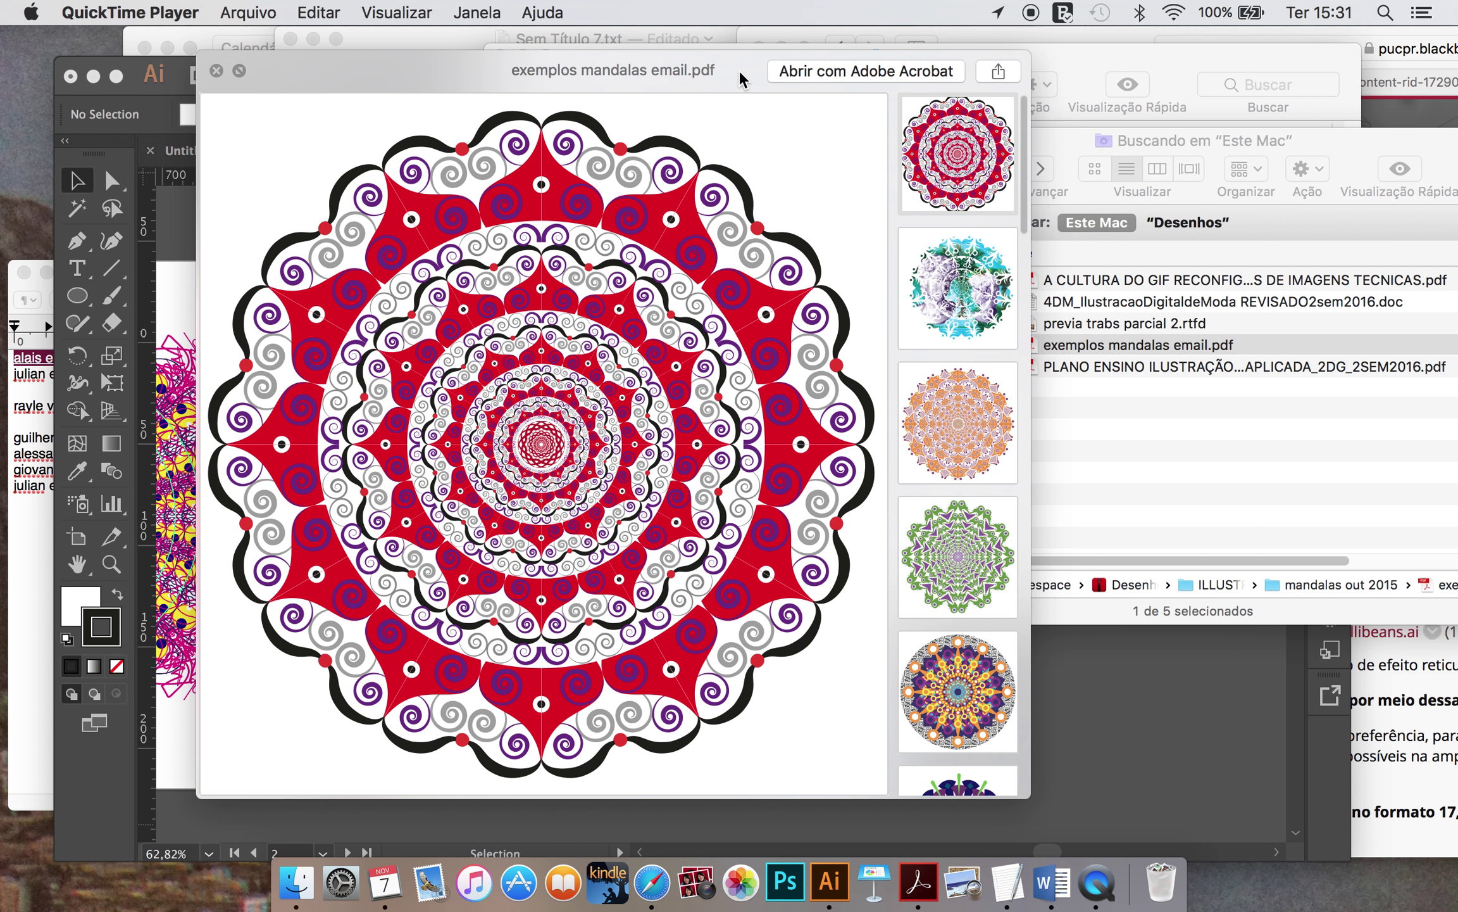
# Step: Page through the first example mandalas in exemplos mandalas email.pdf, up to the black and purple one
pyautogui.click(967, 282)
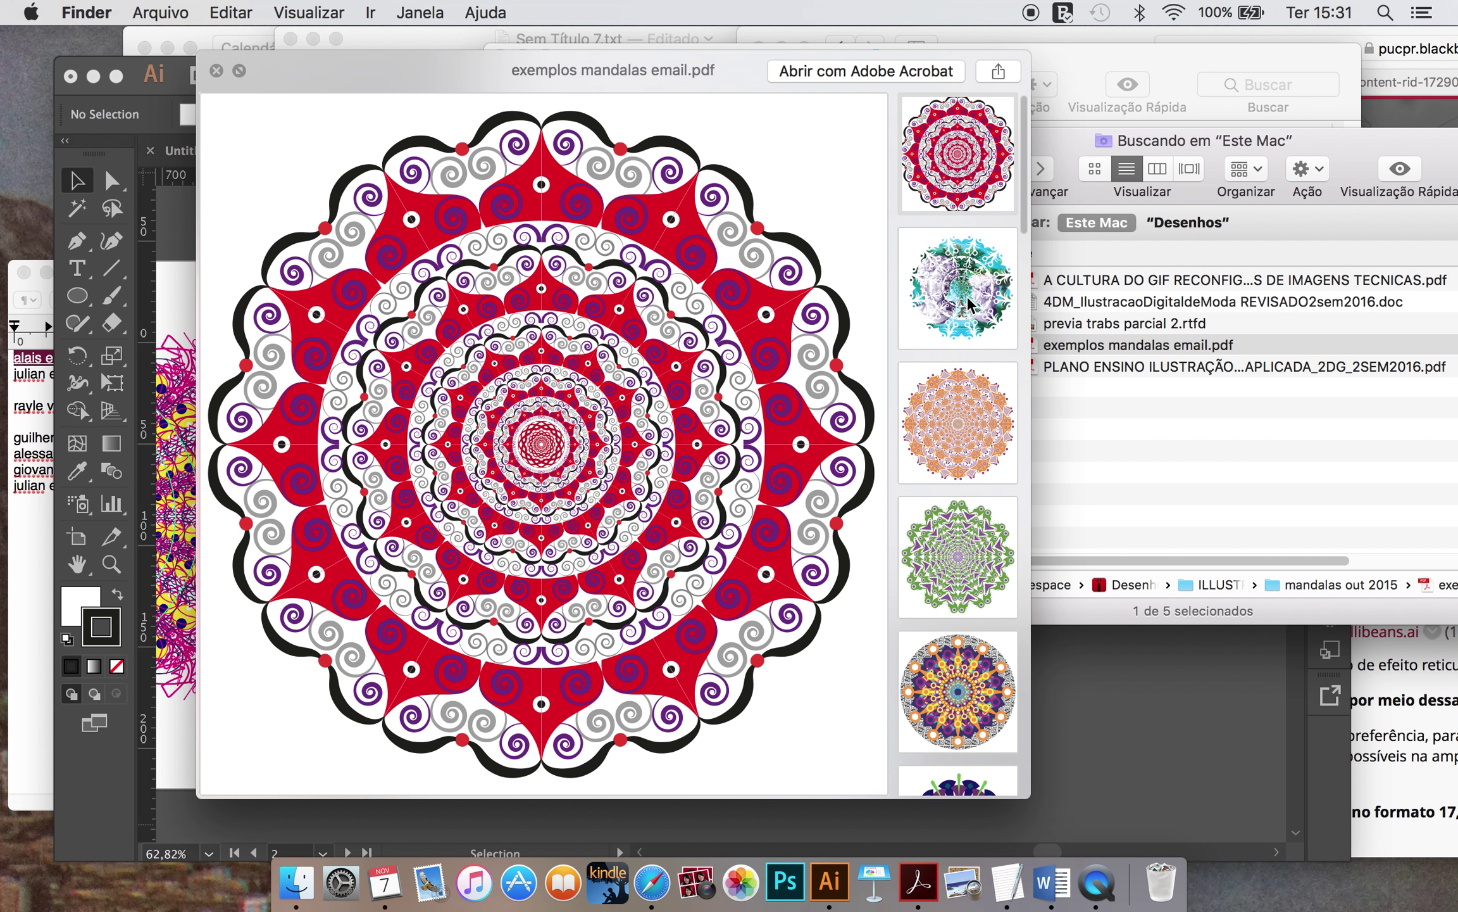
pyautogui.click(966, 295)
pyautogui.click(965, 417)
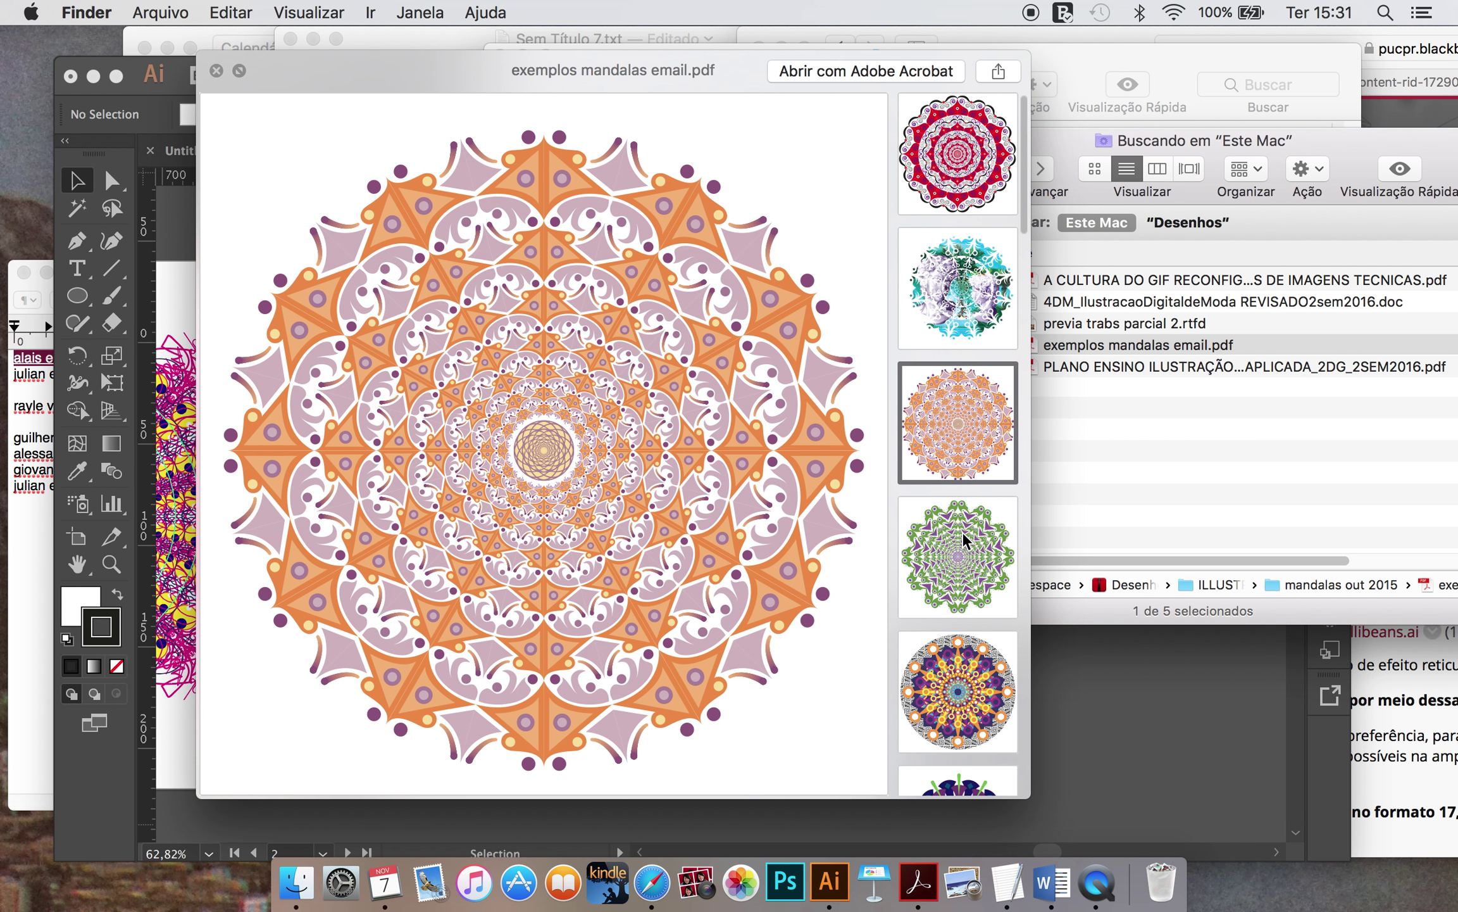
pyautogui.click(961, 531)
pyautogui.click(957, 666)
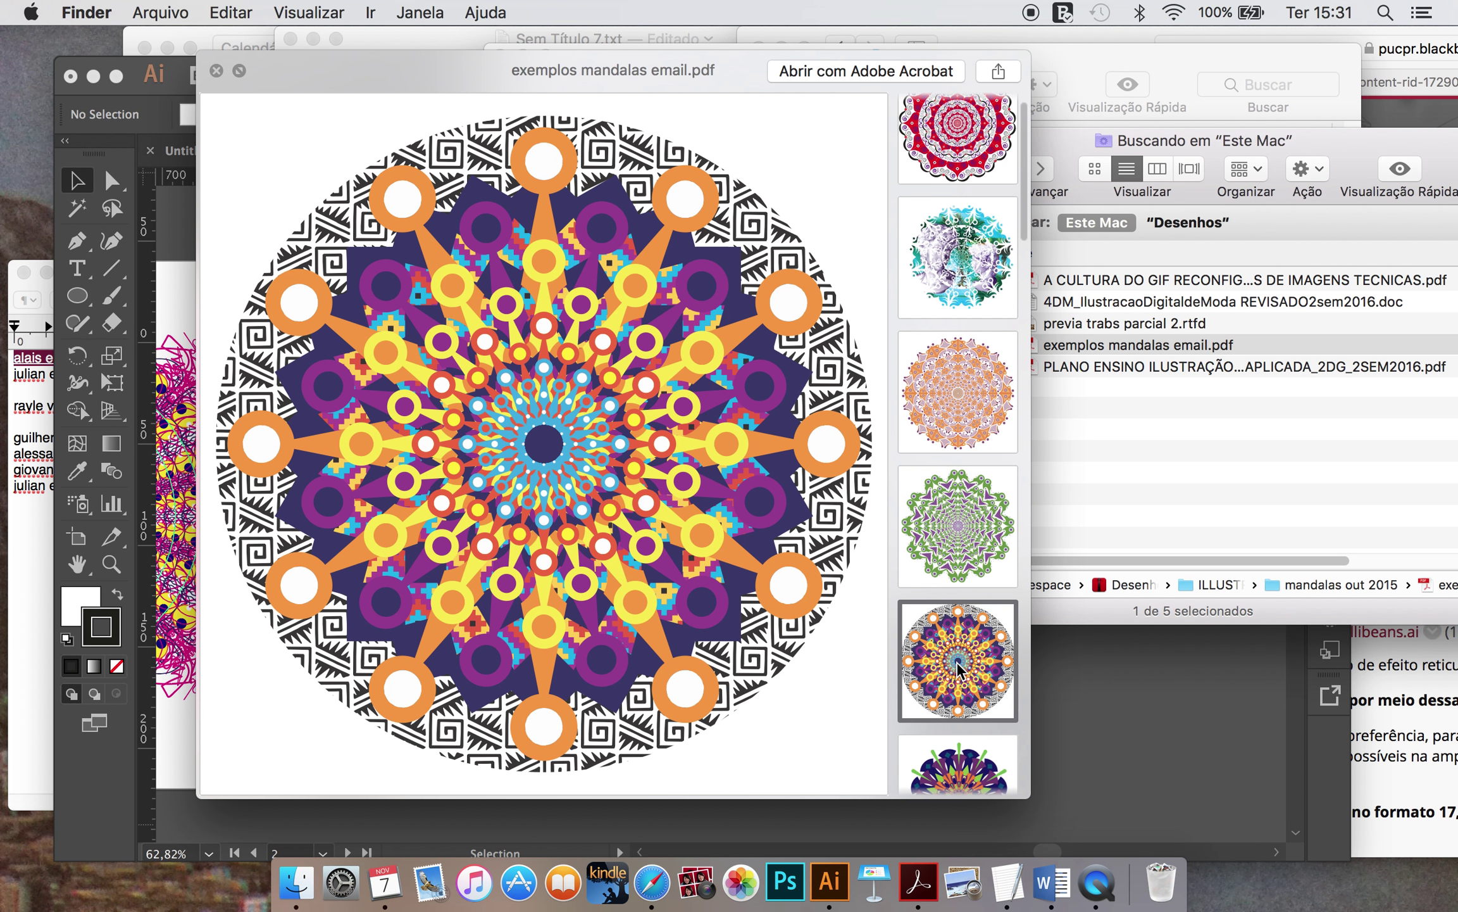
pyautogui.click(969, 765)
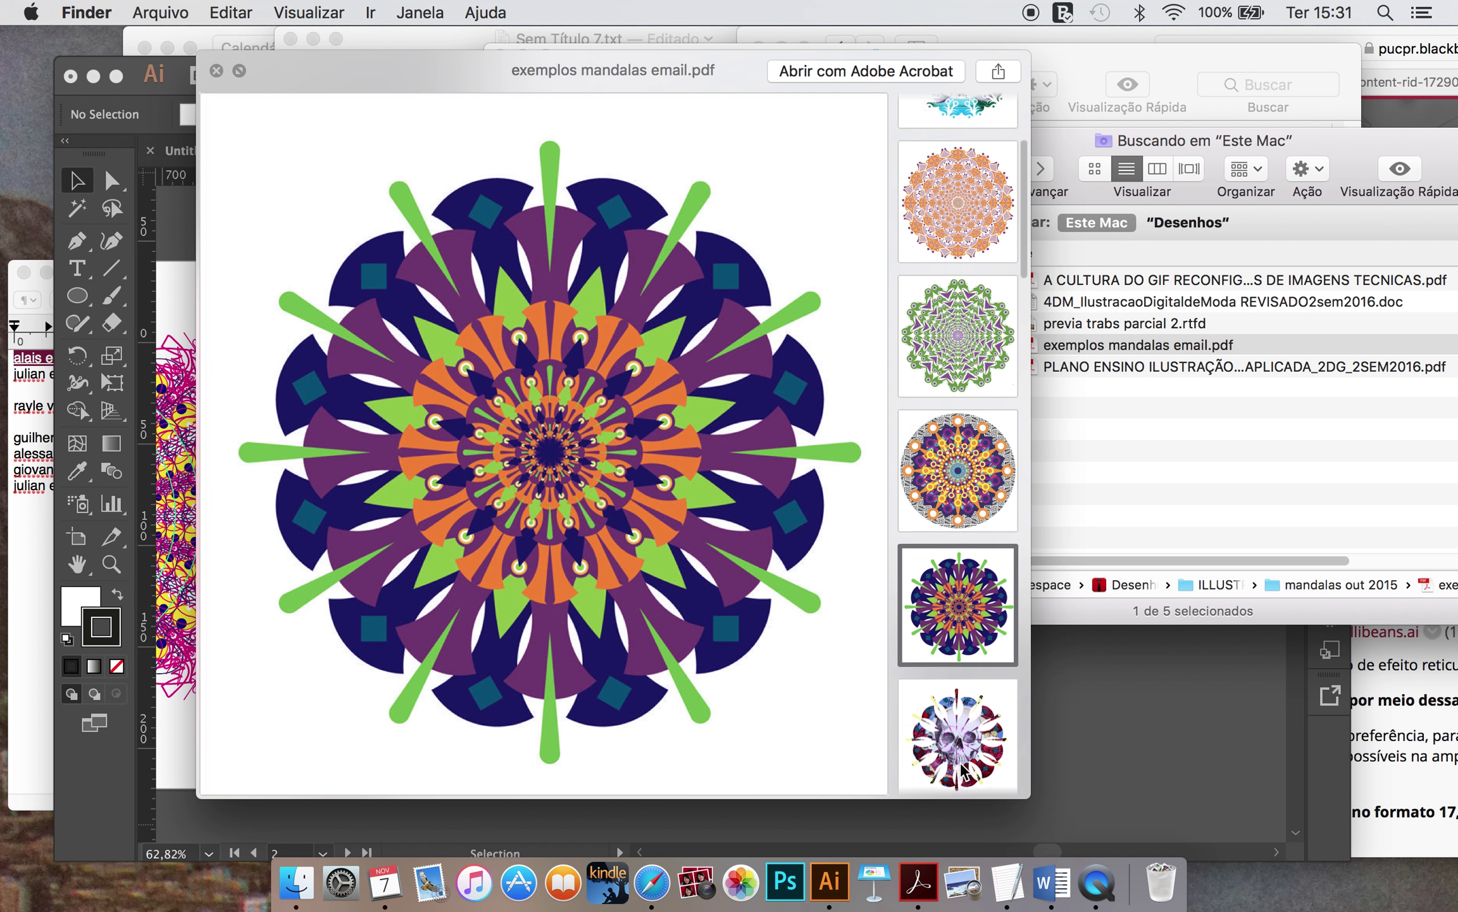
pyautogui.click(948, 666)
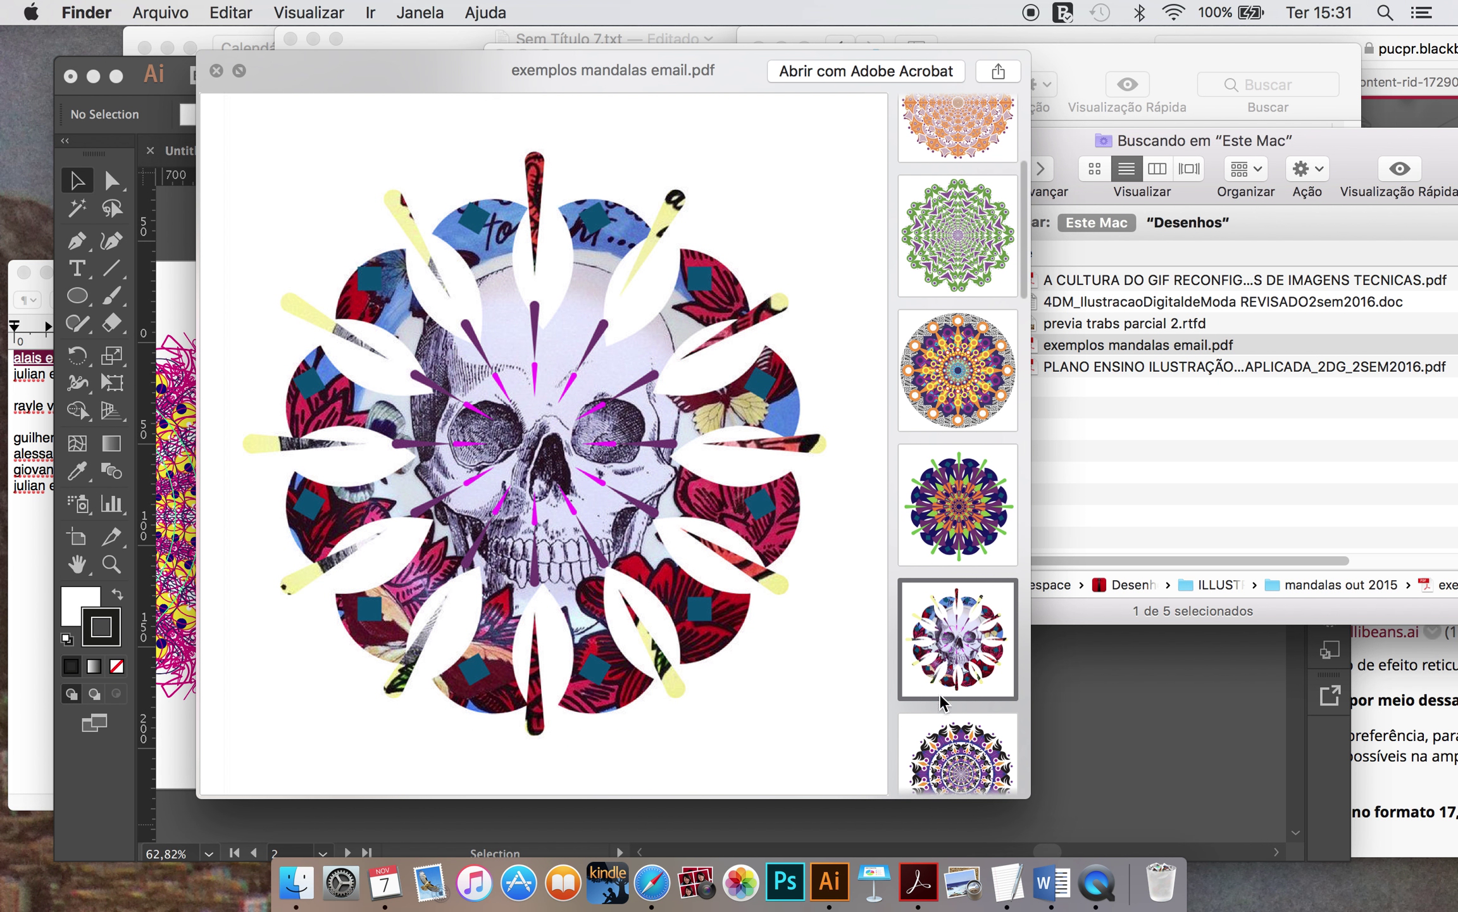
pyautogui.click(946, 750)
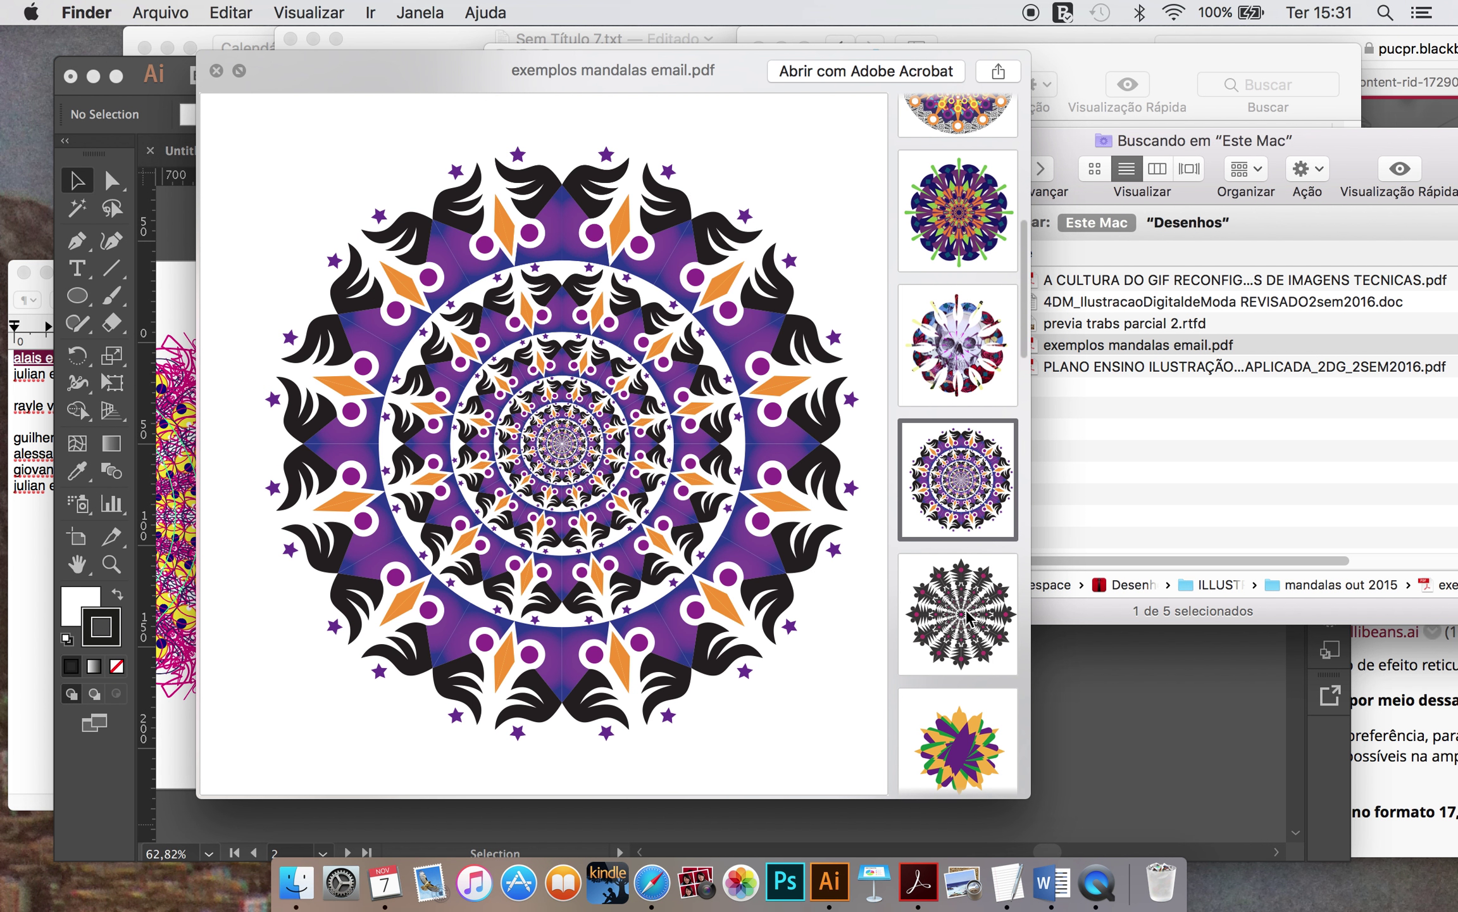
pyautogui.click(967, 617)
# Step: View the remaining example pages, ending on the orange mandala, then close the preview
pyautogui.click(962, 728)
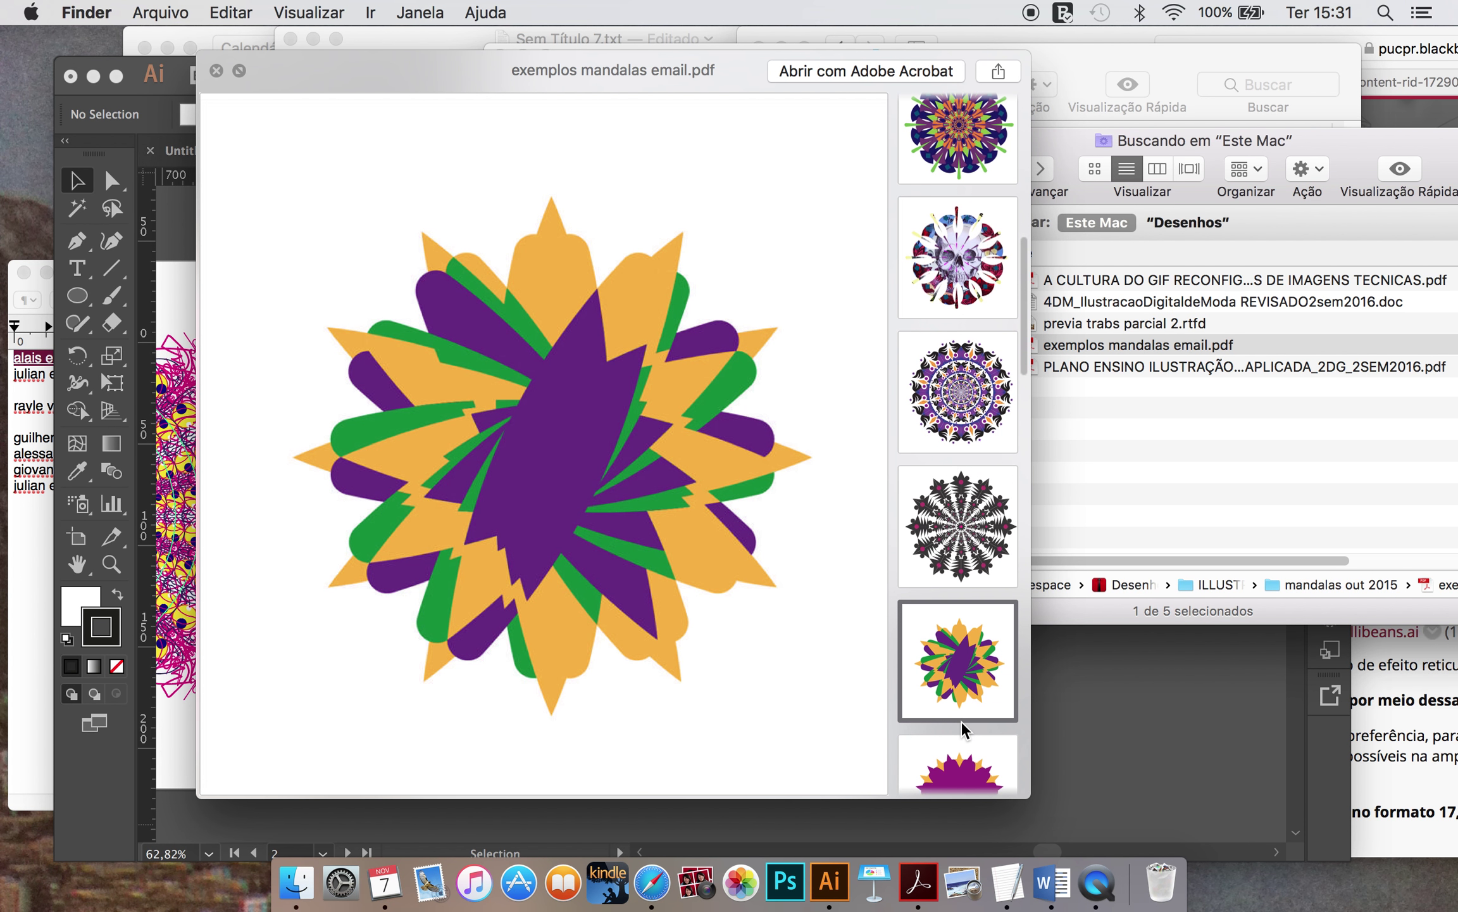
pyautogui.click(965, 572)
pyautogui.click(960, 641)
pyautogui.click(953, 755)
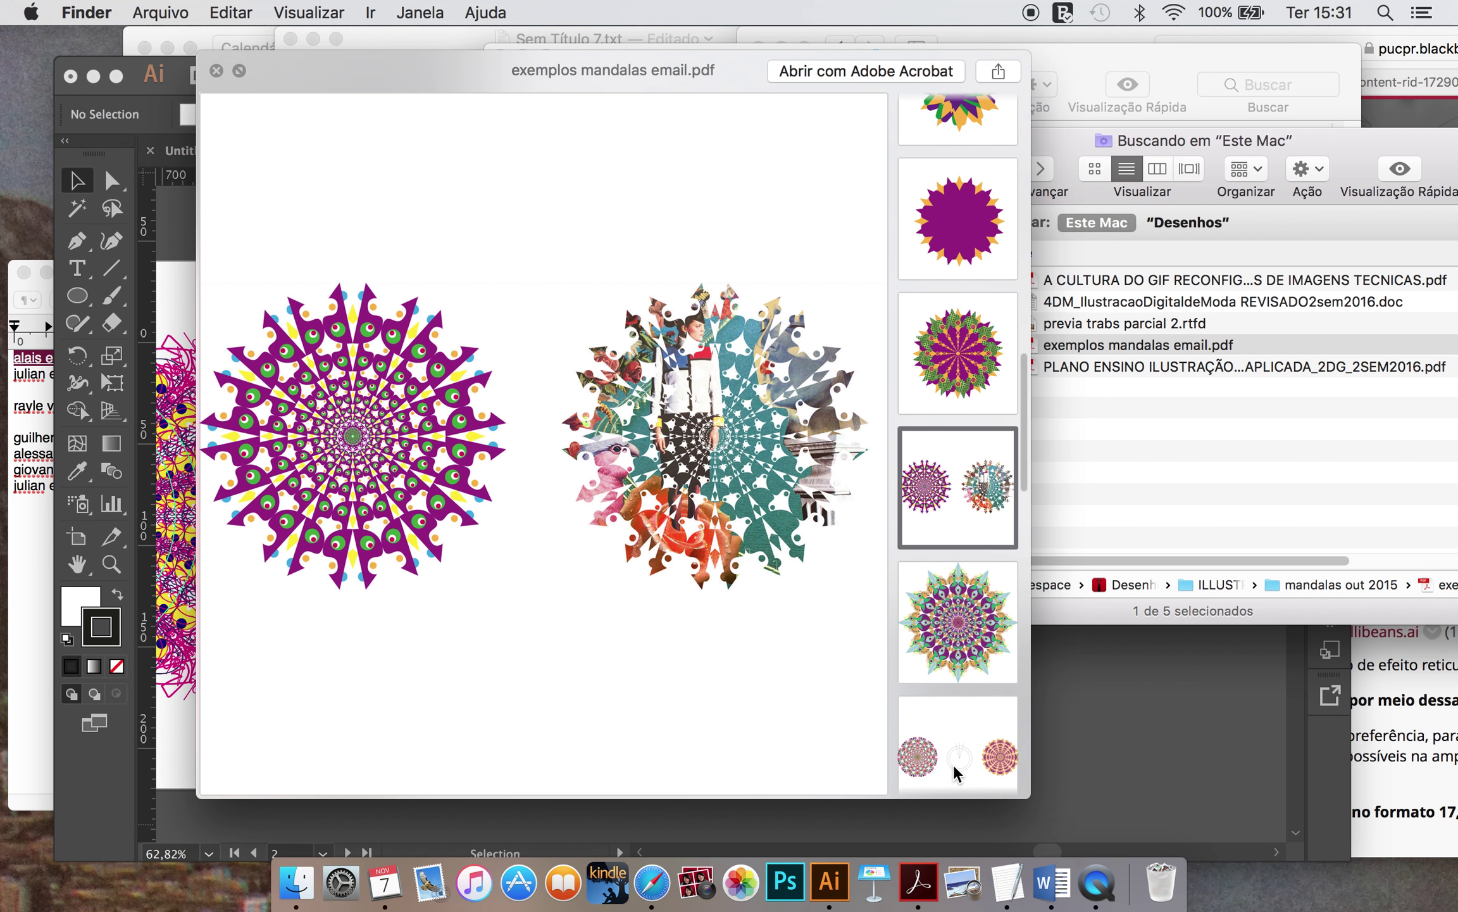
pyautogui.click(960, 632)
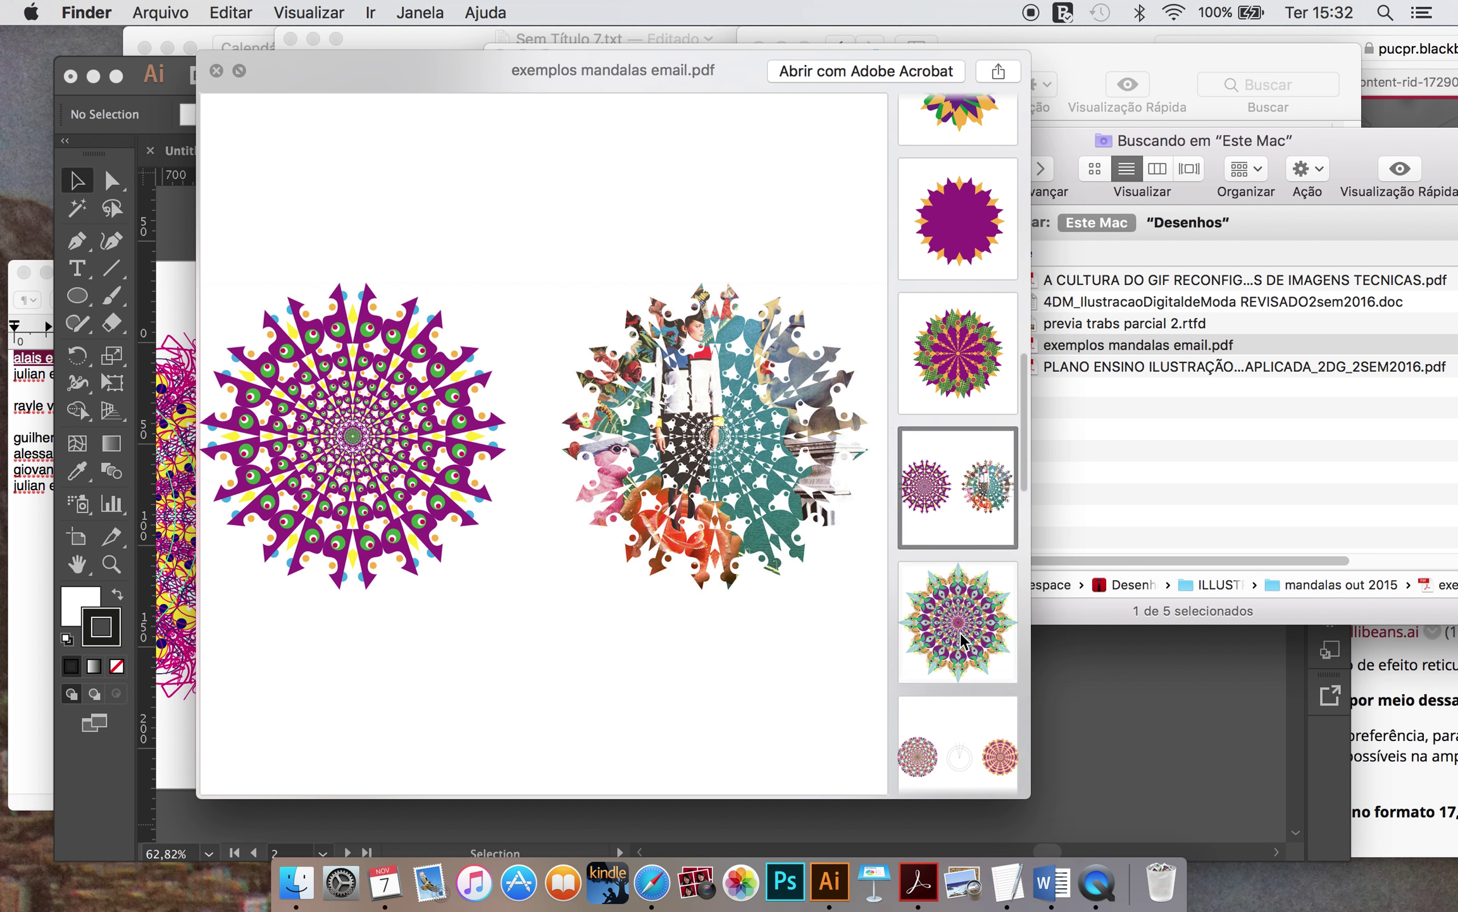
pyautogui.click(959, 753)
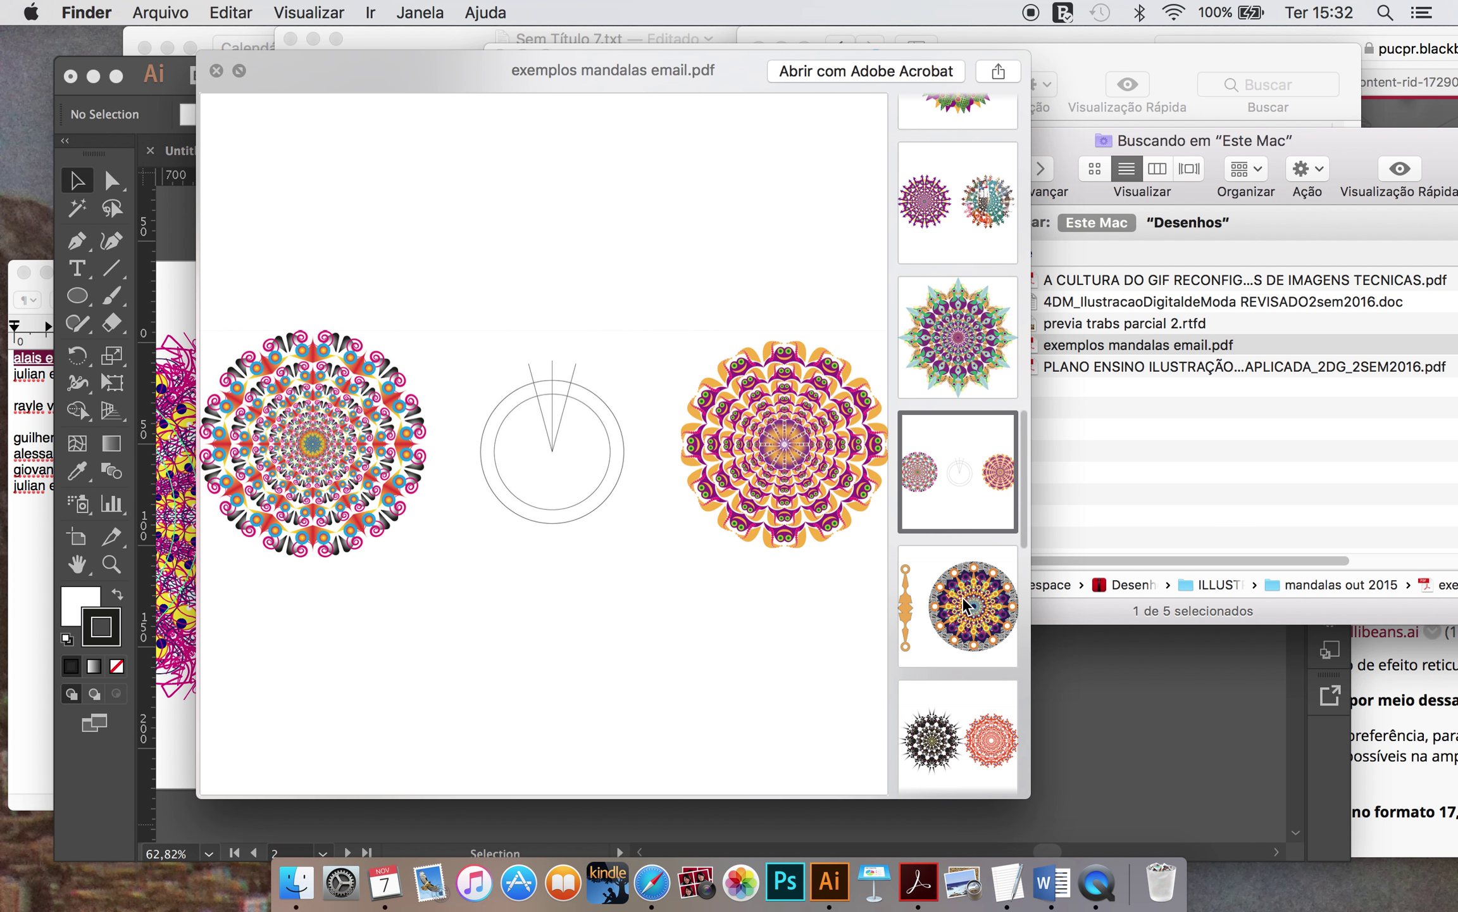
pyautogui.click(963, 596)
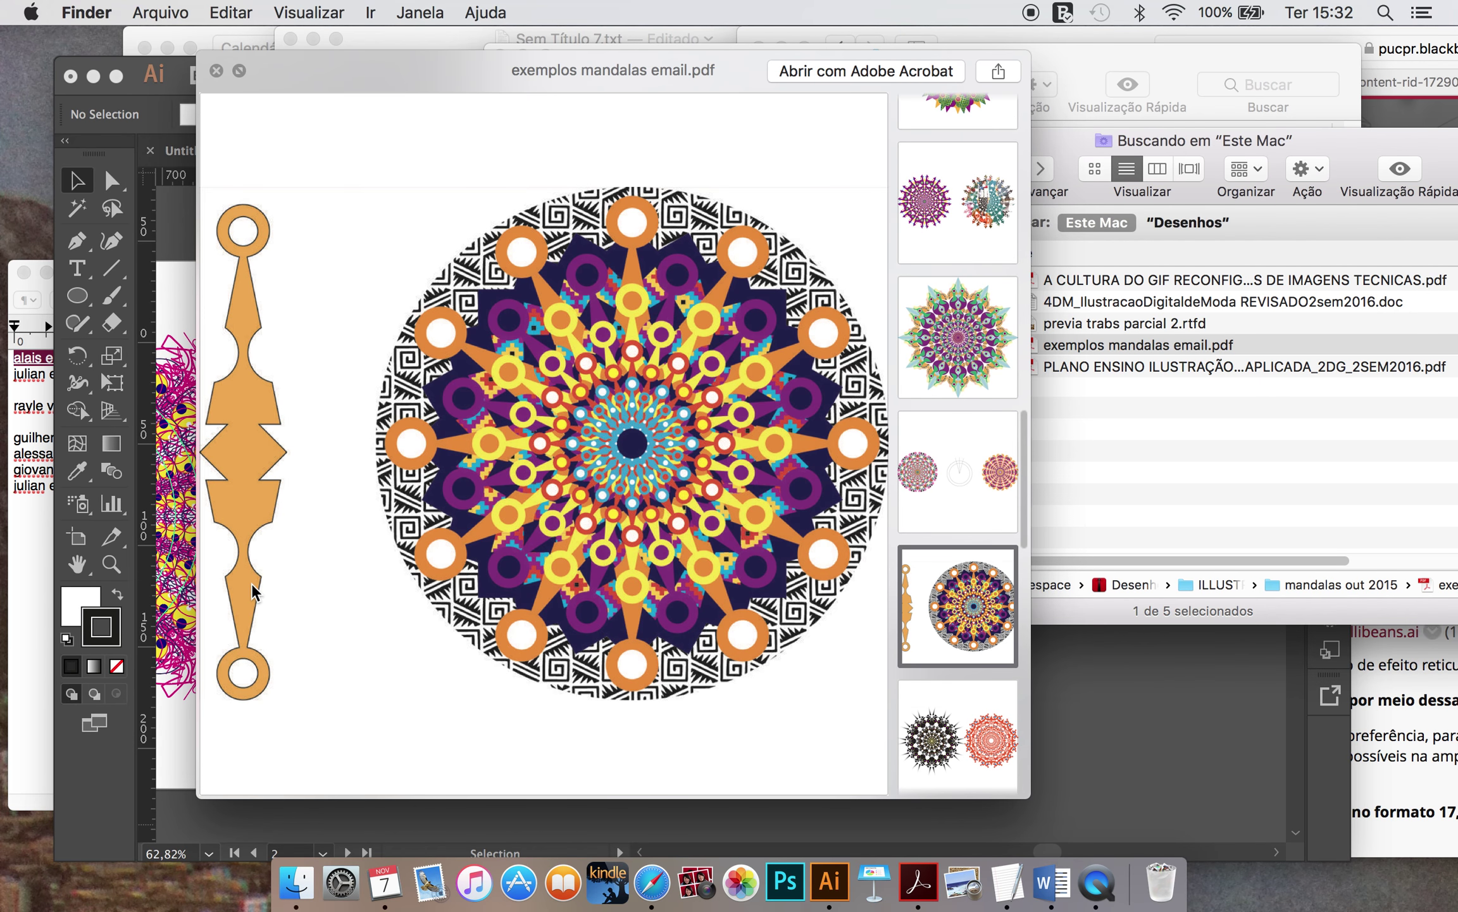
pyautogui.click(215, 71)
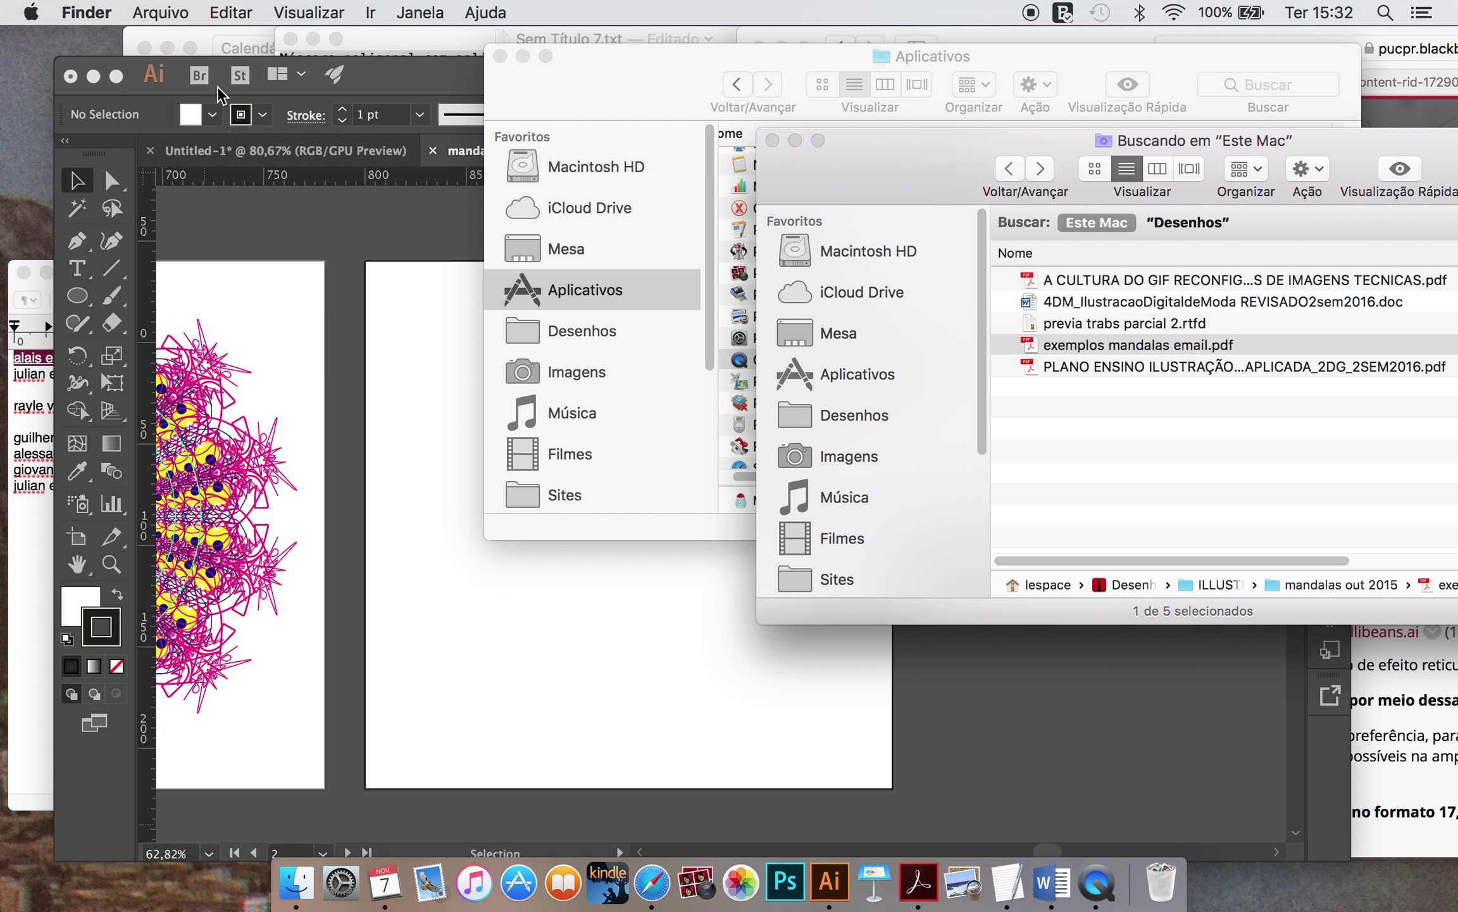
# Step: Switch to Illustrator and begin setting up a new document
pyautogui.click(260, 236)
pyautogui.hscroll(-5, 341, 428)
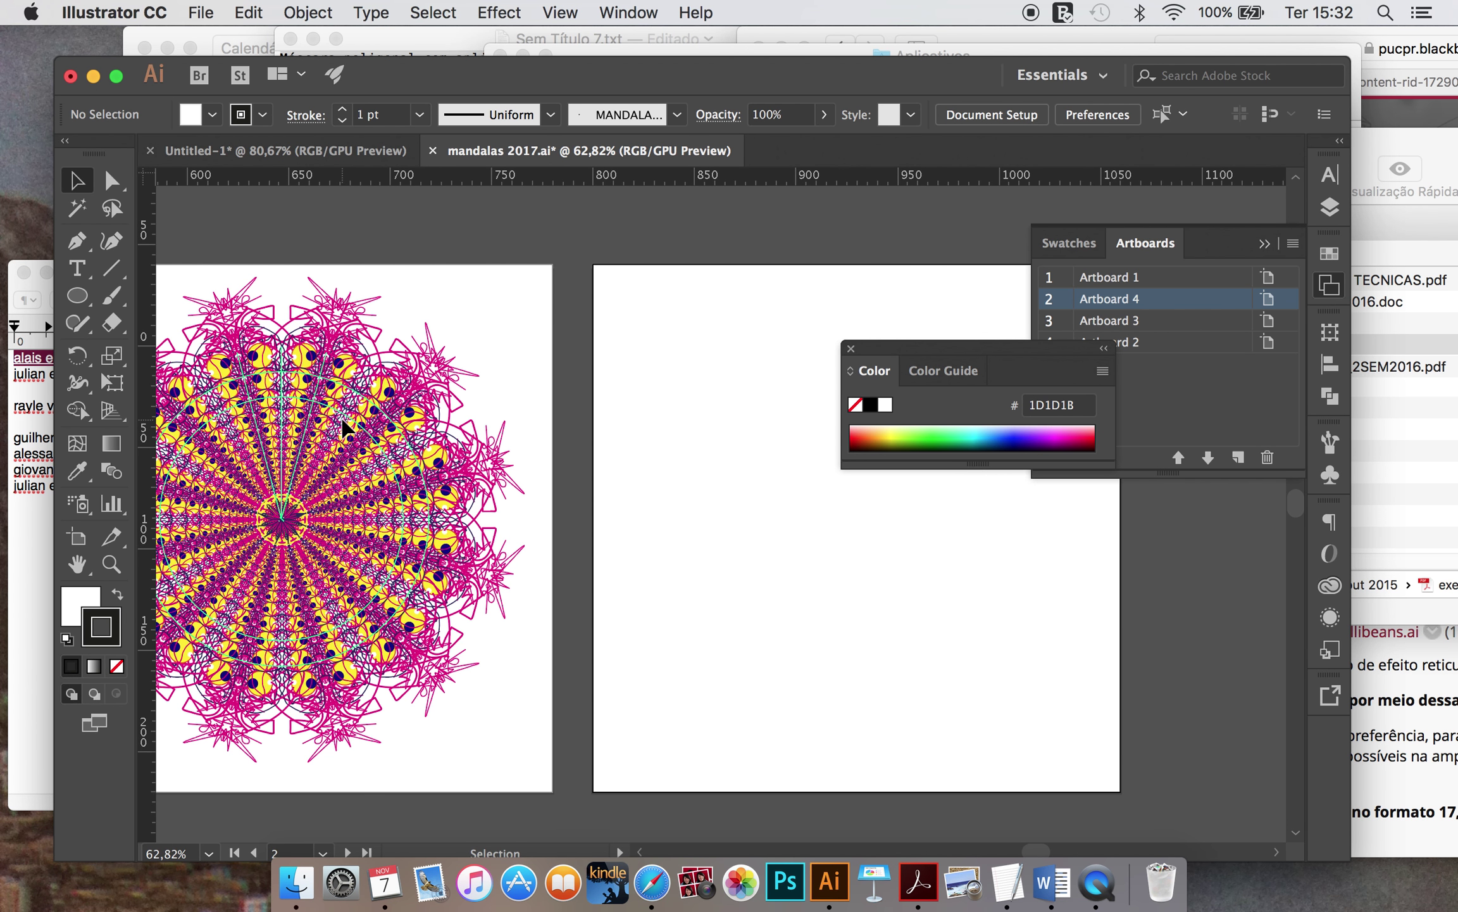
pyautogui.hscroll(-5, 342, 428)
pyautogui.hscroll(-1, 342, 429)
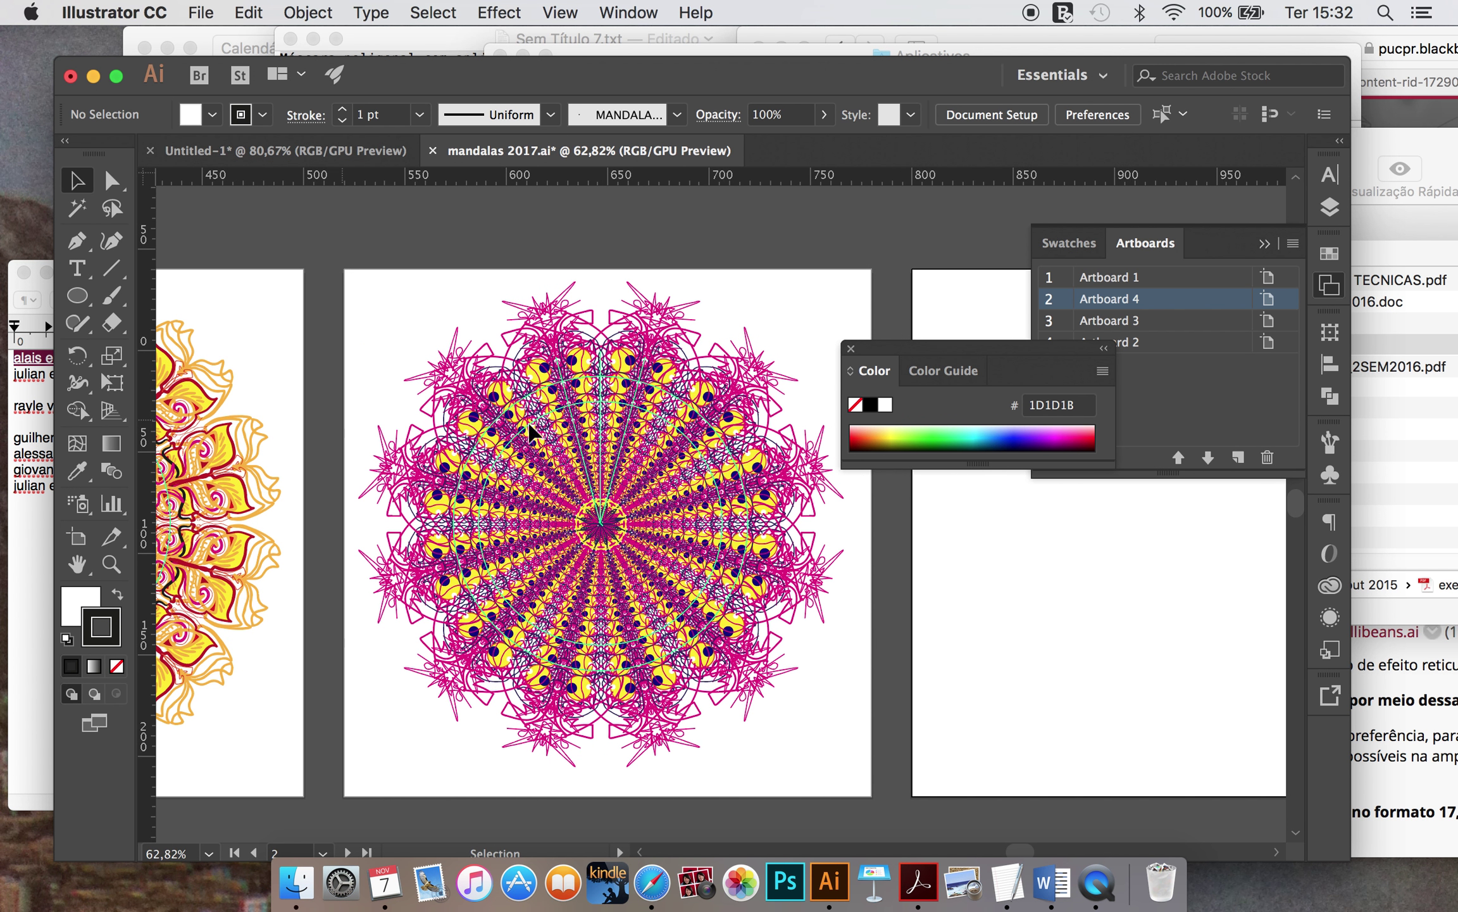
pyautogui.hscroll(-7, 406, 456)
pyautogui.hscroll(-4, 406, 456)
pyautogui.hscroll(-9, 405, 456)
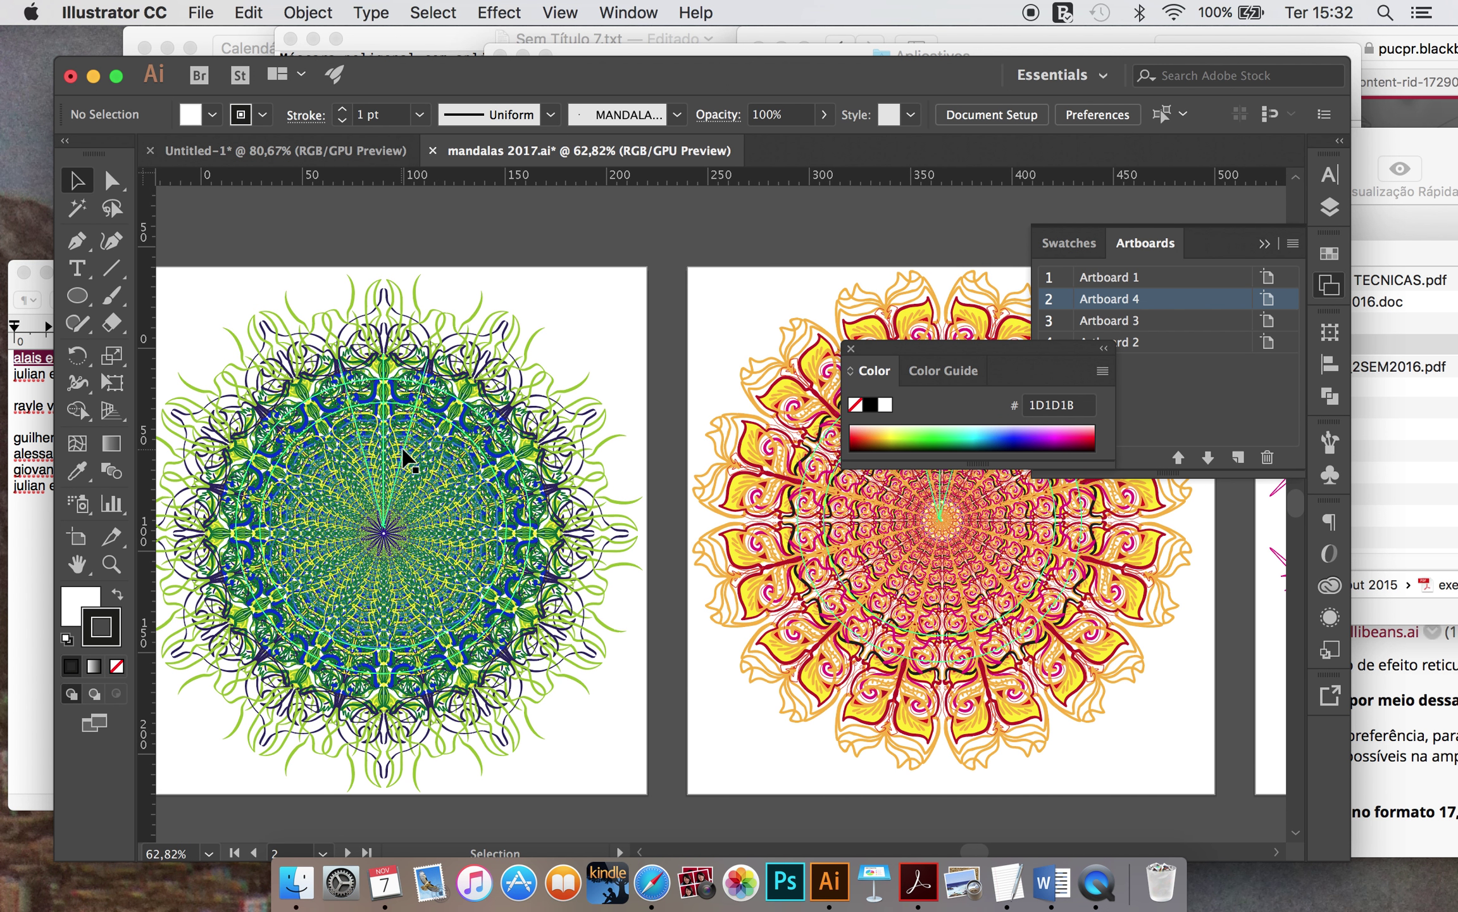
pyautogui.hscroll(-2, 405, 455)
pyautogui.click(201, 13)
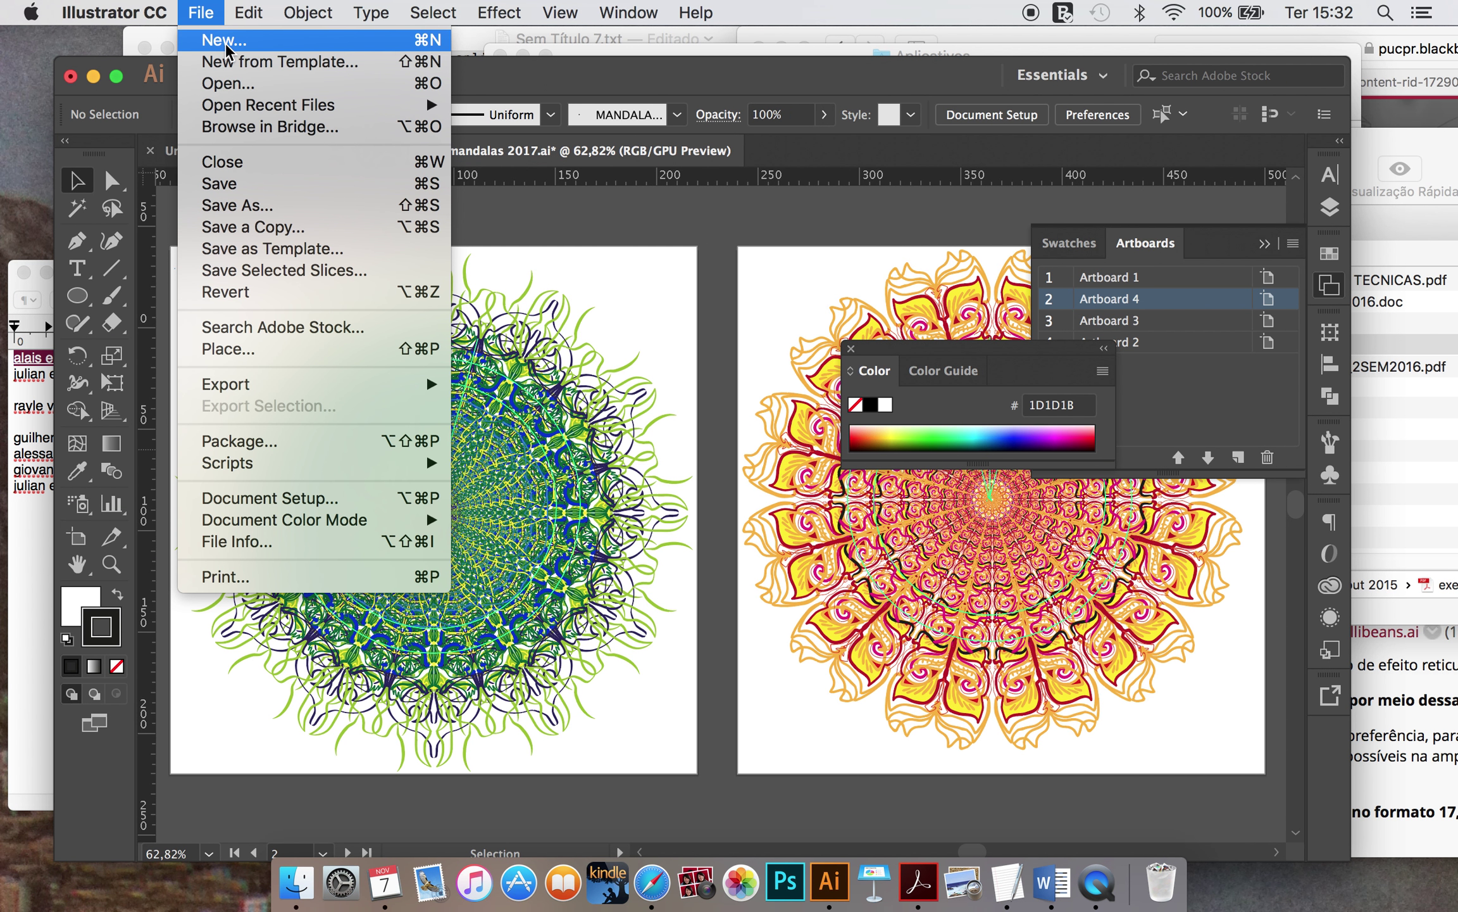
pyautogui.press('Escape')
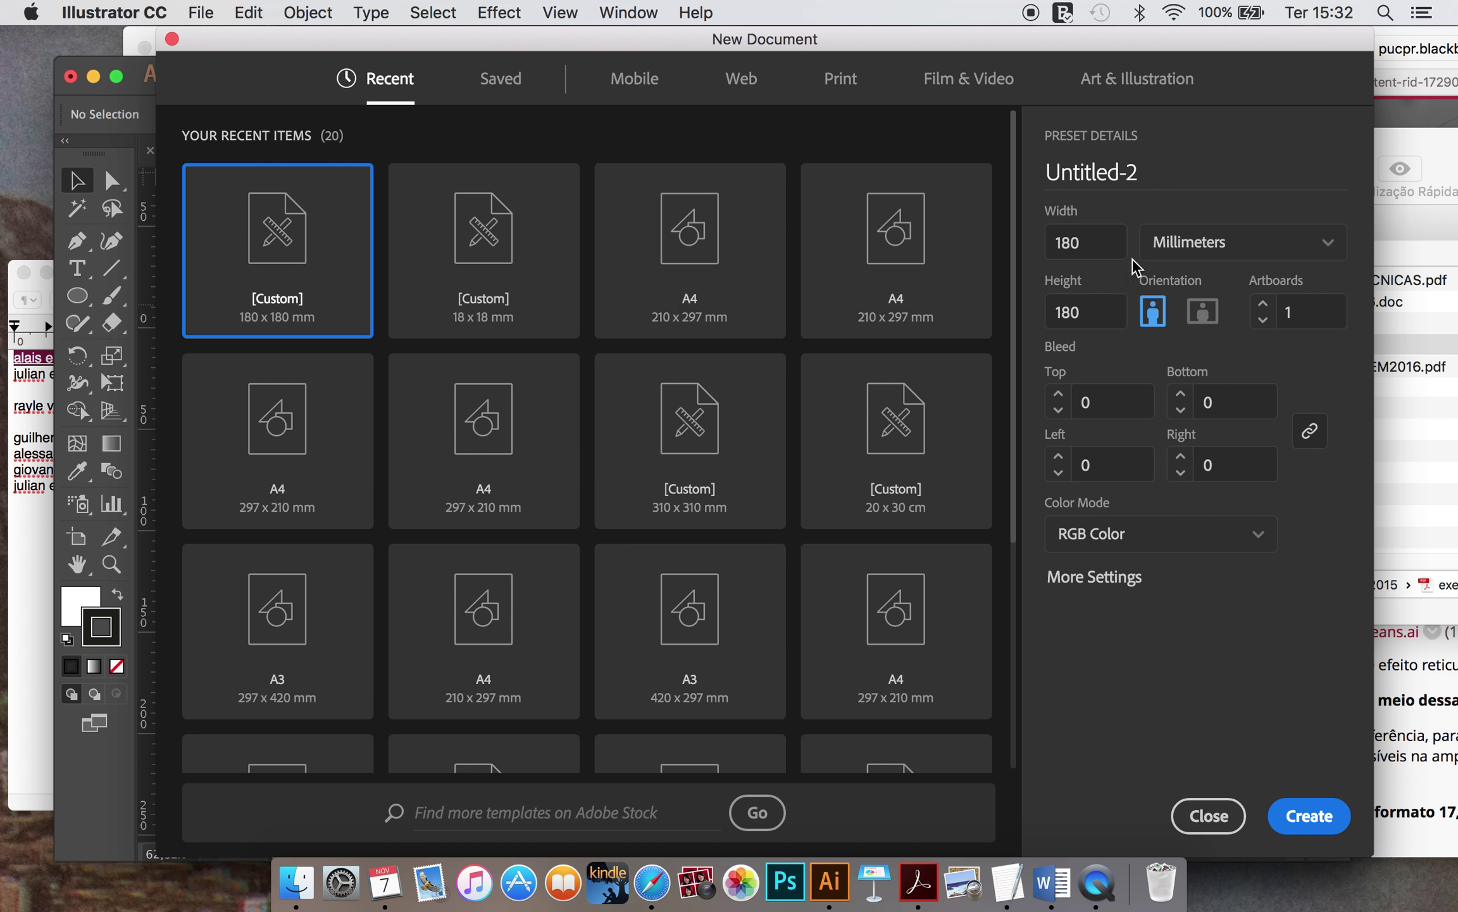
# Step: Set the new document to 150 × 150 mm in RGB colour mode
pyautogui.click(1102, 241)
pyautogui.write('150')
pyautogui.press('Tab')
pyautogui.write('150')
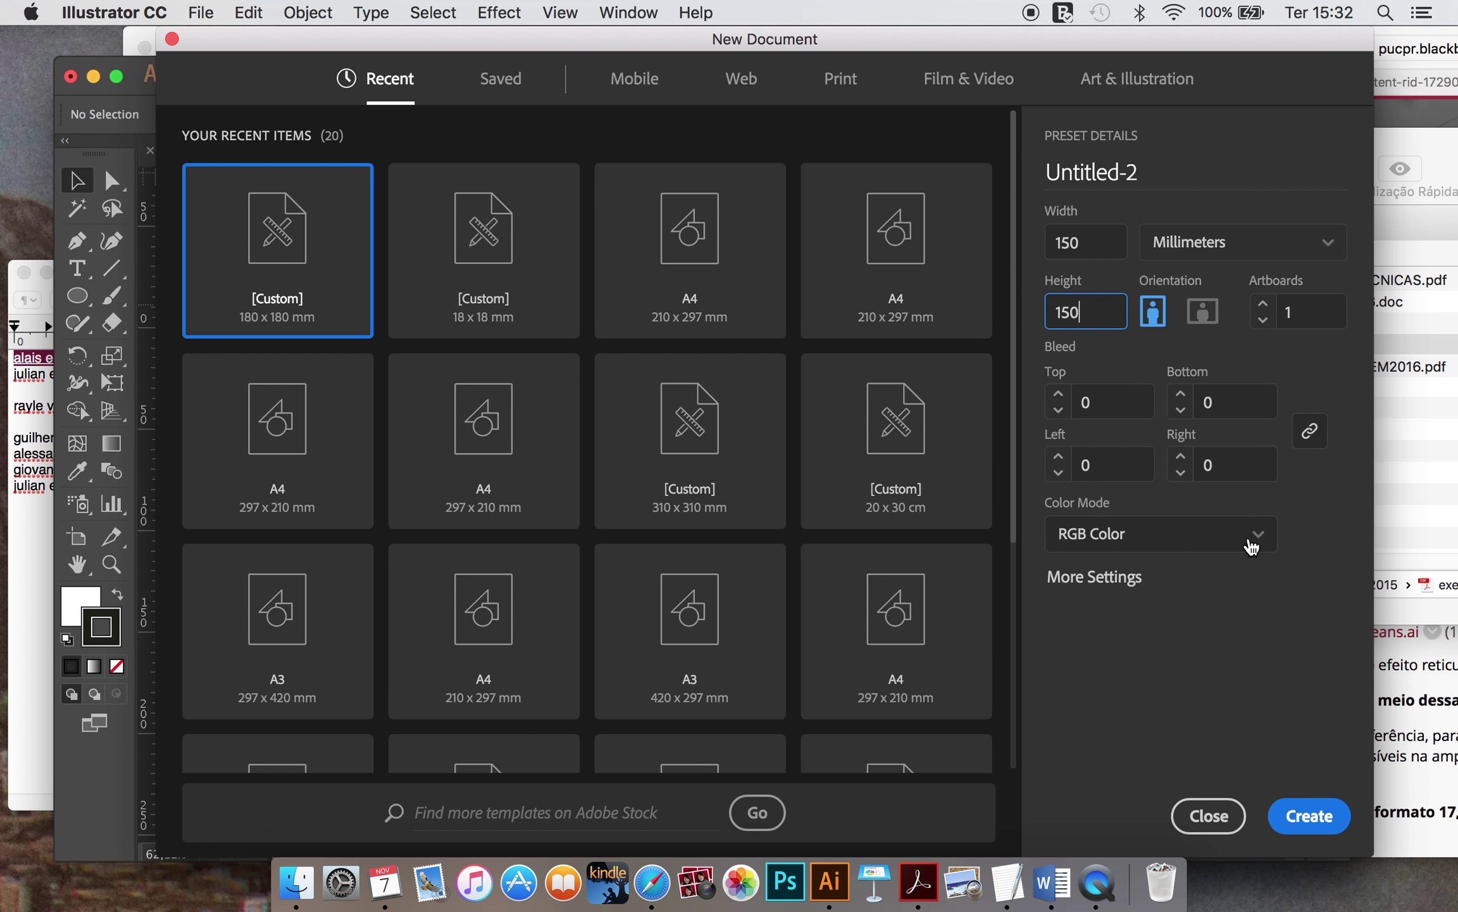
pyautogui.click(1251, 543)
pyautogui.click(1247, 573)
# Step: Set raster effects to Medium (150 ppi), create the document, and close the floating Color panel
pyautogui.click(1122, 586)
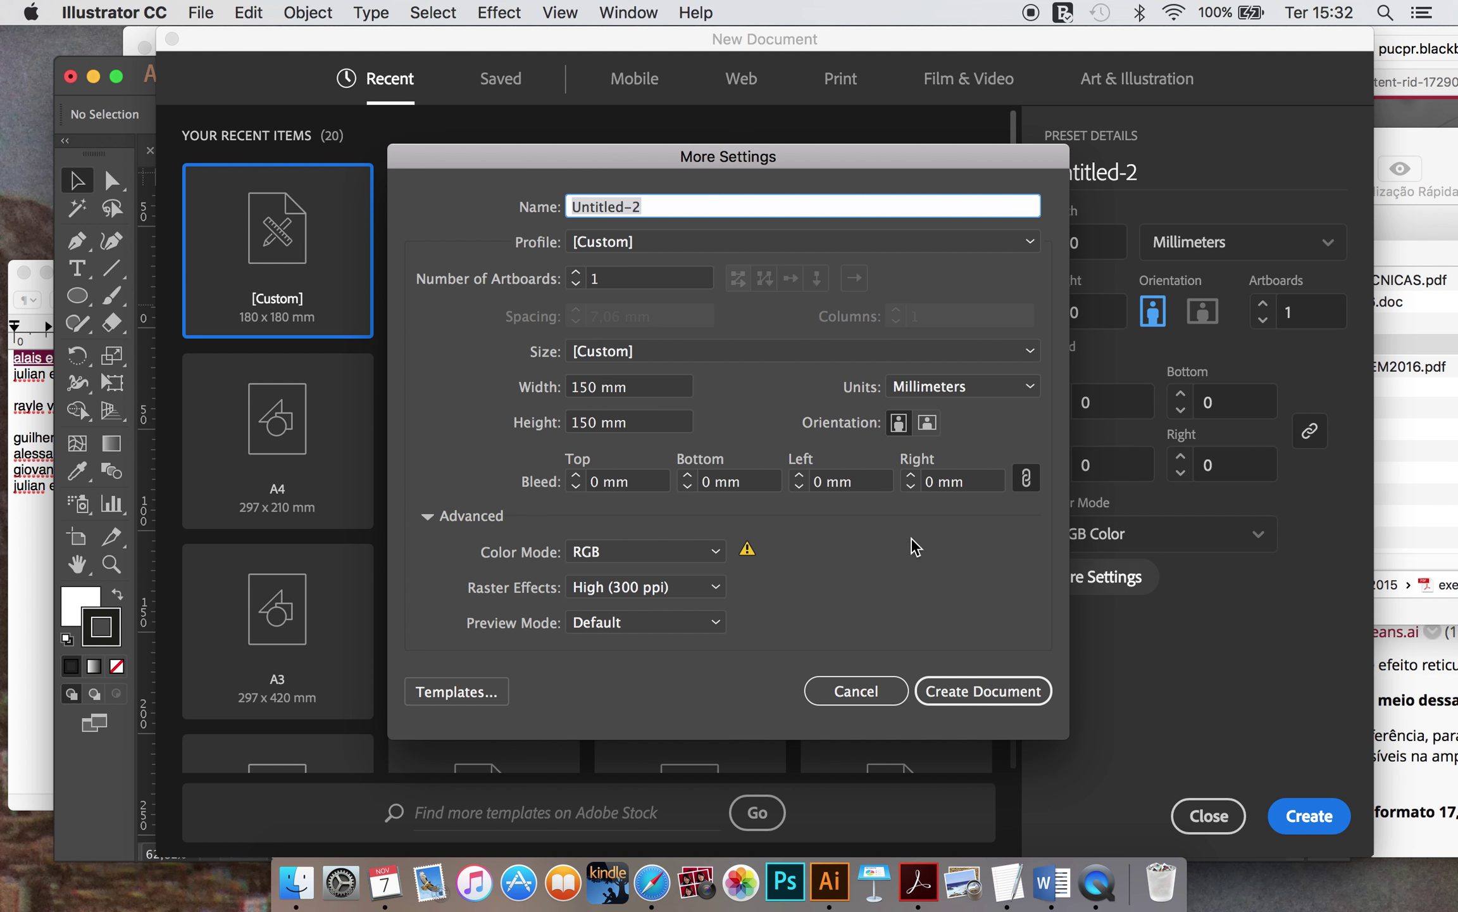
pyautogui.click(714, 588)
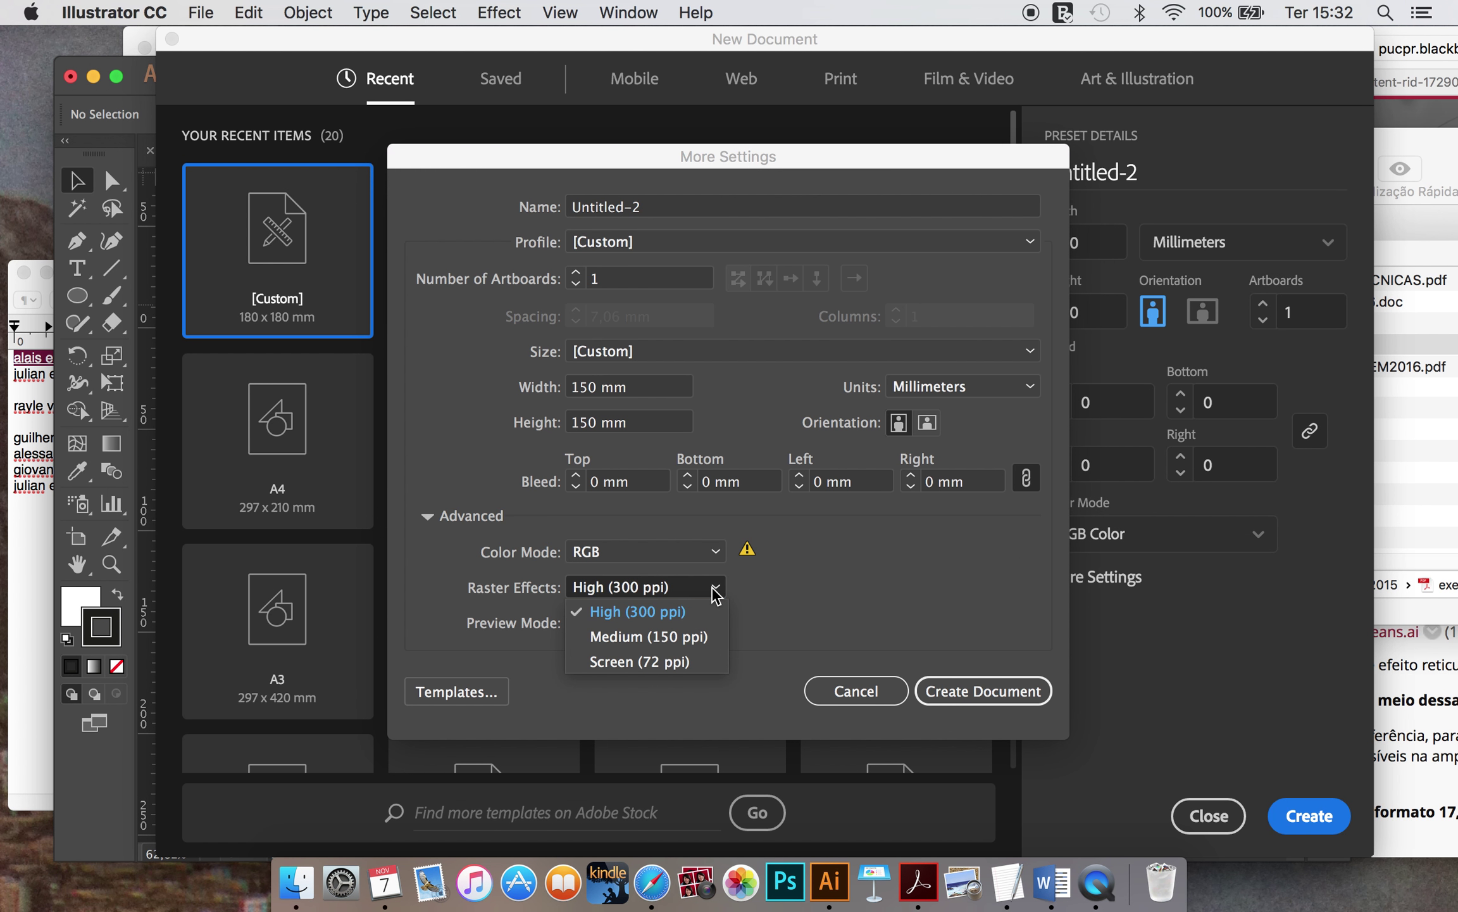
pyautogui.click(700, 638)
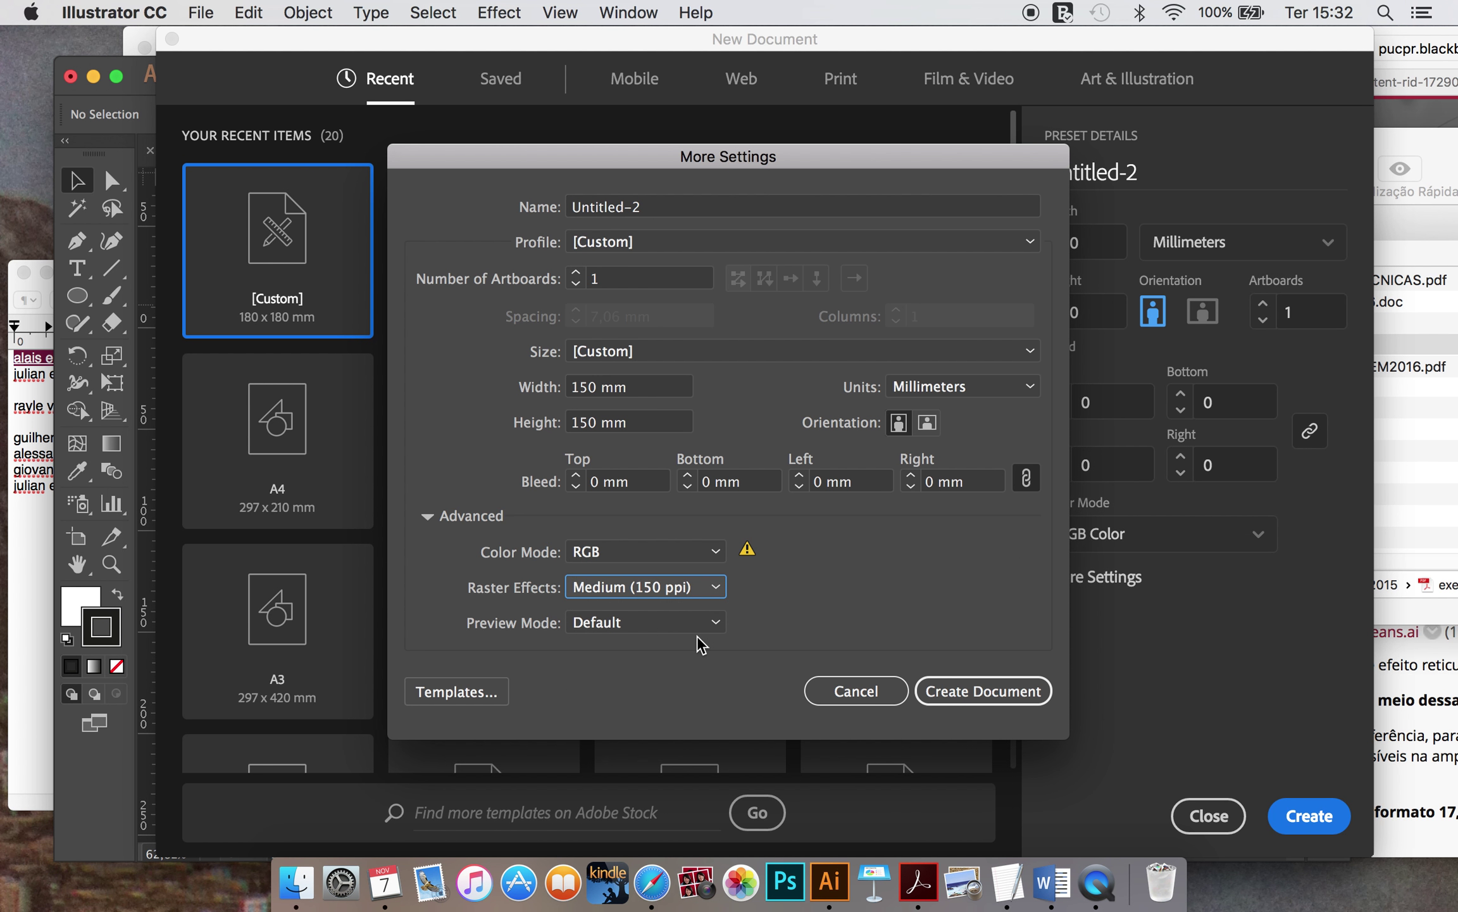
pyautogui.click(1030, 693)
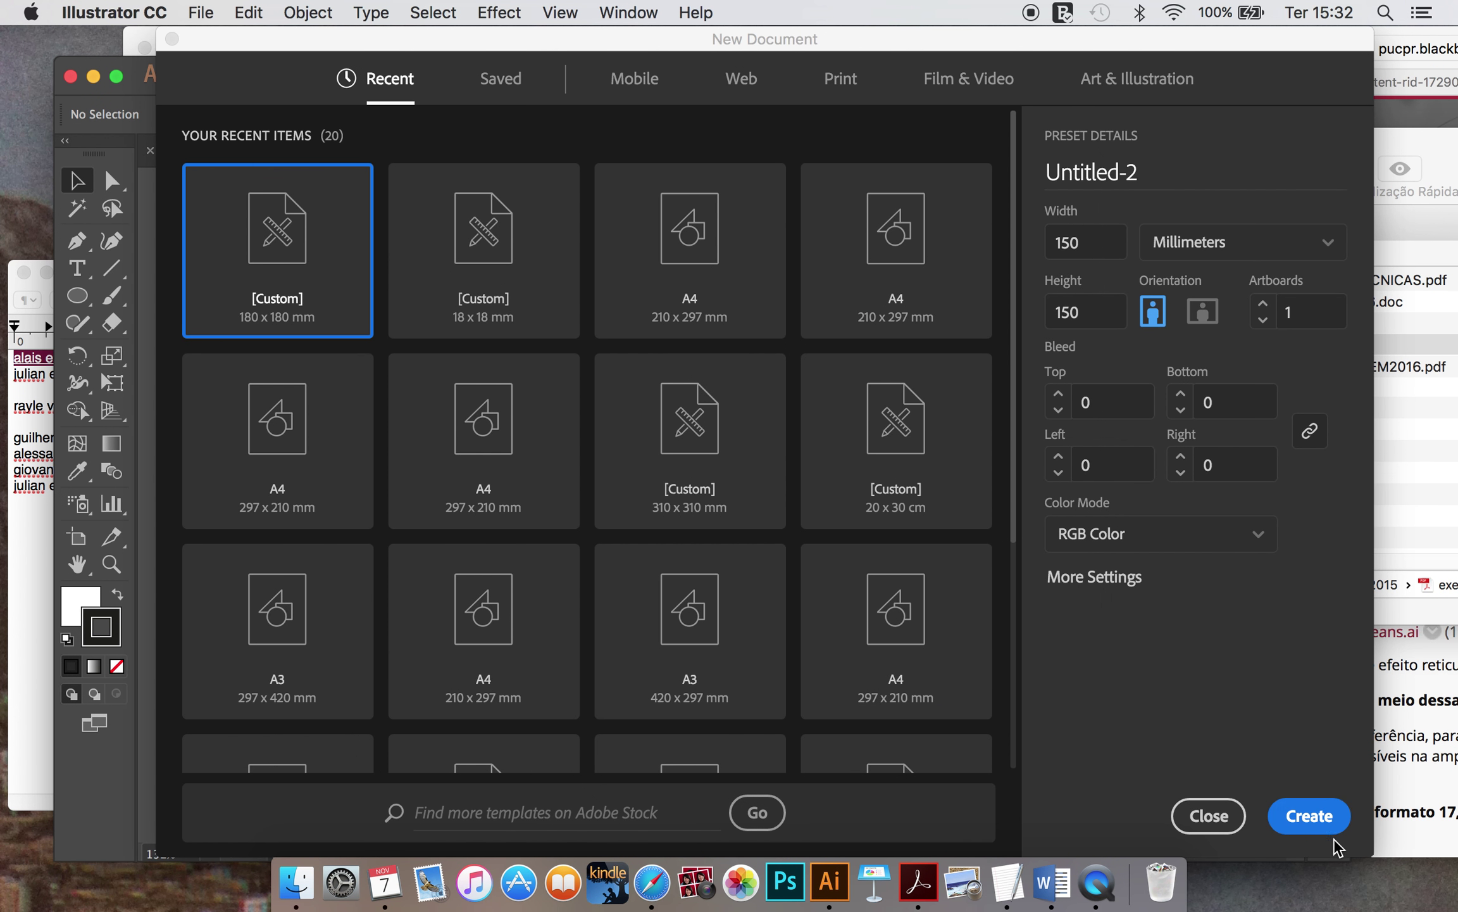
pyautogui.click(1327, 815)
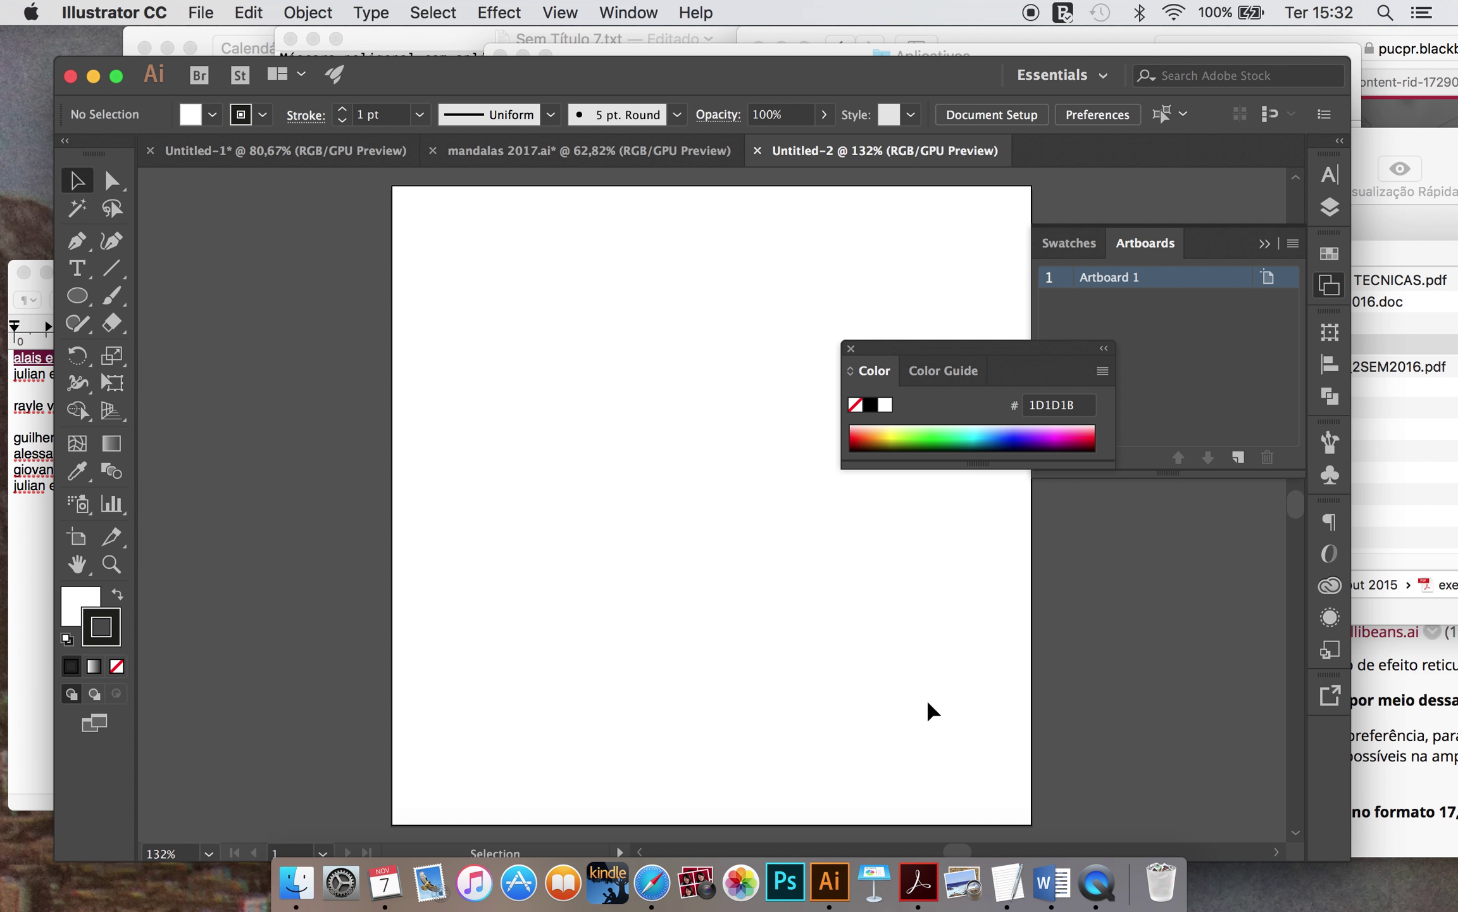
pyautogui.click(844, 338)
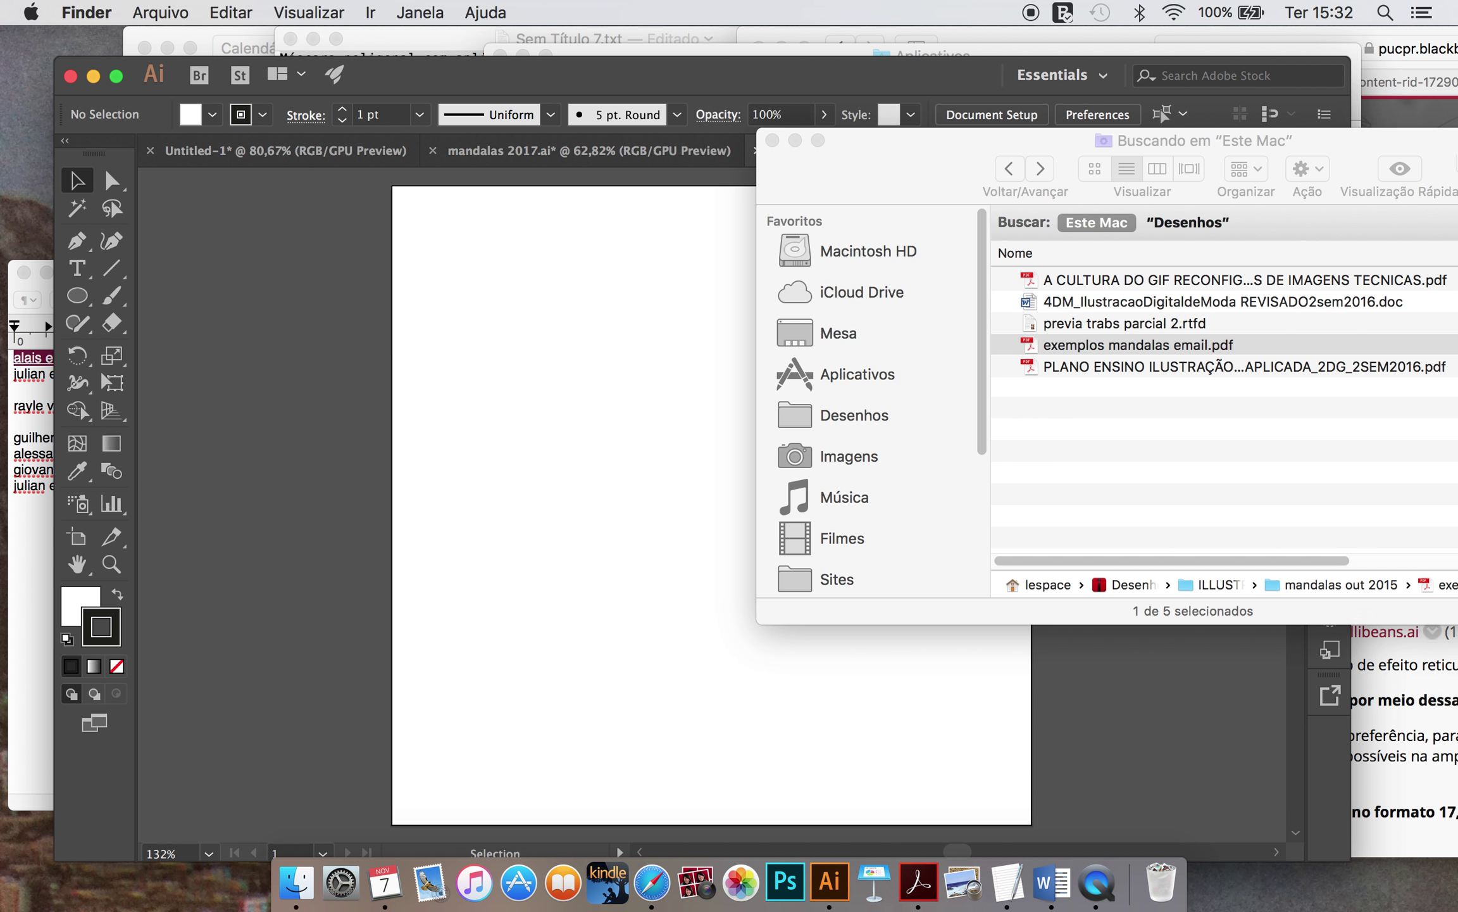
# Step: Reopen the examples PDF in Quick Look, view the three-mandala page, then close it
pyautogui.press('super+Tab')
pyautogui.click(1402, 172)
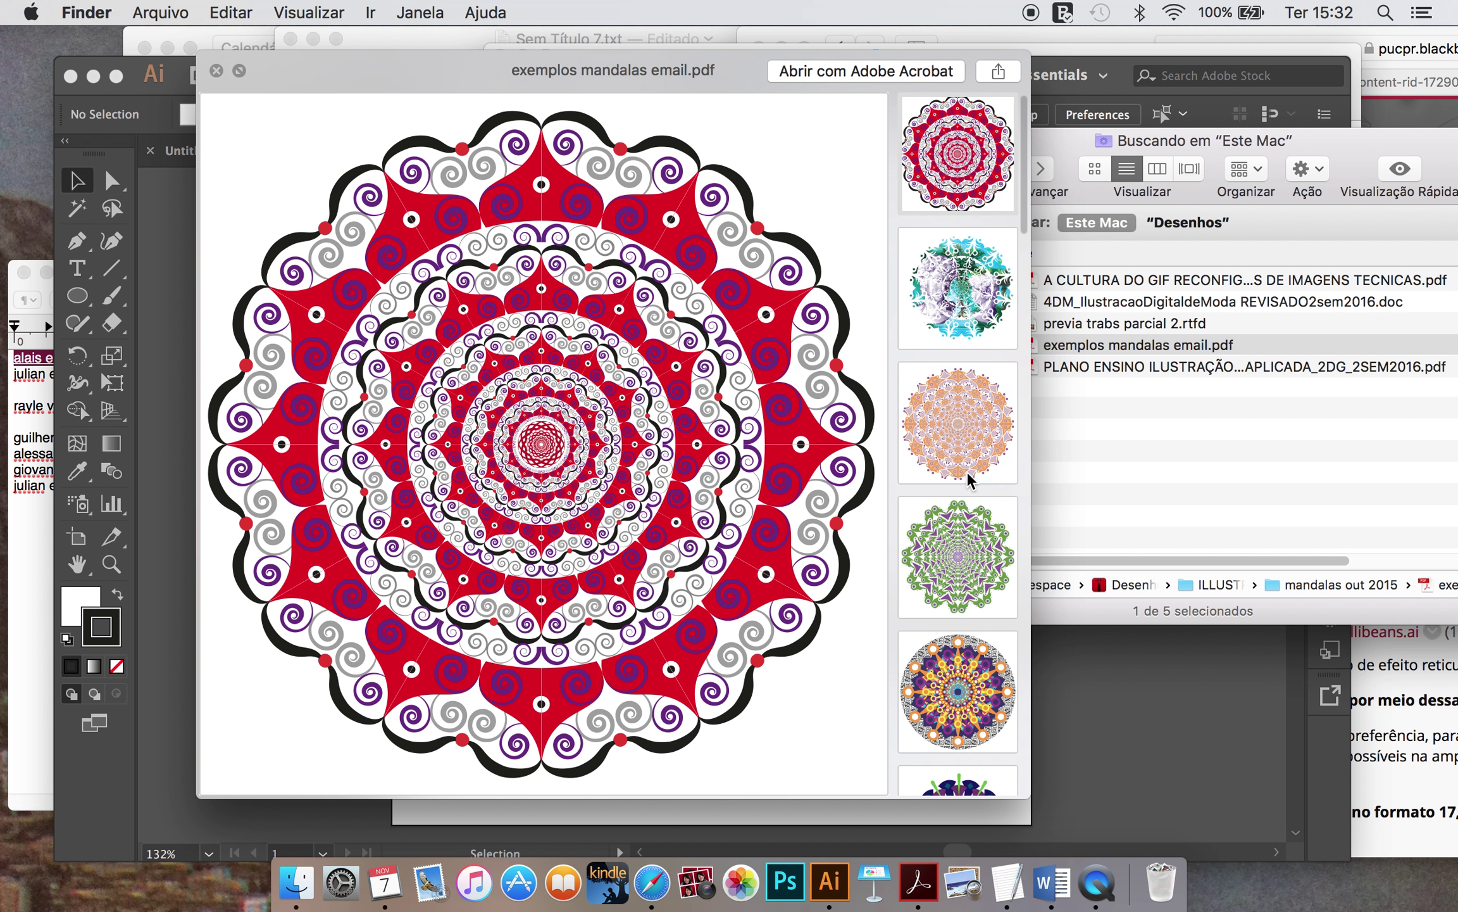
pyautogui.scroll(-5, 957, 444)
pyautogui.scroll(-5, 968, 479)
pyautogui.click(959, 326)
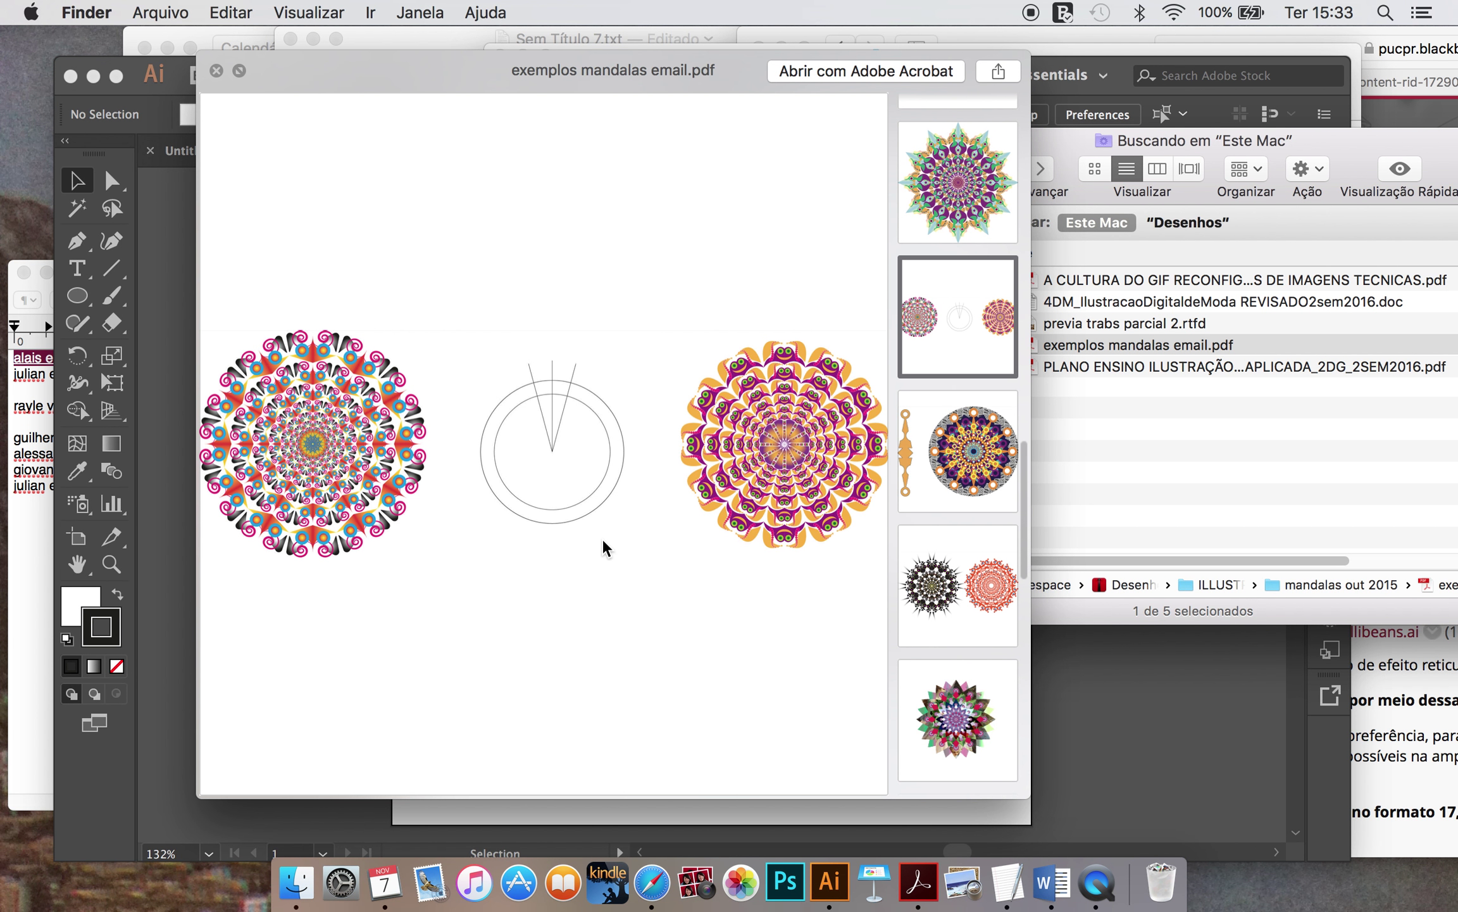
pyautogui.click(163, 325)
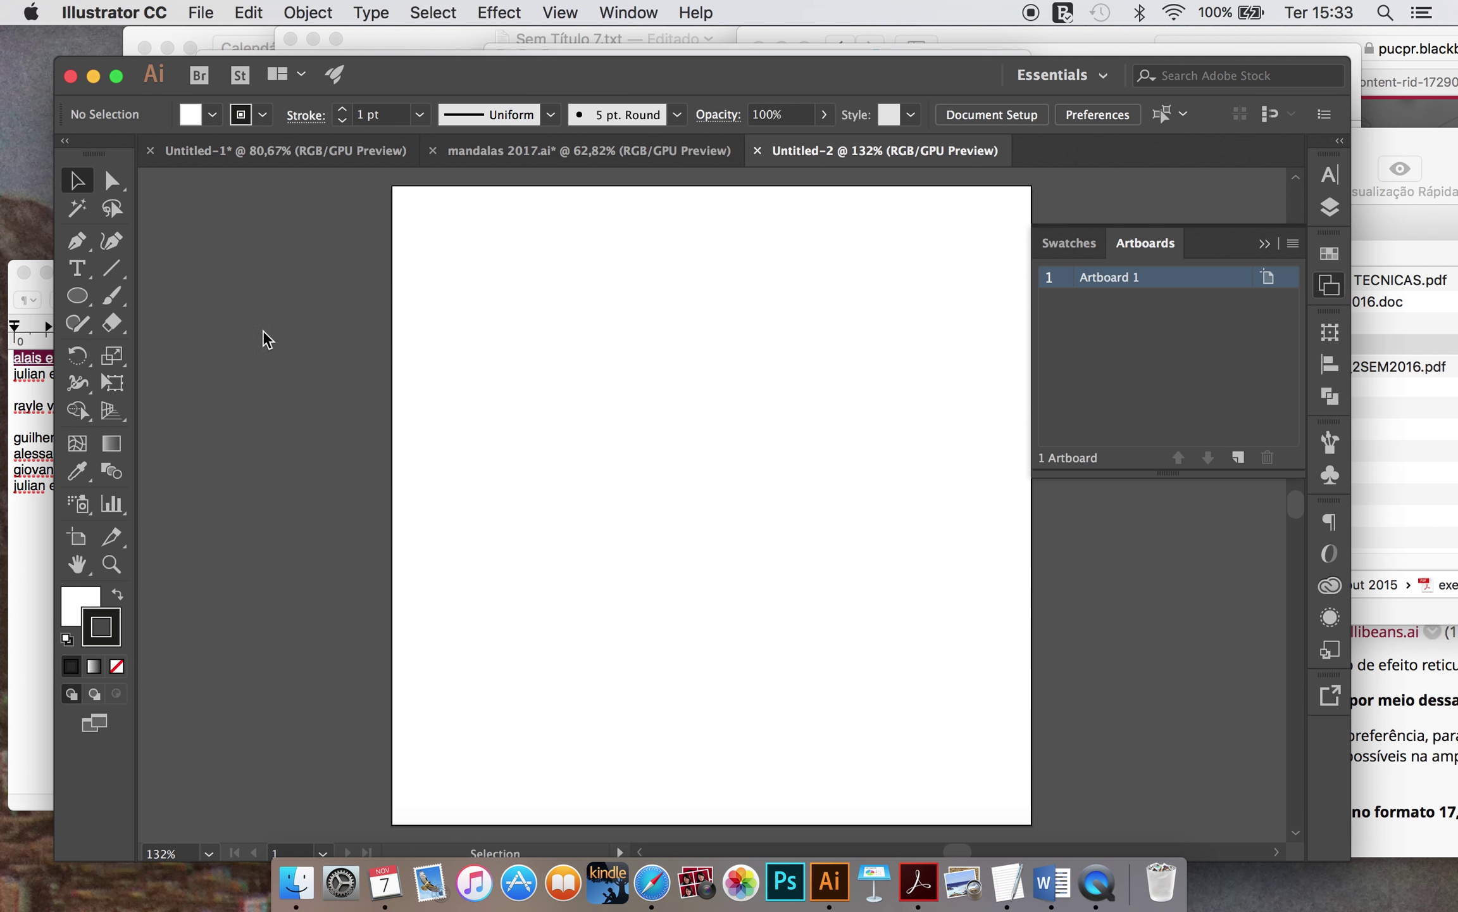
# Step: Draw a 70 mm vertical line at 90° with the Line Segment tool
pyautogui.click(108, 275)
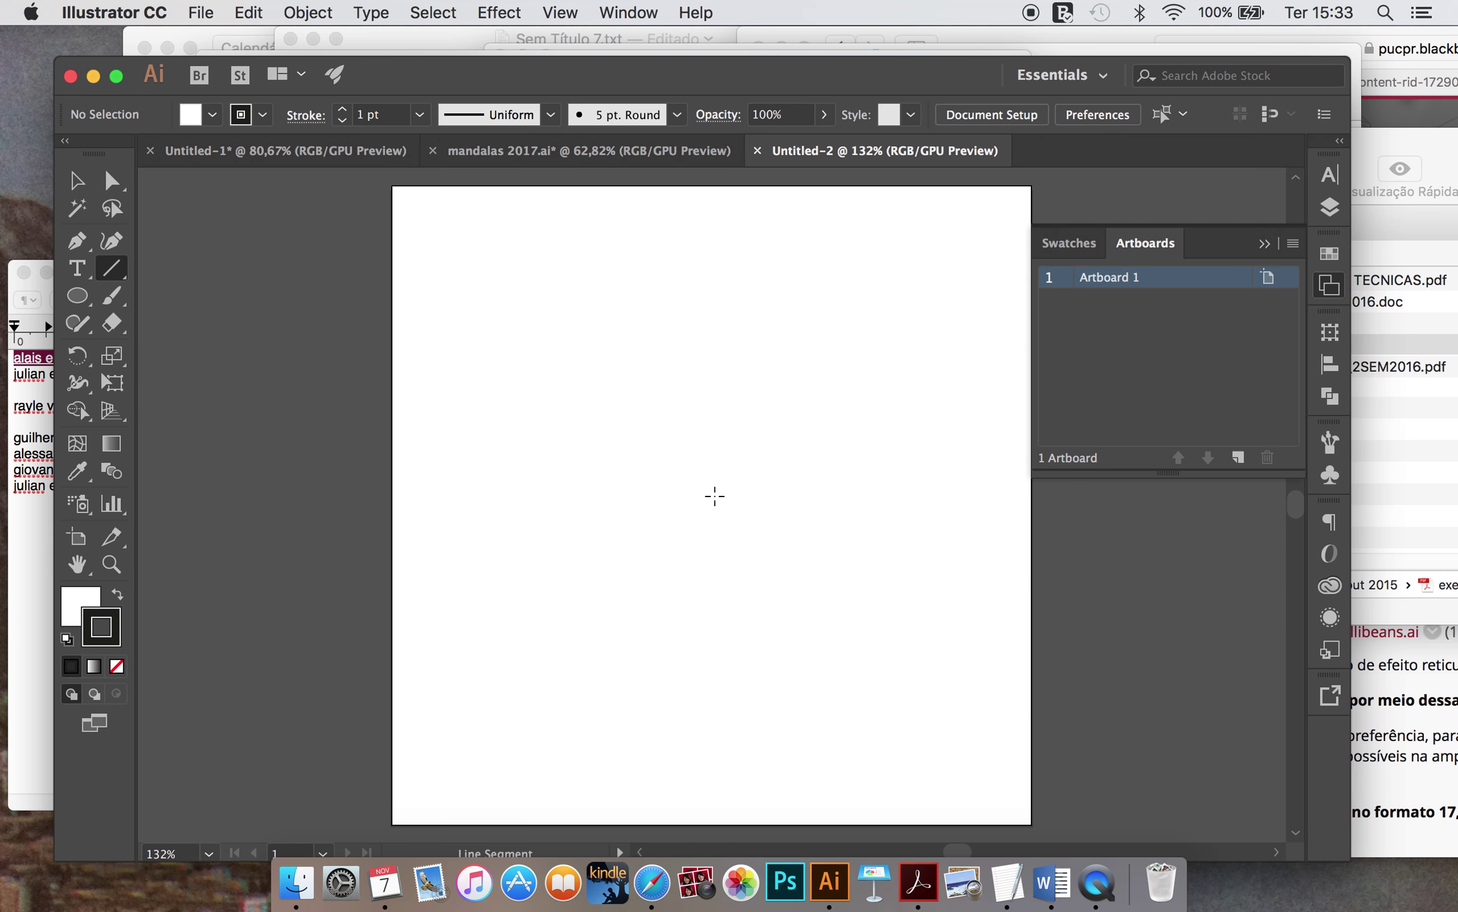
pyautogui.click(715, 496)
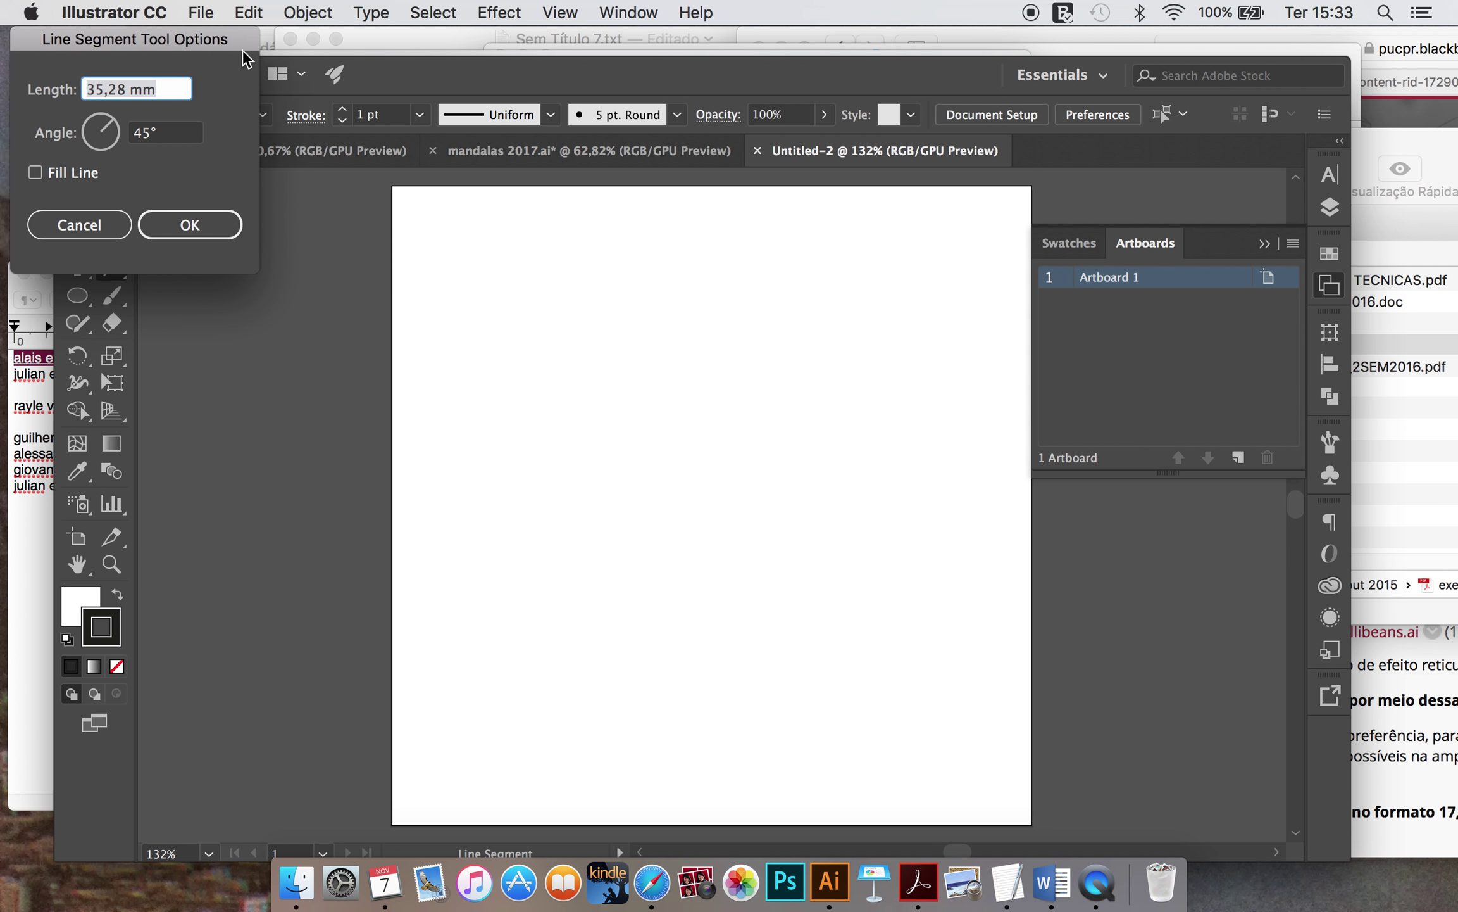
pyautogui.moveTo(202, 49); pyautogui.dragTo(405, 151)
pyautogui.click(354, 235)
pyautogui.write('90')
pyautogui.click(303, 192)
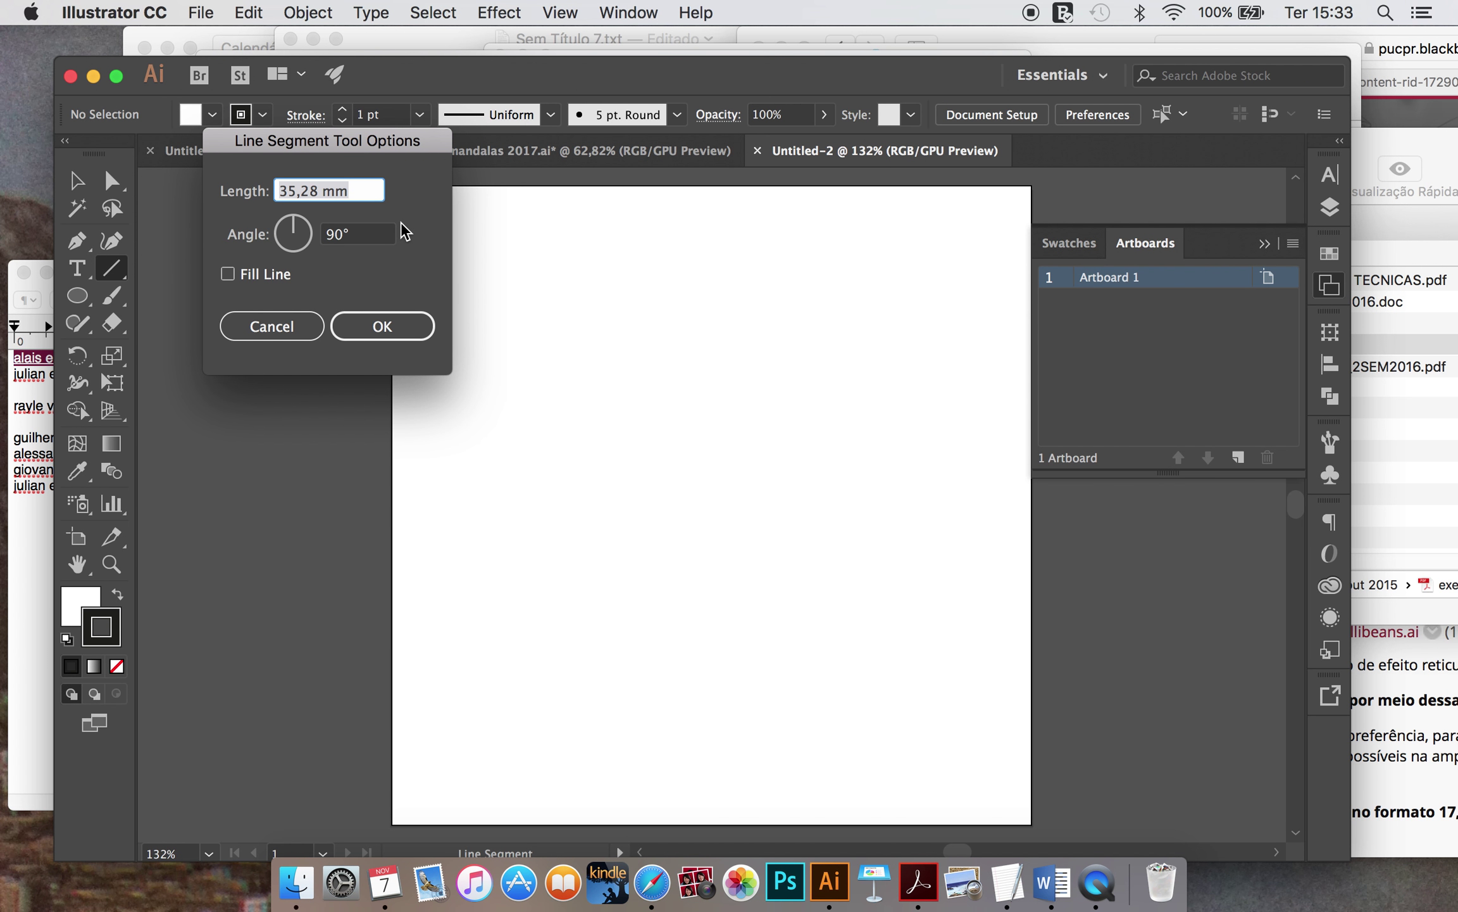
pyautogui.write('70')
pyautogui.click(383, 327)
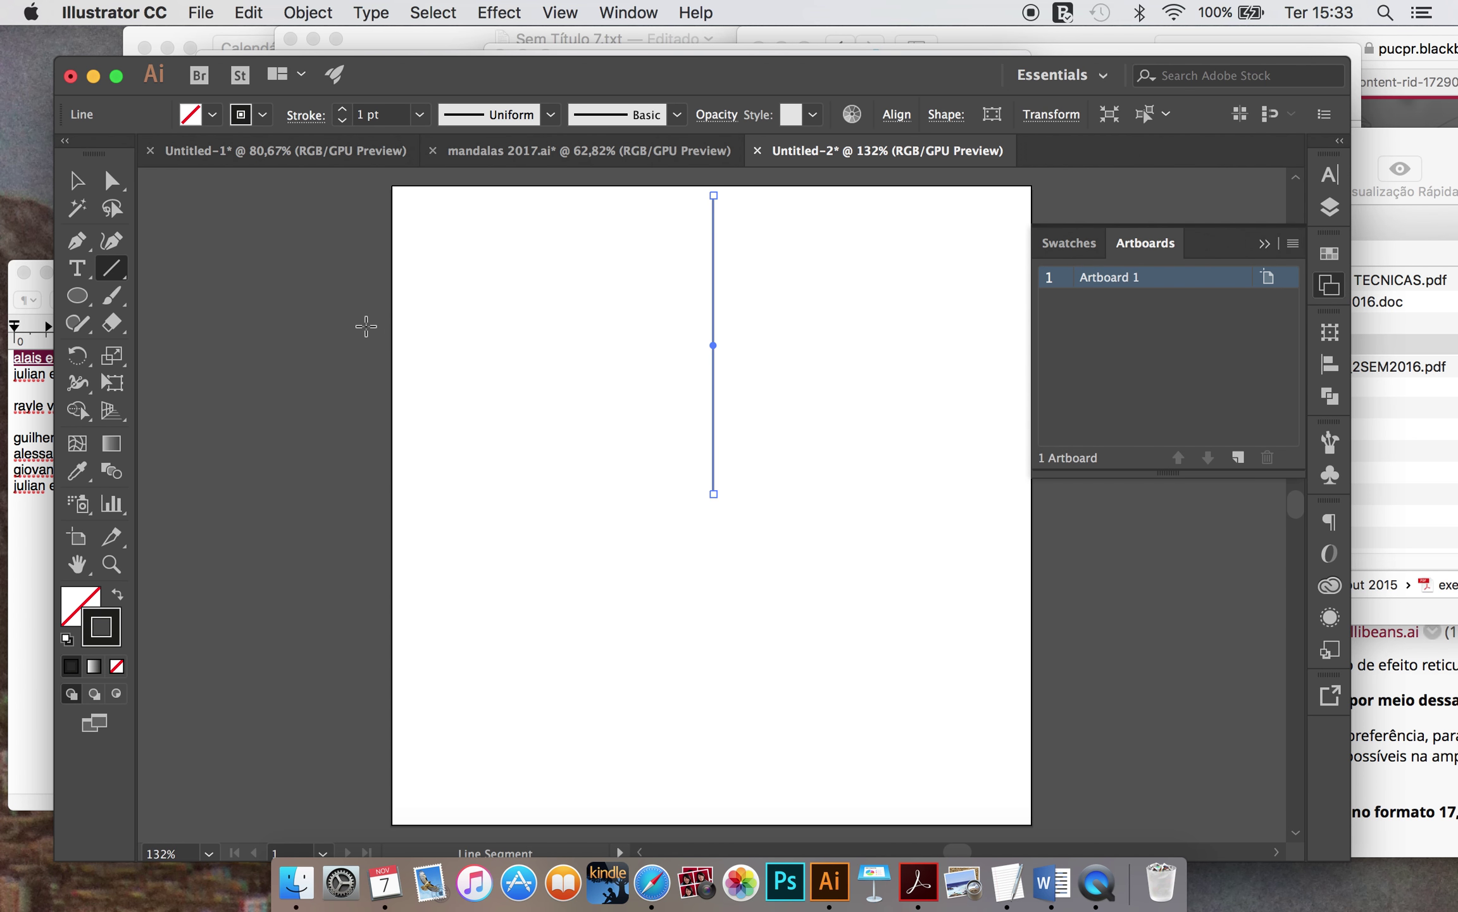
pyautogui.click(77, 185)
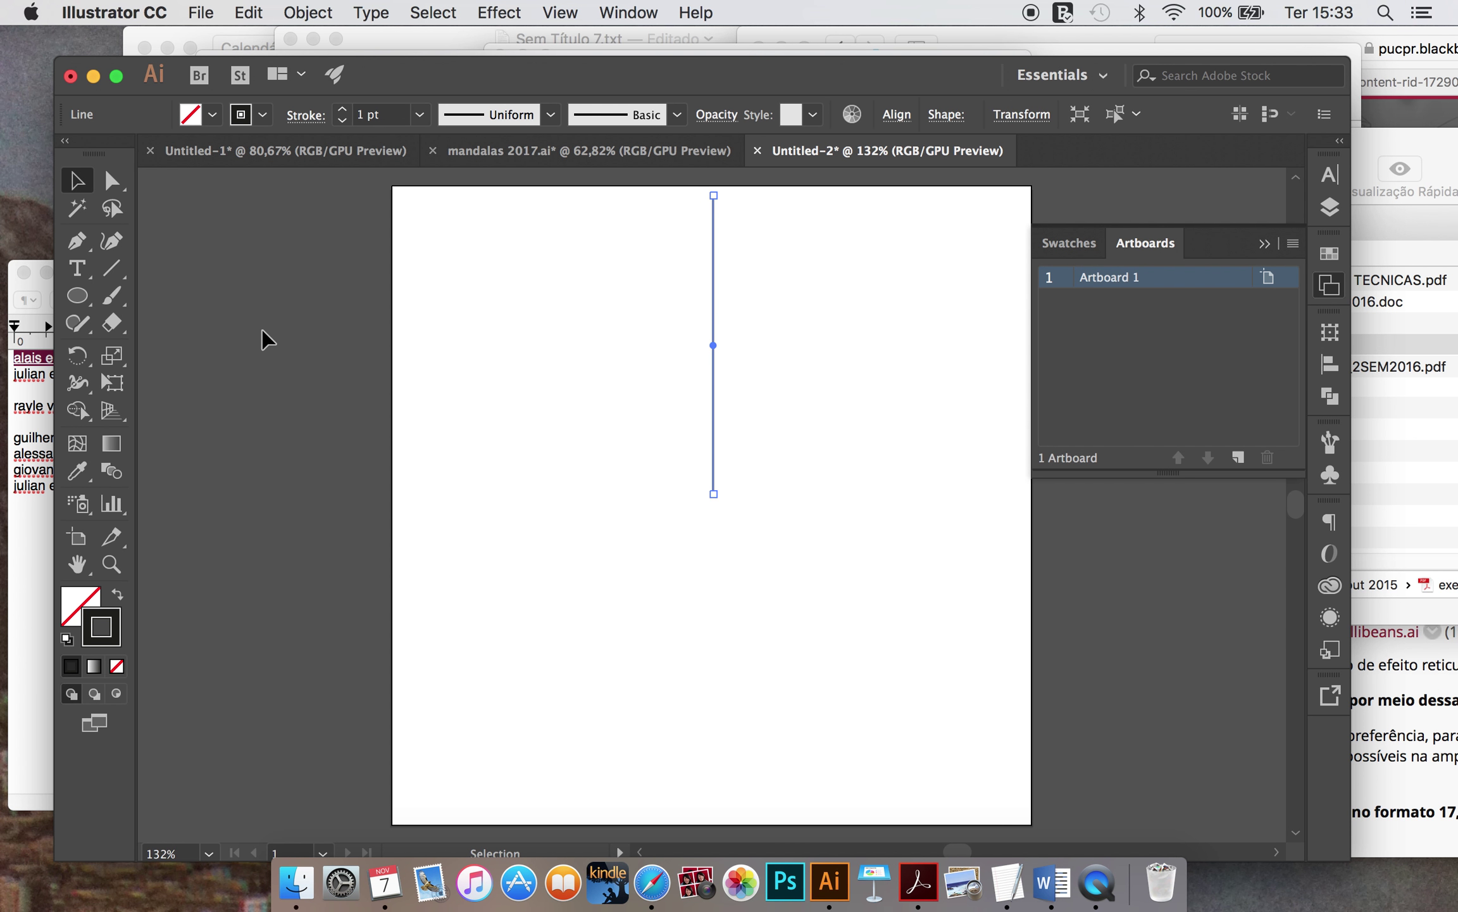
pyautogui.click(264, 336)
# Step: Add a second 70 mm line at 75° from the same bottom point
pyautogui.click(113, 271)
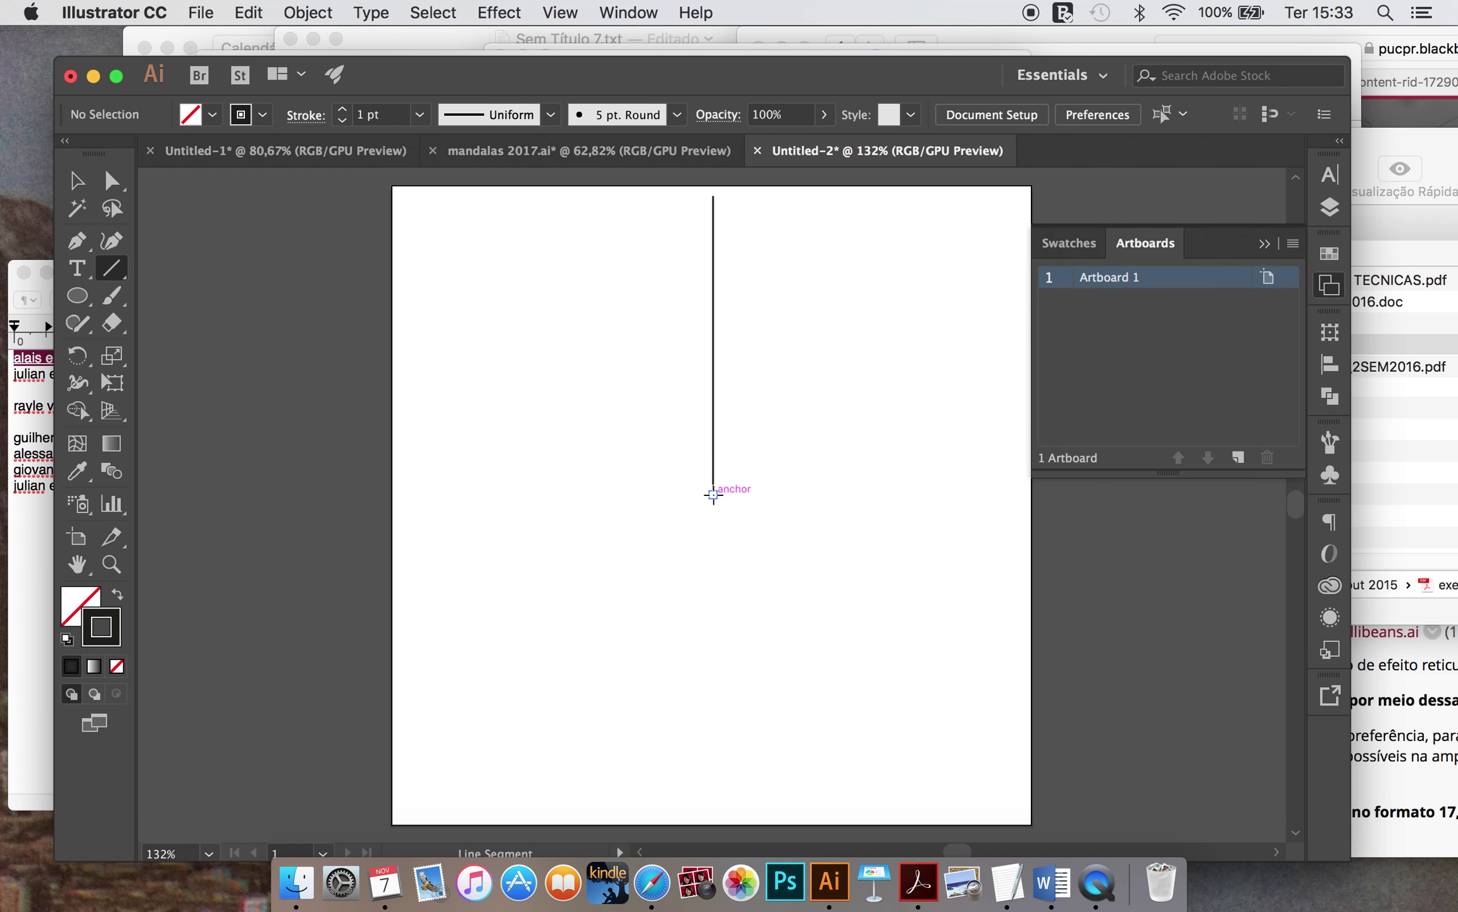
pyautogui.click(713, 495)
pyautogui.click(378, 235)
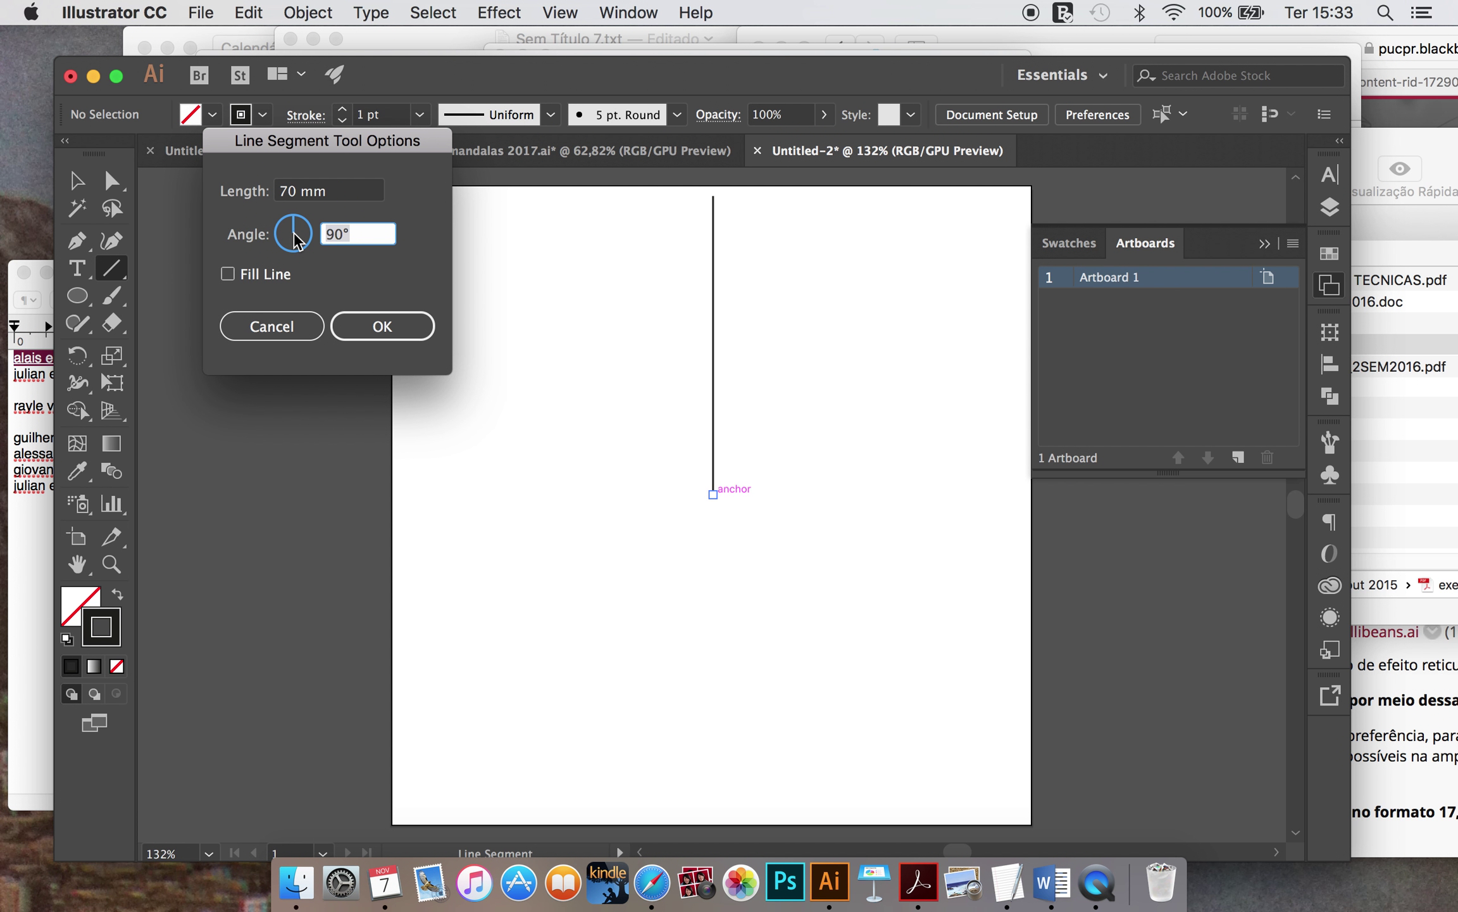
pyautogui.write('75')
pyautogui.click(374, 325)
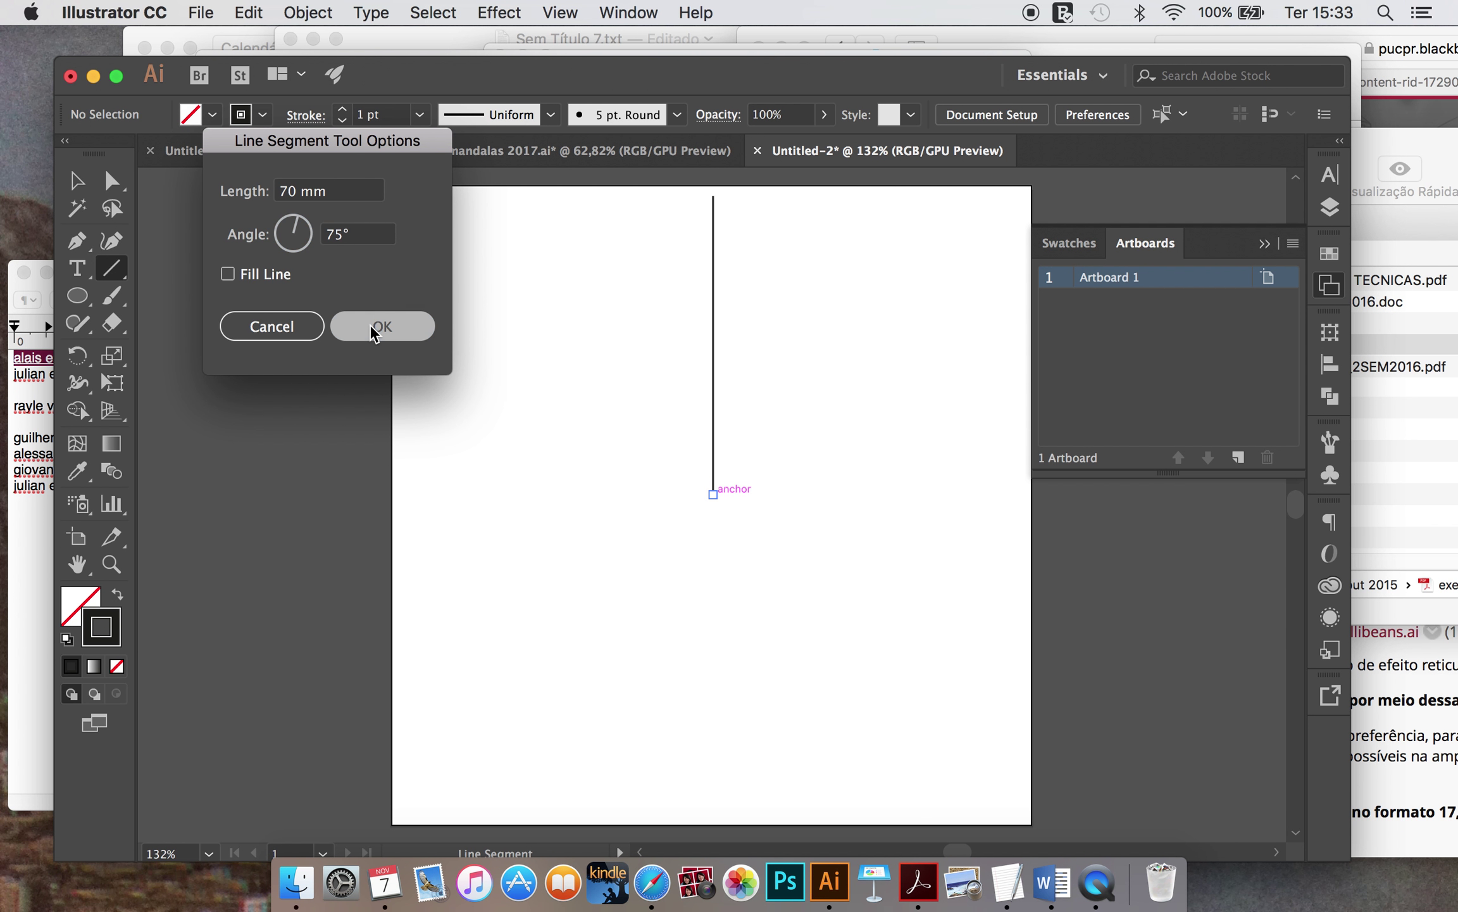
pyautogui.click(77, 180)
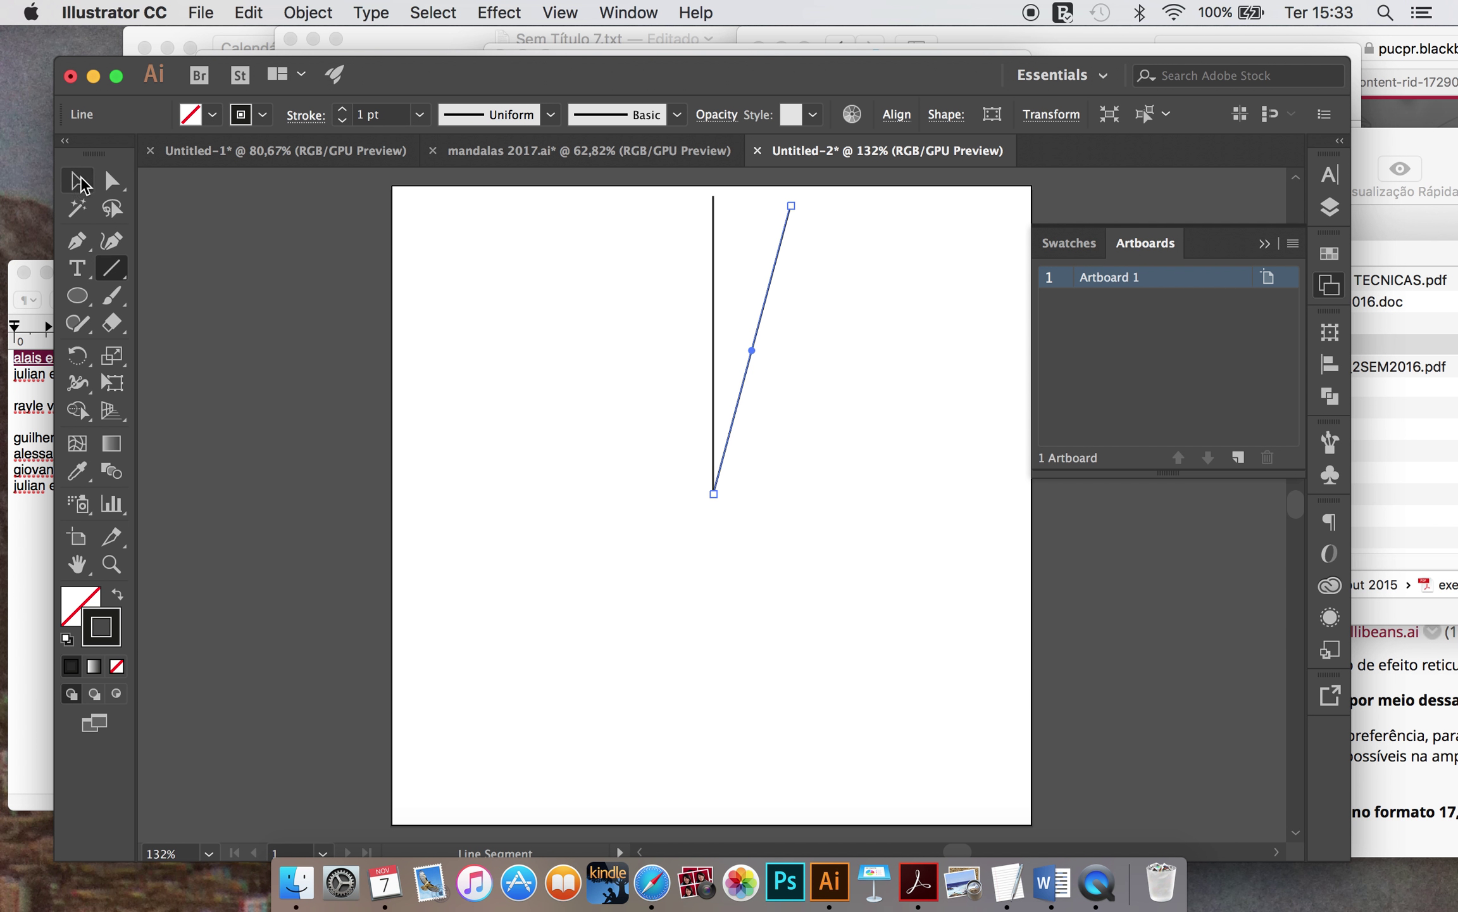
pyautogui.click(215, 304)
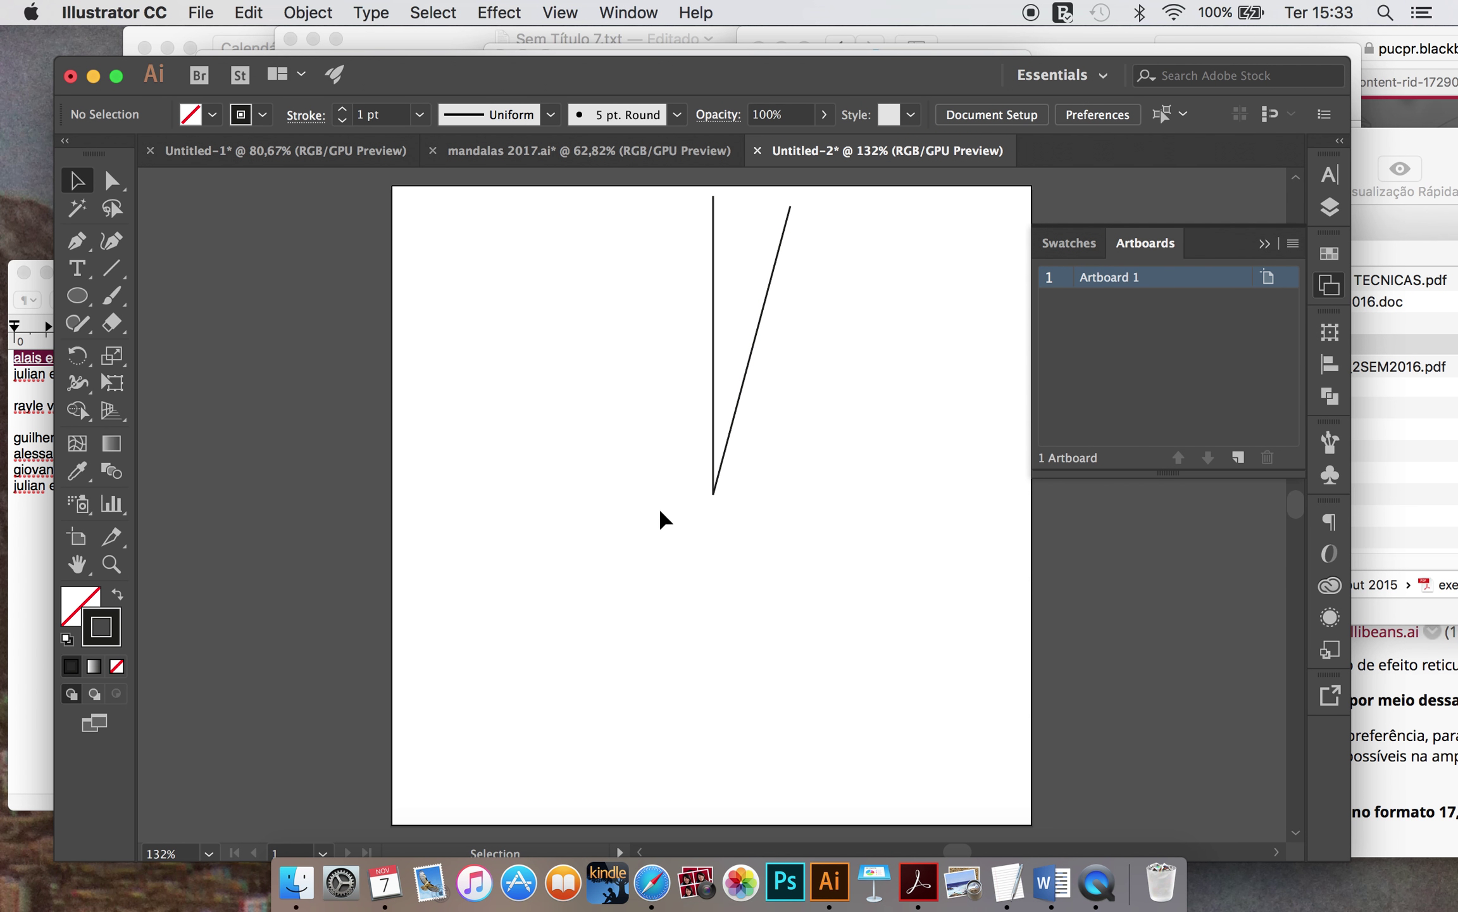
# Step: Add a third 70 mm line at 105° from the same bottom point
pyautogui.click(111, 268)
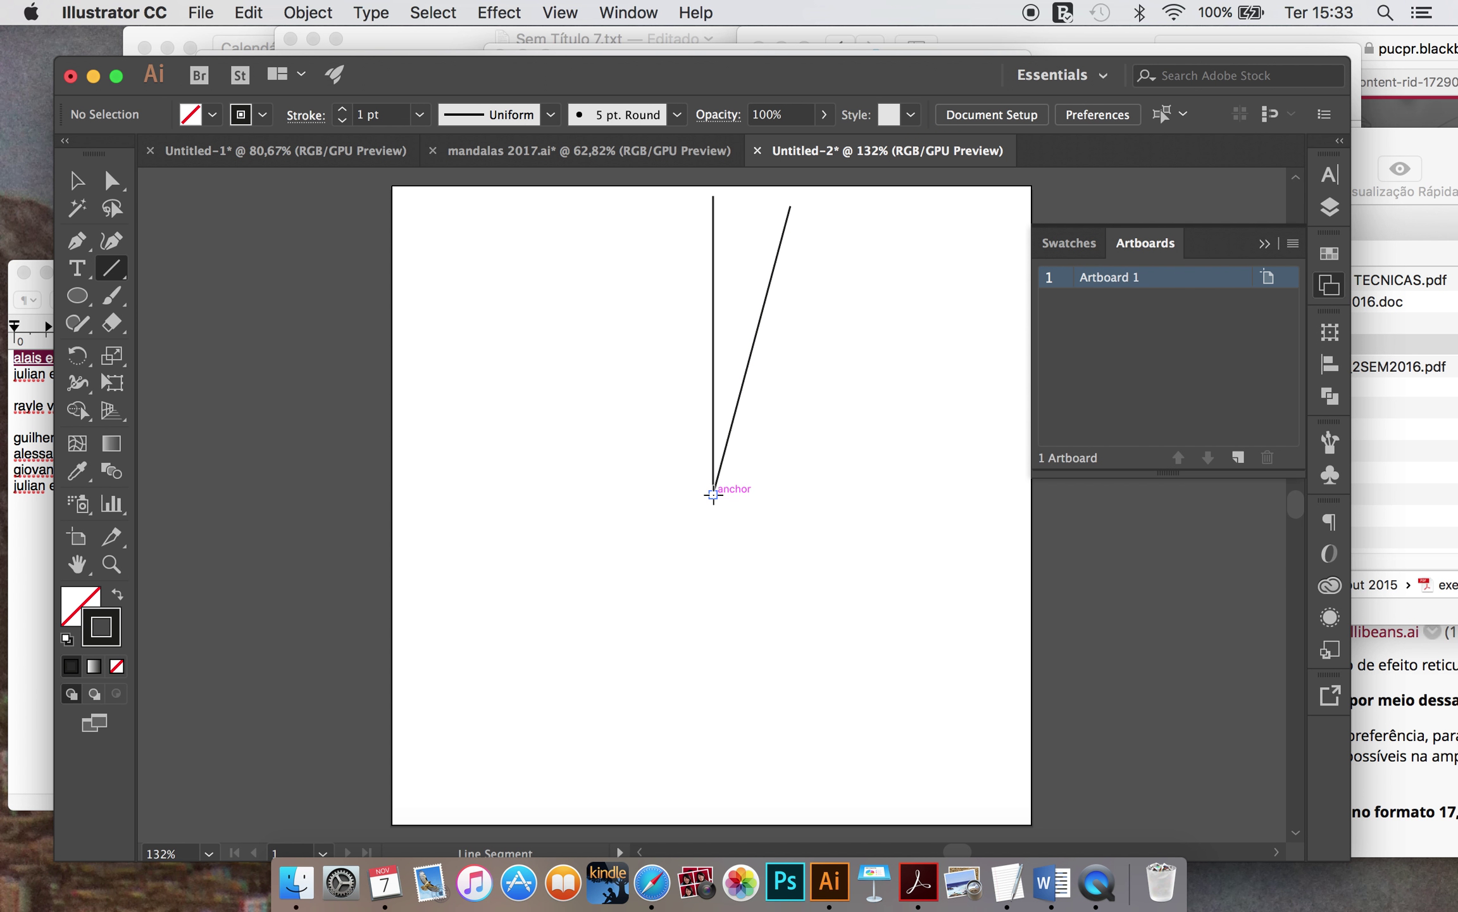
pyautogui.click(712, 494)
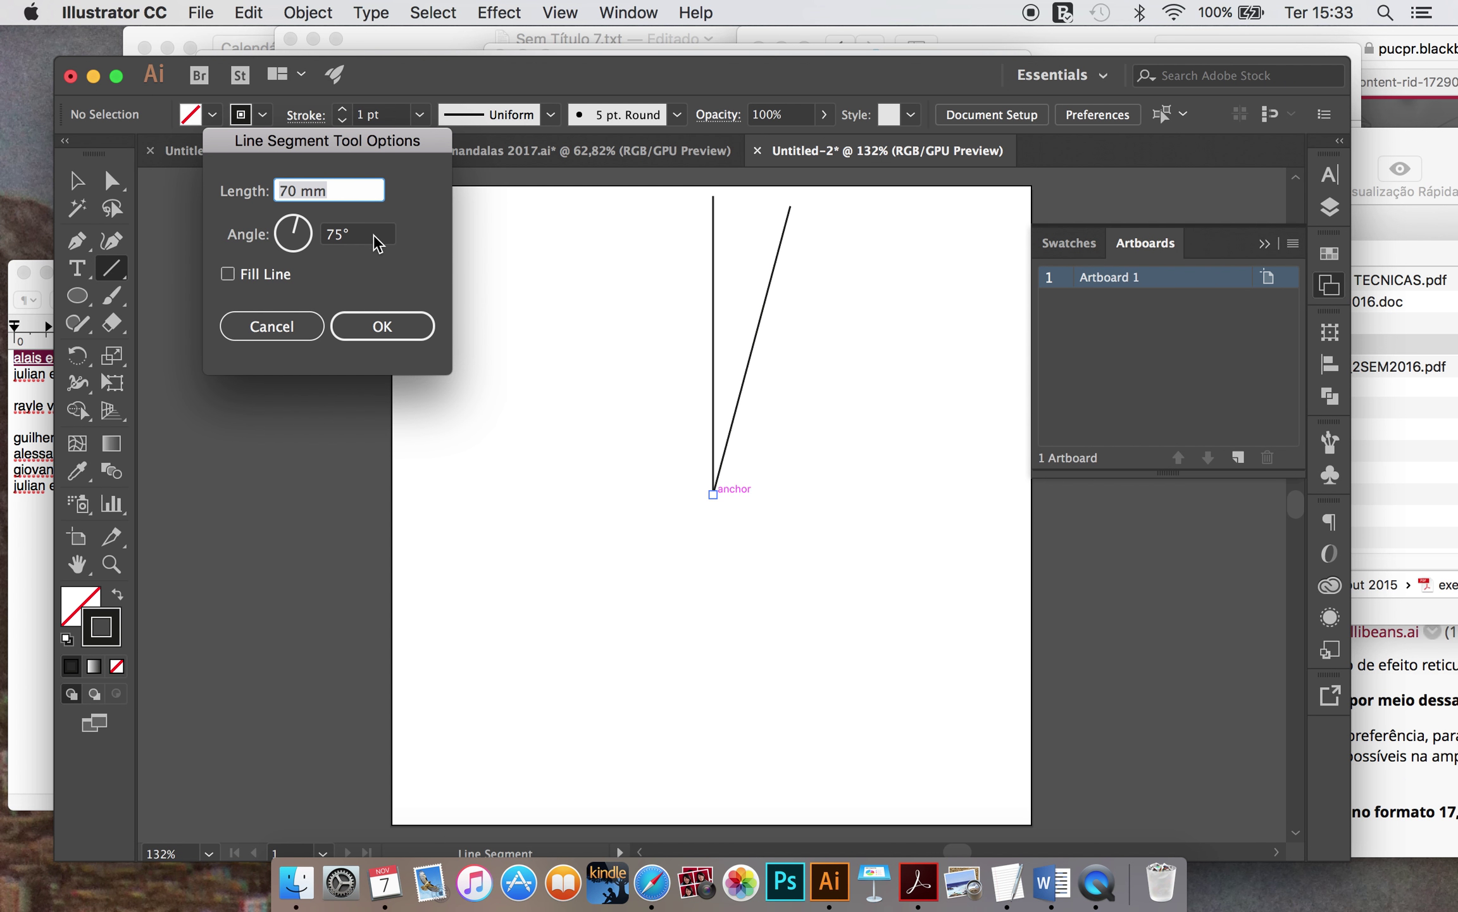
pyautogui.press('Tab')
pyautogui.write('105')
pyautogui.click(375, 324)
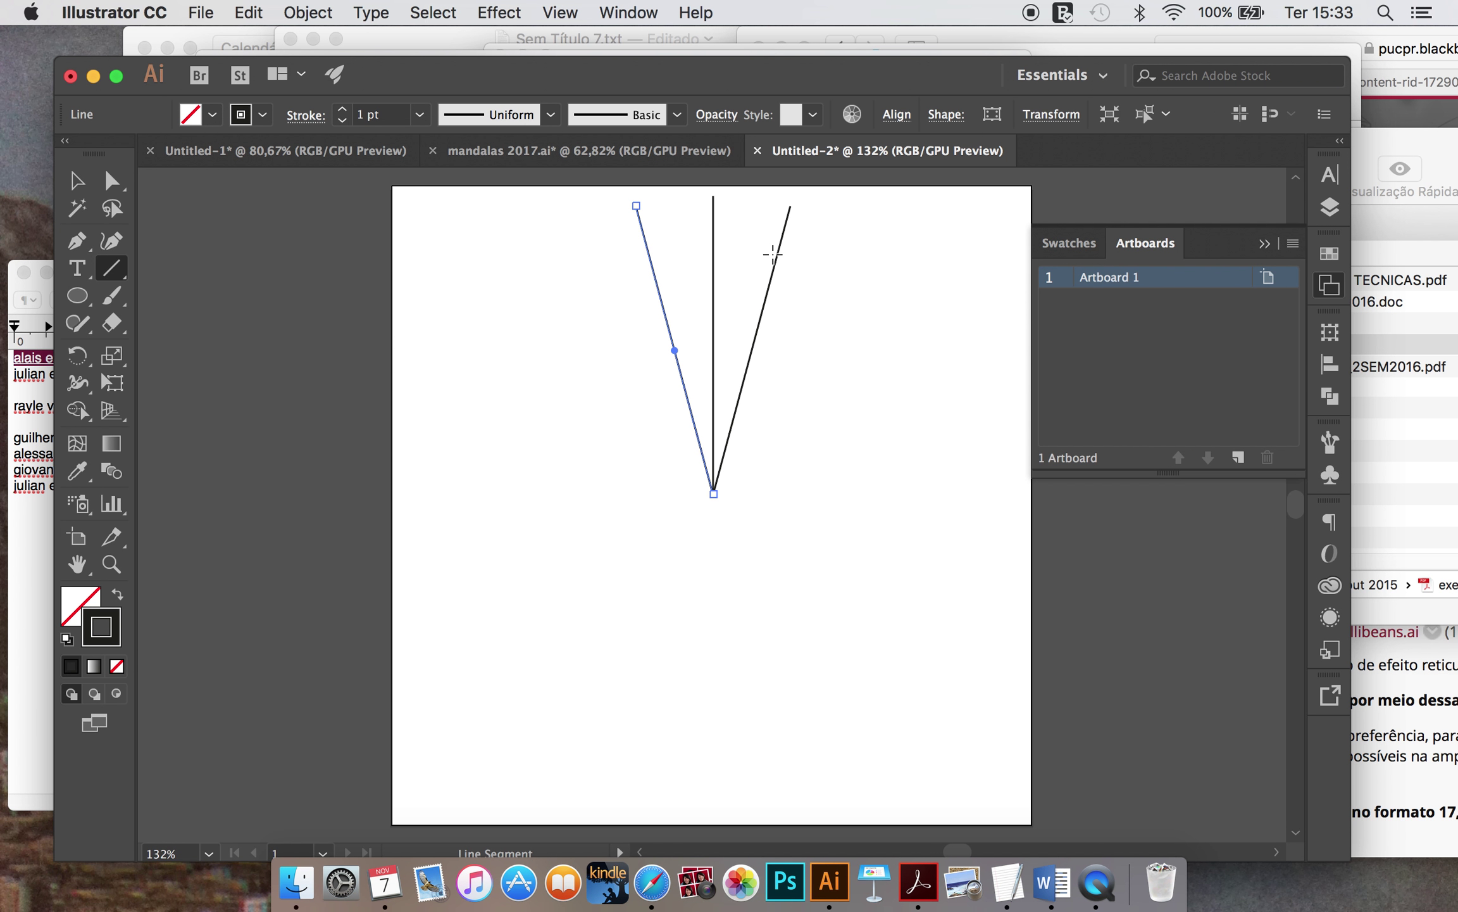
pyautogui.click(78, 181)
pyautogui.click(266, 357)
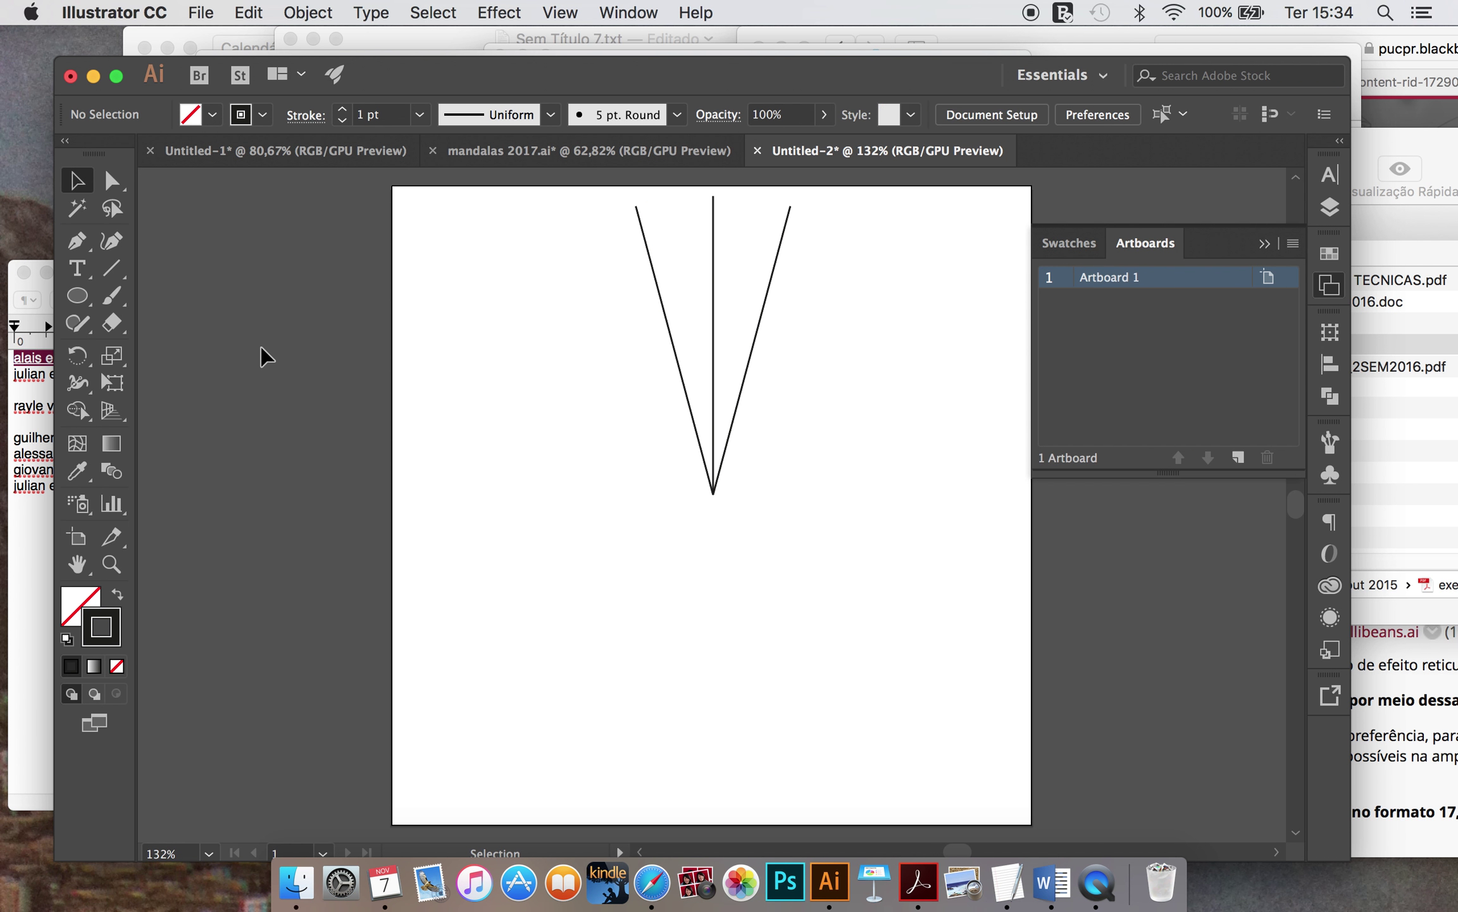
# Step: Draw a roughly 120 mm circle centred on the lines' meeting point and Paste in Place a copy
pyautogui.click(79, 296)
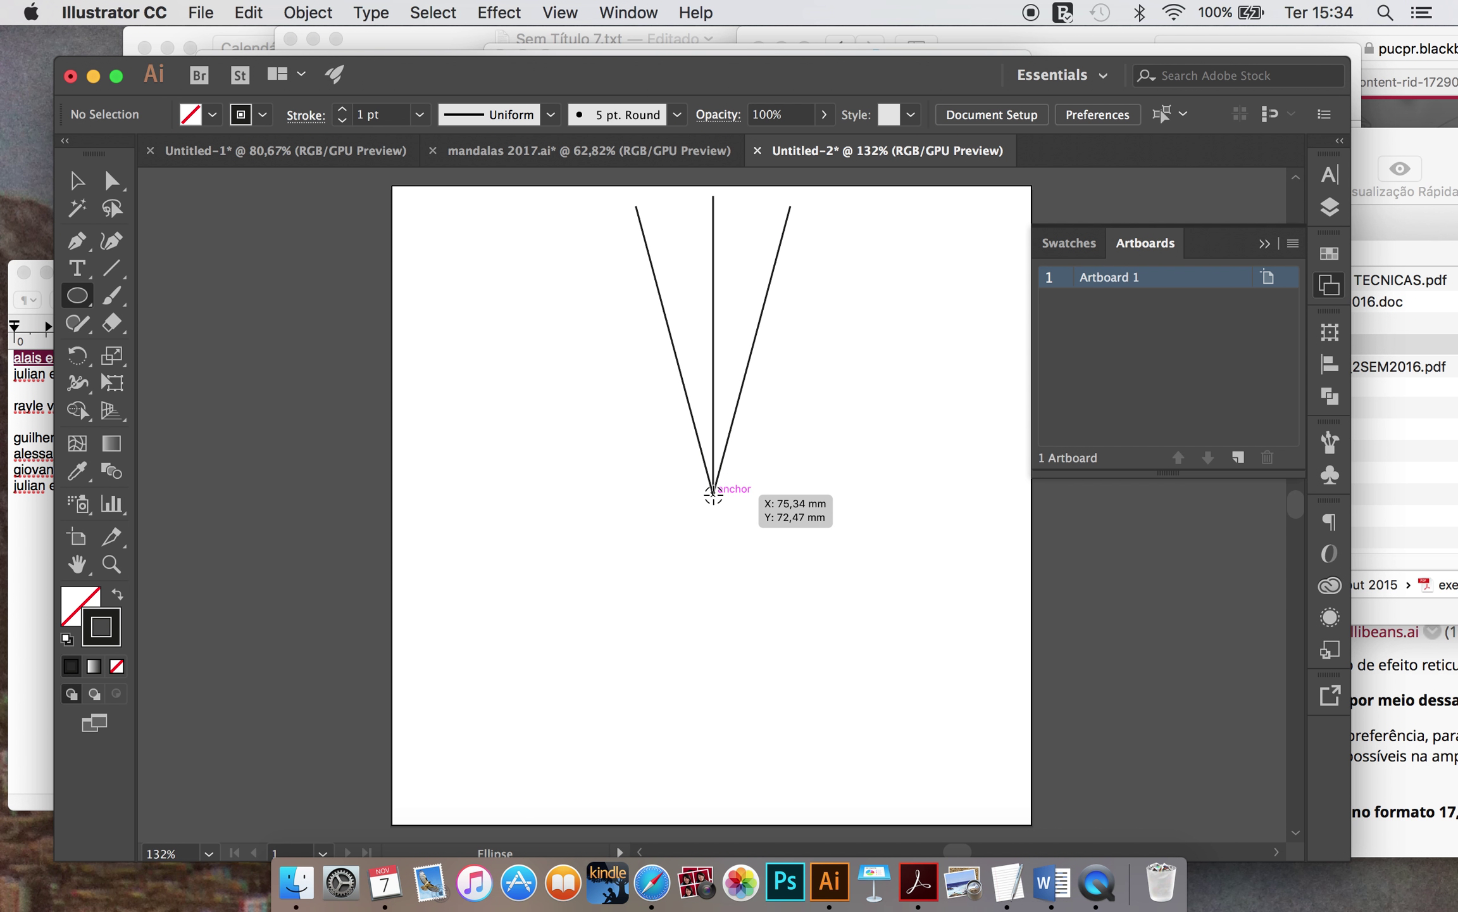
pyautogui.moveTo(714, 494); pyautogui.dragTo(642, 359)
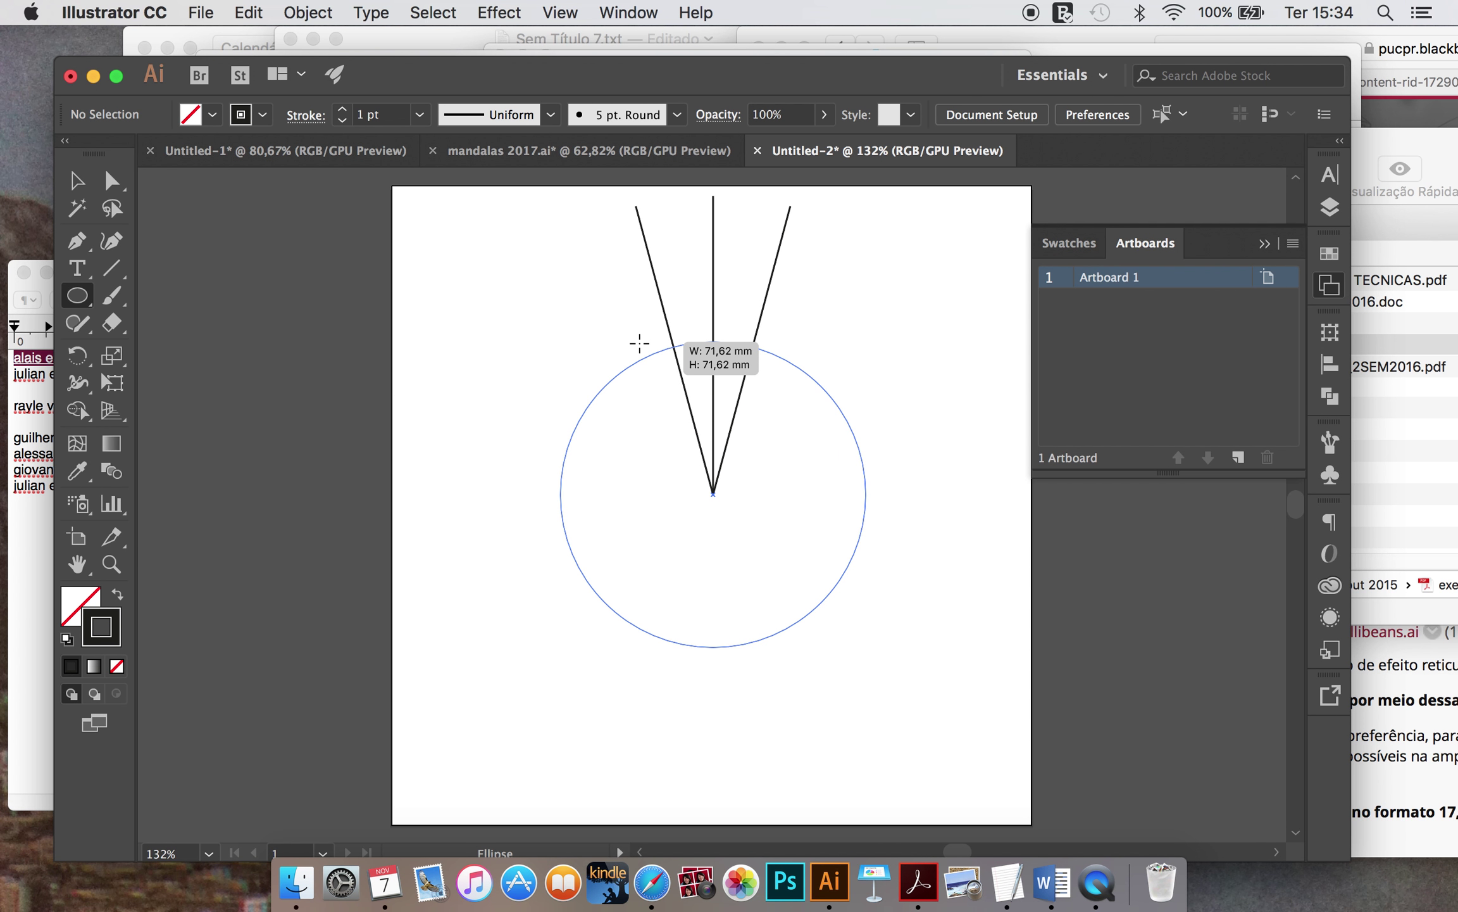
pyautogui.moveTo(643, 359); pyautogui.dragTo(606, 239)
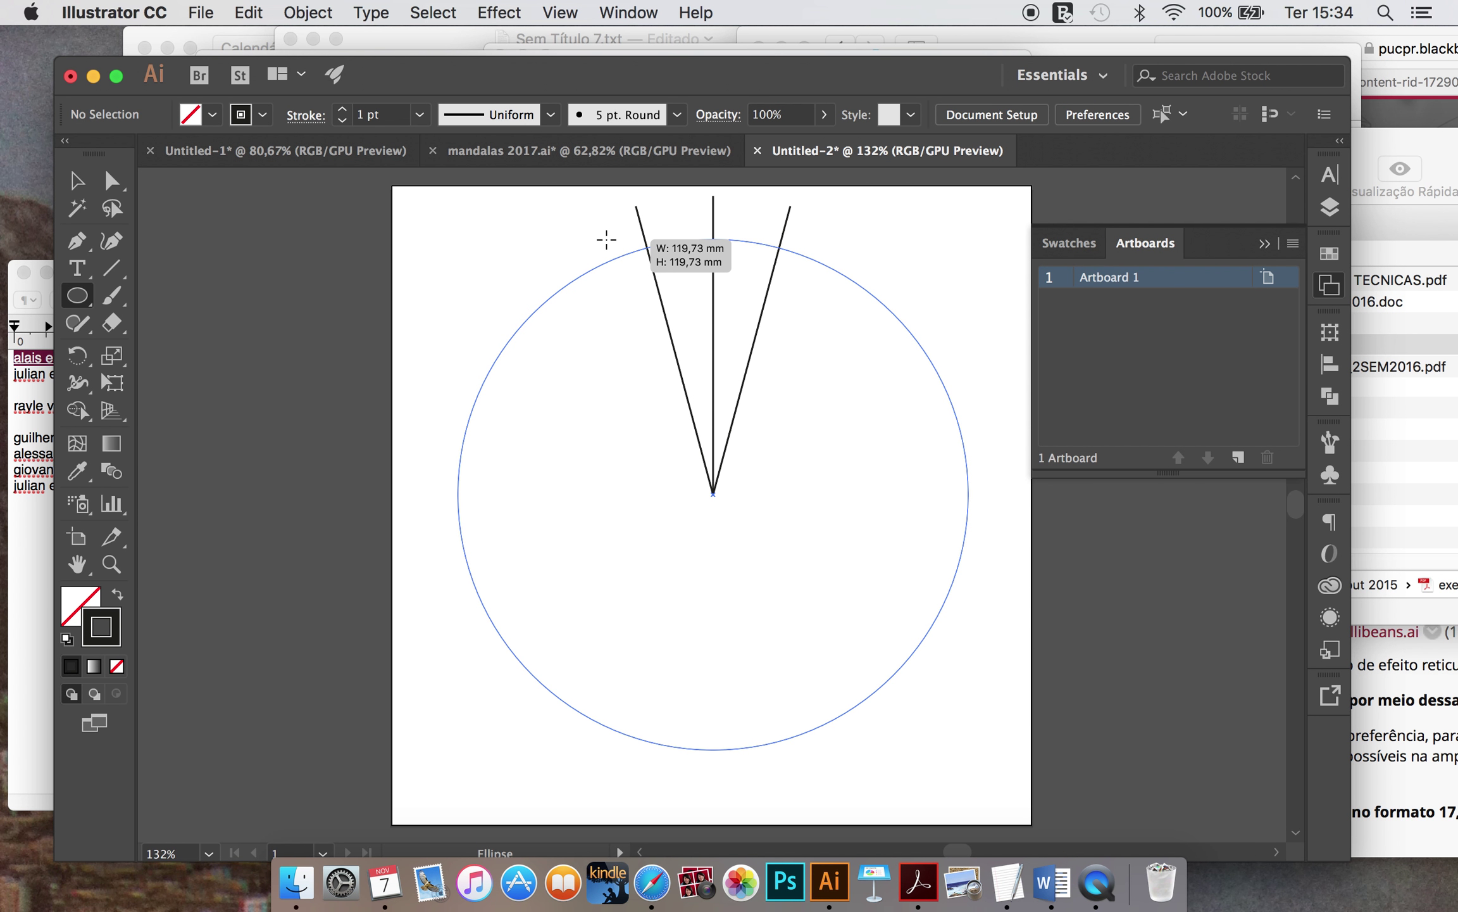
pyautogui.moveTo(606, 239); pyautogui.dragTo(606, 238)
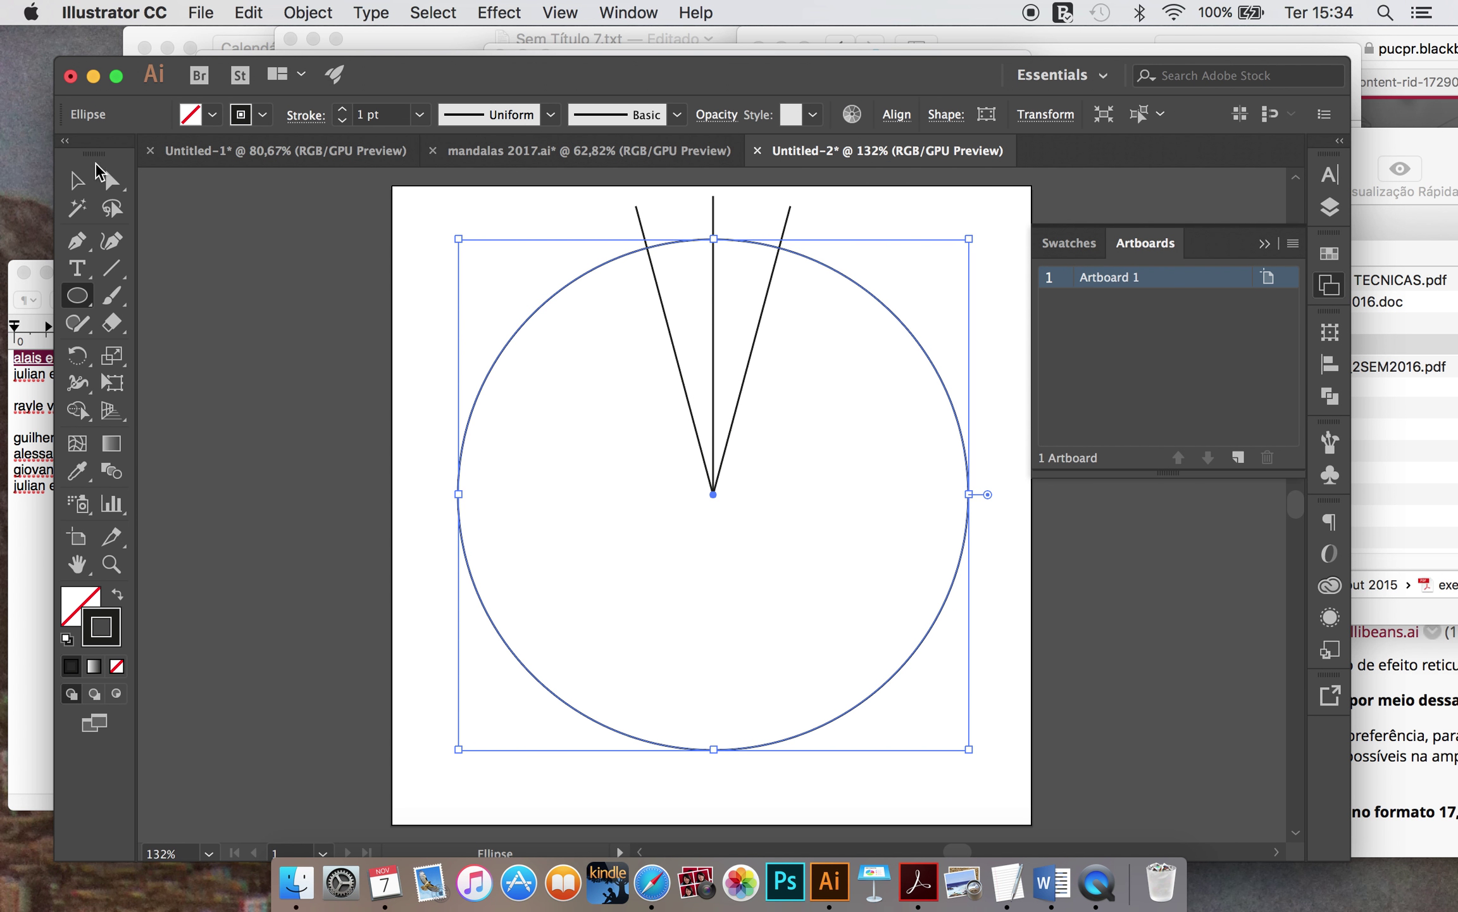
pyautogui.click(83, 180)
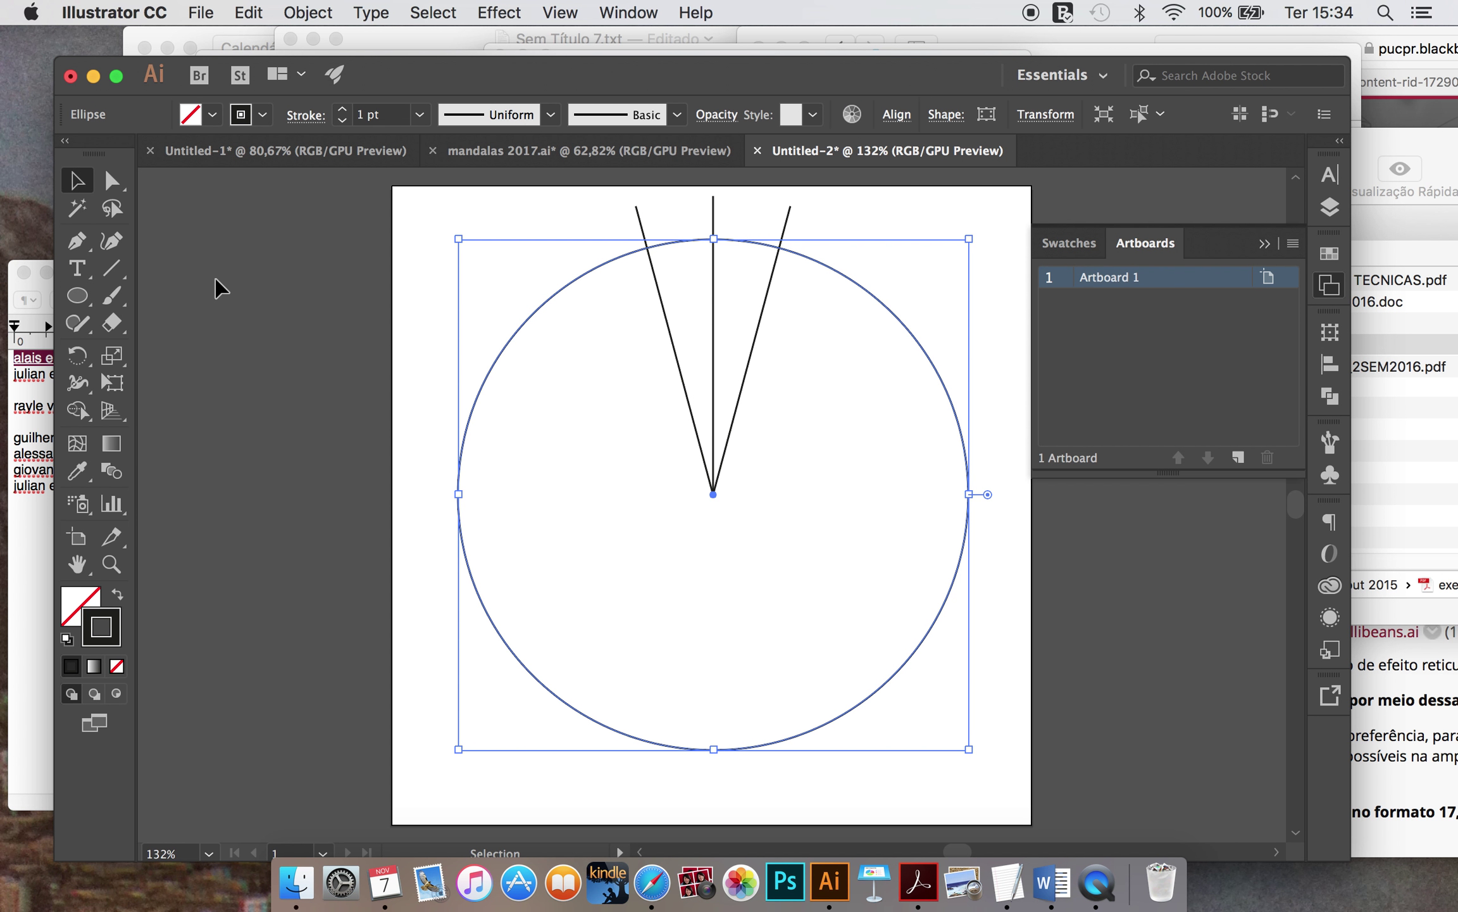
pyautogui.click(246, 13)
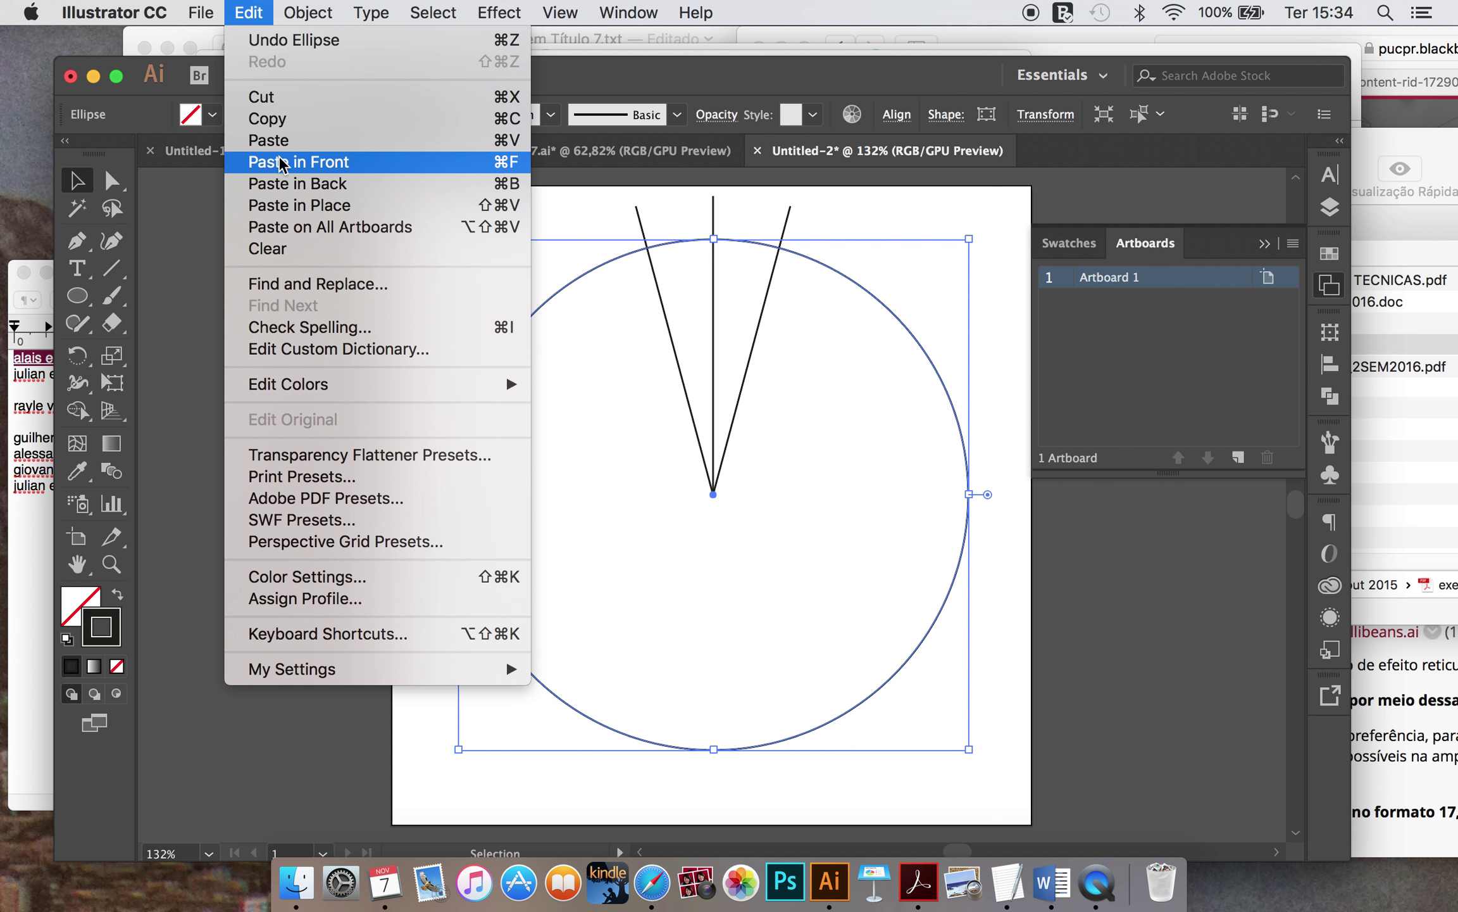
pyautogui.click(288, 206)
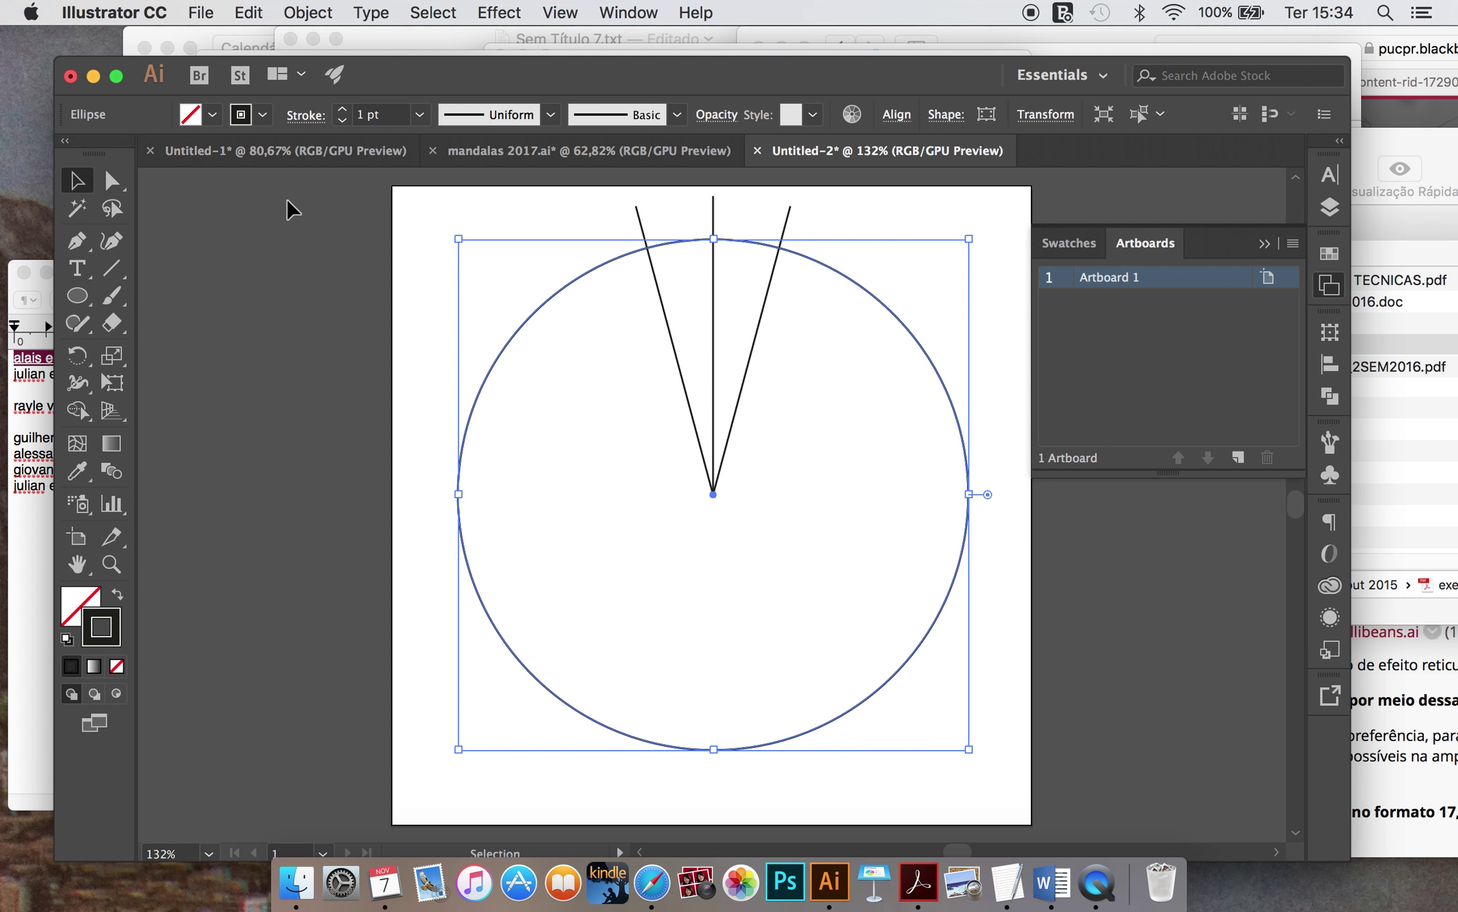
# Step: Shift-drag a corner of the pasted circle inward to shrink it concentrically, then deselect
pyautogui.press('shift')
pyautogui.moveTo(975, 239); pyautogui.dragTo(941, 283)
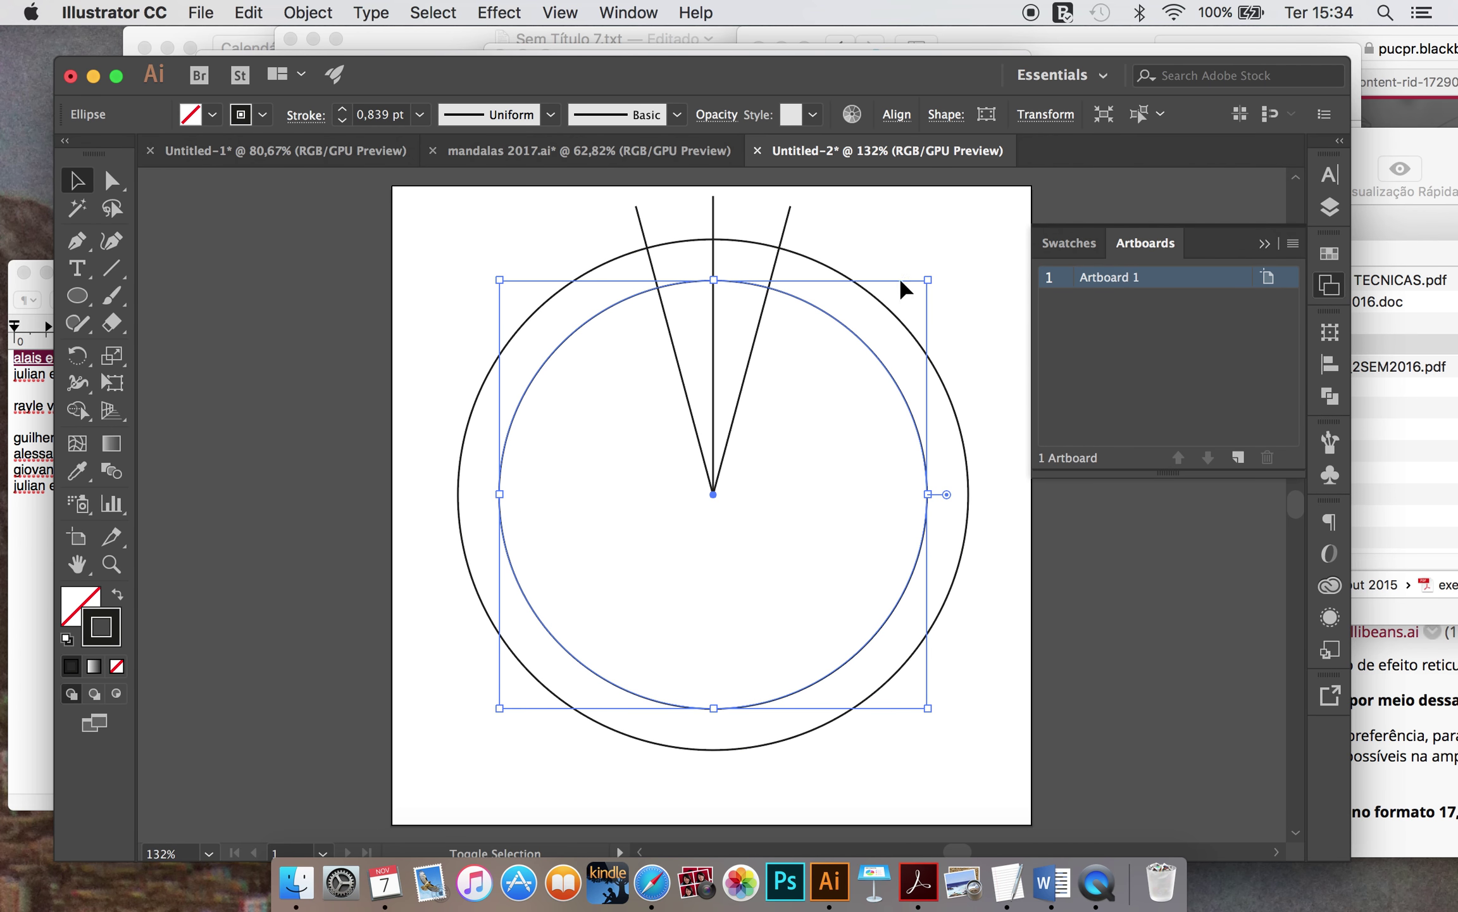
pyautogui.click(335, 330)
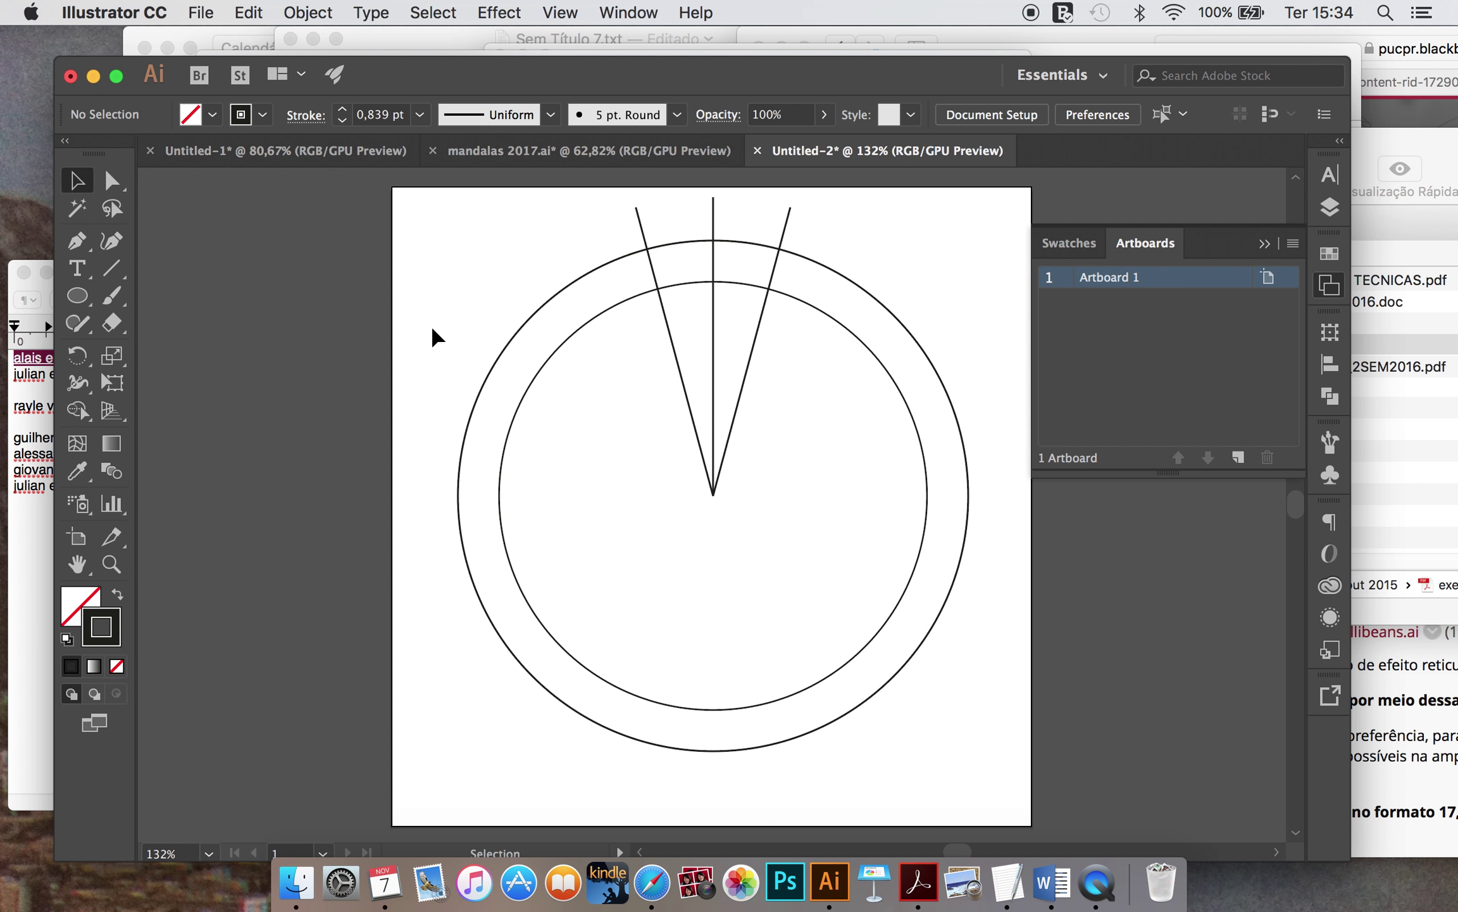
# Step: Select the three lines and both circles and convert them to guides
pyautogui.moveTo(388, 204); pyautogui.dragTo(945, 755)
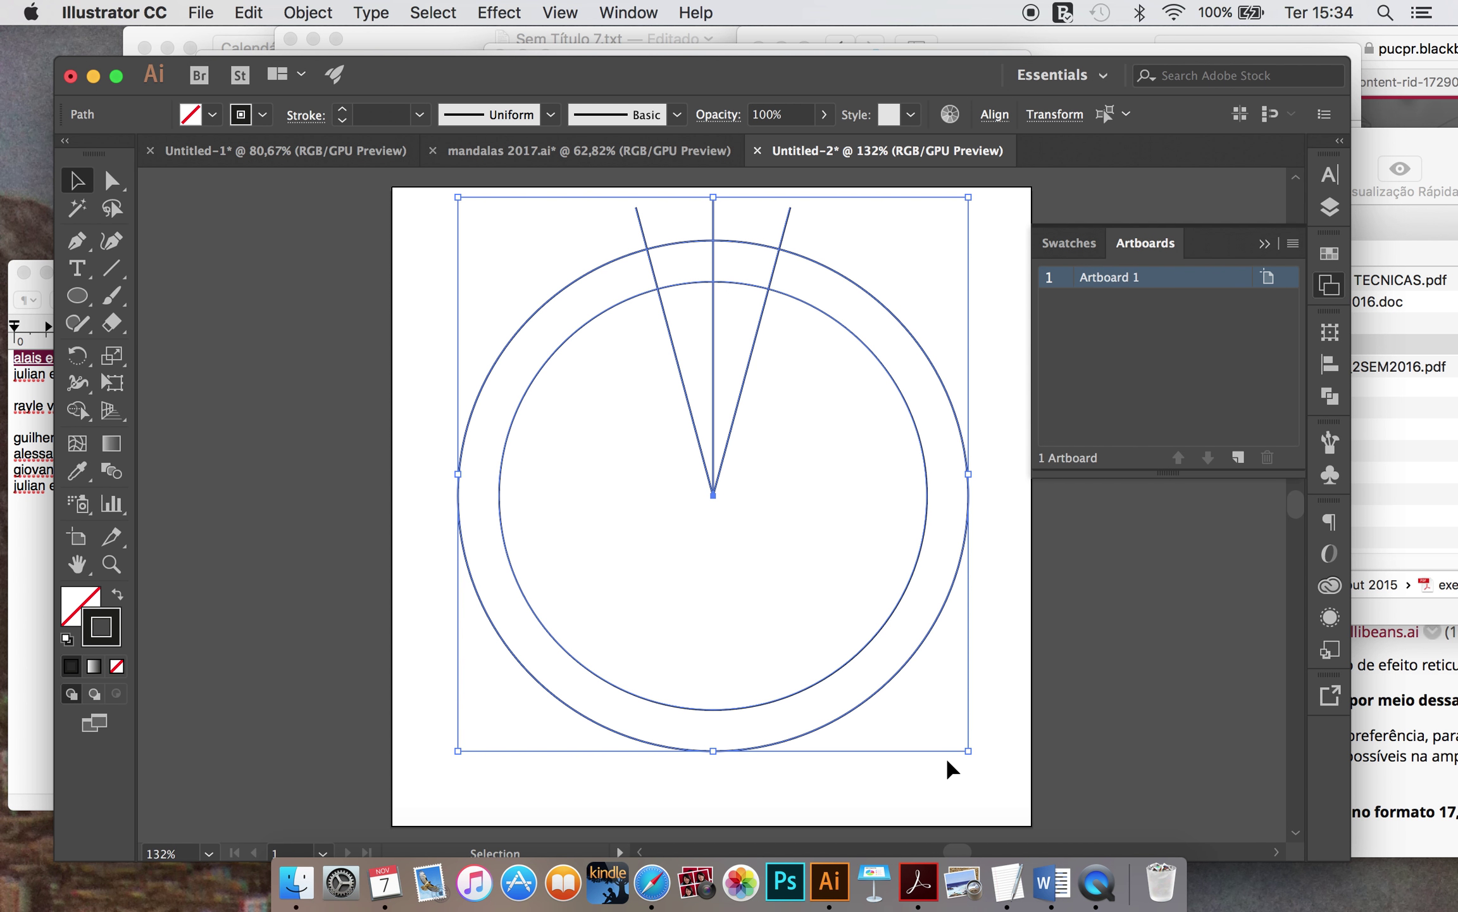
pyautogui.rightClick(916, 658)
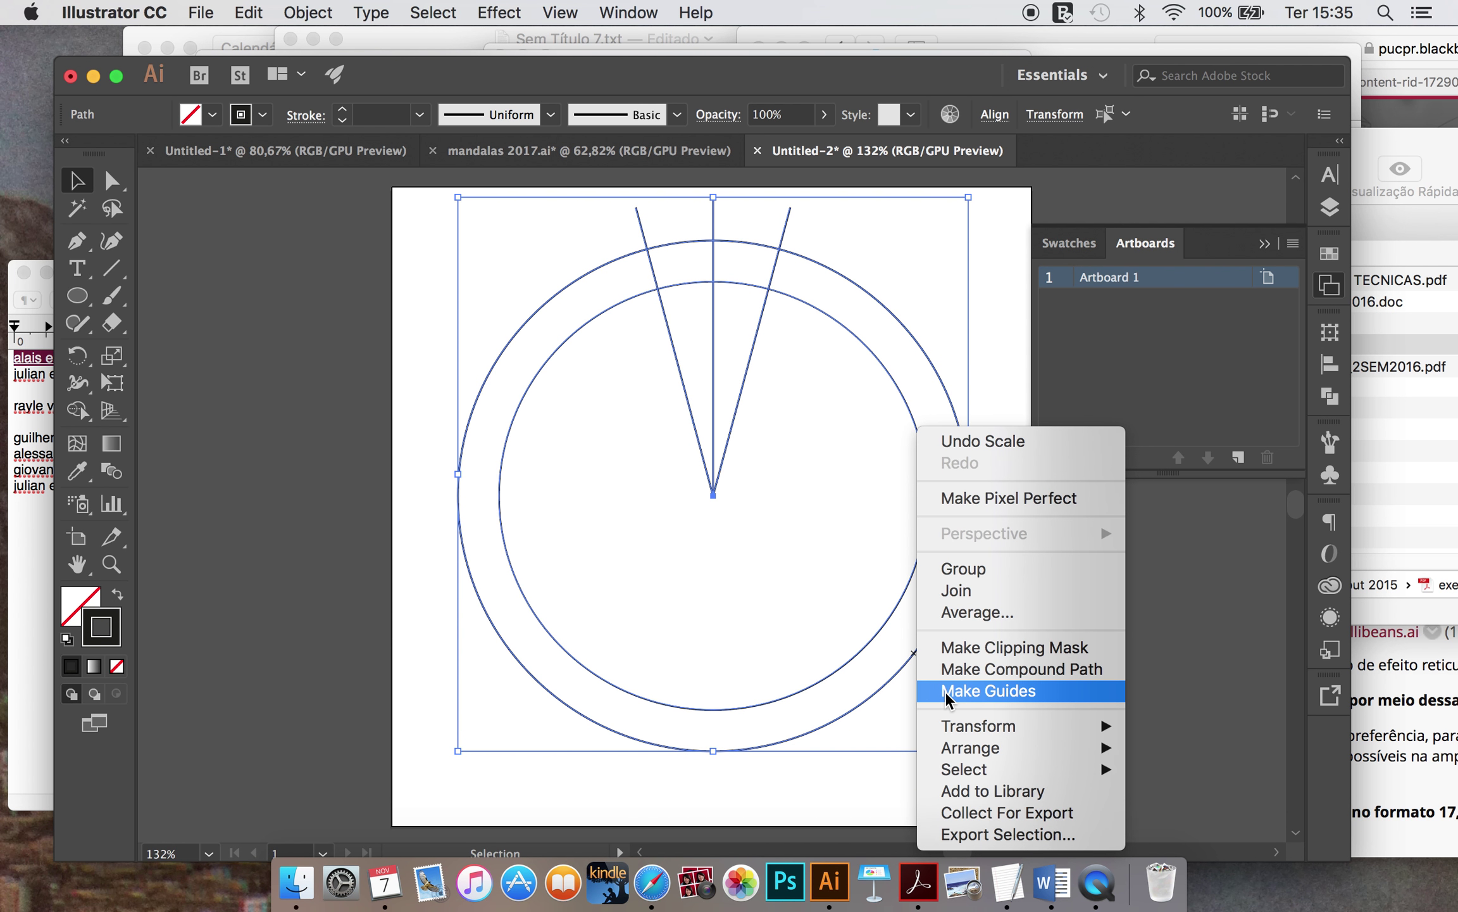
pyautogui.click(975, 690)
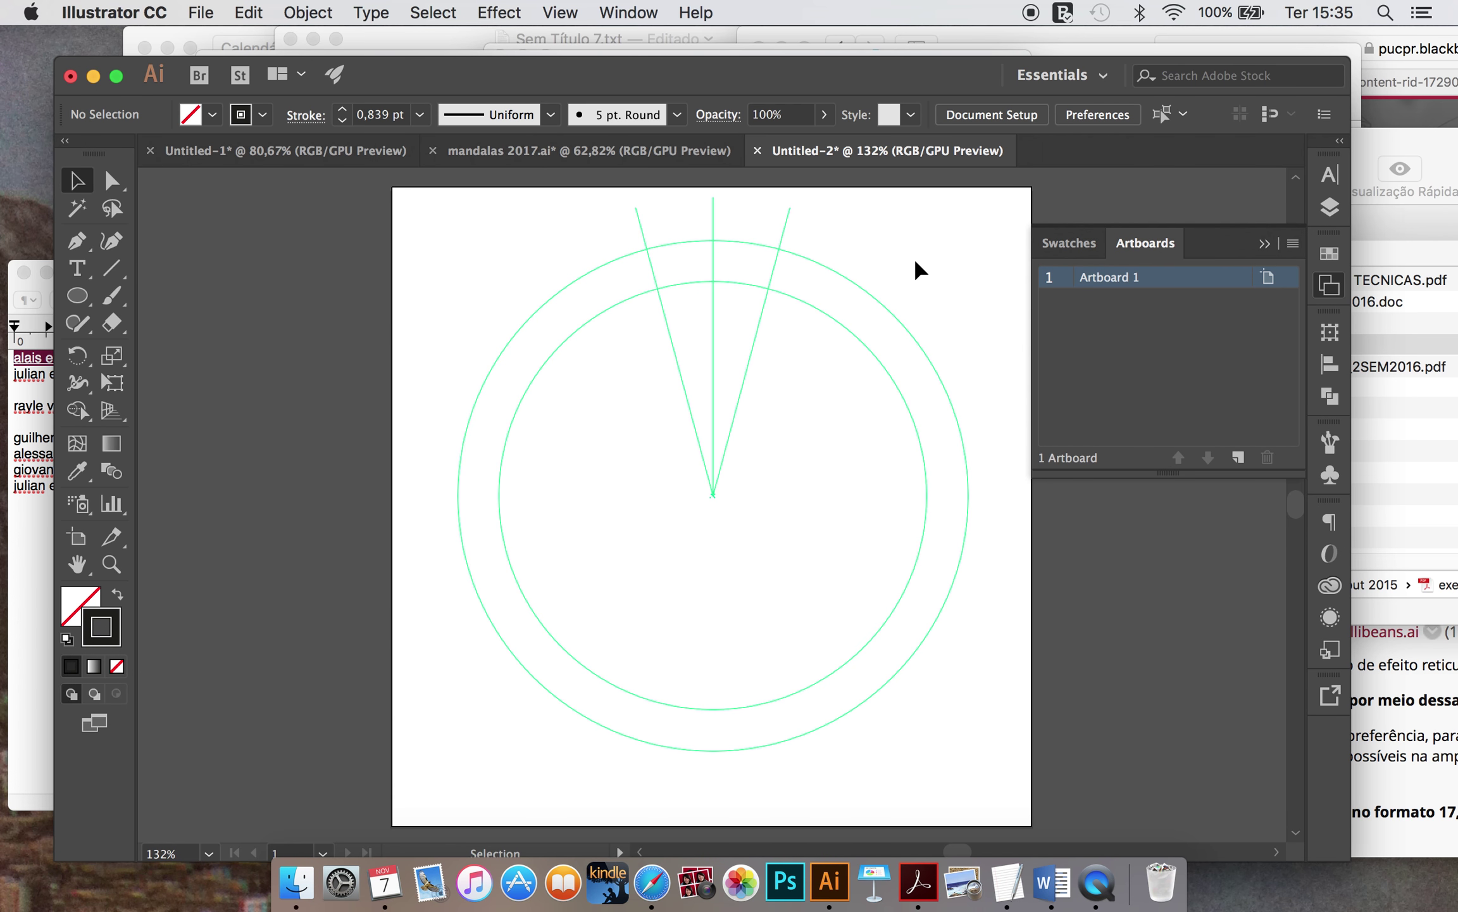
pyautogui.moveTo(521, 223); pyautogui.dragTo(856, 574)
# Step: Unlock the guides, reselect the circle guides, and lock the guides again
pyautogui.click(561, 12)
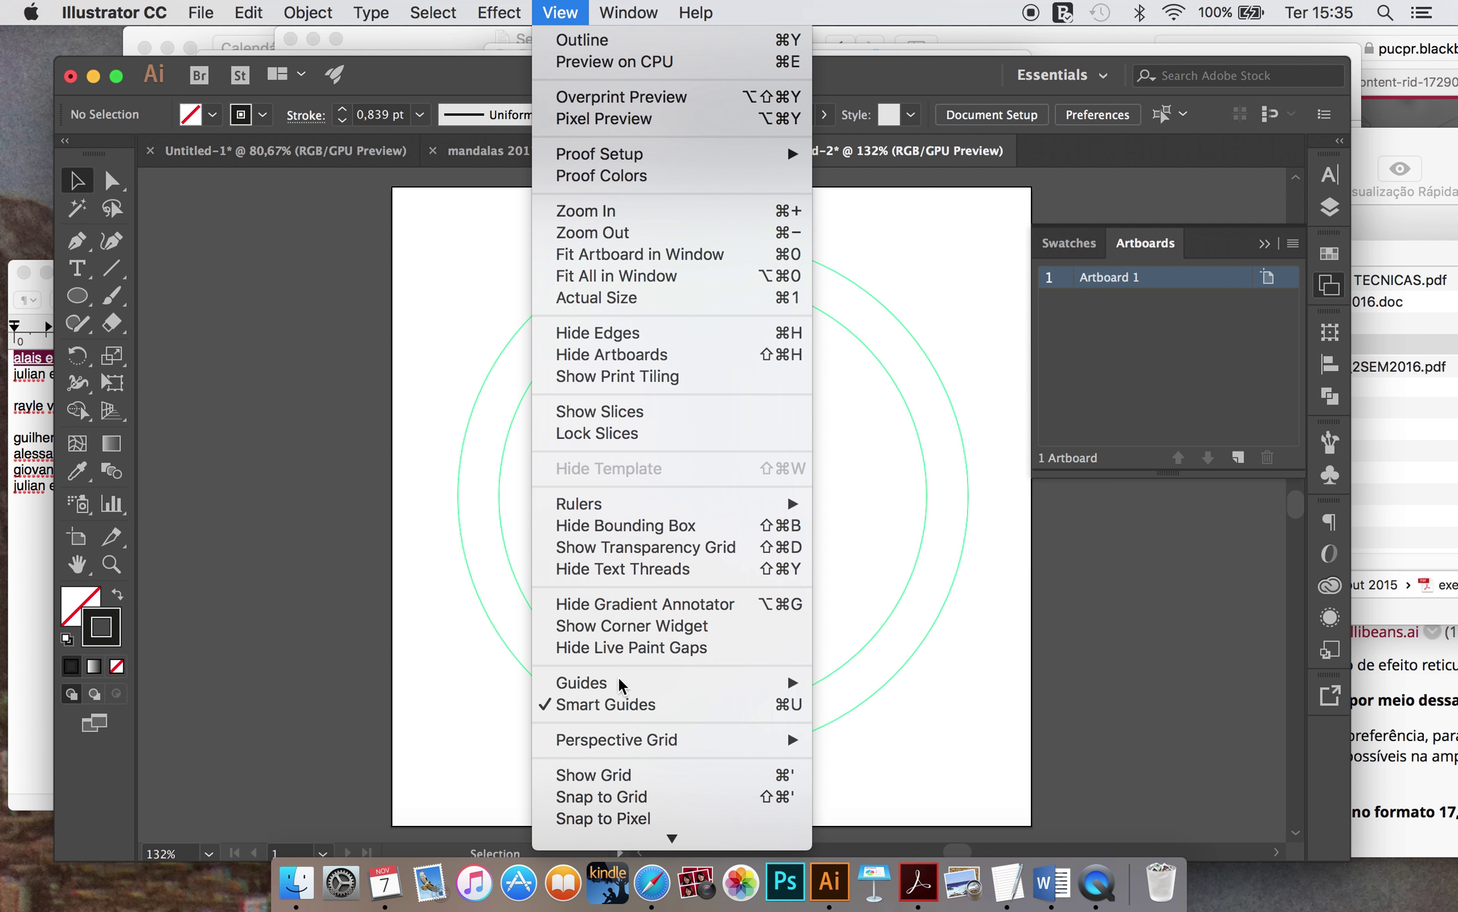
pyautogui.moveTo(581, 683)
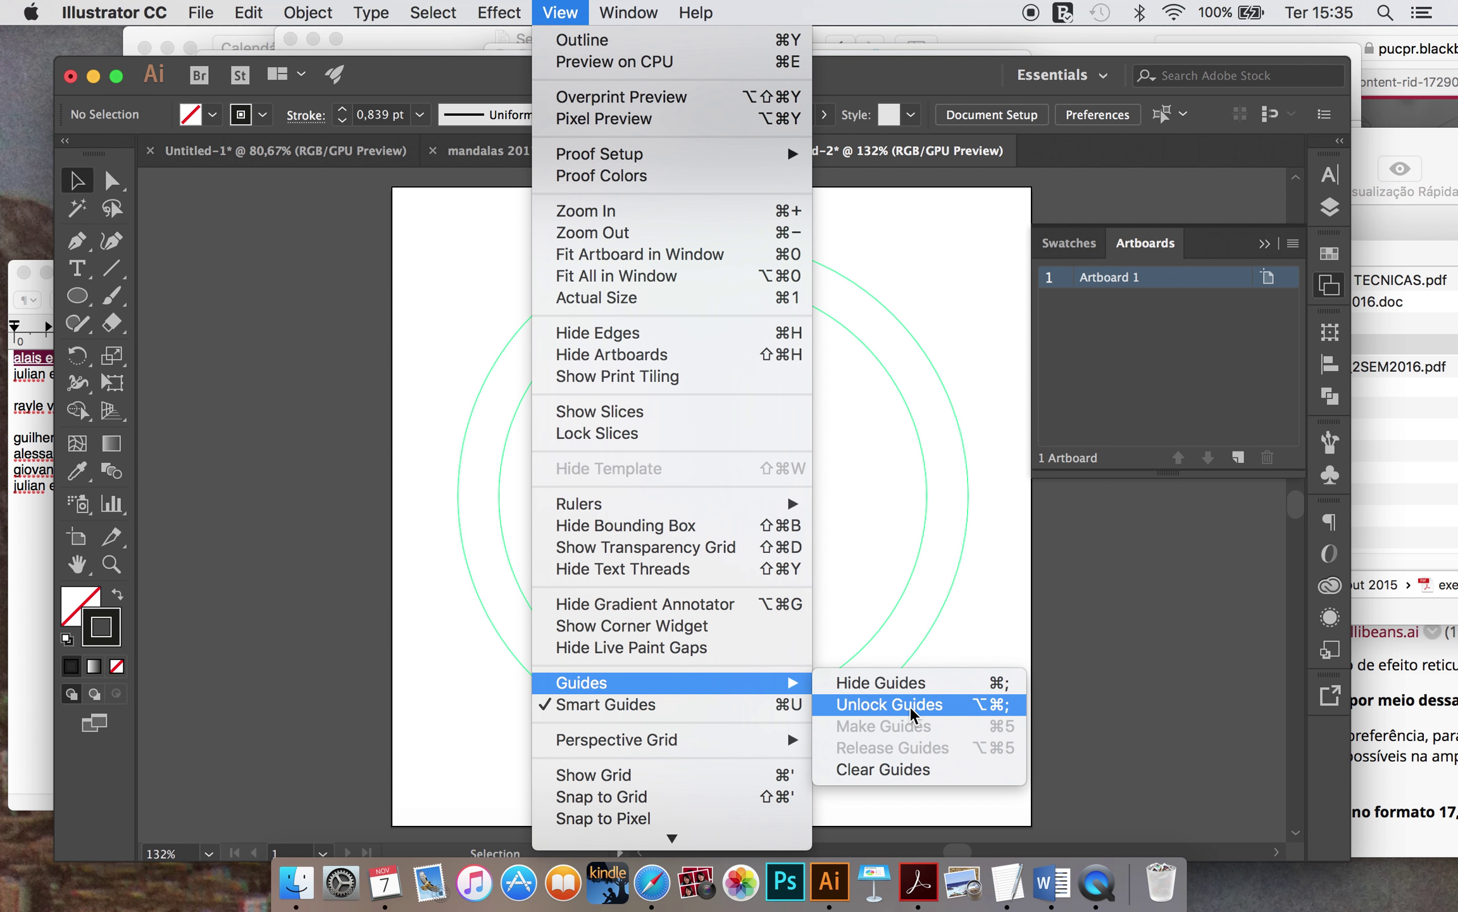
pyautogui.click(911, 704)
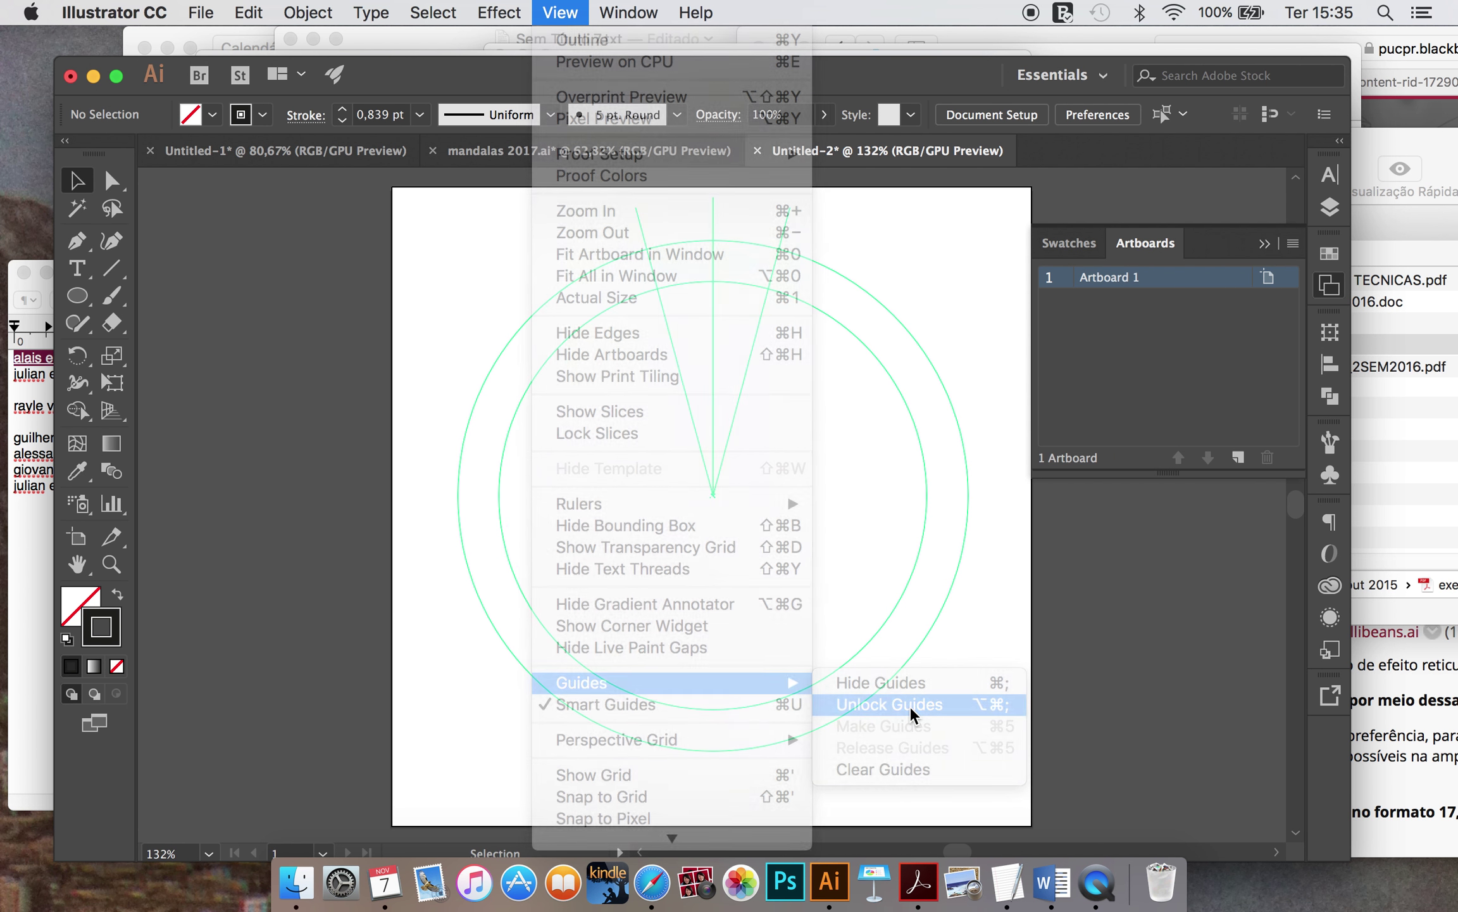
pyautogui.moveTo(880, 416); pyautogui.dragTo(879, 418)
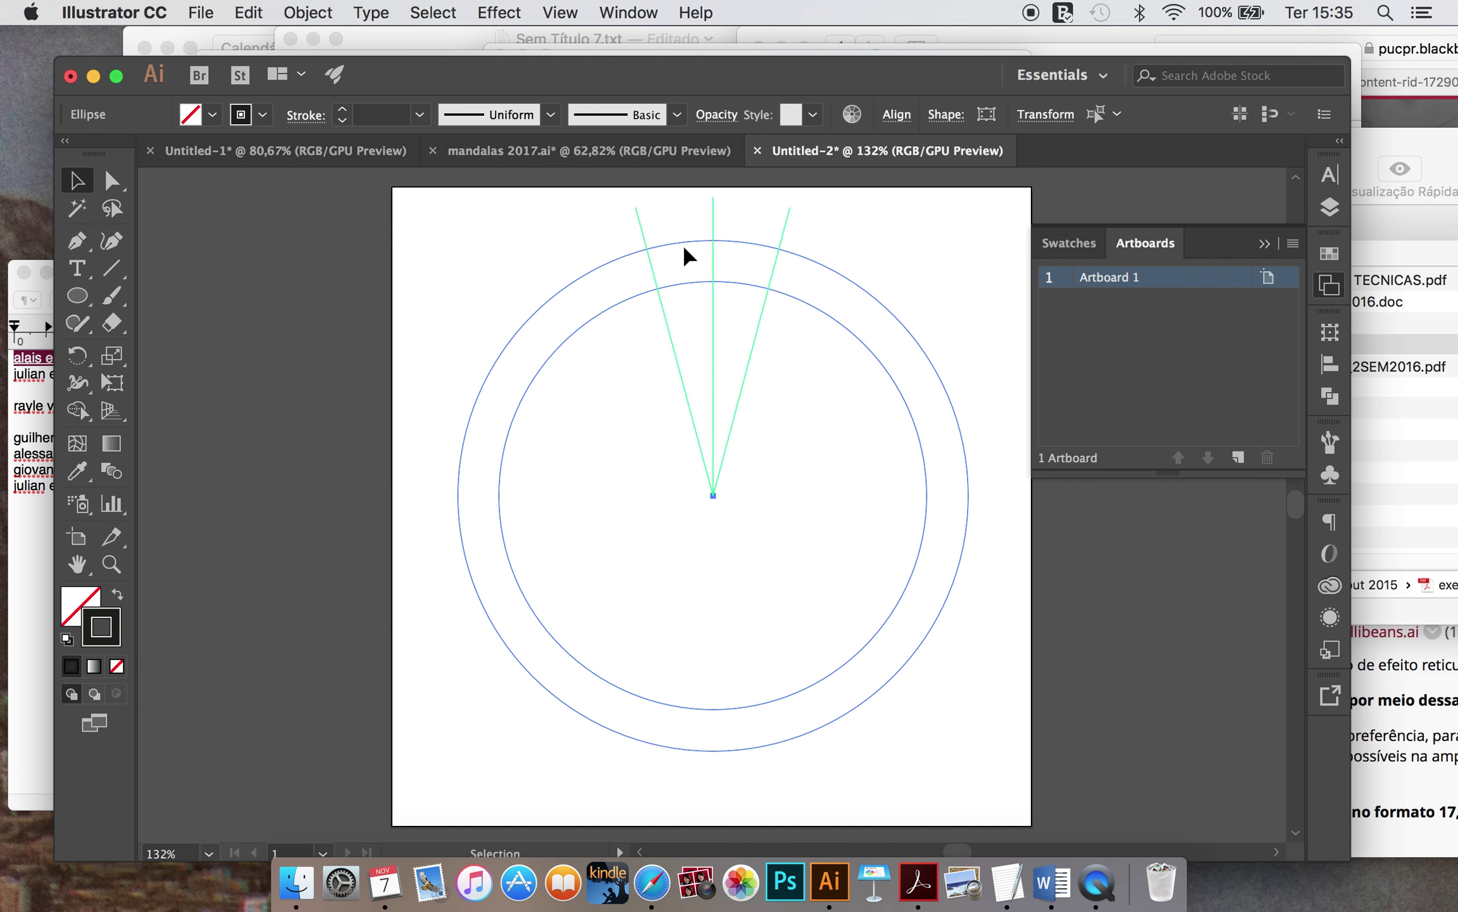
pyautogui.click(441, 227)
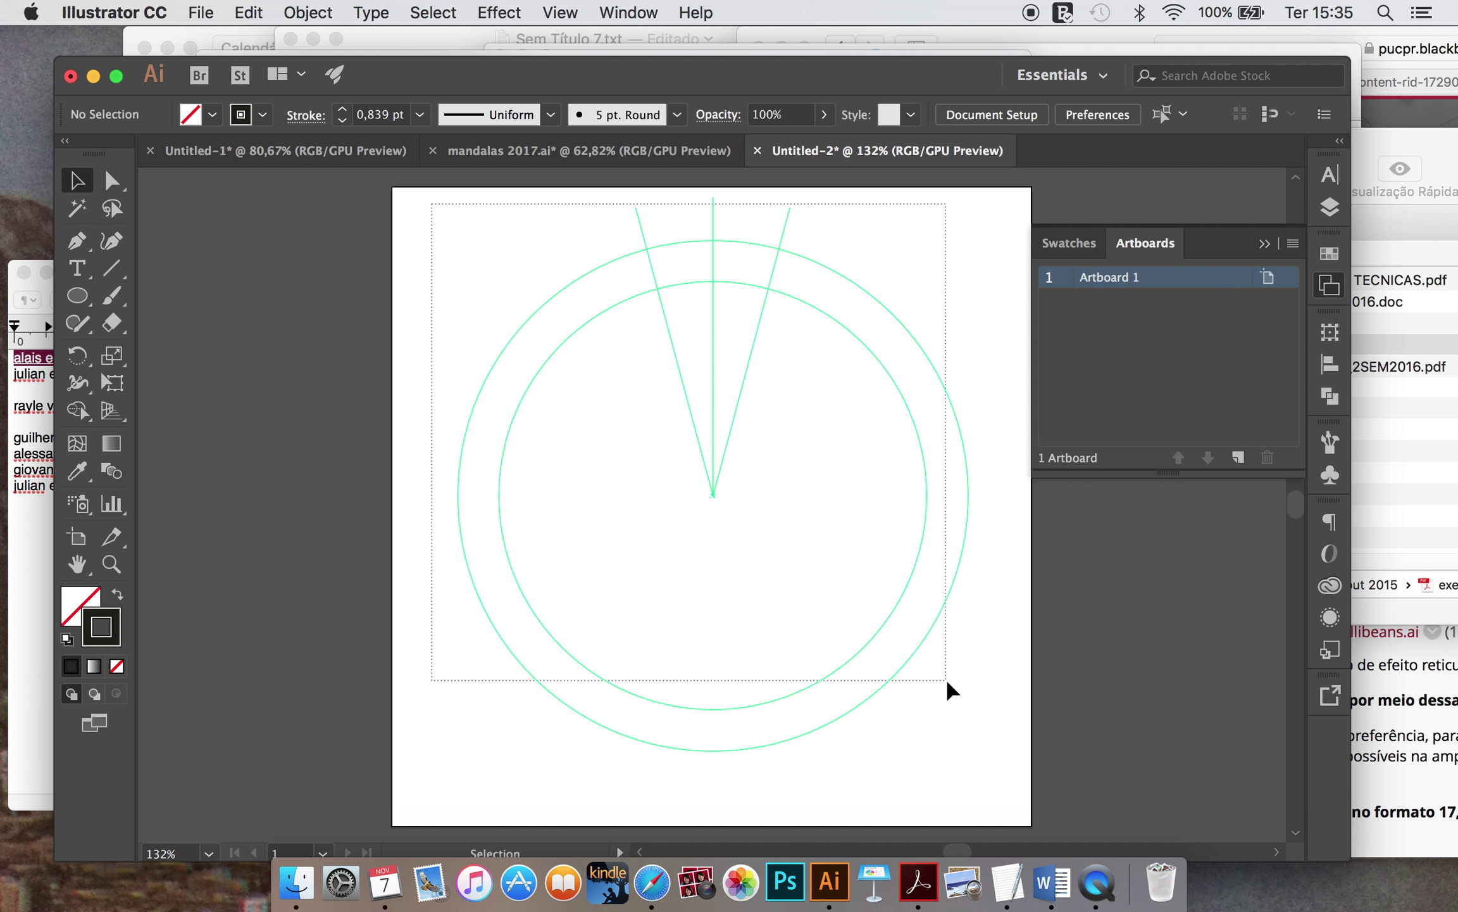
pyautogui.moveTo(433, 204); pyautogui.dragTo(948, 687)
pyautogui.click(548, 13)
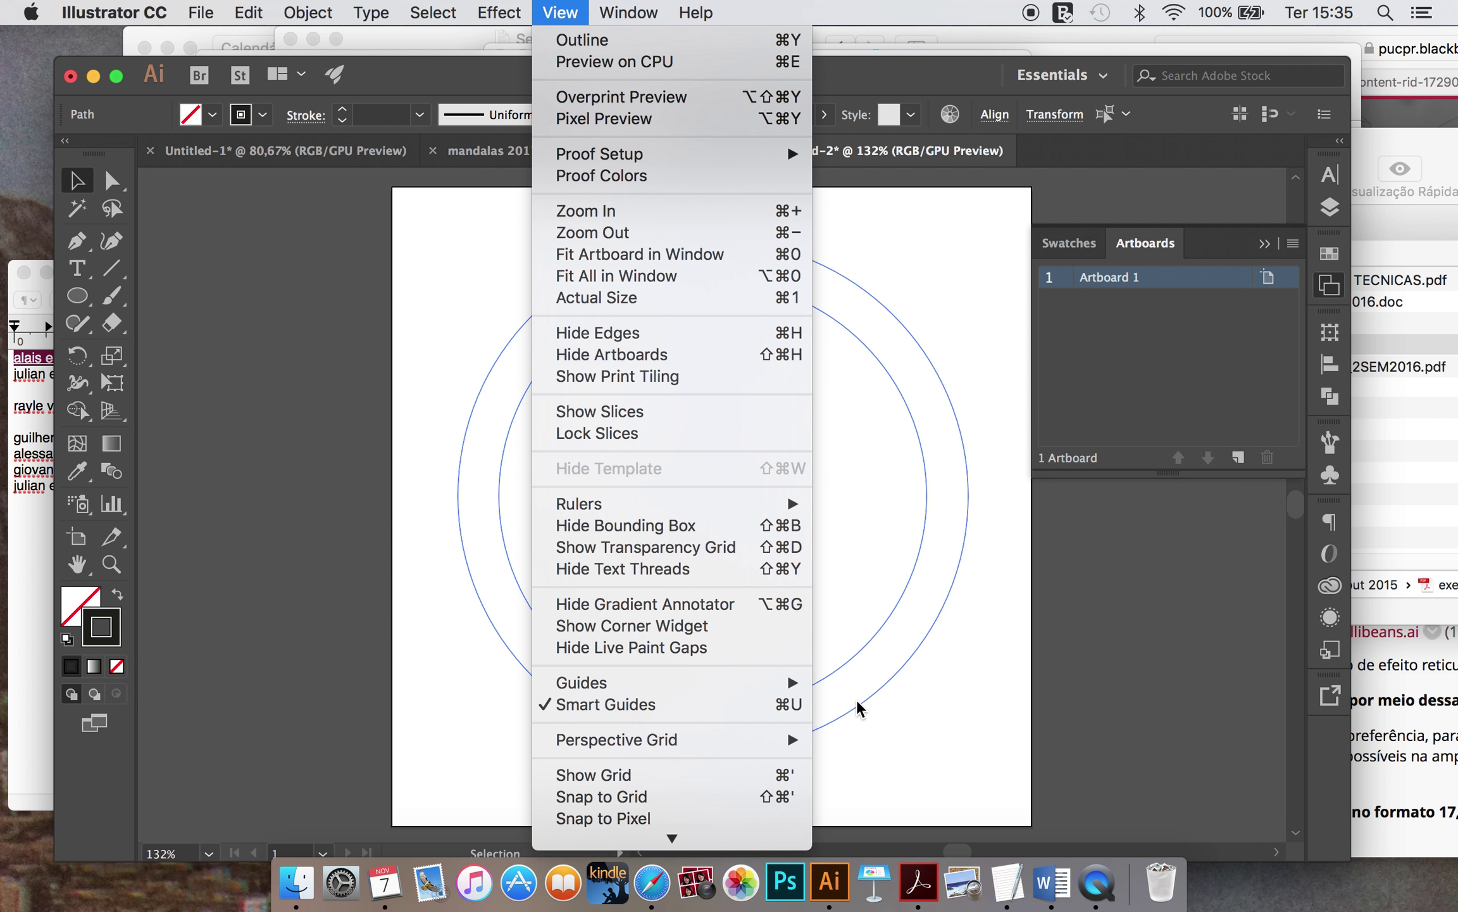
pyautogui.click(877, 704)
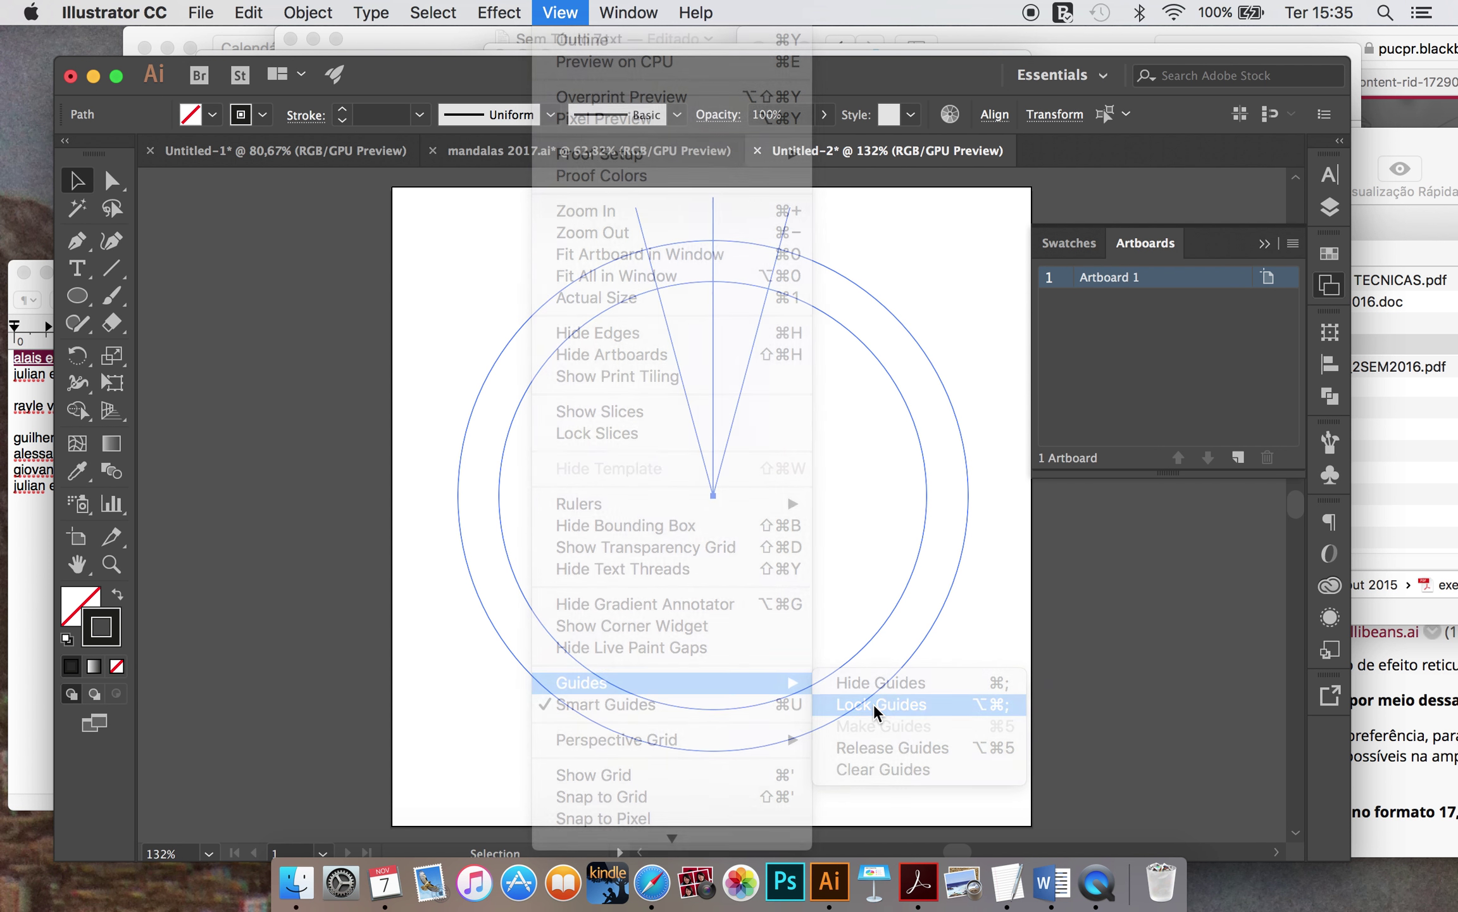
pyautogui.click(111, 268)
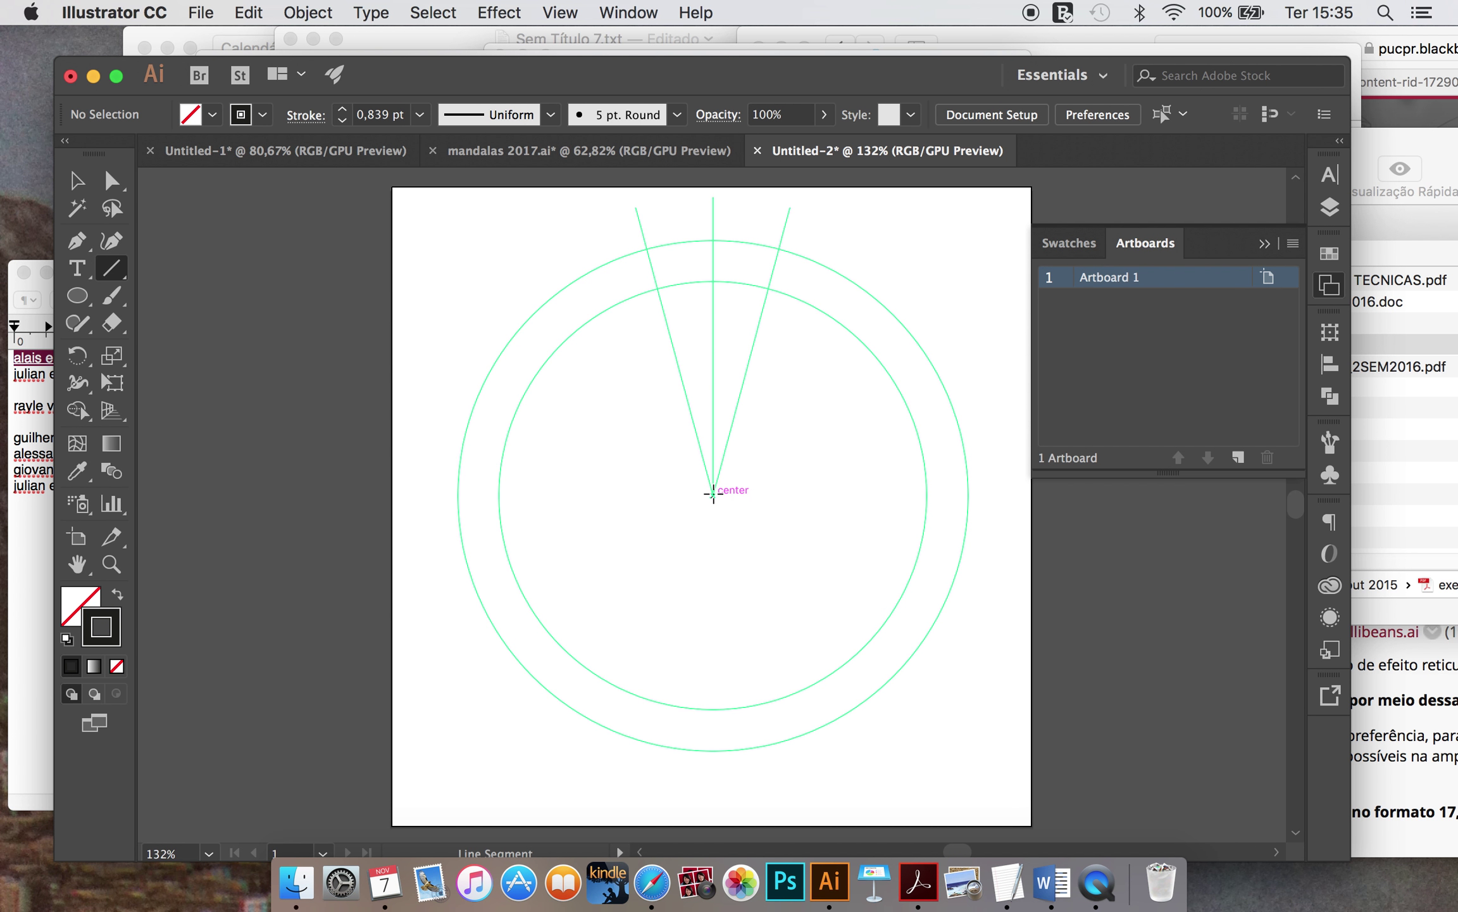
# Step: Draw a 20 mm line at 90° from the centre point and set its stroke to None
pyautogui.click(712, 493)
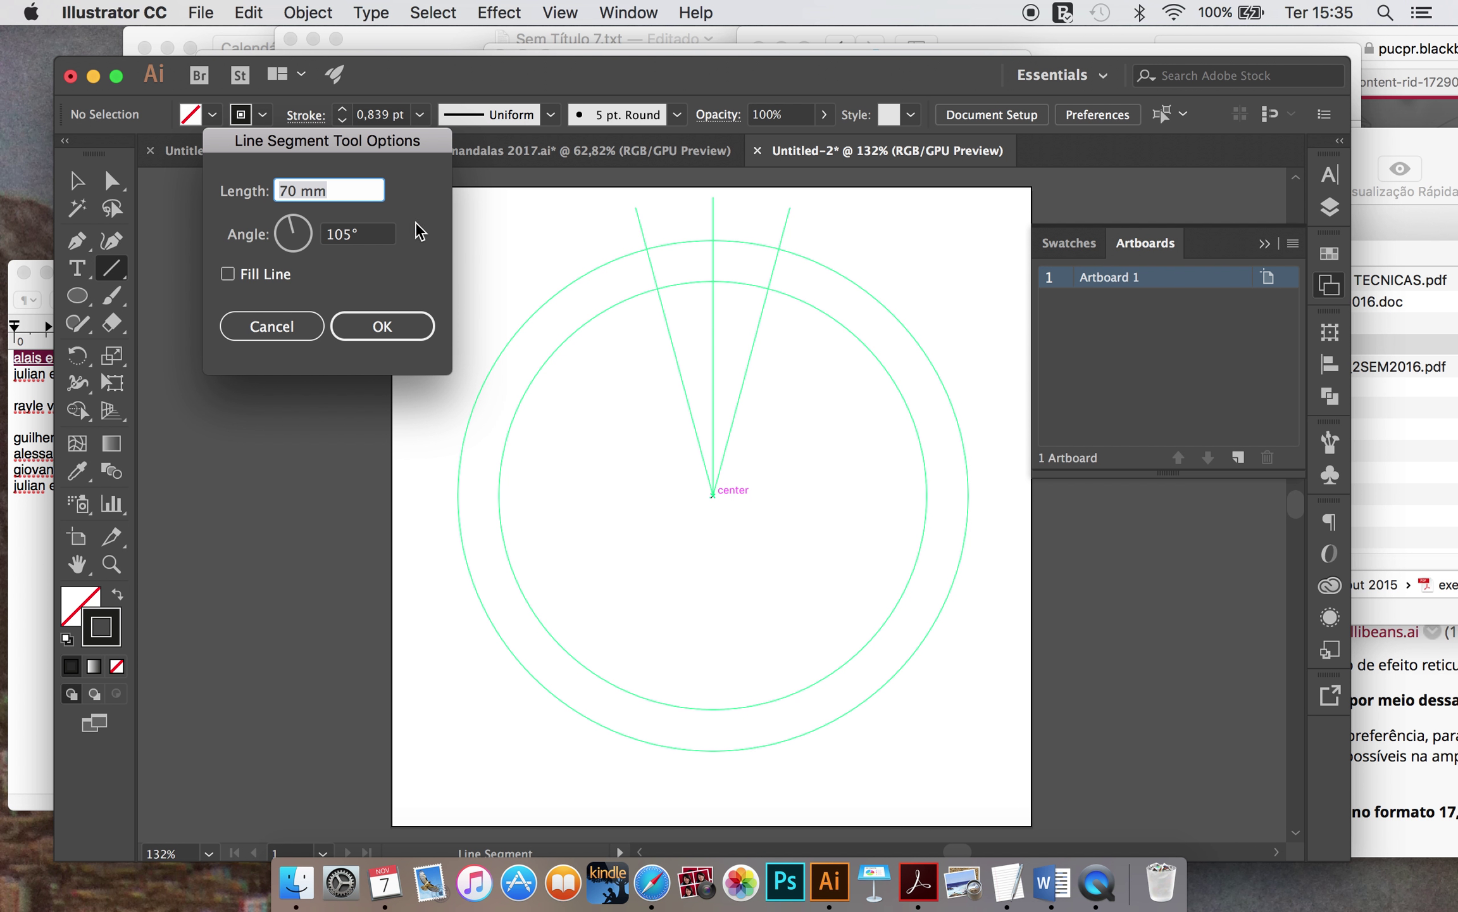
pyautogui.click(362, 234)
pyautogui.write('90')
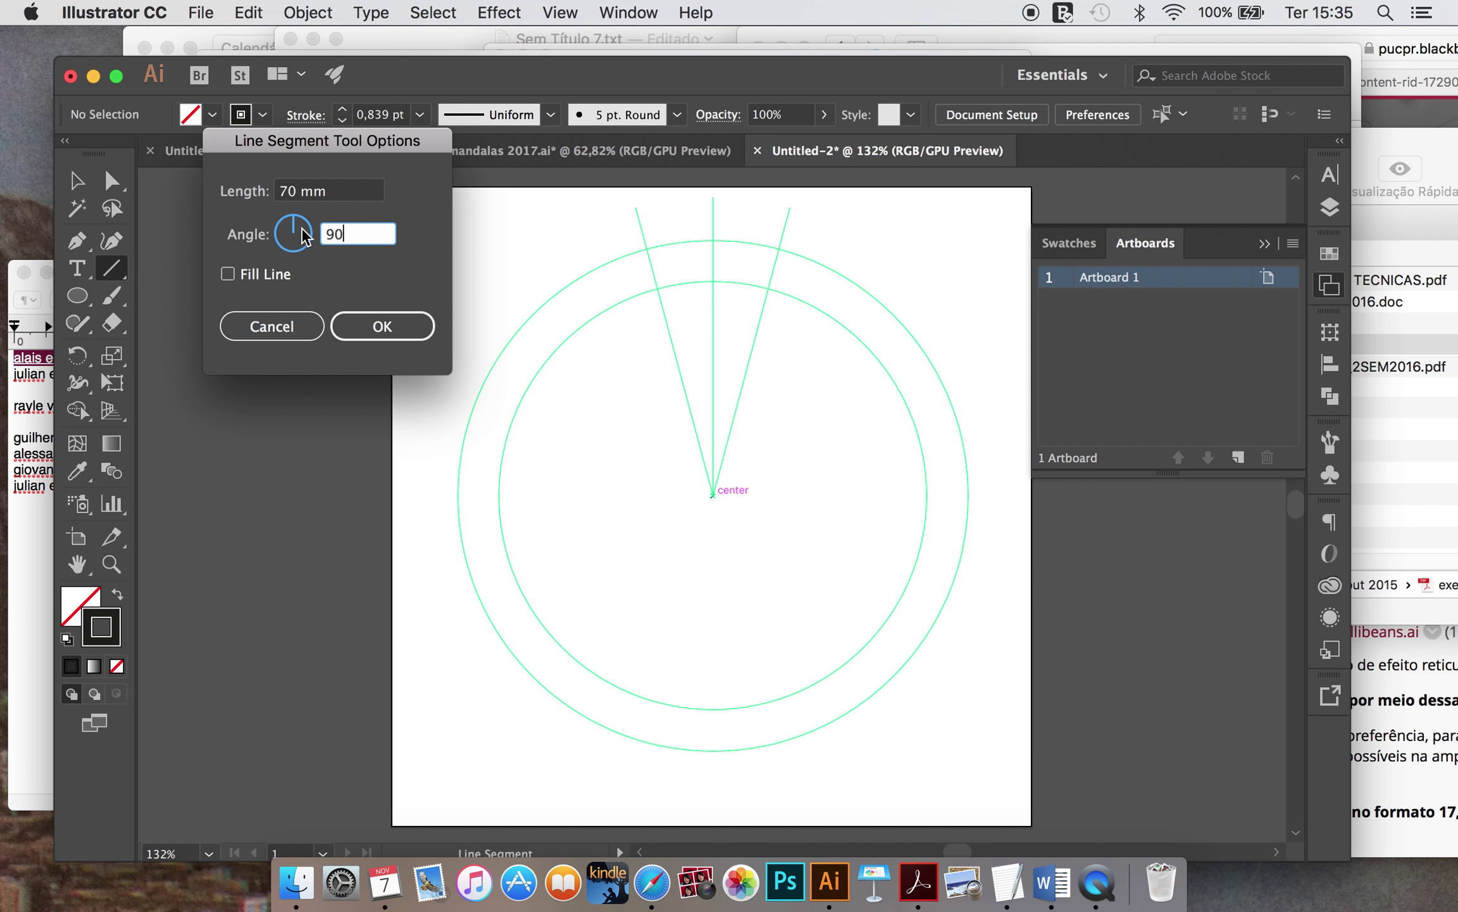
pyautogui.click(344, 197)
pyautogui.write('20')
pyautogui.click(382, 326)
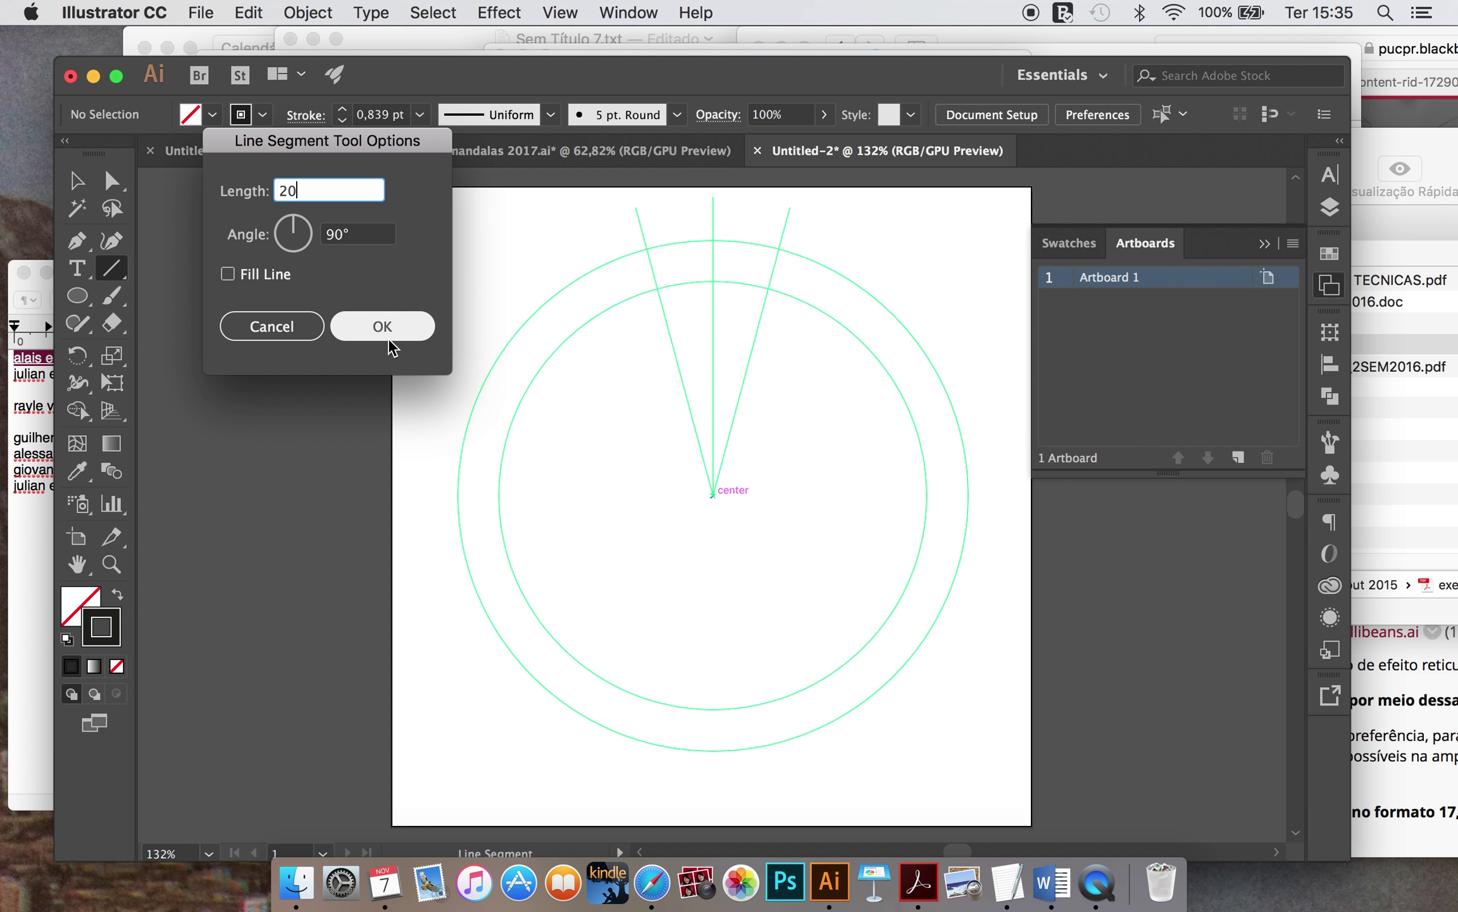
pyautogui.click(390, 342)
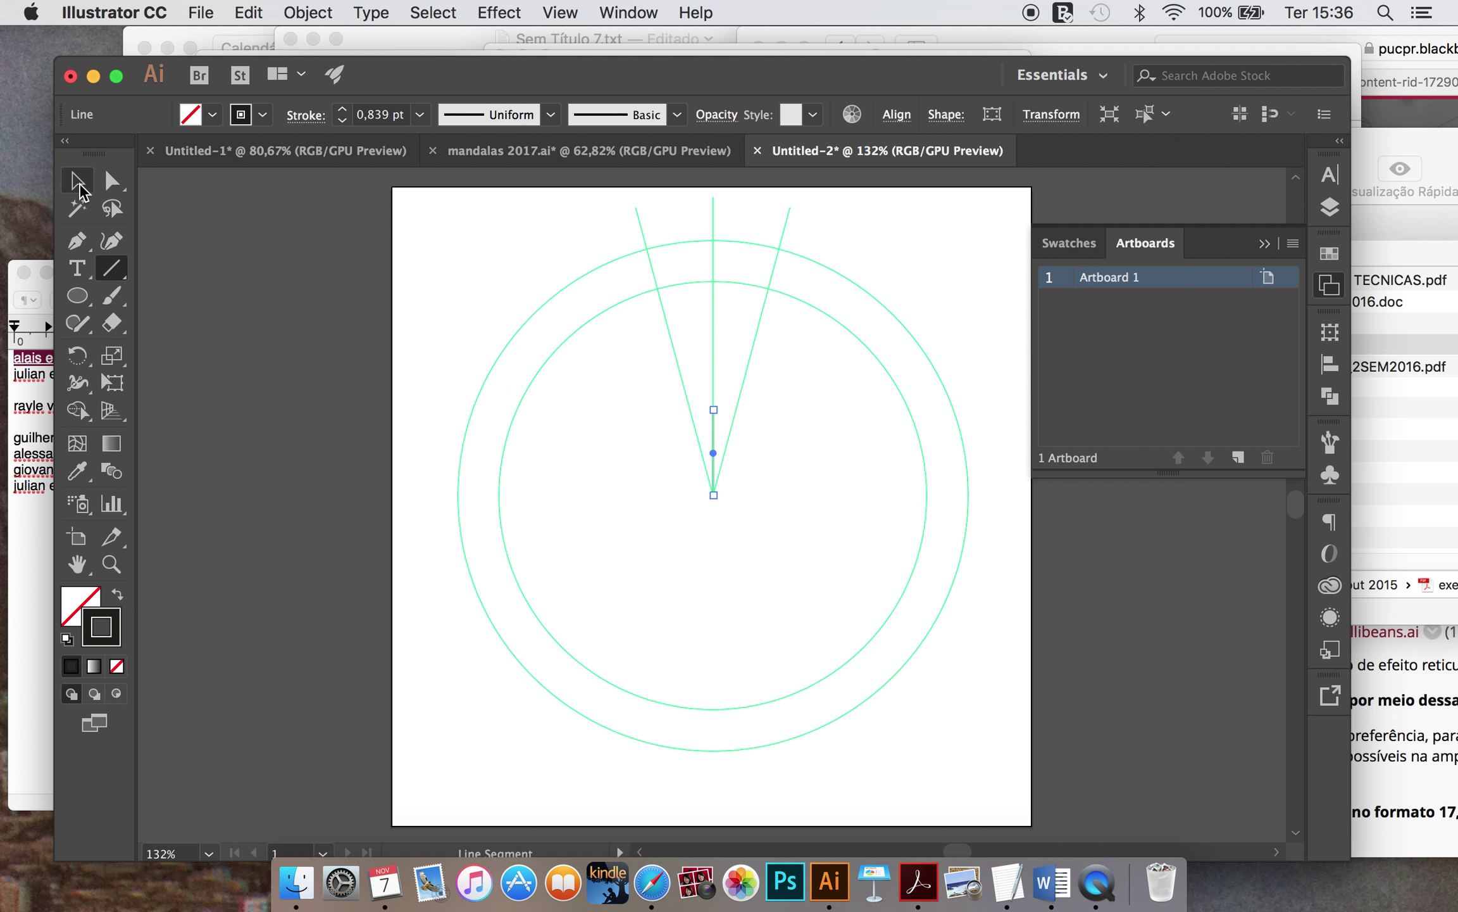
pyautogui.click(77, 181)
pyautogui.click(557, 437)
pyautogui.click(713, 453)
pyautogui.click(117, 666)
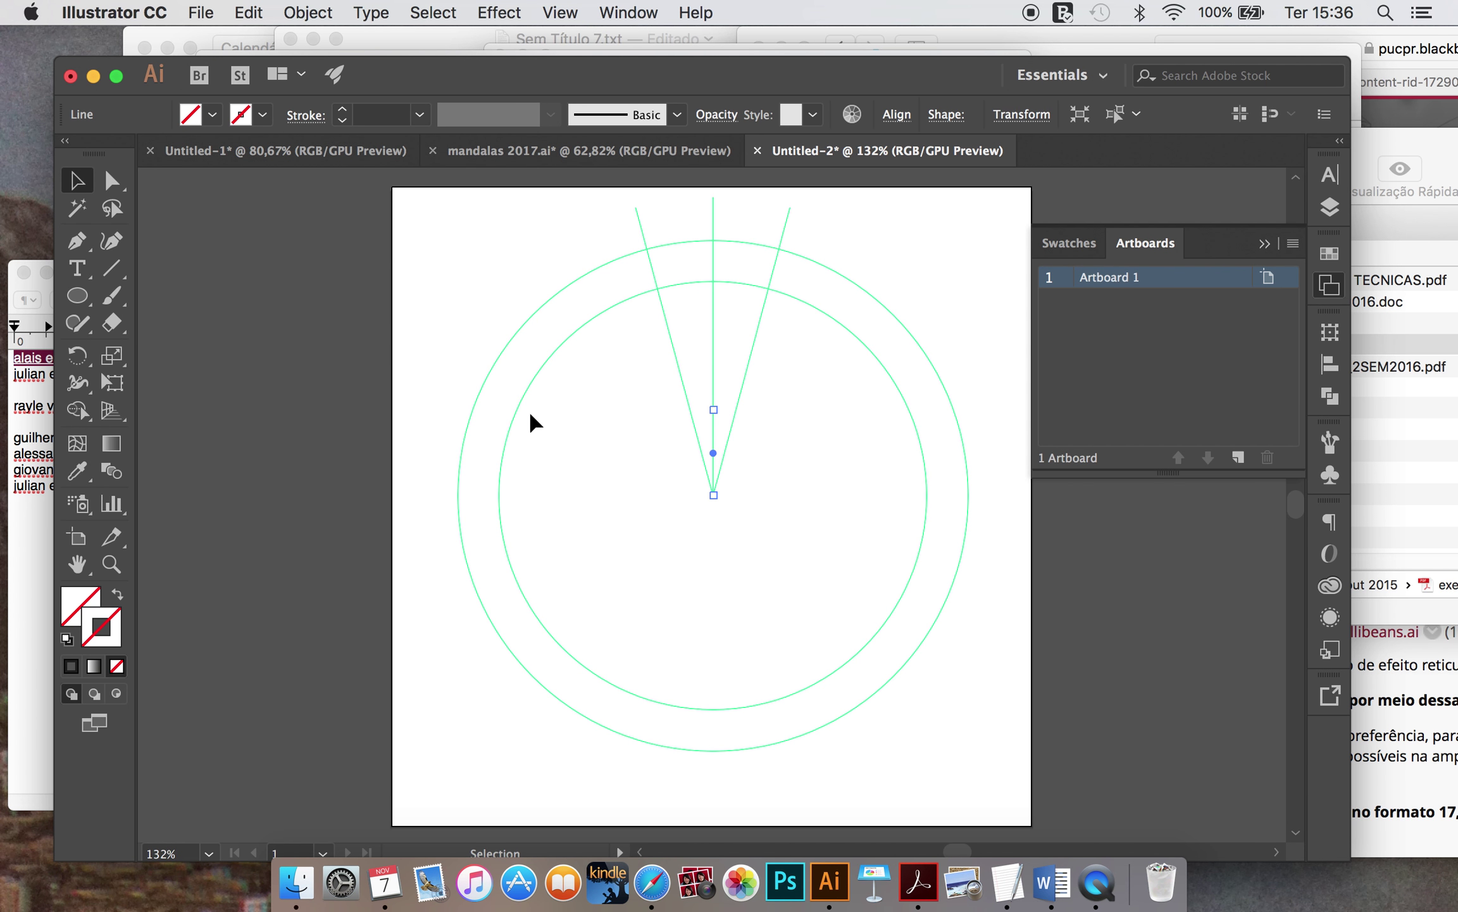
# Step: Zoom in and give the short centre line a #0017BF blue fill, then deselect
pyautogui.scroll(3, 513, 400)
pyautogui.scroll(2, 659, 380)
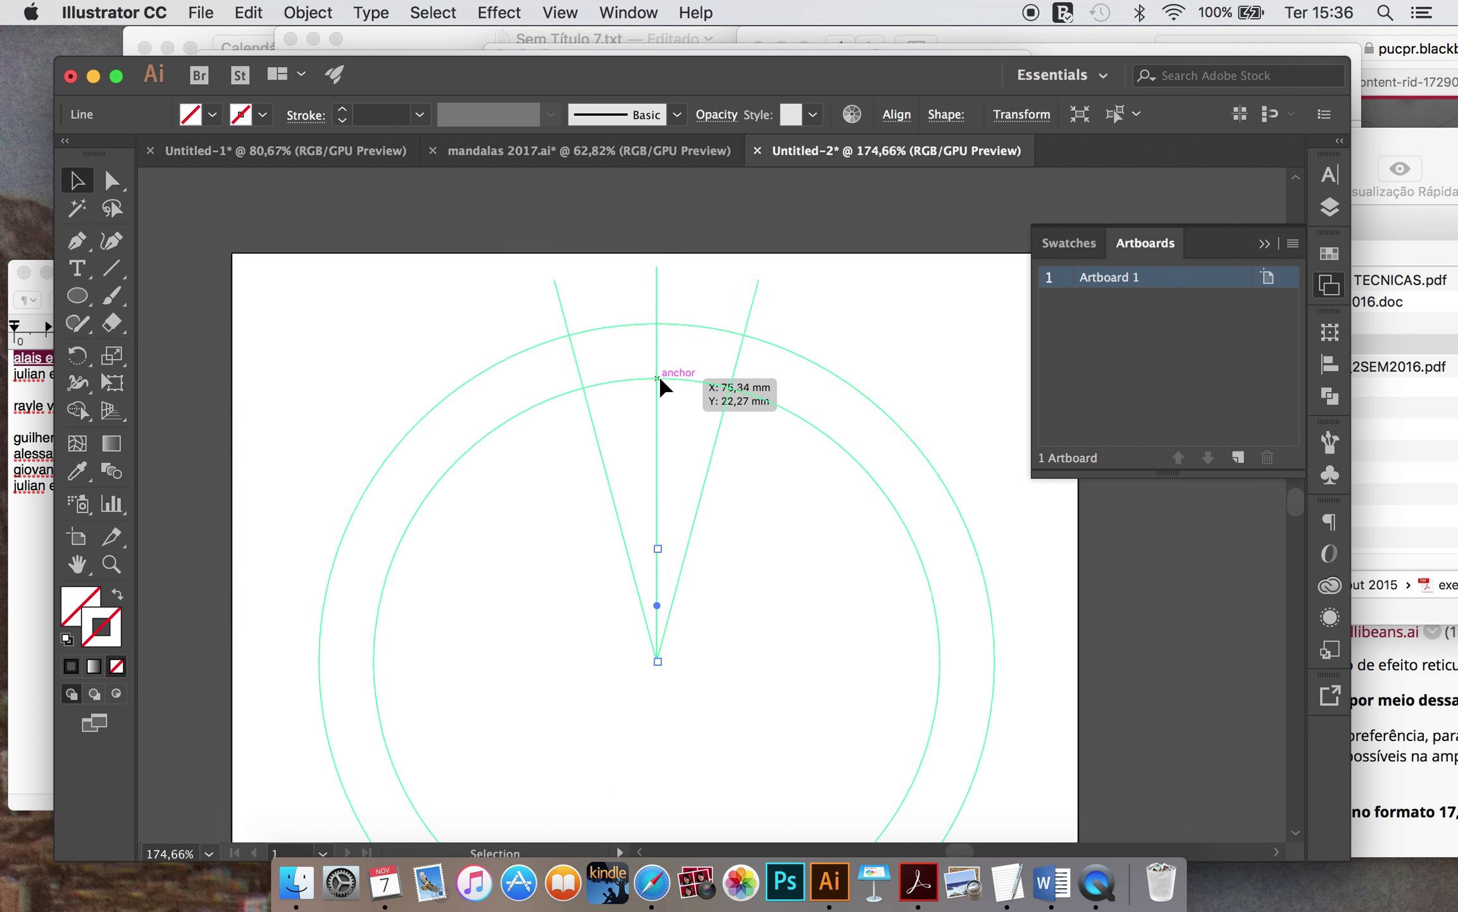
pyautogui.scroll(1, 659, 380)
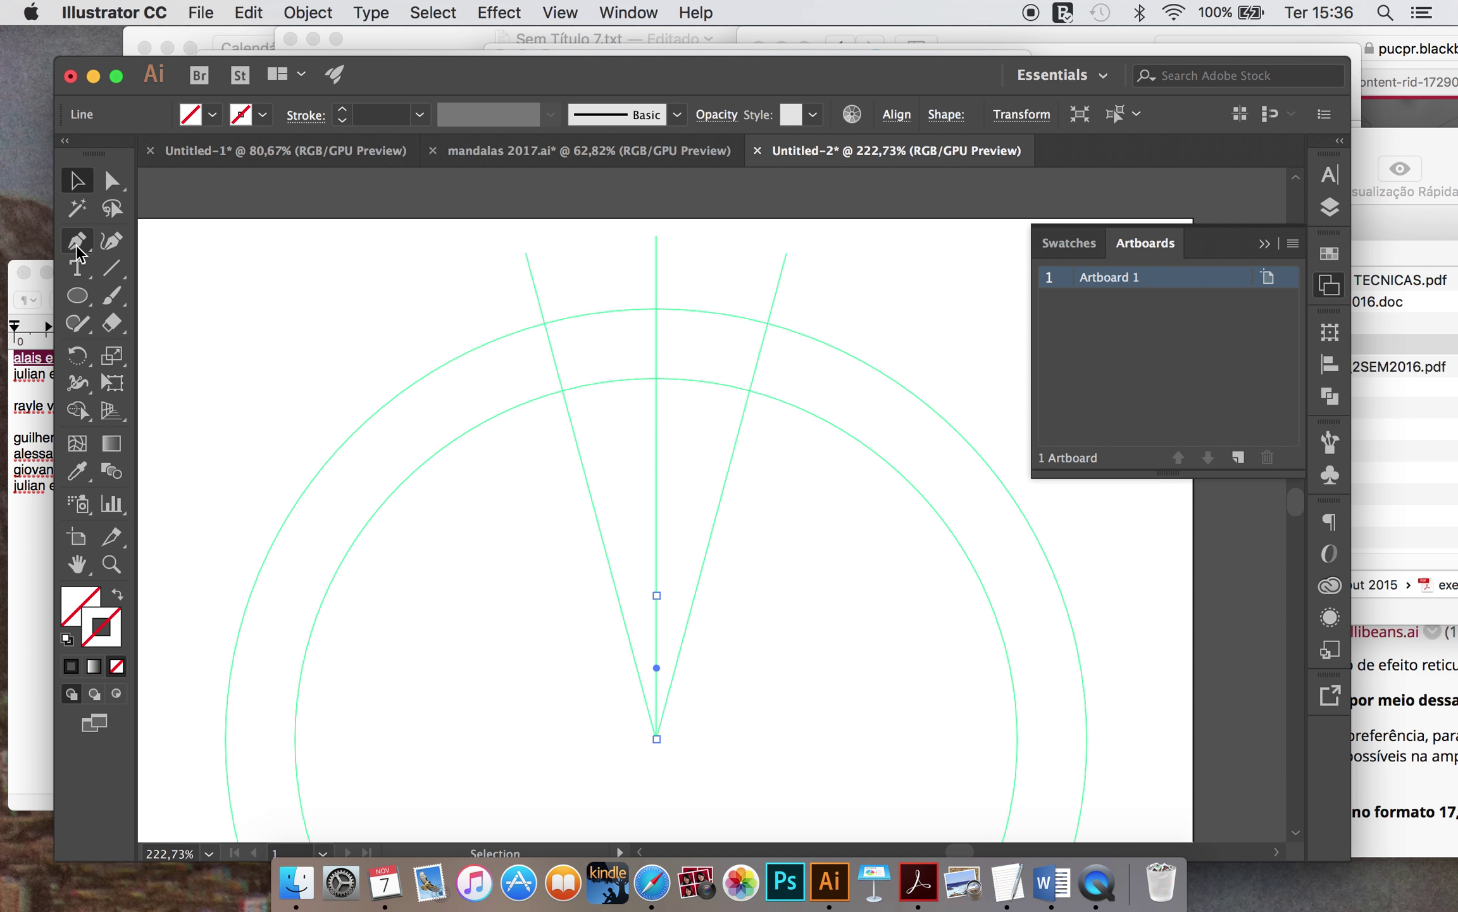
pyautogui.click(95, 598)
pyautogui.click(1015, 436)
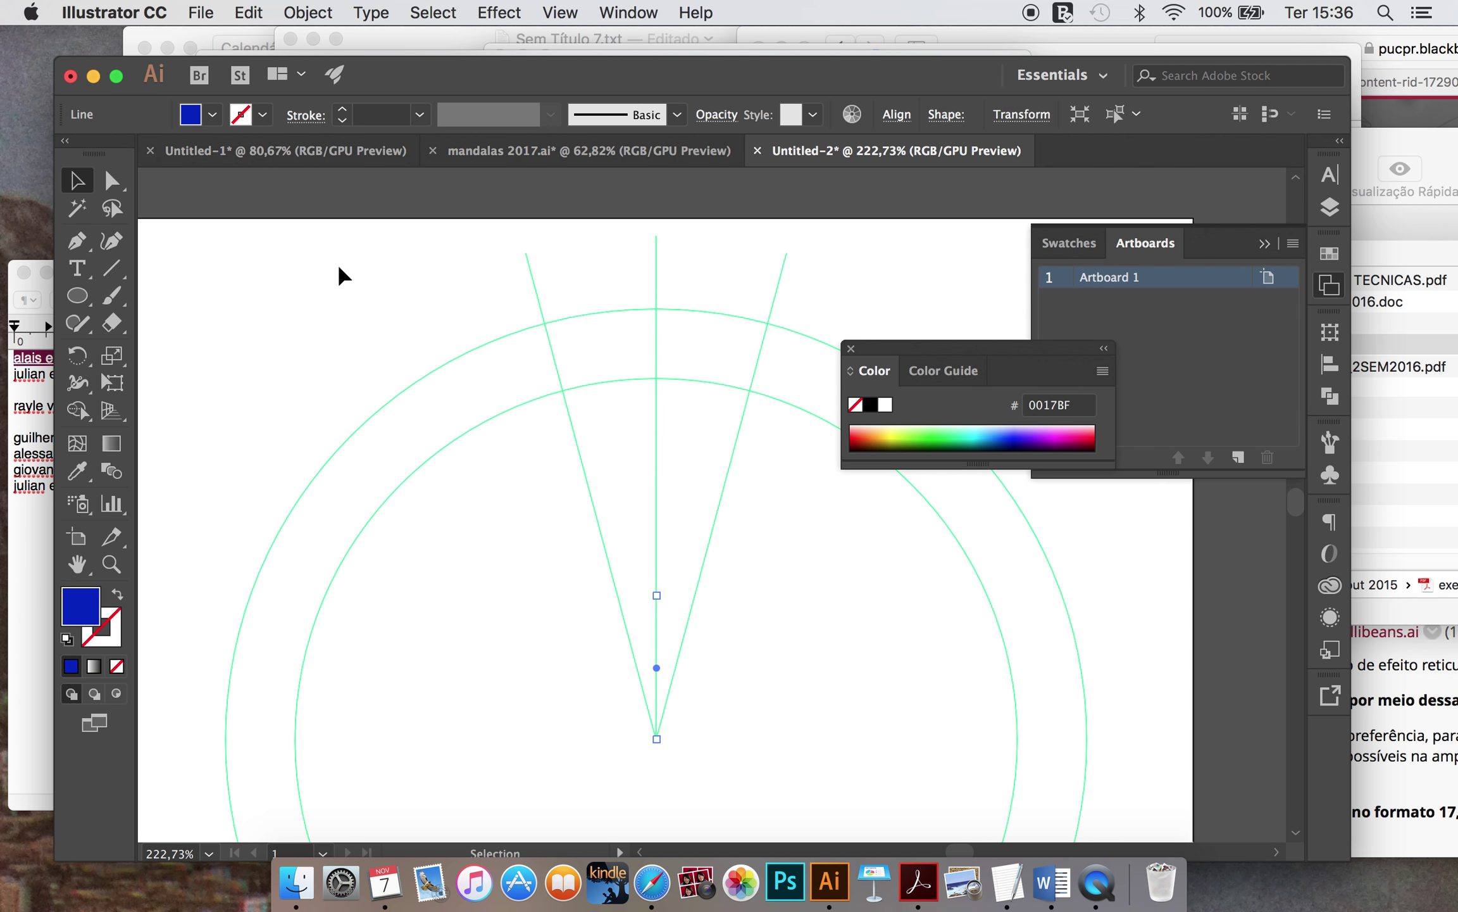
pyautogui.click(298, 284)
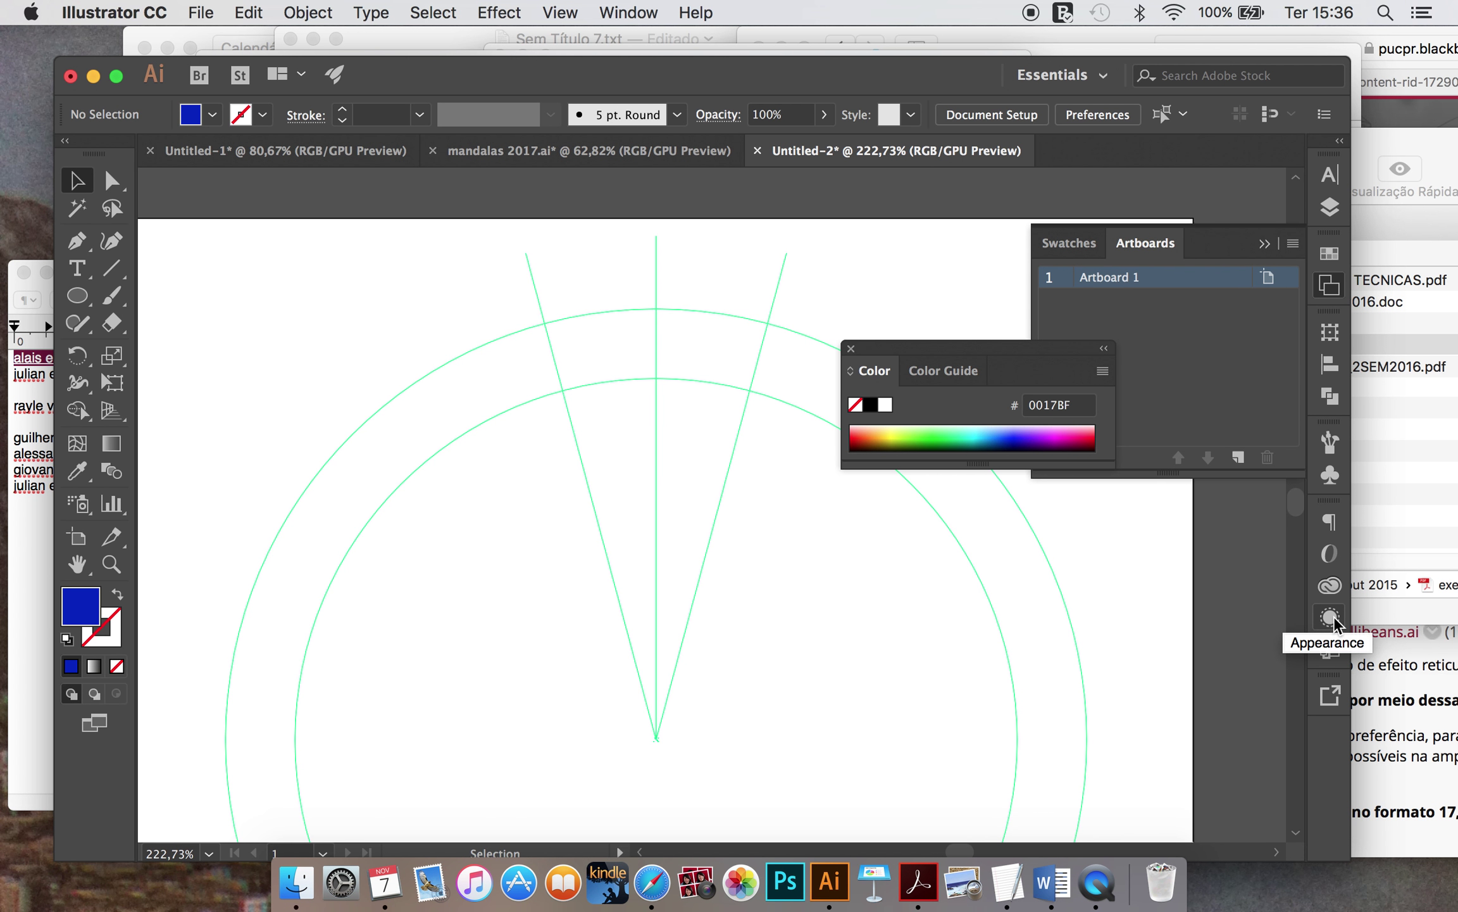
# Step: Show the Appearance panel and browse its Add New Effect menu without choosing anything
pyautogui.click(662, 13)
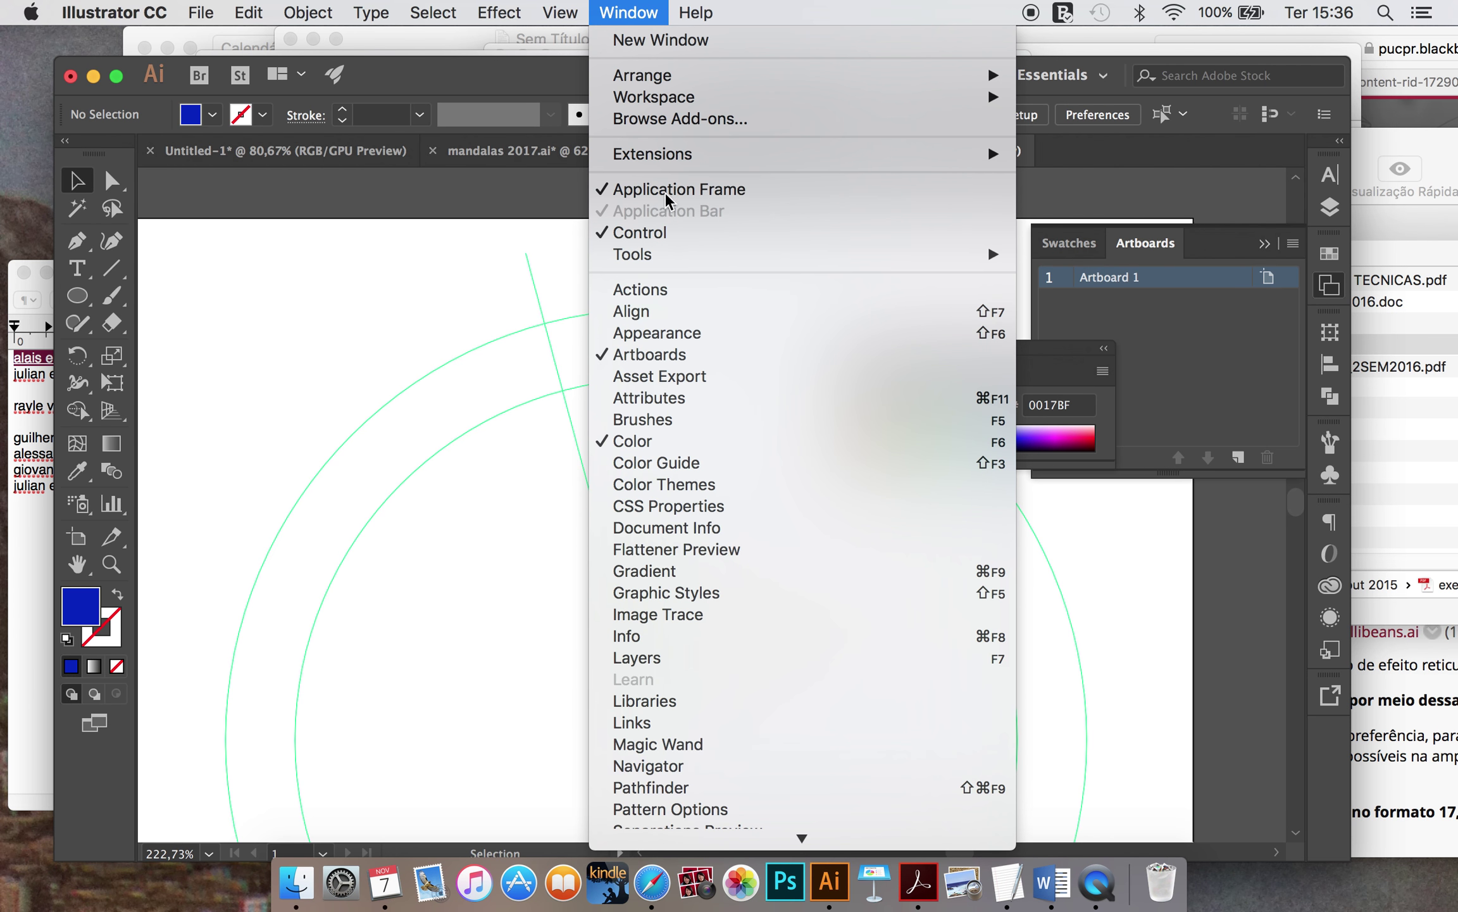
pyautogui.click(691, 334)
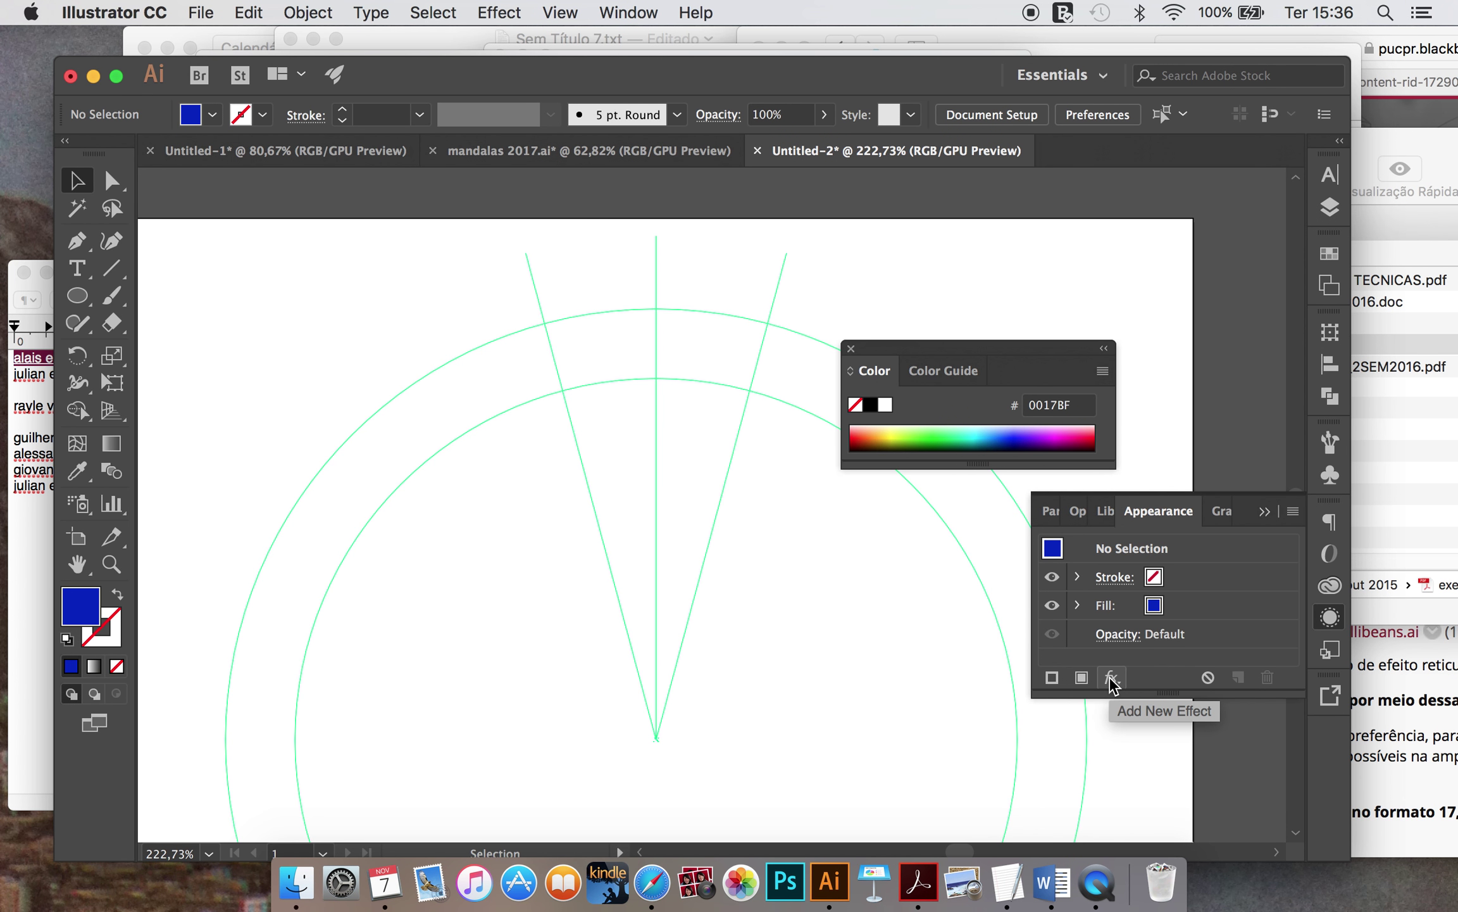
pyautogui.click(1111, 679)
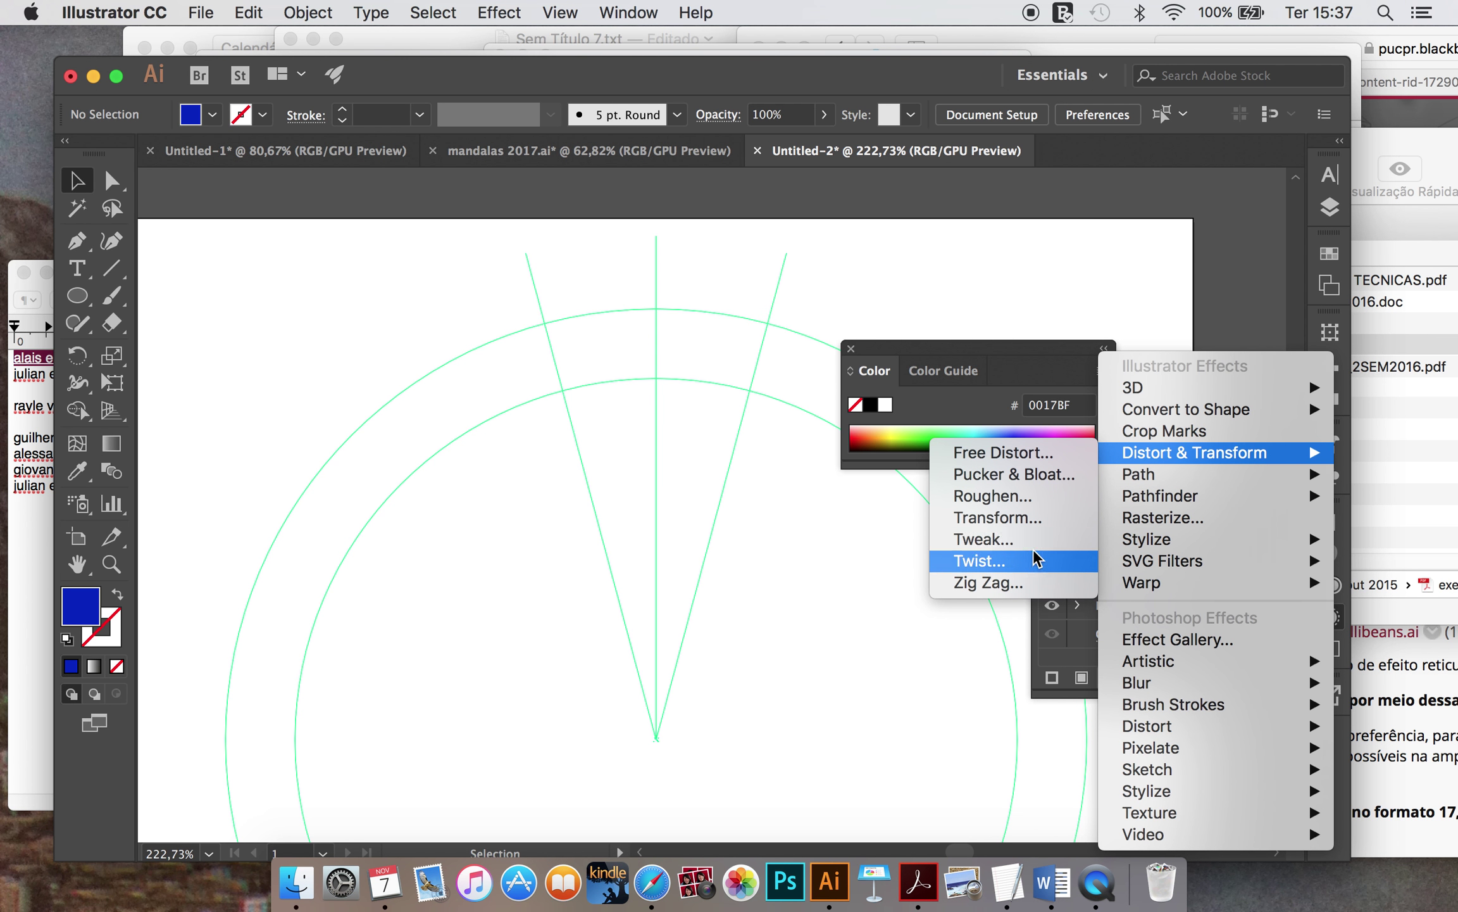
pyautogui.moveTo(1193, 452)
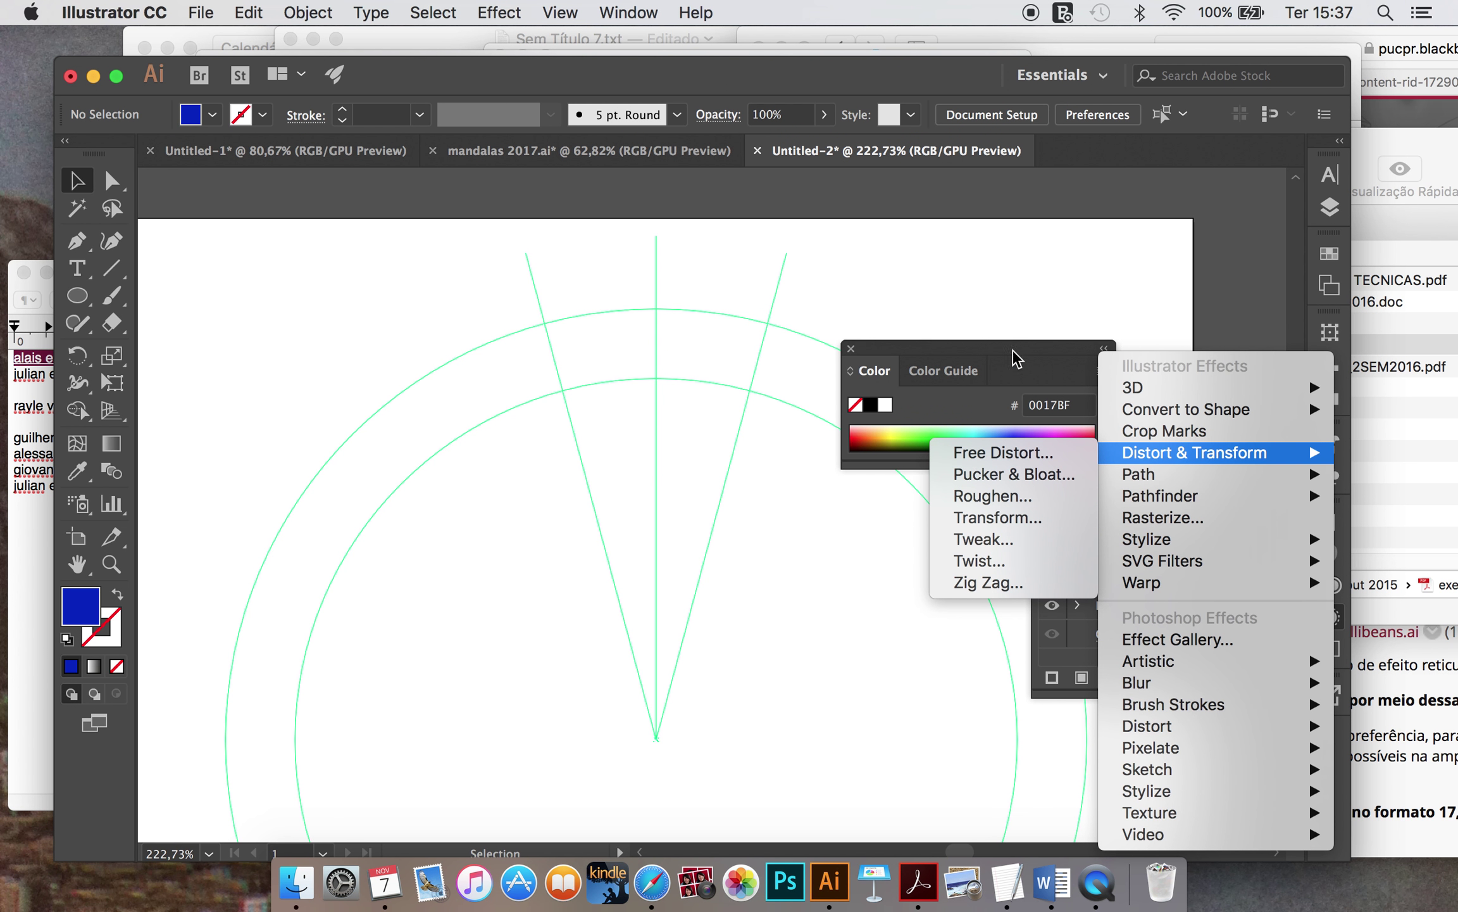
pyautogui.click(983, 270)
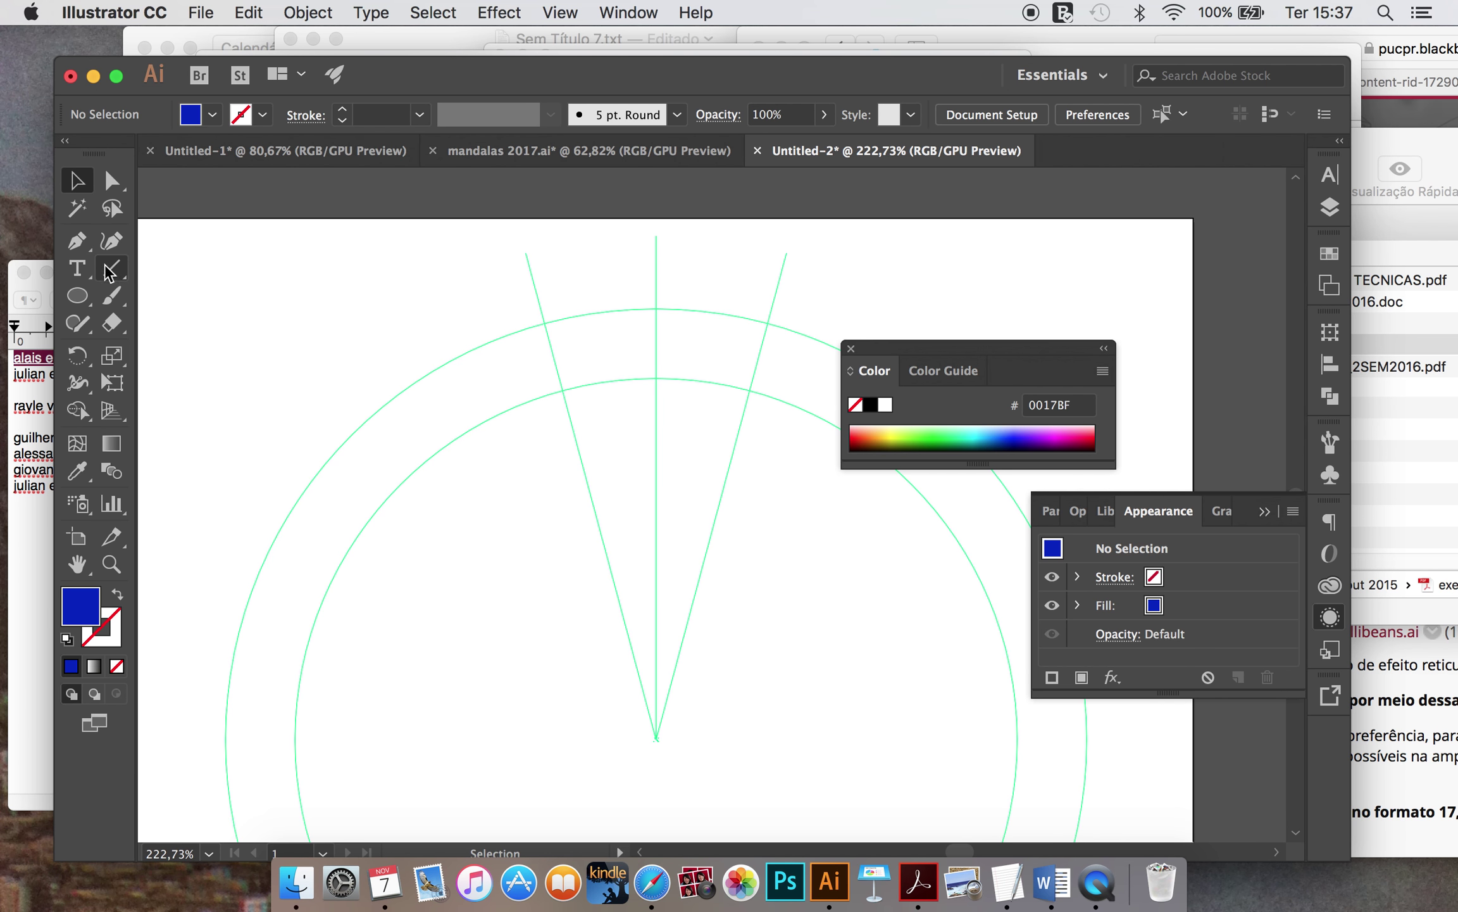
# Step: Draw a closed blue wave-shaped petal from the guide intersection down to the centre line
pyautogui.click(77, 240)
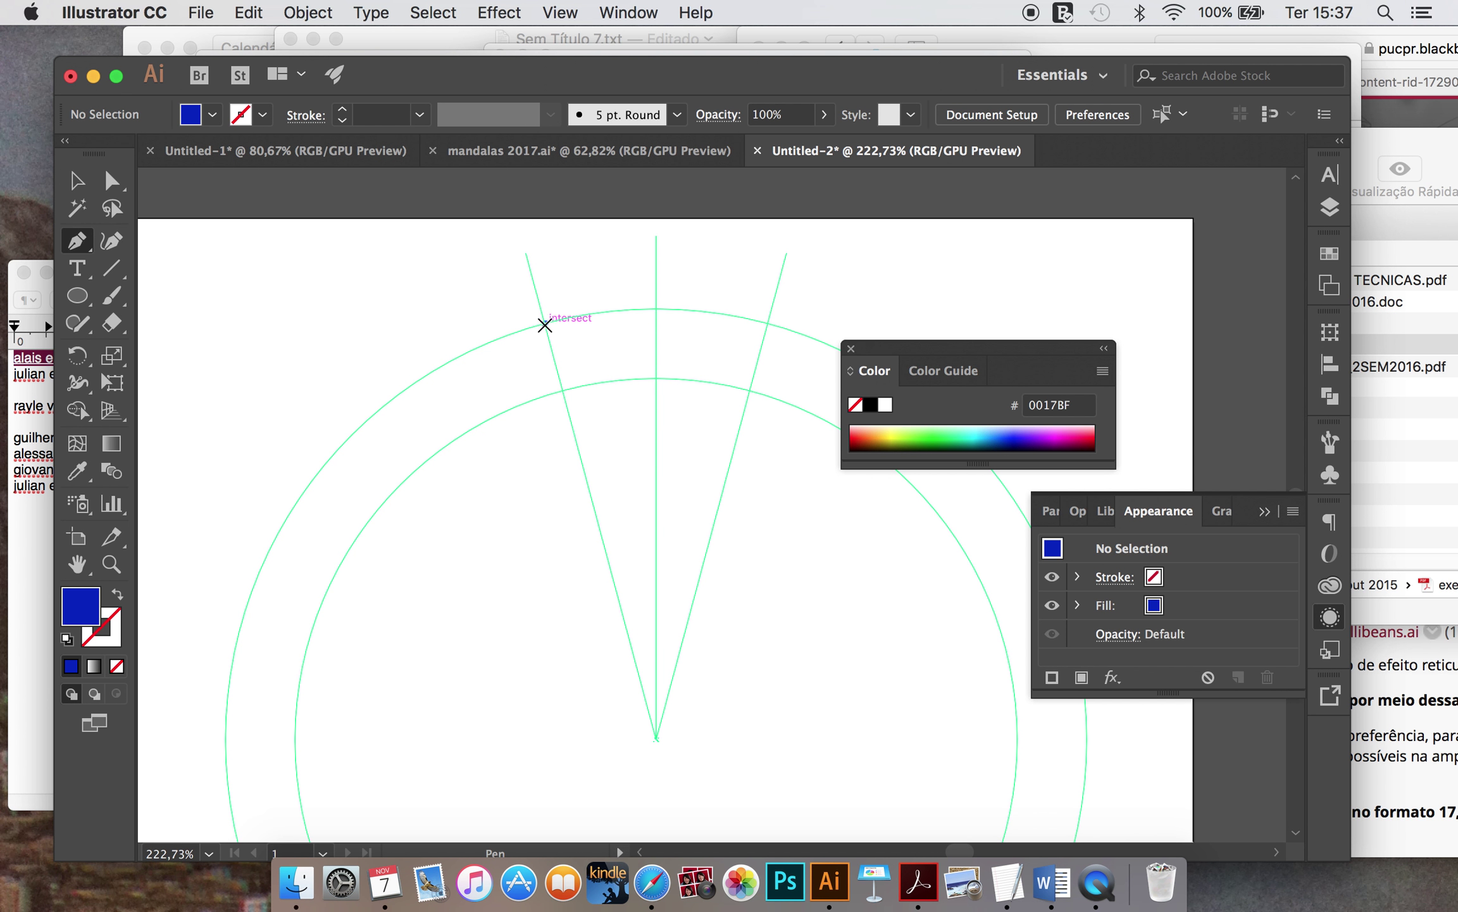
pyautogui.click(544, 325)
pyautogui.moveTo(589, 260)
pyautogui.mouseDown()
pyautogui.moveTo(636, 263)
pyautogui.moveTo(621, 313)
pyautogui.mouseUp()
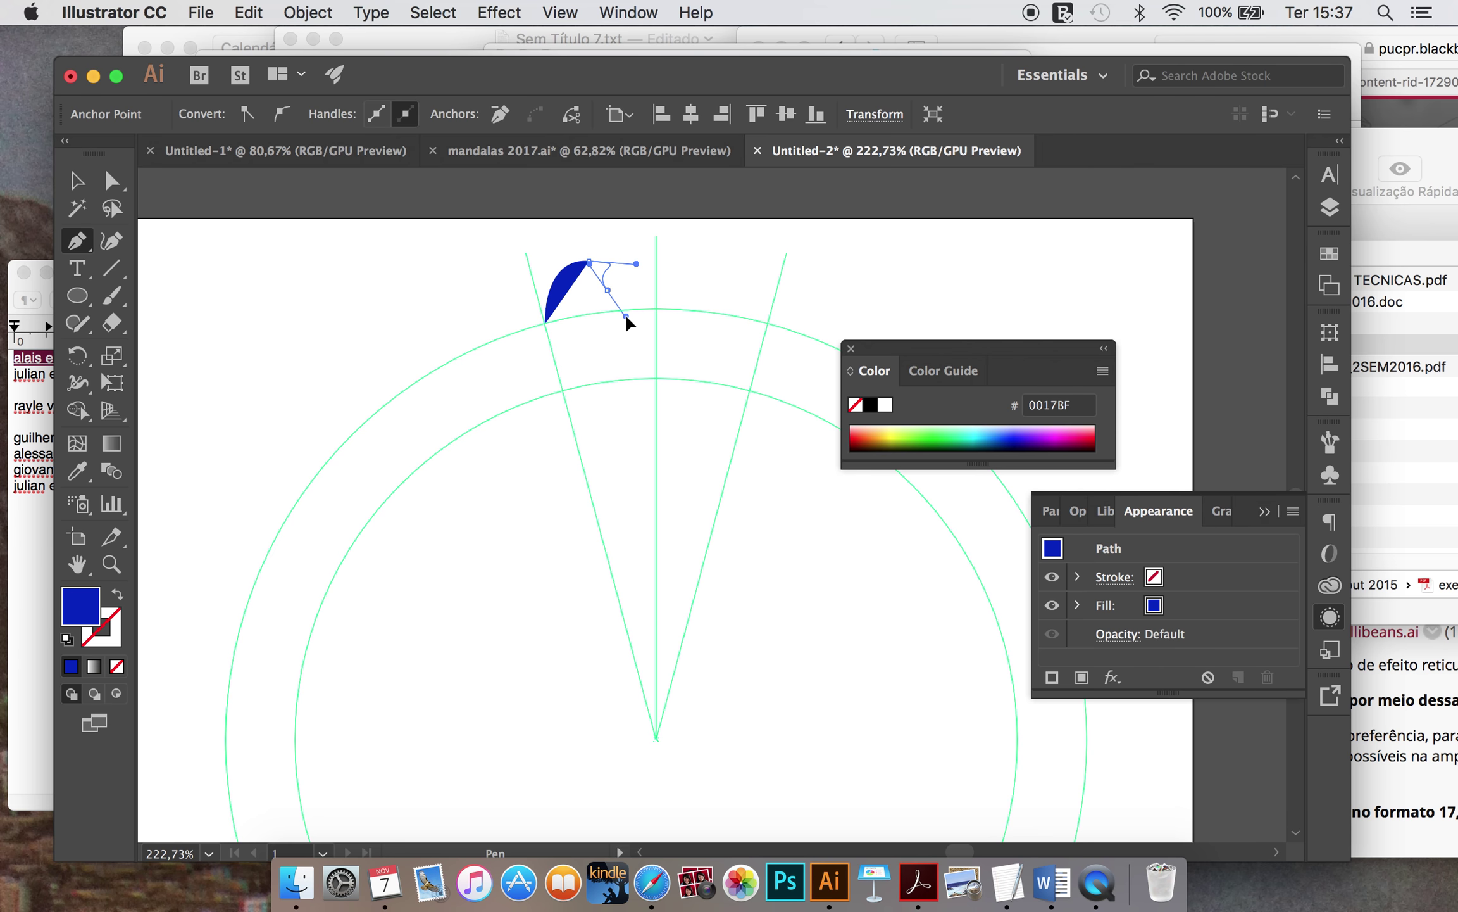
pyautogui.moveTo(620, 314); pyautogui.dragTo(655, 347)
pyautogui.click(656, 345)
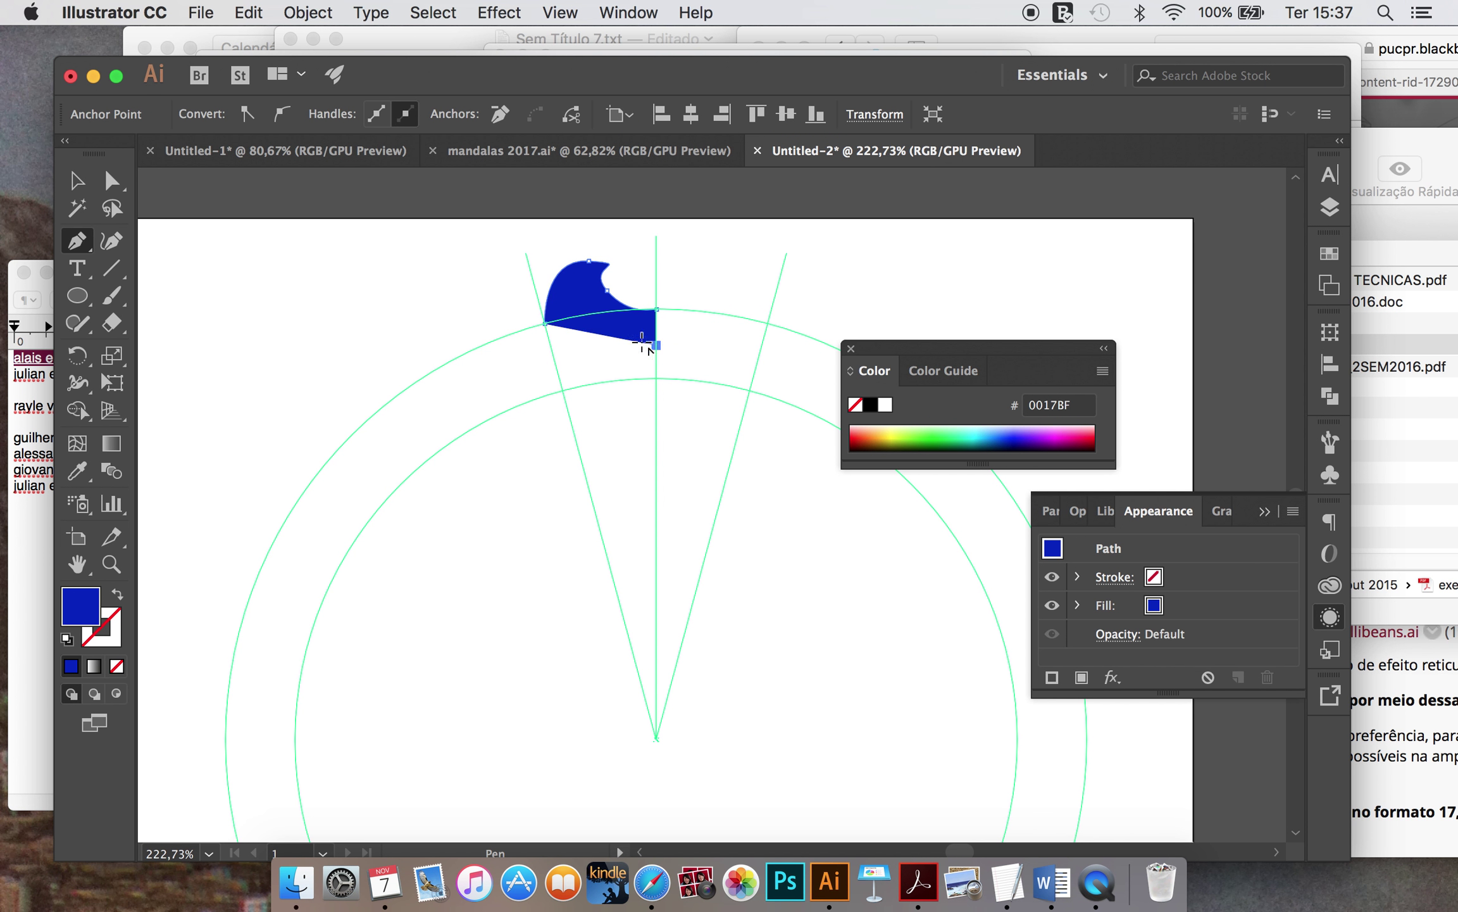
pyautogui.click(545, 324)
pyautogui.click(76, 182)
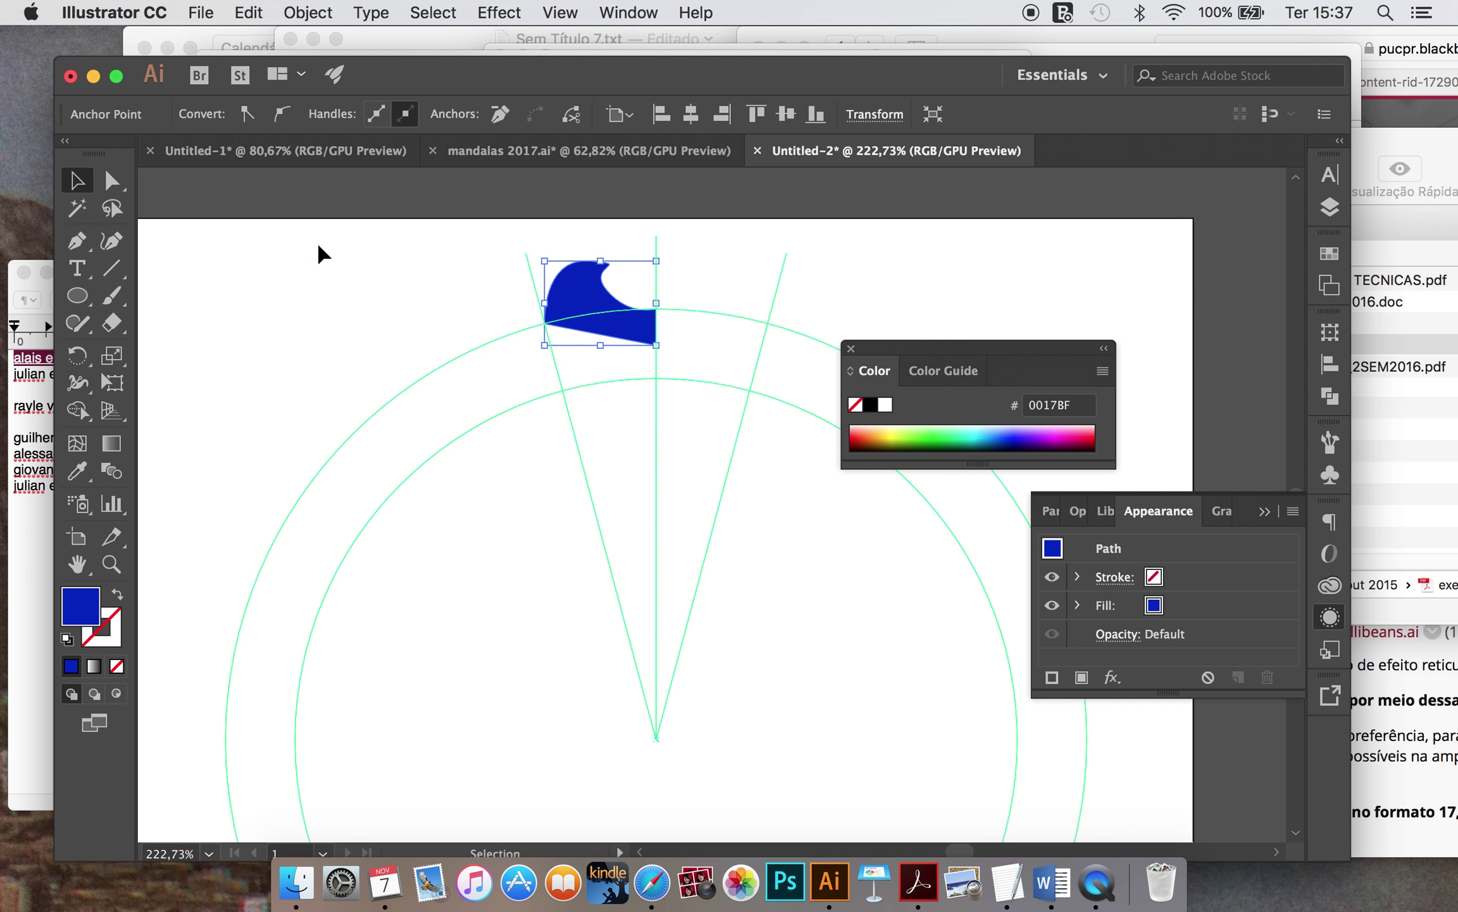
# Step: Select the short centre line beneath the new petal
pyautogui.click(346, 246)
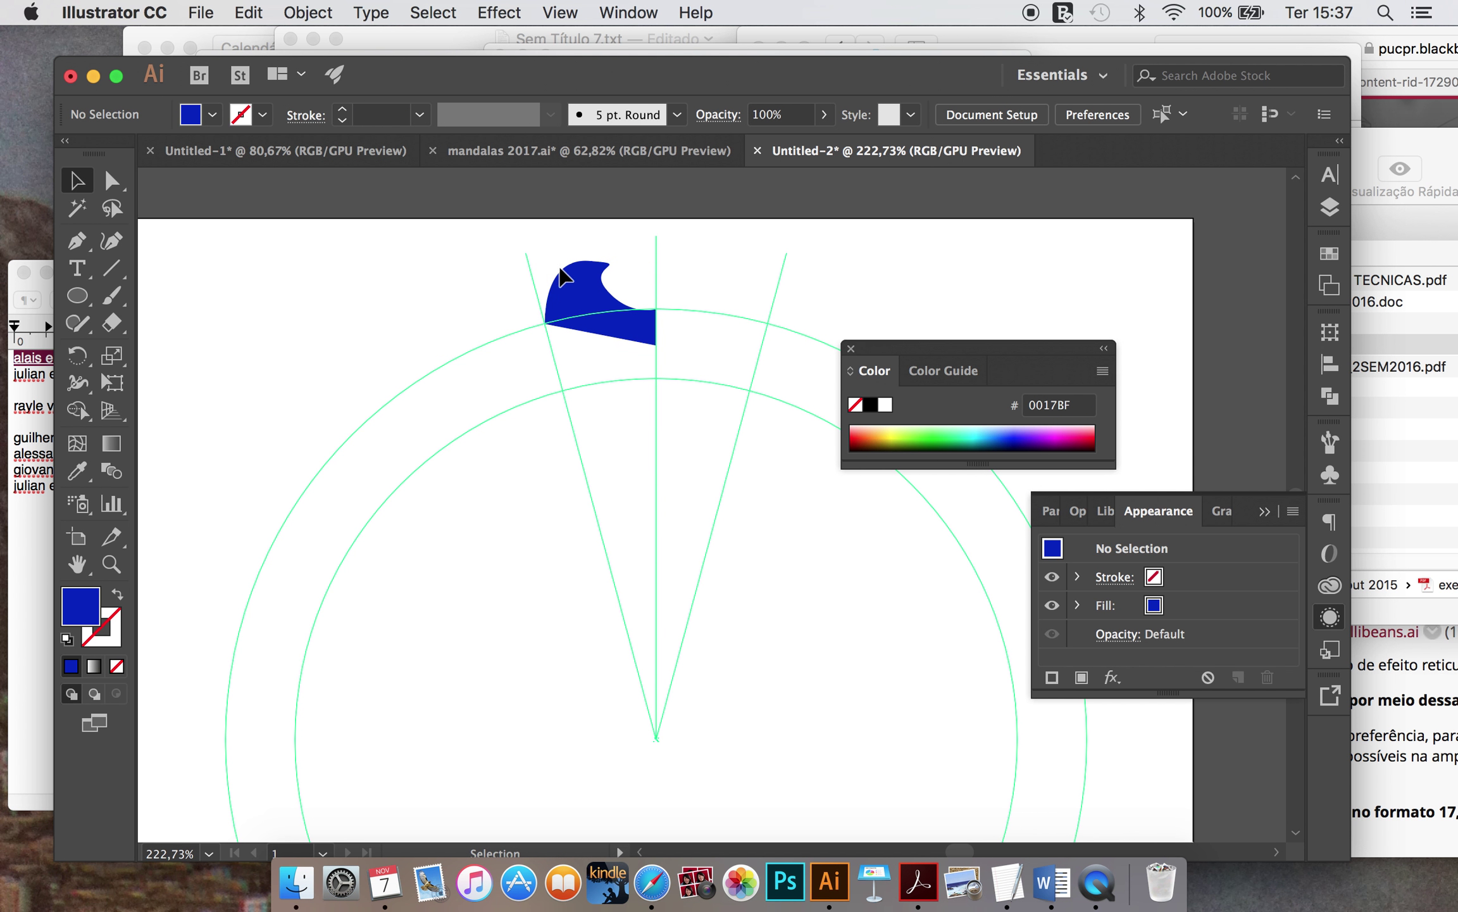
pyautogui.click(572, 290)
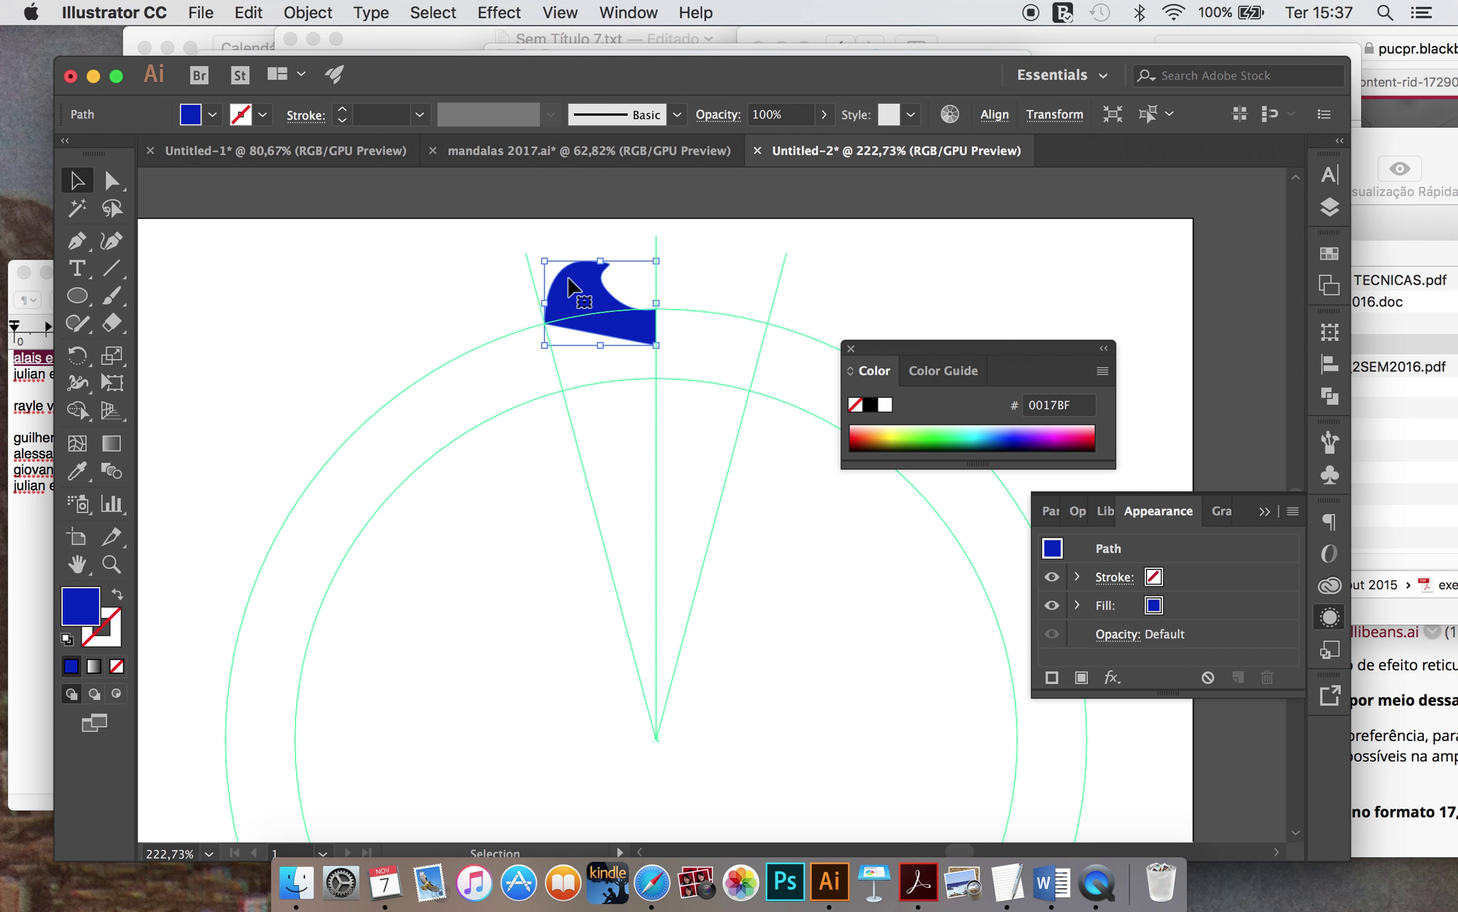
pyautogui.keyDown('shift'); pyautogui.click(656, 693); pyautogui.keyUp('shift')
pyautogui.click(697, 699)
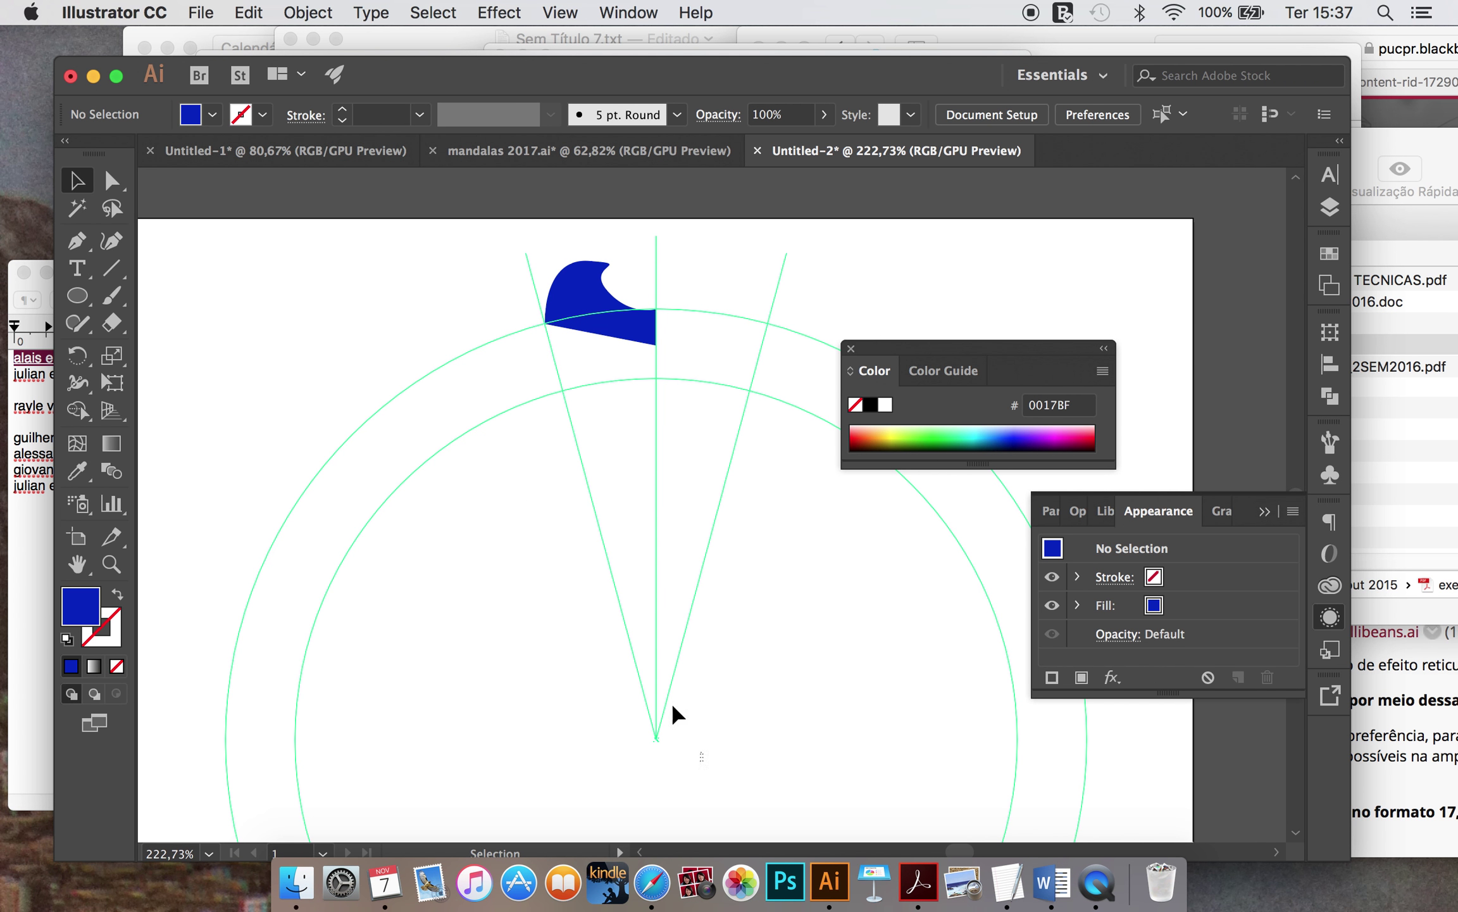
pyautogui.moveTo(613, 625); pyautogui.dragTo(611, 621)
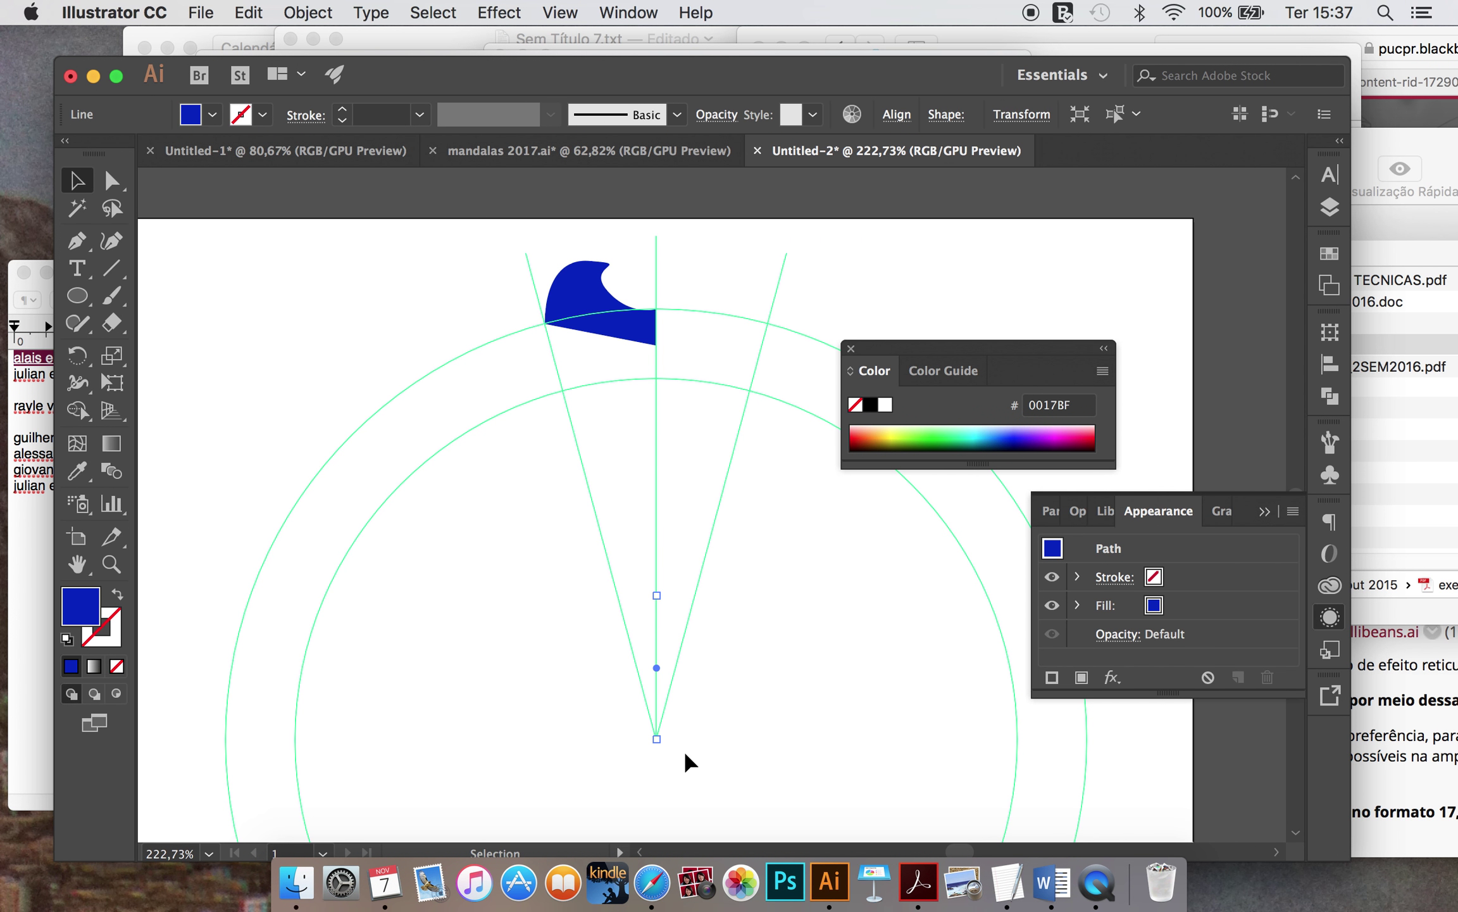
# Step: Group the blue wave petal with the short centre line into a single object
pyautogui.click(691, 751)
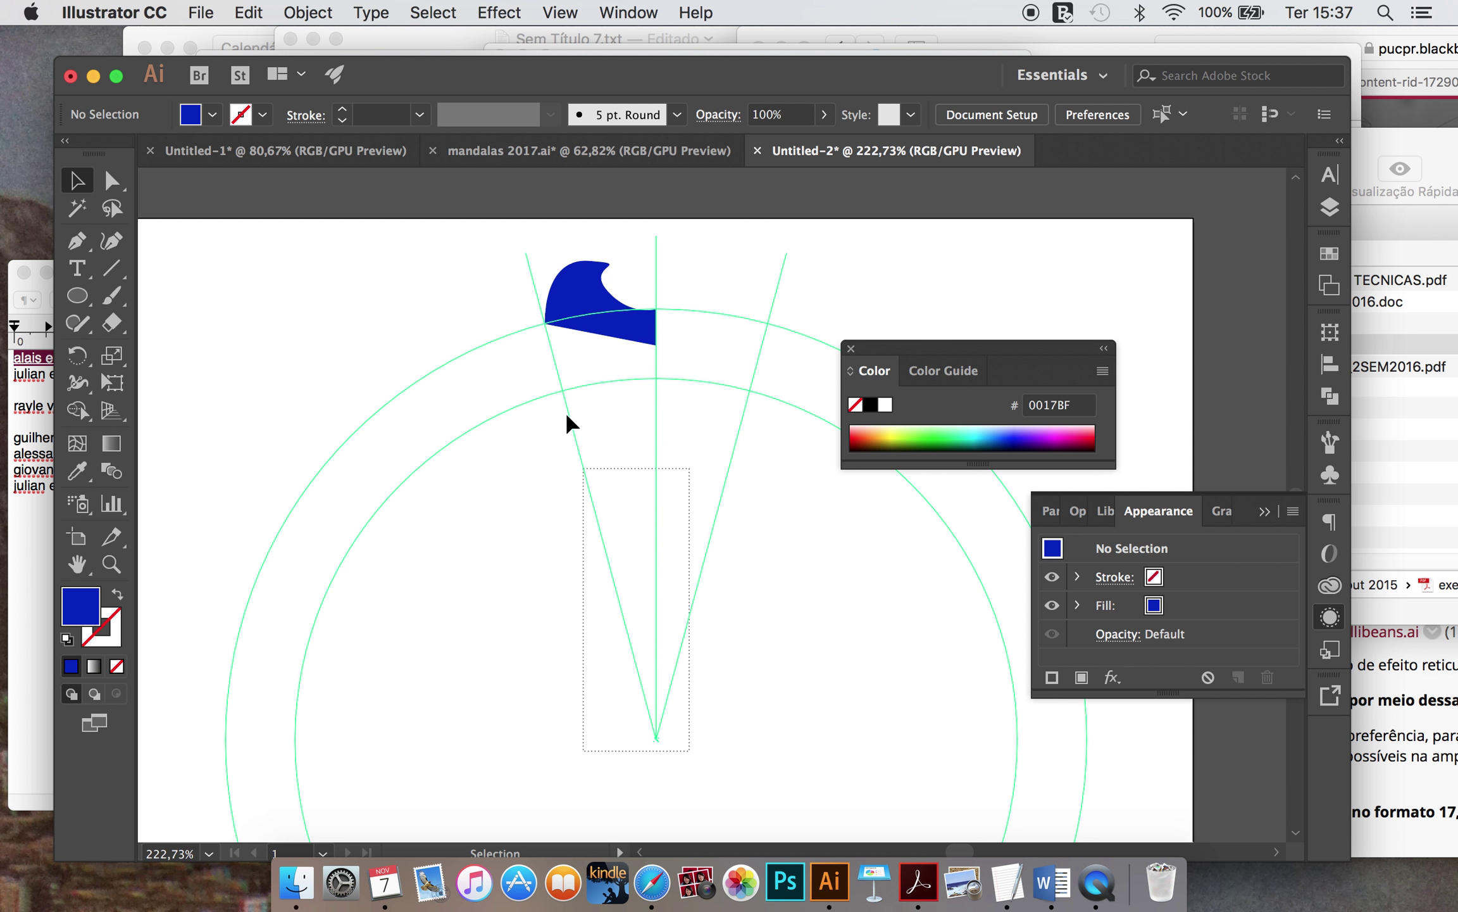
pyautogui.moveTo(520, 303); pyautogui.dragTo(519, 300)
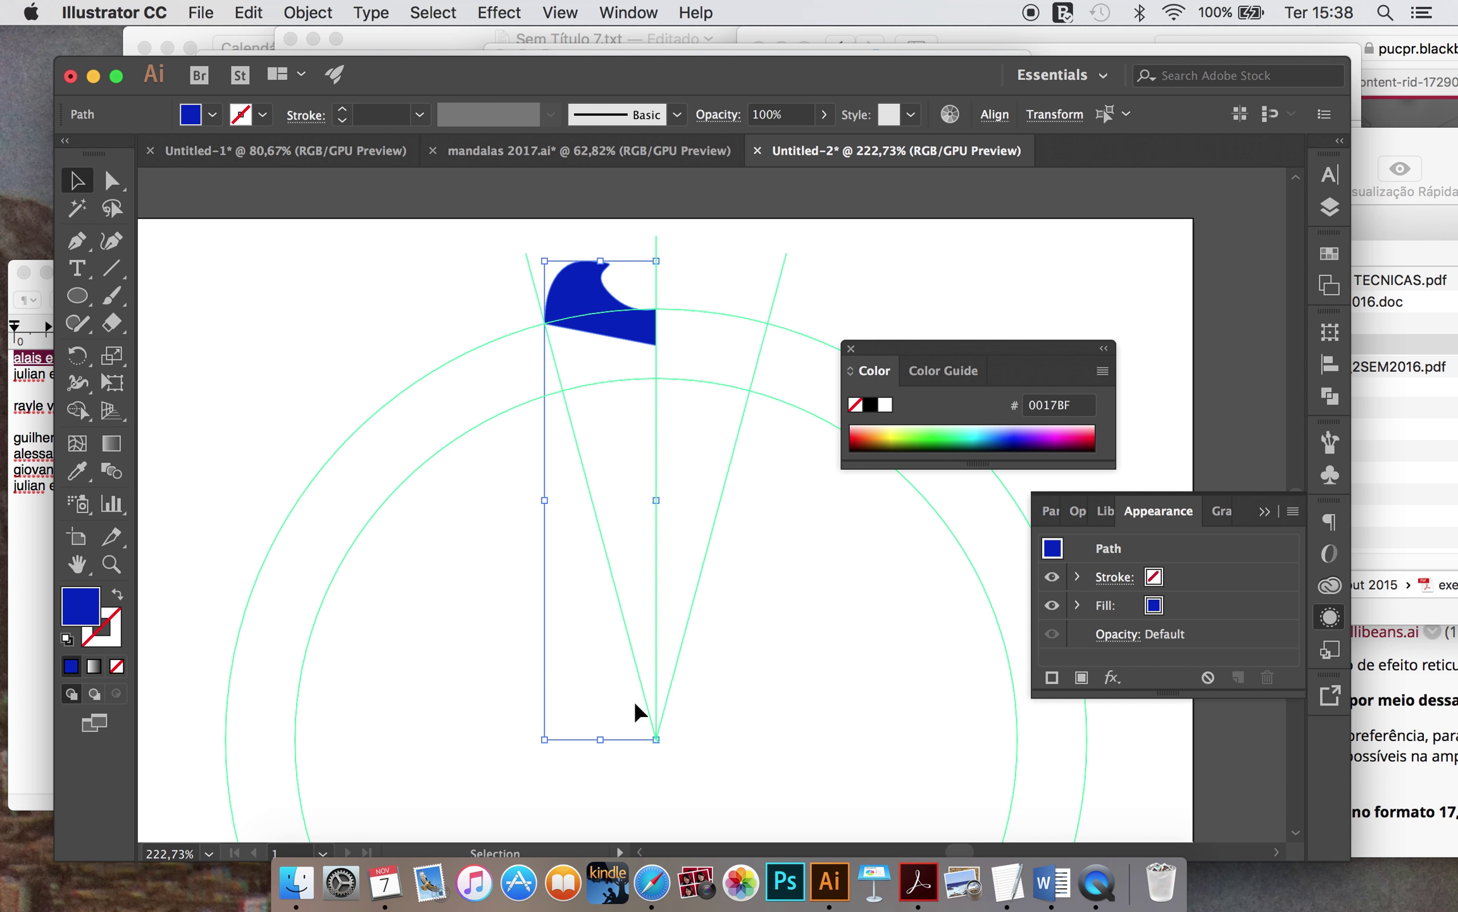
pyautogui.click(647, 555)
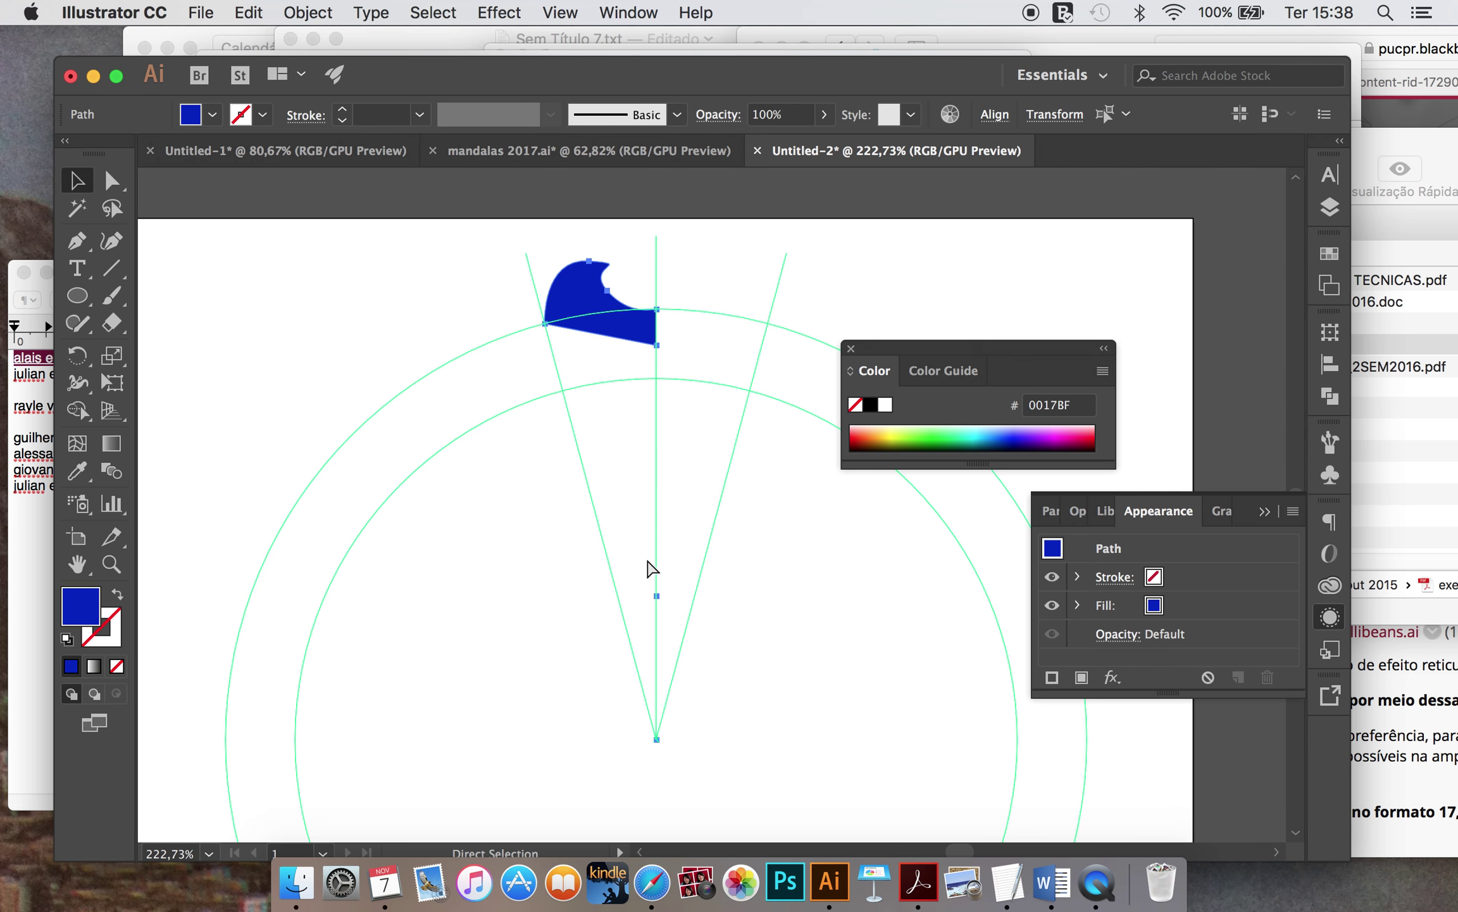
pyautogui.press('super+a')
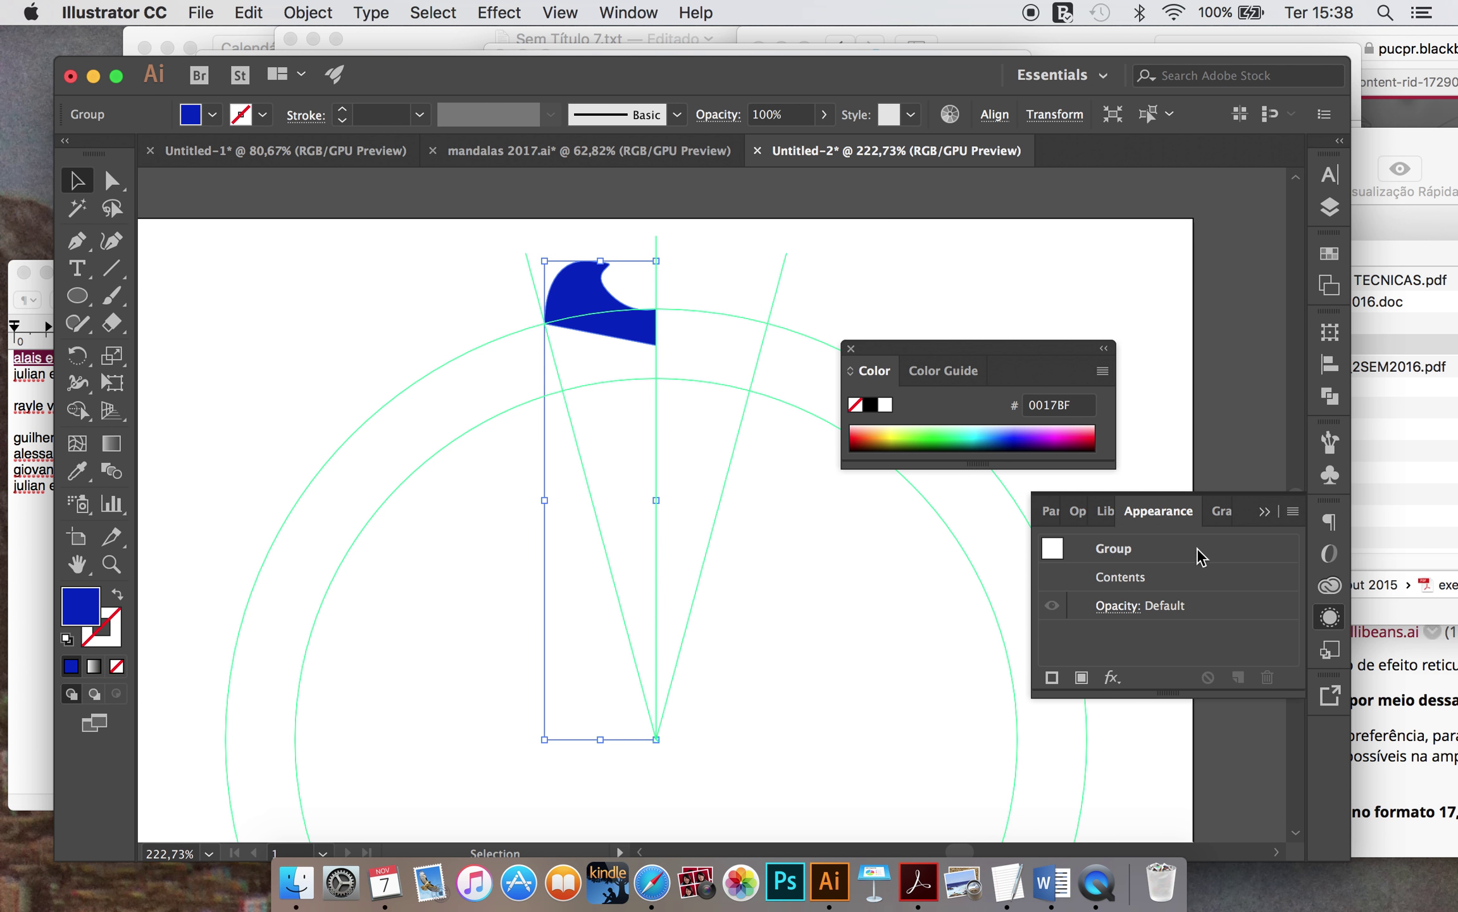
pyautogui.click(1330, 617)
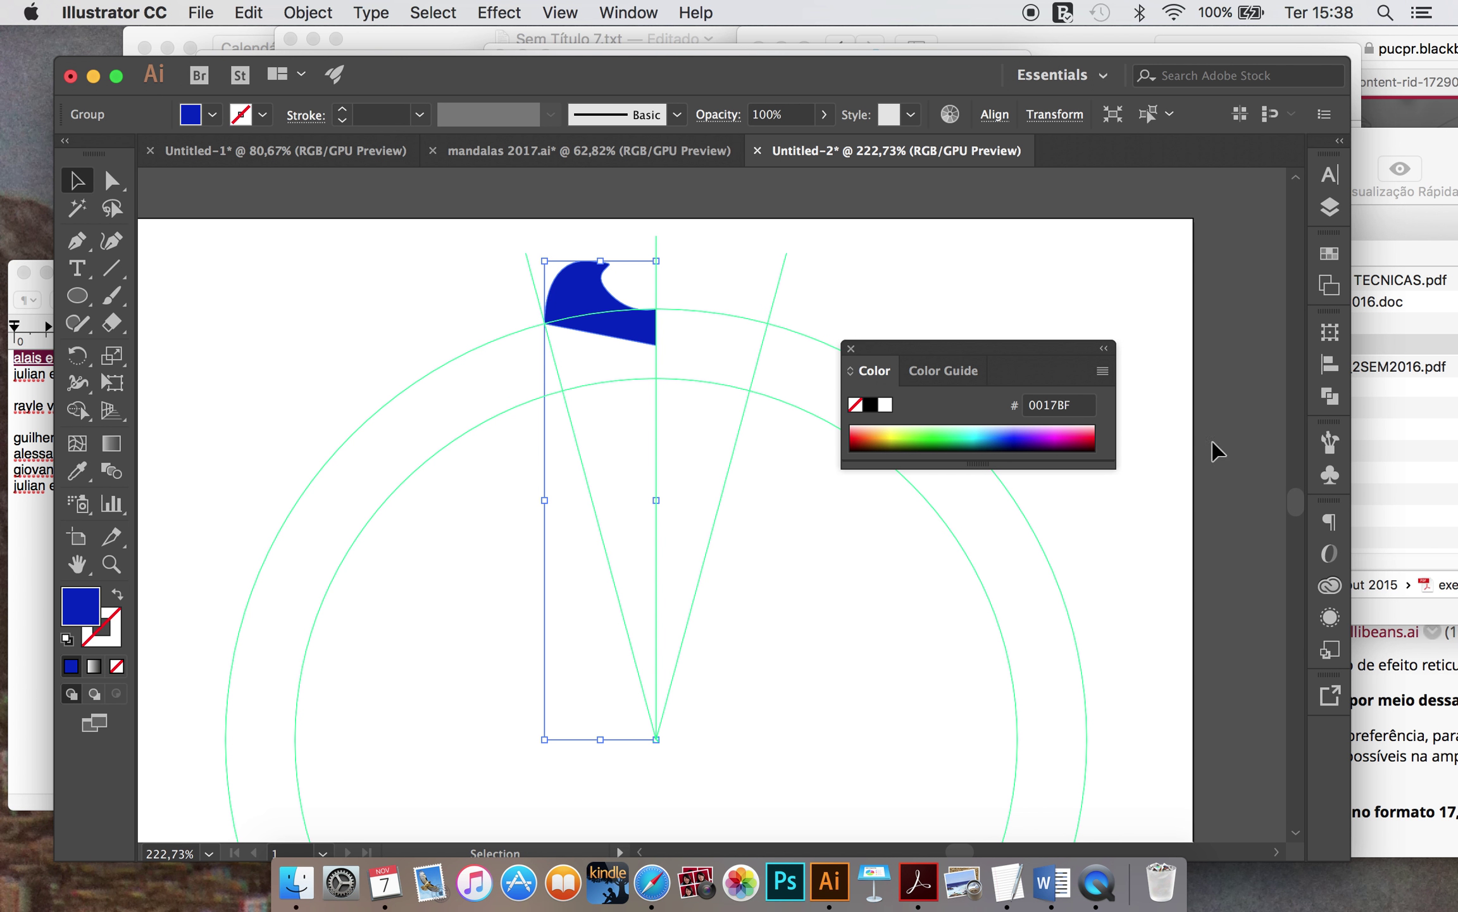
pyautogui.click(412, 13)
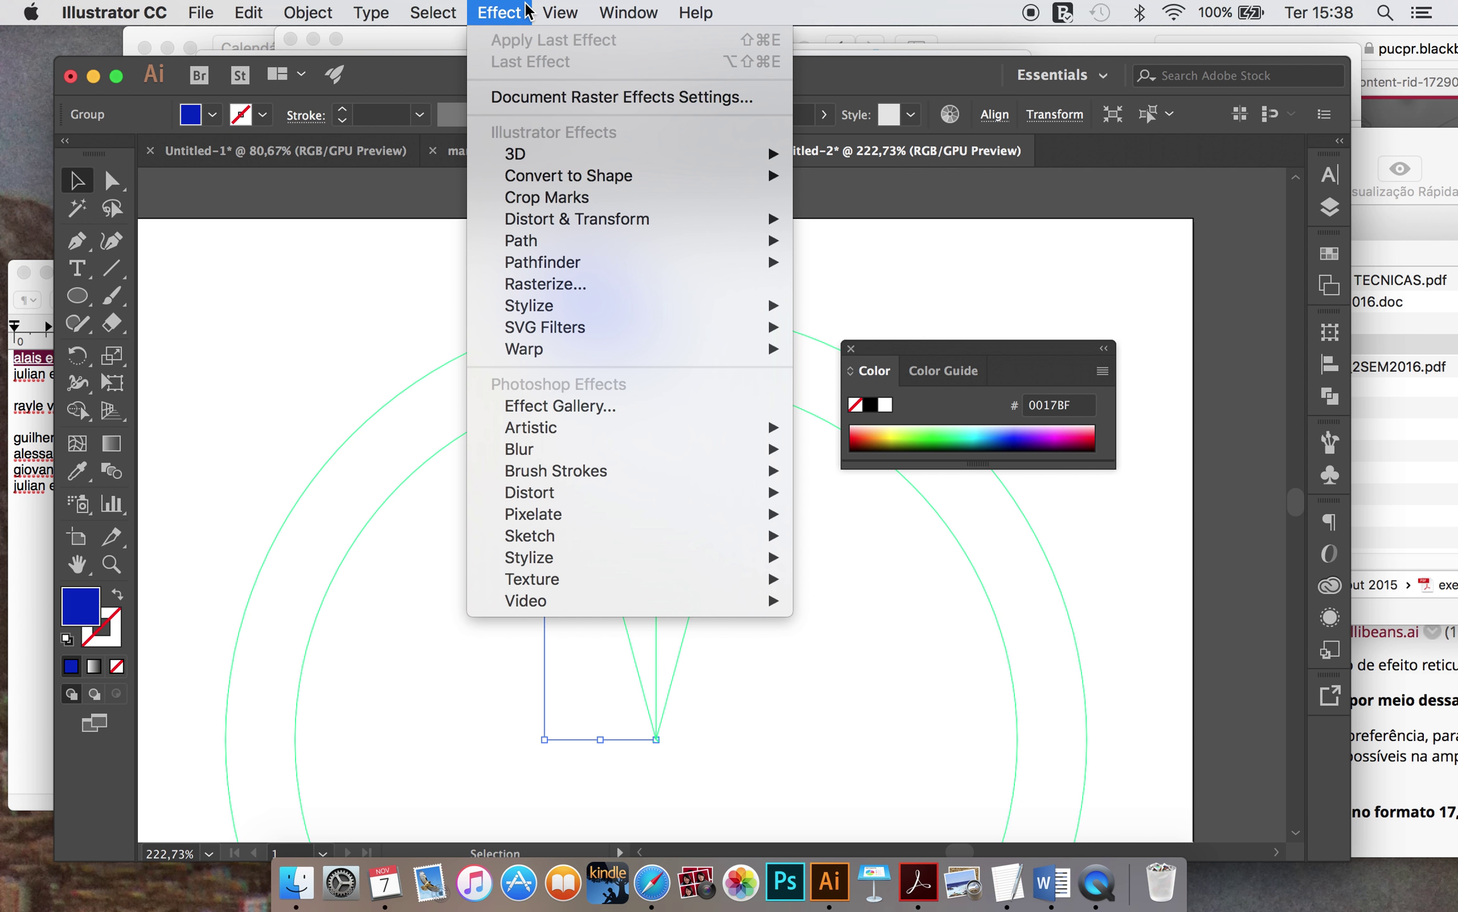
pyautogui.moveTo(578, 219)
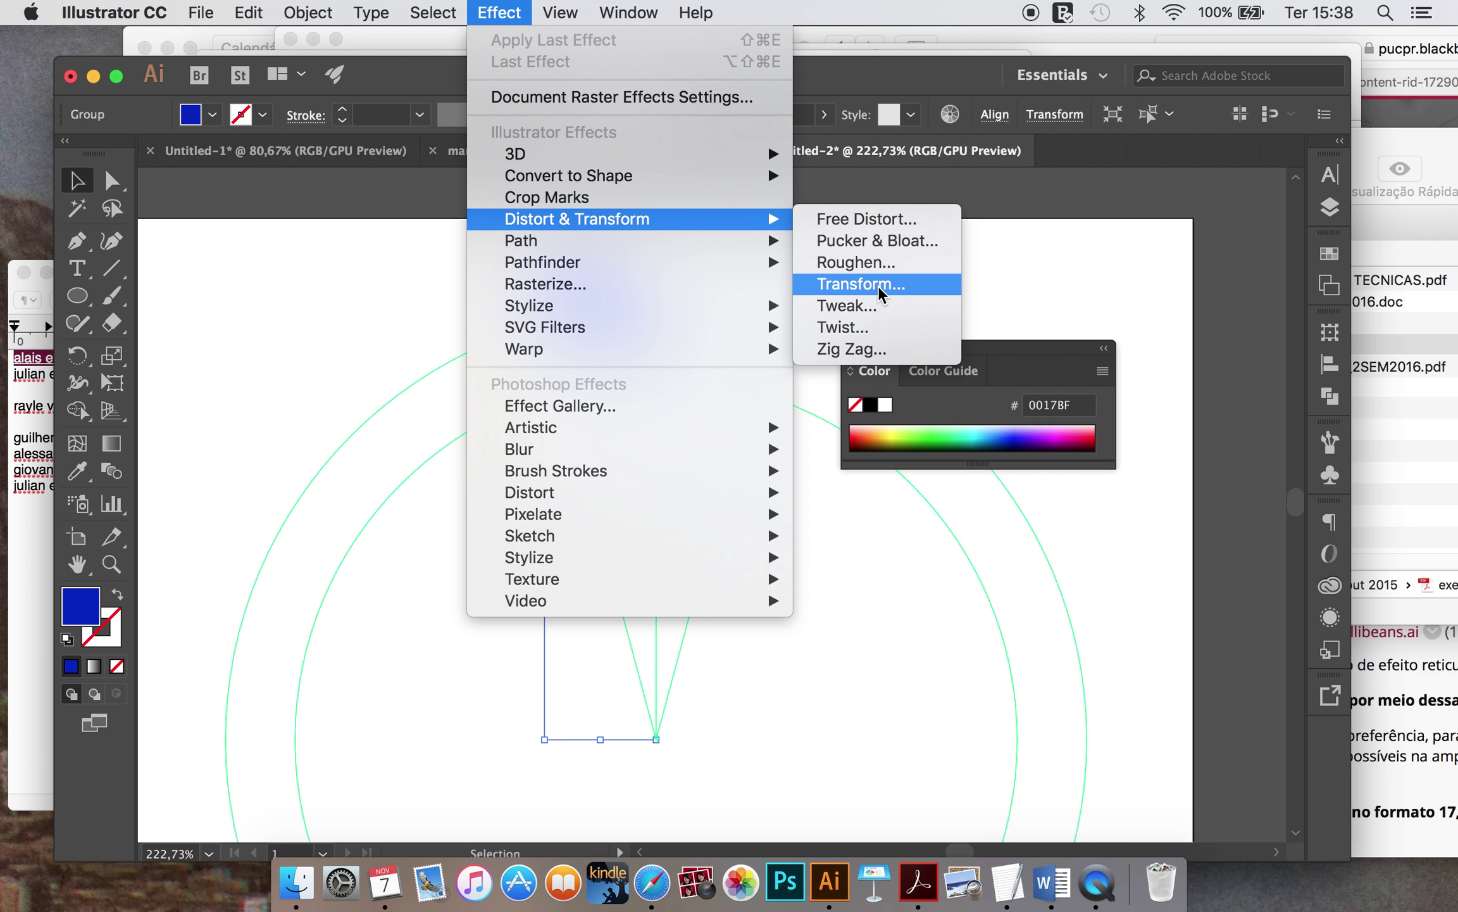
pyautogui.click(1263, 633)
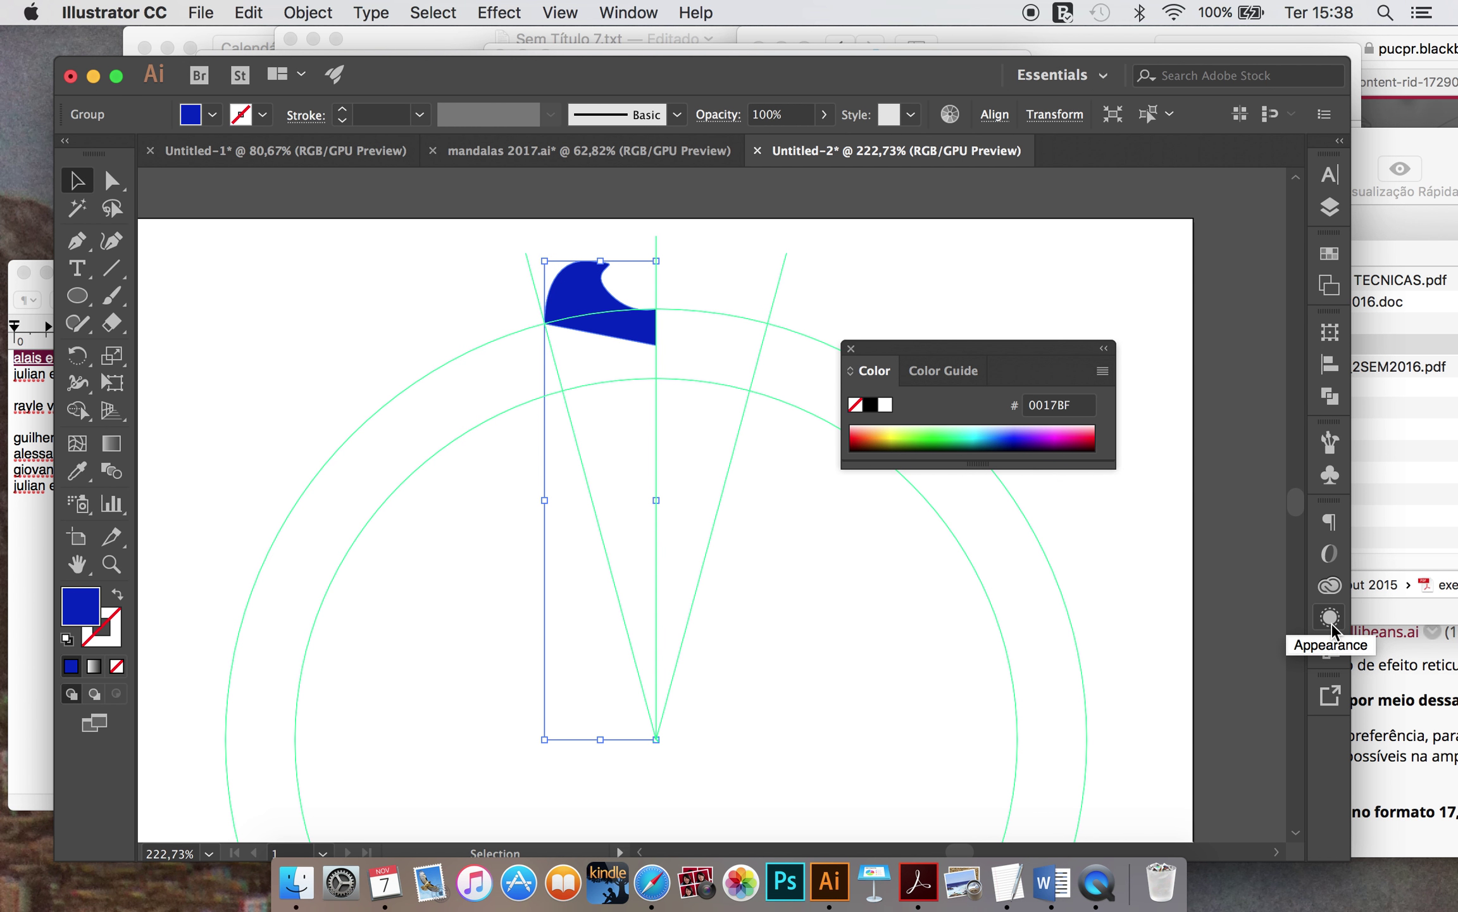
pyautogui.click(1331, 619)
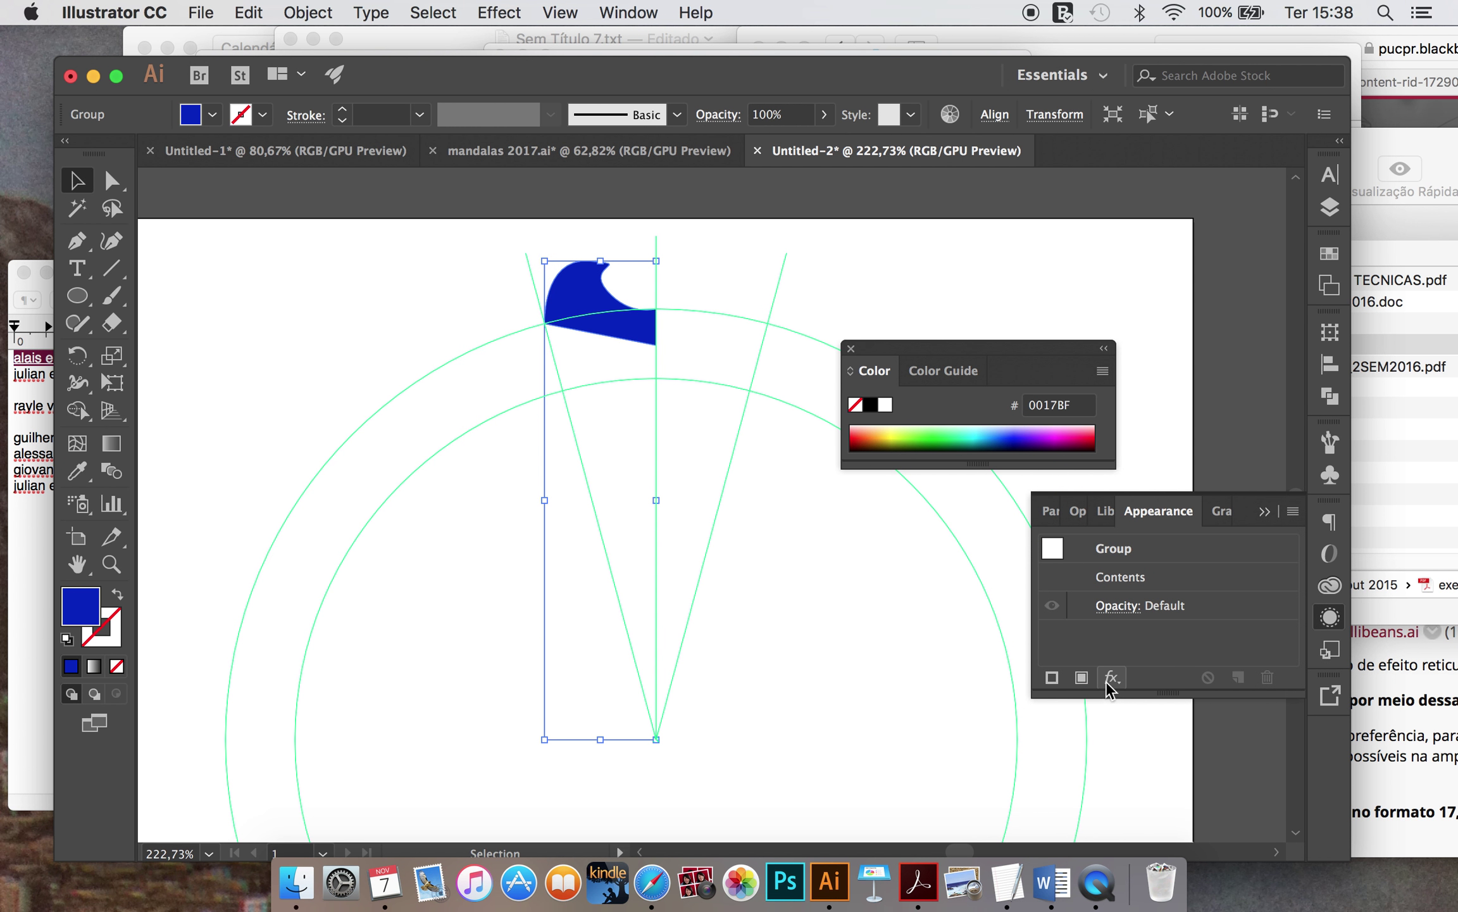
# Step: Add a Transform effect to the group with Reflect X and 1 copy
pyautogui.click(1111, 679)
pyautogui.moveTo(1193, 452)
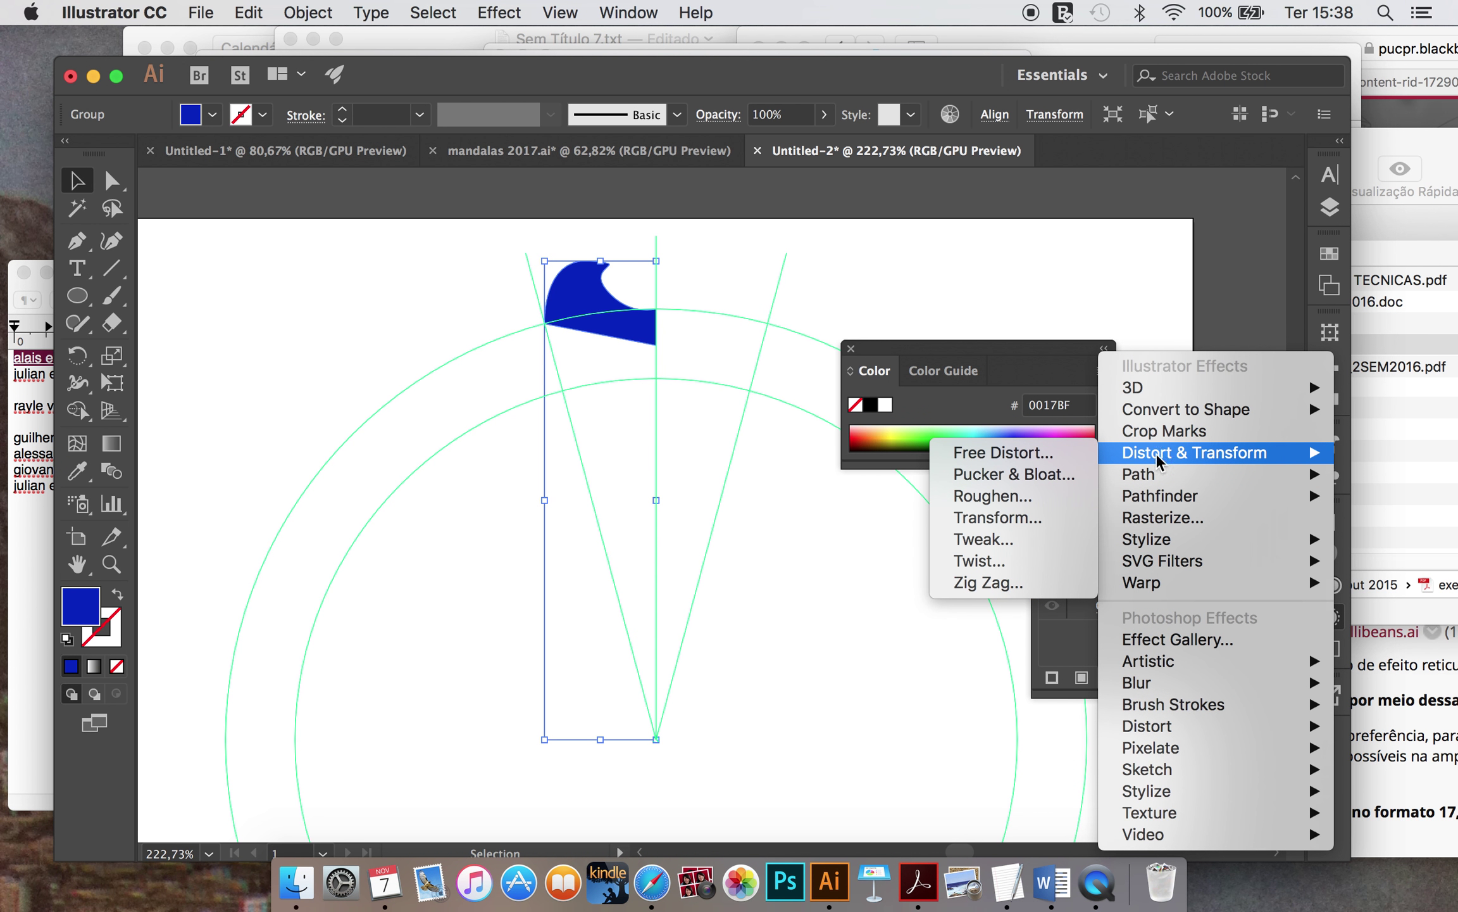
pyautogui.click(1016, 519)
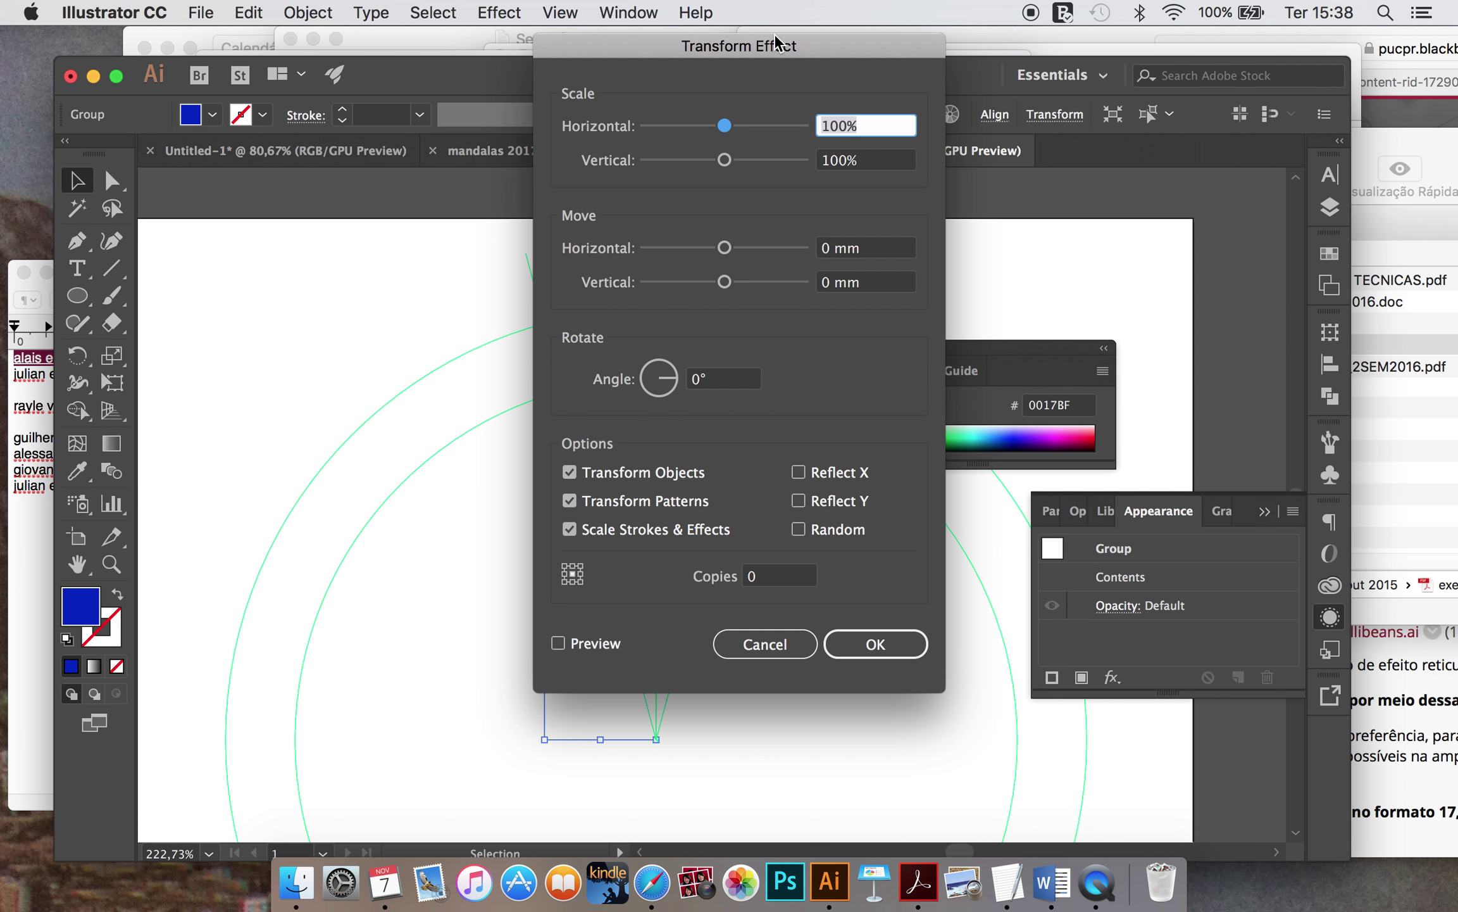
pyautogui.moveTo(777, 43); pyautogui.dragTo(1147, 36)
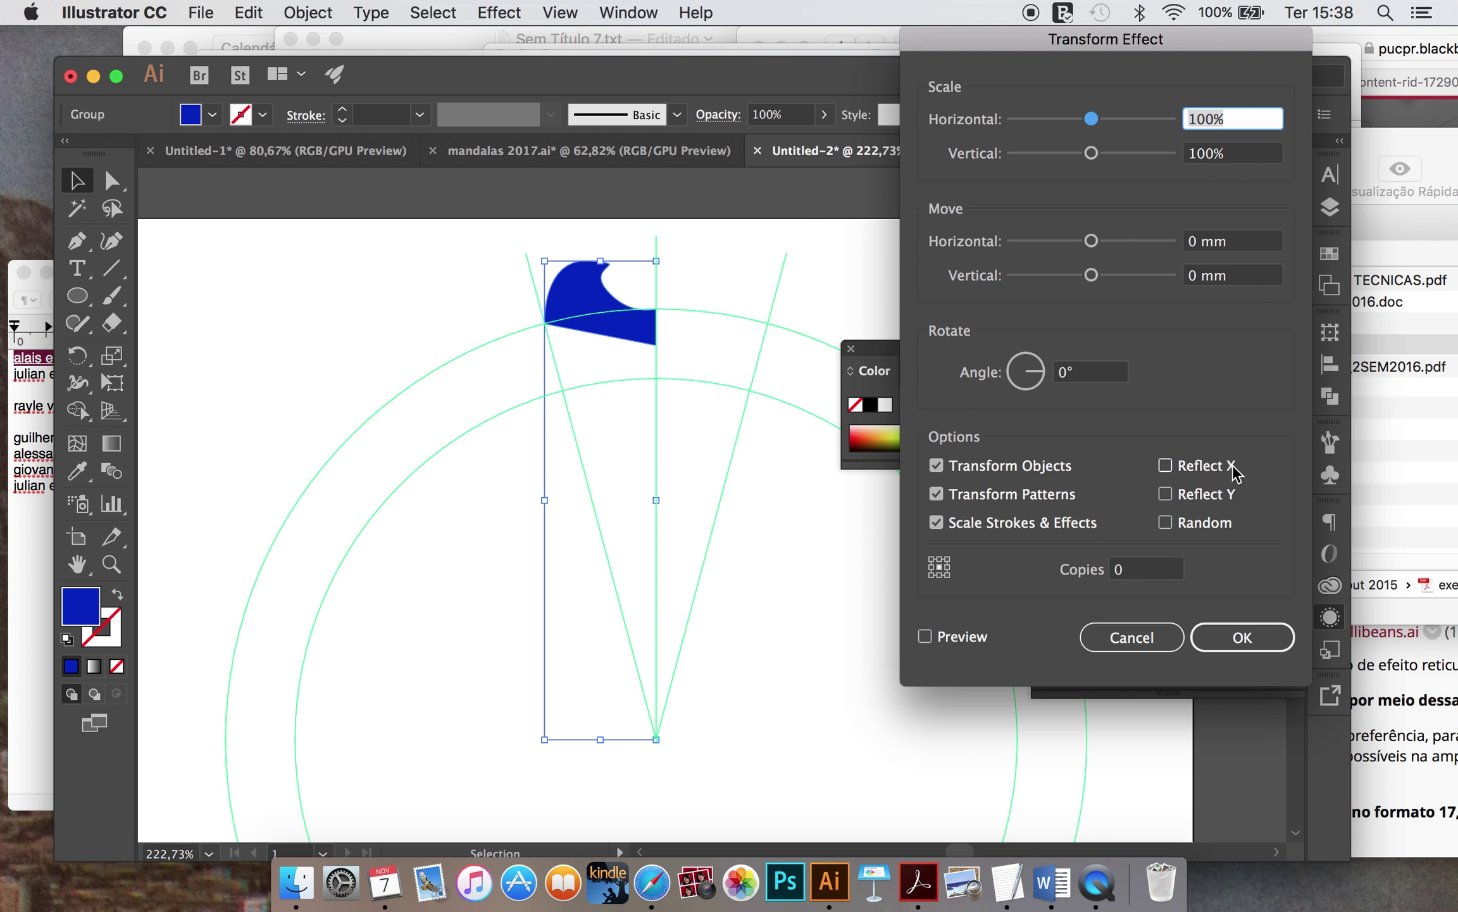
pyautogui.click(1165, 466)
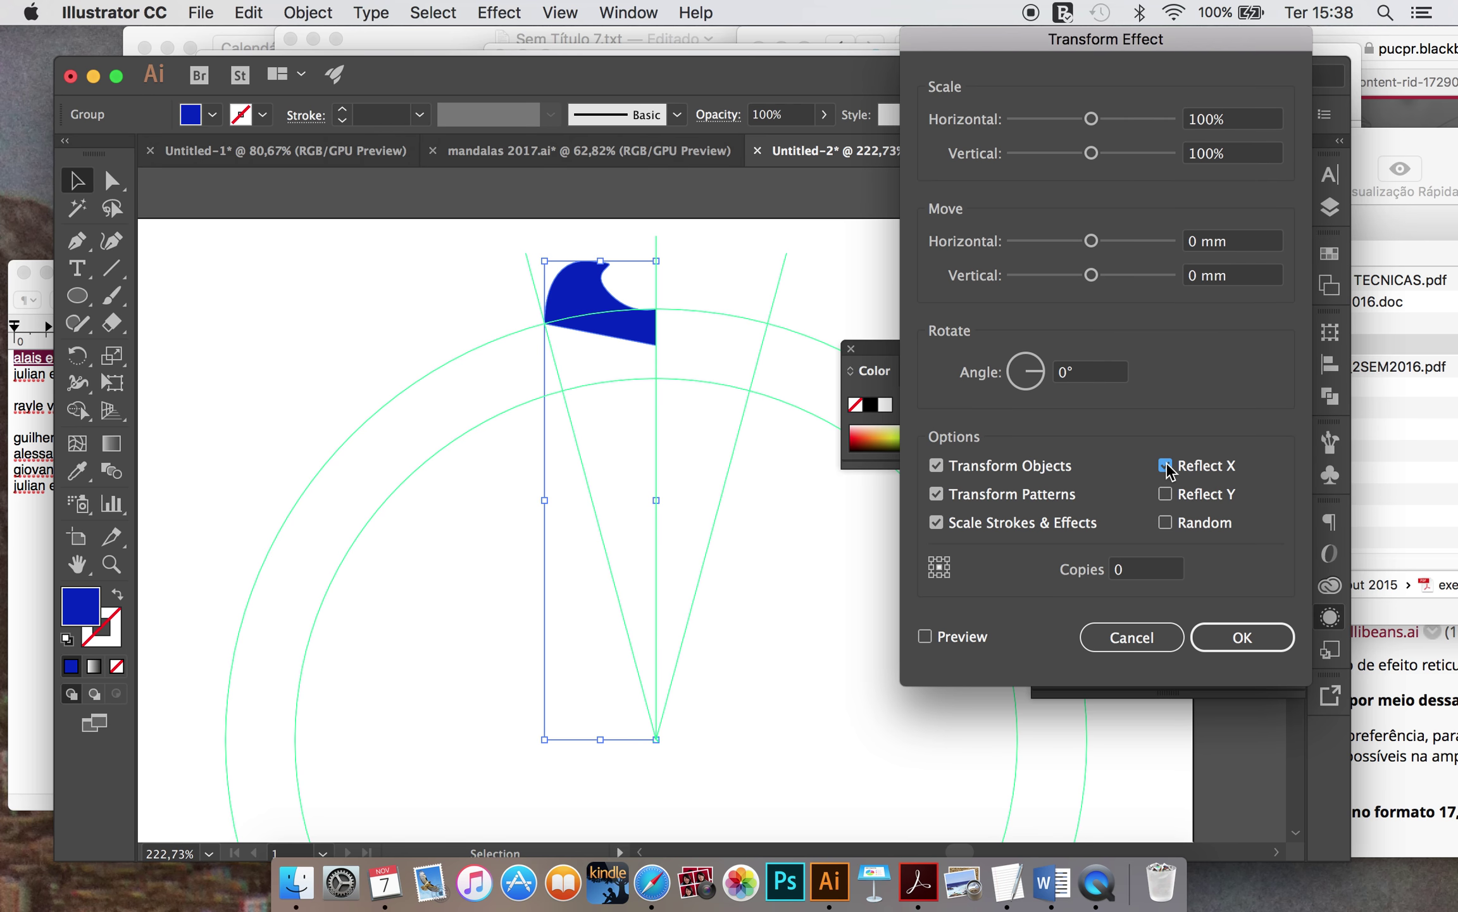
pyautogui.click(1119, 568)
pyautogui.write('1')
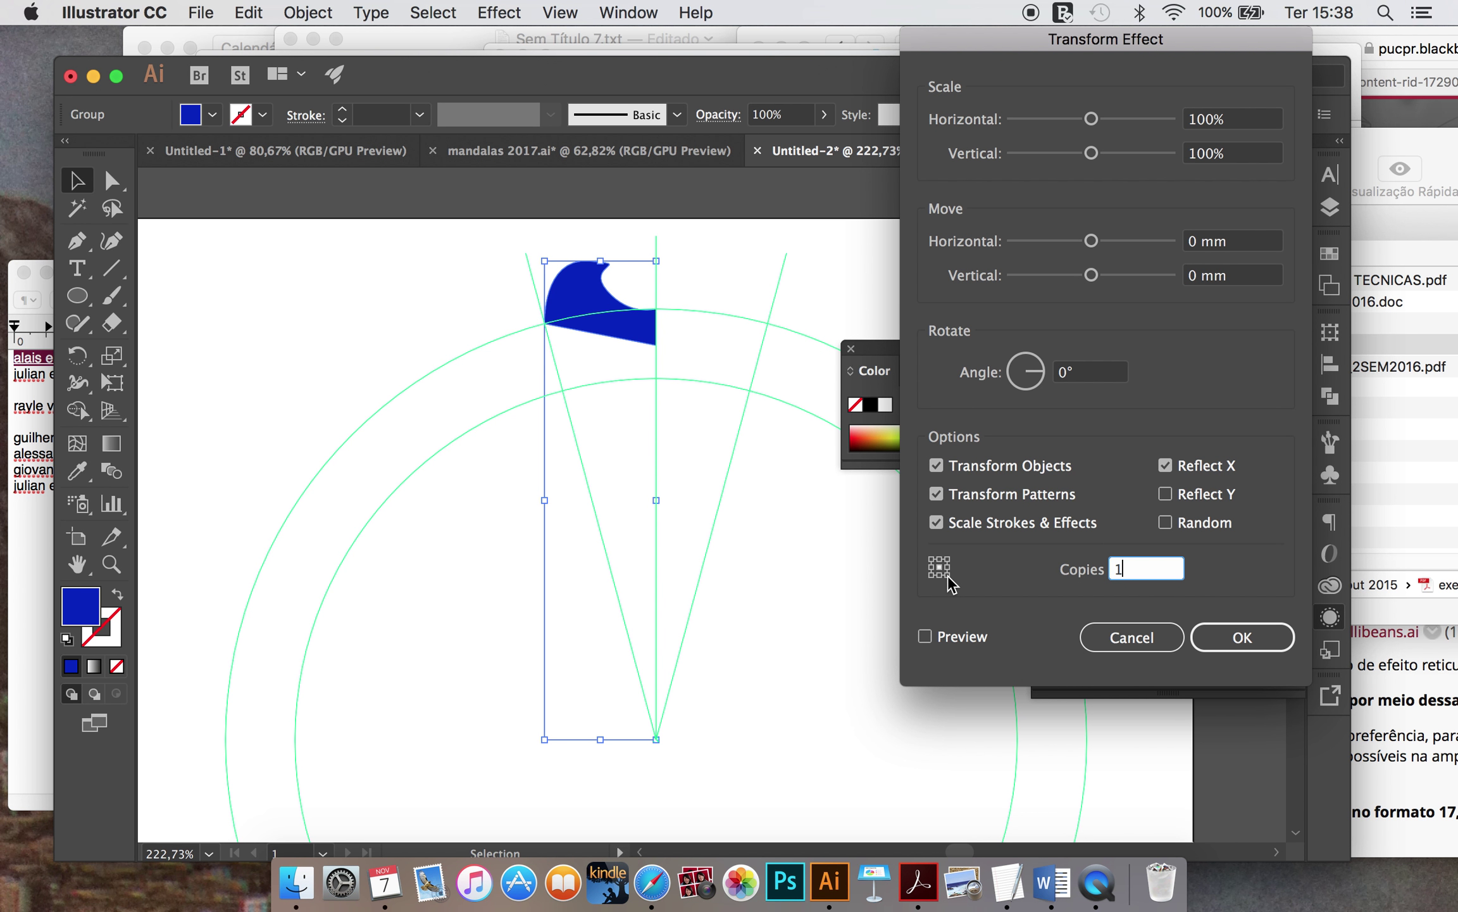
pyautogui.click(926, 637)
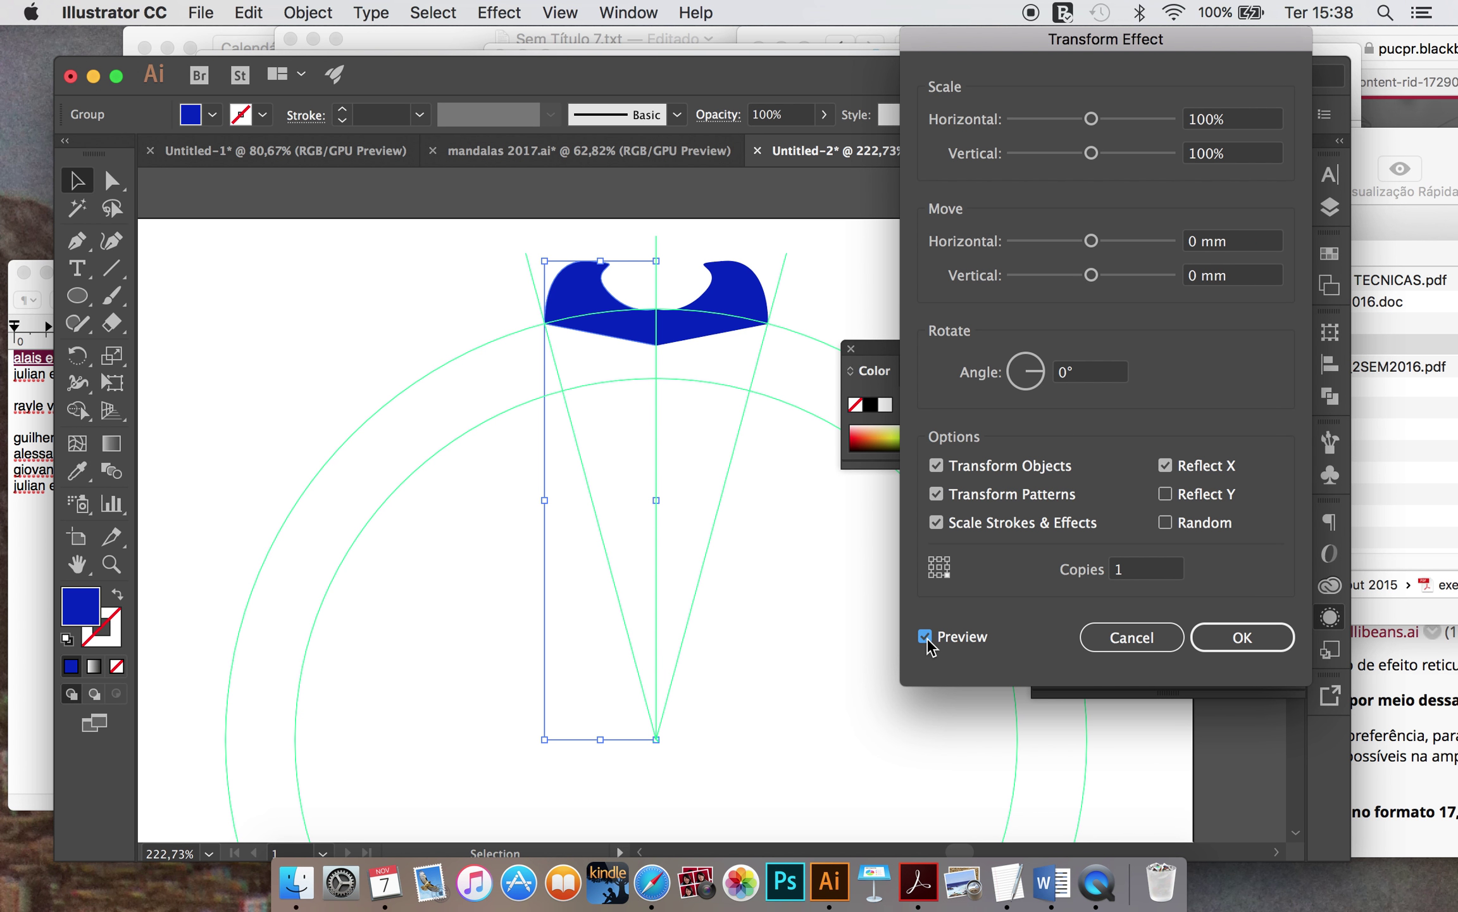
pyautogui.click(1240, 642)
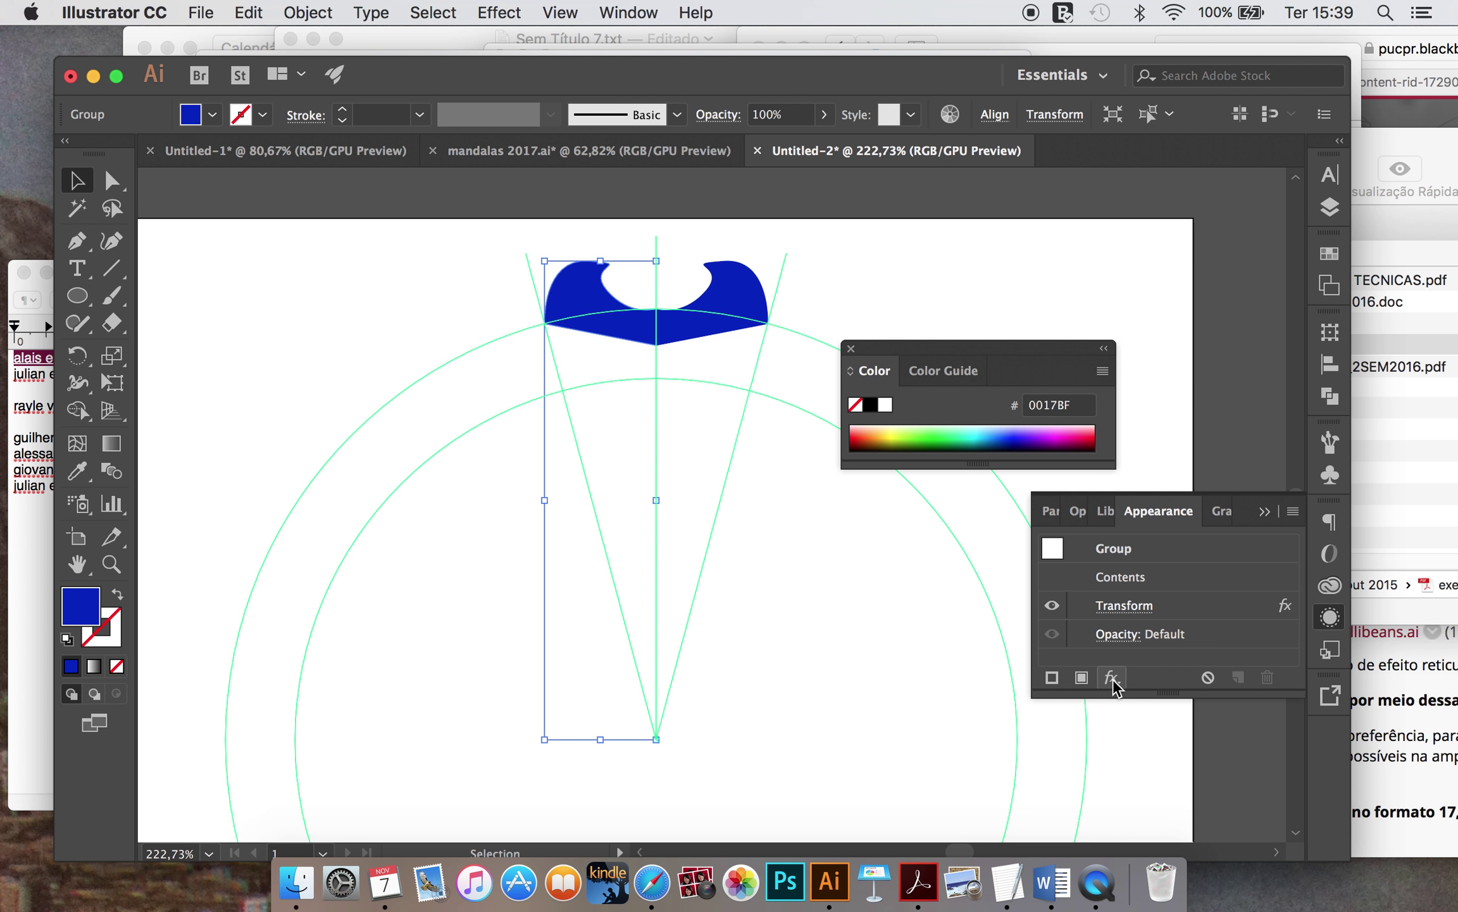
# Step: Add a second Transform effect: angle 30°, 11 copies, bottom-centre reference point
pyautogui.click(1114, 679)
pyautogui.moveTo(1193, 453)
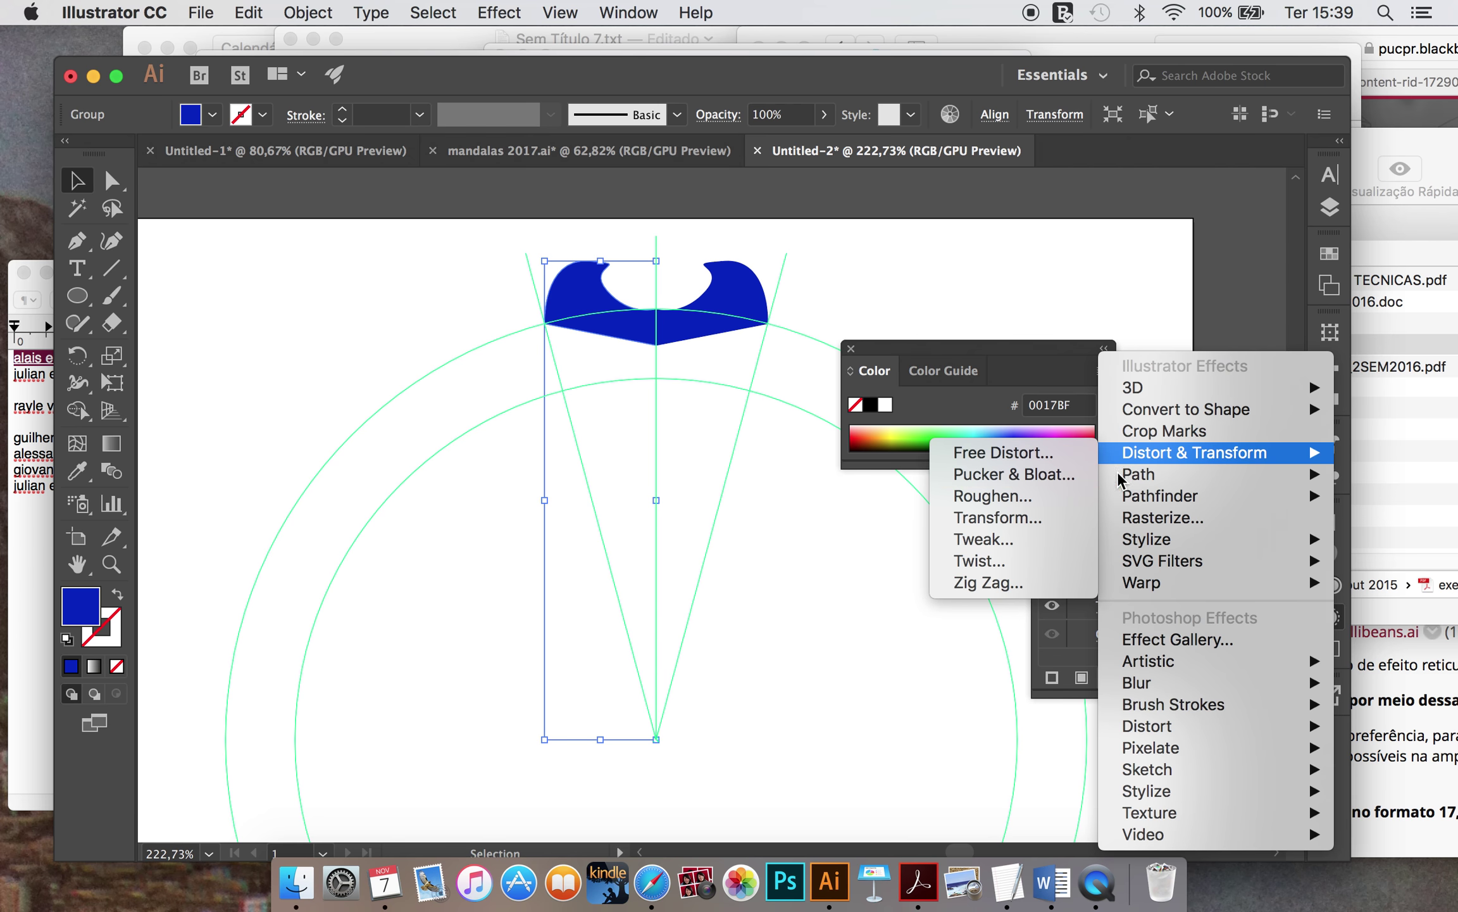
pyautogui.click(1040, 516)
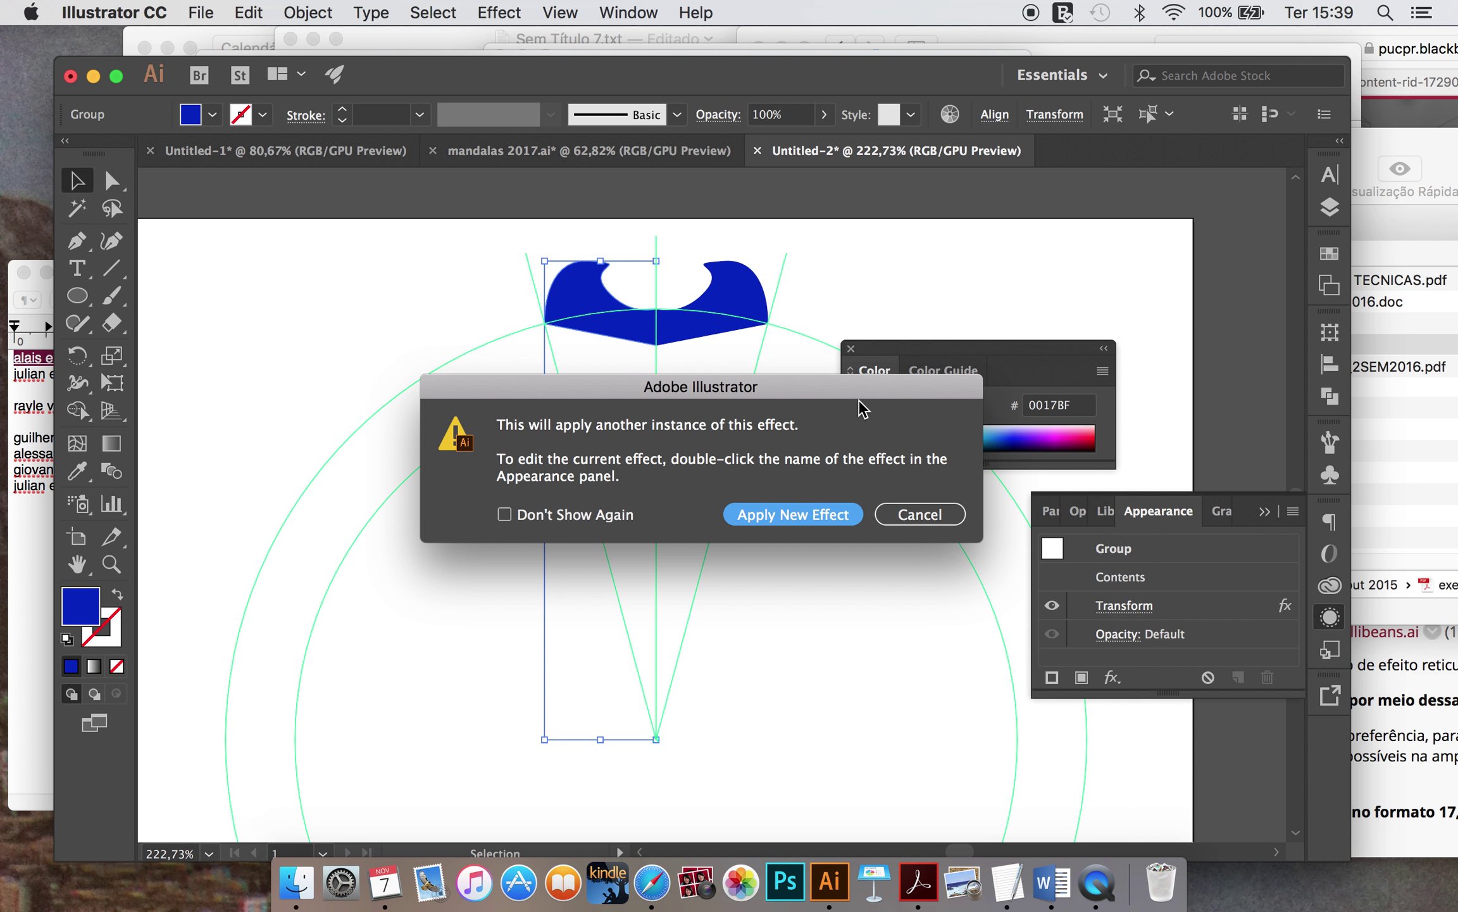
pyautogui.moveTo(861, 388); pyautogui.dragTo(902, 389)
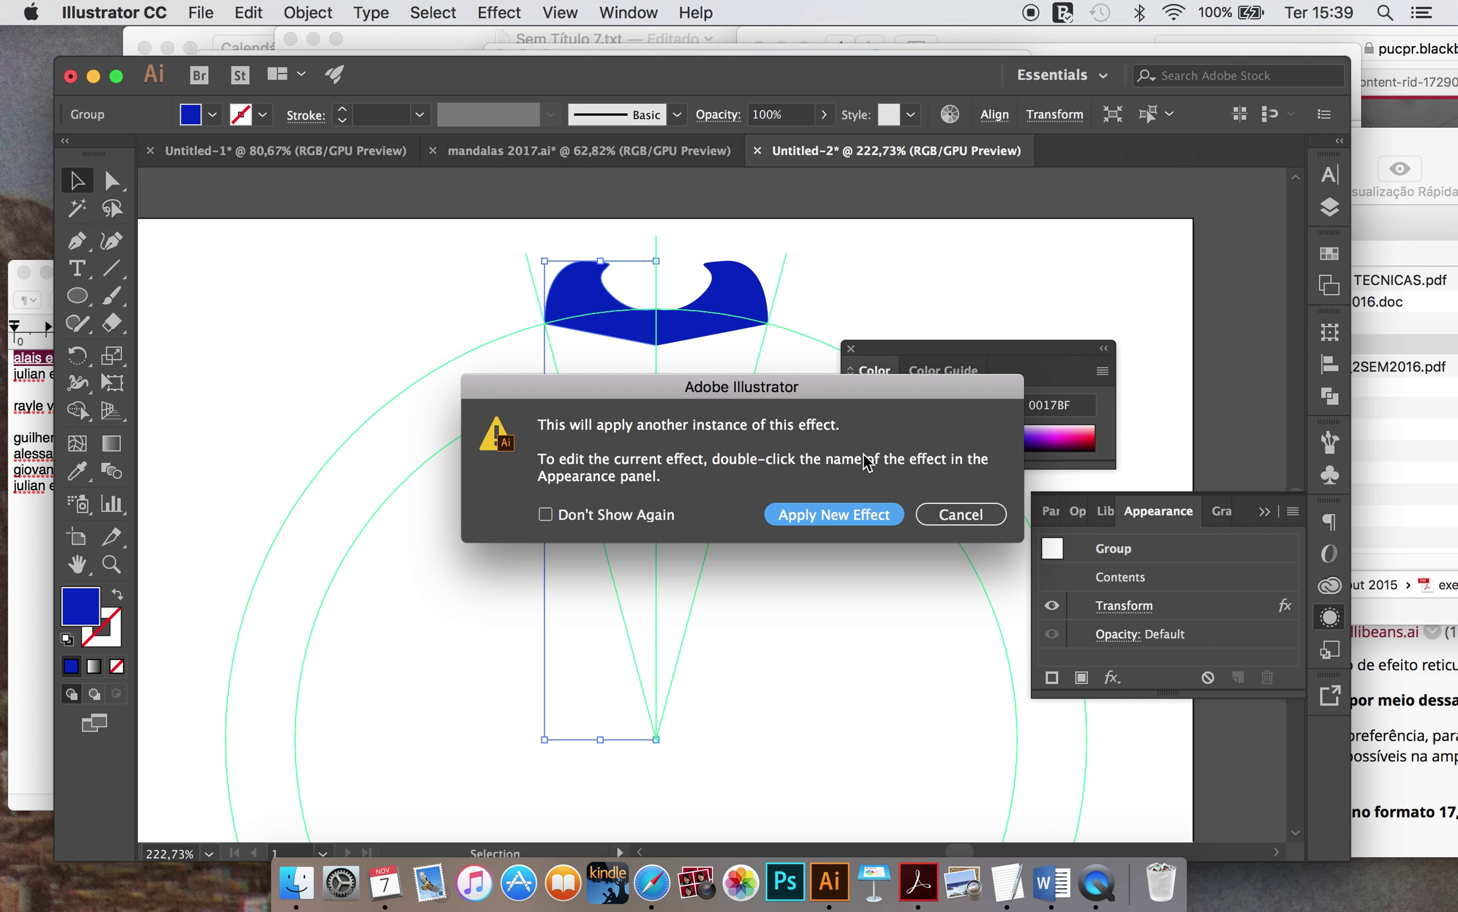
pyautogui.click(862, 523)
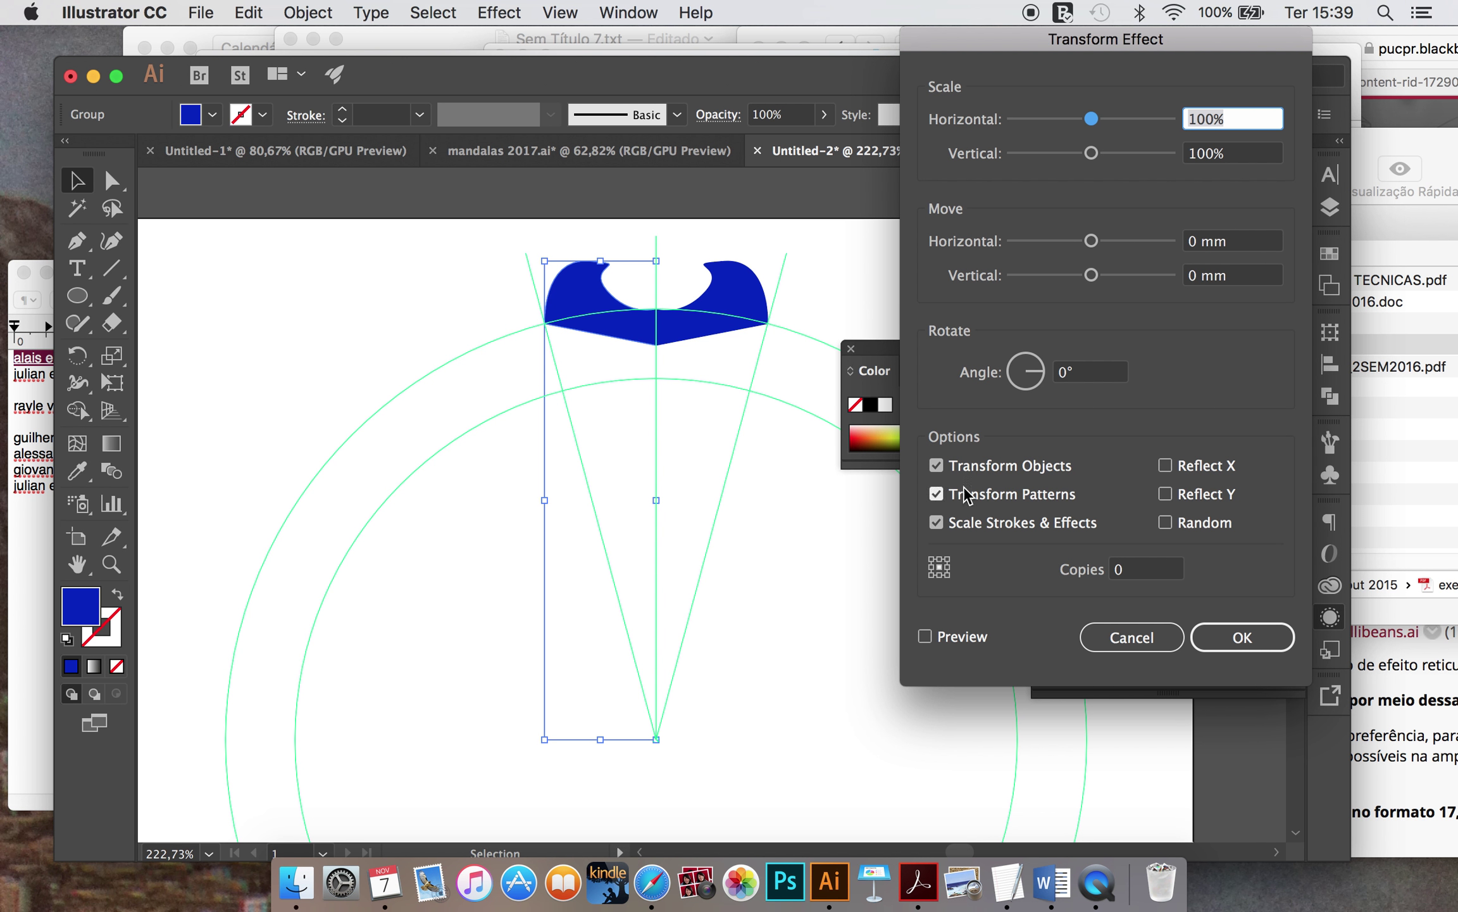
pyautogui.click(1079, 377)
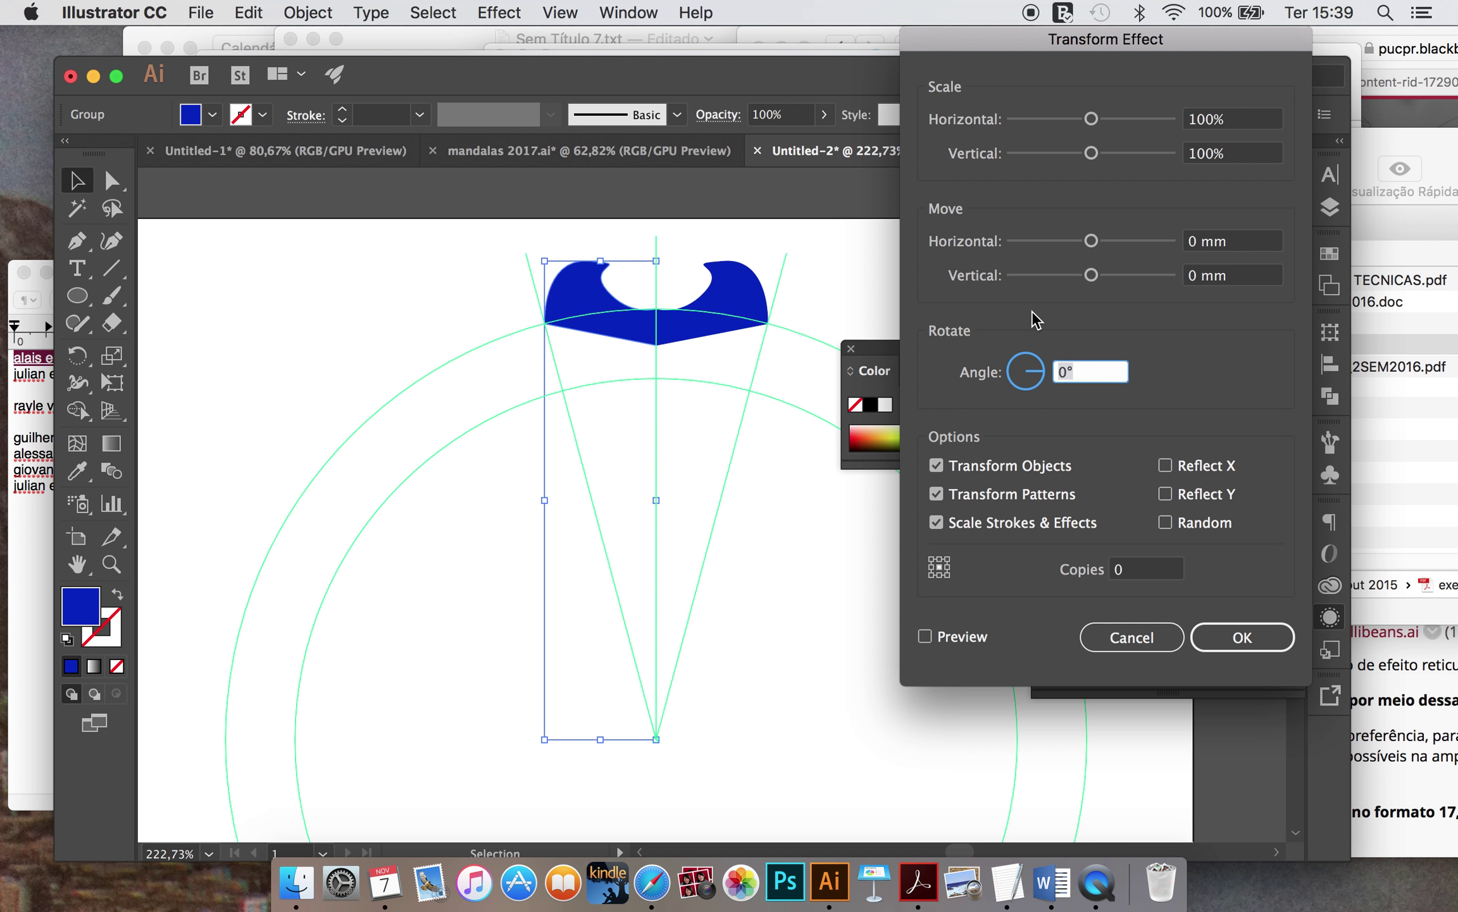
pyautogui.write('30')
pyautogui.click(1110, 567)
pyautogui.write('11')
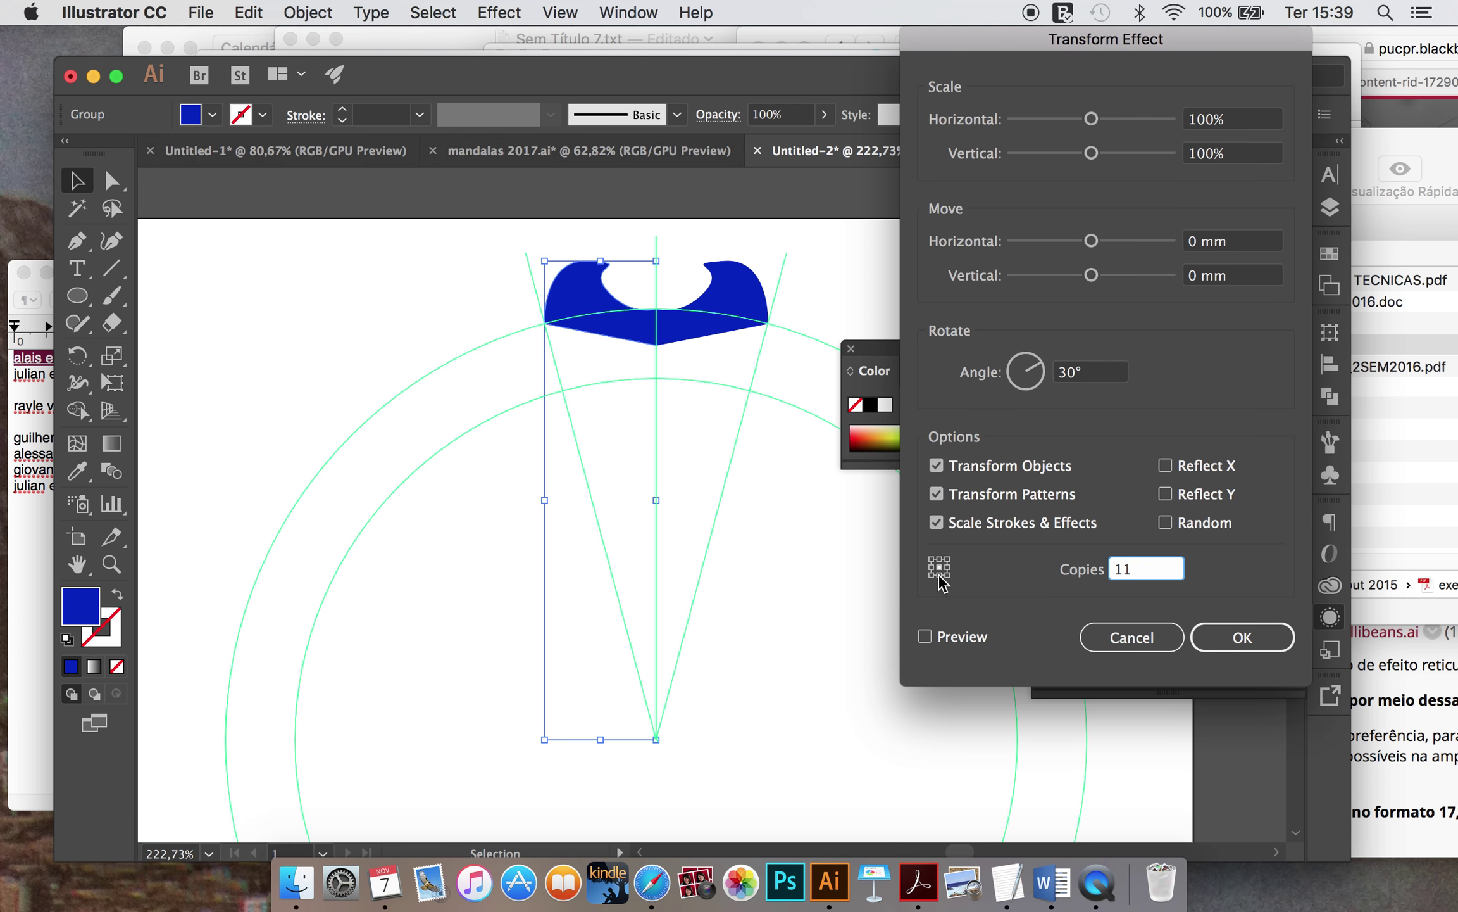
pyautogui.click(940, 575)
pyautogui.click(925, 636)
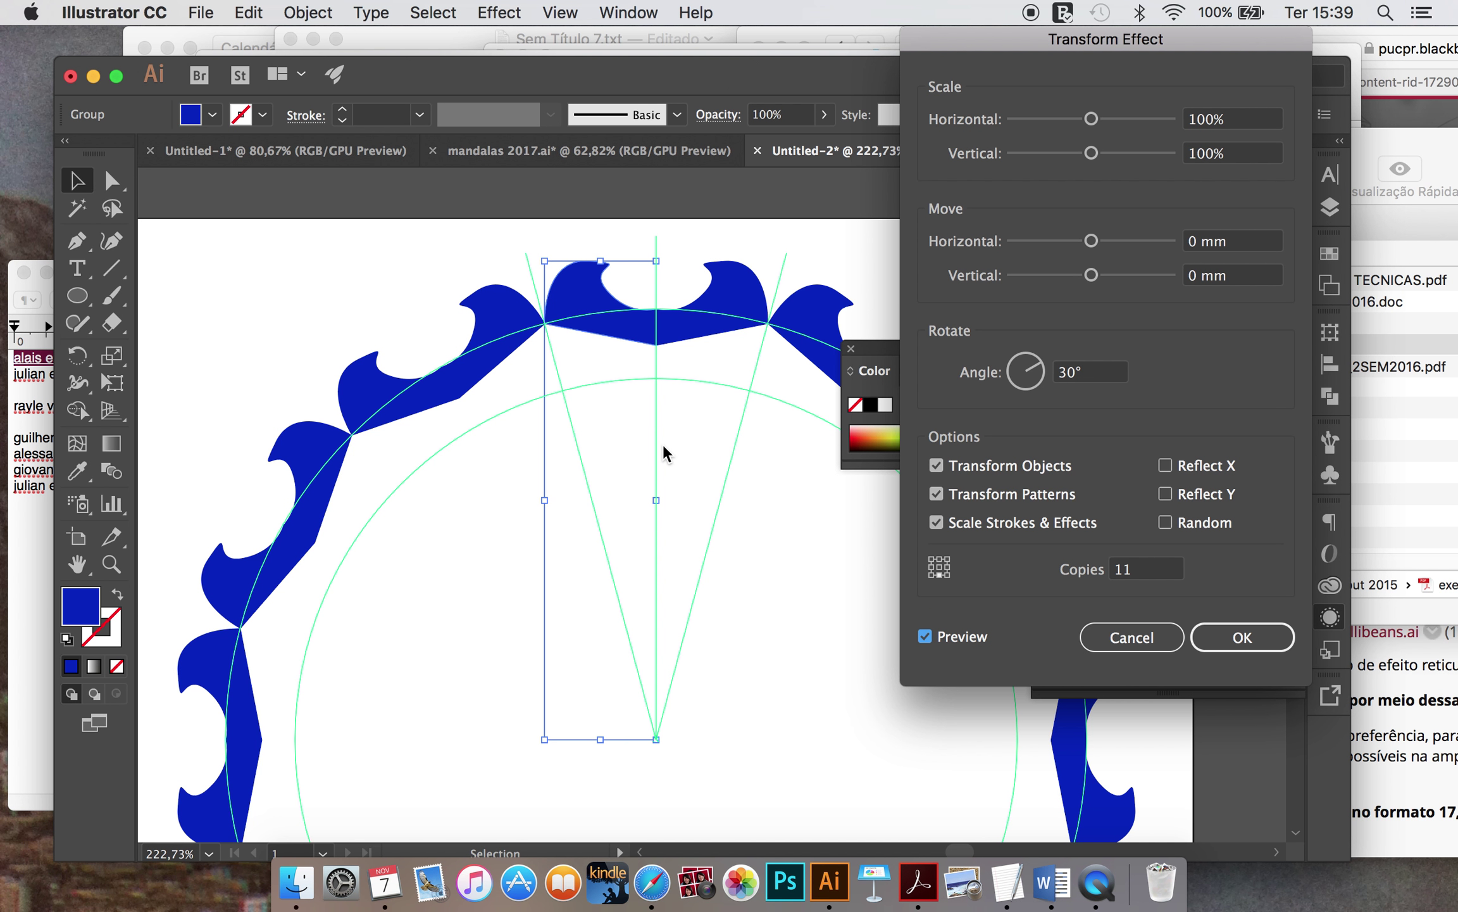
pyautogui.click(1238, 637)
pyautogui.scroll(-3, 724, 570)
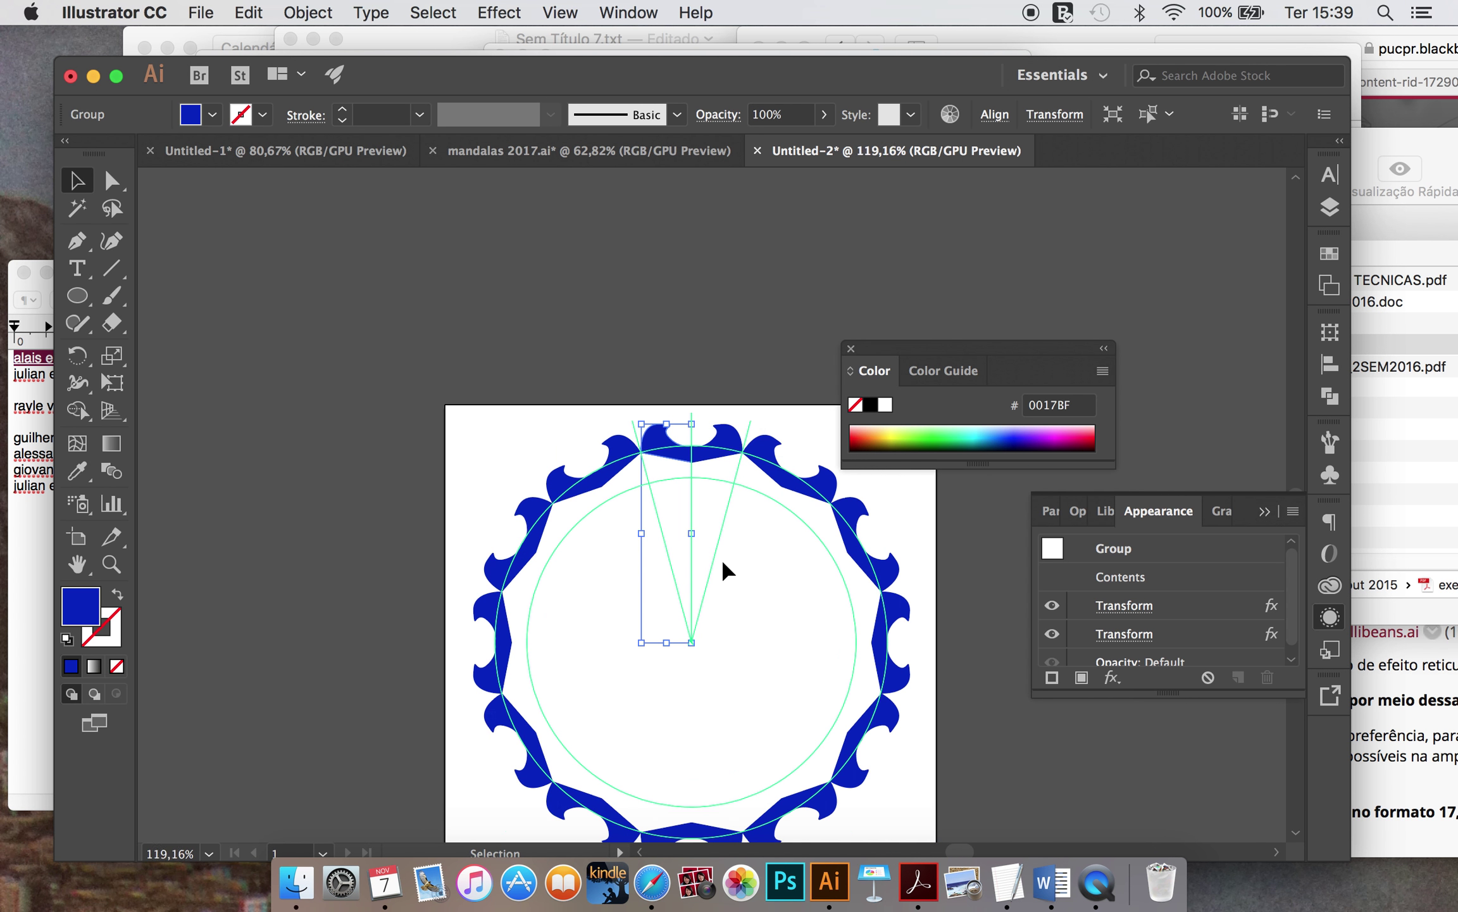
# Step: Minimize the stray document window on the left
pyautogui.scroll(-2, 725, 570)
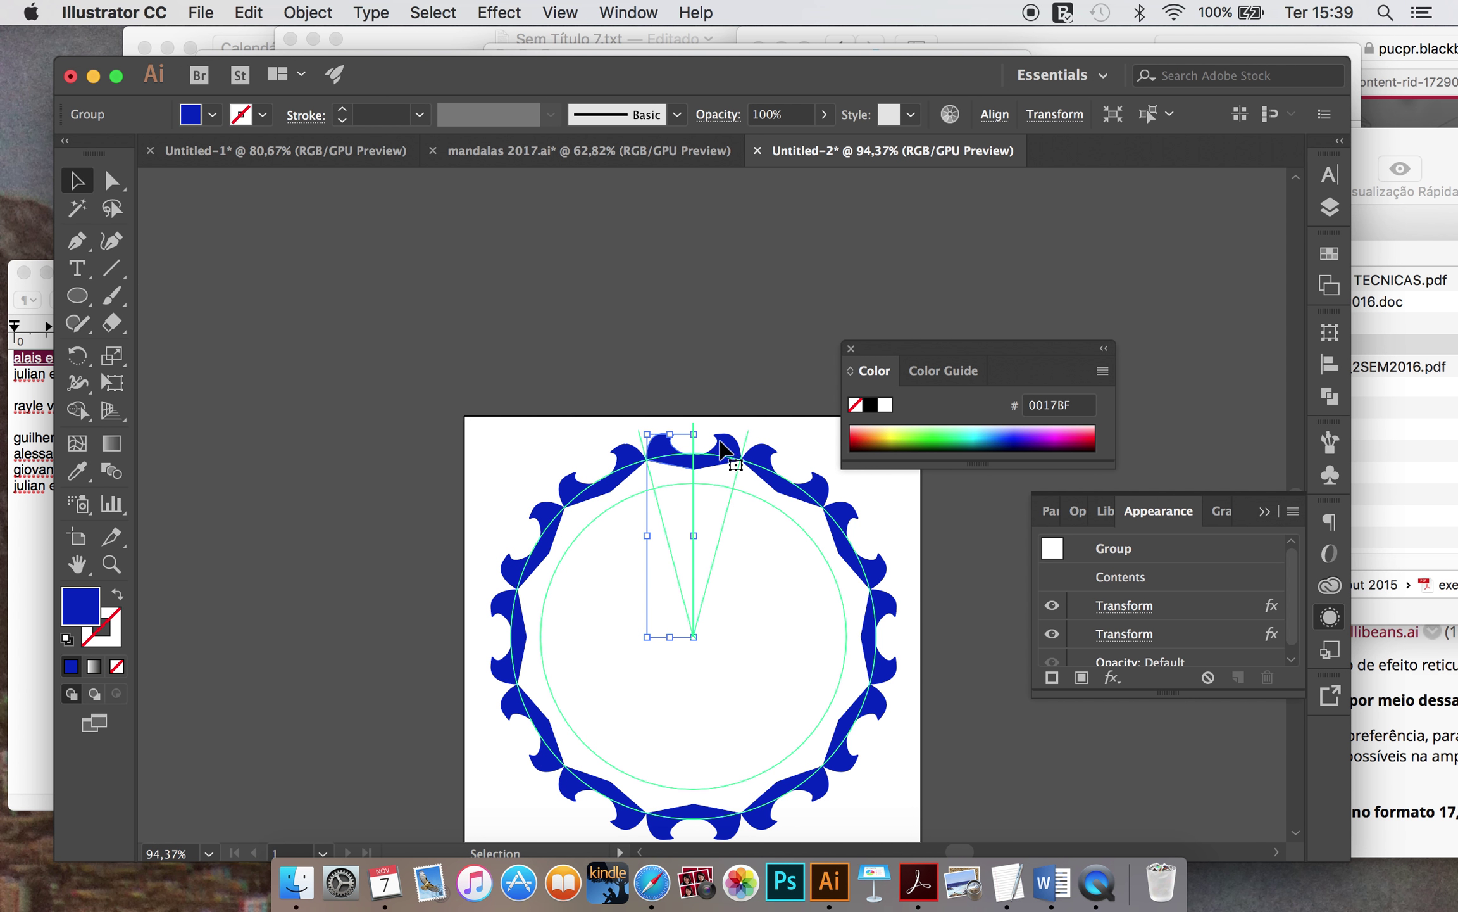
pyautogui.scroll(1, 790, 675)
pyautogui.scroll(1, 789, 669)
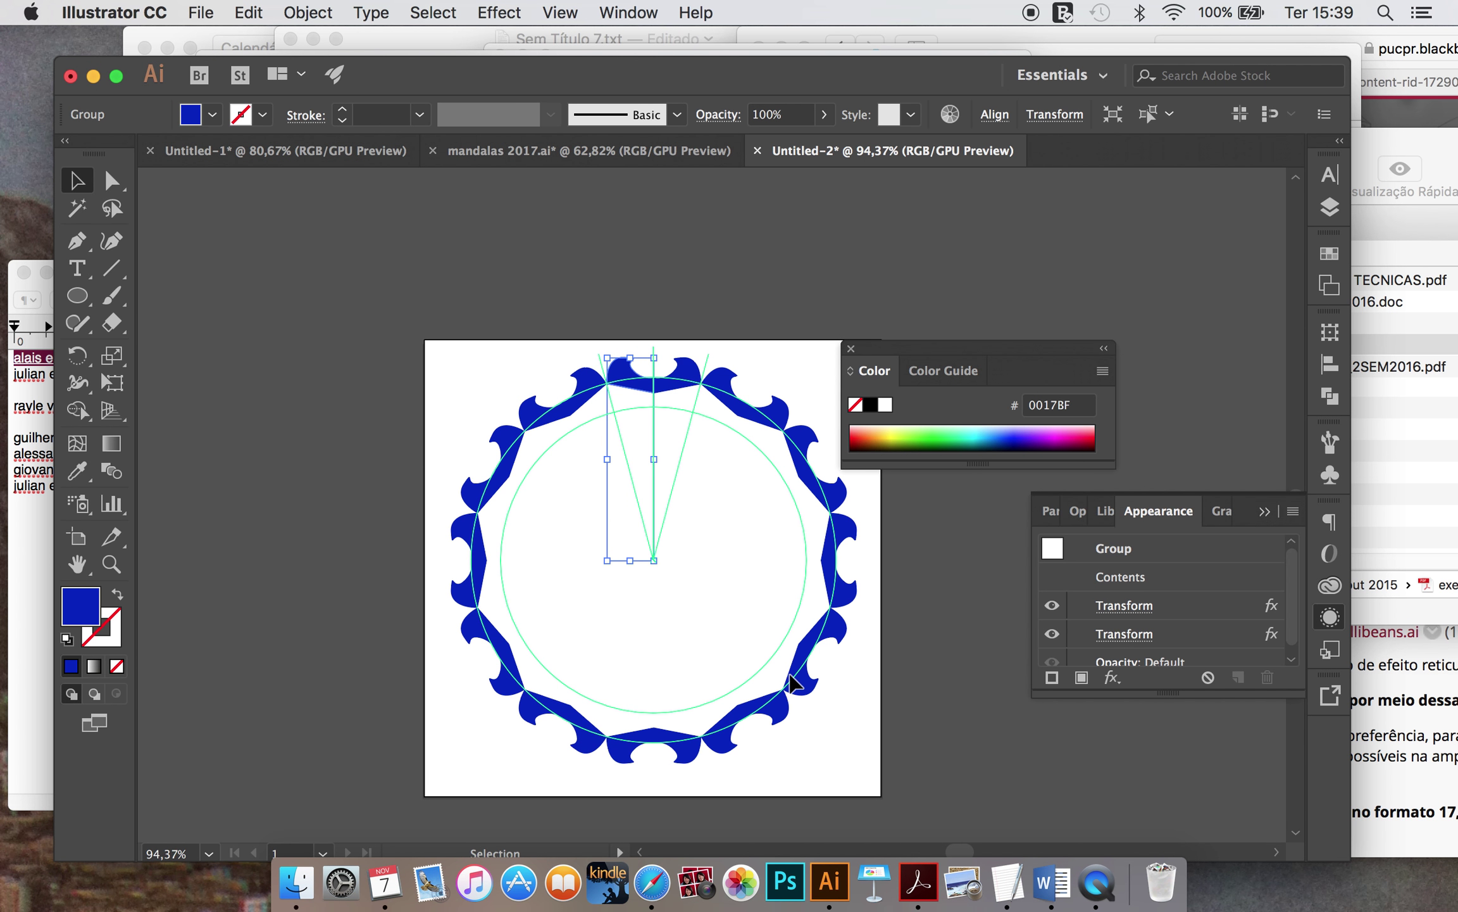
pyautogui.scroll(1, 788, 668)
pyautogui.scroll(1, 788, 668)
pyautogui.scroll(-1, 788, 668)
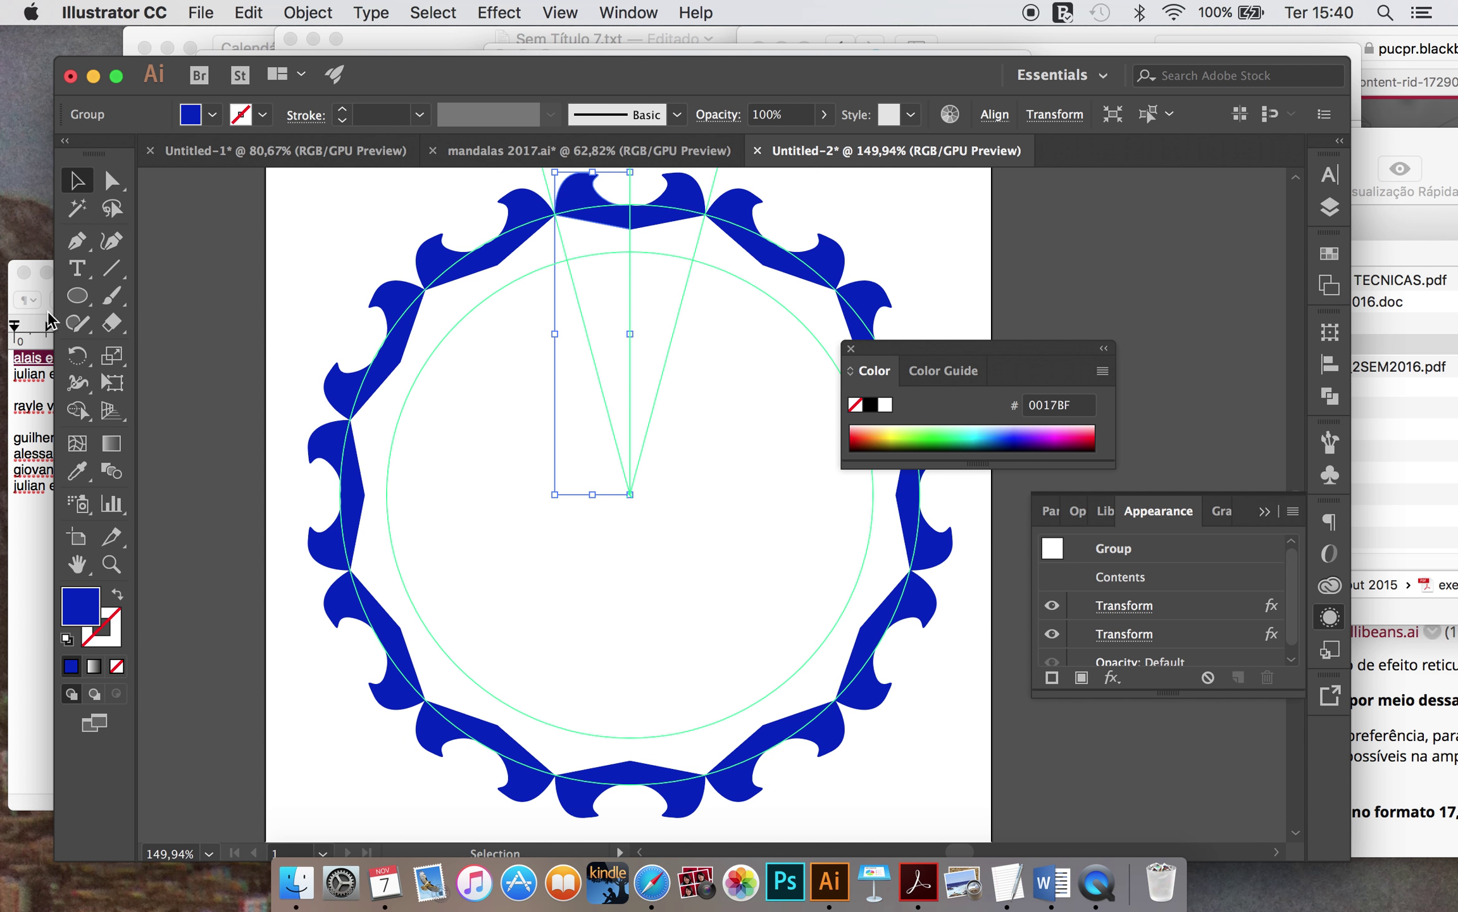
pyautogui.click(45, 272)
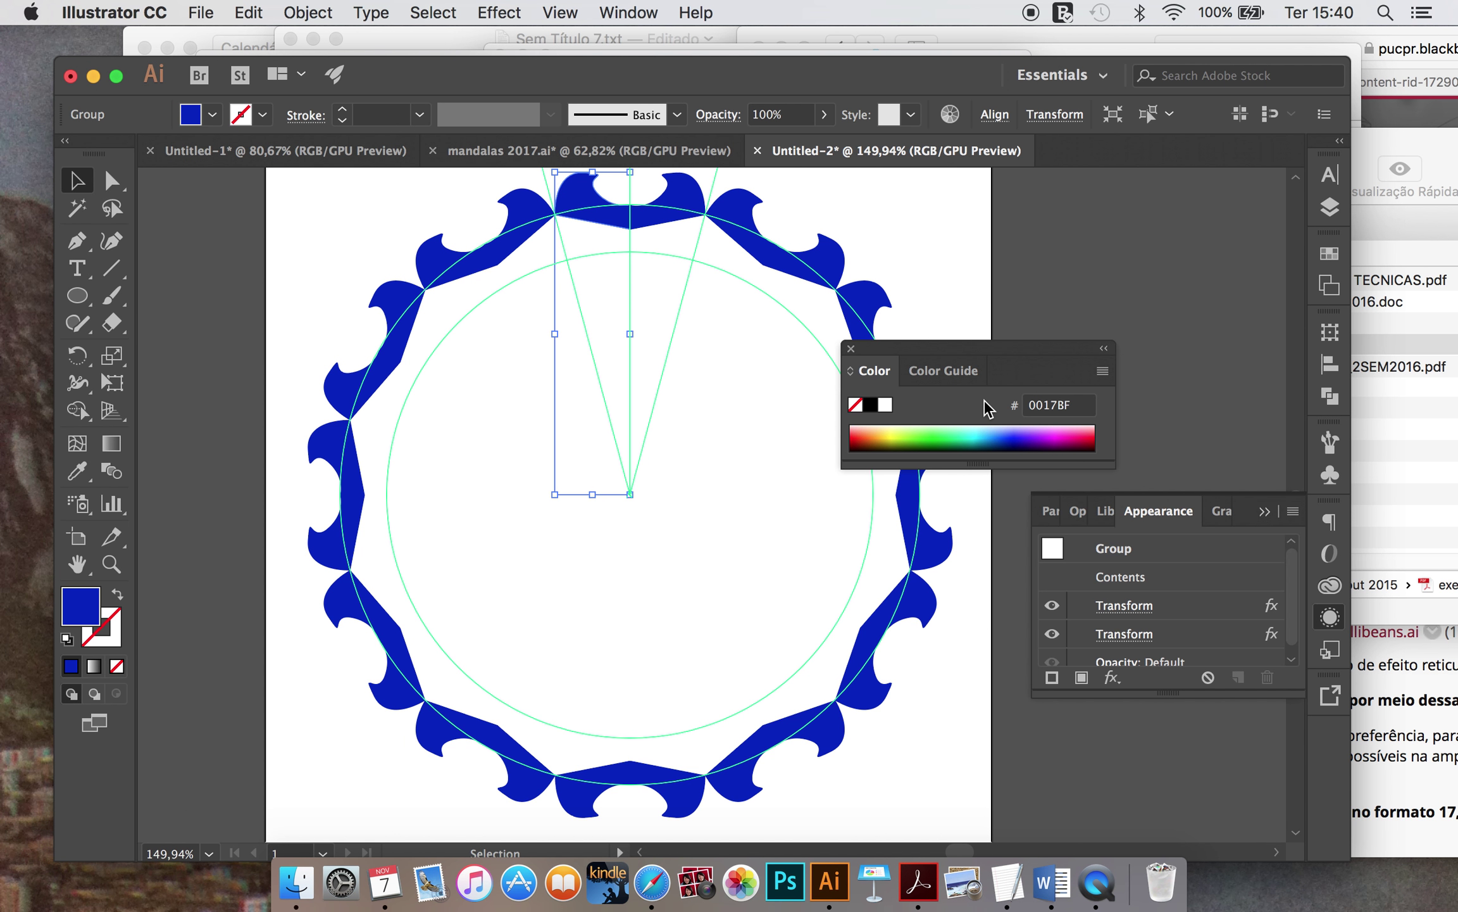
# Step: Start a third Transform effect, accepting the apply-another-instance alert
pyautogui.click(1113, 679)
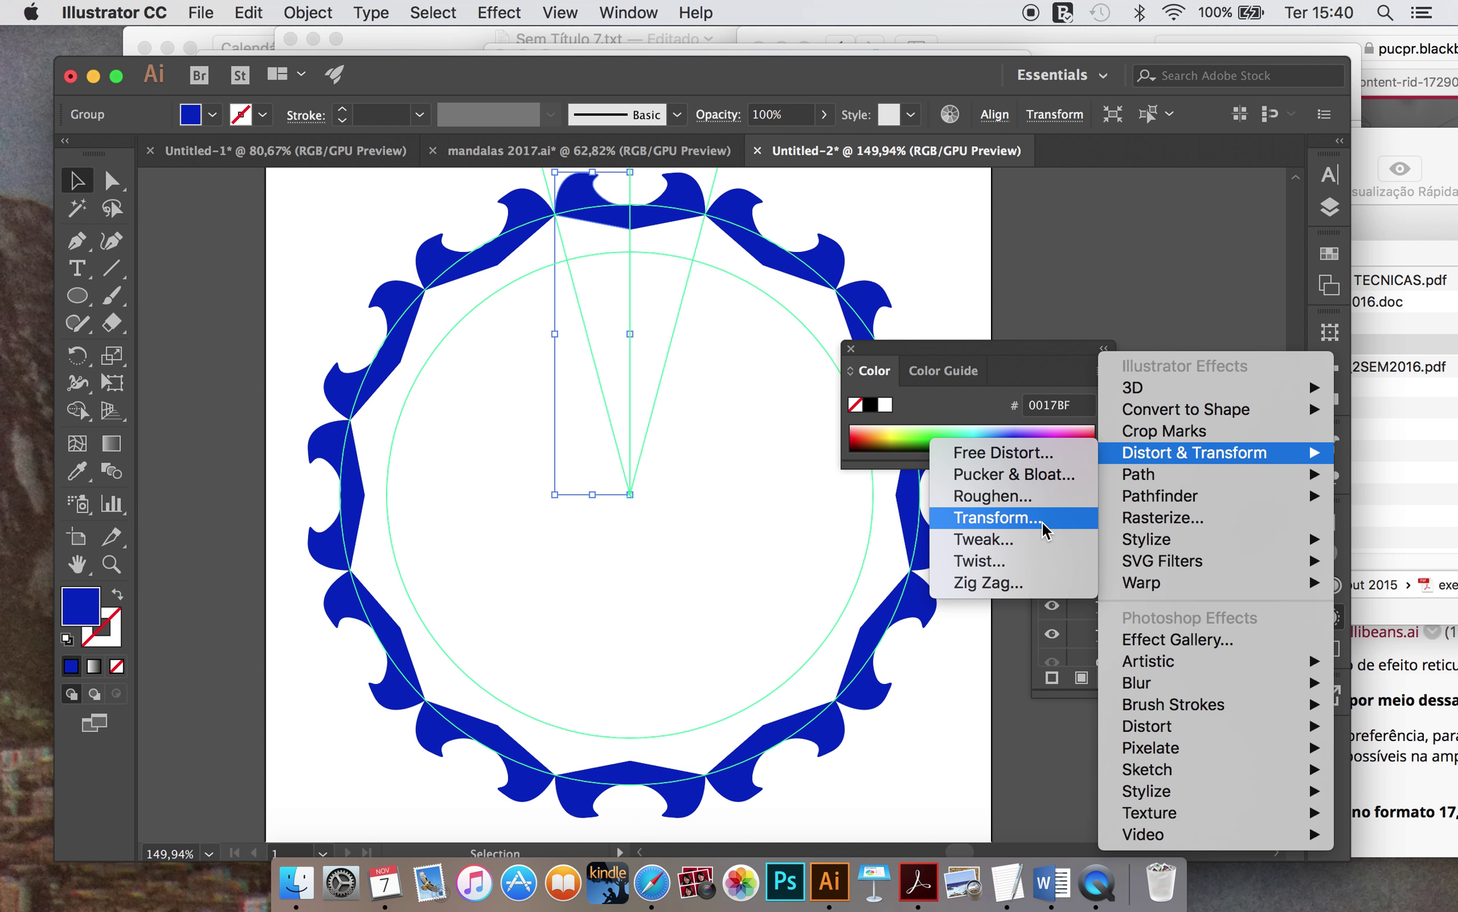
pyautogui.click(1203, 225)
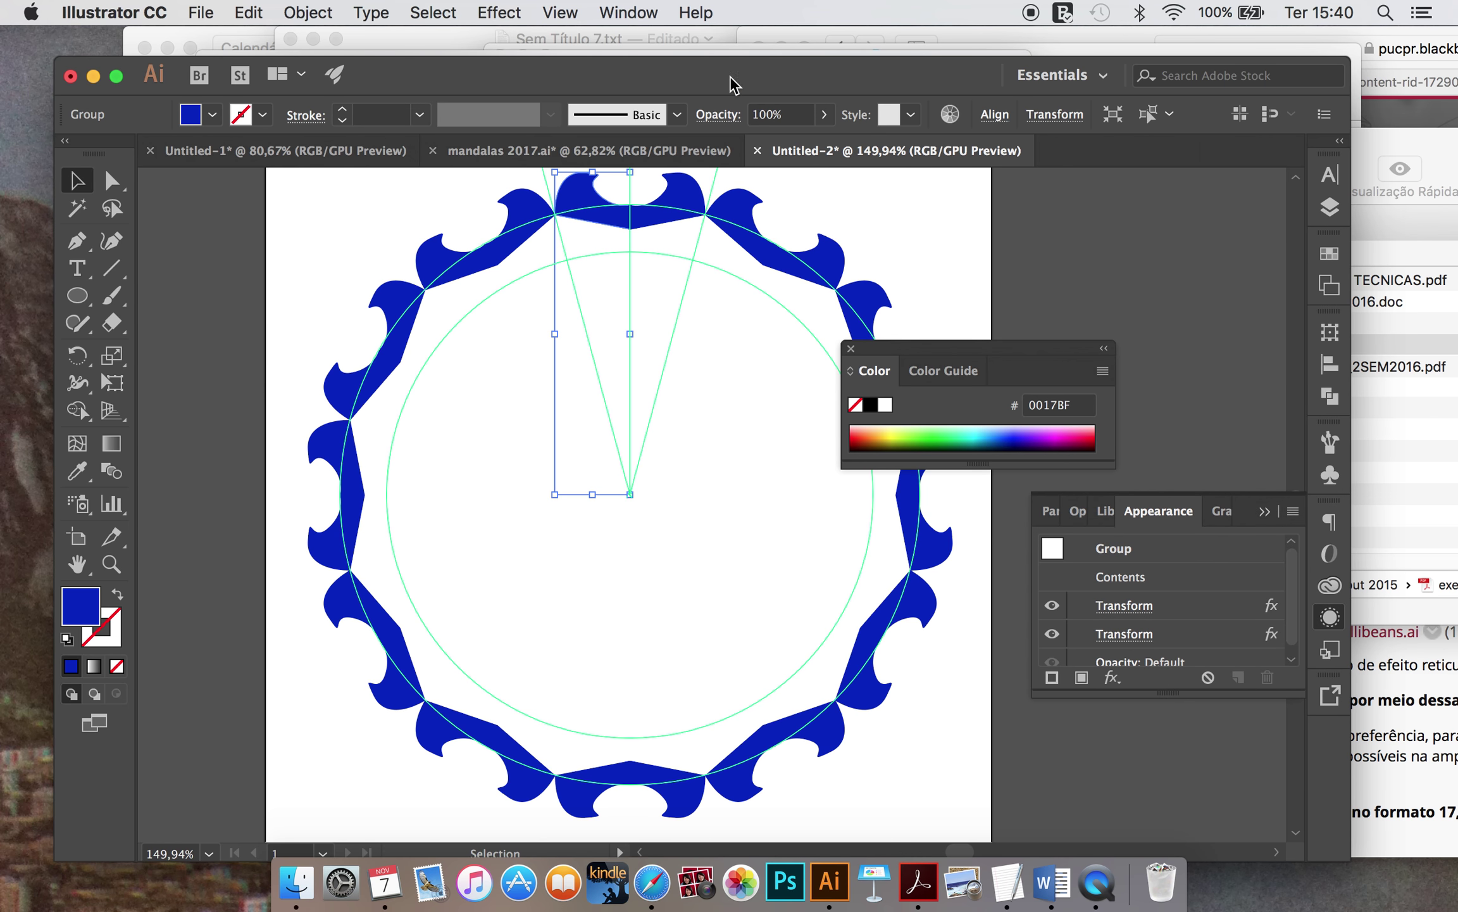
pyautogui.click(510, 13)
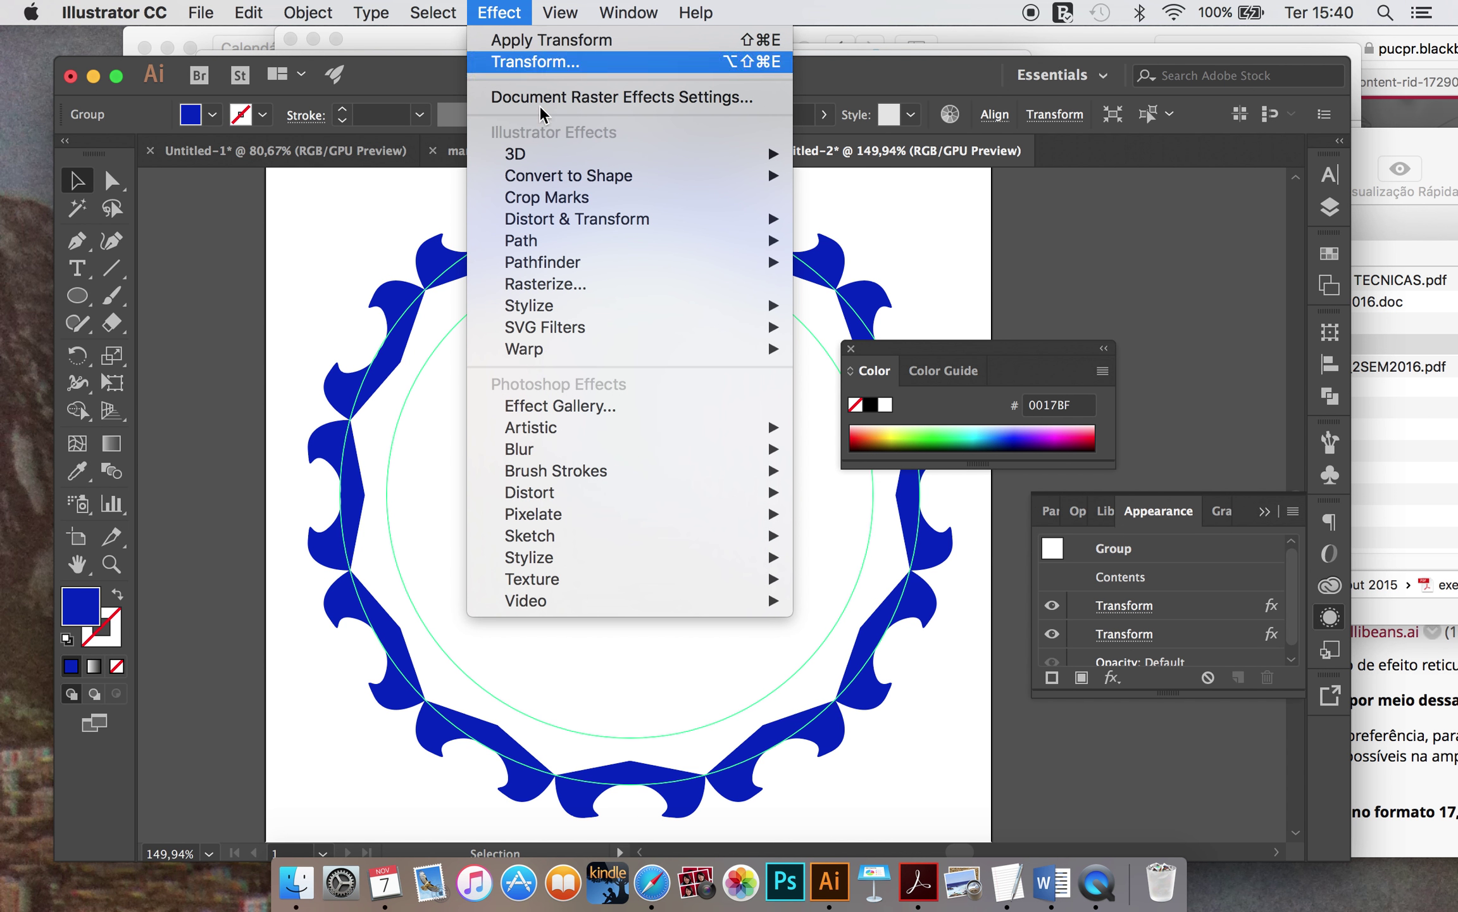
pyautogui.moveTo(577, 219)
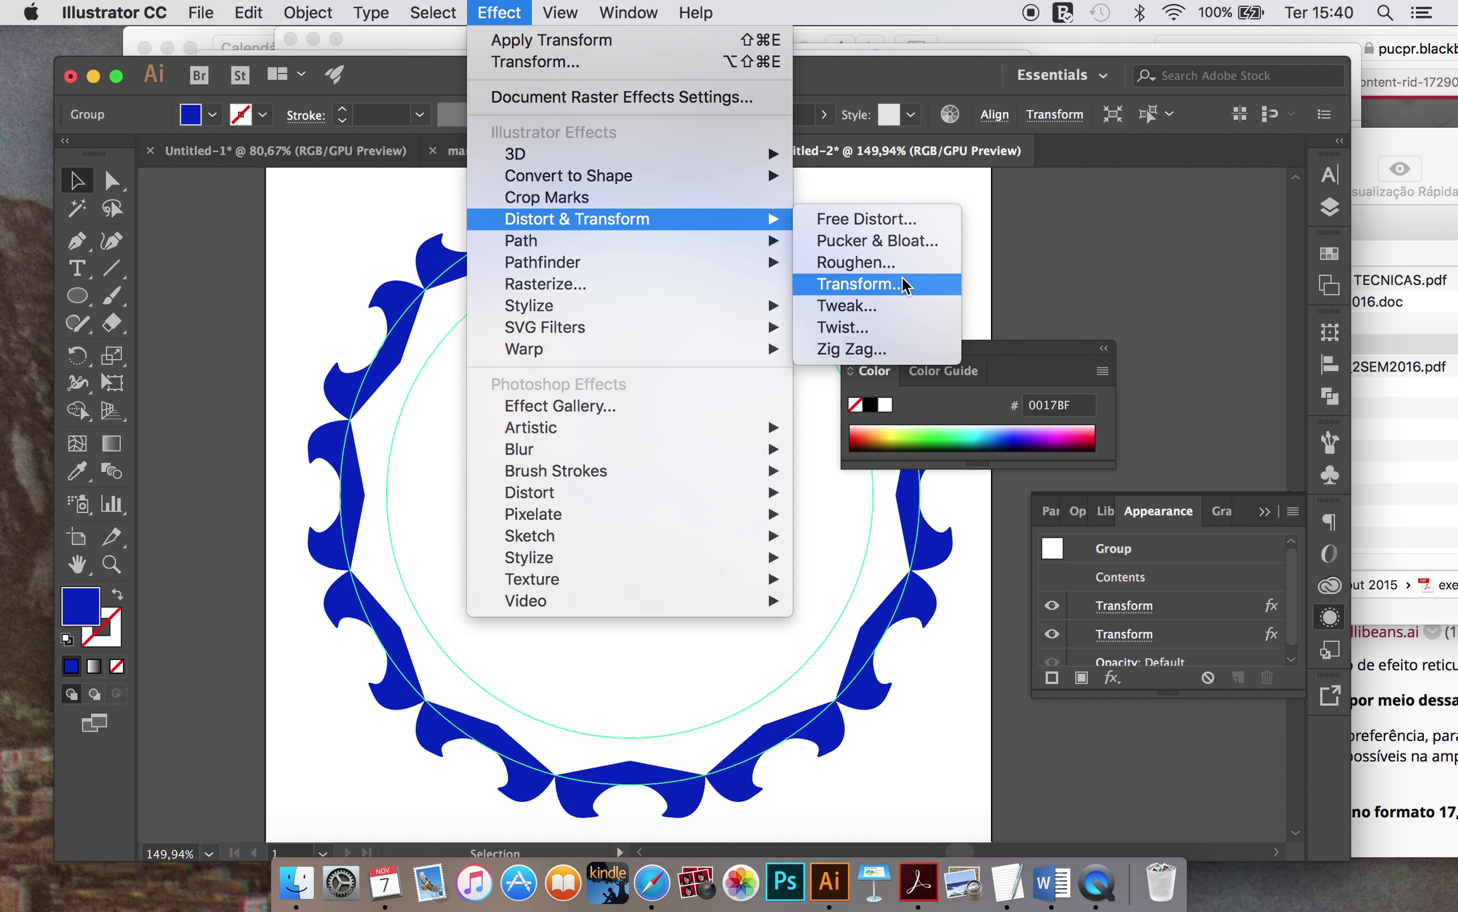
pyautogui.click(906, 285)
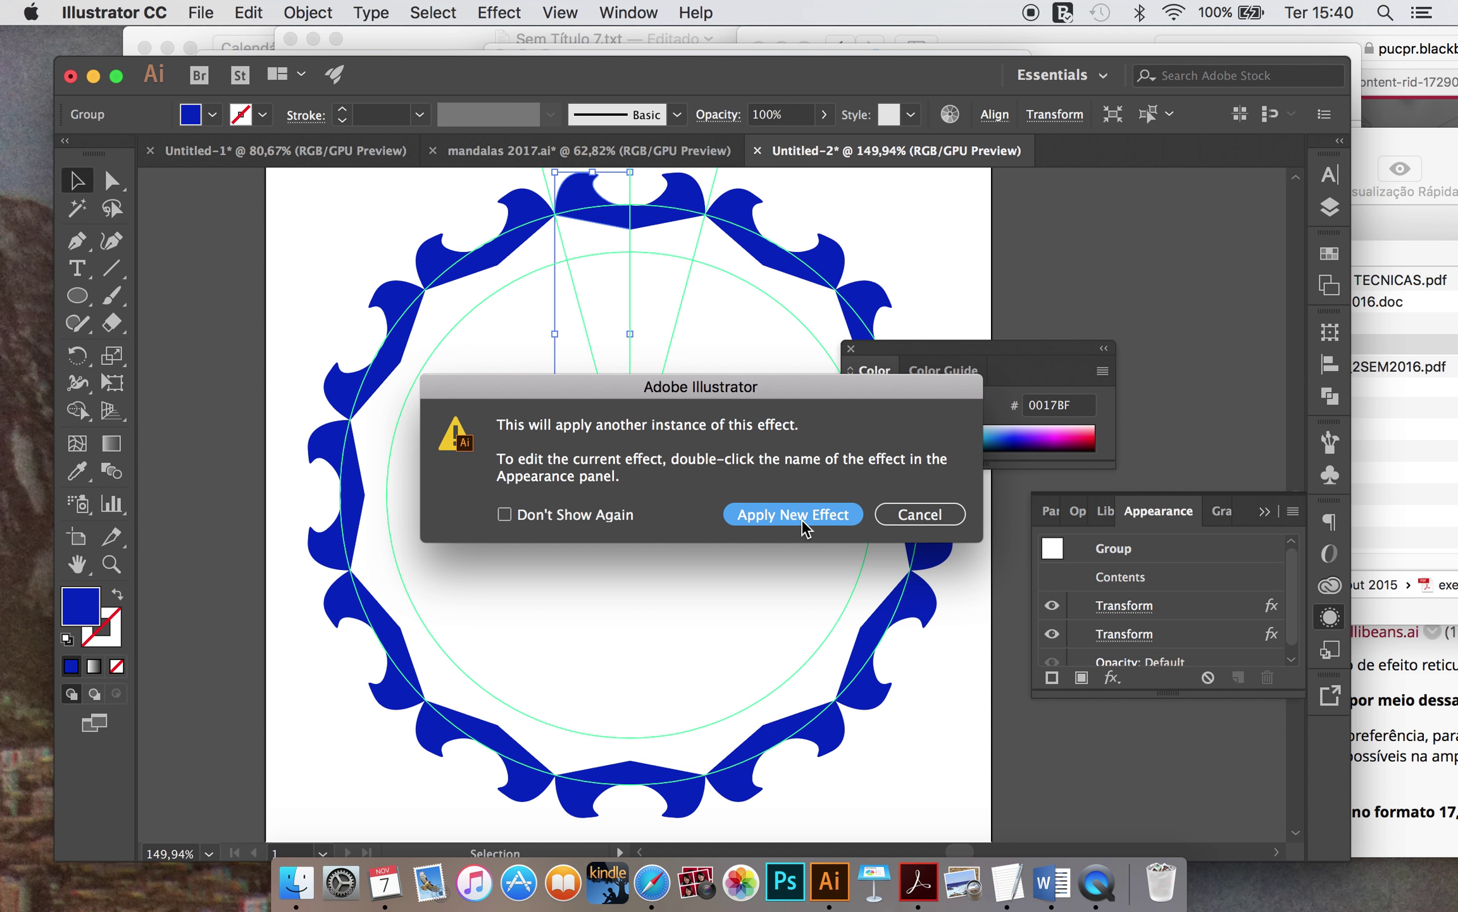
pyautogui.click(803, 527)
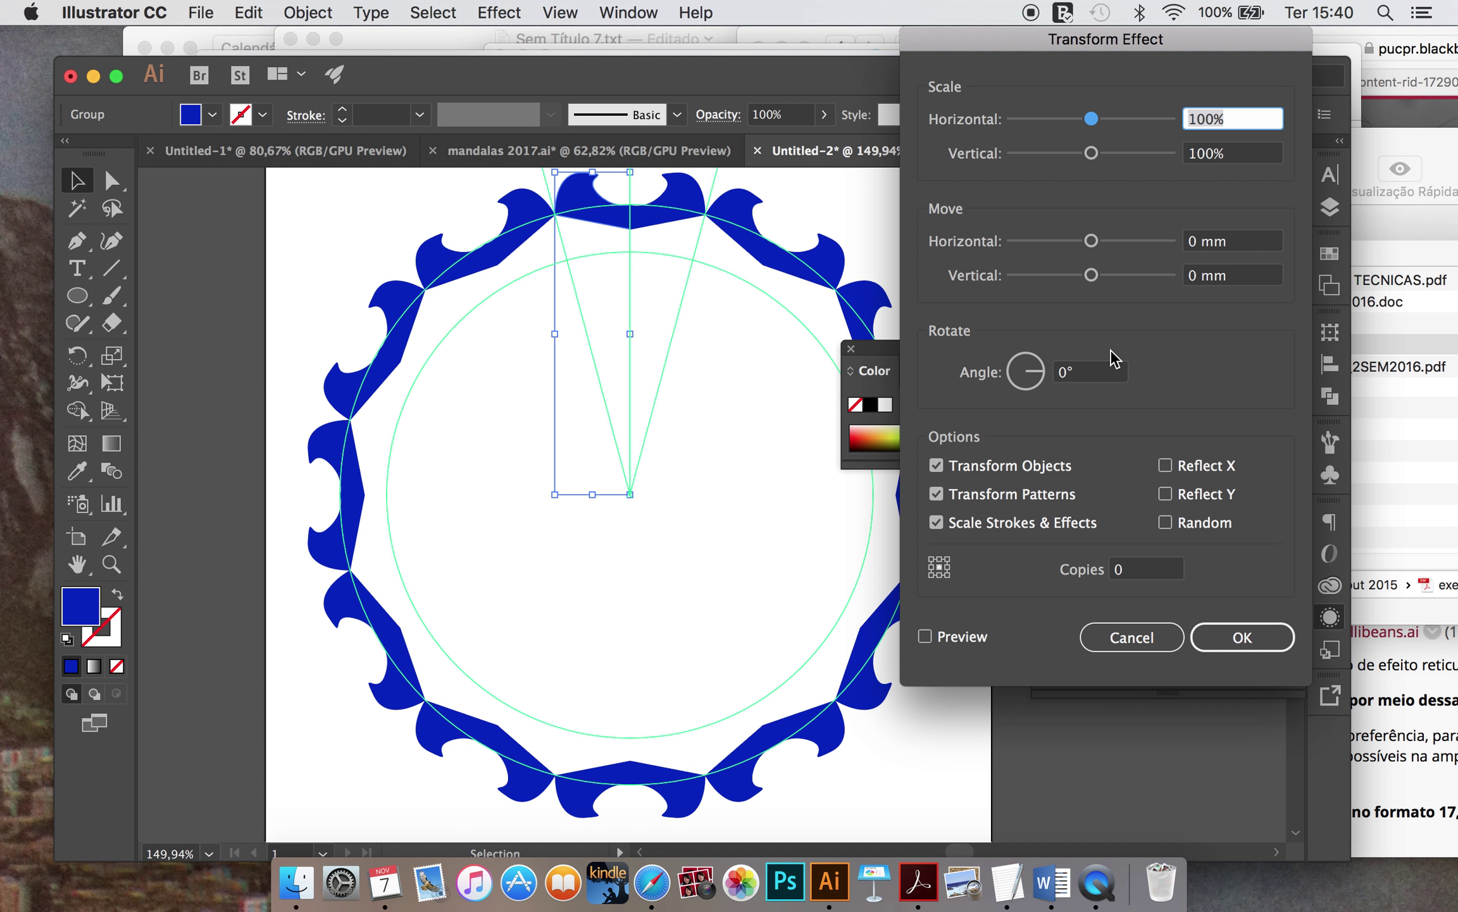
# Step: Set horizontal and vertical scale to 80% and preview with 1 copy
pyautogui.write('80')
pyautogui.click(1233, 147)
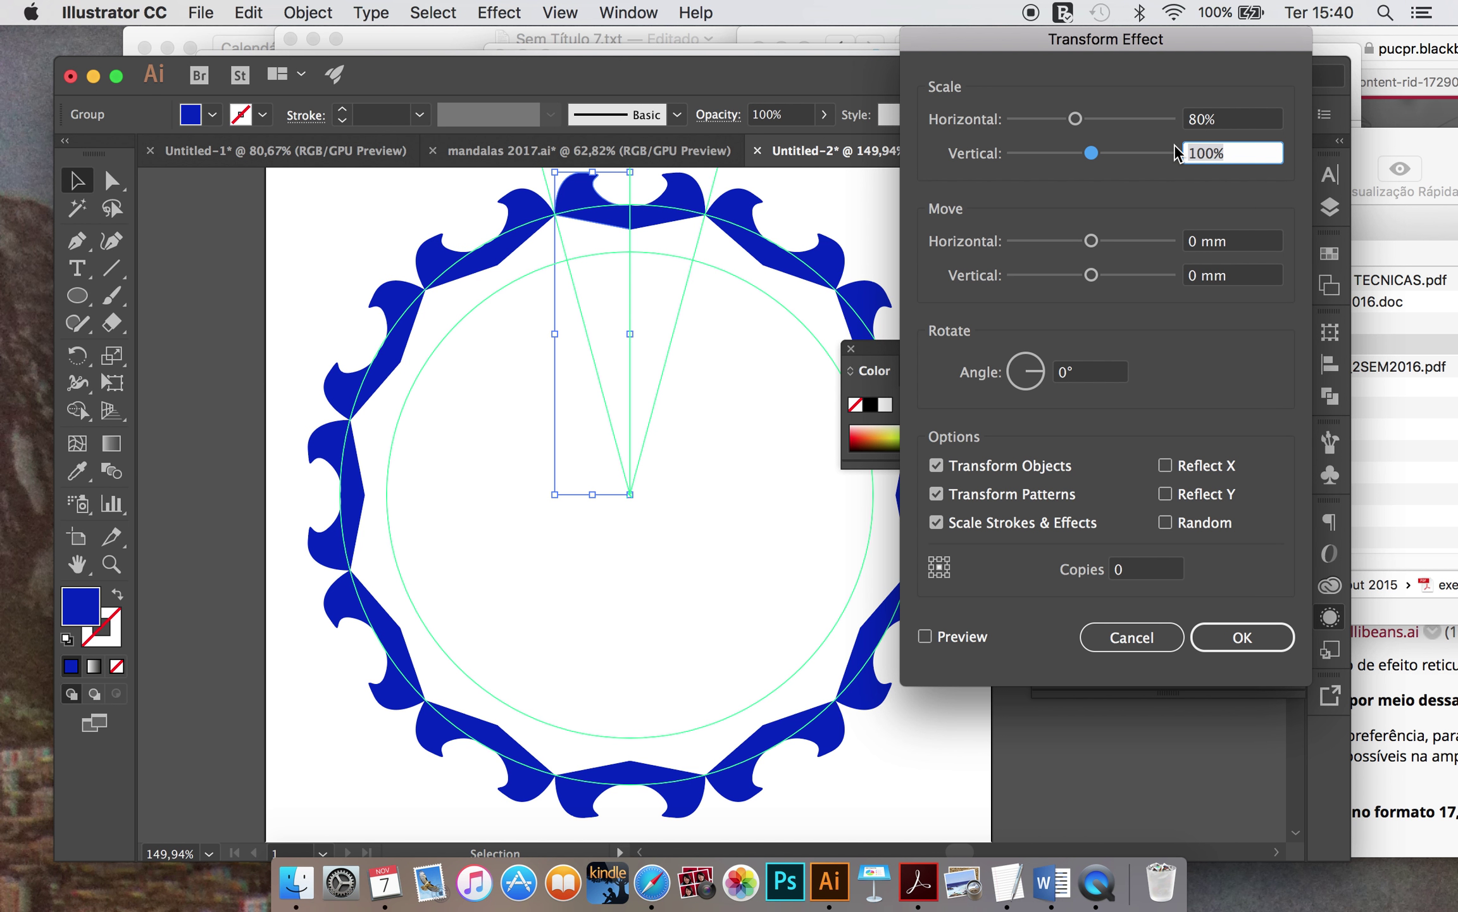
pyautogui.write('80')
pyautogui.click(968, 635)
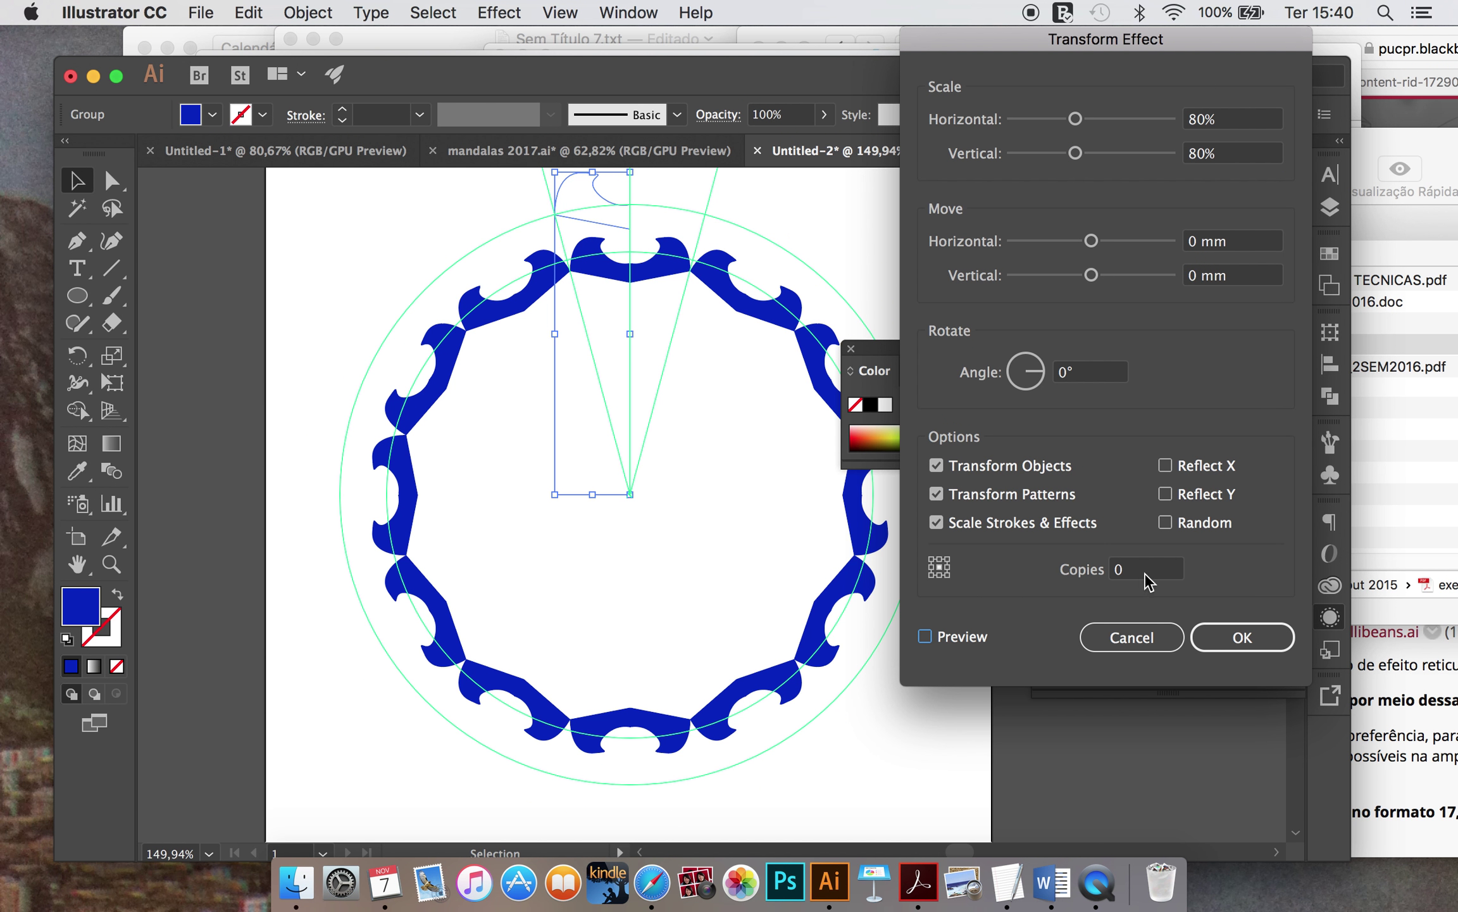
pyautogui.click(1147, 569)
pyautogui.write('1')
pyautogui.click(975, 639)
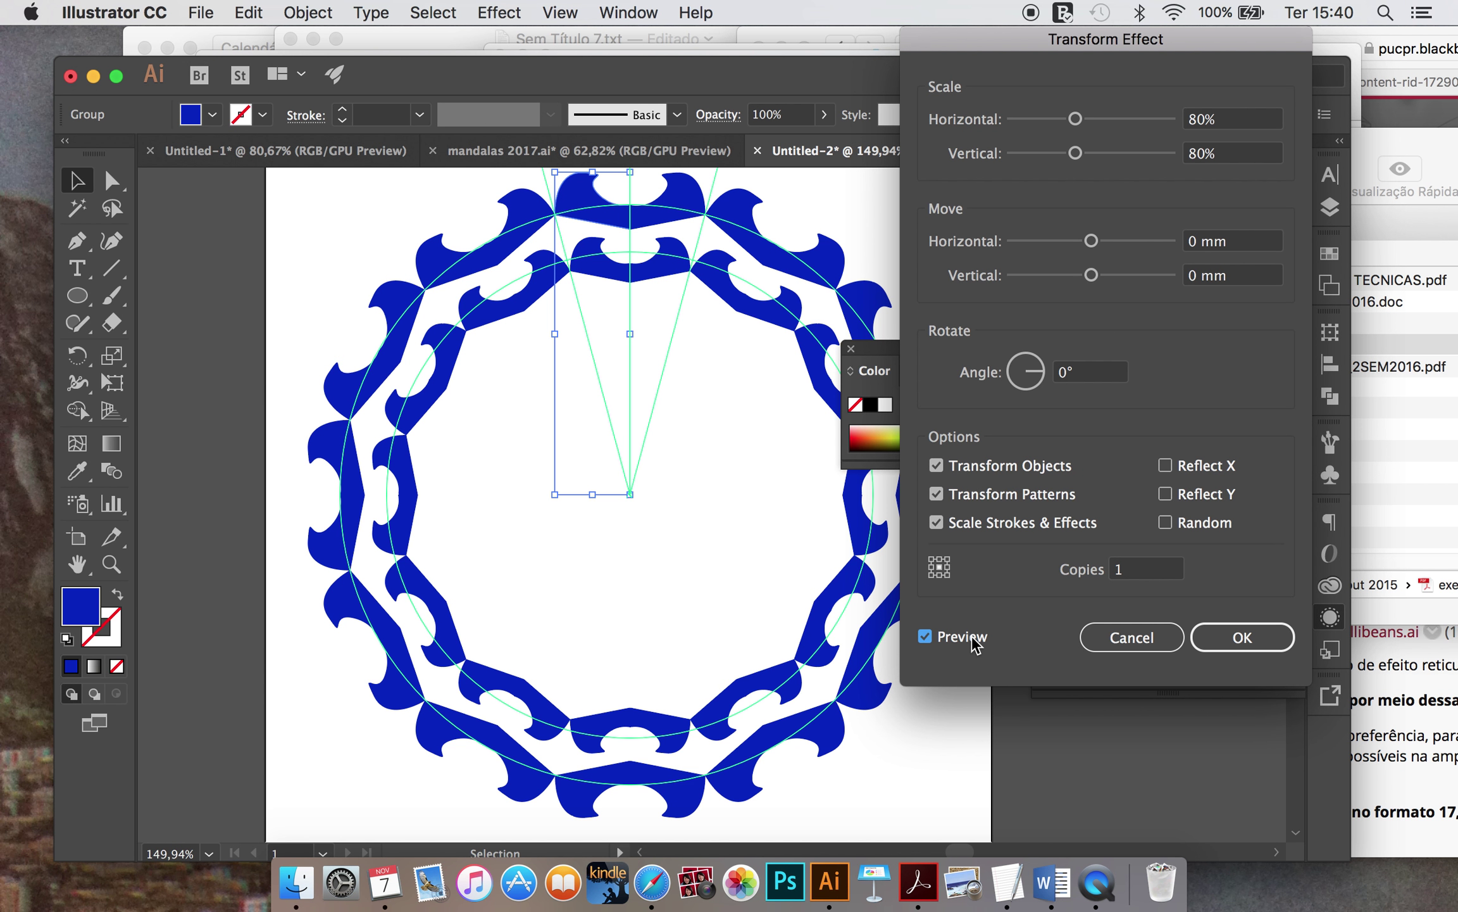
# Step: Try 85% and then 90% for the horizontal and vertical scale
pyautogui.click(1233, 121)
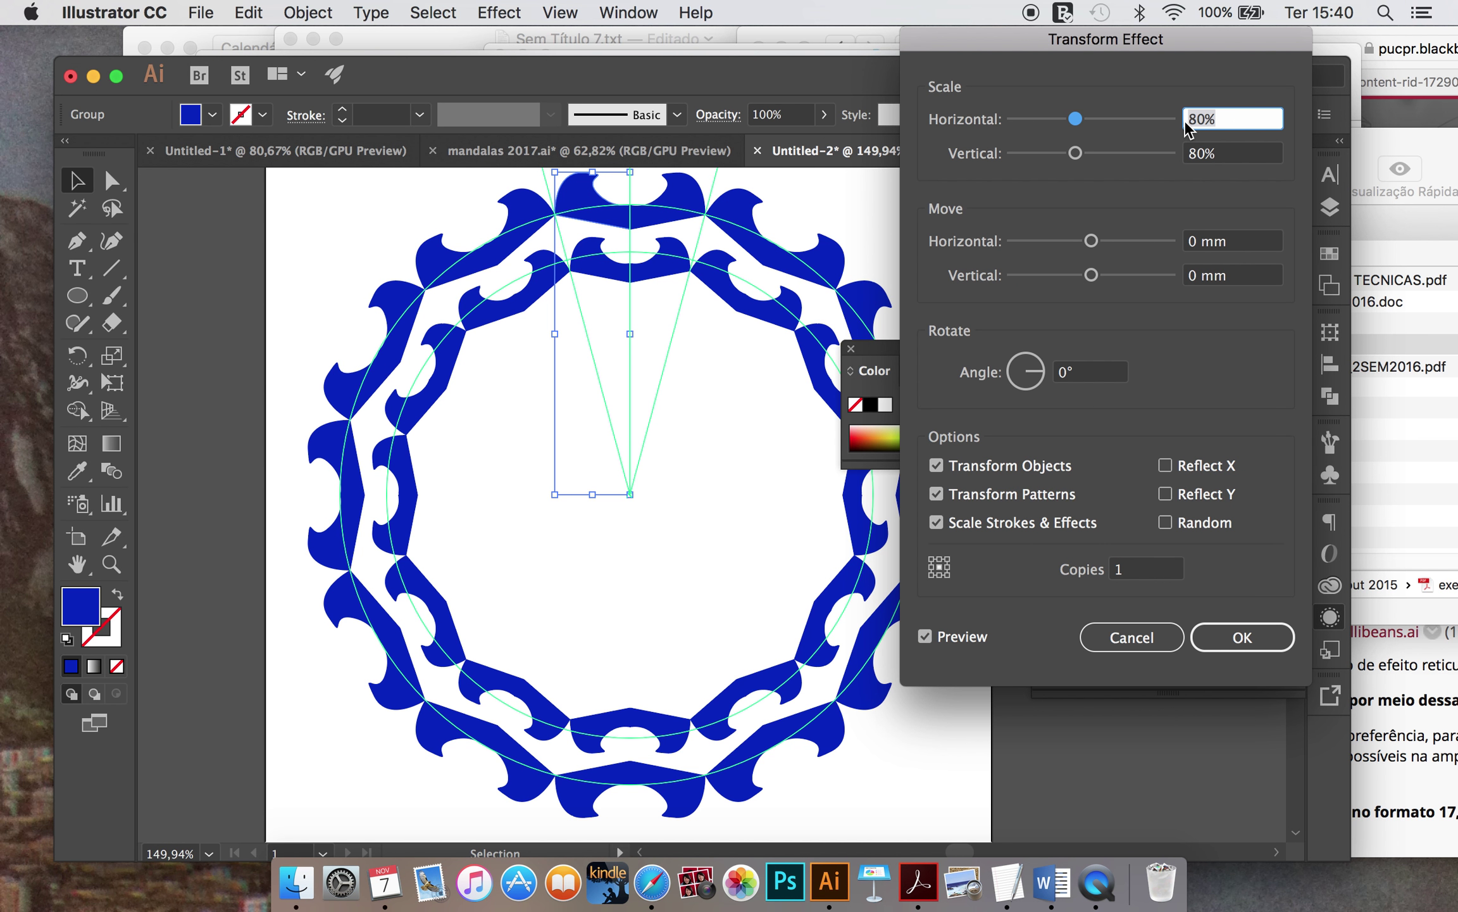
pyautogui.write('85')
pyautogui.press('Tab')
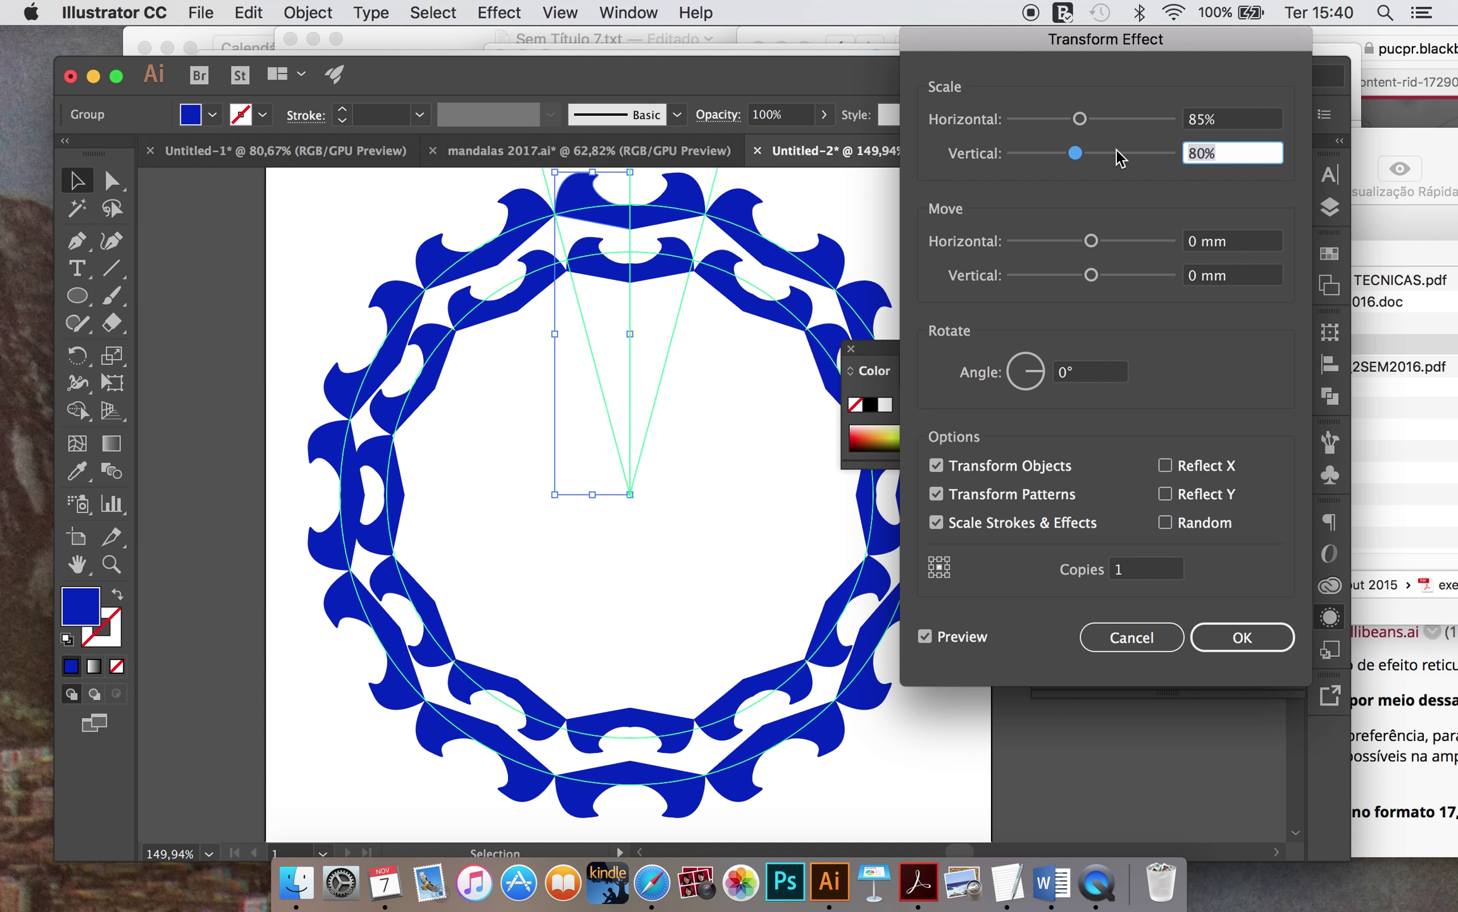
pyautogui.write('85')
pyautogui.click(1263, 121)
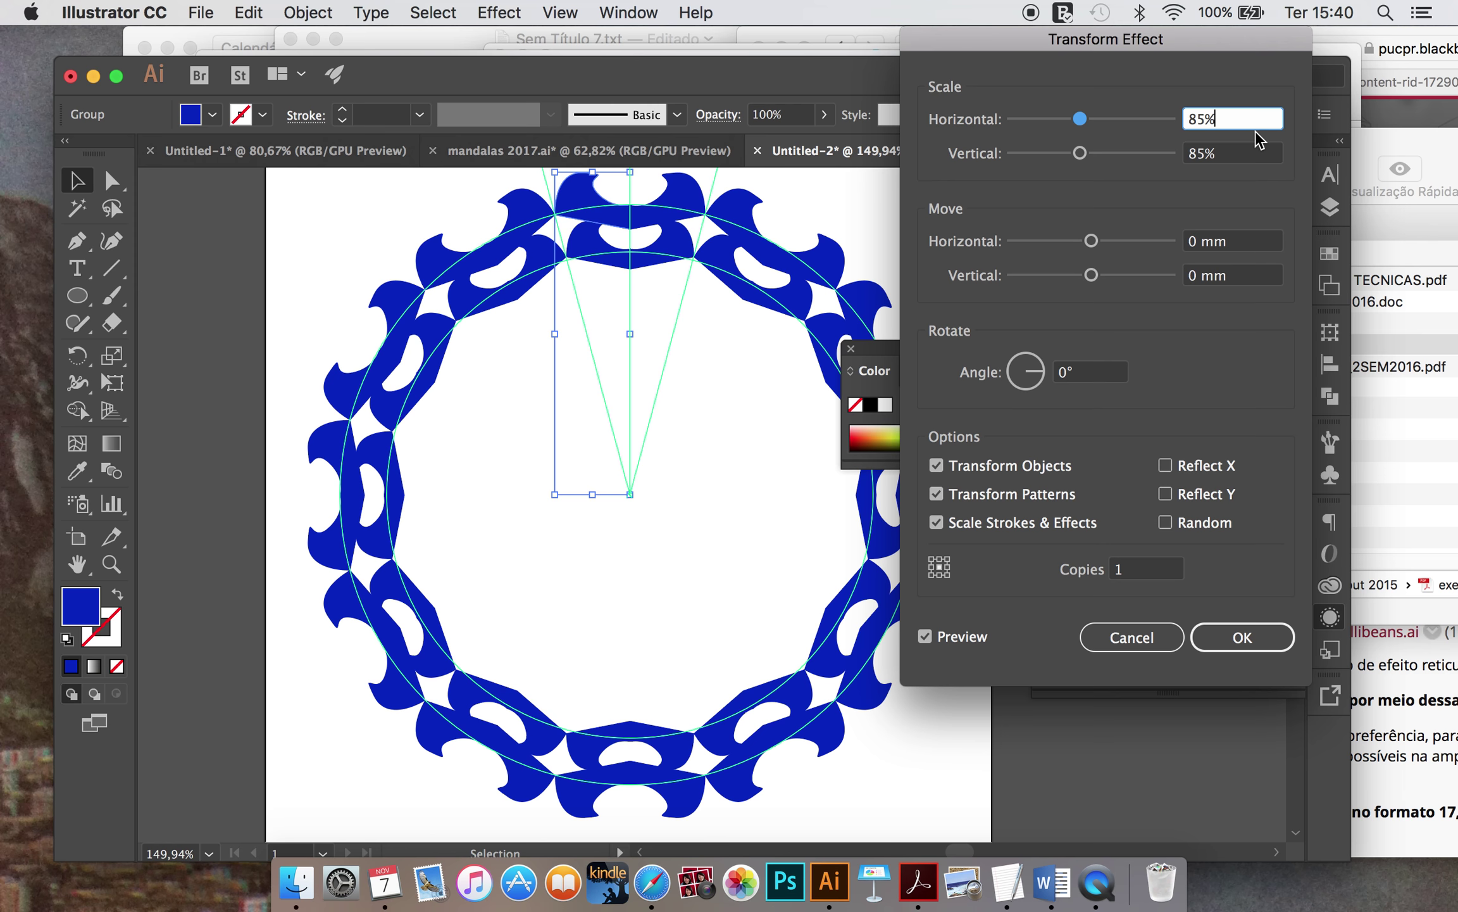
pyautogui.moveTo(1257, 120); pyautogui.dragTo(1102, 119)
pyautogui.write('90')
pyautogui.press('Tab')
pyautogui.write('90')
# Step: Return the scale to 80% both ways, raise Copies to 8, and apply
pyautogui.click(1242, 121)
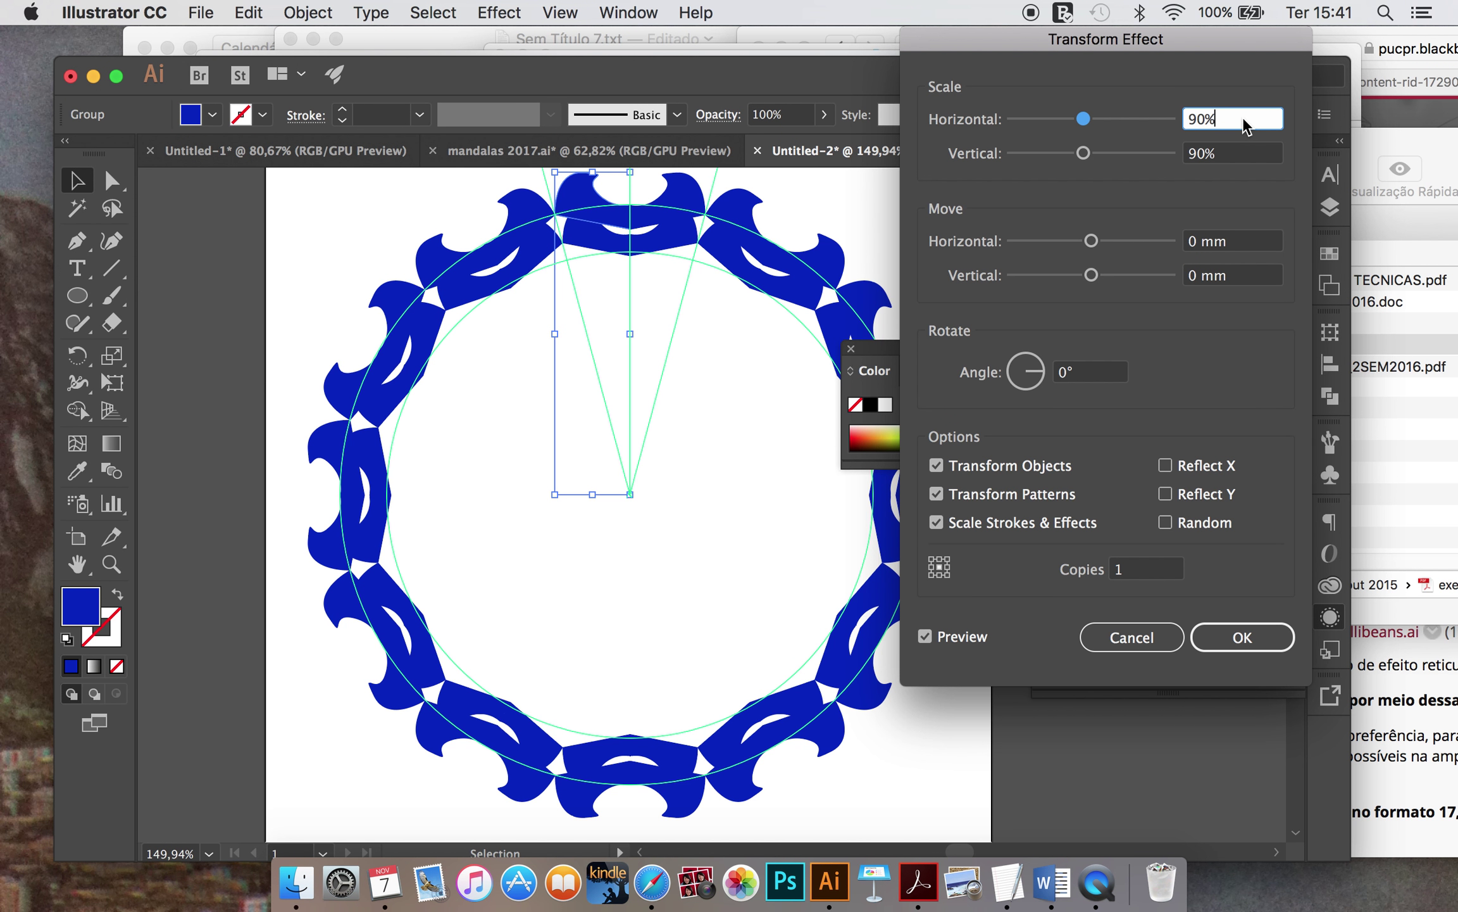
pyautogui.moveTo(1244, 124); pyautogui.dragTo(1124, 125)
pyautogui.write('80')
pyautogui.press('Tab')
pyautogui.write('80')
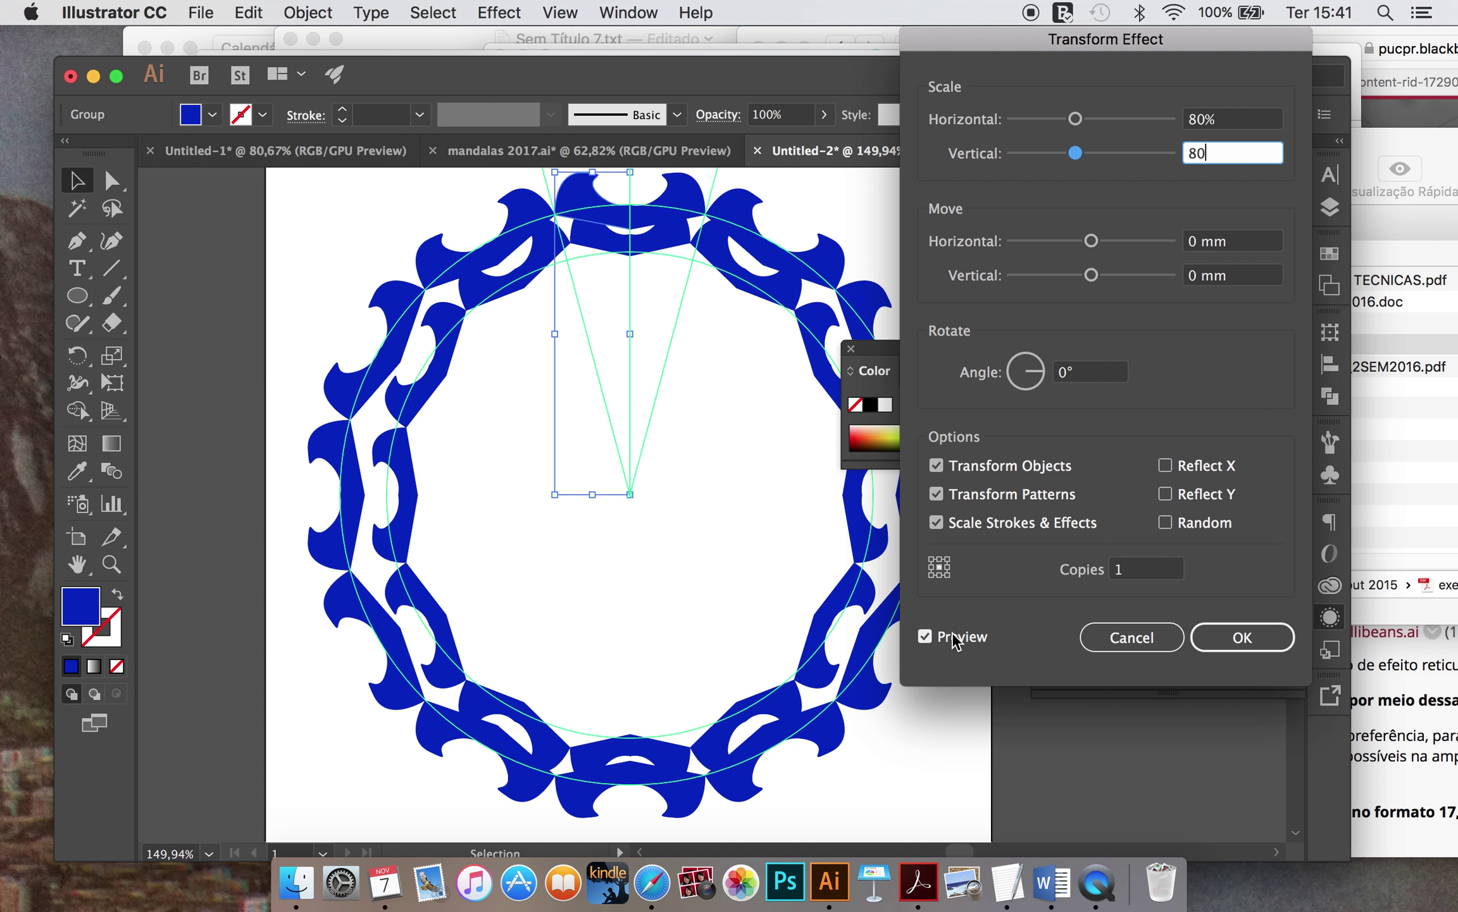
pyautogui.click(1147, 573)
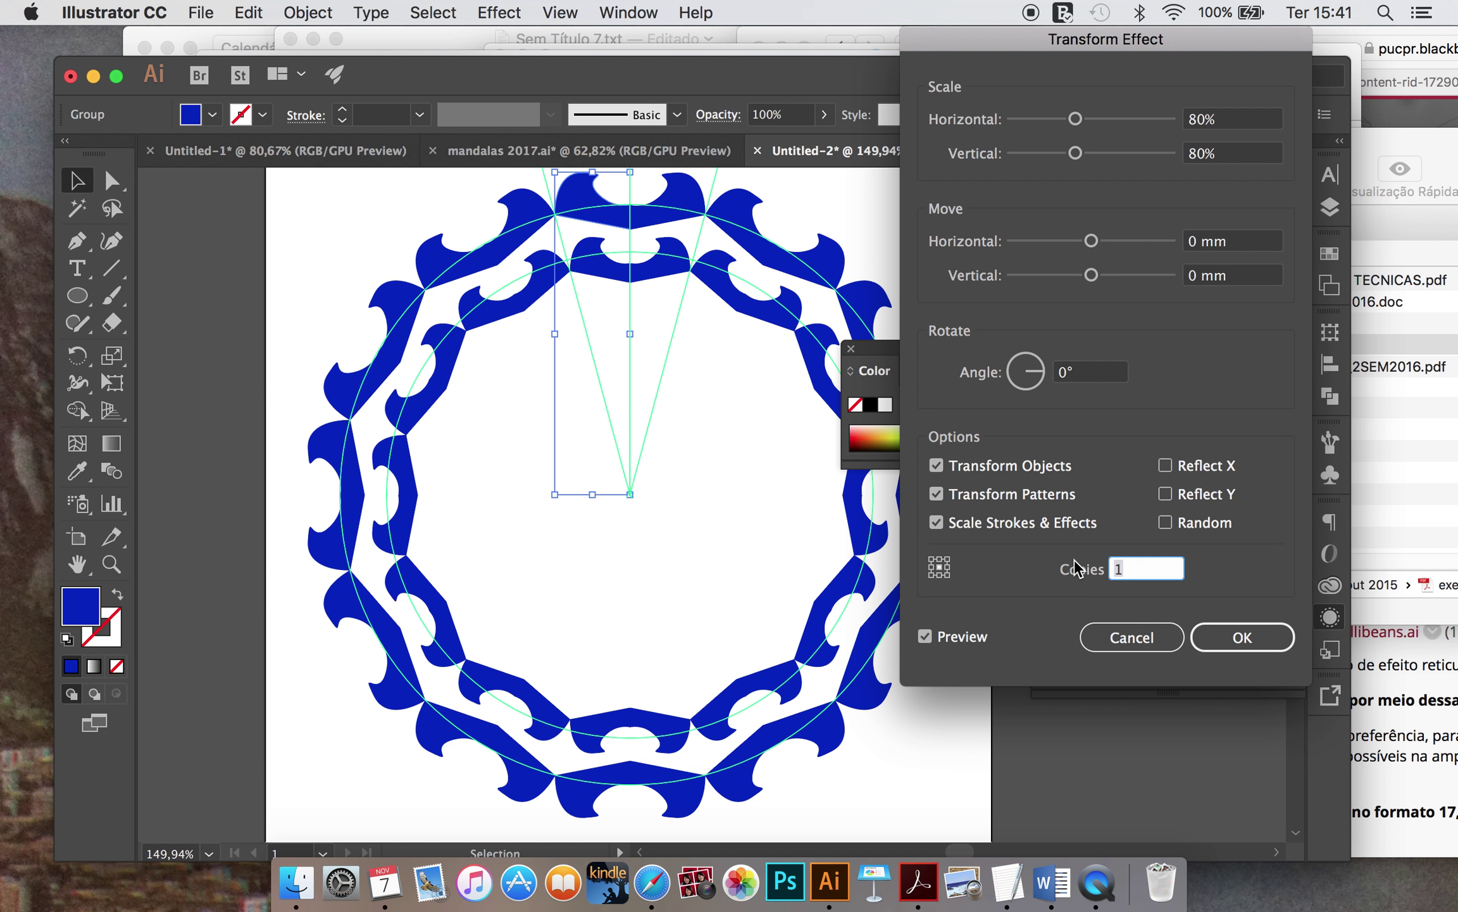
pyautogui.press('Up')
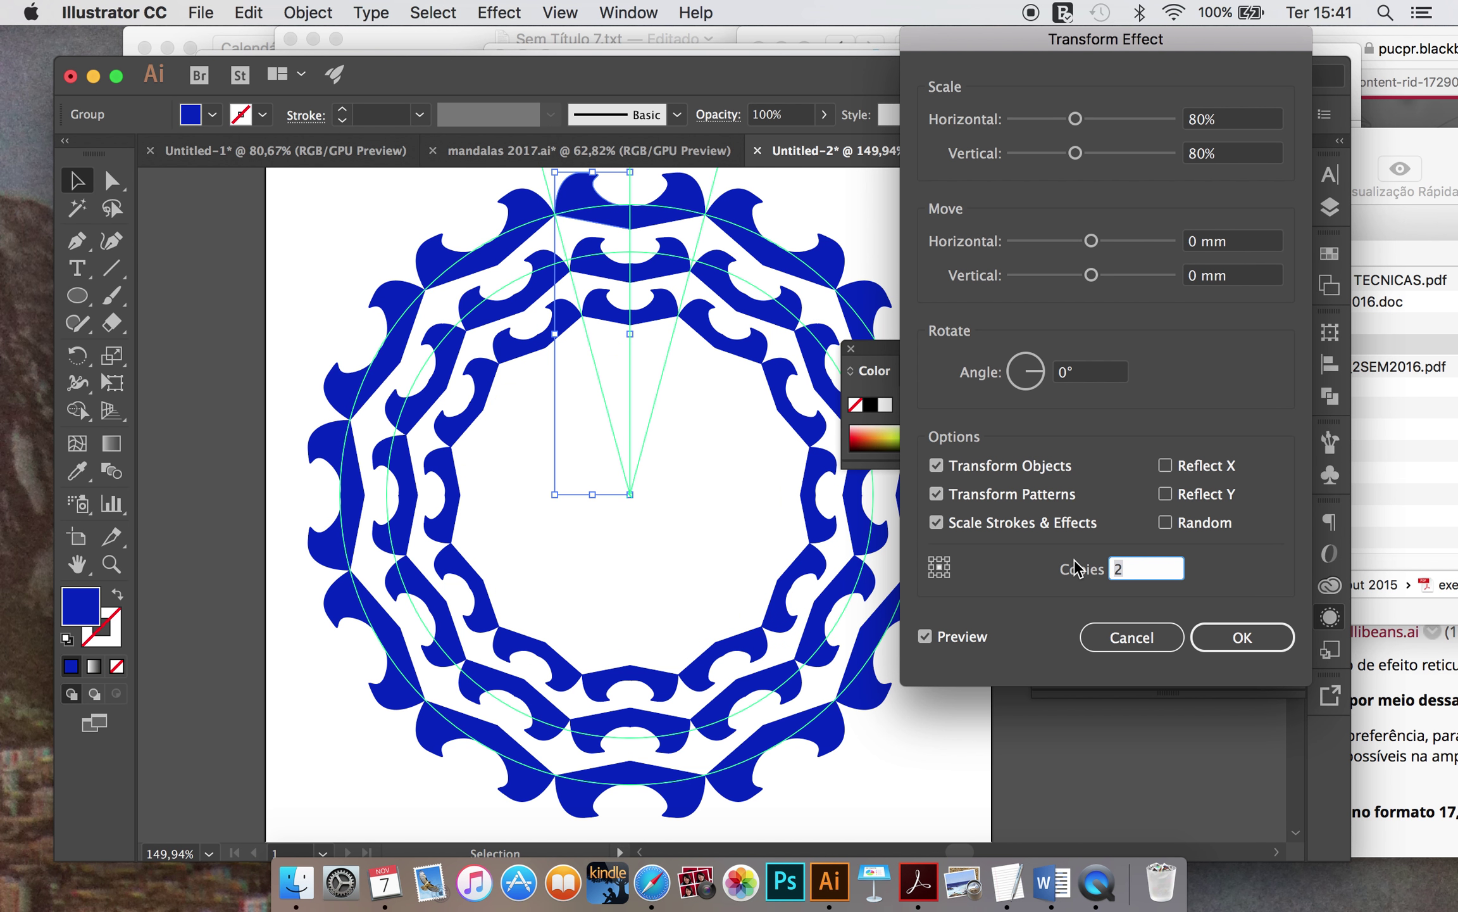
pyautogui.press('Up')
pyautogui.press('Up')
pyautogui.press('Up')
pyautogui.press('Up')
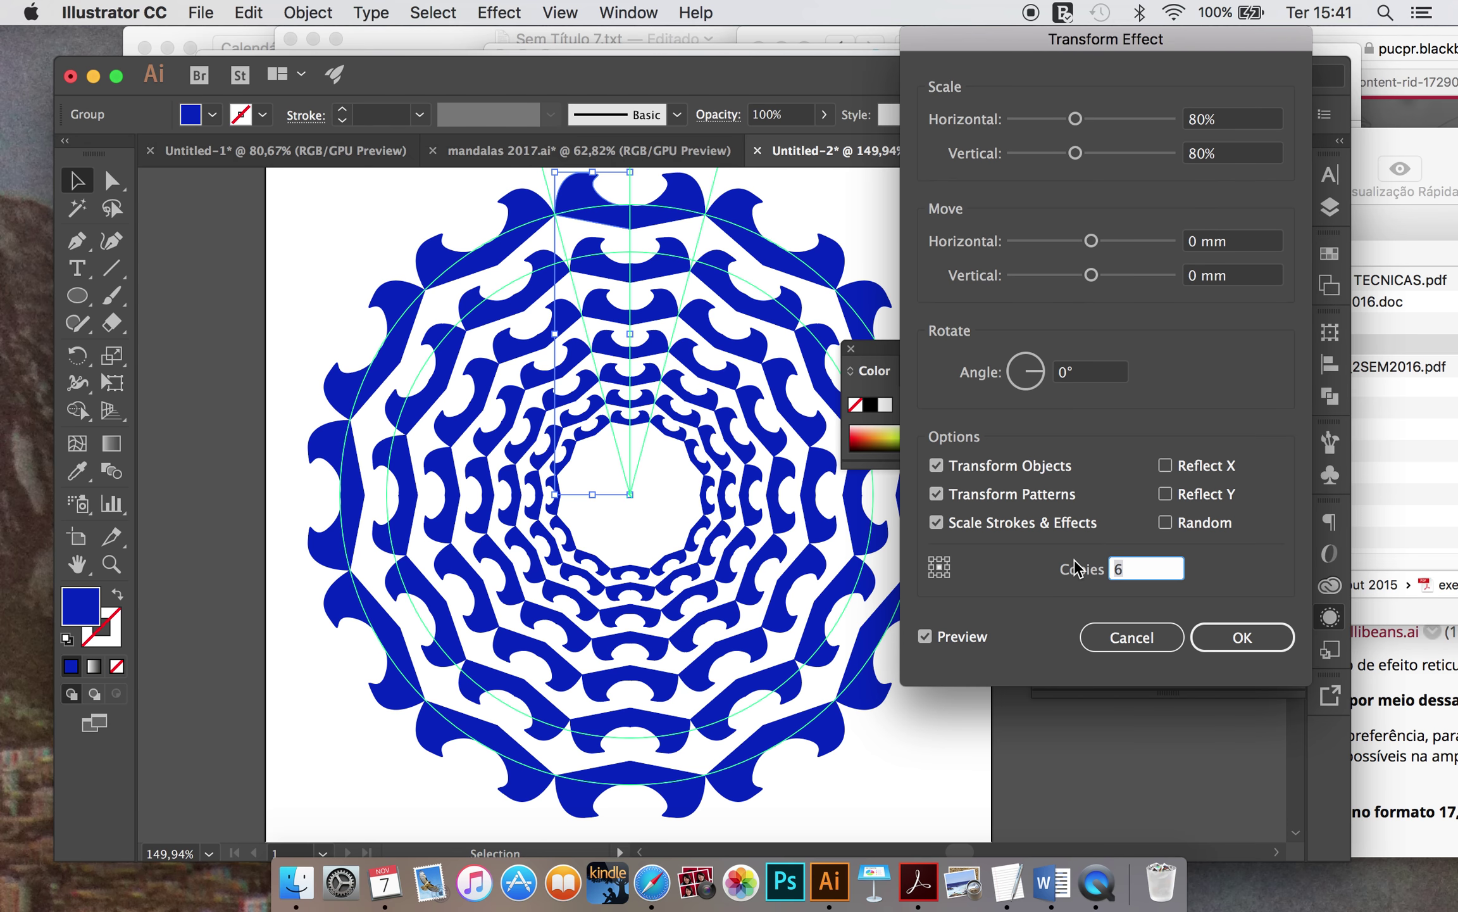
pyautogui.press('Up')
pyautogui.press('Up')
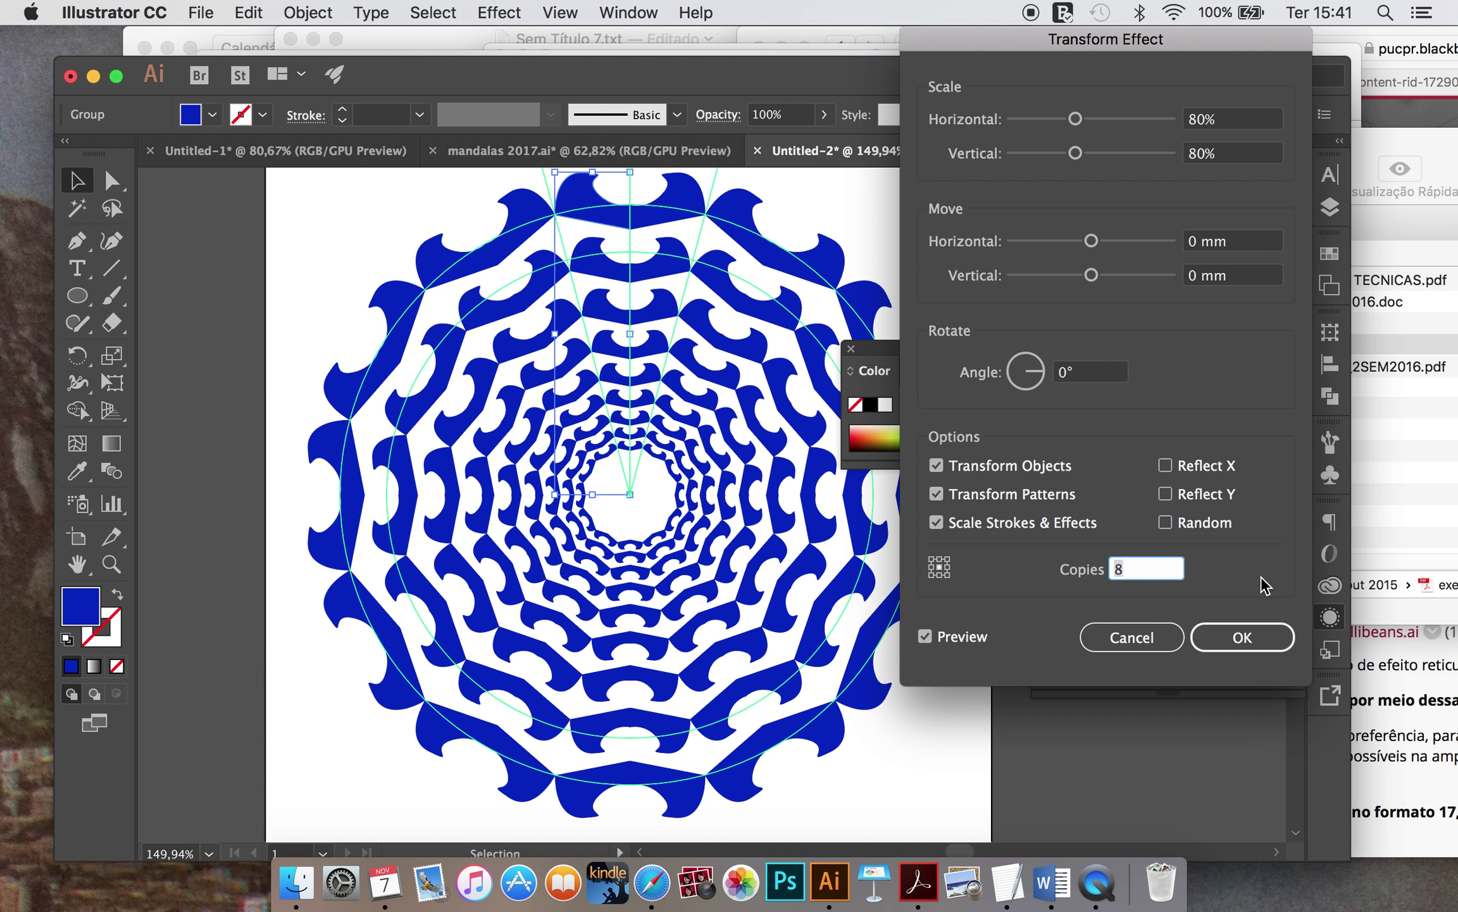
pyautogui.click(1235, 636)
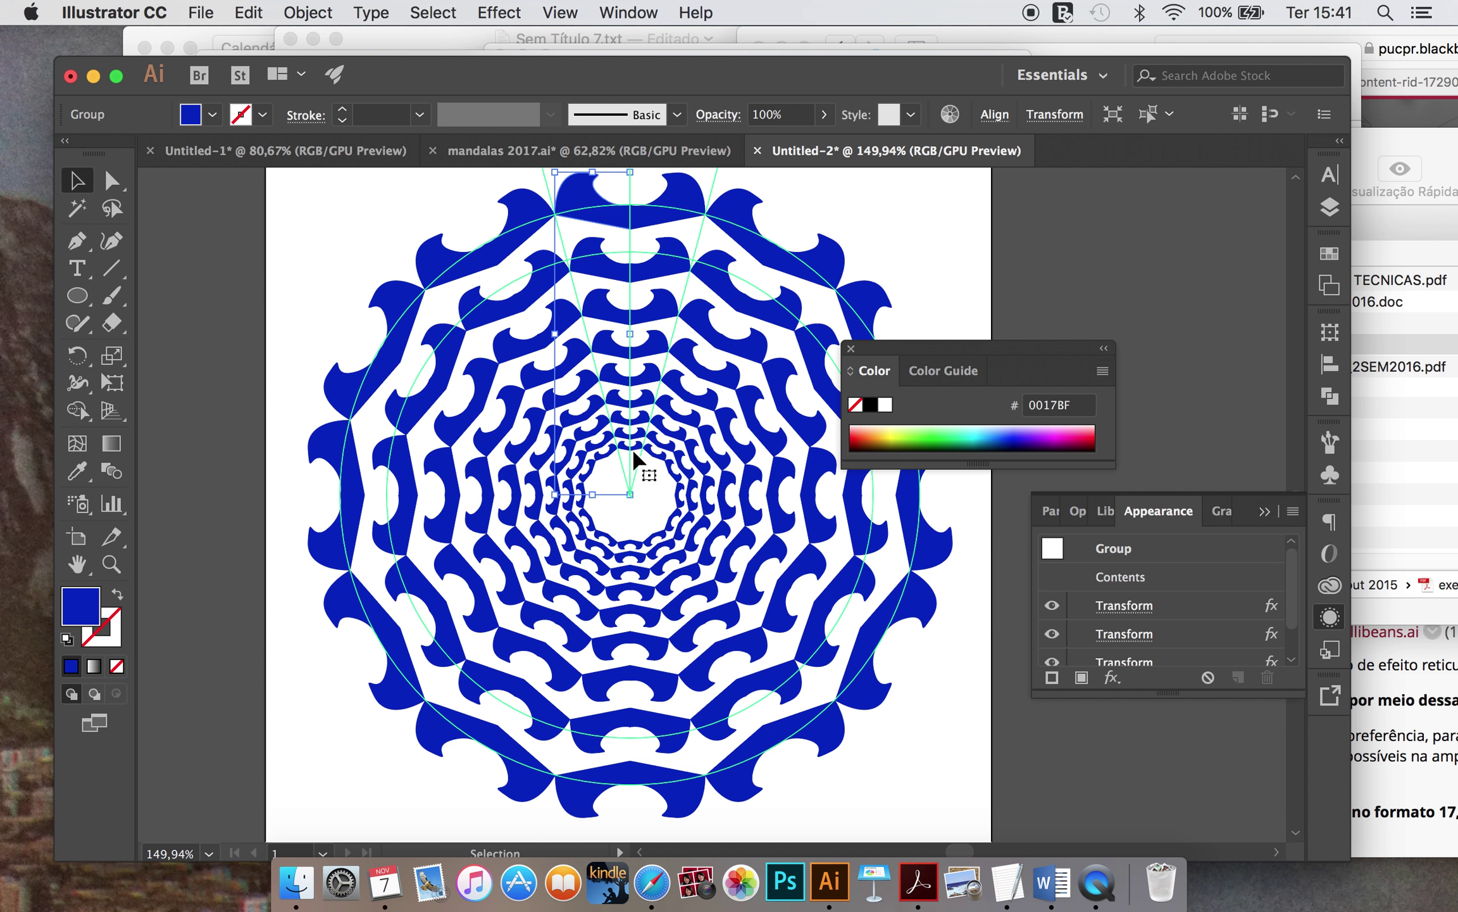
# Step: Double-click the mandala group into isolation mode and select the top blue petal path
pyautogui.scroll(5, 608, 384)
pyautogui.scroll(-3, 605, 386)
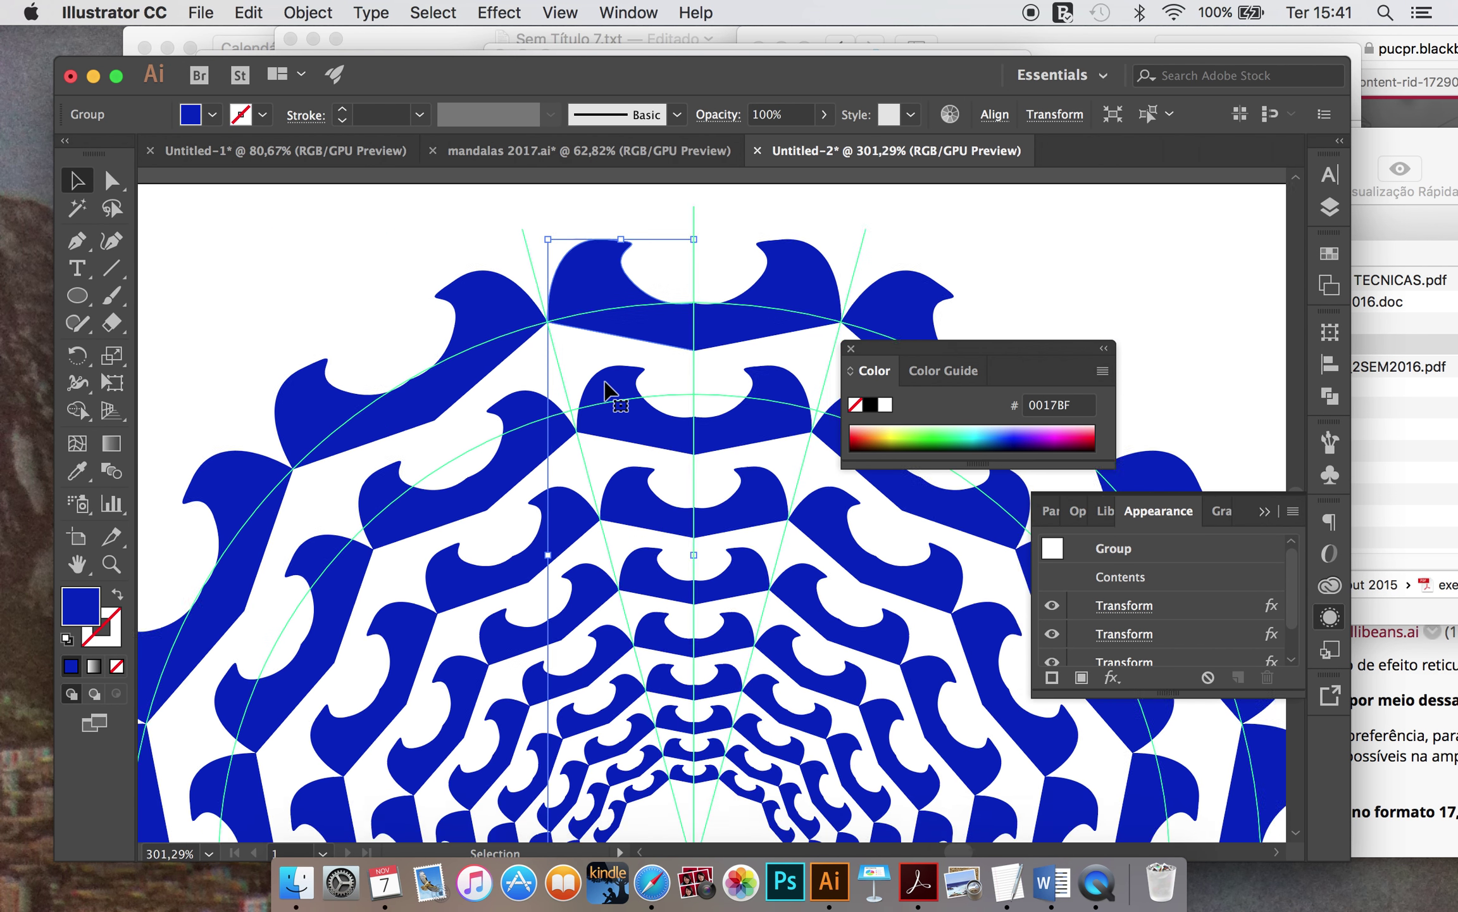
pyautogui.scroll(-3, 605, 387)
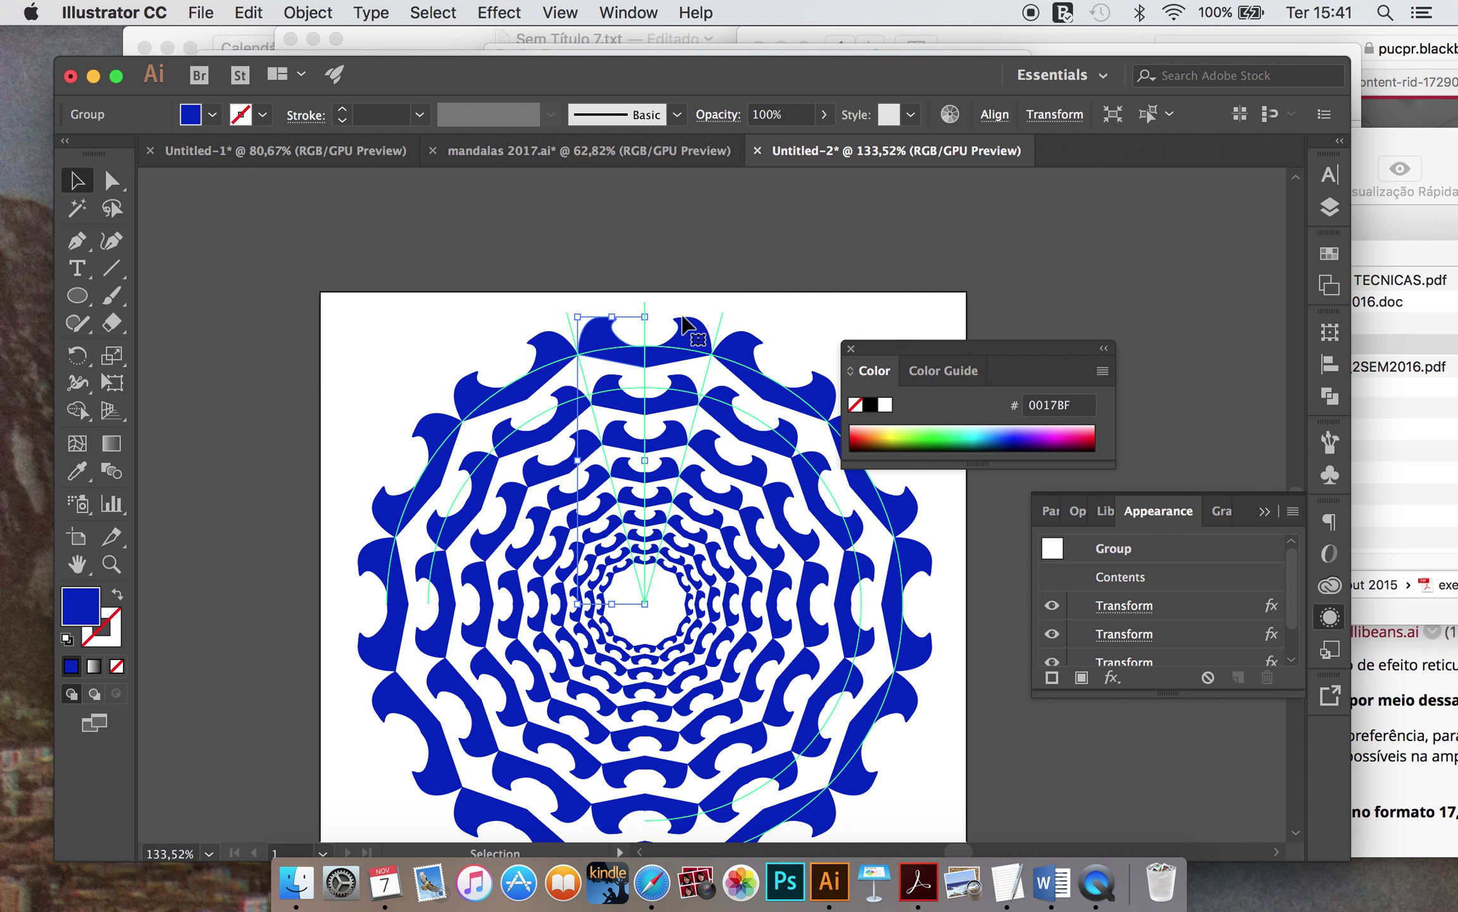
pyautogui.scroll(5, 635, 329)
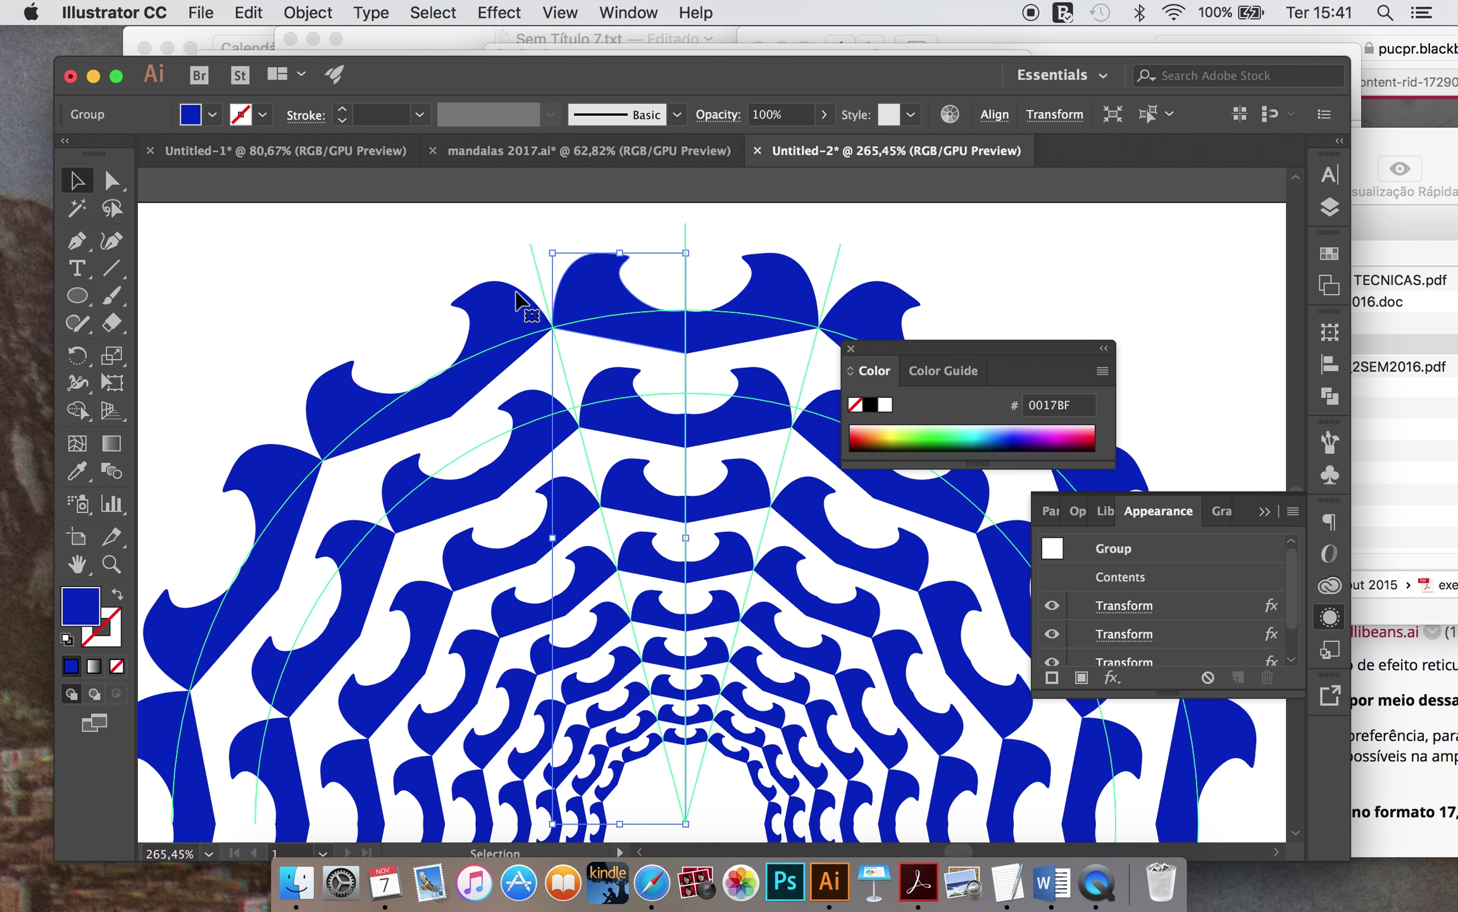
pyautogui.click(437, 267)
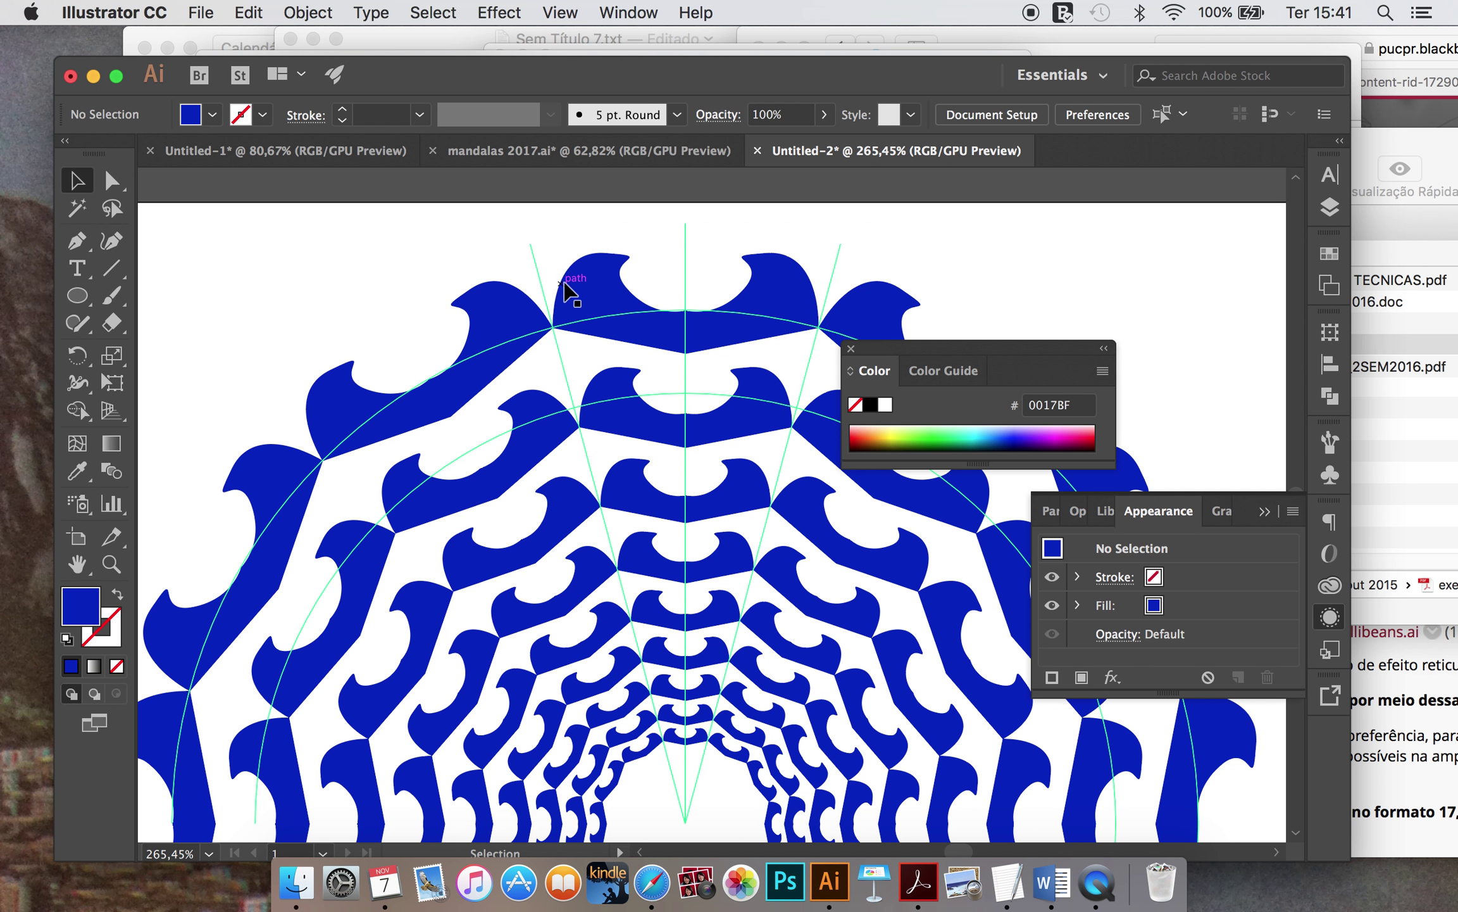
pyautogui.hscroll(5, 576, 295)
pyautogui.scroll(2, 576, 294)
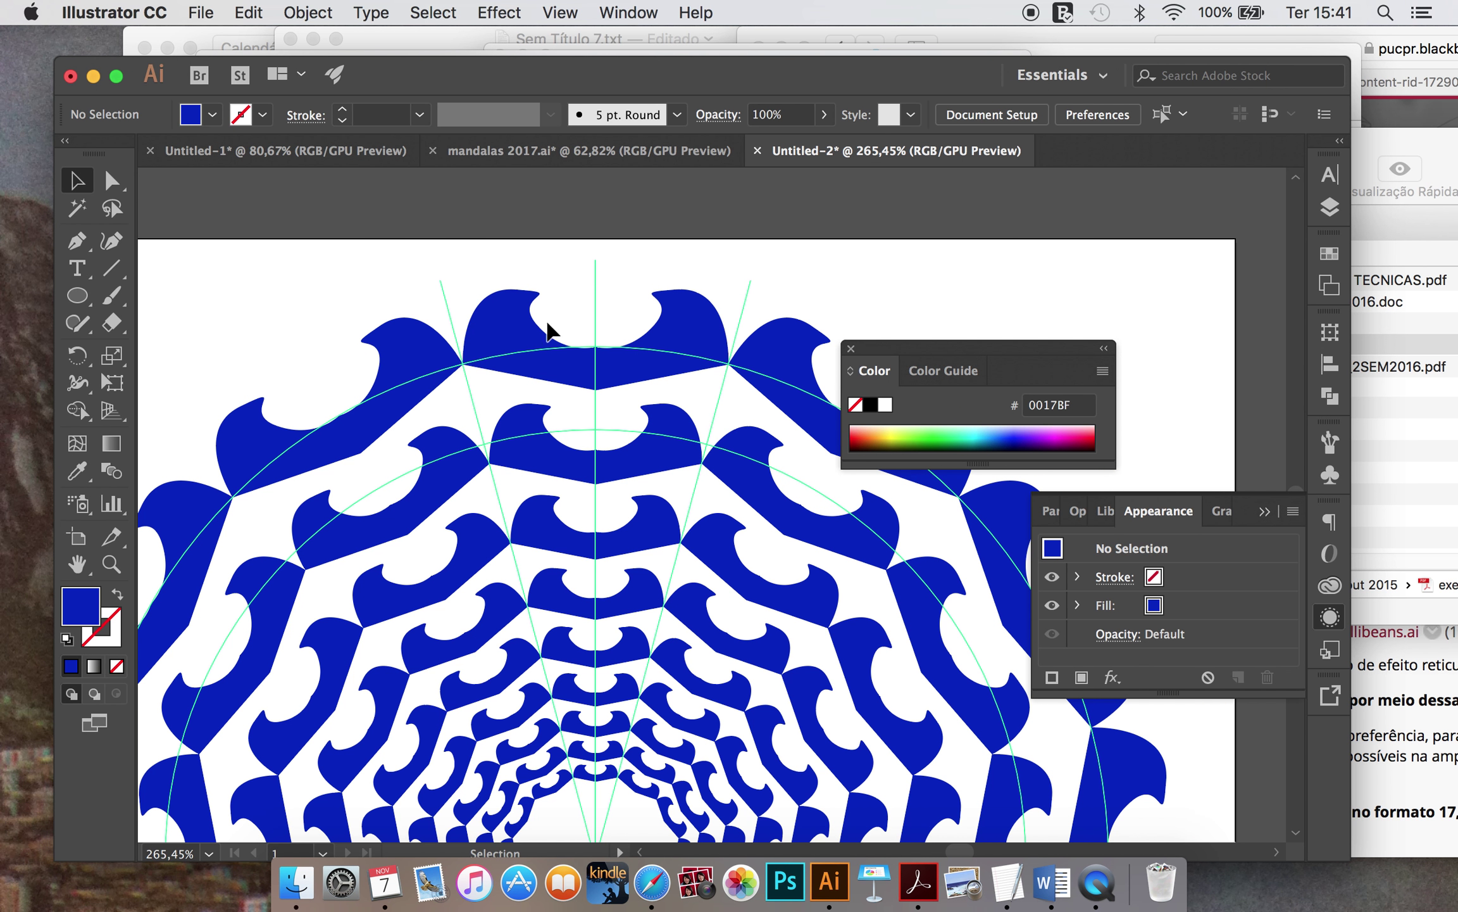
pyautogui.doubleClick(524, 326)
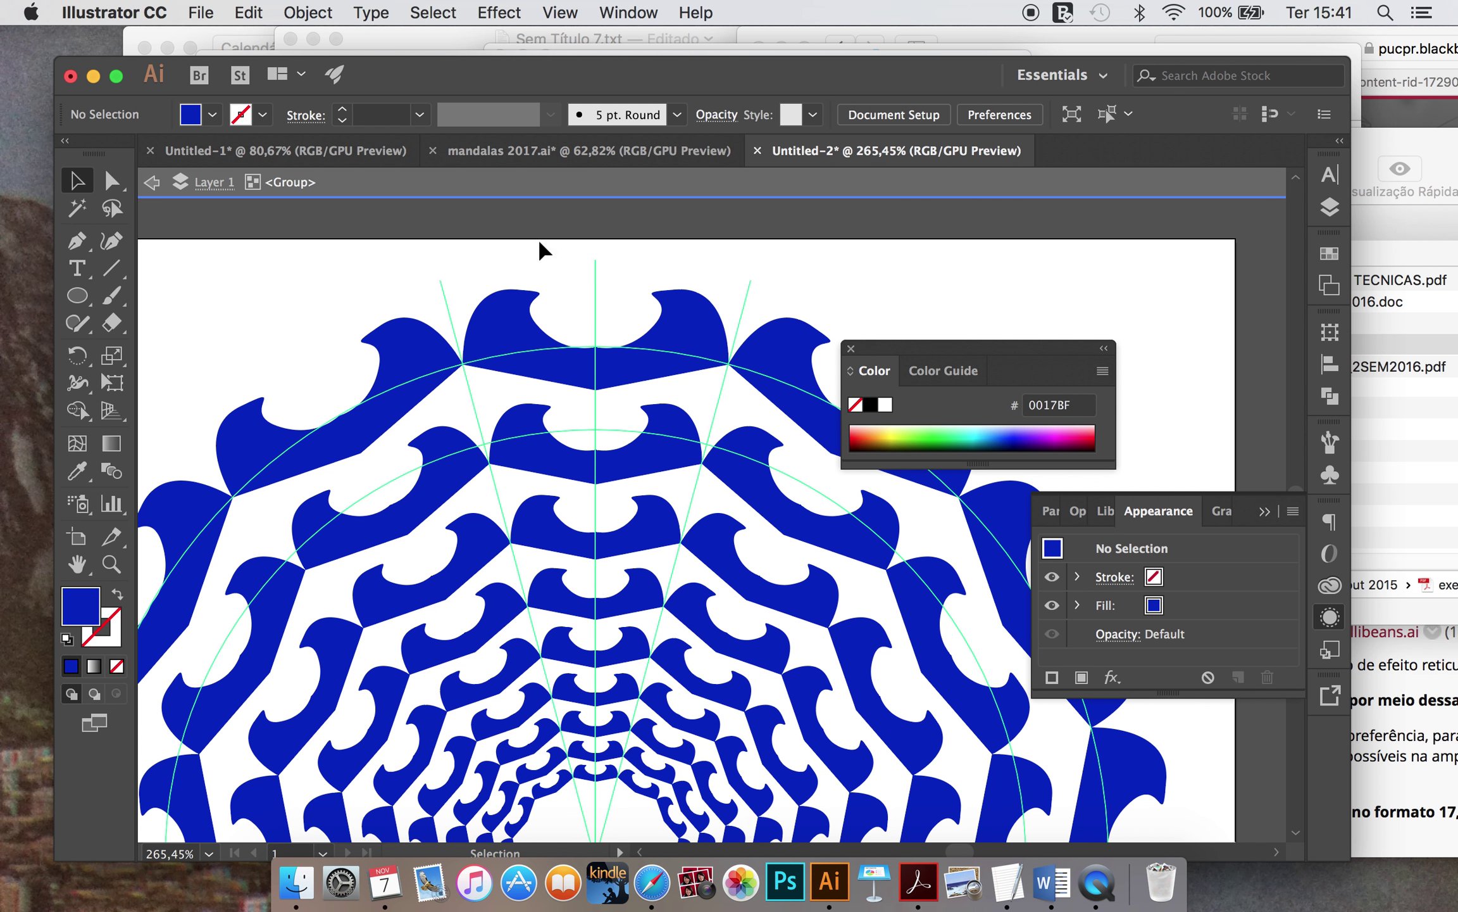
pyautogui.click(505, 330)
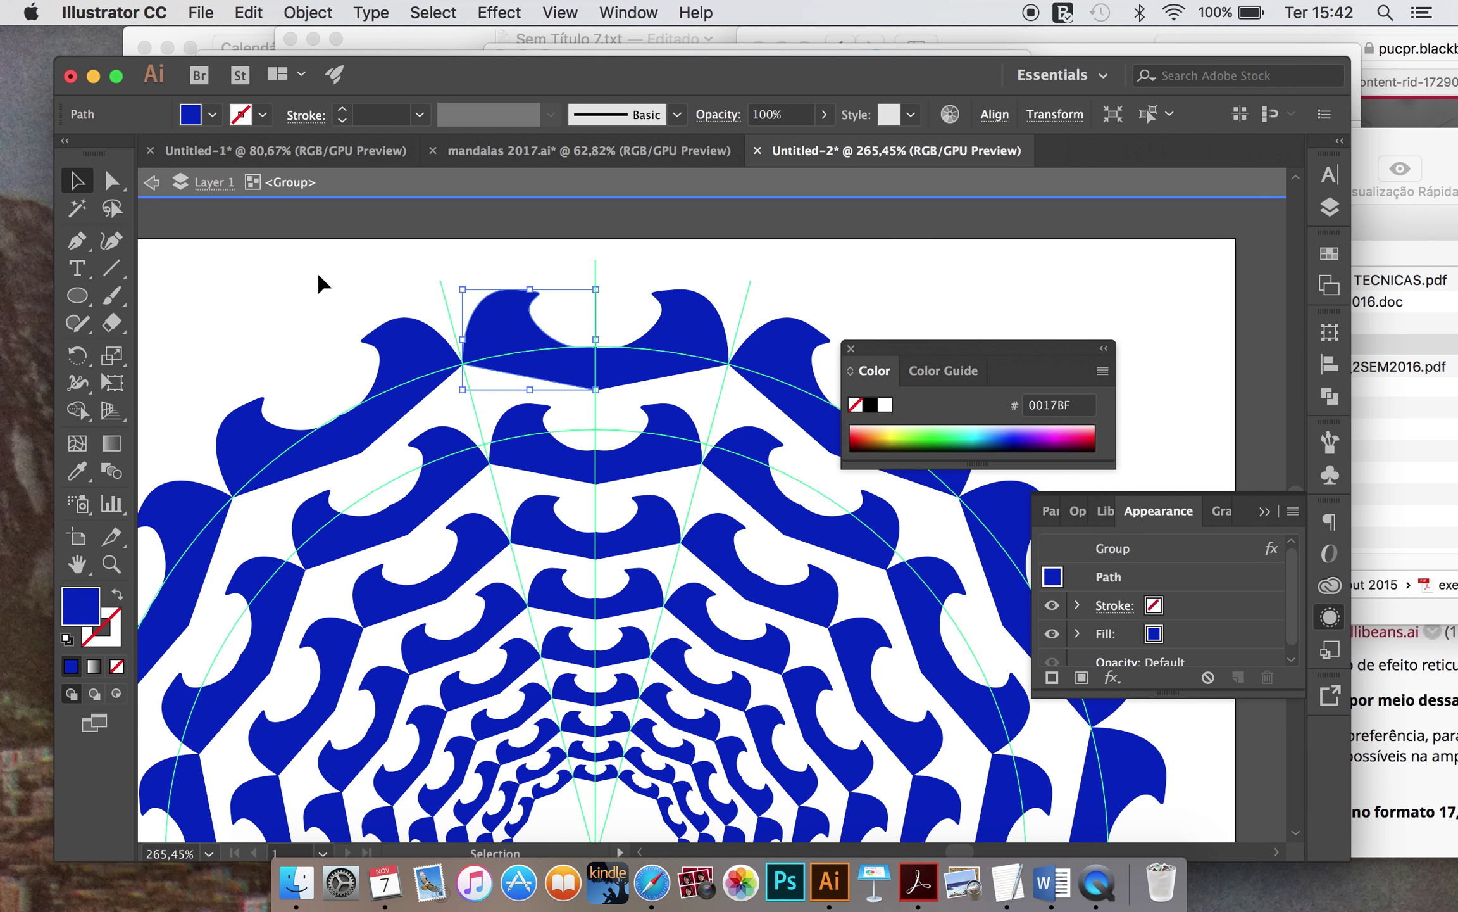
# Step: Reshape the top petal's curves by dragging its anchors and handles with Direct Selection
pyautogui.click(112, 181)
pyautogui.moveTo(536, 325); pyautogui.dragTo(524, 340)
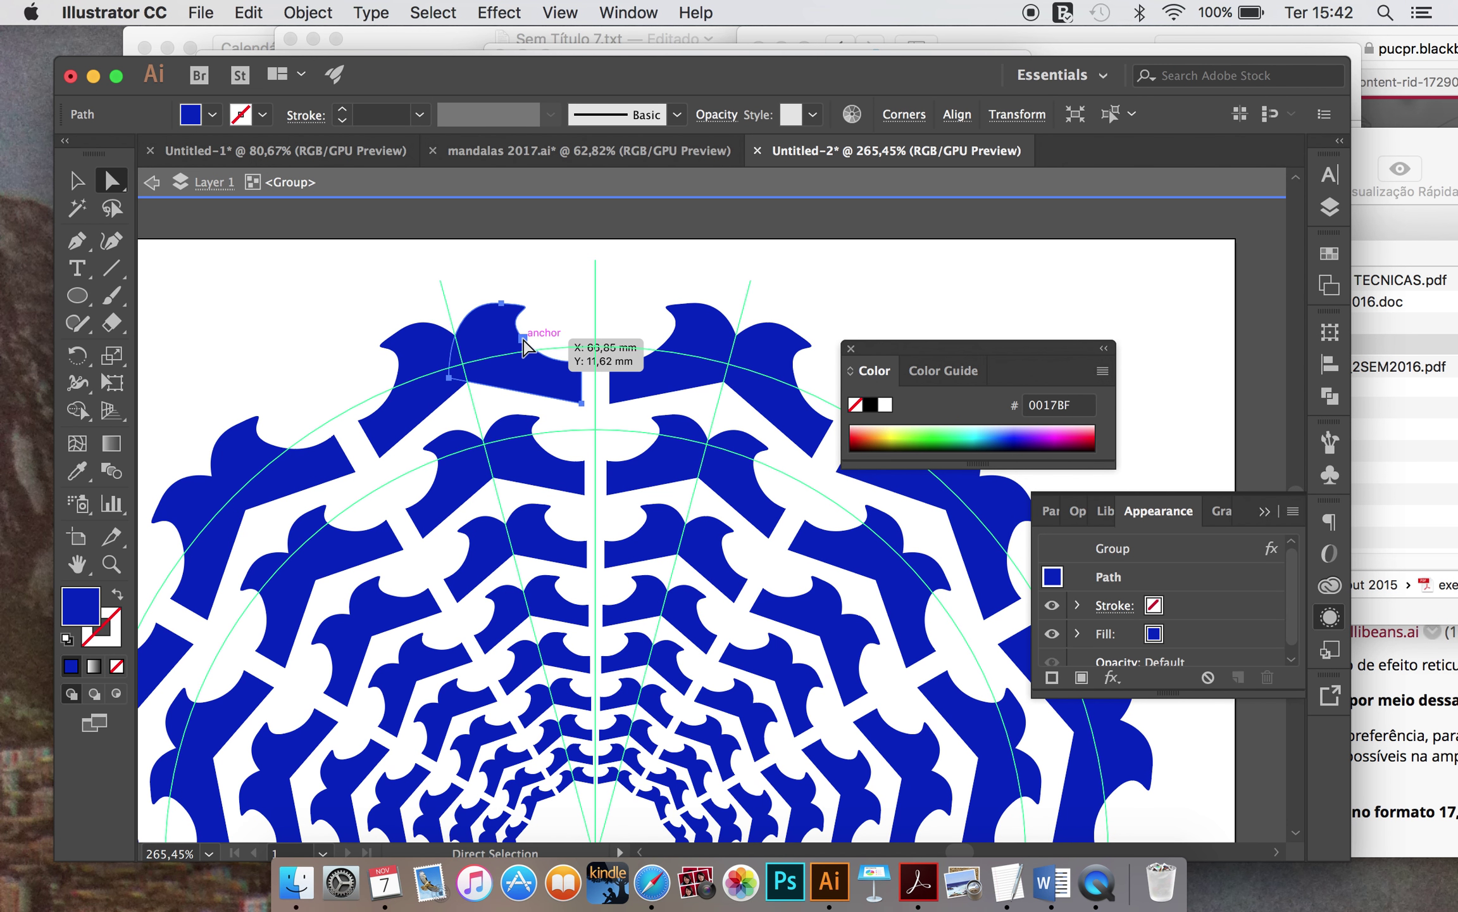
pyautogui.press('cmd+z')
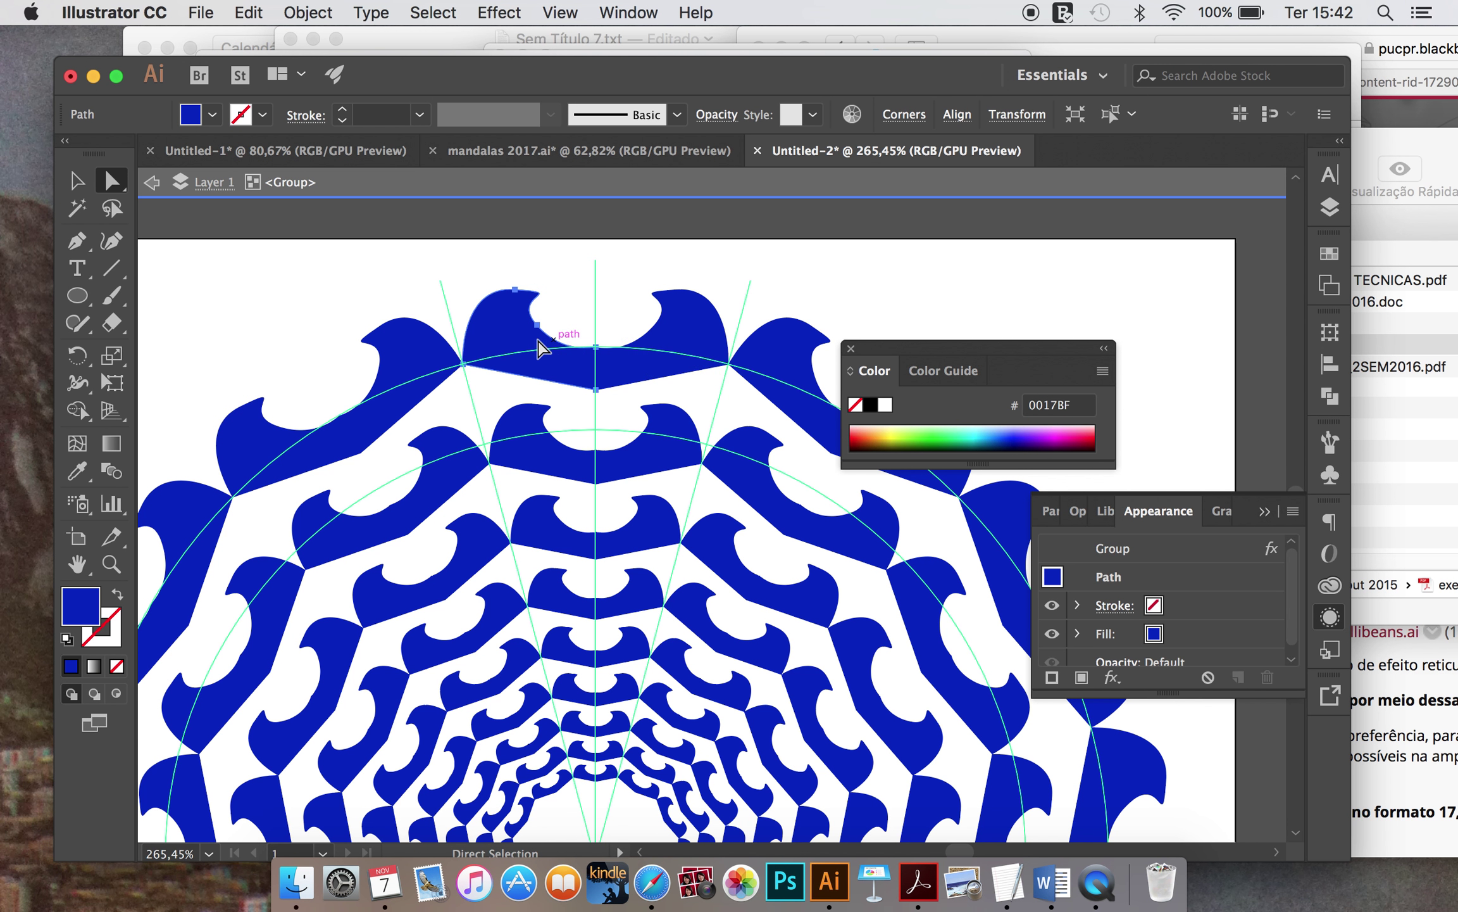
pyautogui.moveTo(514, 346); pyautogui.dragTo(555, 350)
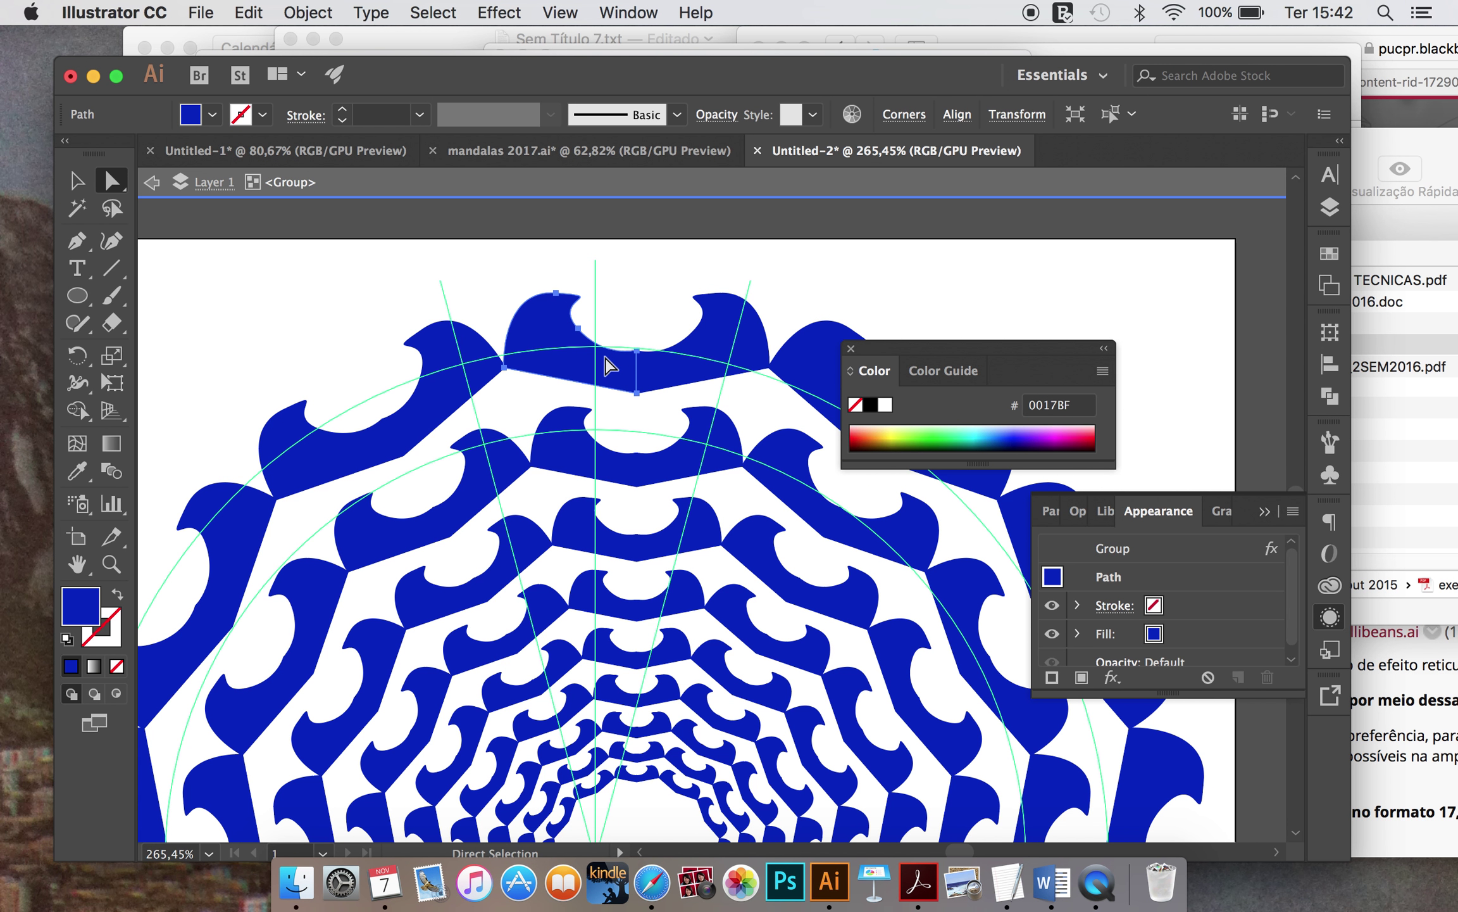
pyautogui.press('super+z')
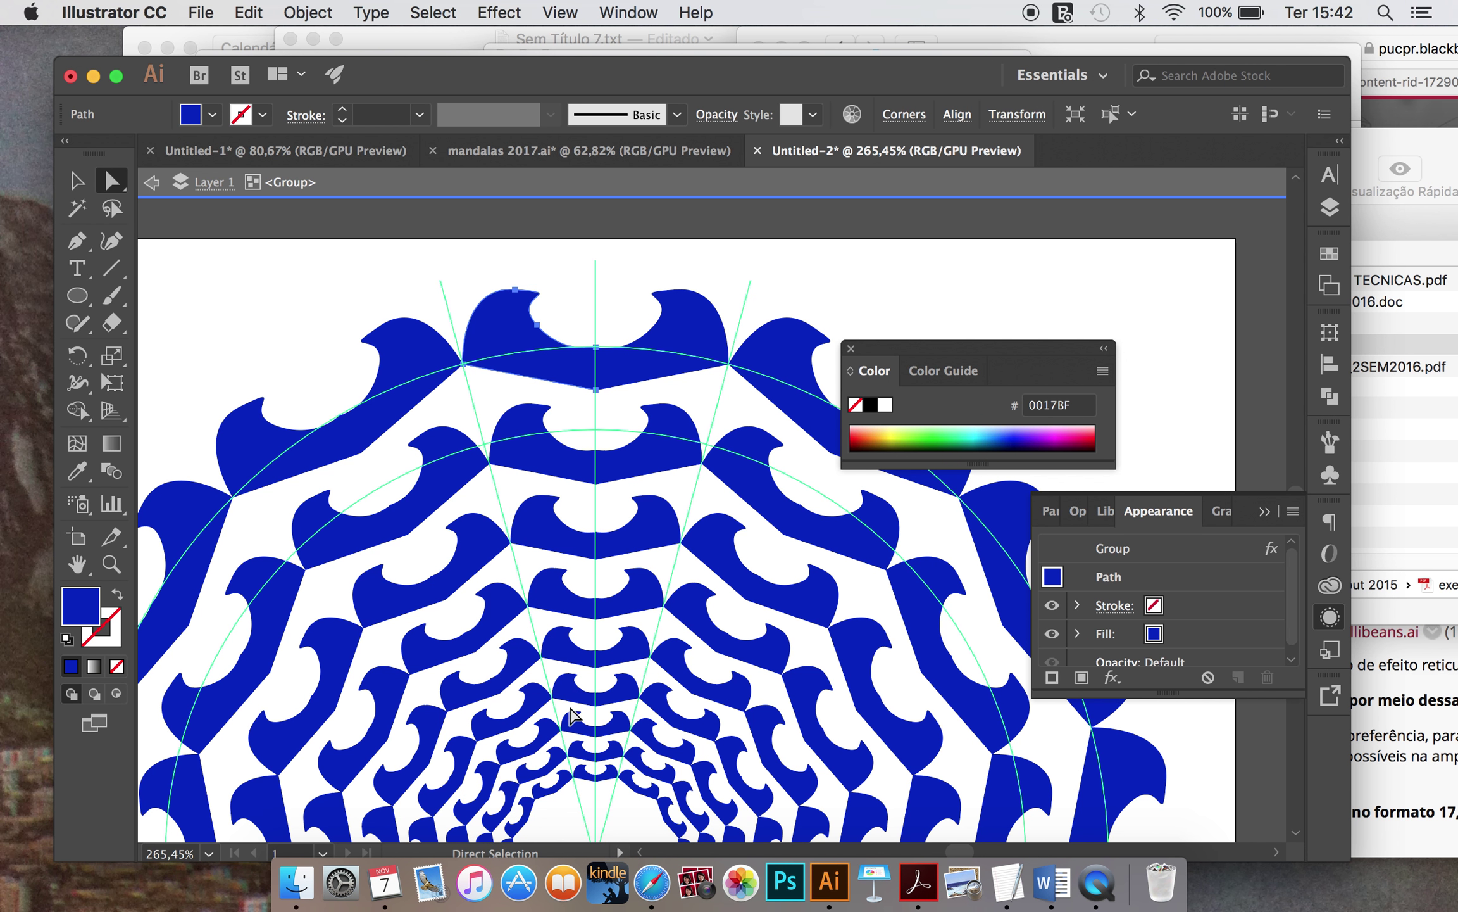
pyautogui.click(537, 326)
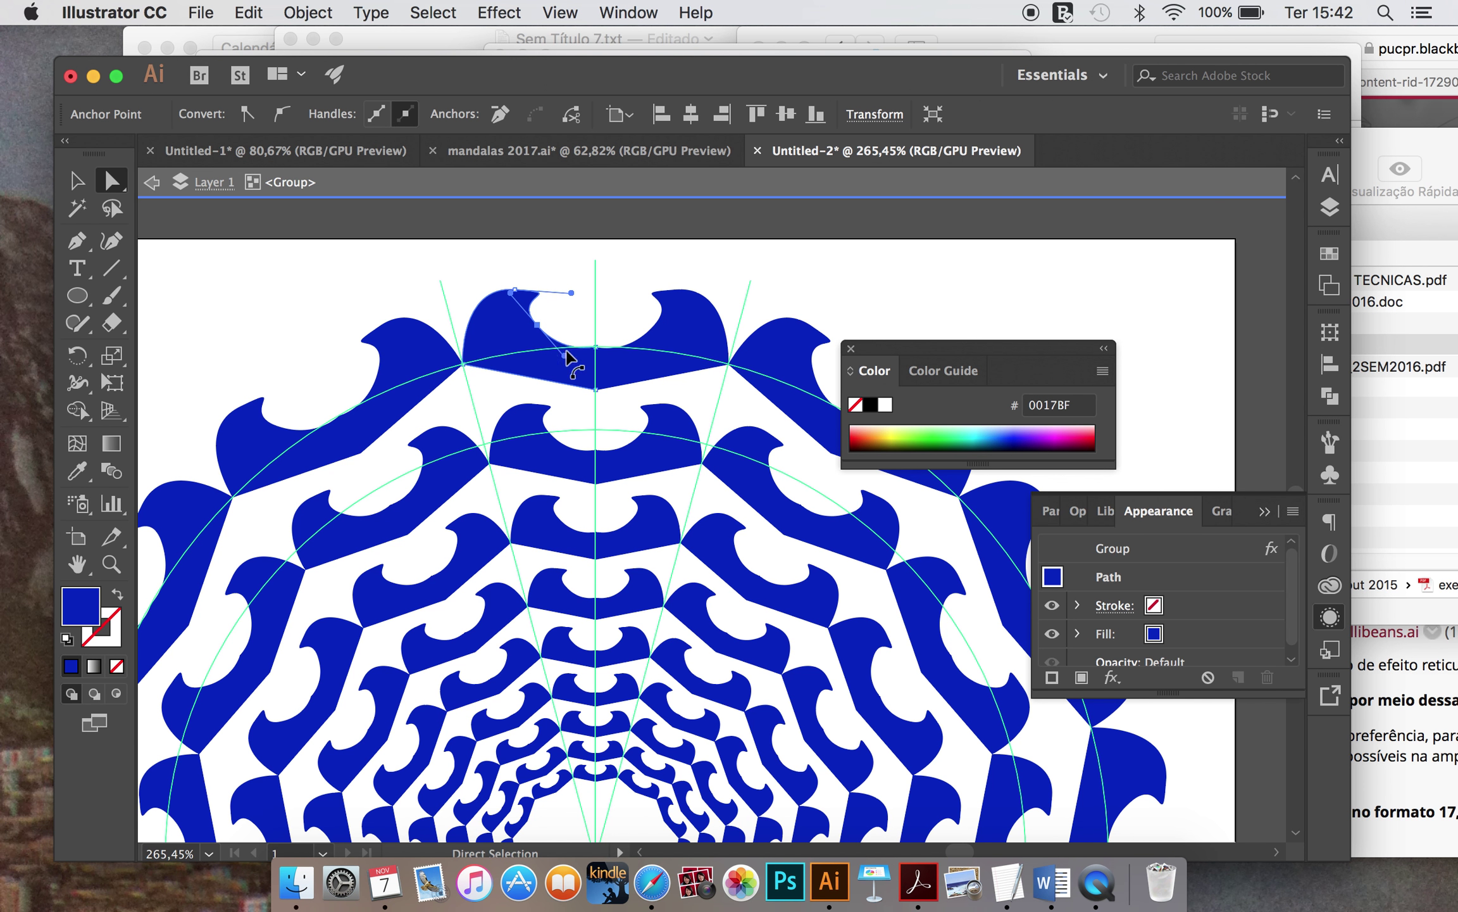
pyautogui.moveTo(565, 359); pyautogui.dragTo(511, 392)
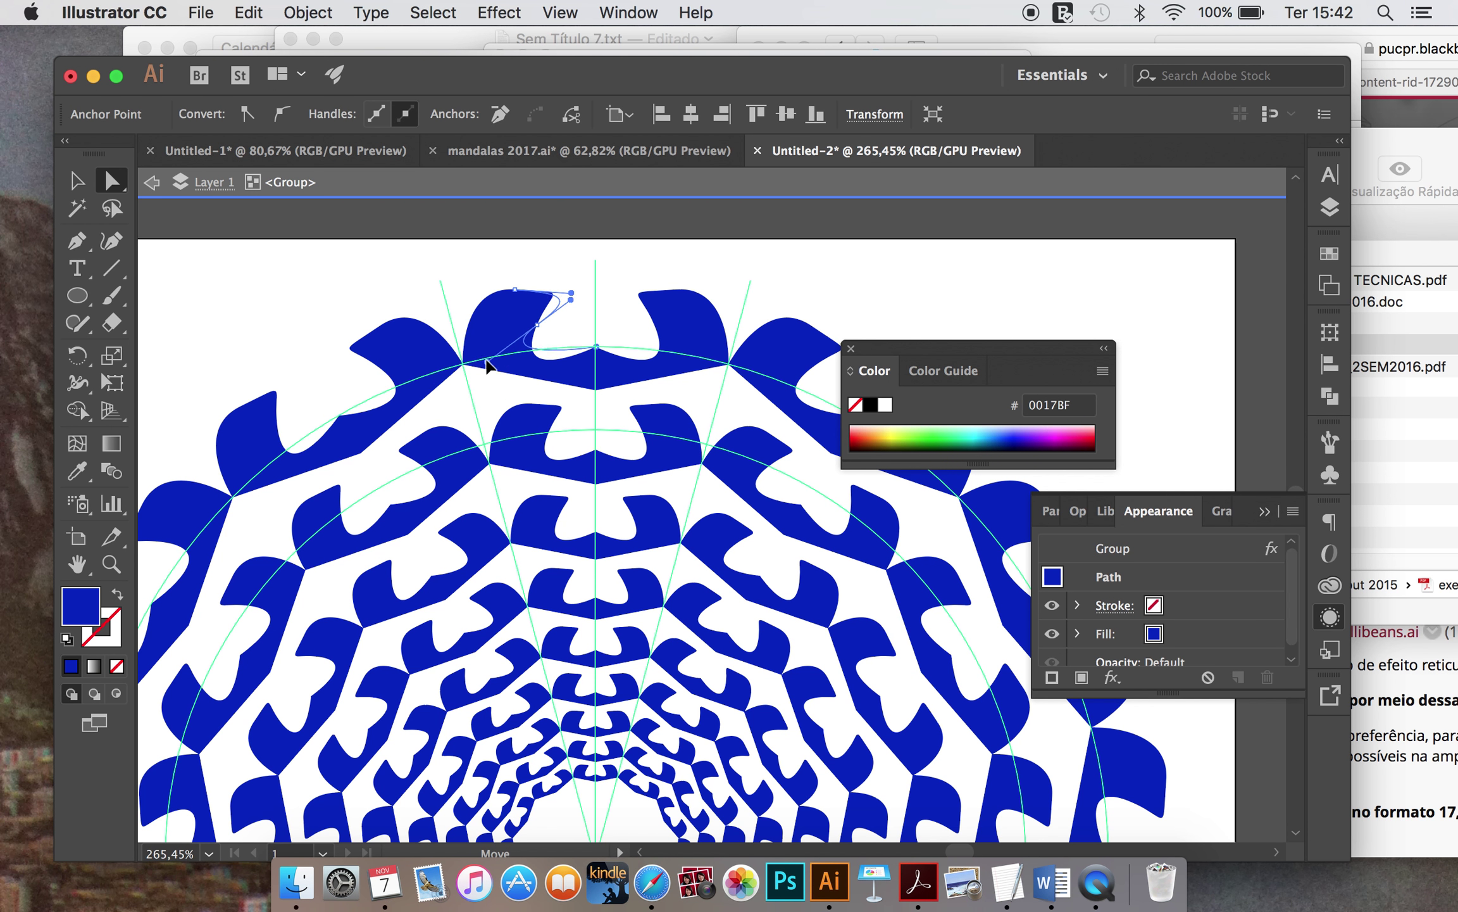
pyautogui.moveTo(512, 396); pyautogui.dragTo(487, 358)
pyautogui.moveTo(572, 293); pyautogui.dragTo(566, 246)
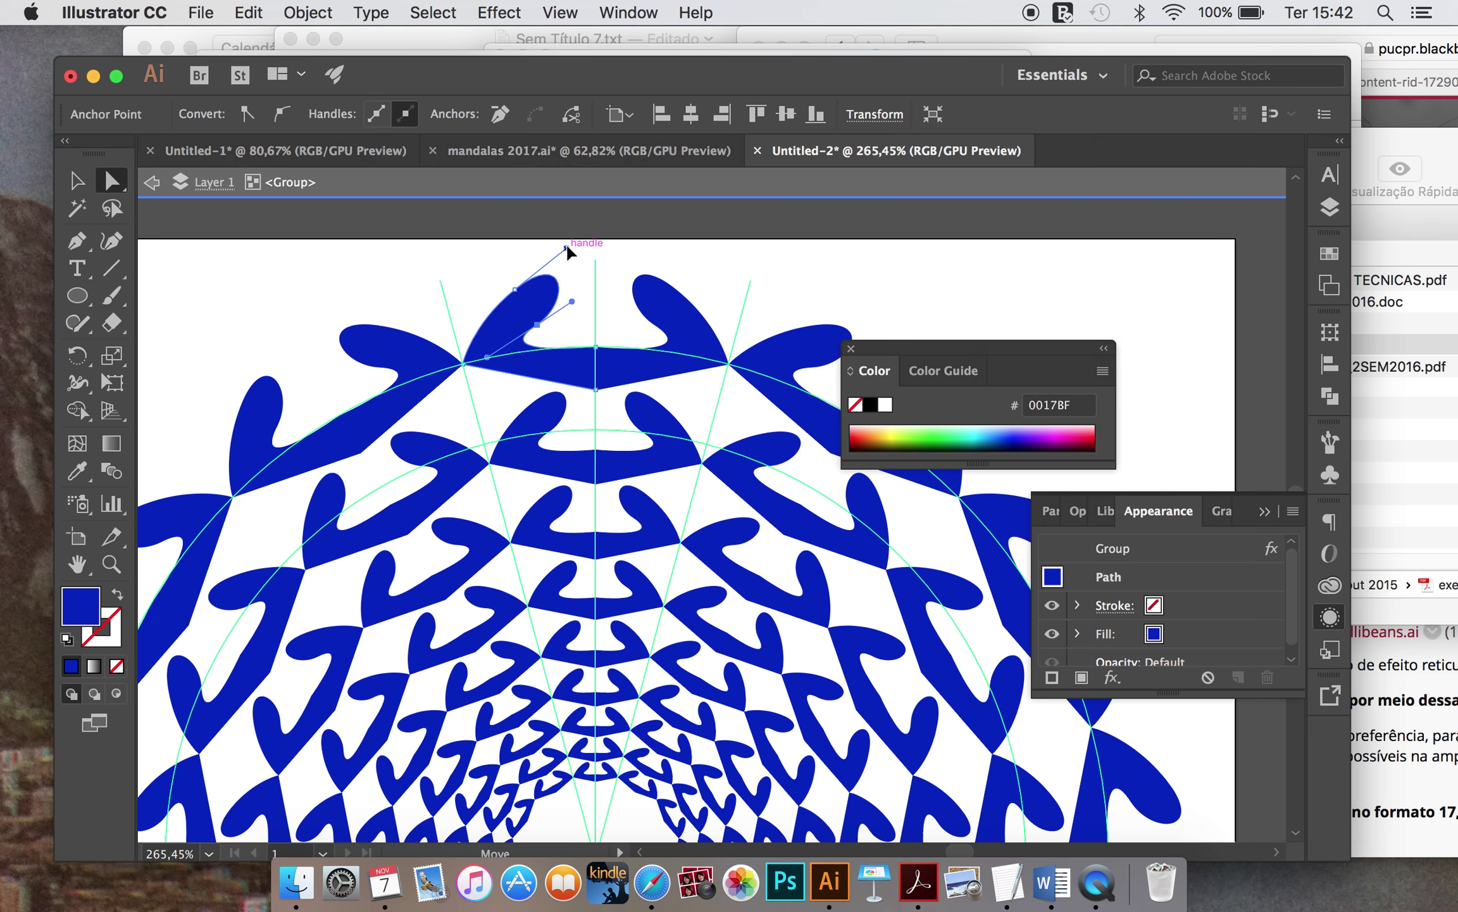
pyautogui.moveTo(487, 323); pyautogui.dragTo(500, 308)
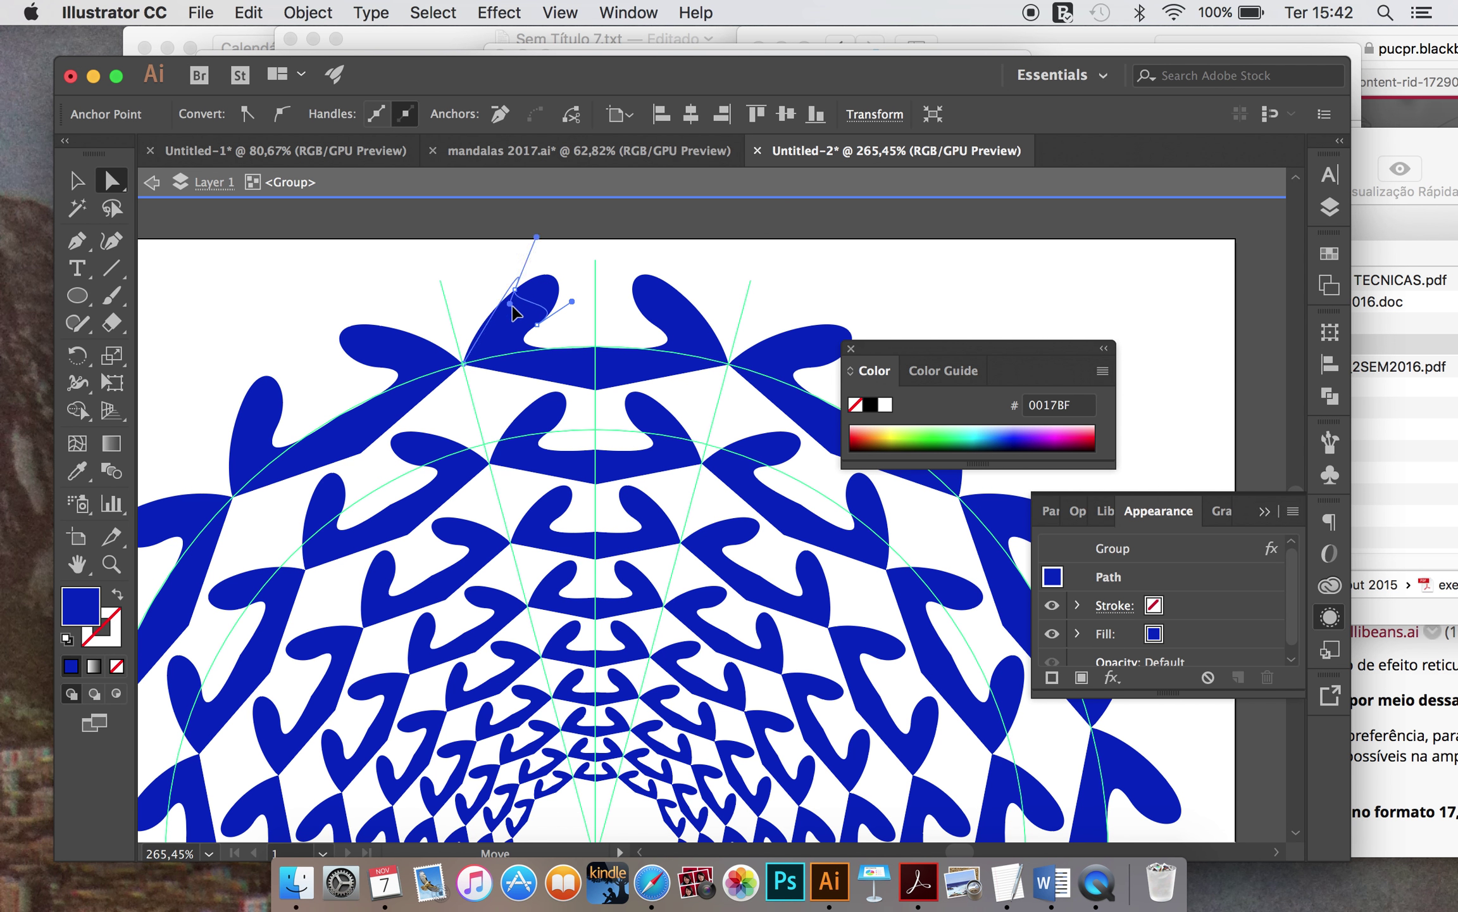
pyautogui.moveTo(500, 308); pyautogui.dragTo(528, 318)
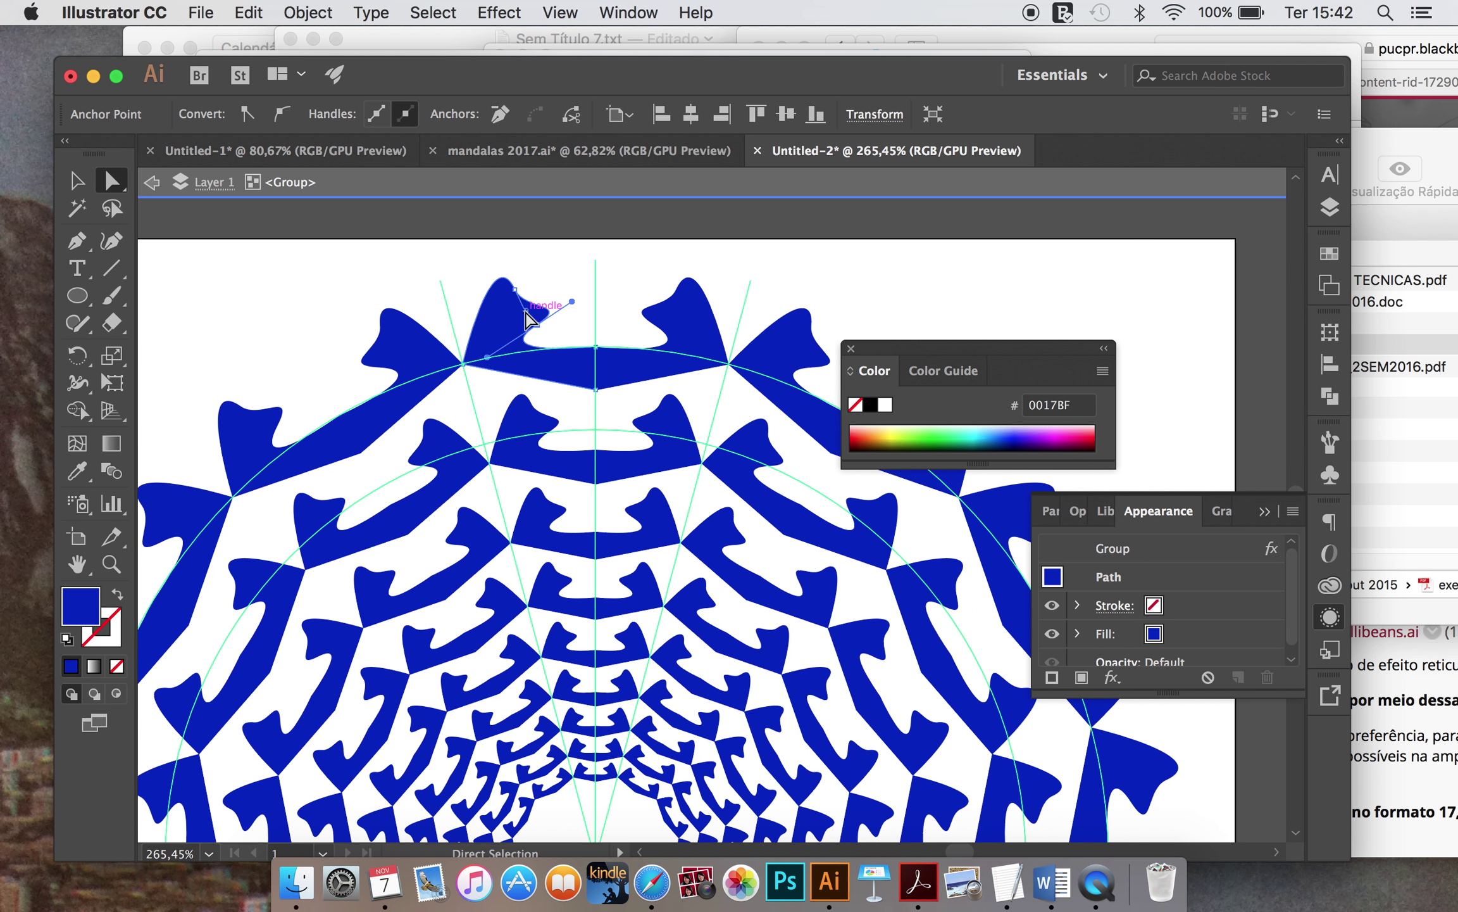
# Step: Make the top-centre and left corner anchors smooth, nudge left, and refine the curves
pyautogui.click(571, 309)
pyautogui.click(555, 348)
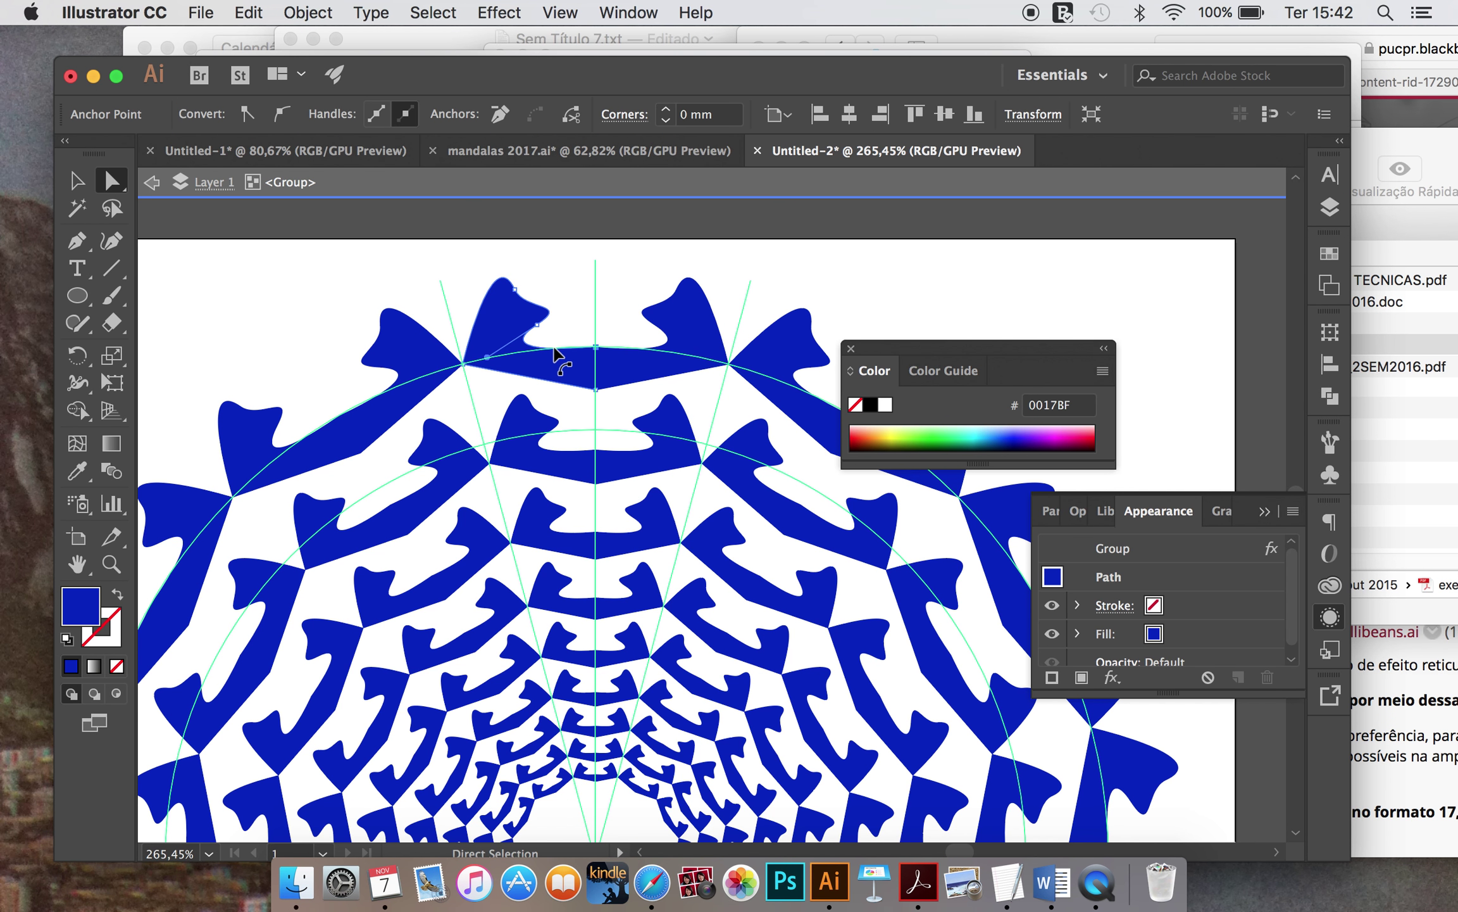
pyautogui.click(283, 116)
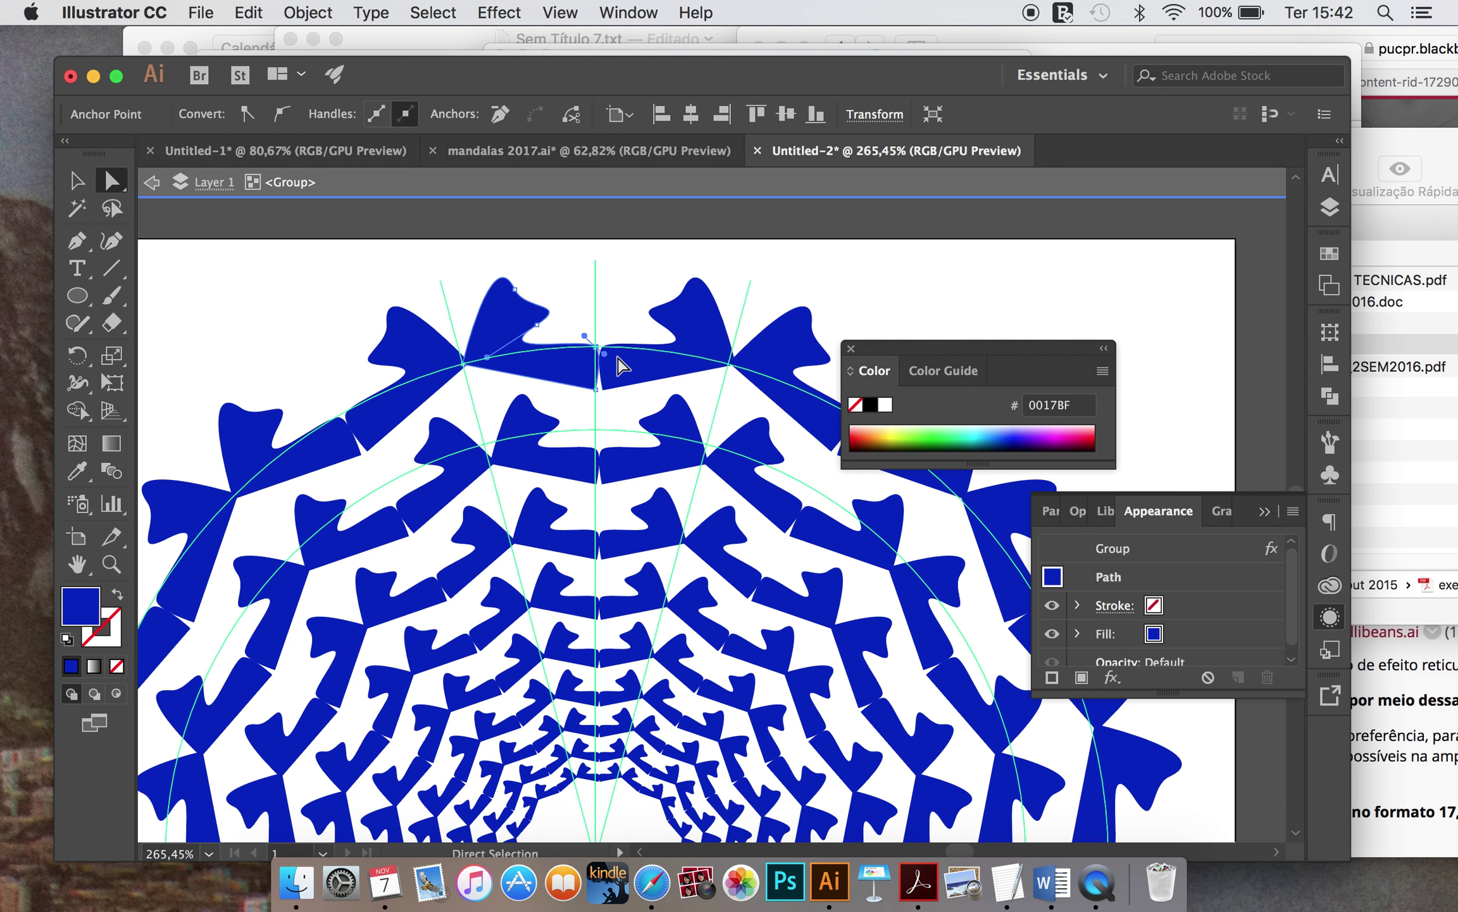
pyautogui.press('Left')
pyautogui.press('Left')
pyautogui.press('Left')
pyautogui.press('Left')
pyautogui.press('Left')
pyautogui.press('Left')
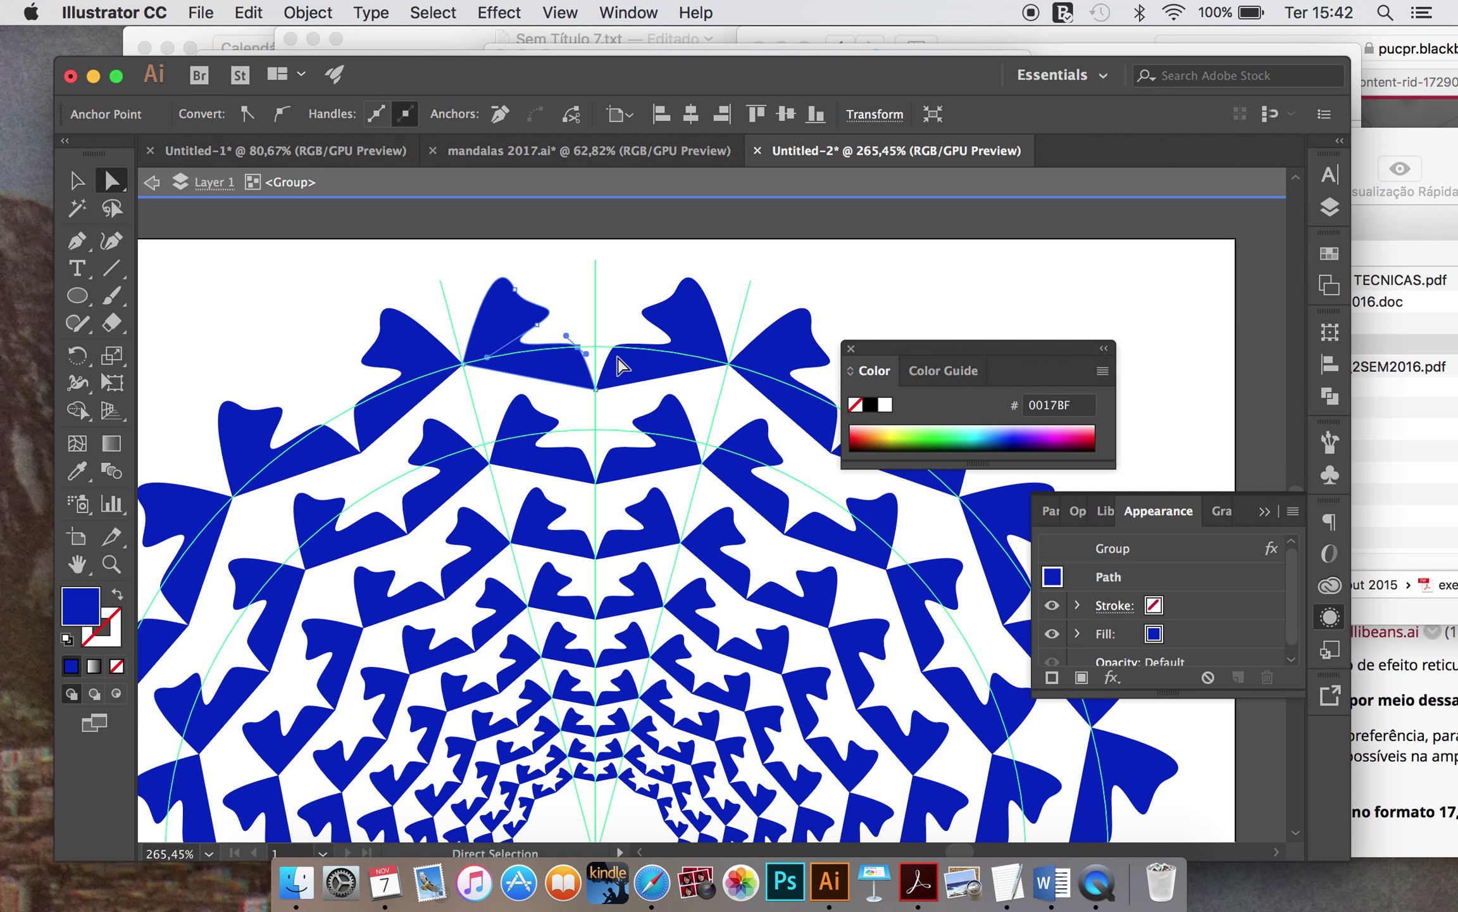
pyautogui.press('Left')
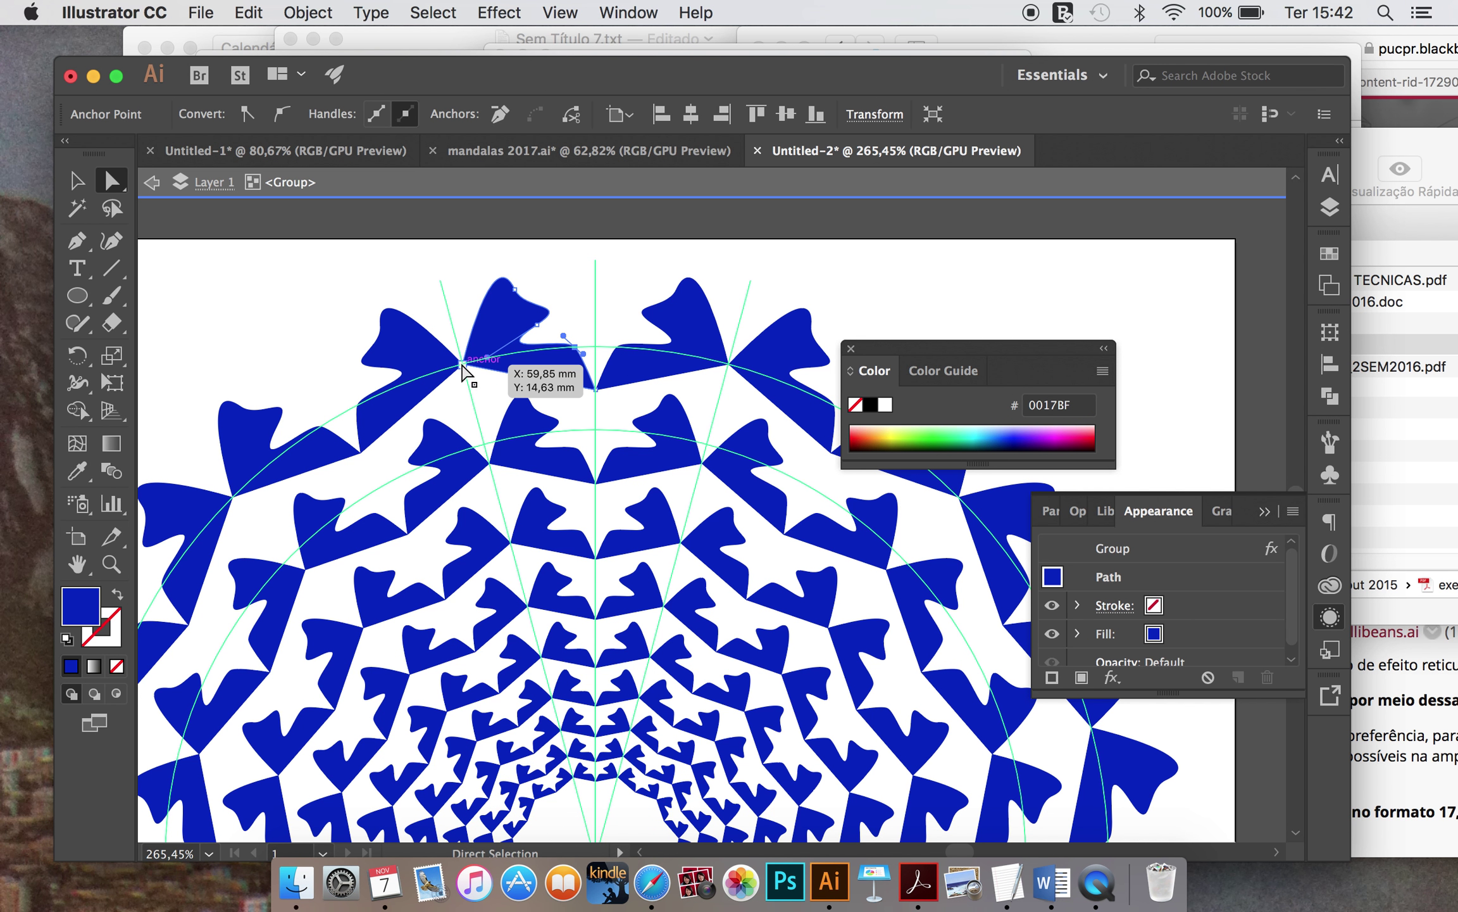
pyautogui.moveTo(495, 384); pyautogui.dragTo(522, 272)
pyautogui.click(288, 121)
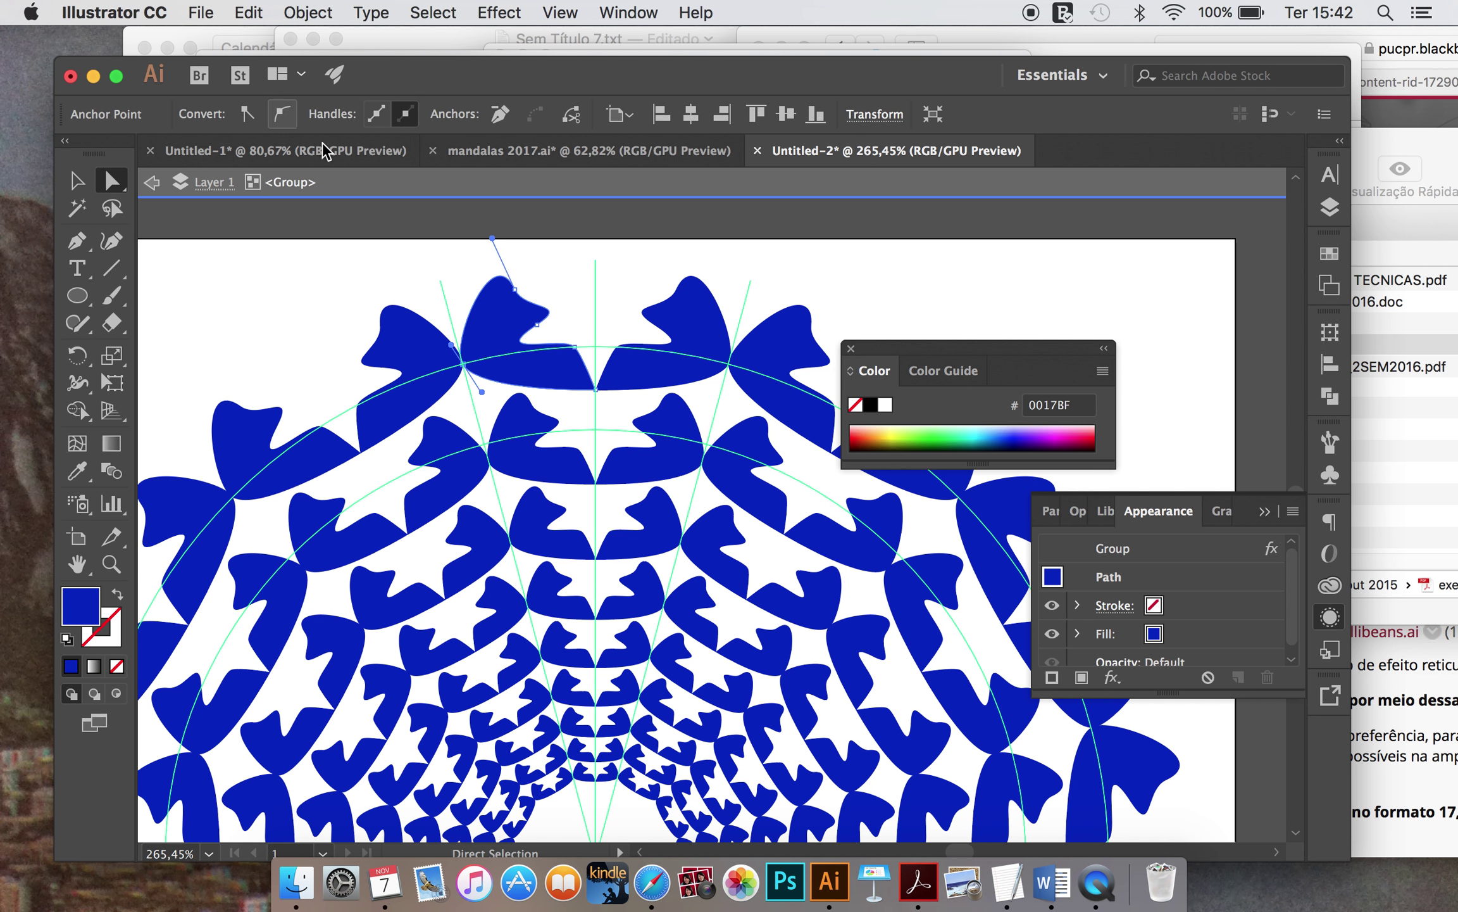
pyautogui.moveTo(481, 394); pyautogui.dragTo(495, 345)
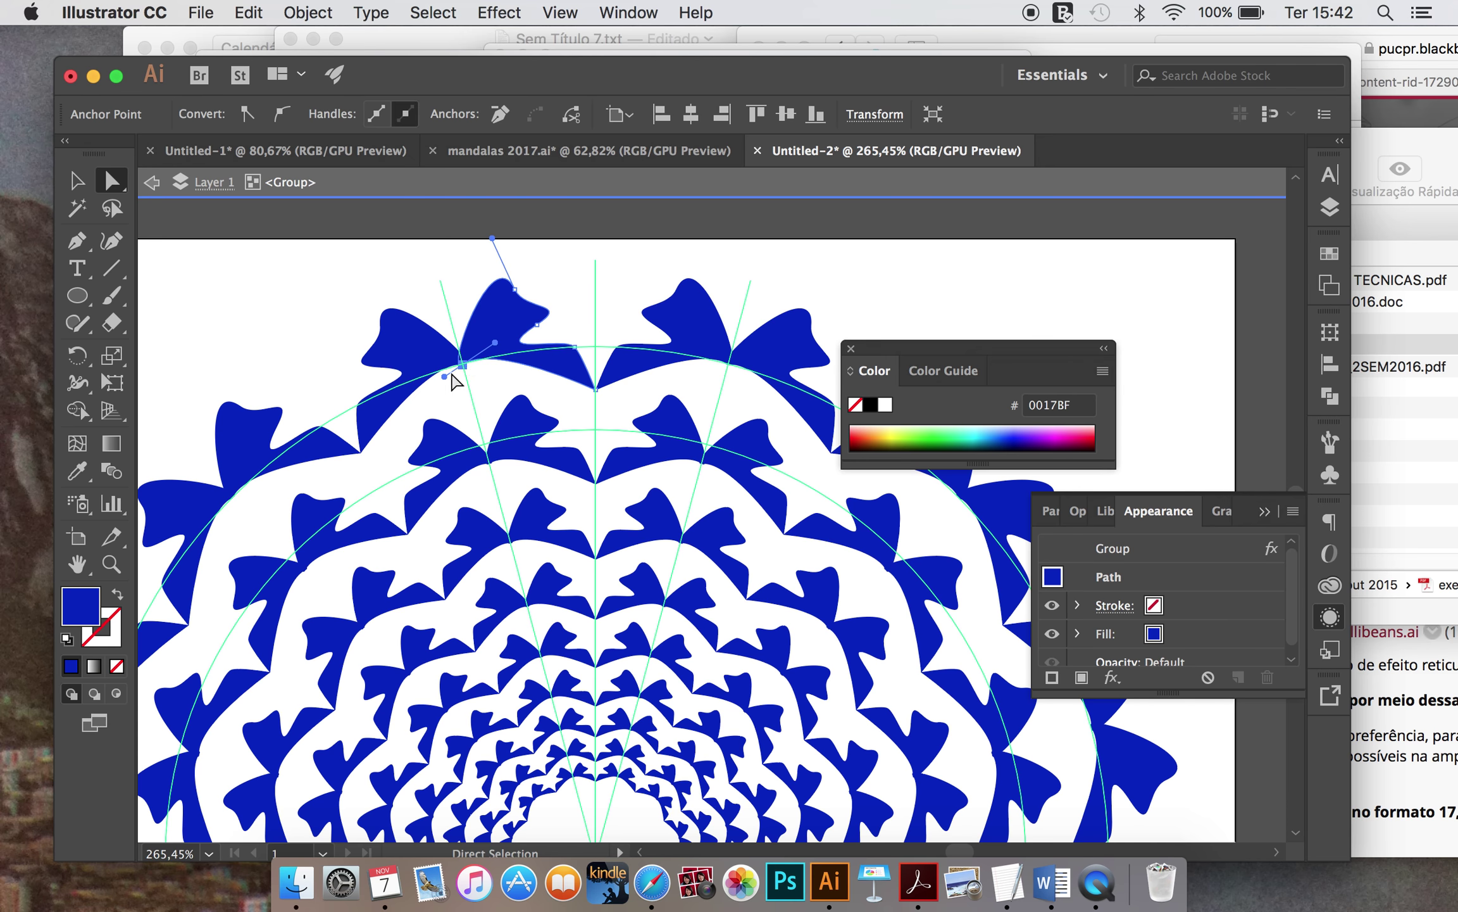
pyautogui.moveTo(463, 362); pyautogui.dragTo(486, 401)
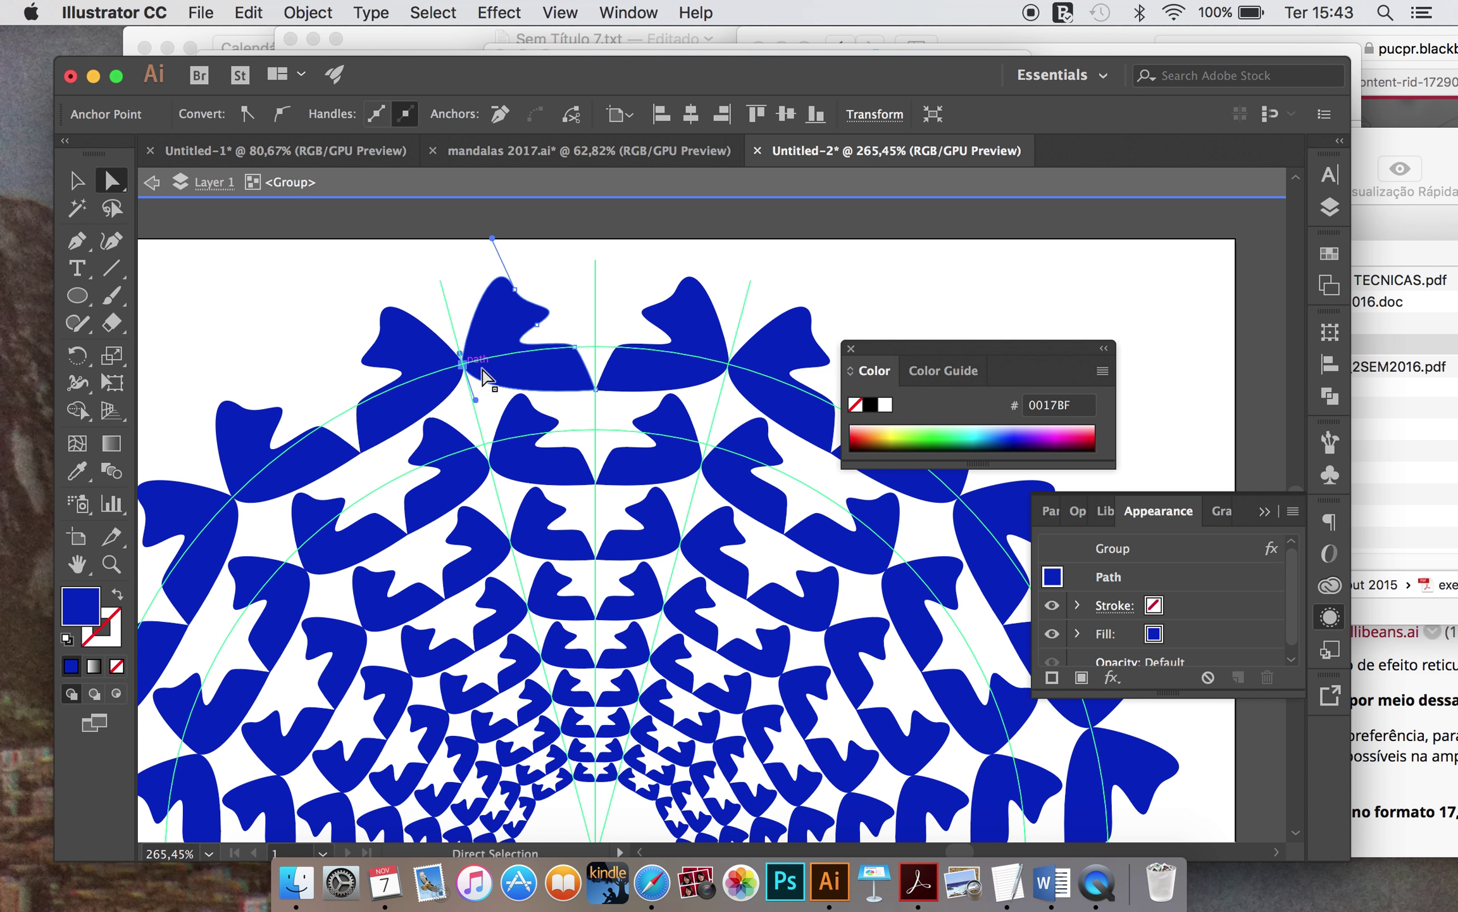
pyautogui.moveTo(483, 393); pyautogui.dragTo(489, 363)
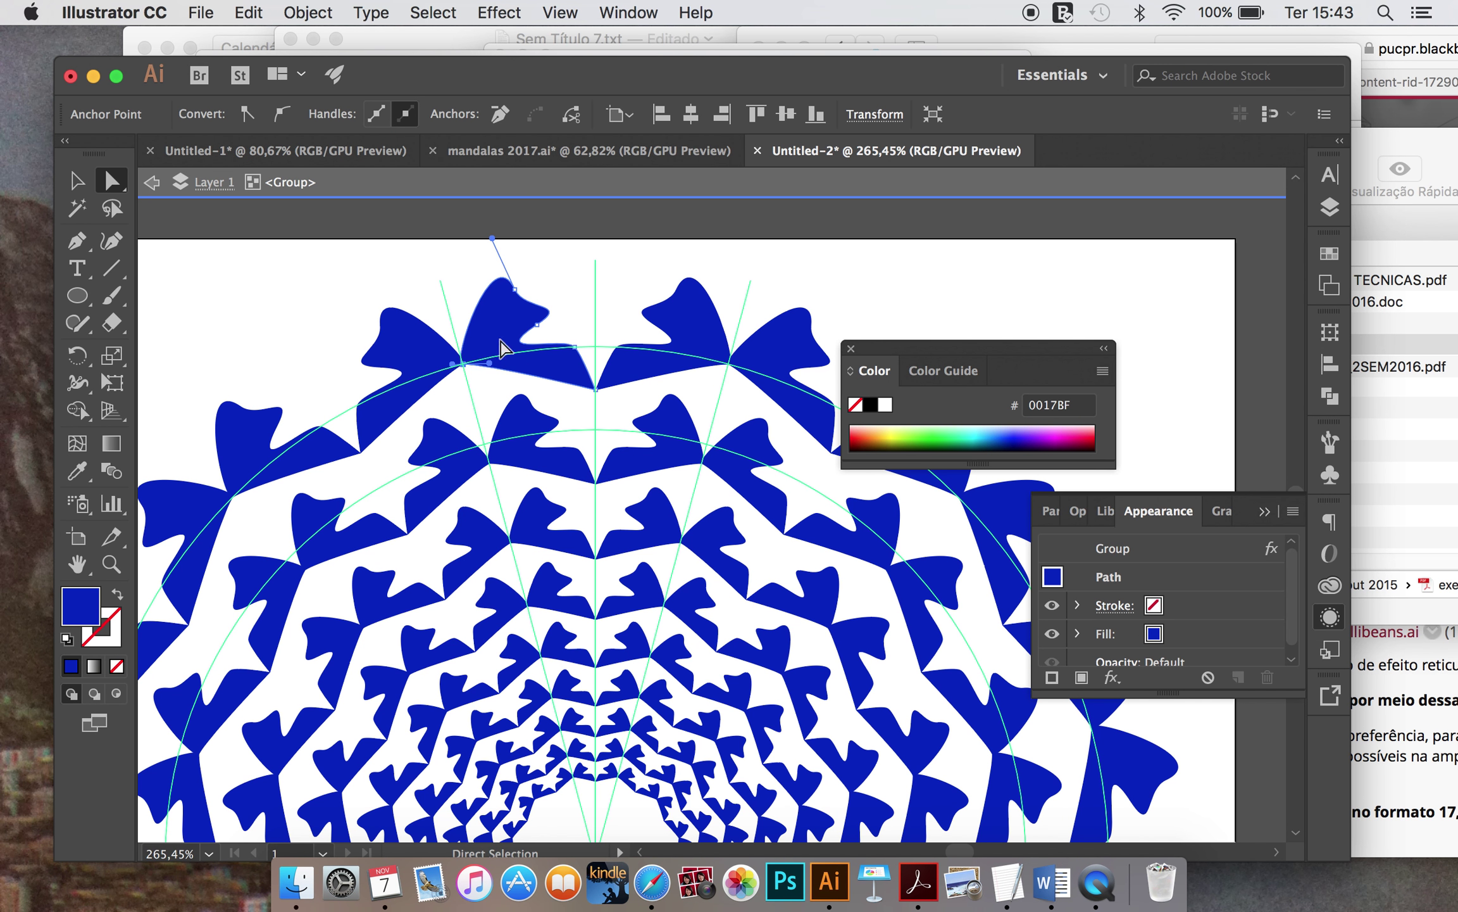
pyautogui.press('l')
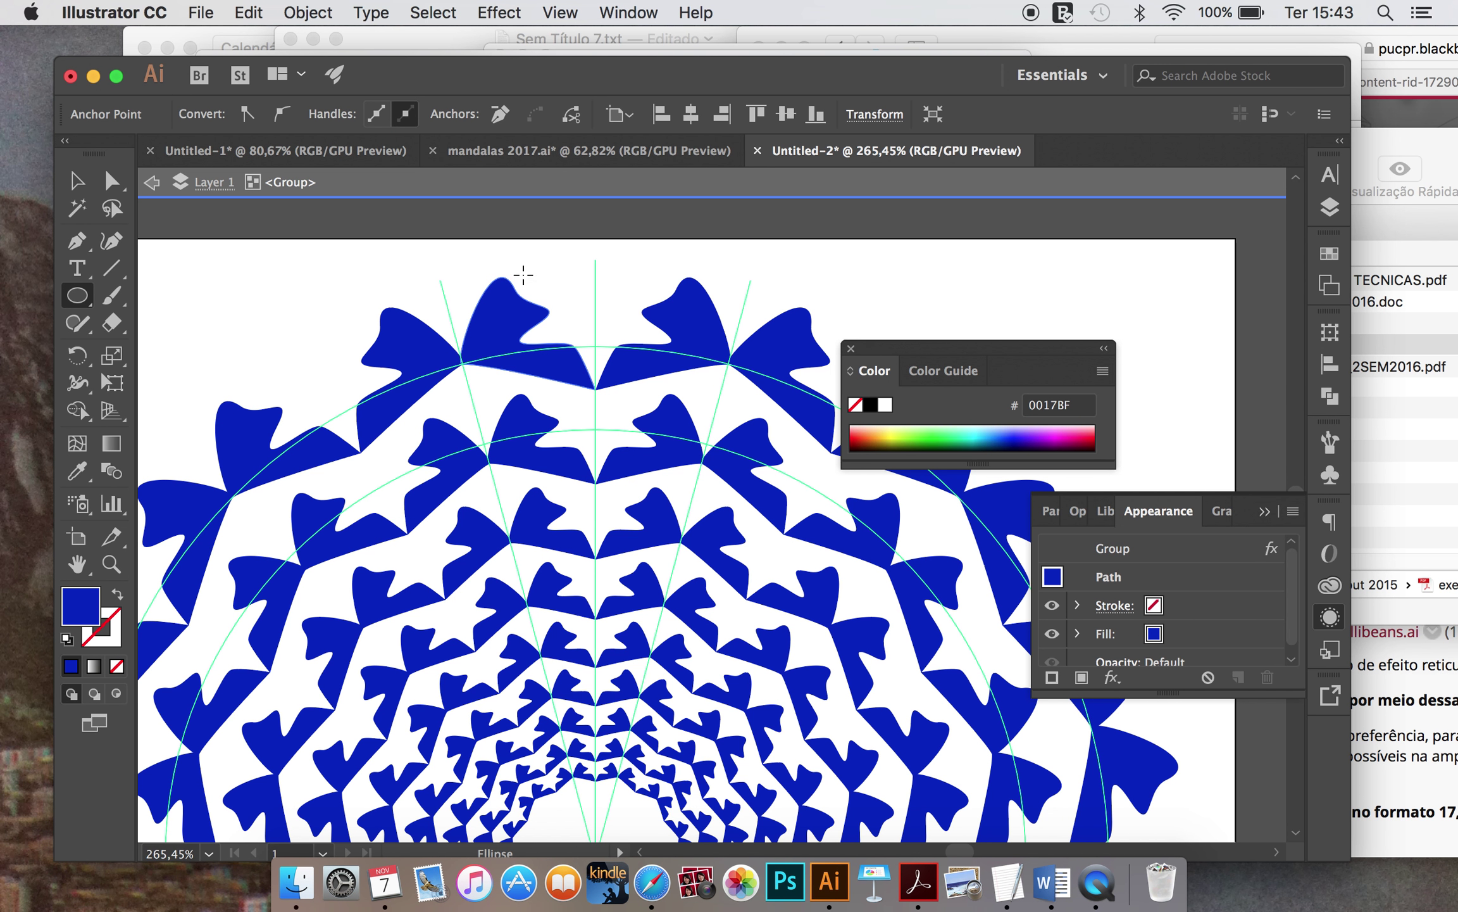
# Step: Draw a small circle above the top petal and fill it light blue #0090D4
pyautogui.moveTo(525, 274); pyautogui.dragTo(548, 295)
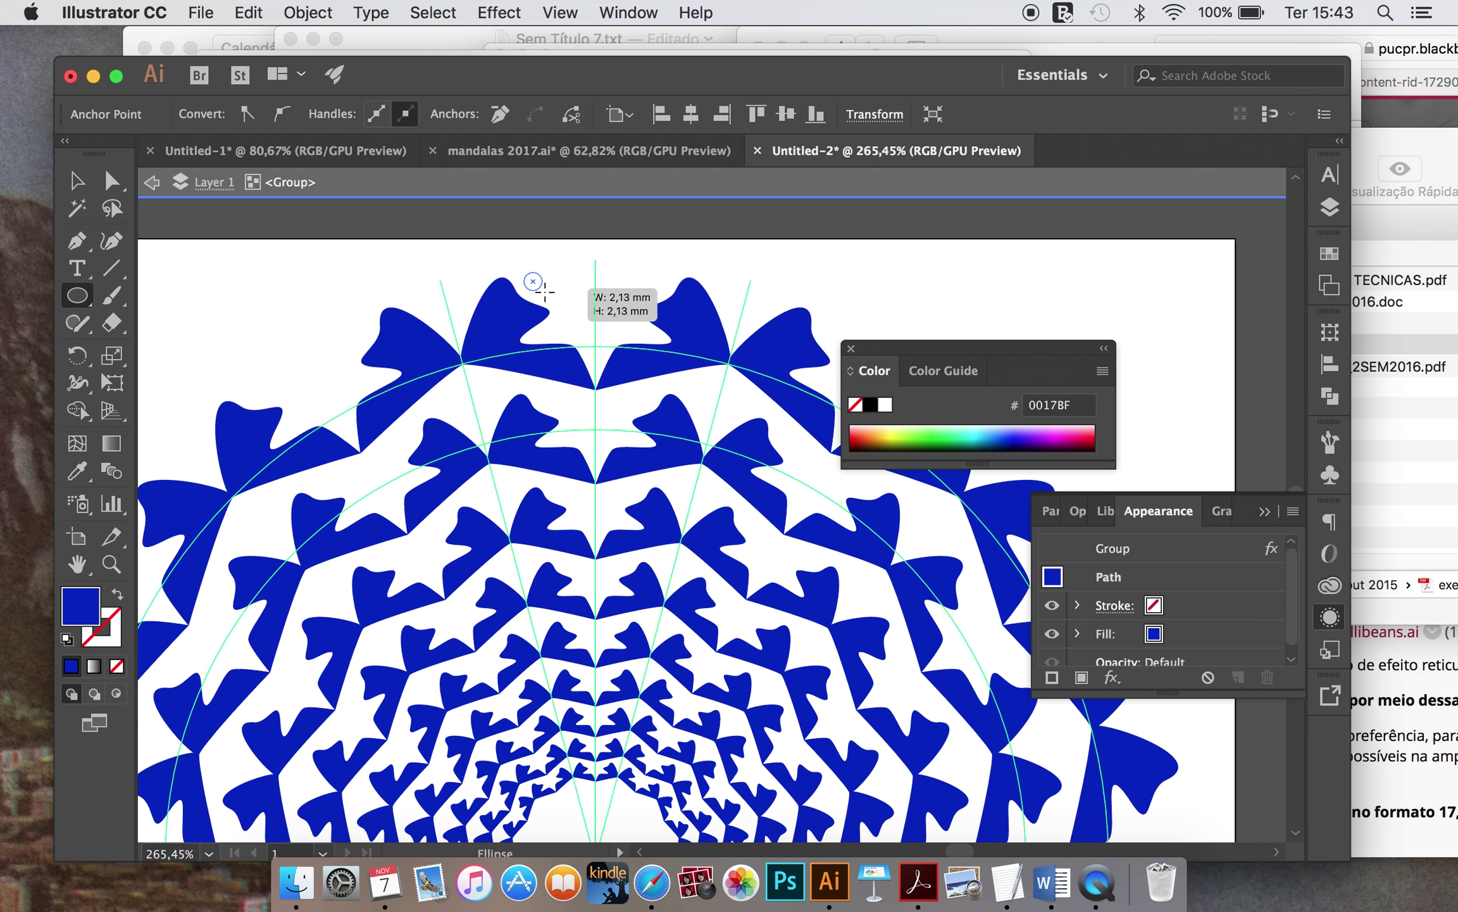
pyautogui.click(987, 437)
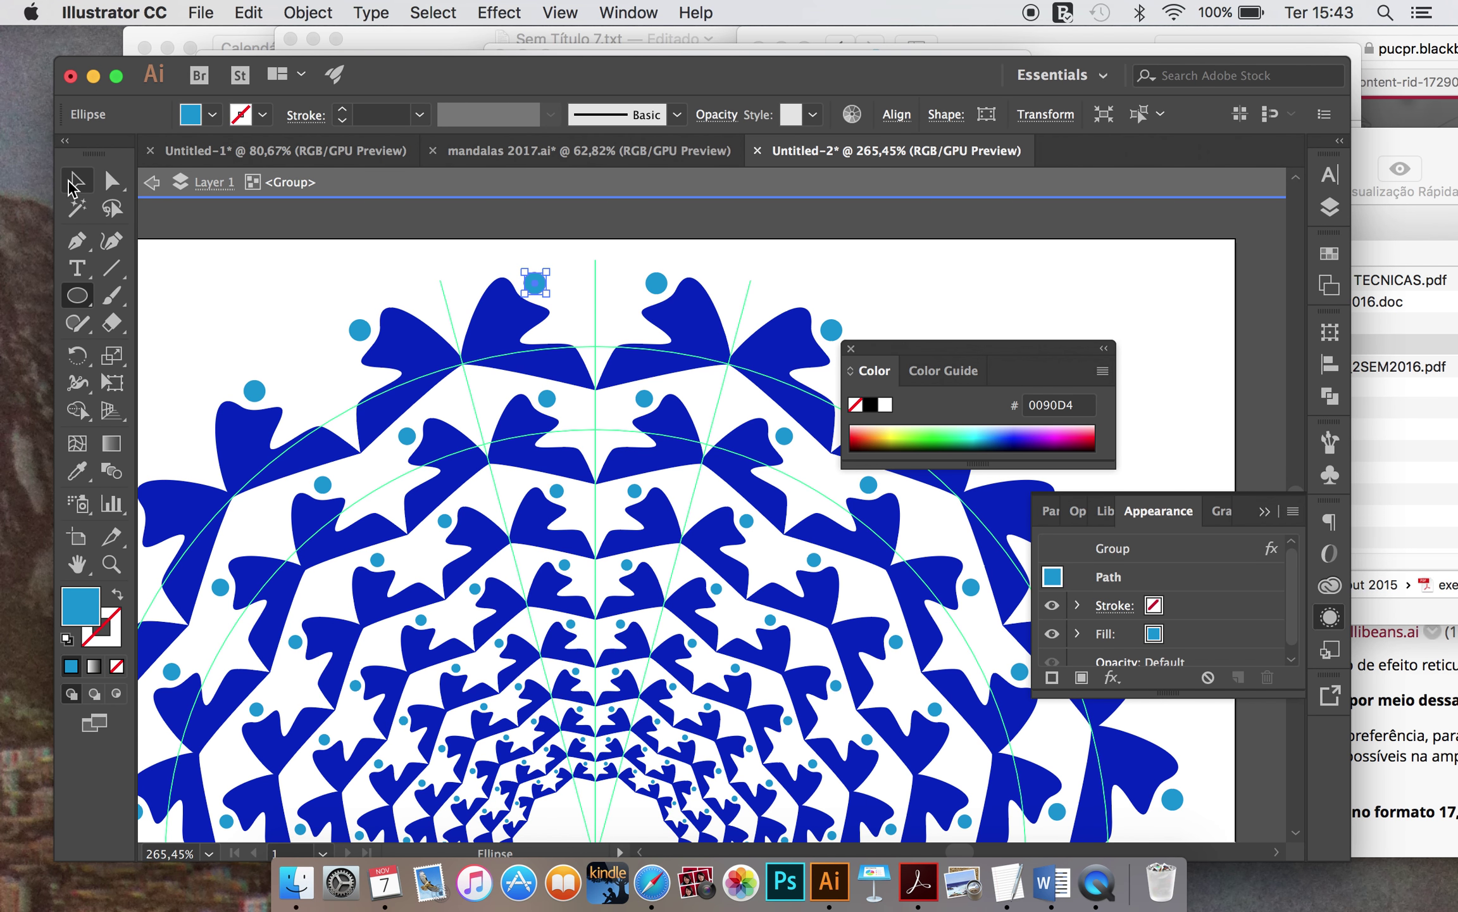
pyautogui.click(77, 182)
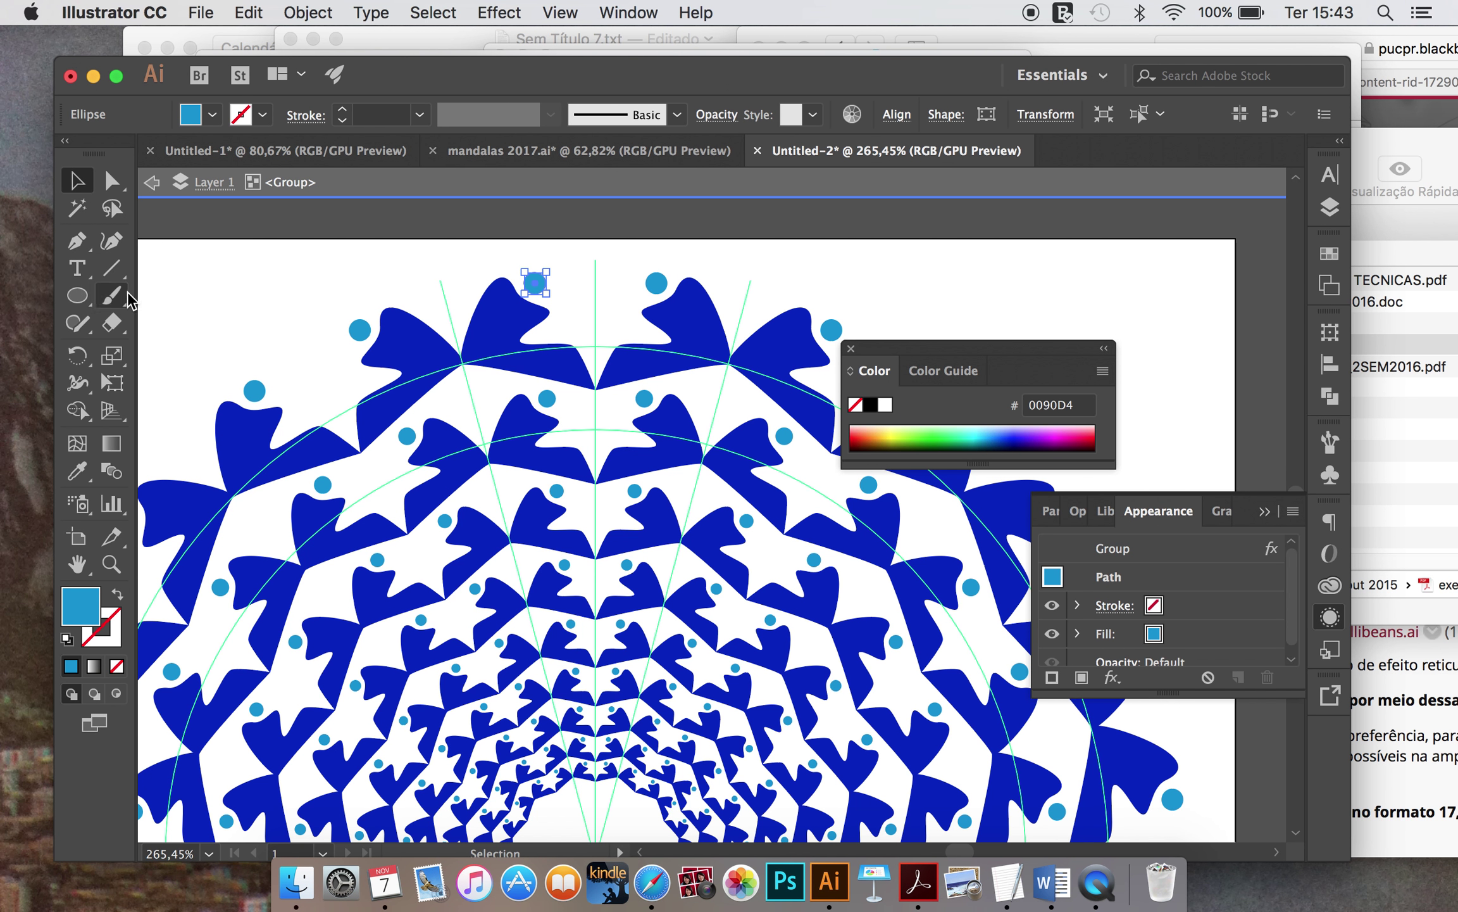
pyautogui.click(112, 295)
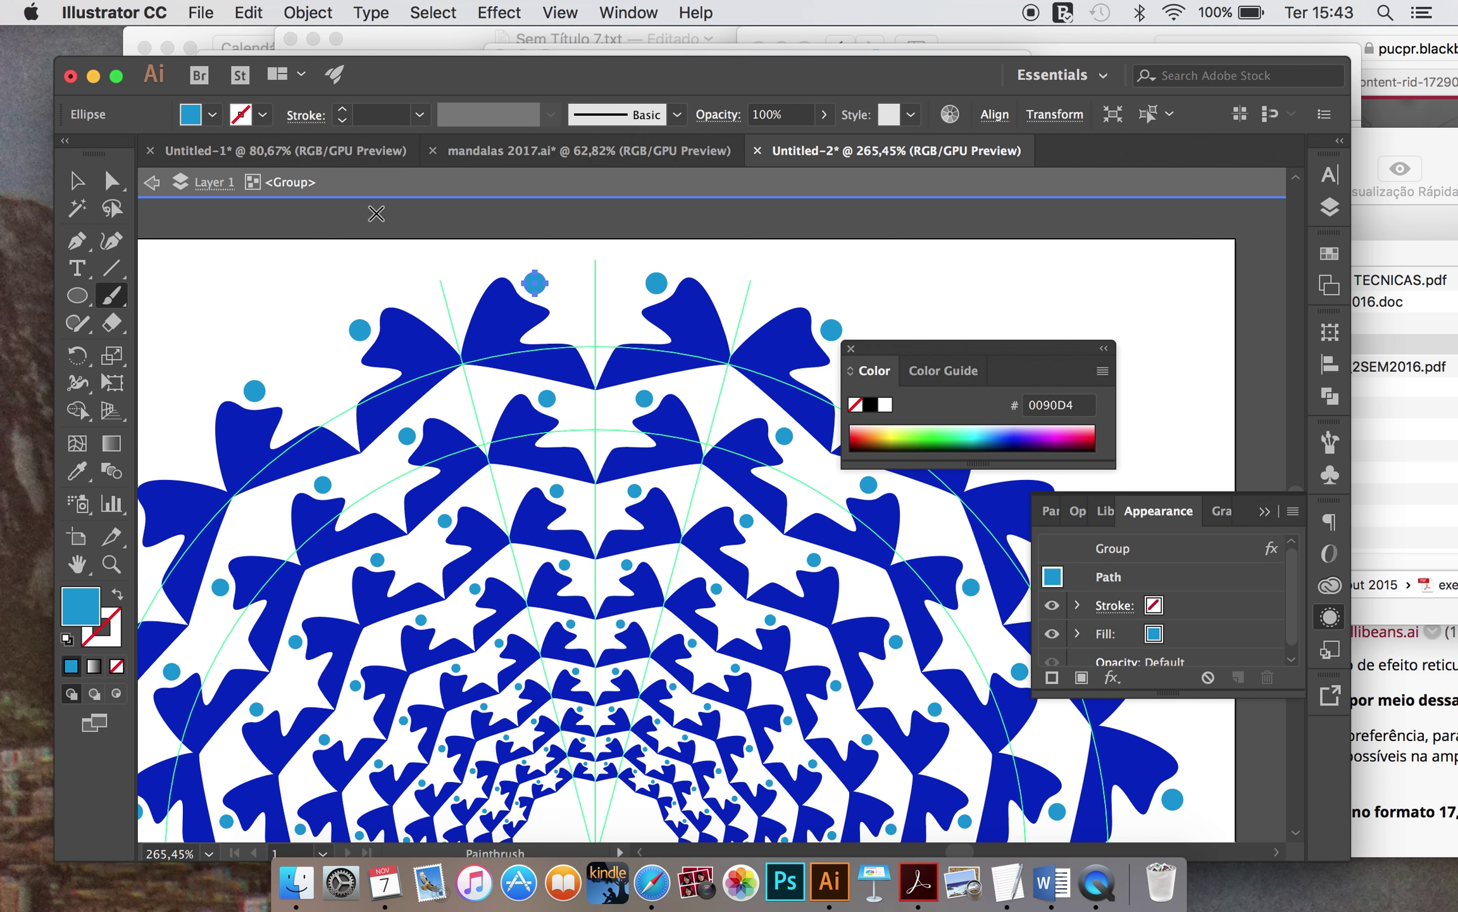
# Step: Try the Touch Calligraphic and 5 pt and 3 pt oval brushes on the light-blue dot
pyautogui.click(677, 115)
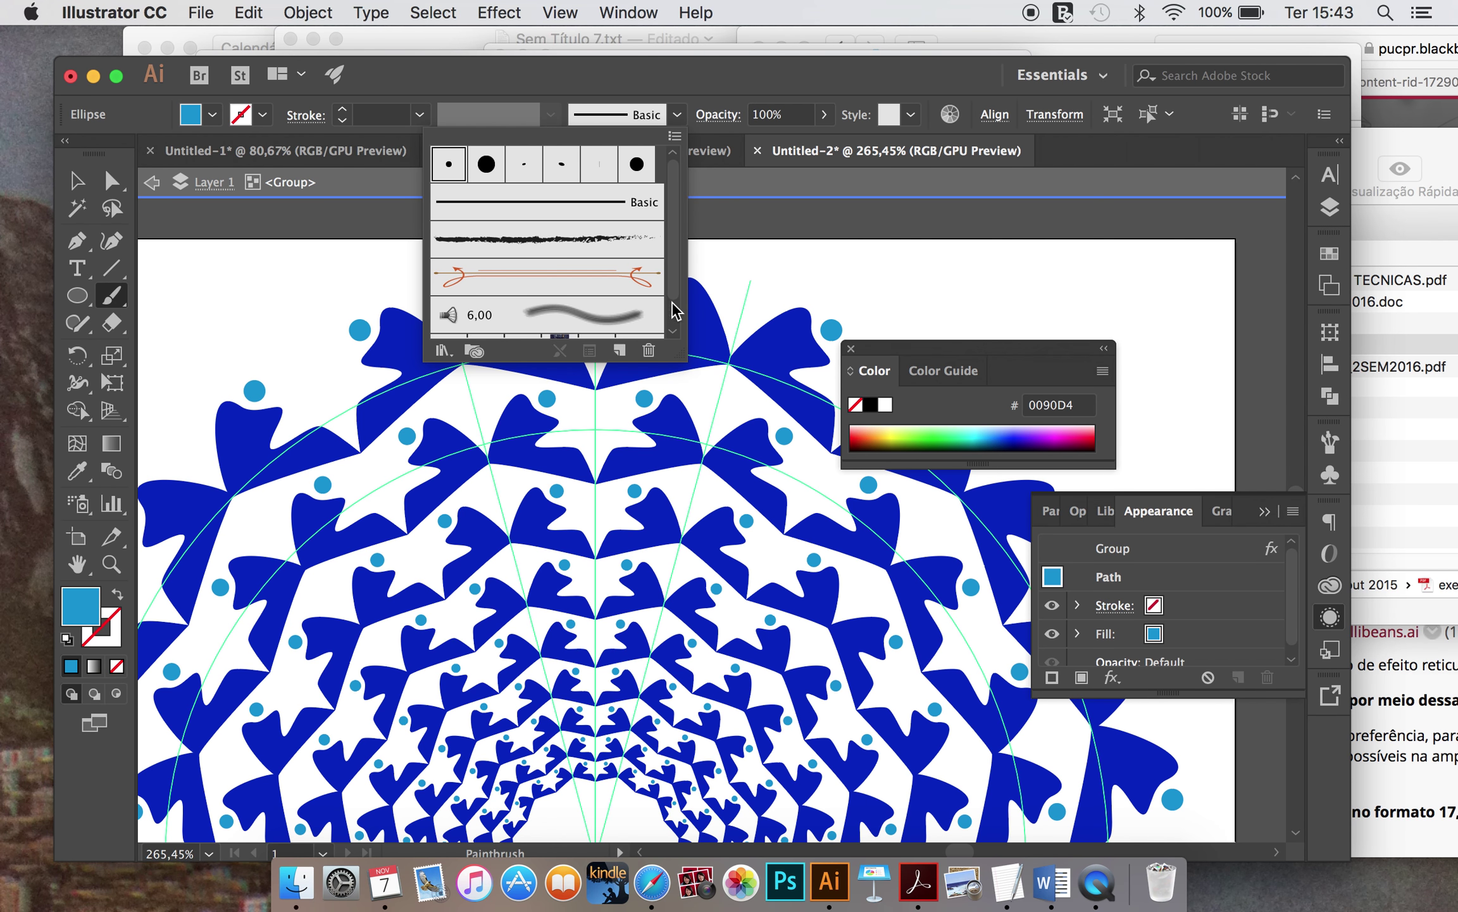
pyautogui.click(598, 166)
pyautogui.click(636, 166)
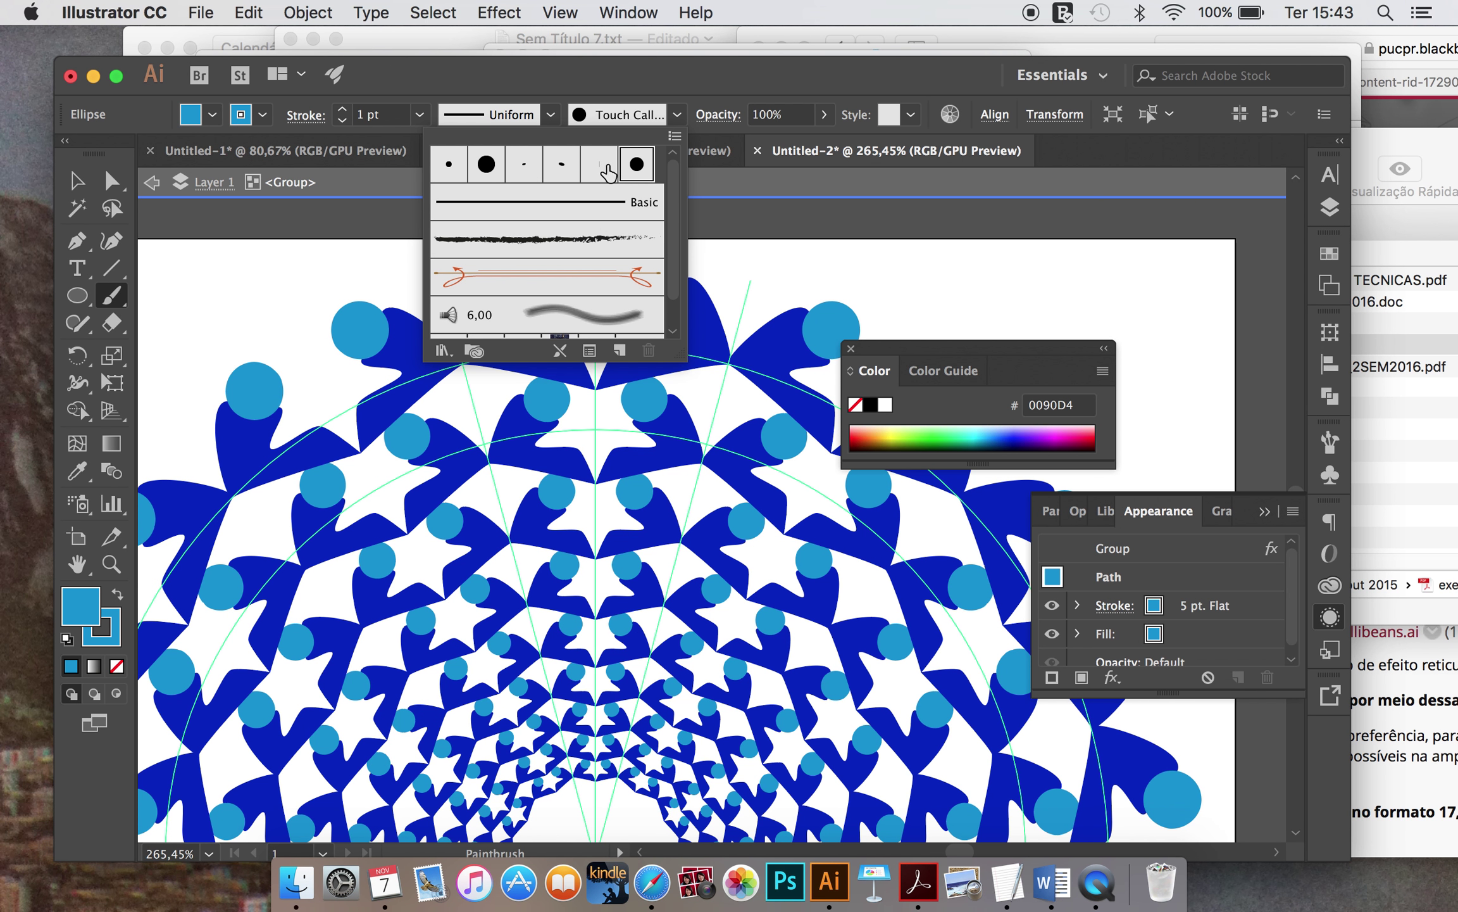
pyautogui.click(605, 168)
pyautogui.click(561, 168)
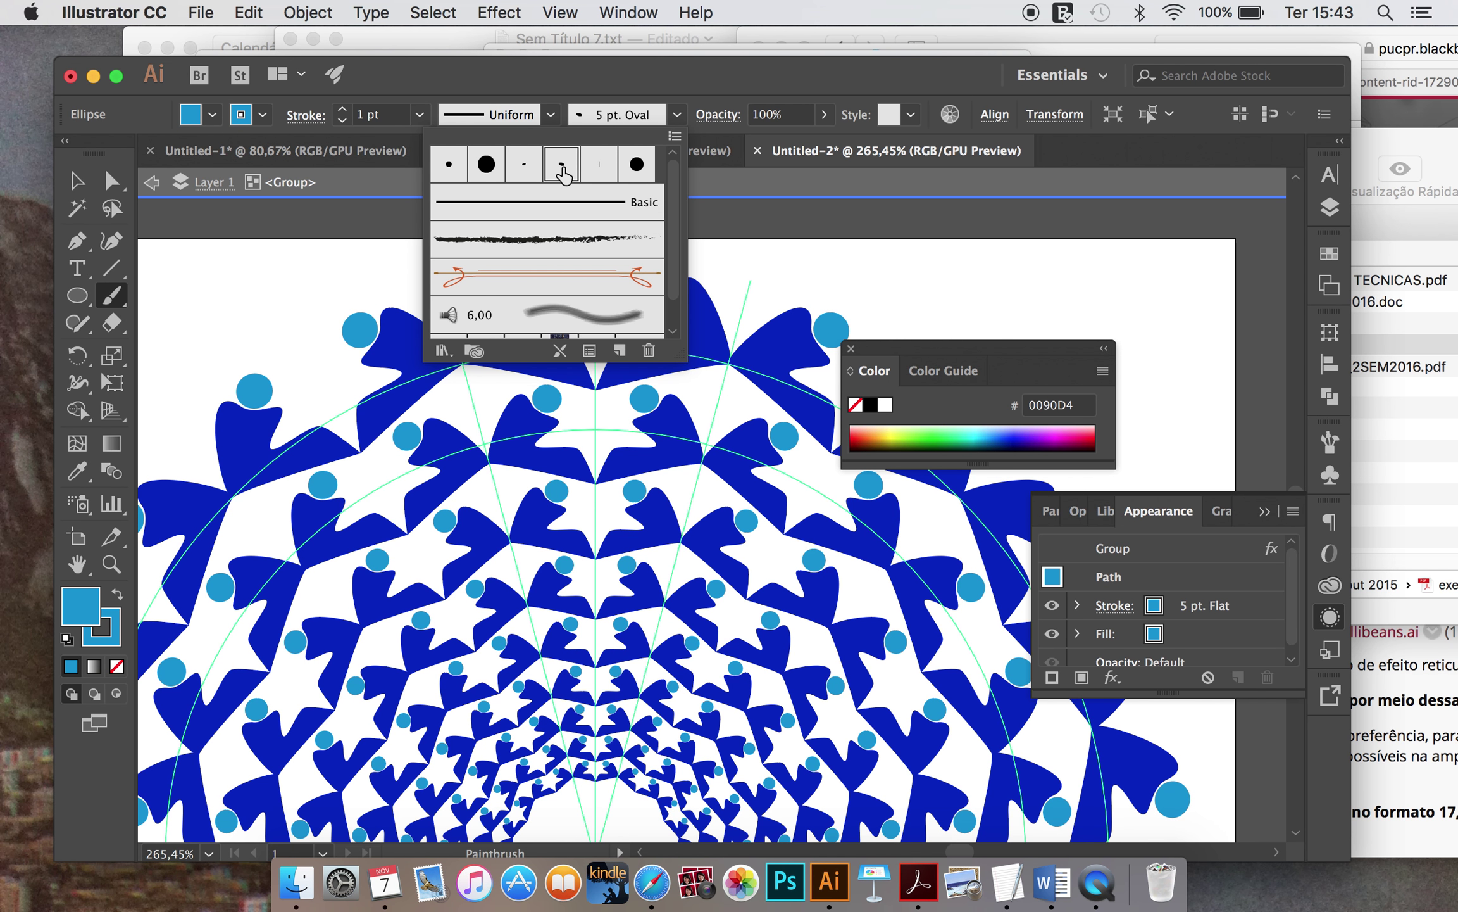
pyautogui.click(529, 170)
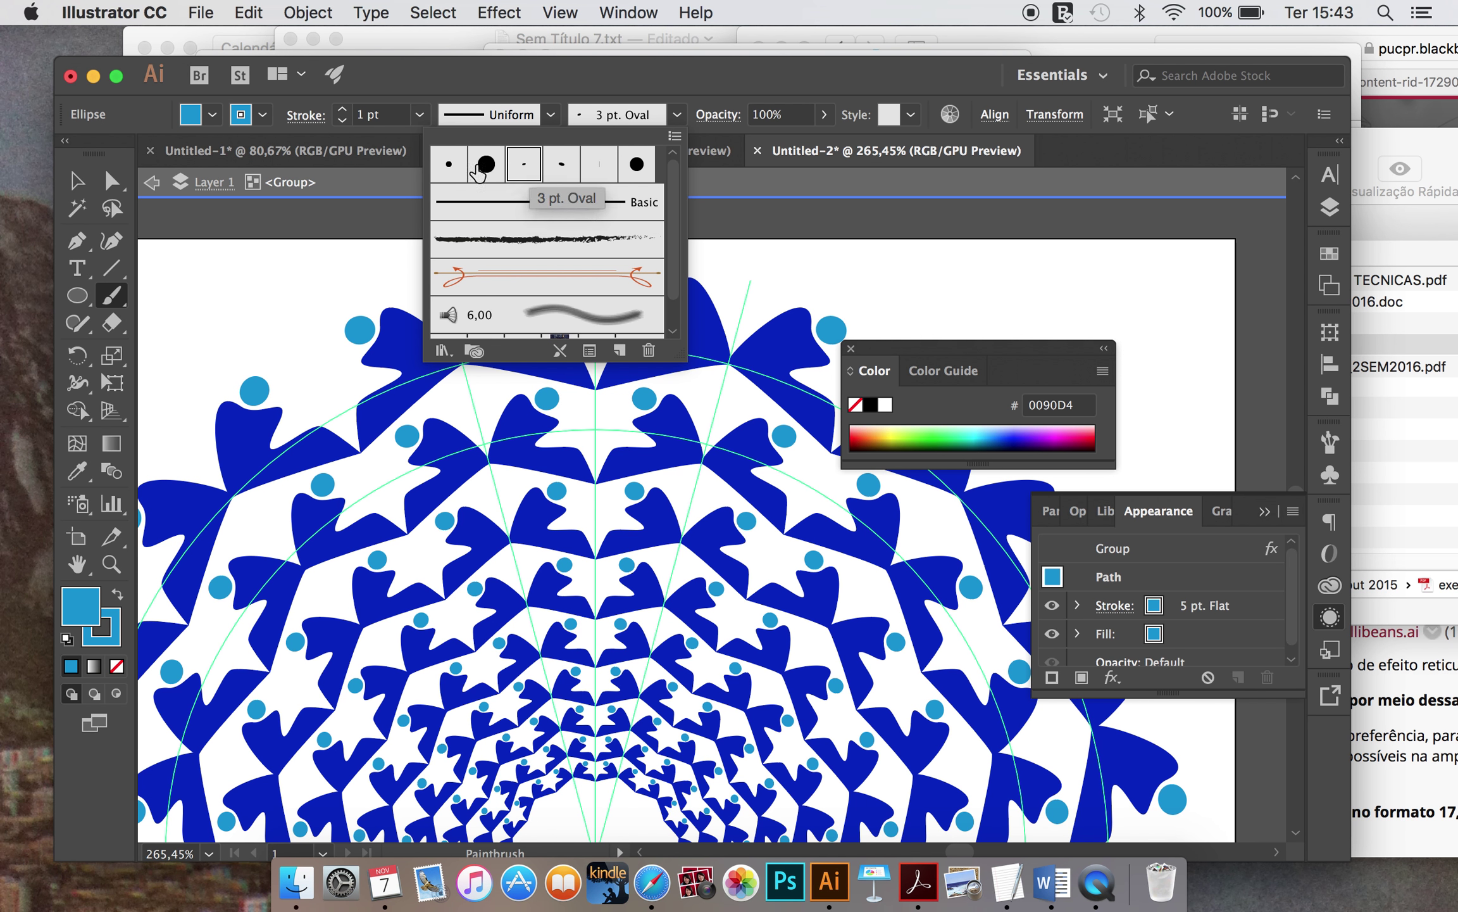
pyautogui.click(217, 250)
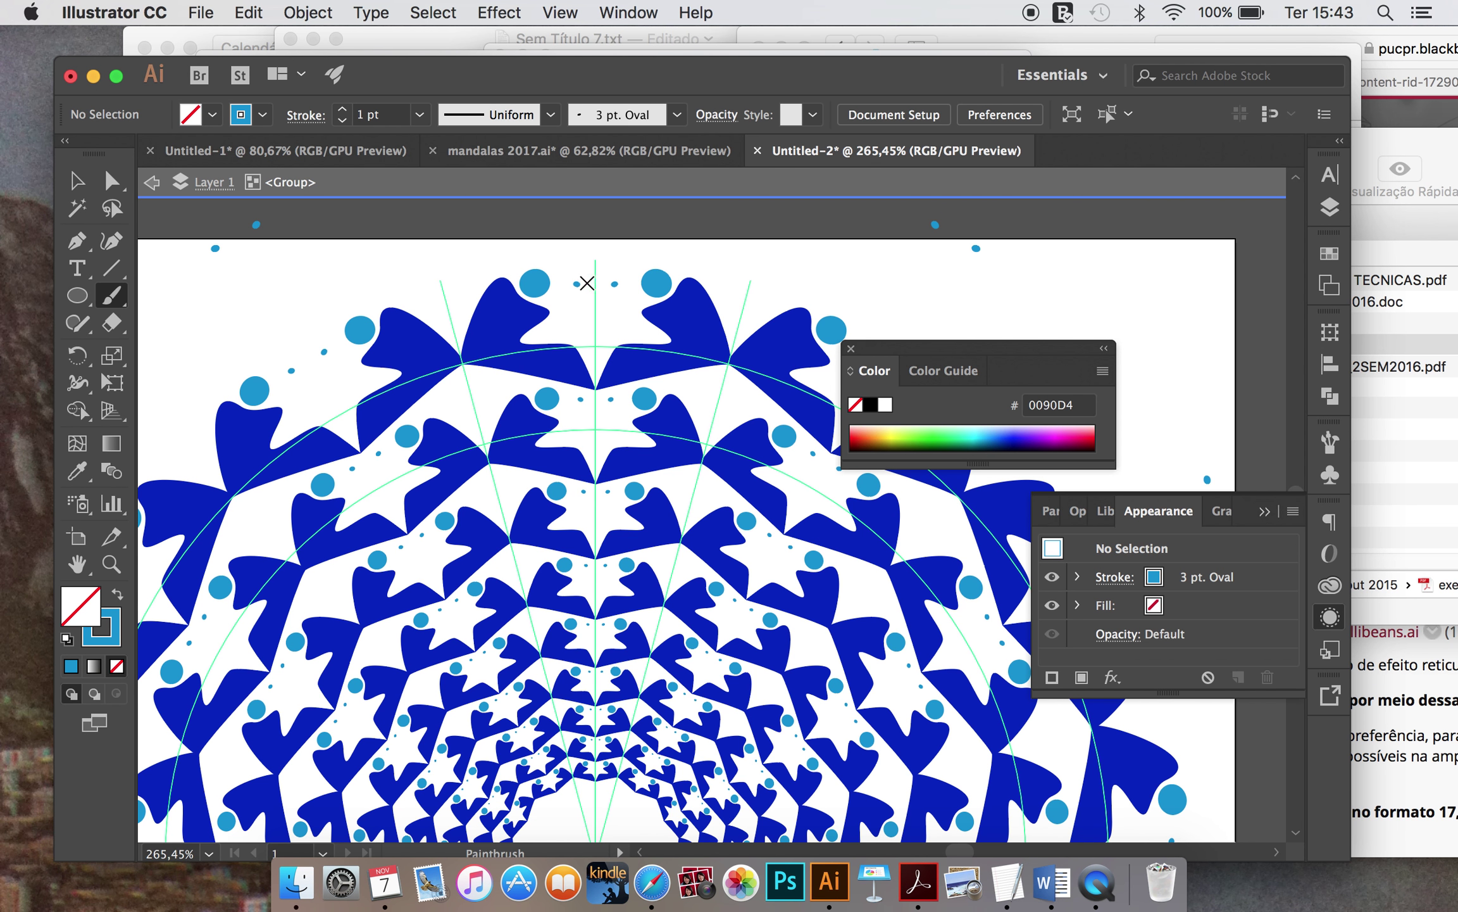
pyautogui.press('cmd+z')
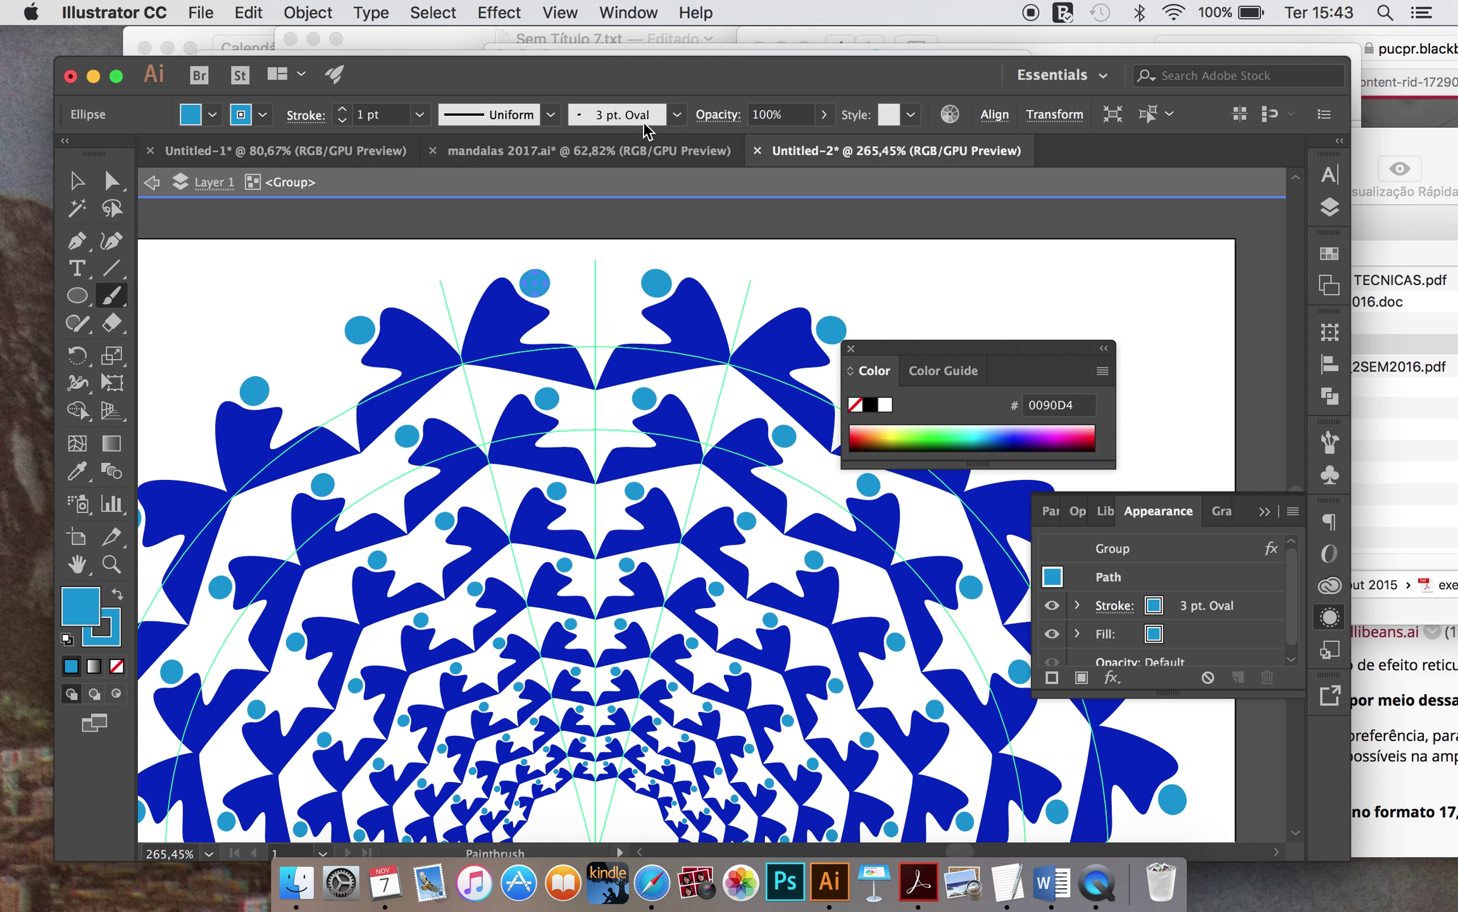
# Step: Settle on the 5 pt. Flat brush for the dot after testing round brushes
pyautogui.click(677, 115)
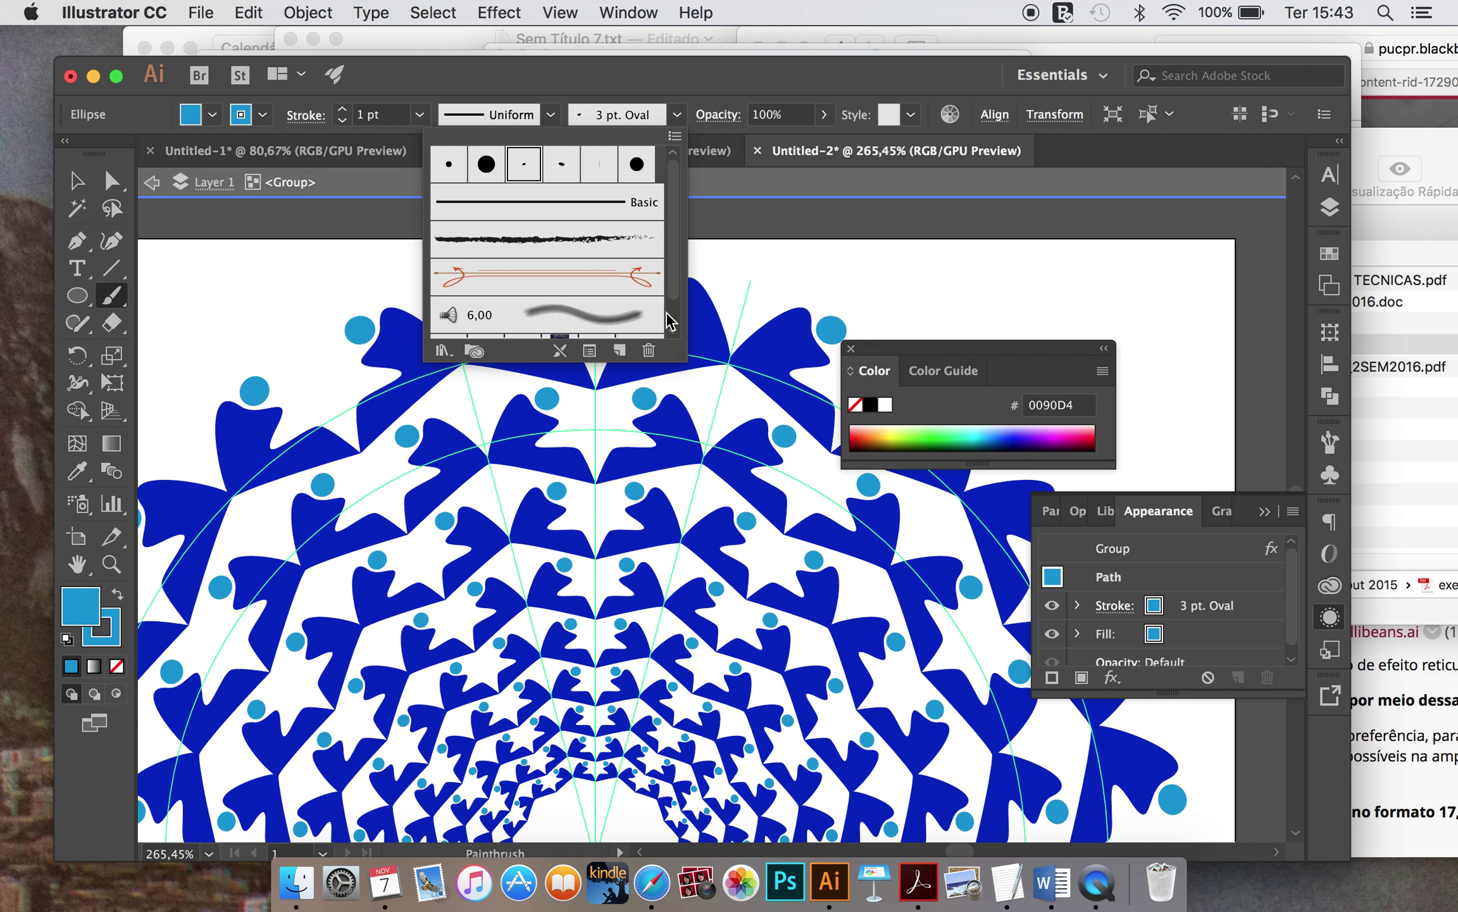
pyautogui.click(561, 164)
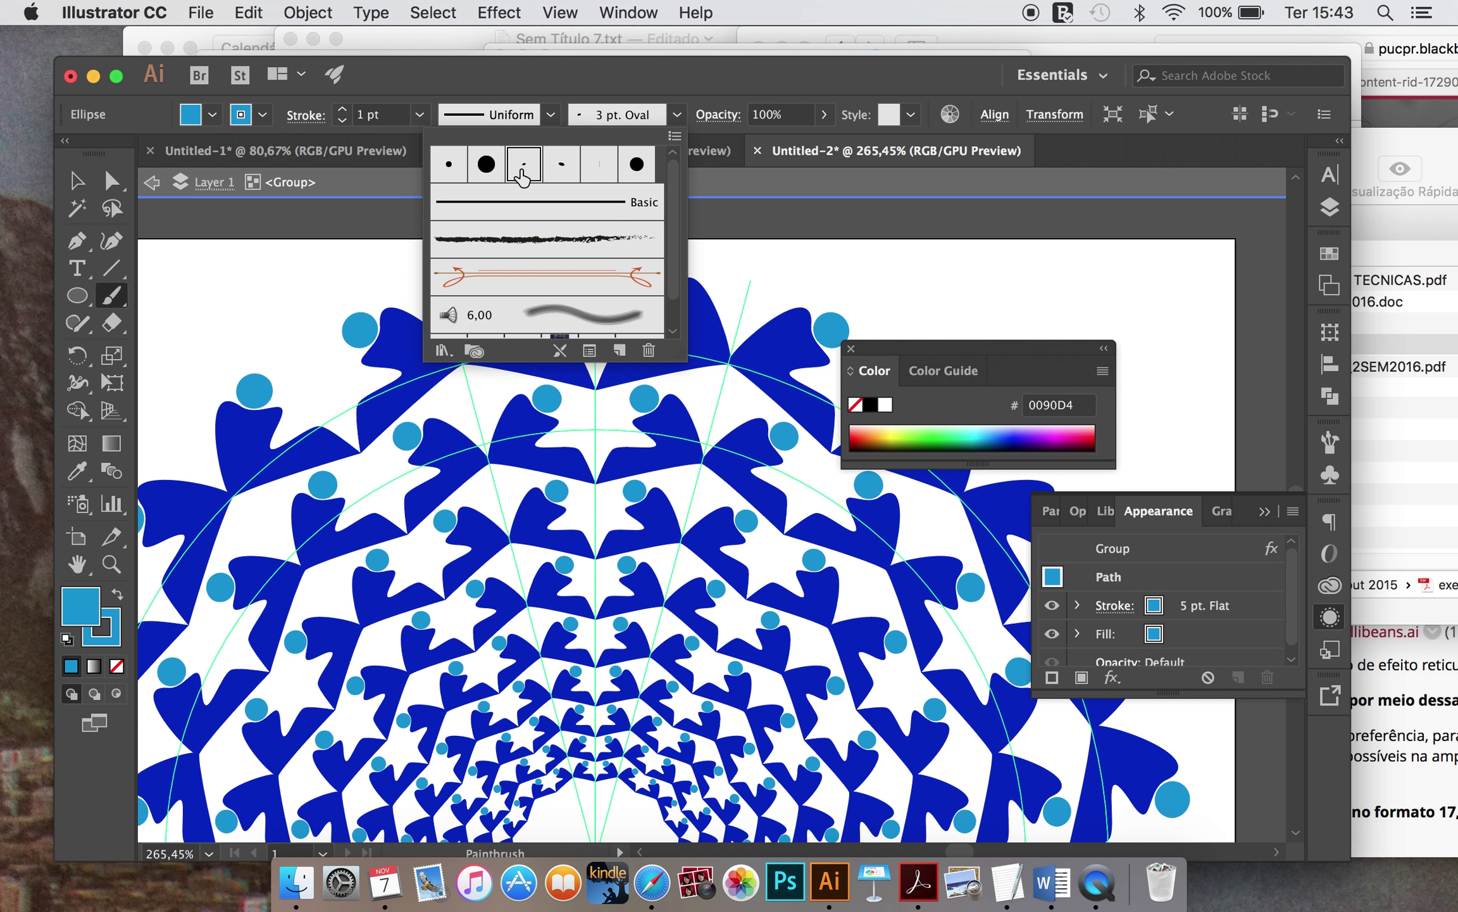
pyautogui.click(486, 168)
pyautogui.click(449, 166)
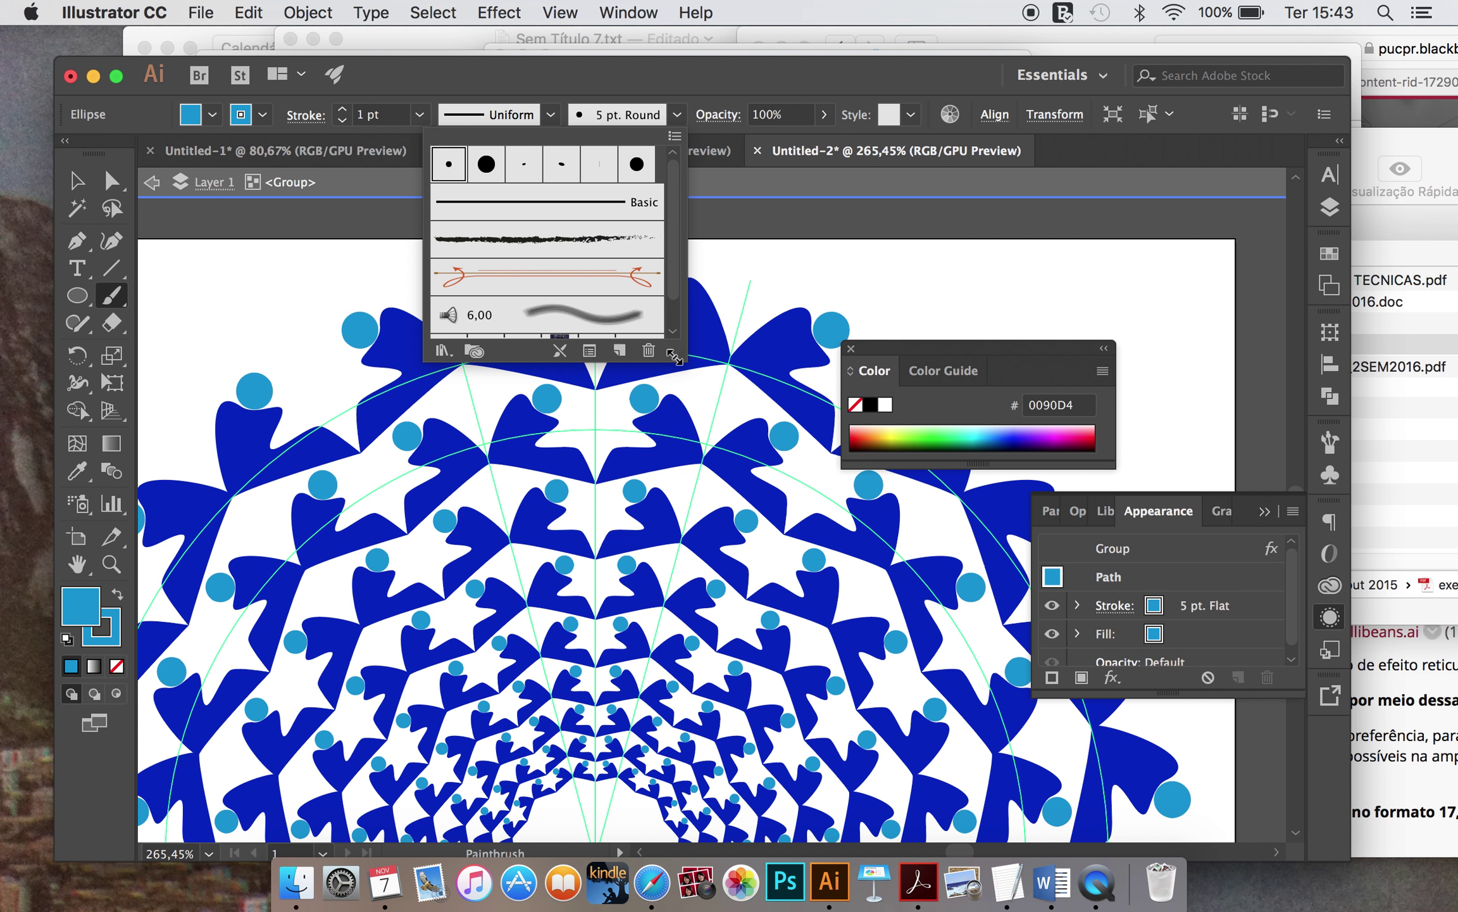
pyautogui.moveTo(676, 360); pyautogui.dragTo(708, 488)
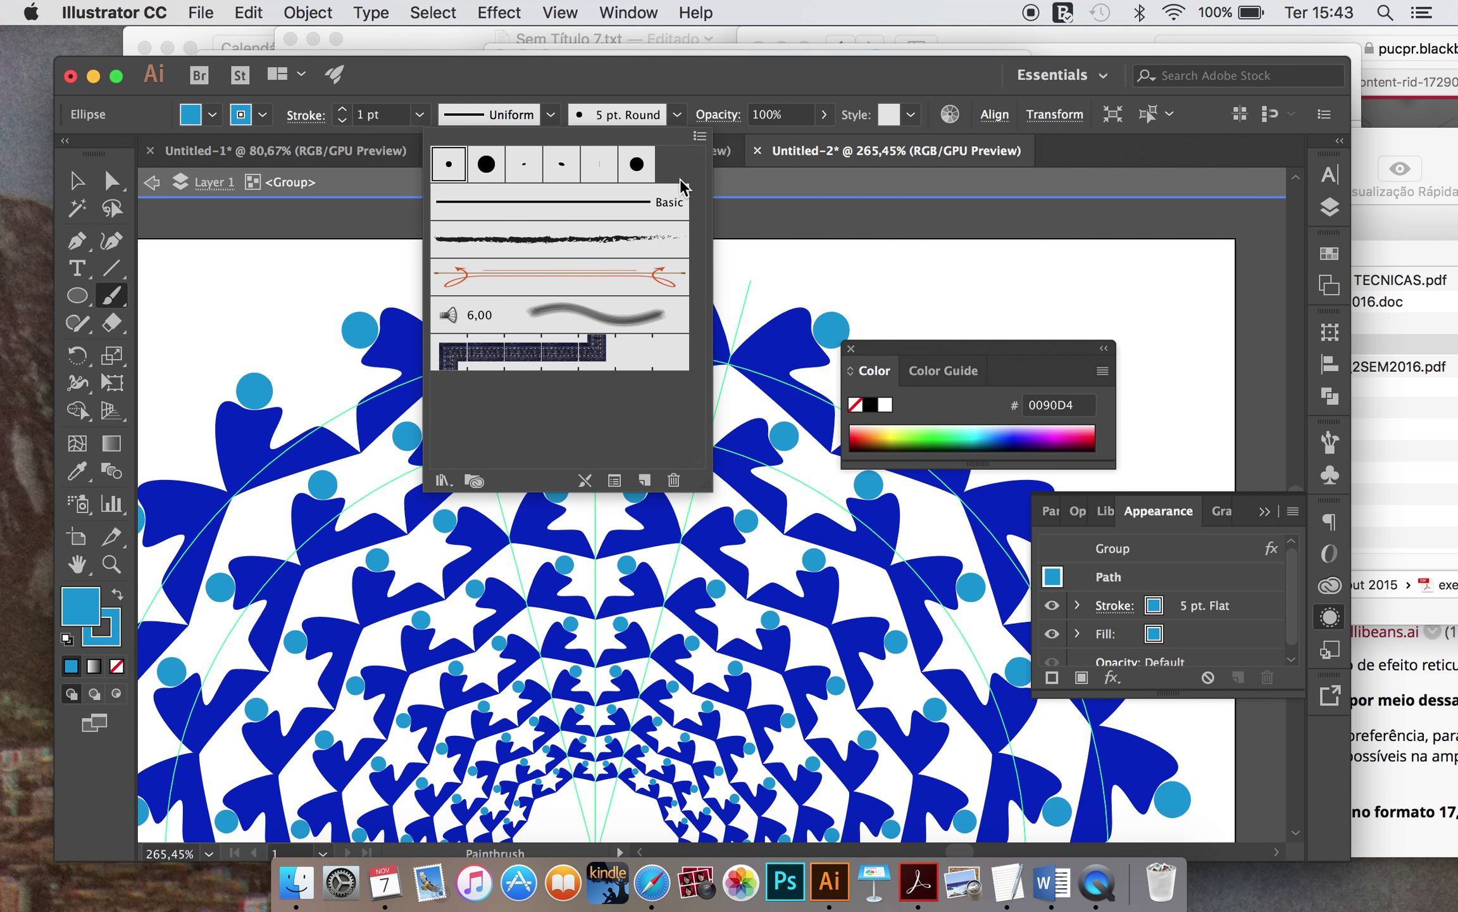
pyautogui.click(636, 167)
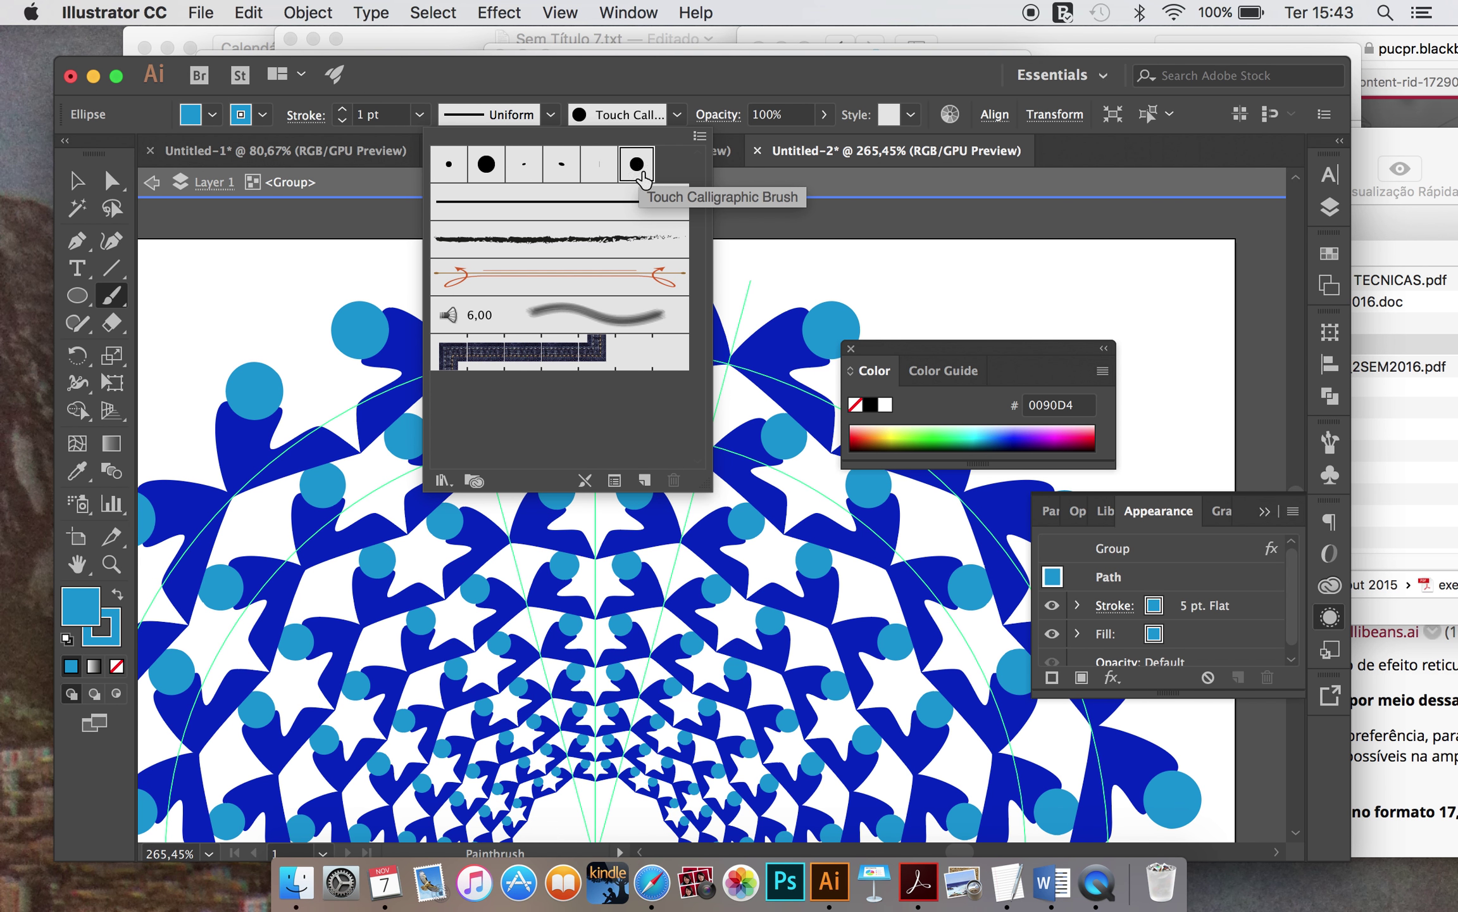
pyautogui.click(599, 166)
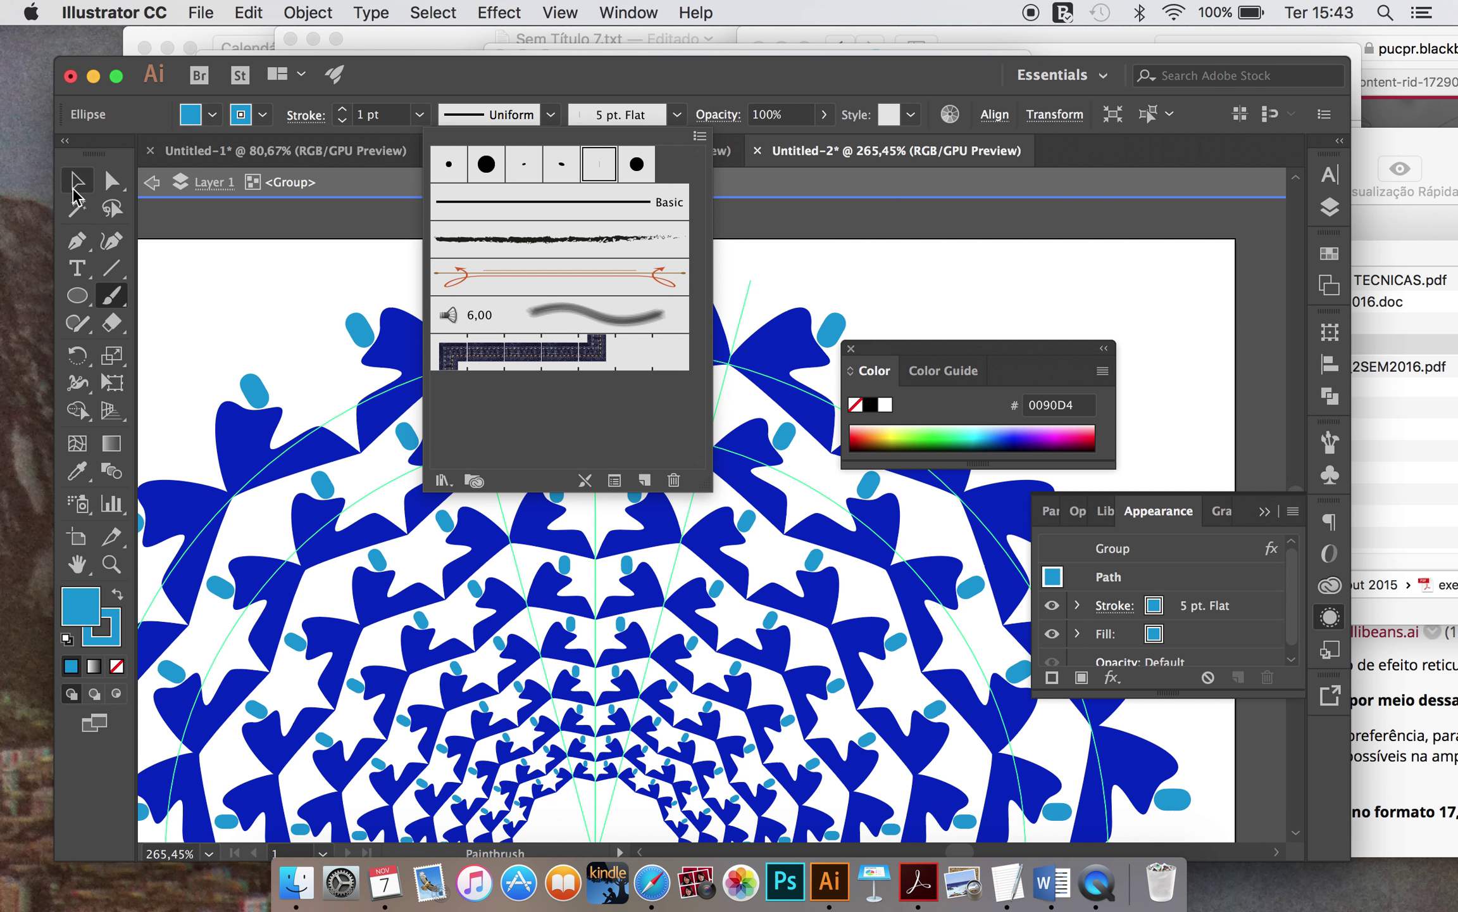
pyautogui.press('Escape')
pyautogui.press('super+shift+a')
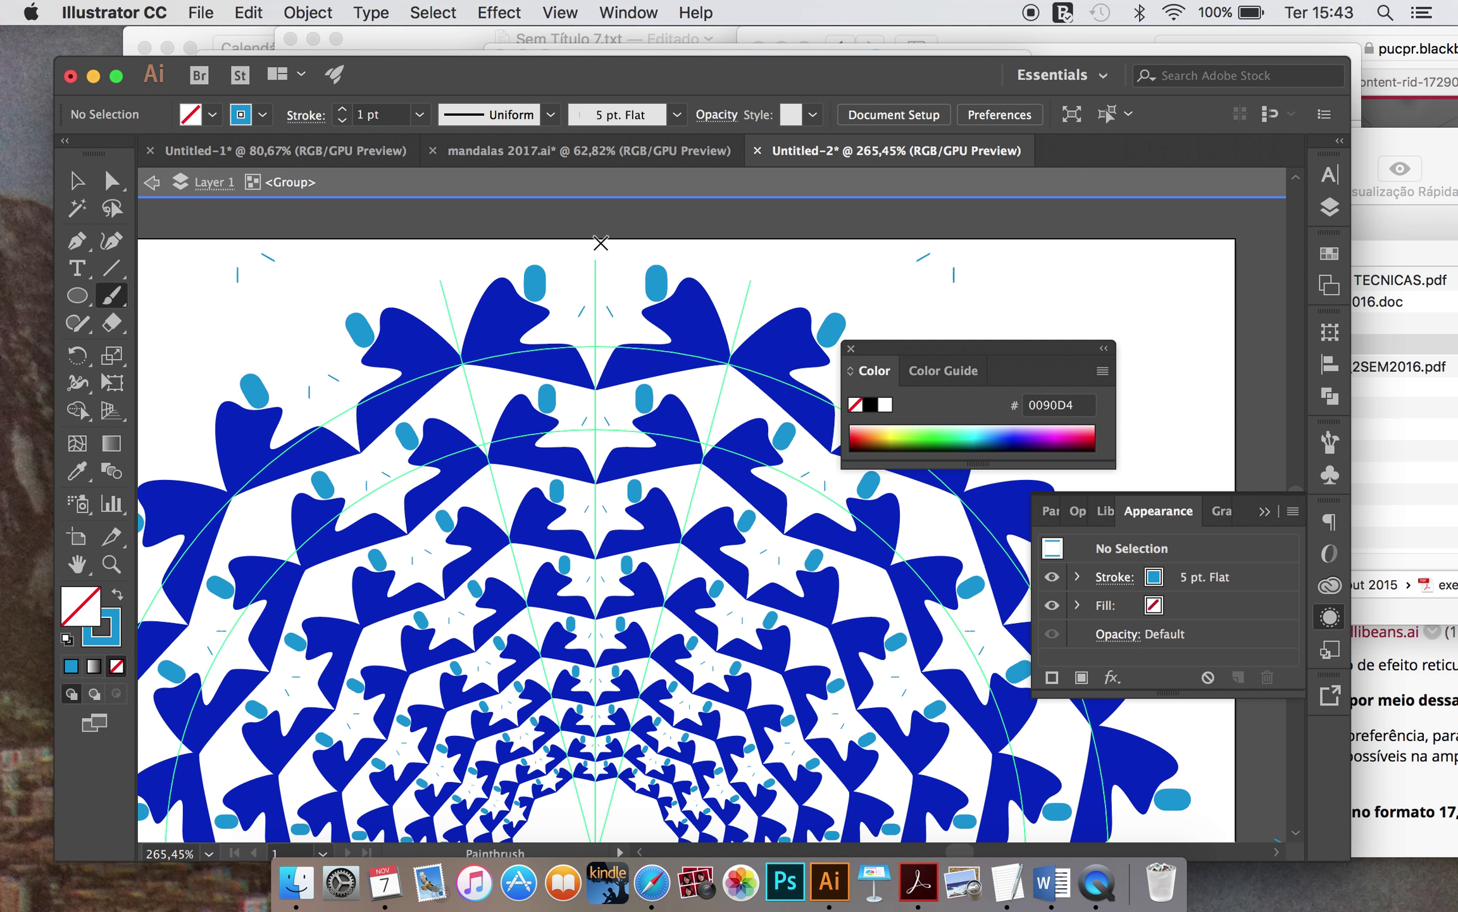
pyautogui.press('super+z')
pyautogui.click(677, 114)
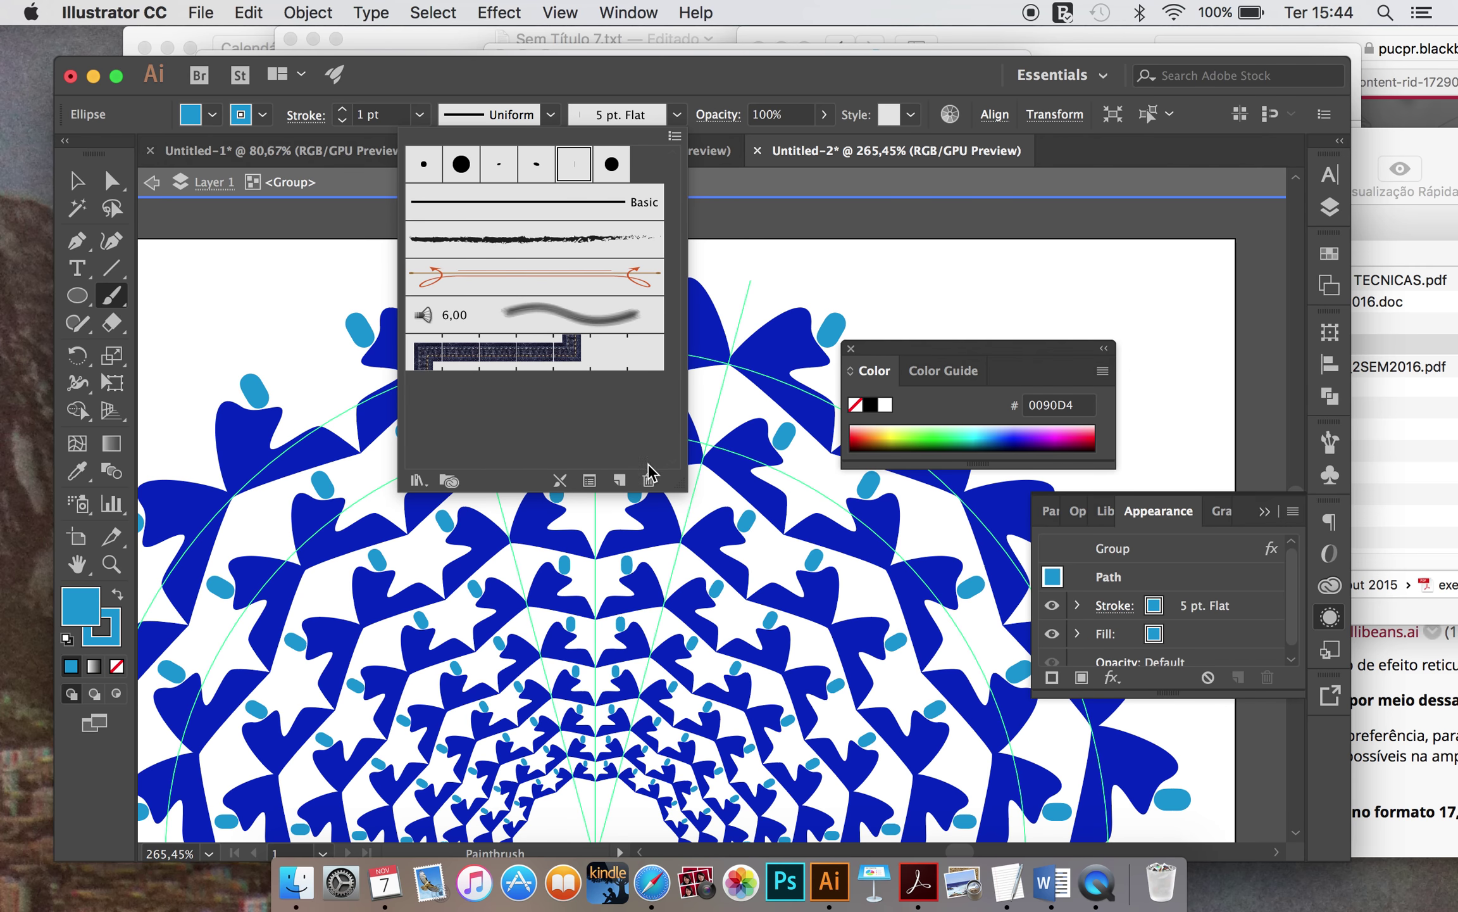
# Step: Create Calligraphic Brush 1 with pressure-controlled angle, roundness and size, 1 pt size, variation 1
pyautogui.click(619, 480)
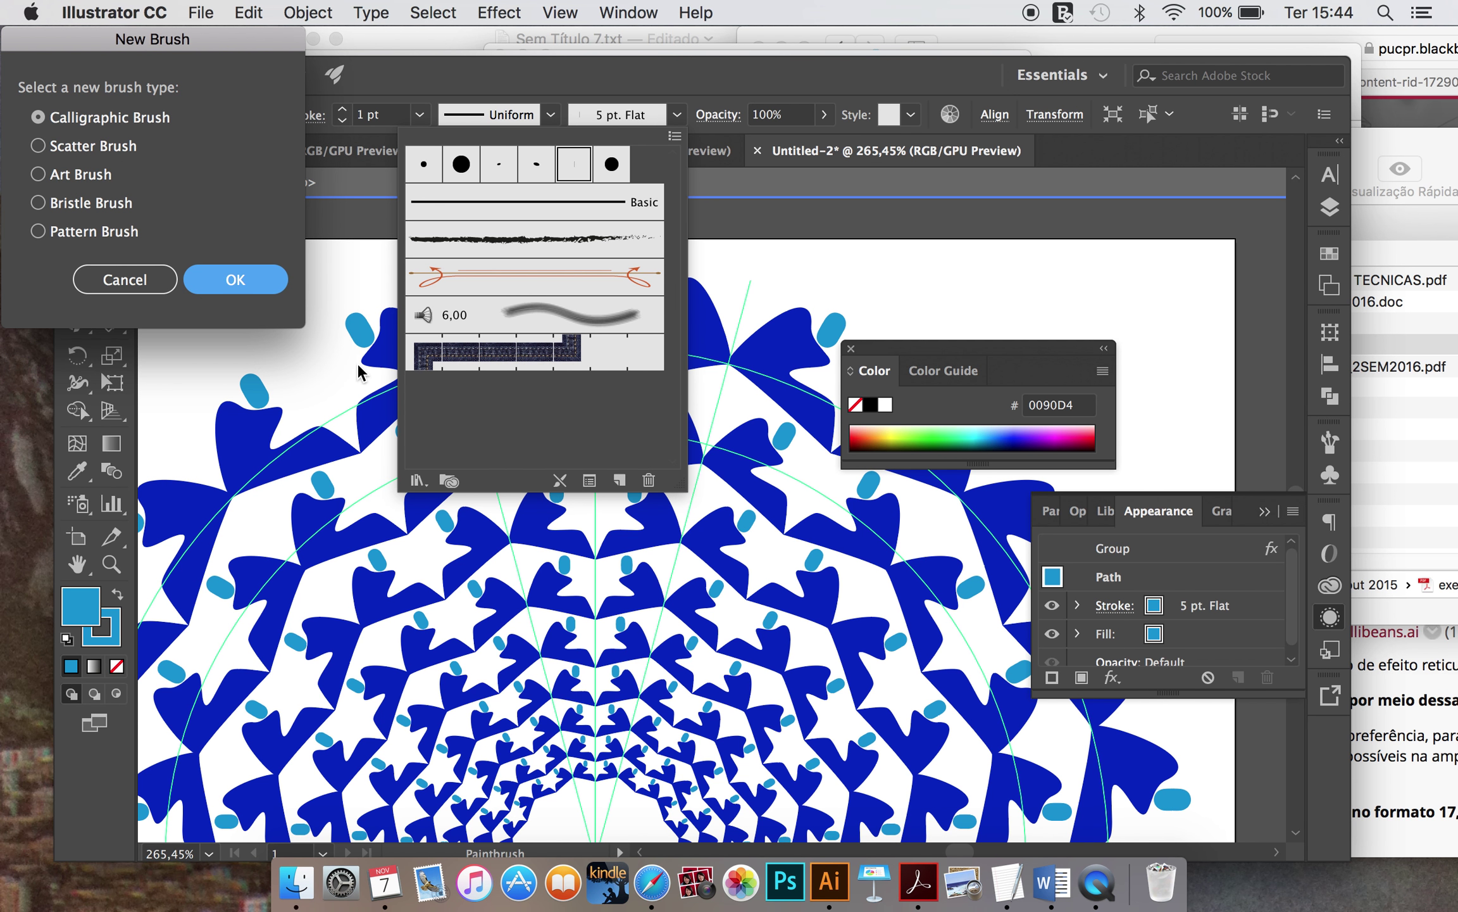
pyautogui.click(236, 280)
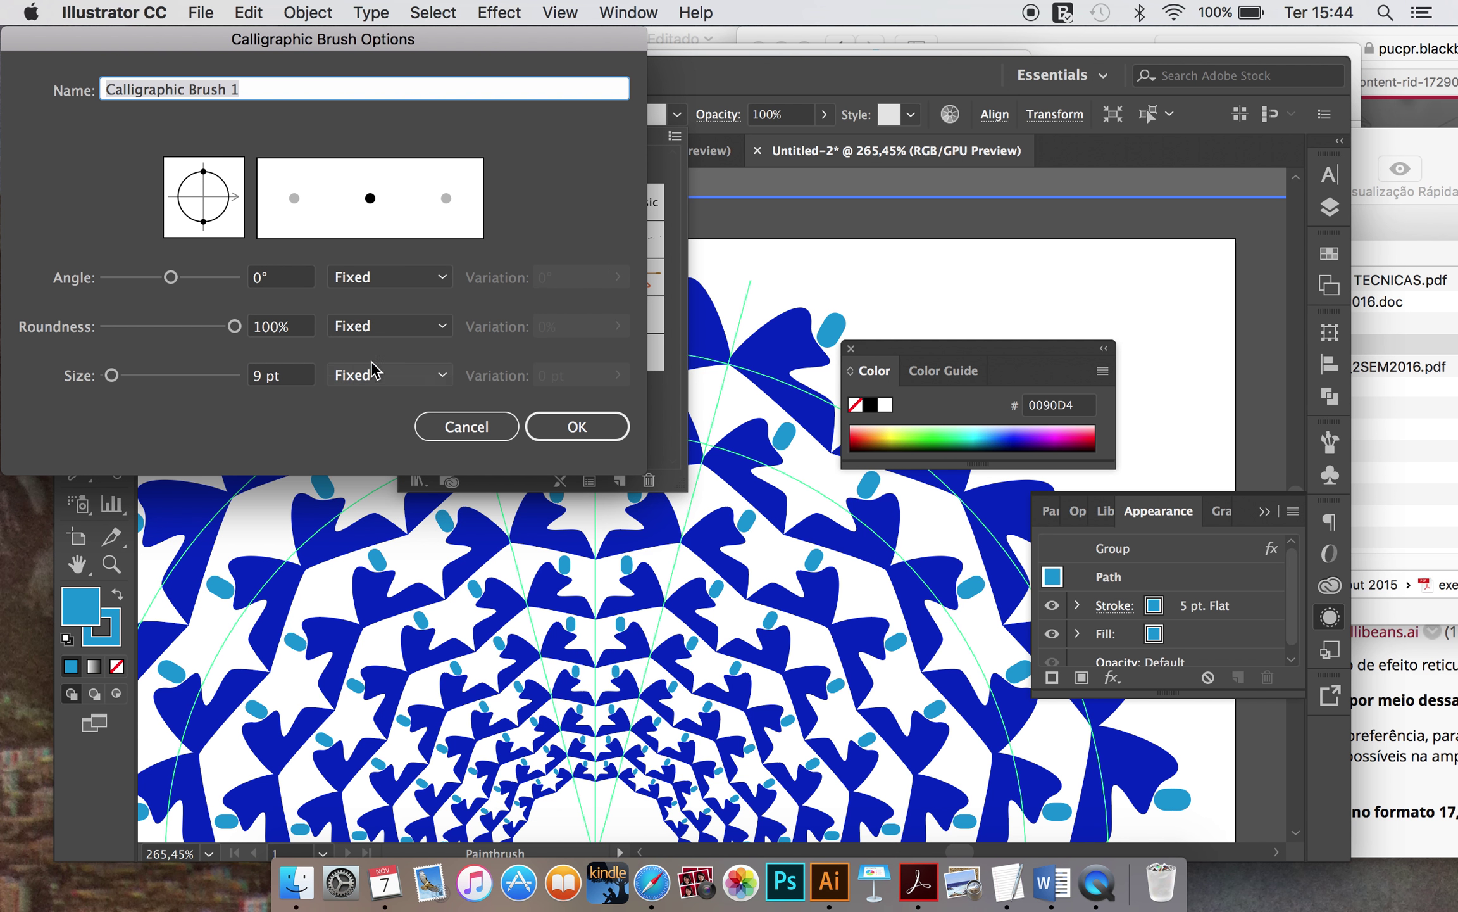
pyautogui.click(399, 280)
pyautogui.click(415, 351)
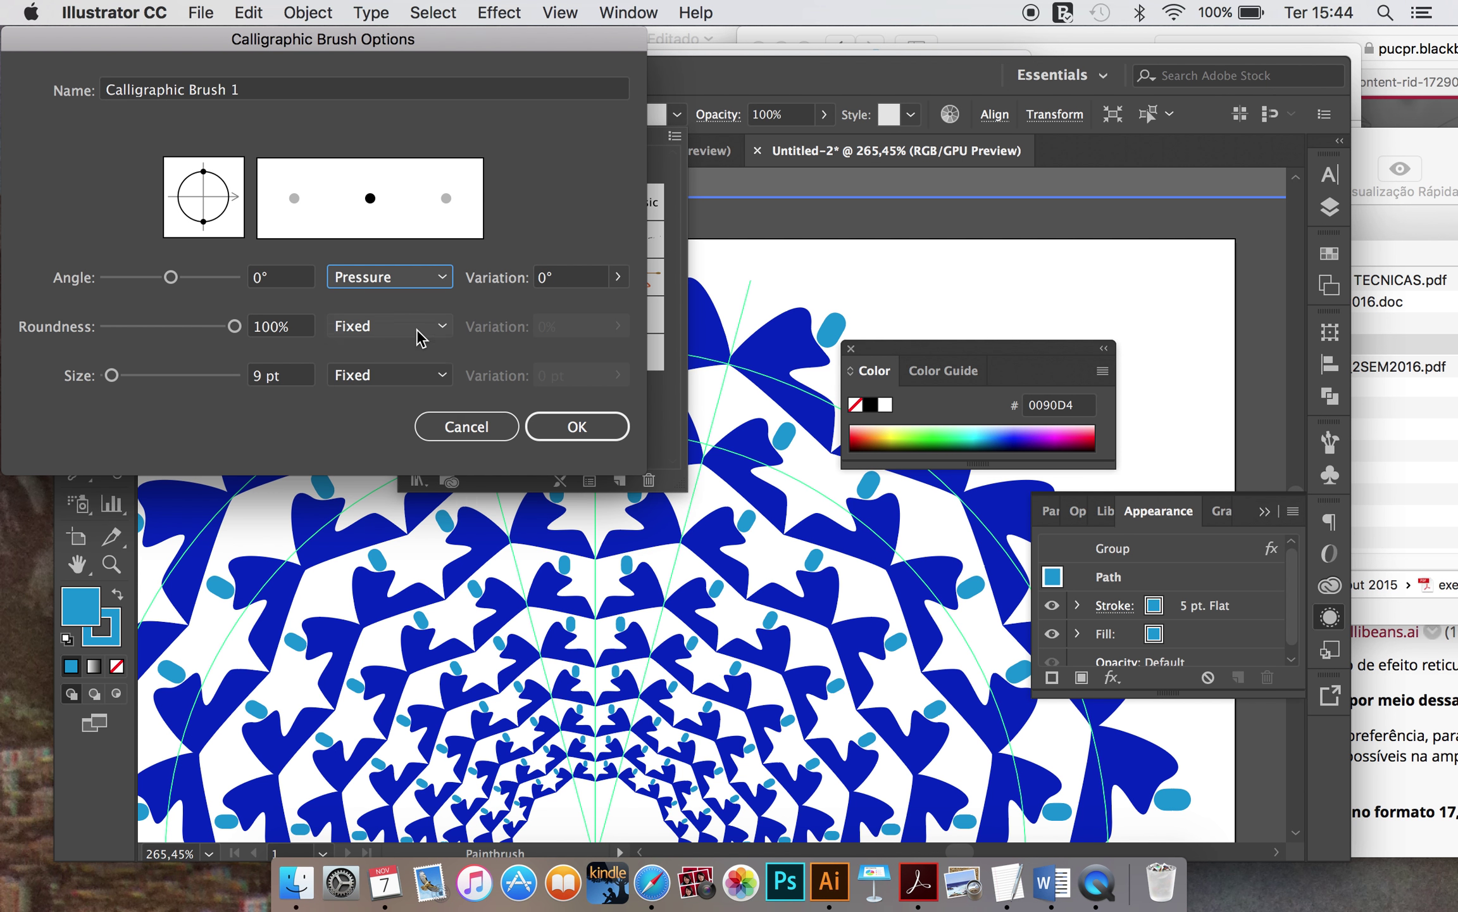
pyautogui.click(414, 400)
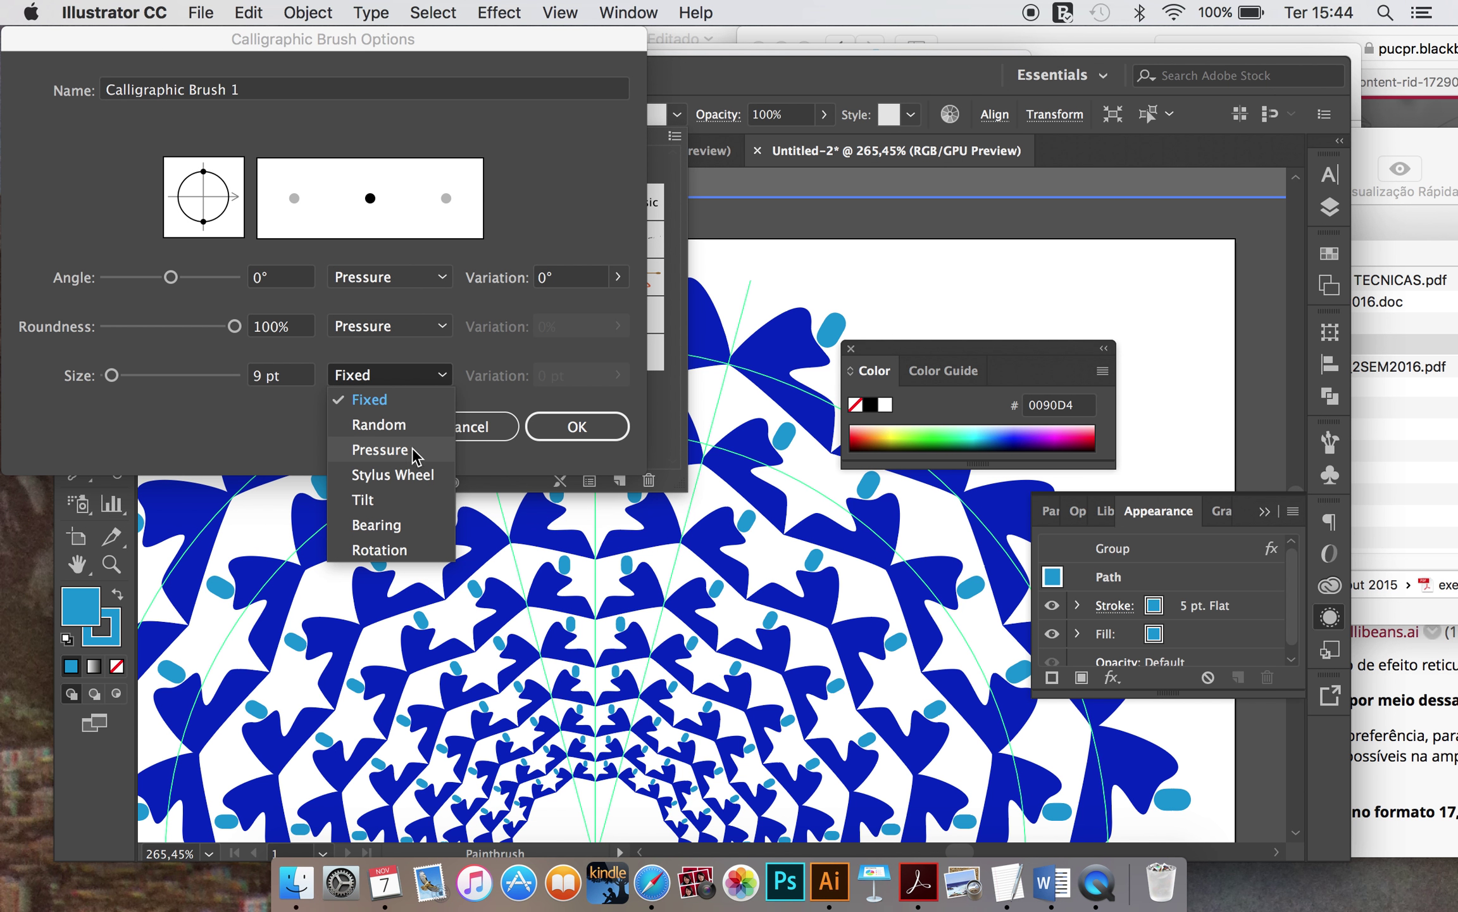
pyautogui.click(412, 446)
pyautogui.click(248, 374)
pyautogui.write('1')
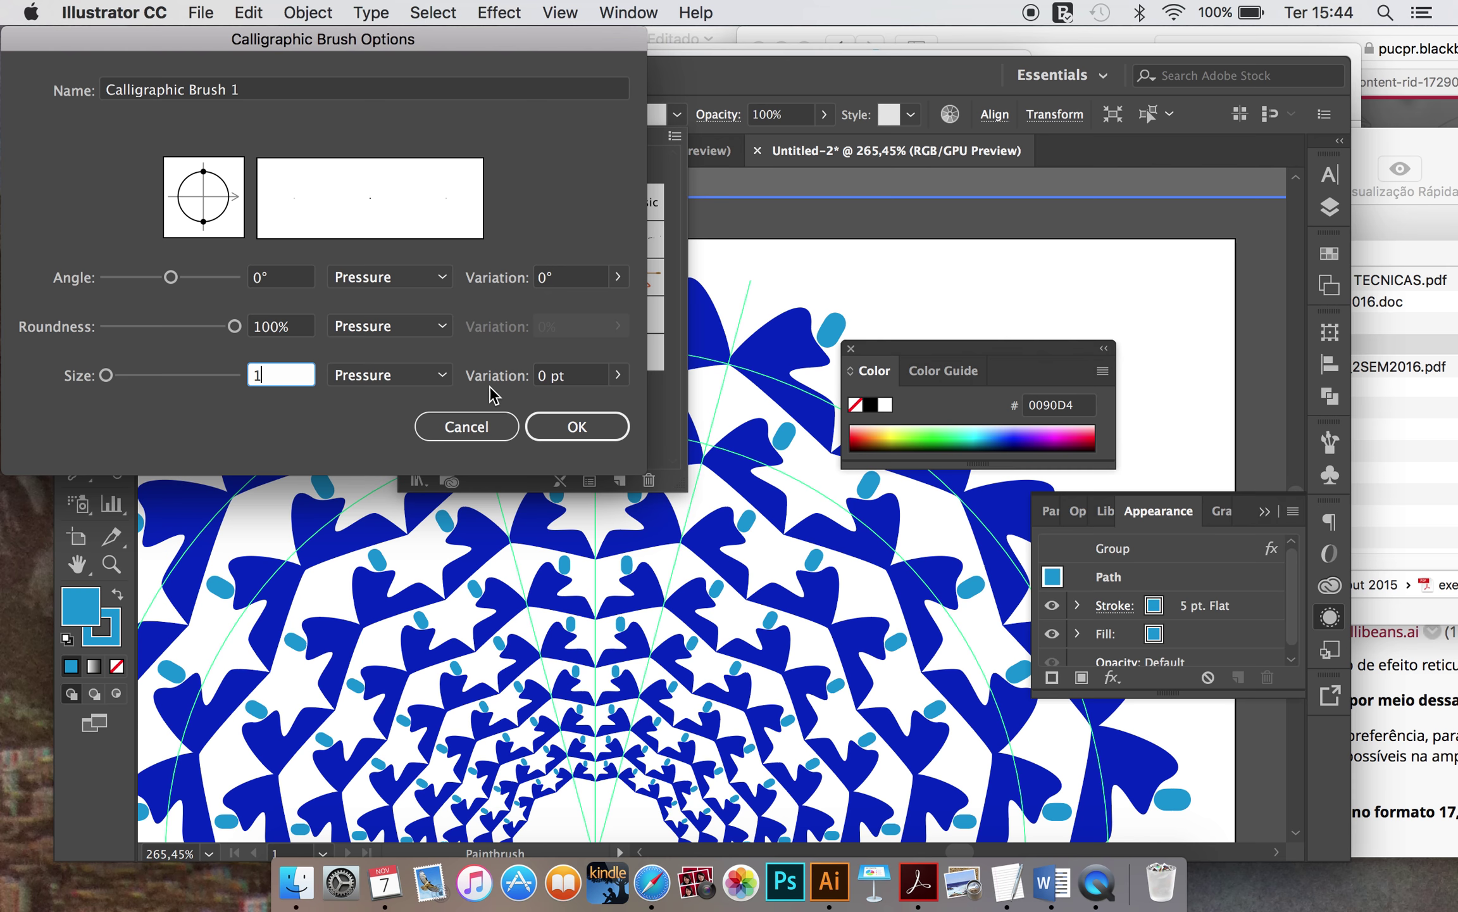
pyautogui.click(563, 375)
pyautogui.write('1')
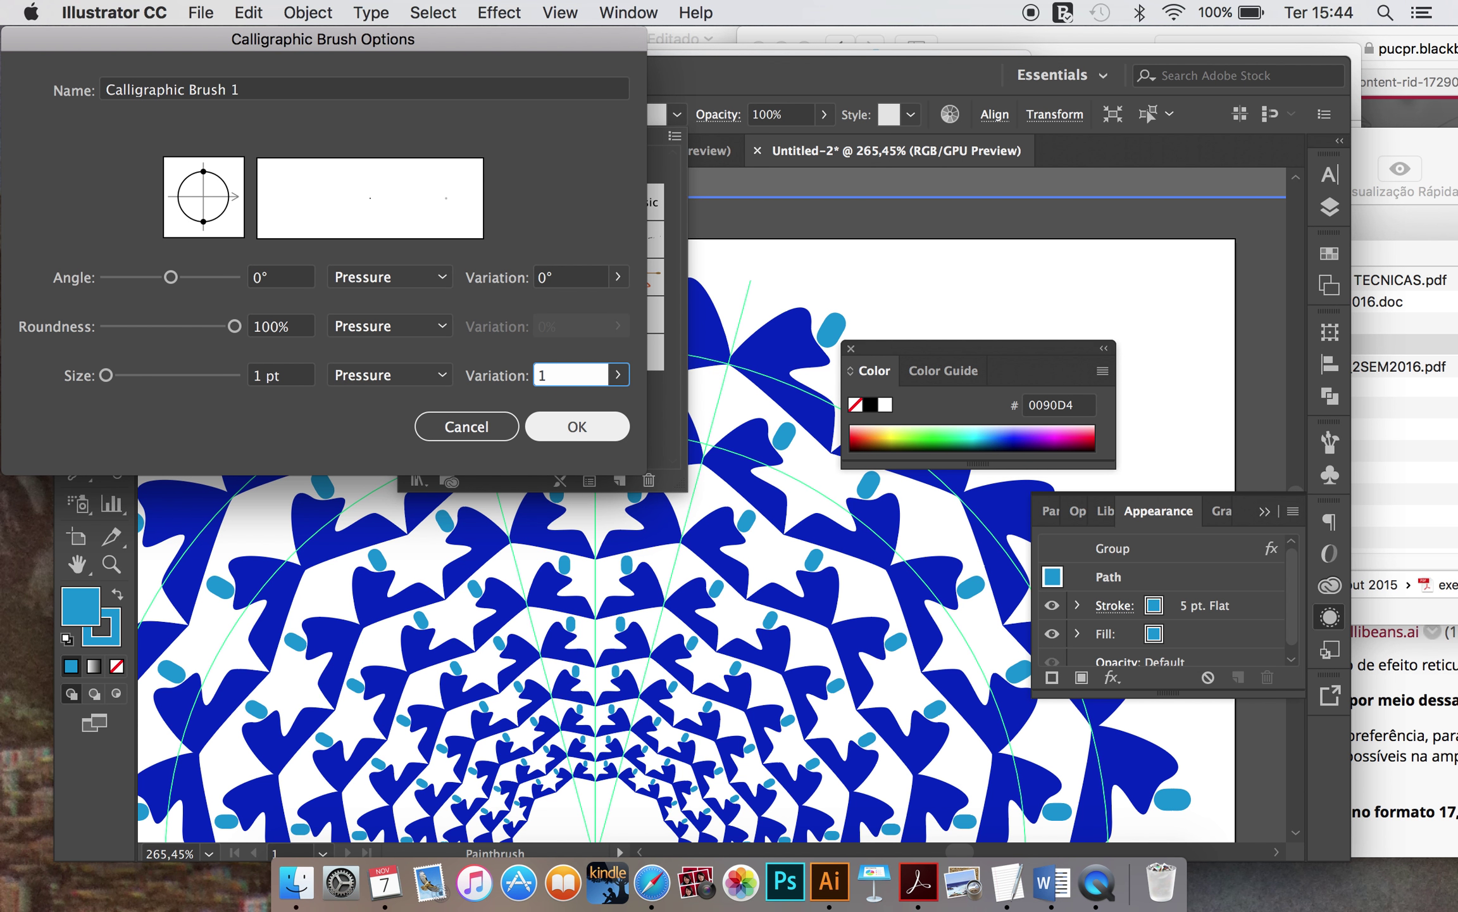
pyautogui.press('Return')
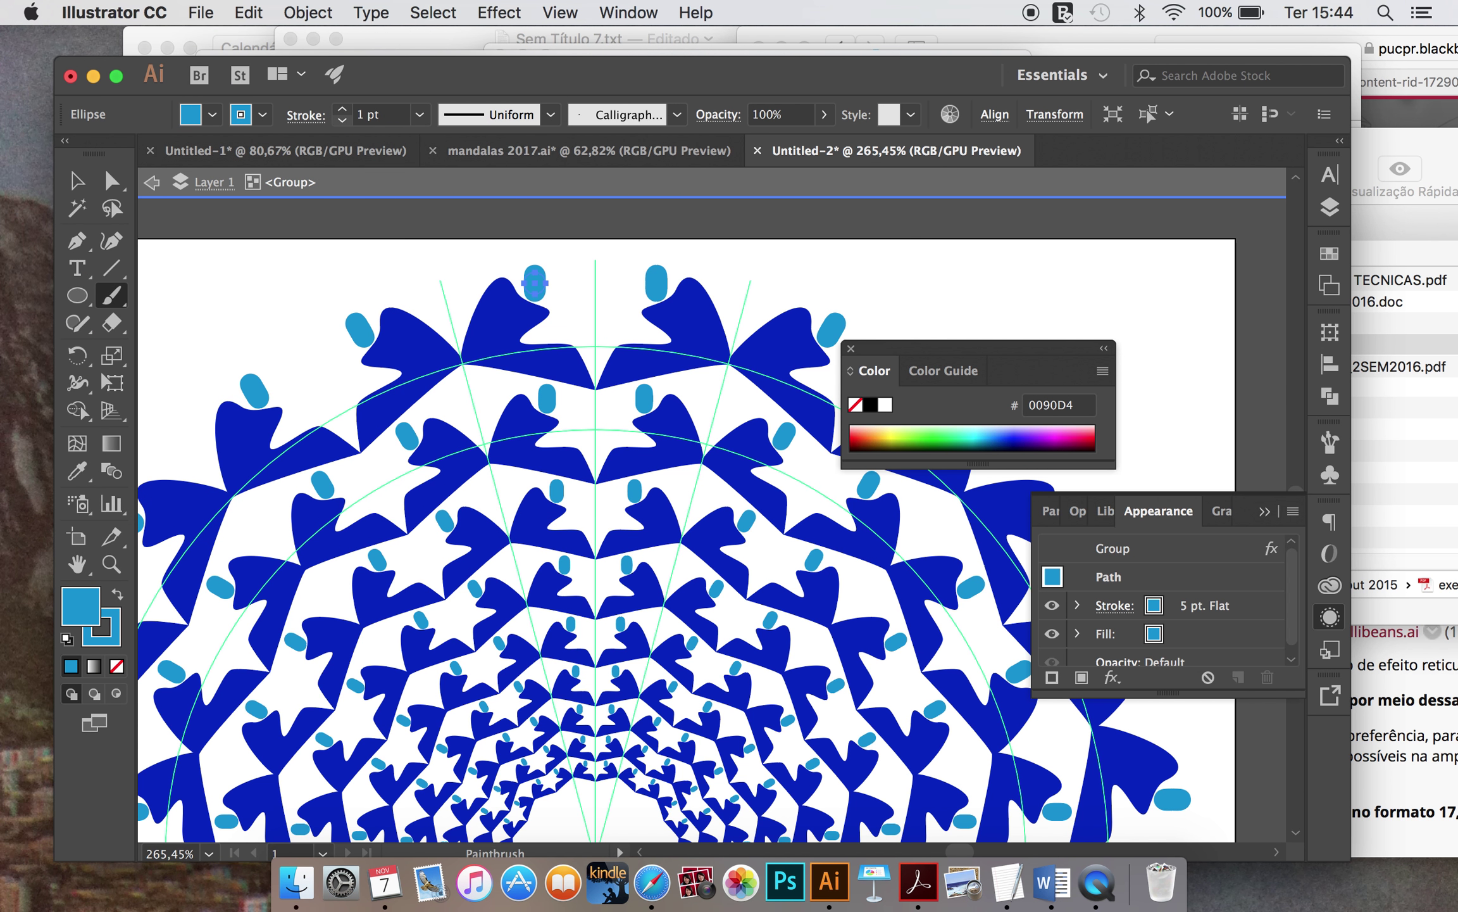
pyautogui.click(341, 120)
# Step: Thin the stroke to 0.5 pt, deselect, and make Calligraphic Brush 1 the active brush
pyautogui.click(341, 120)
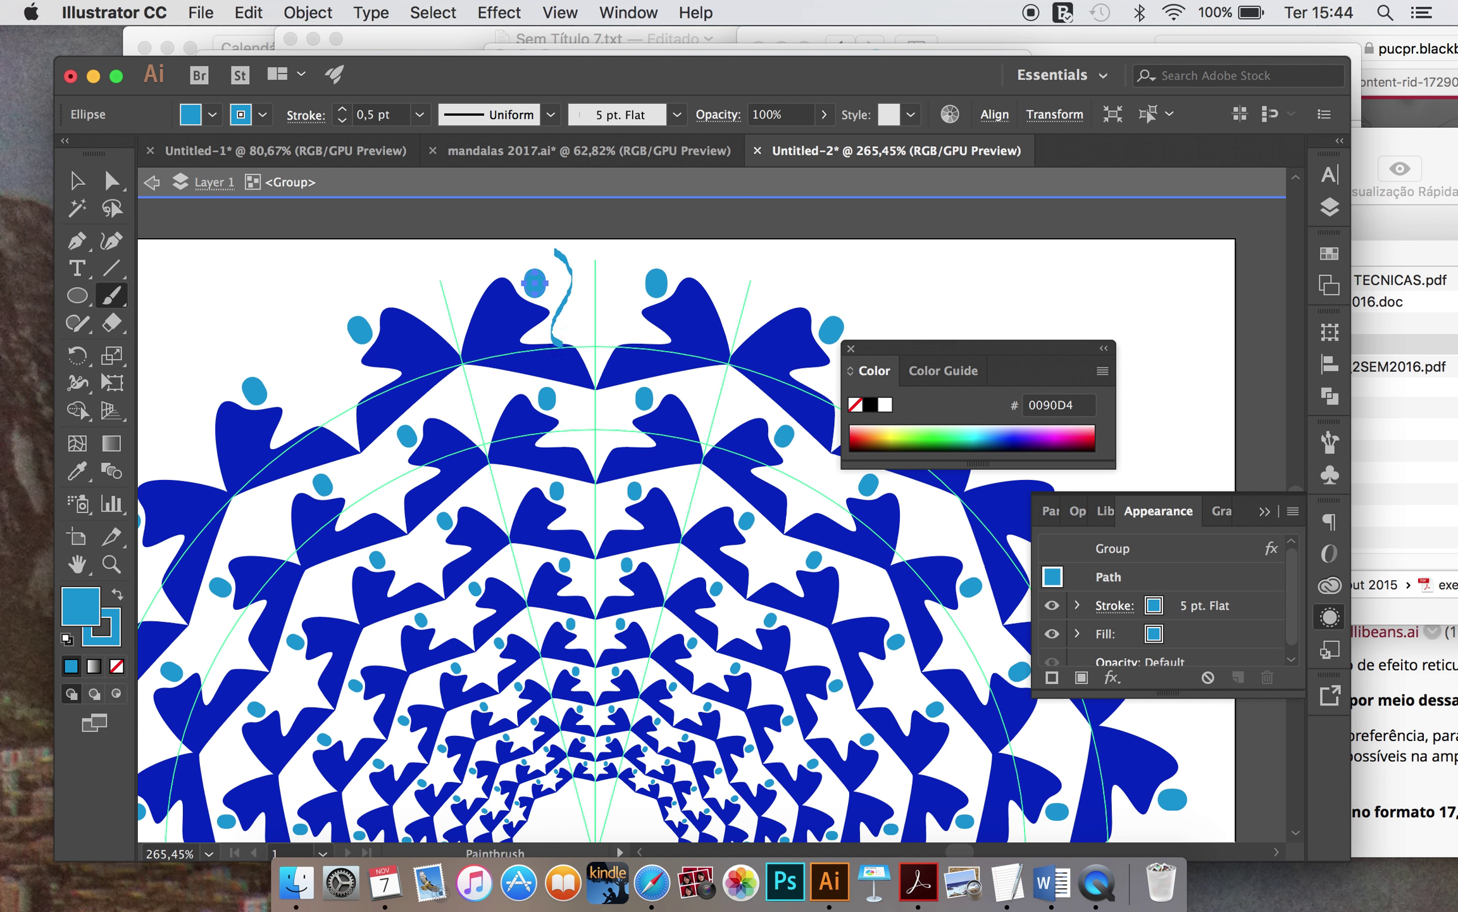
pyautogui.press('super+shift+a')
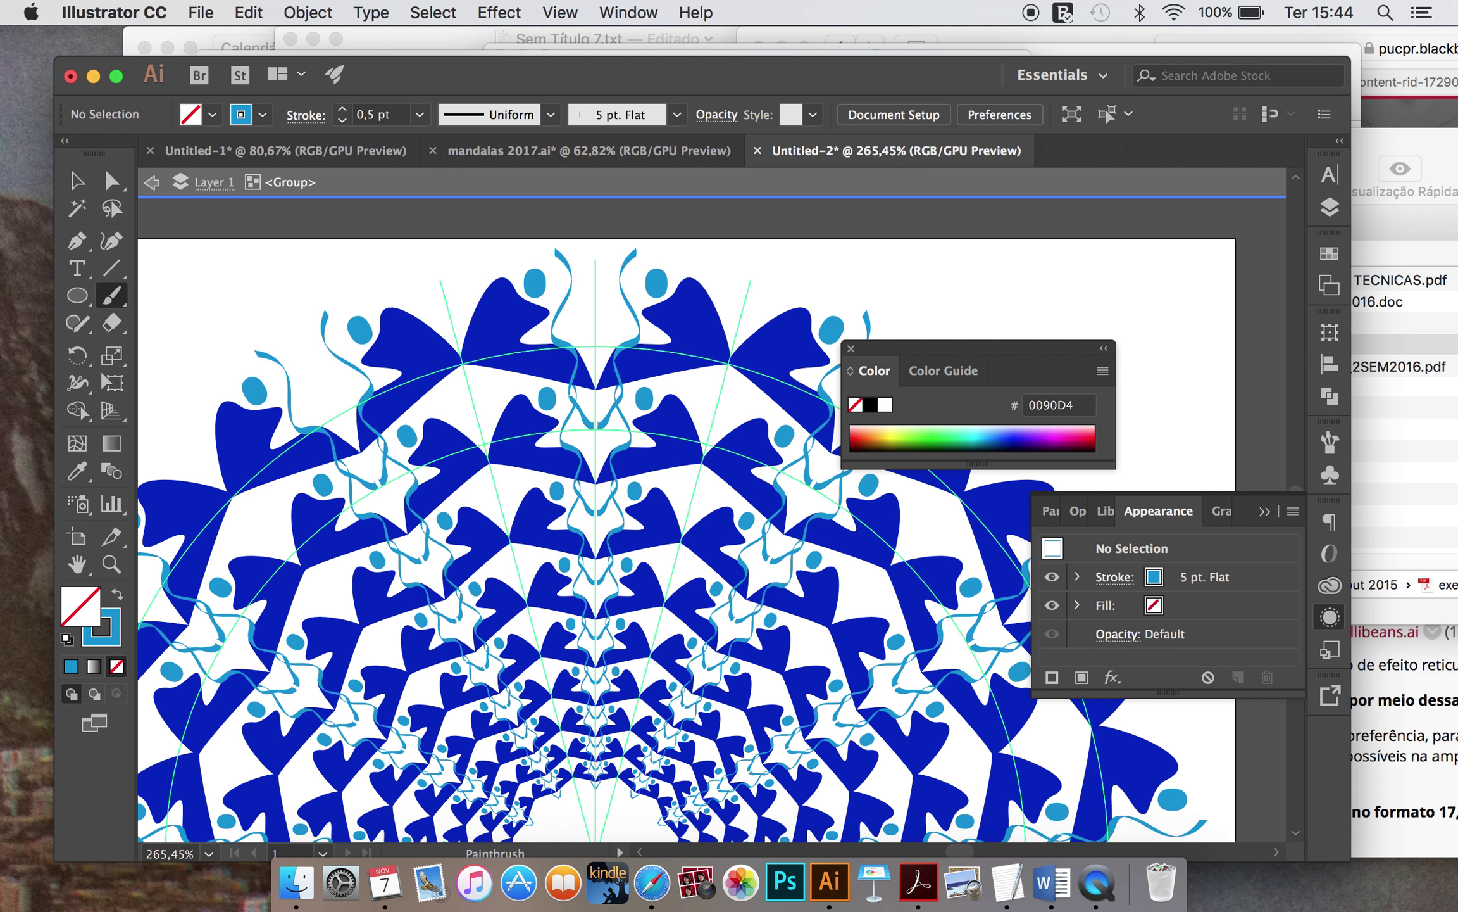
pyautogui.click(677, 114)
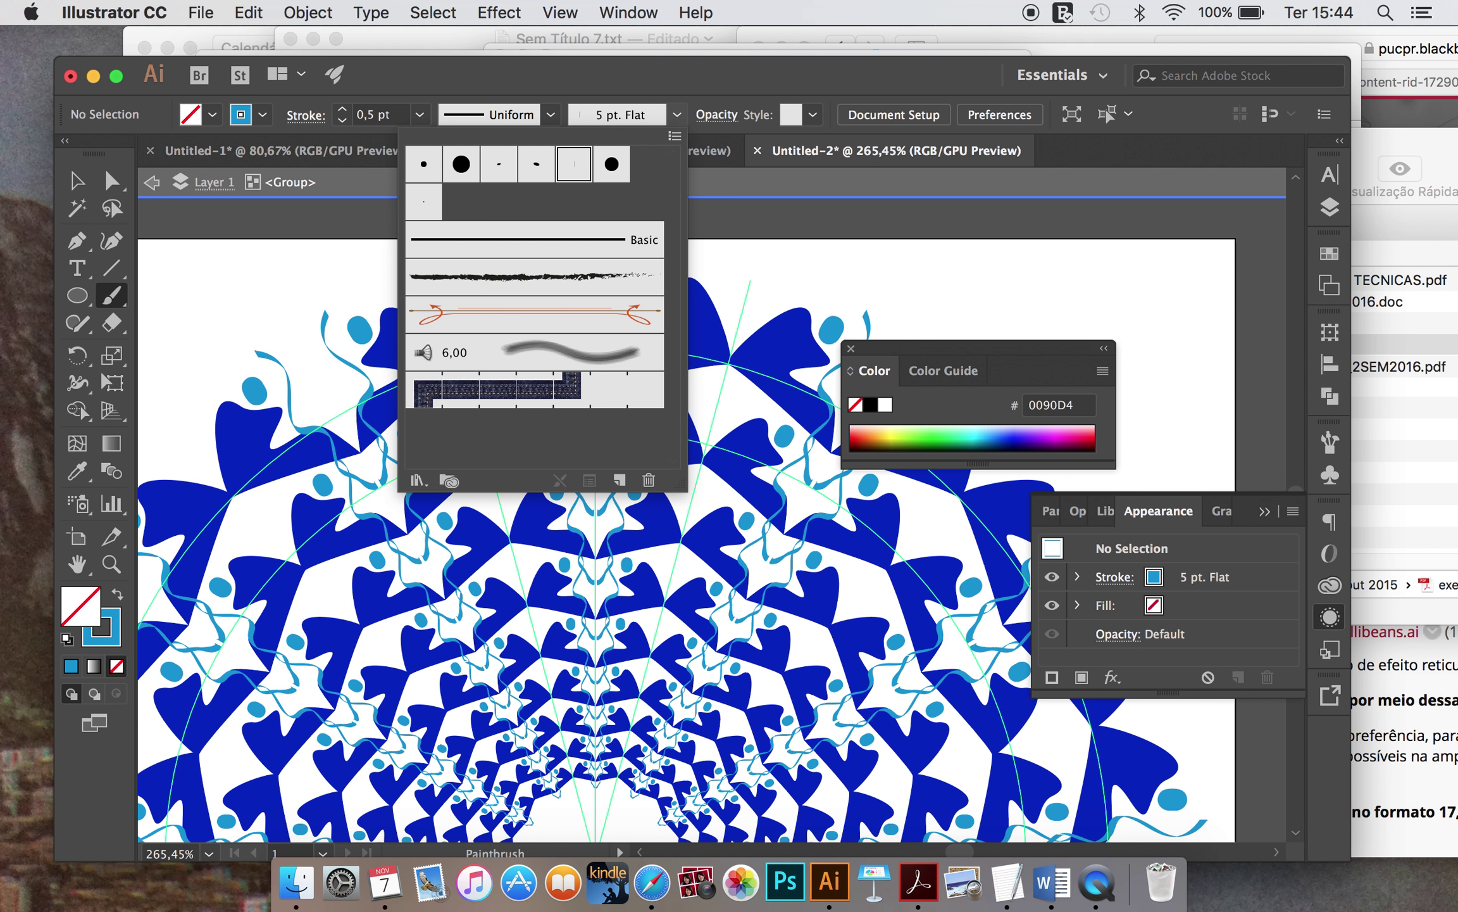
pyautogui.click(423, 201)
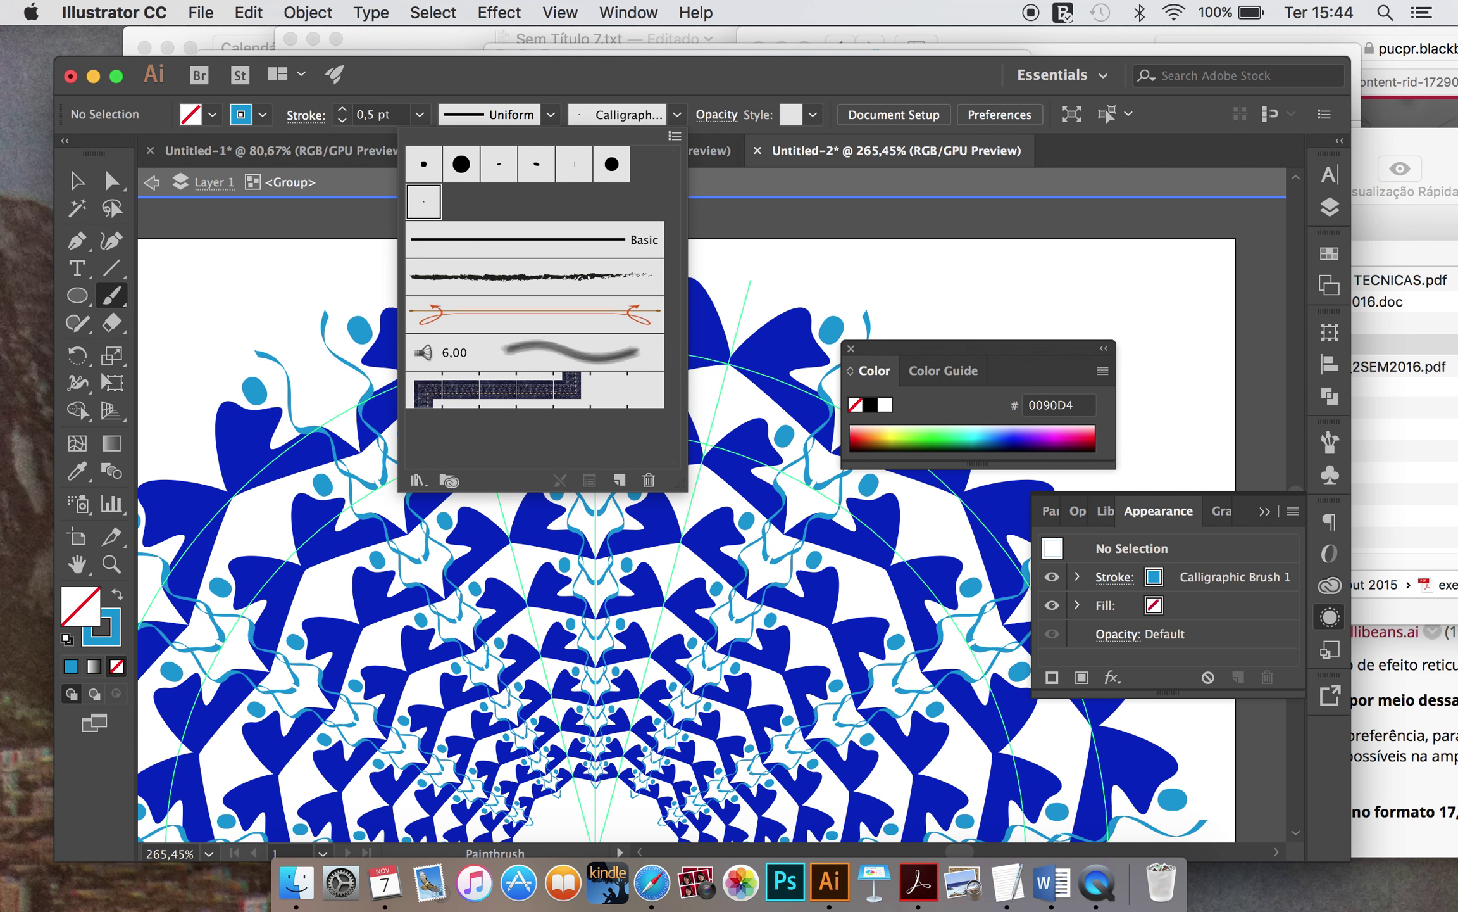
pyautogui.press('Escape')
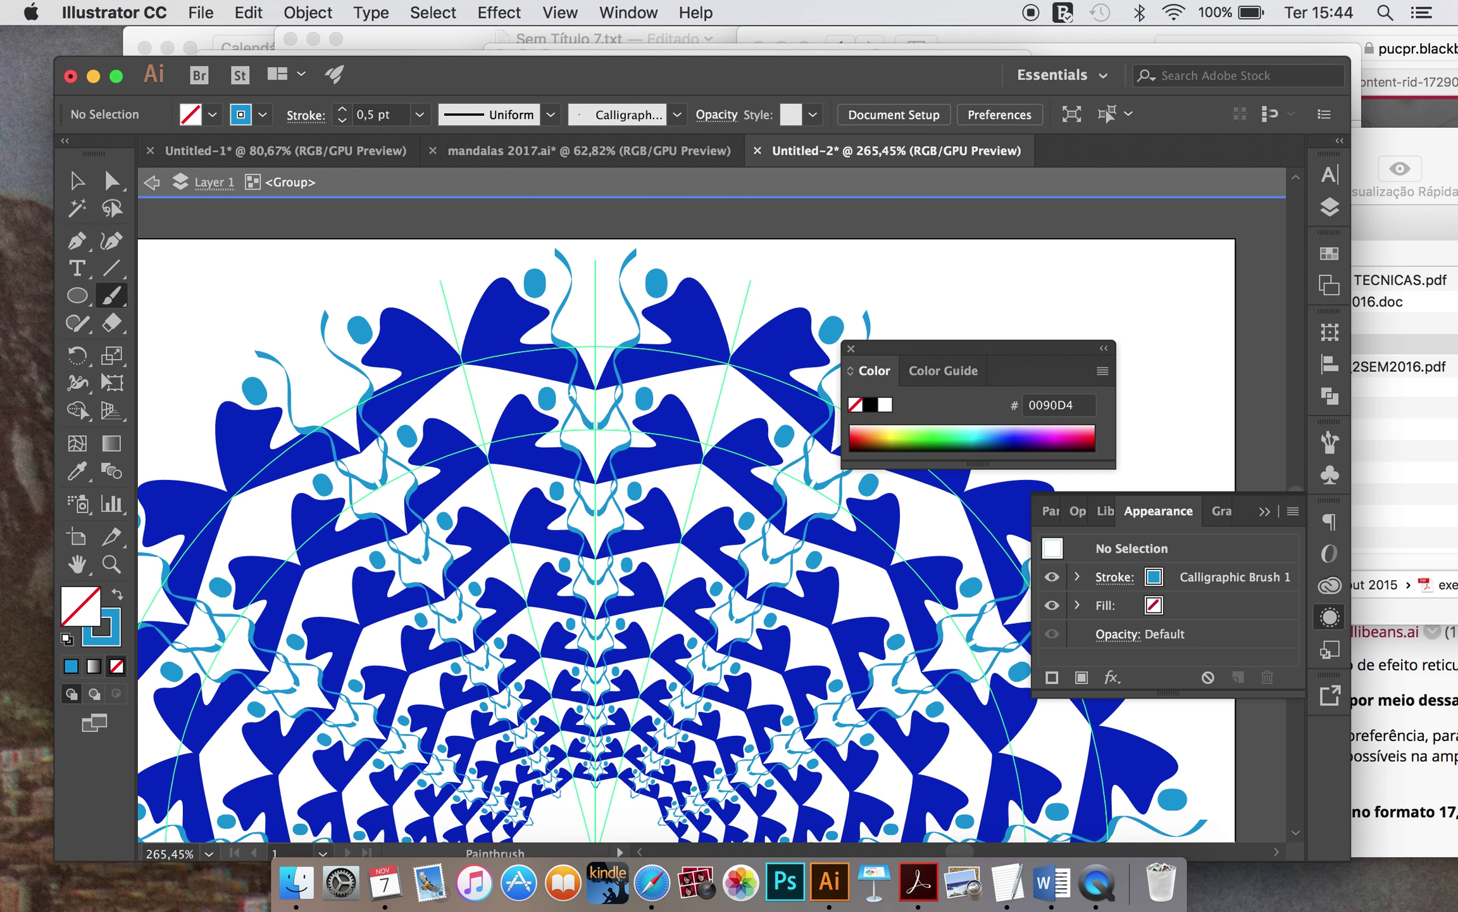
pyautogui.click(1329, 253)
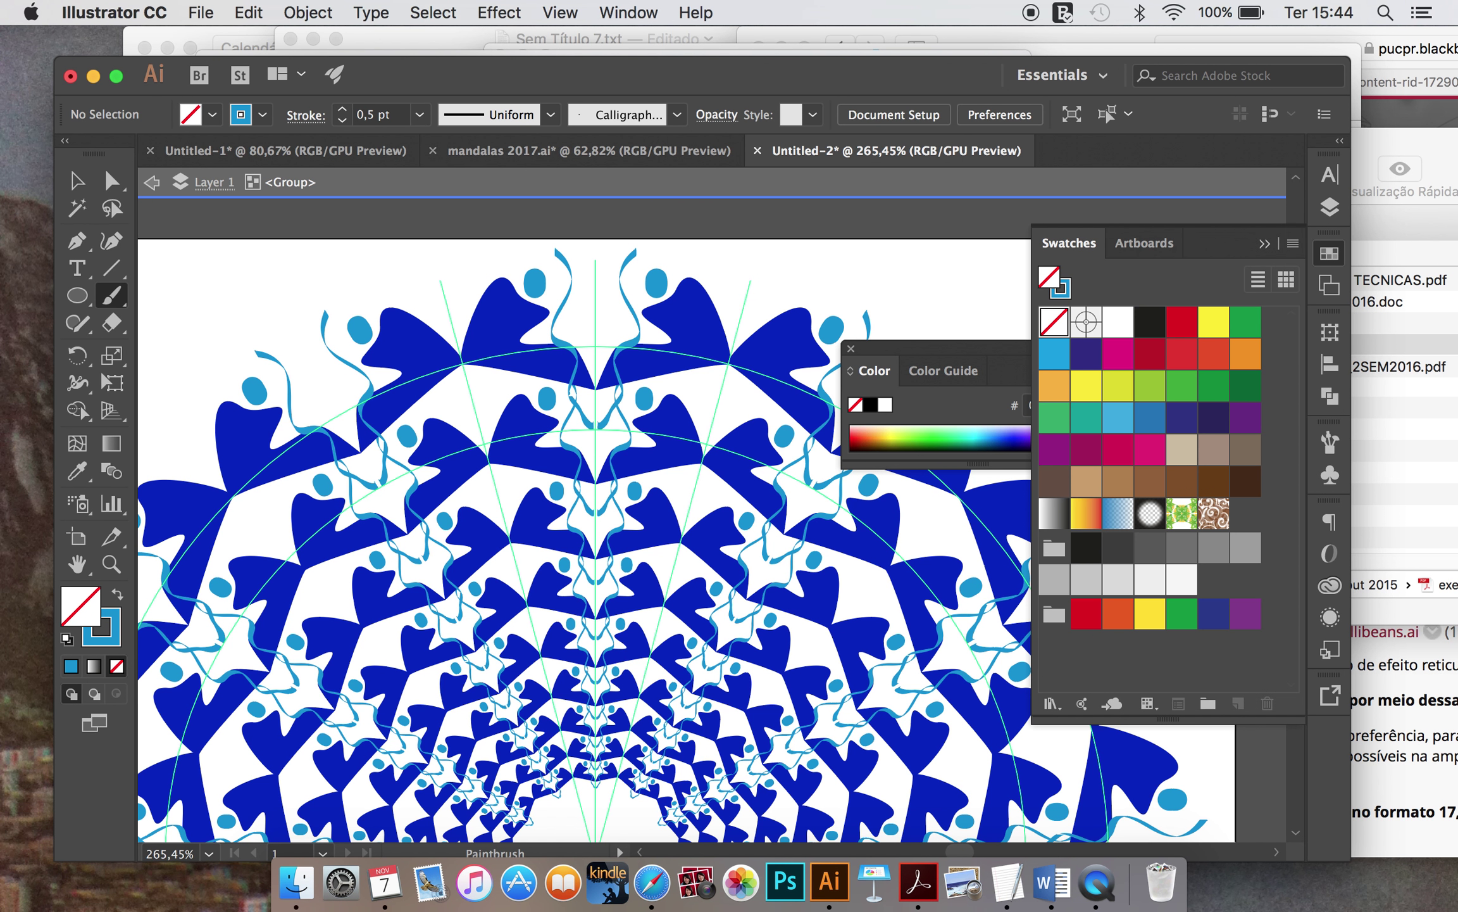
# Step: Paint a wavy light-blue stroke, try orange strokes, undo them, and repaint a blue stroke
pyautogui.click(1245, 354)
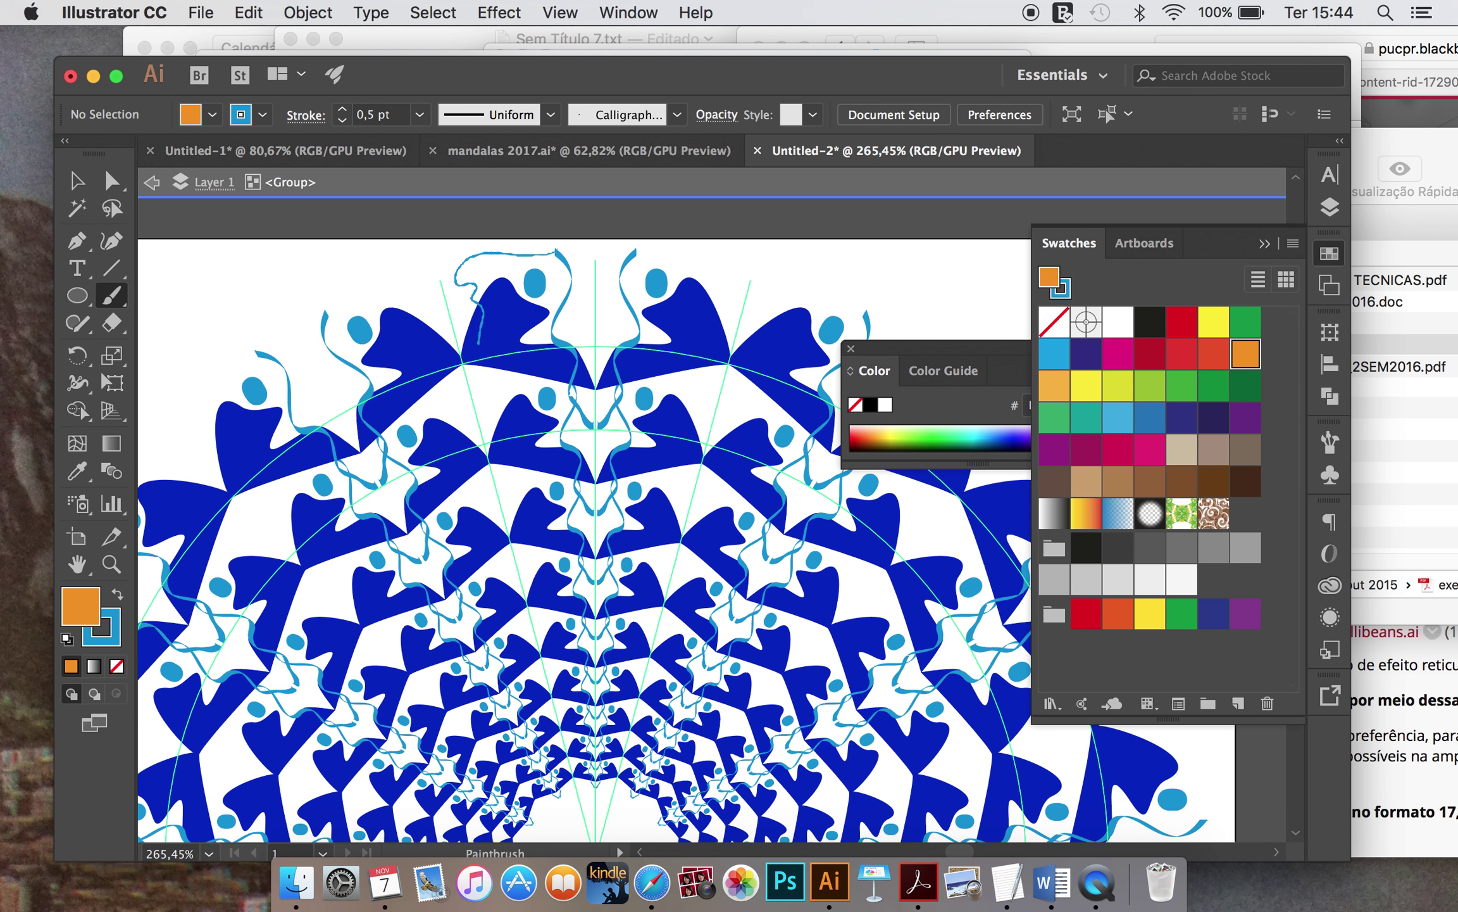
pyautogui.moveTo(502, 379); pyautogui.dragTo(503, 396)
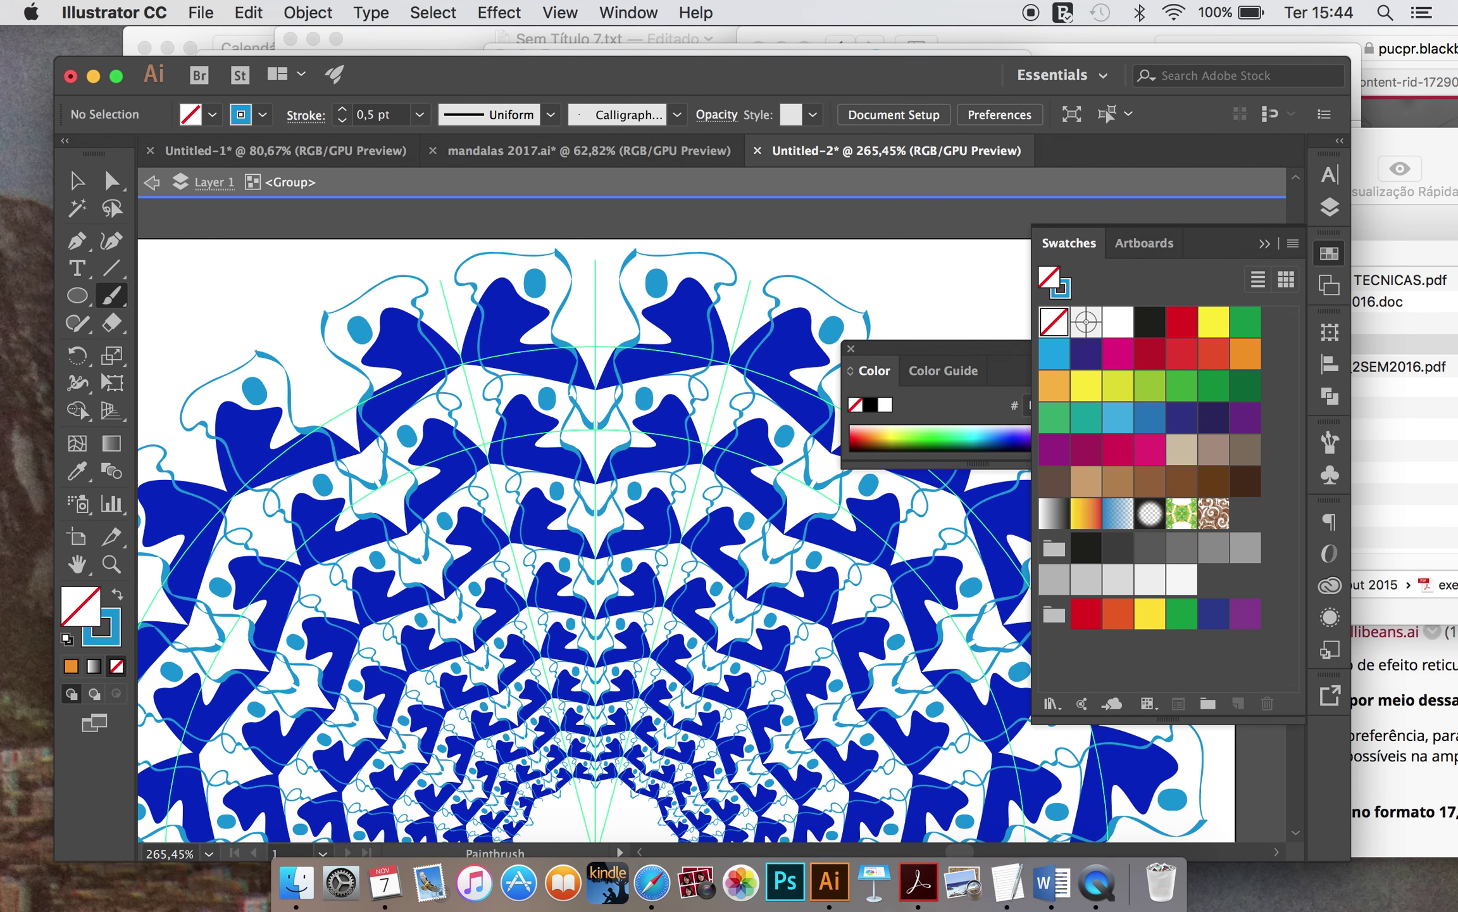
pyautogui.press('x')
pyautogui.click(1245, 354)
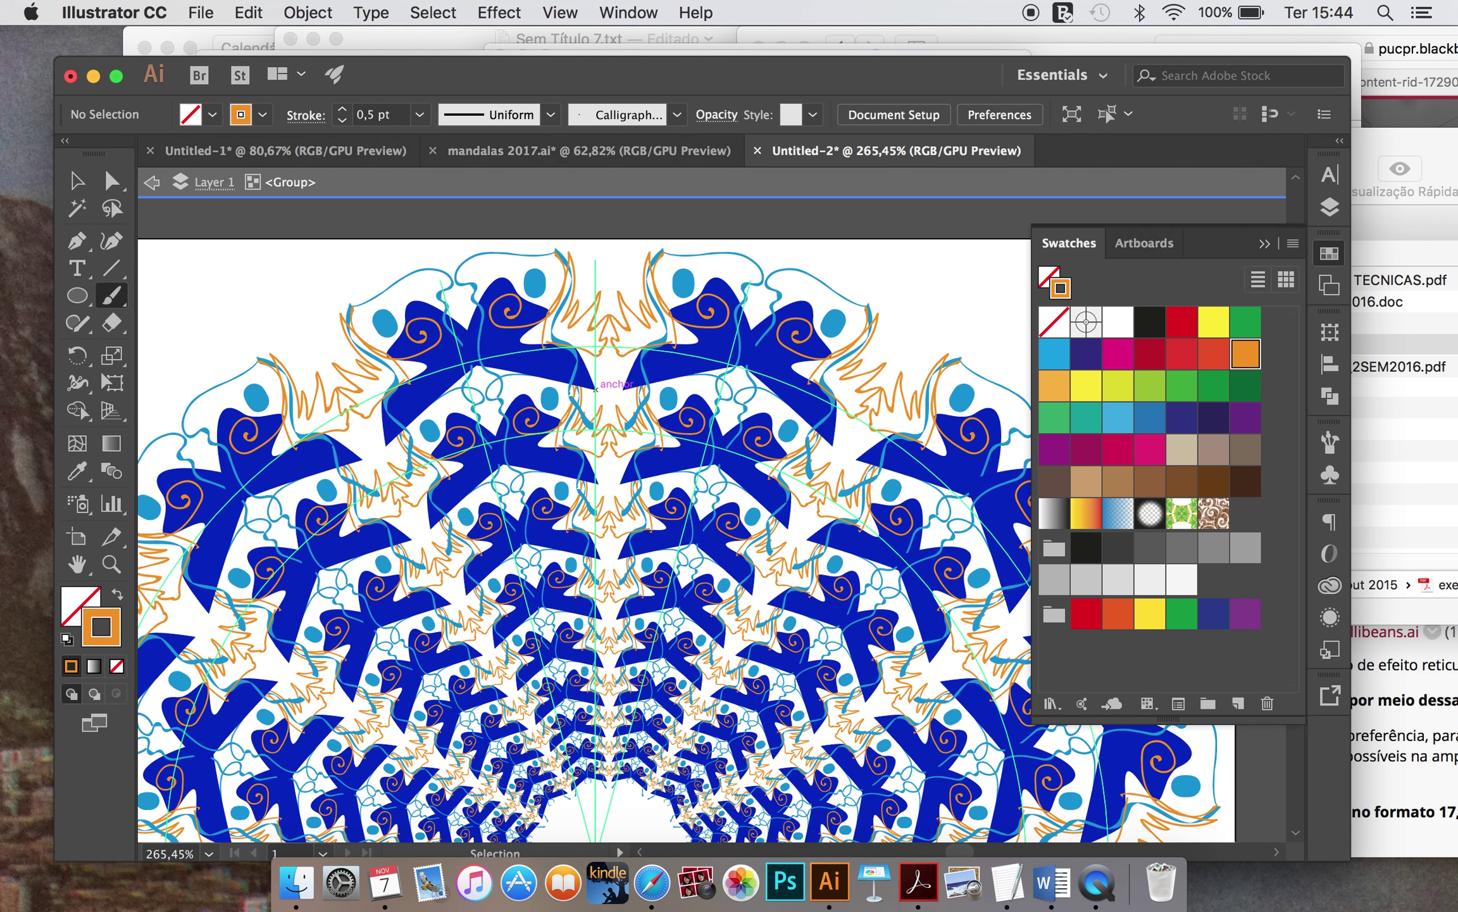
pyautogui.press('super+z')
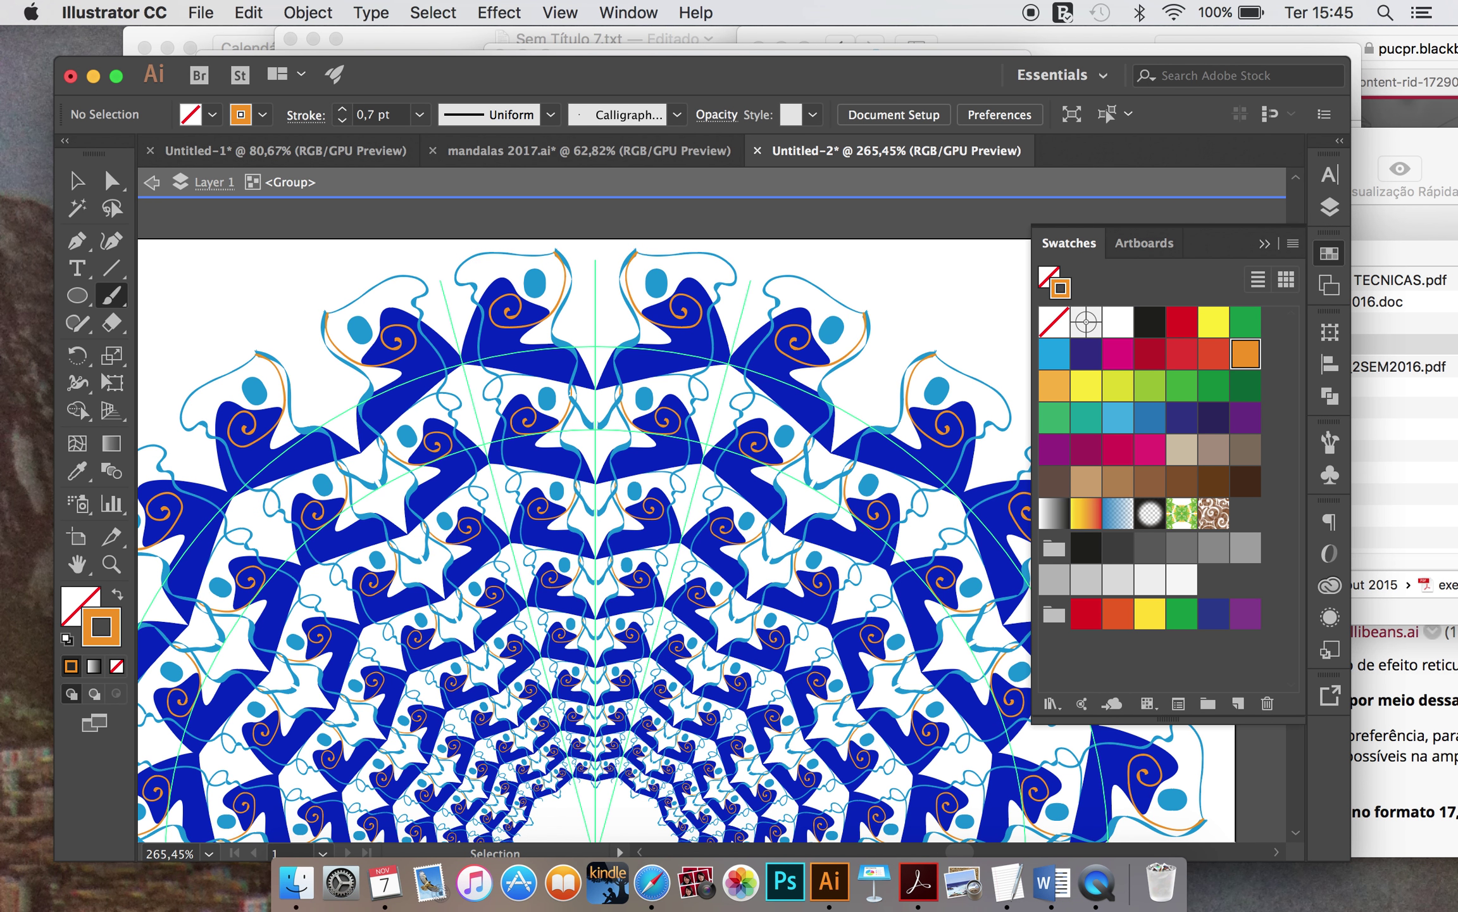
pyautogui.moveTo(458, 279); pyautogui.dragTo(458, 396)
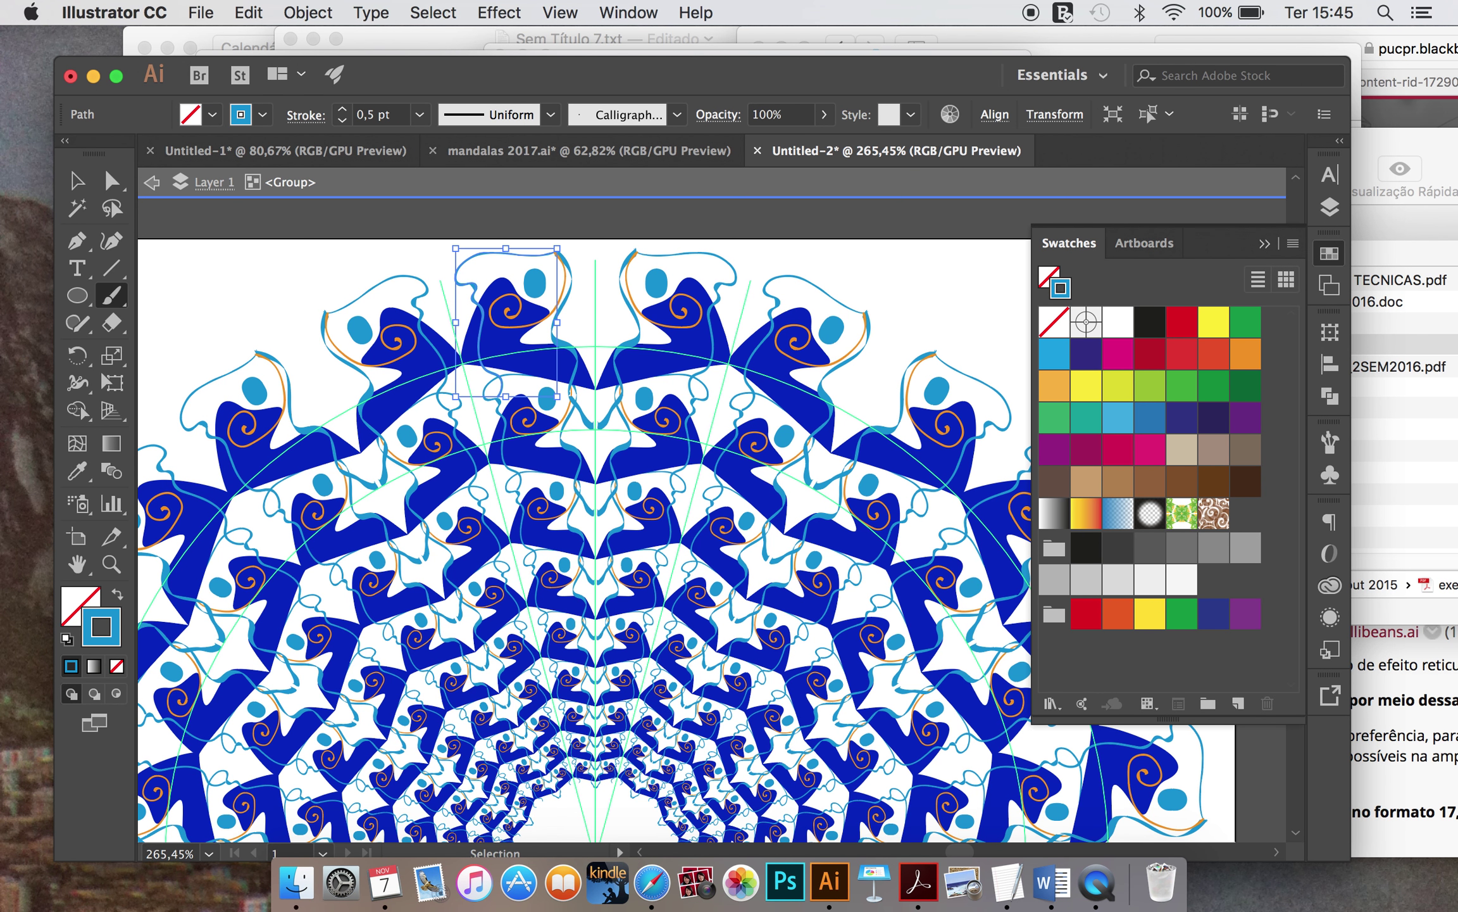
# Step: Deselect, undo the last blue stroke and remove the dark-blue petal shapes
pyautogui.press('super+shift+a')
pyautogui.press('super+z')
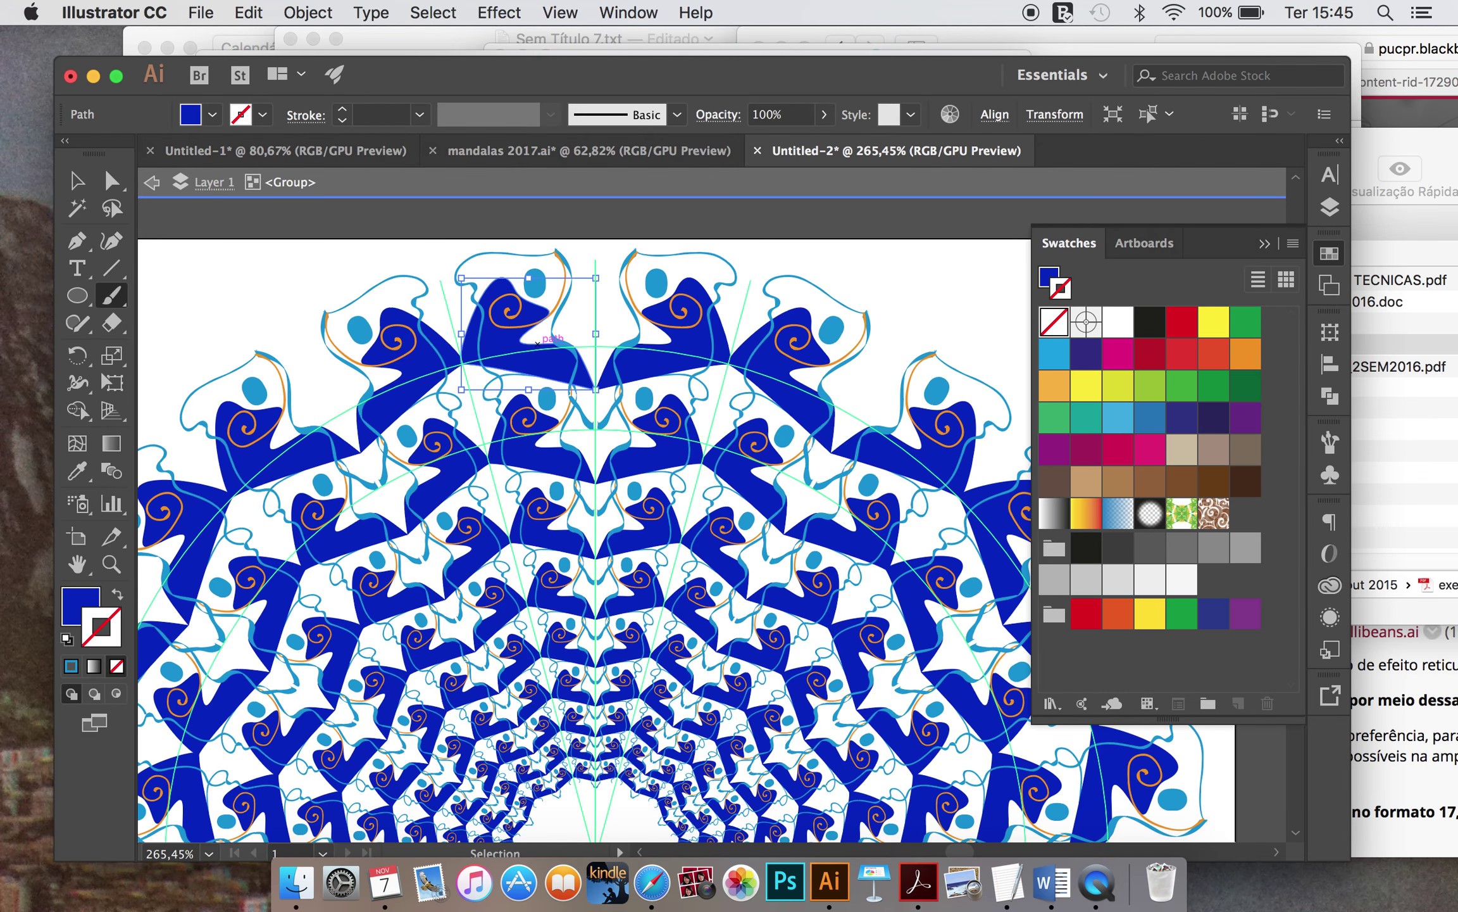
pyautogui.press('super+z')
# Step: Draw a closed jagged spike shape with the Pen tool
pyautogui.click(77, 241)
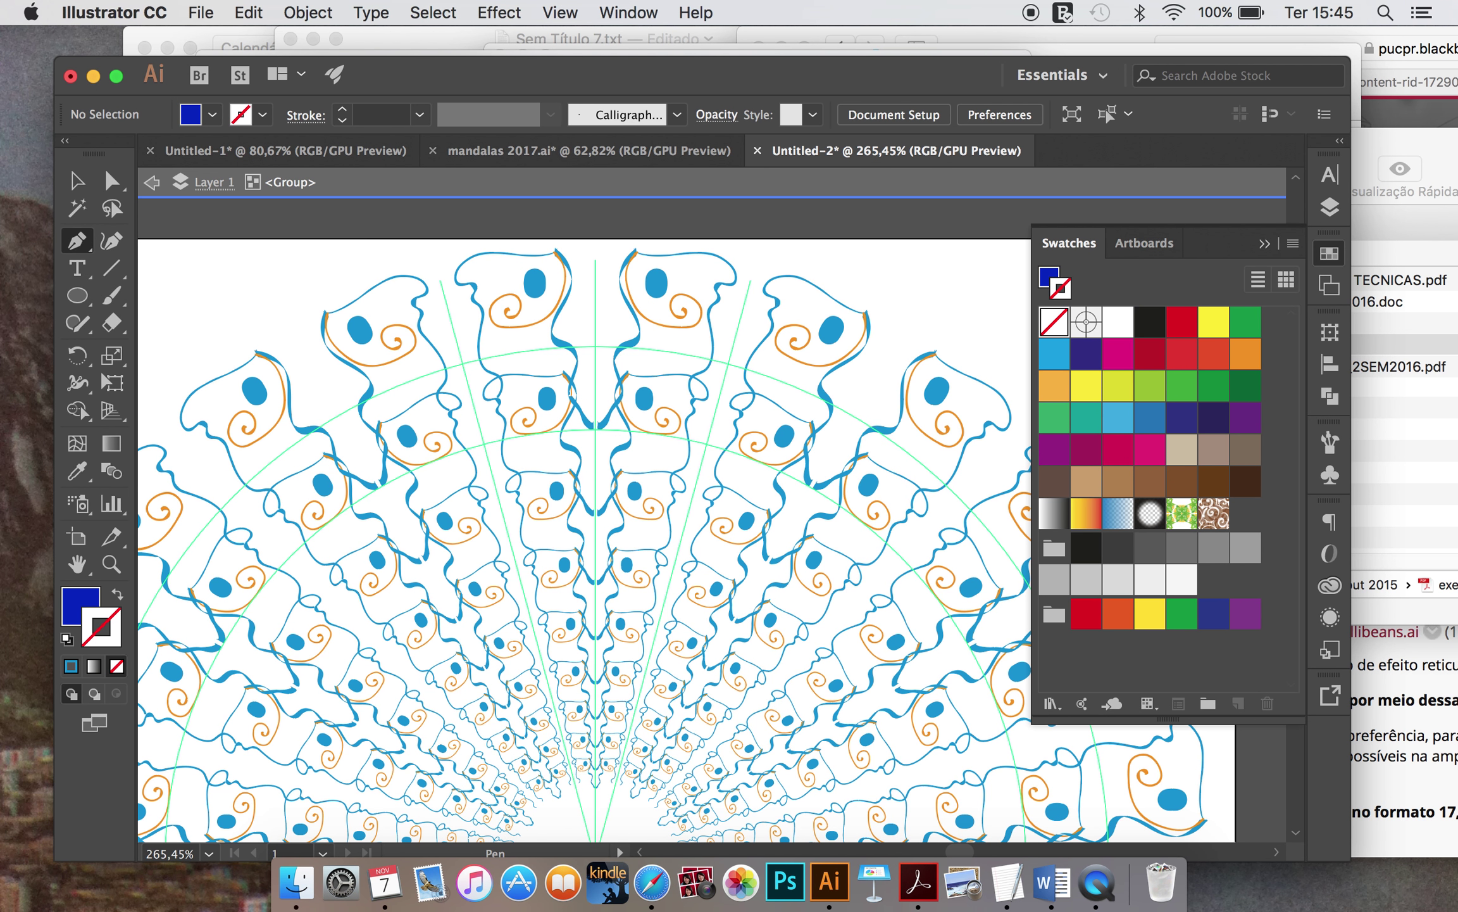
pyautogui.click(486, 262)
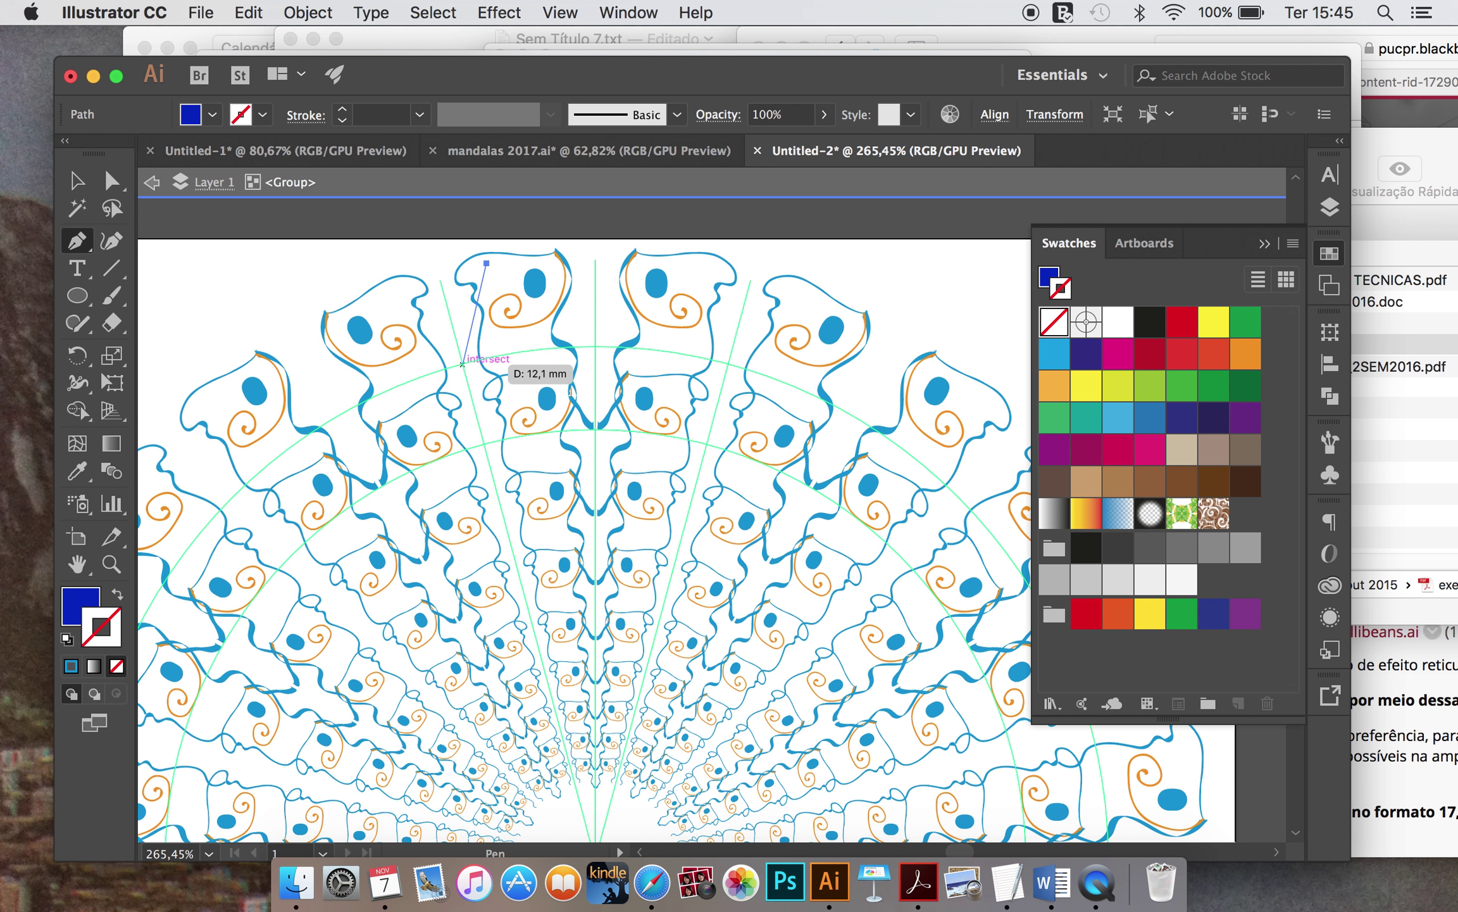
pyautogui.click(467, 363)
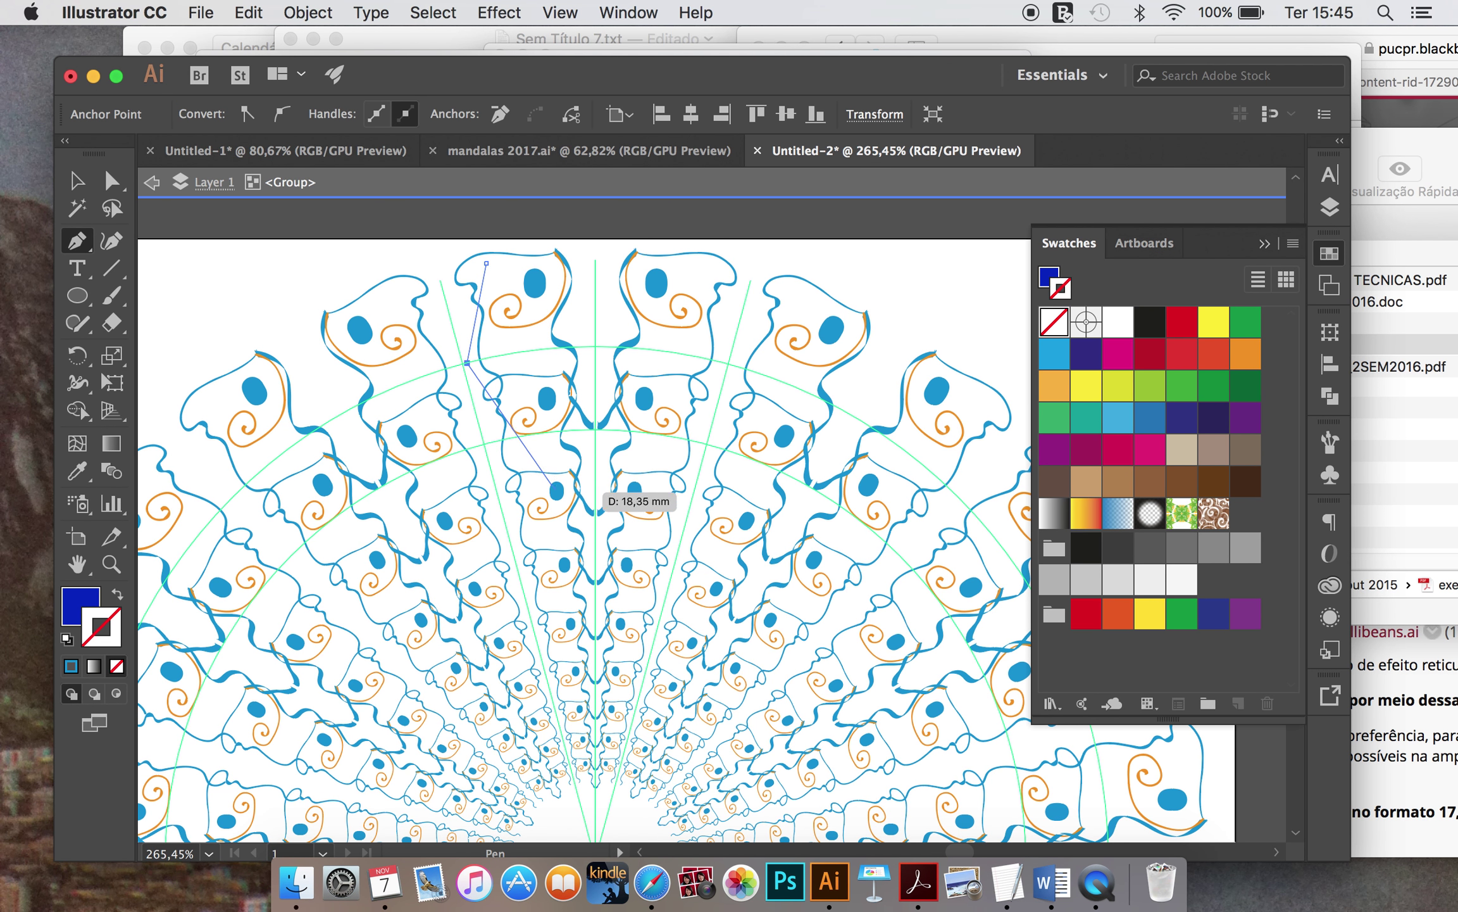
pyautogui.click(556, 490)
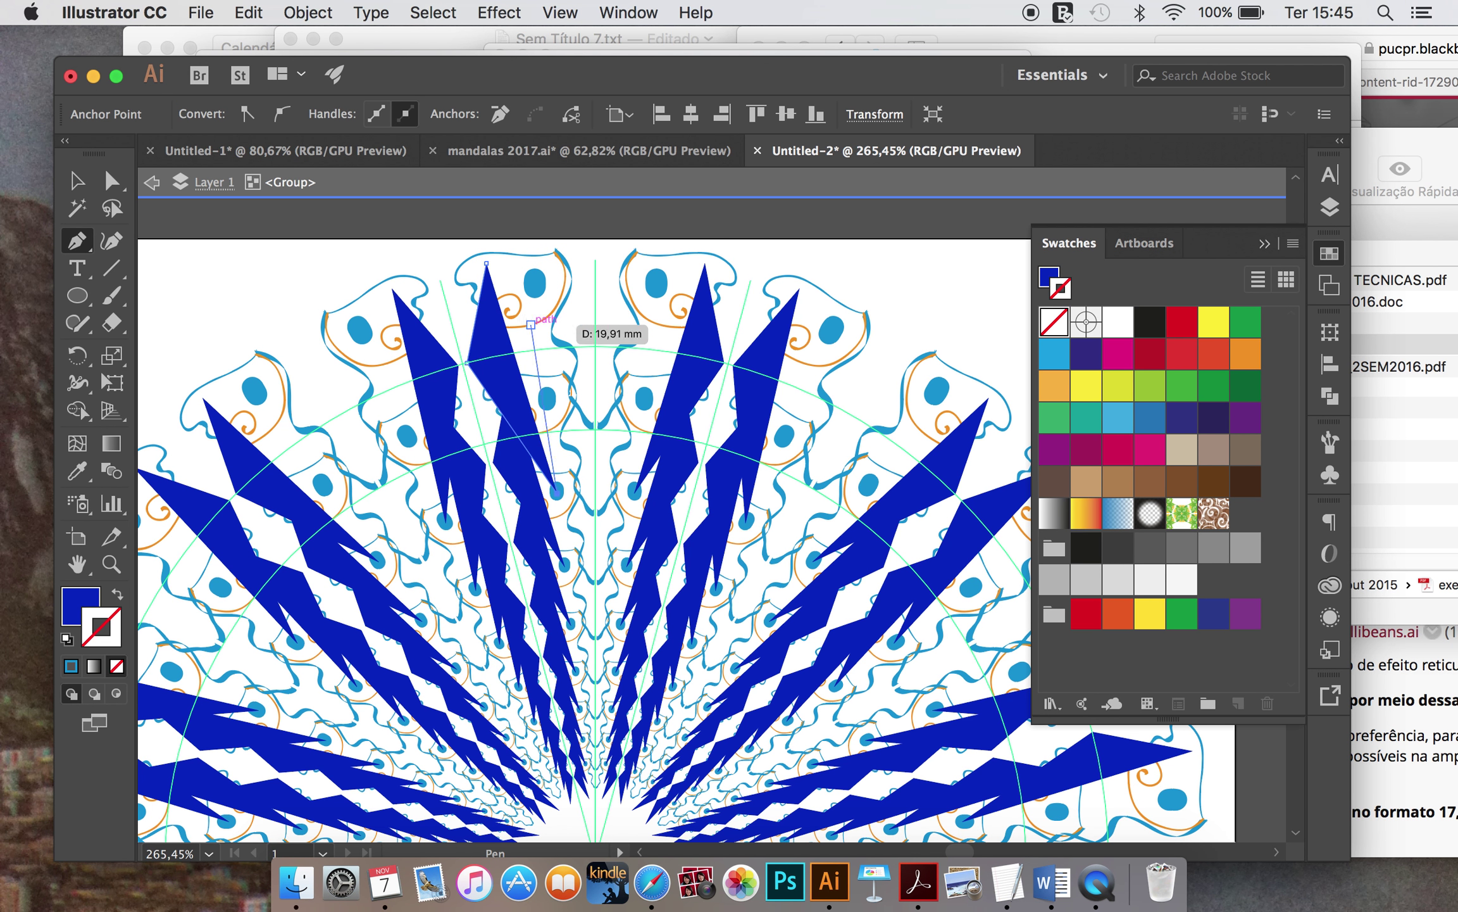
pyautogui.click(555, 341)
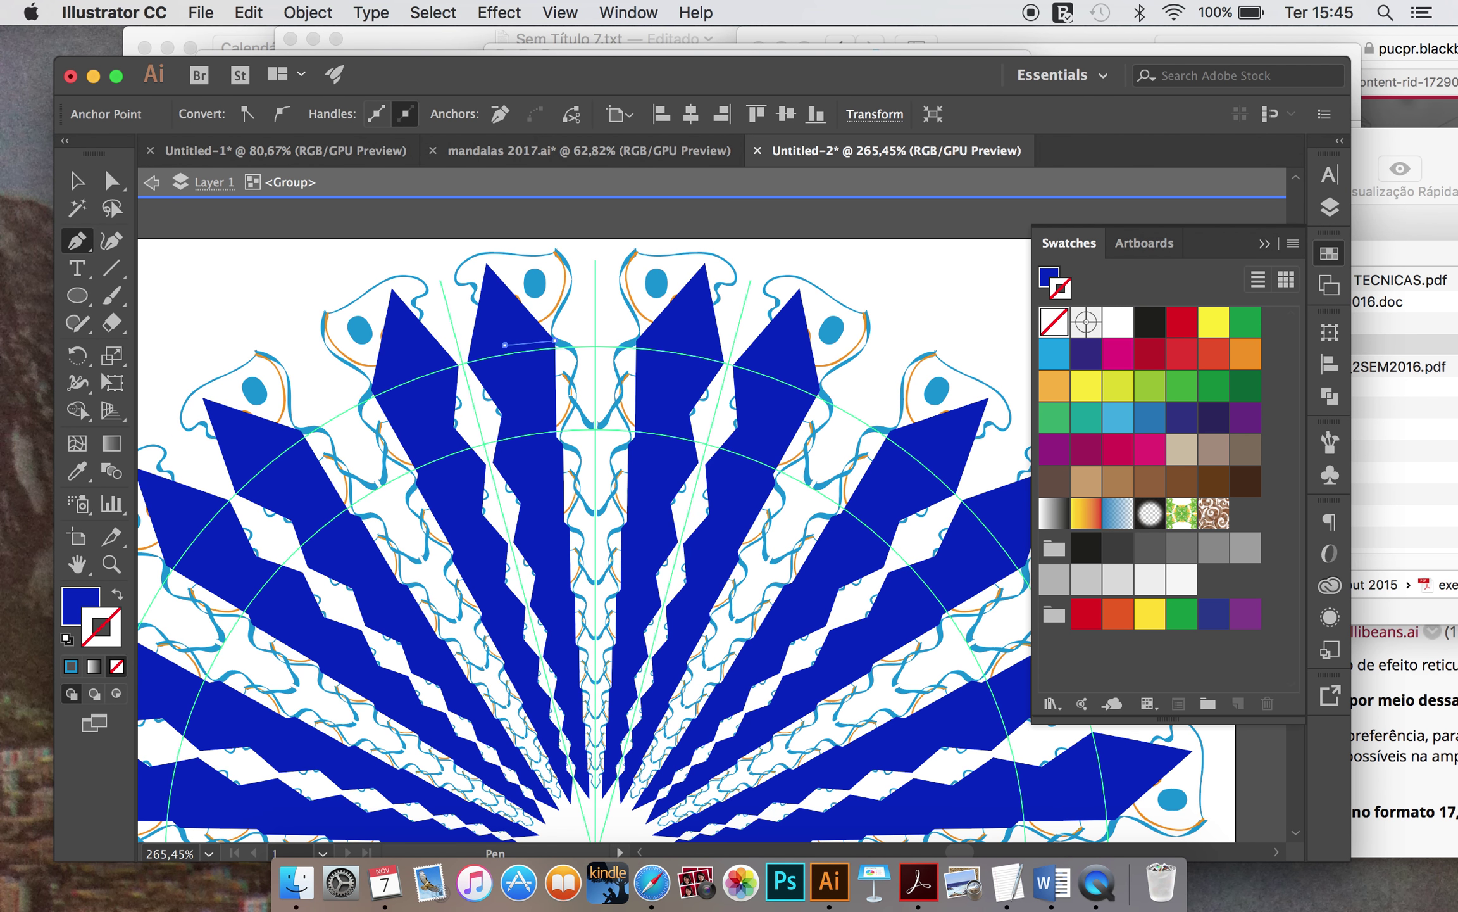
pyautogui.click(504, 345)
pyautogui.click(486, 263)
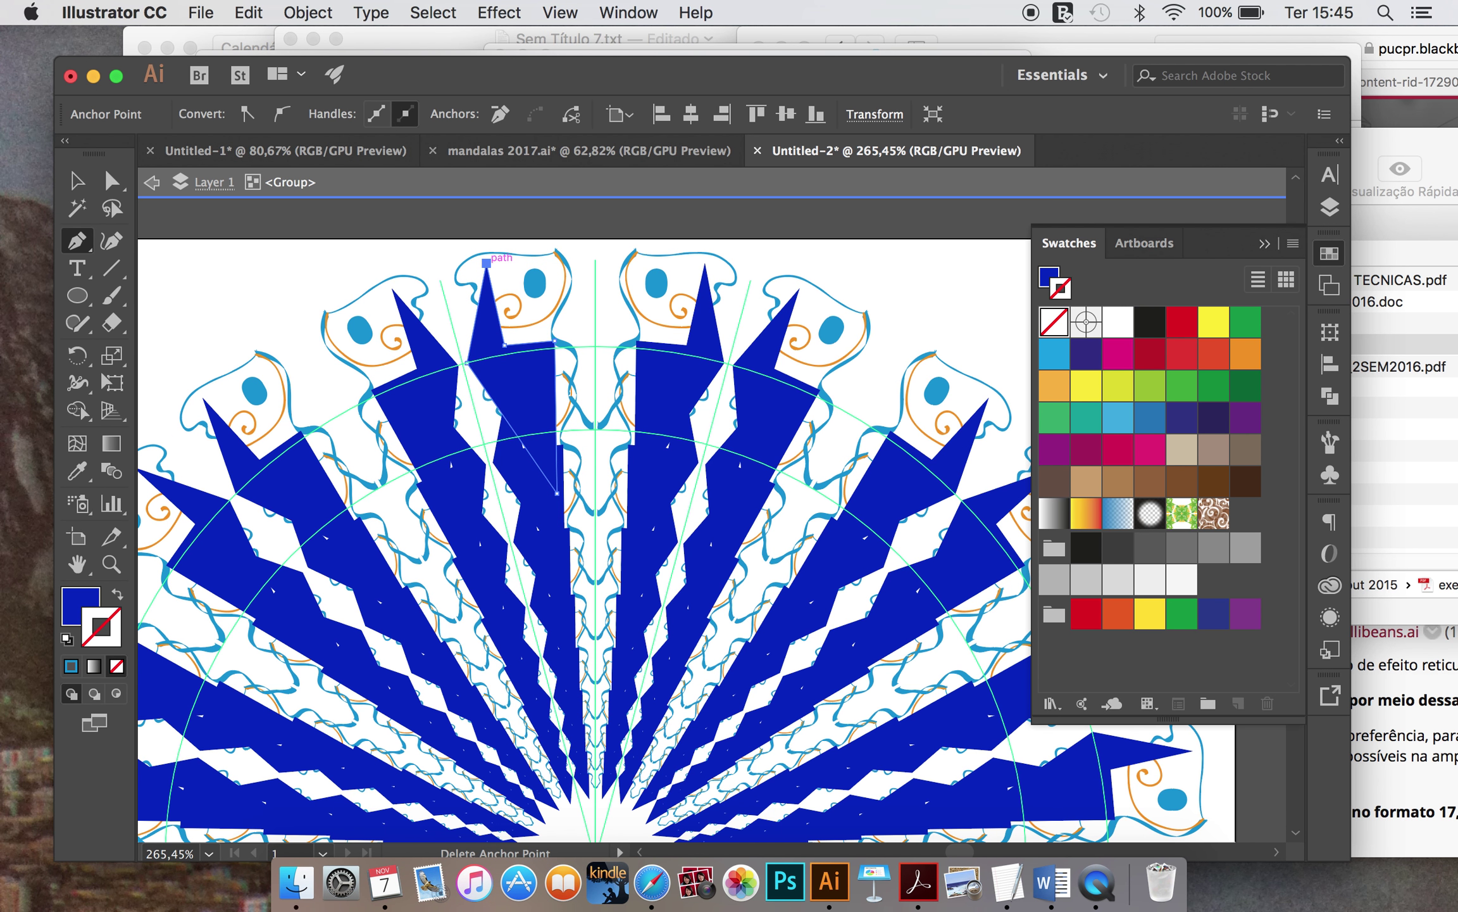
# Step: Colour the spike light grey with a blue outline
pyautogui.click(111, 182)
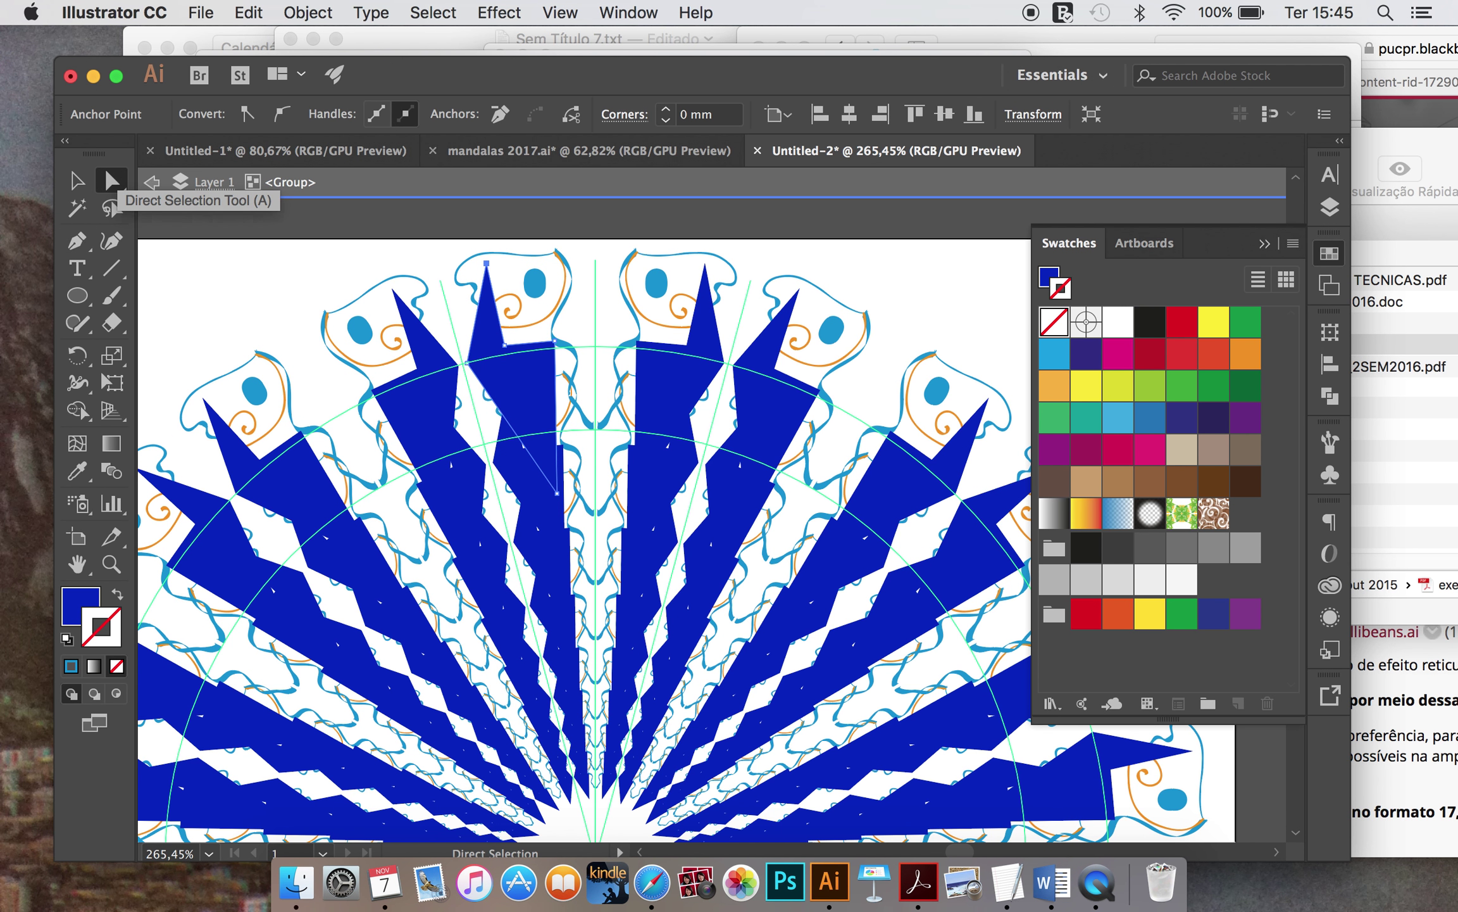
pyautogui.click(1087, 578)
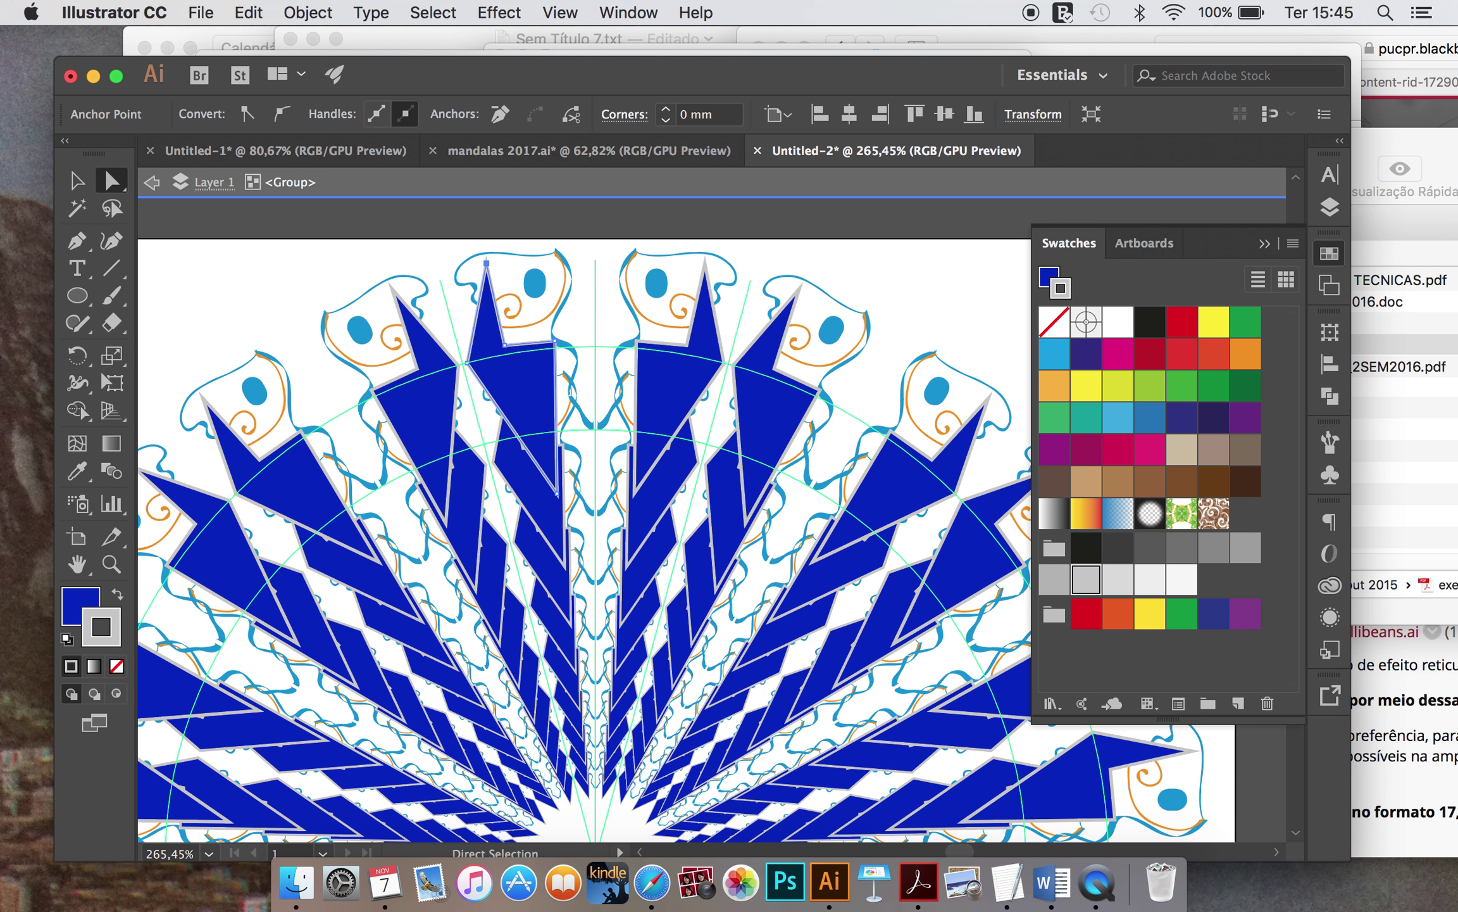
pyautogui.click(117, 594)
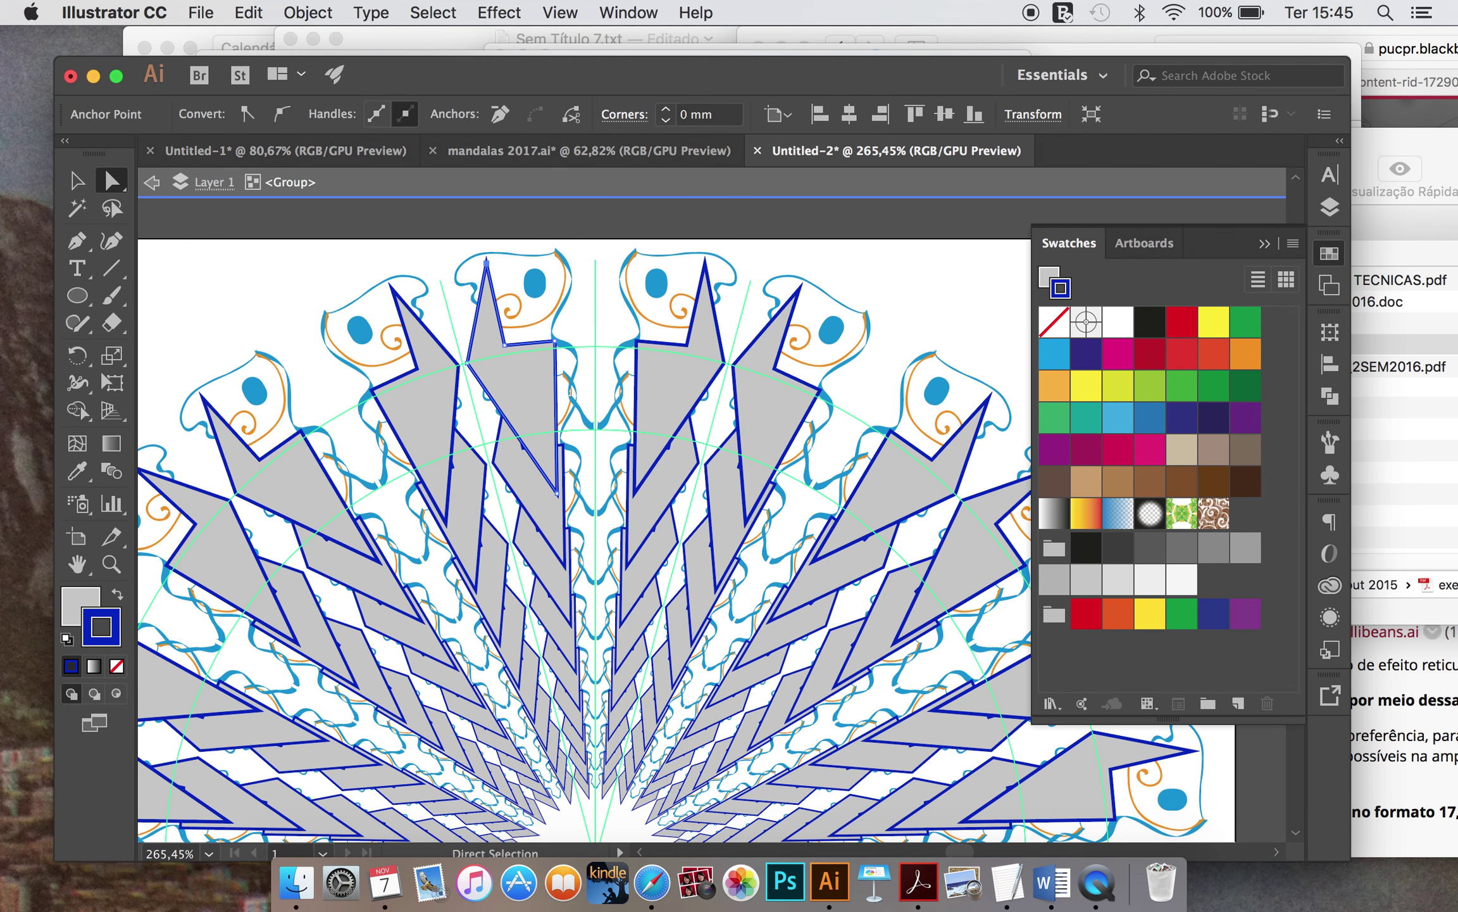
# Step: Send the grey spike behind the other artwork
pyautogui.press('v')
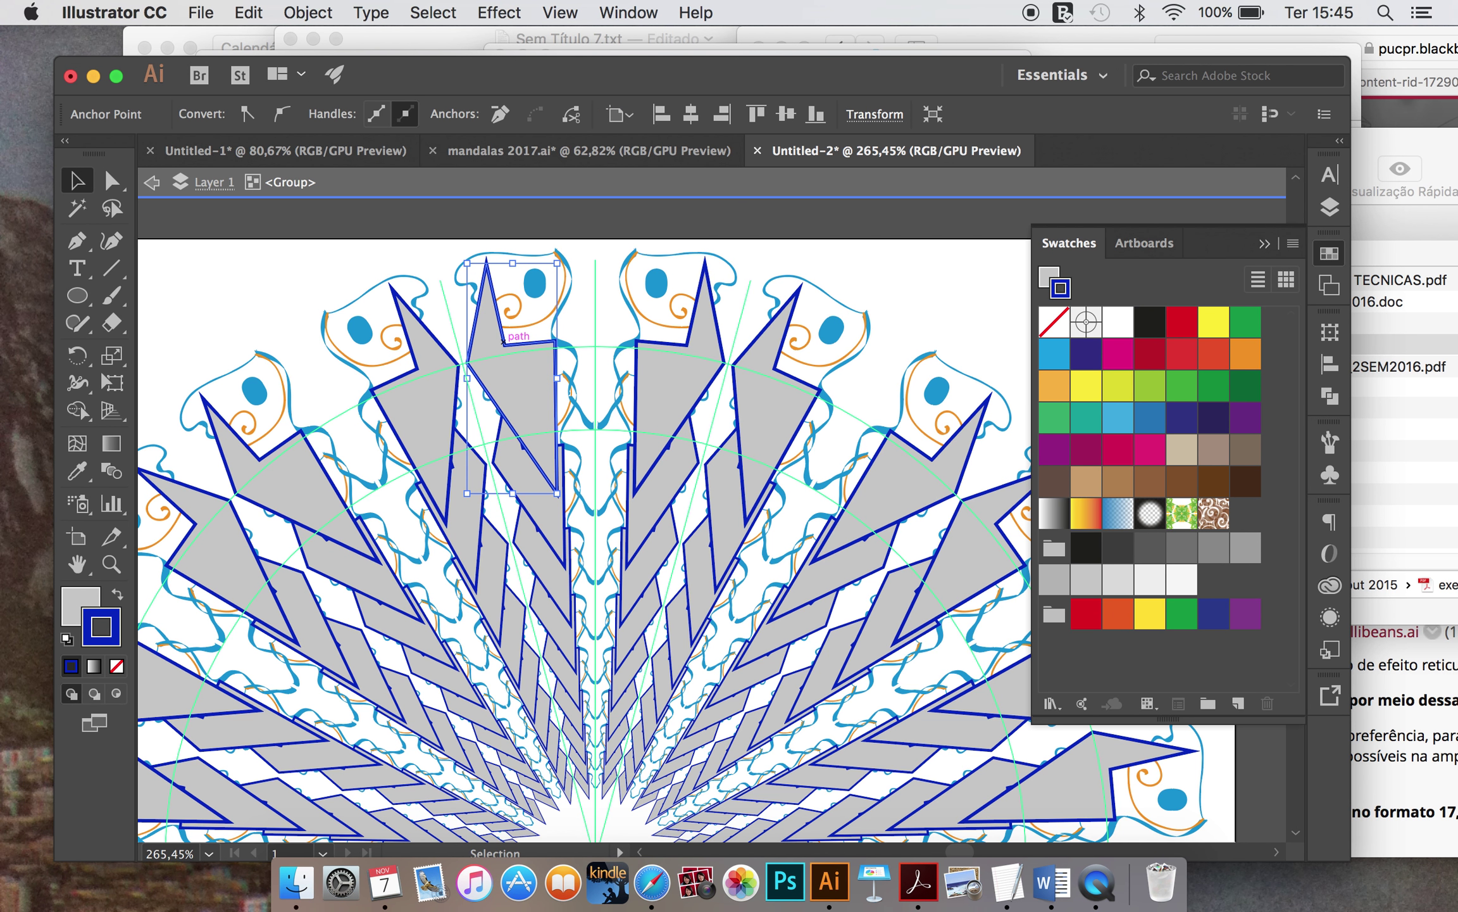
pyautogui.rightClick(513, 383)
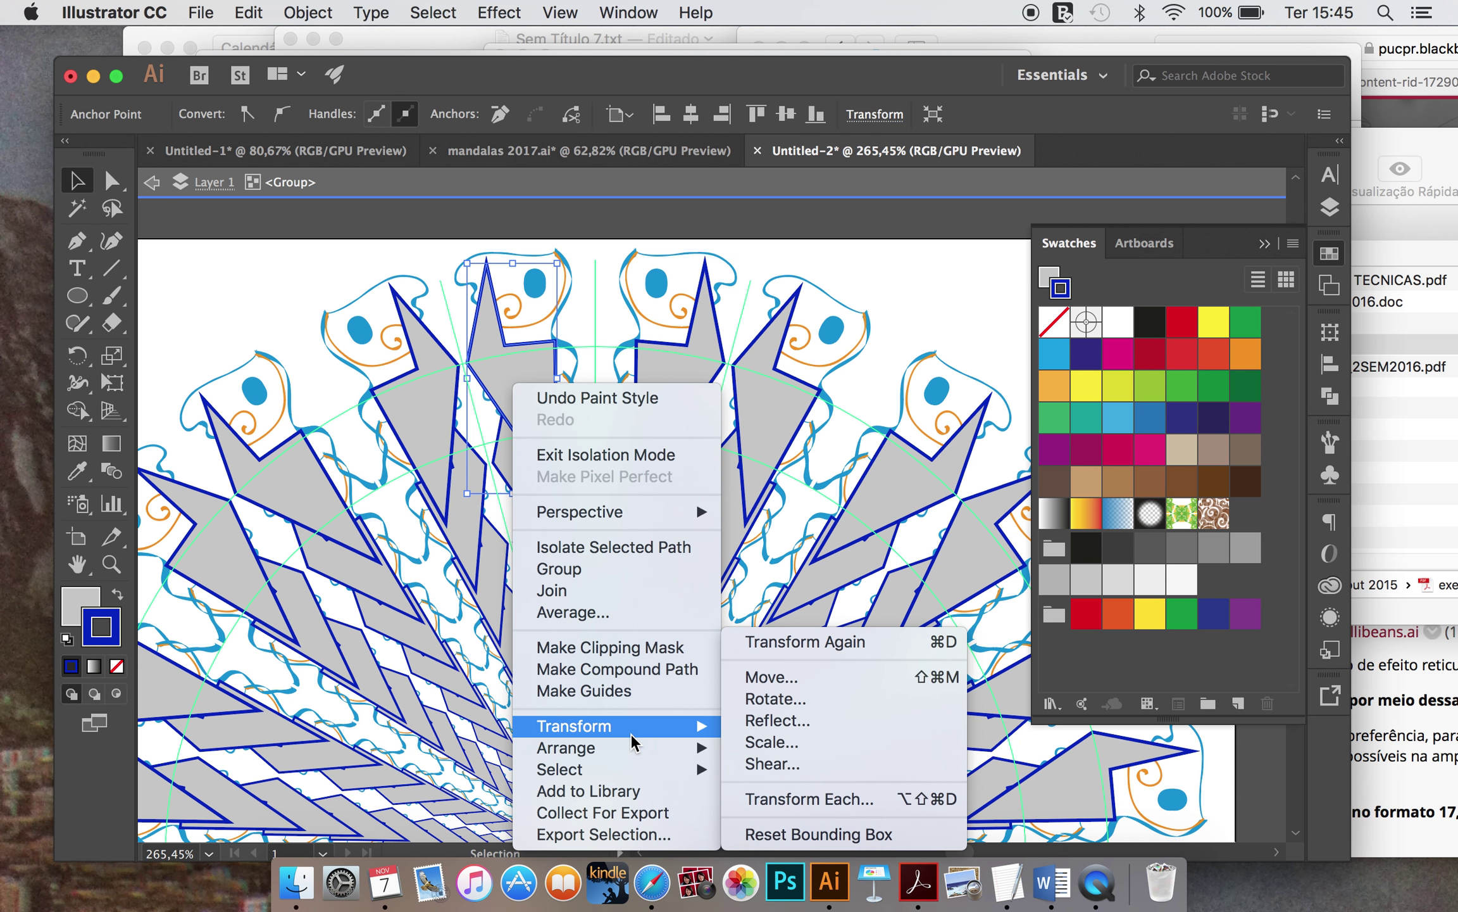
pyautogui.moveTo(566, 748)
pyautogui.click(773, 804)
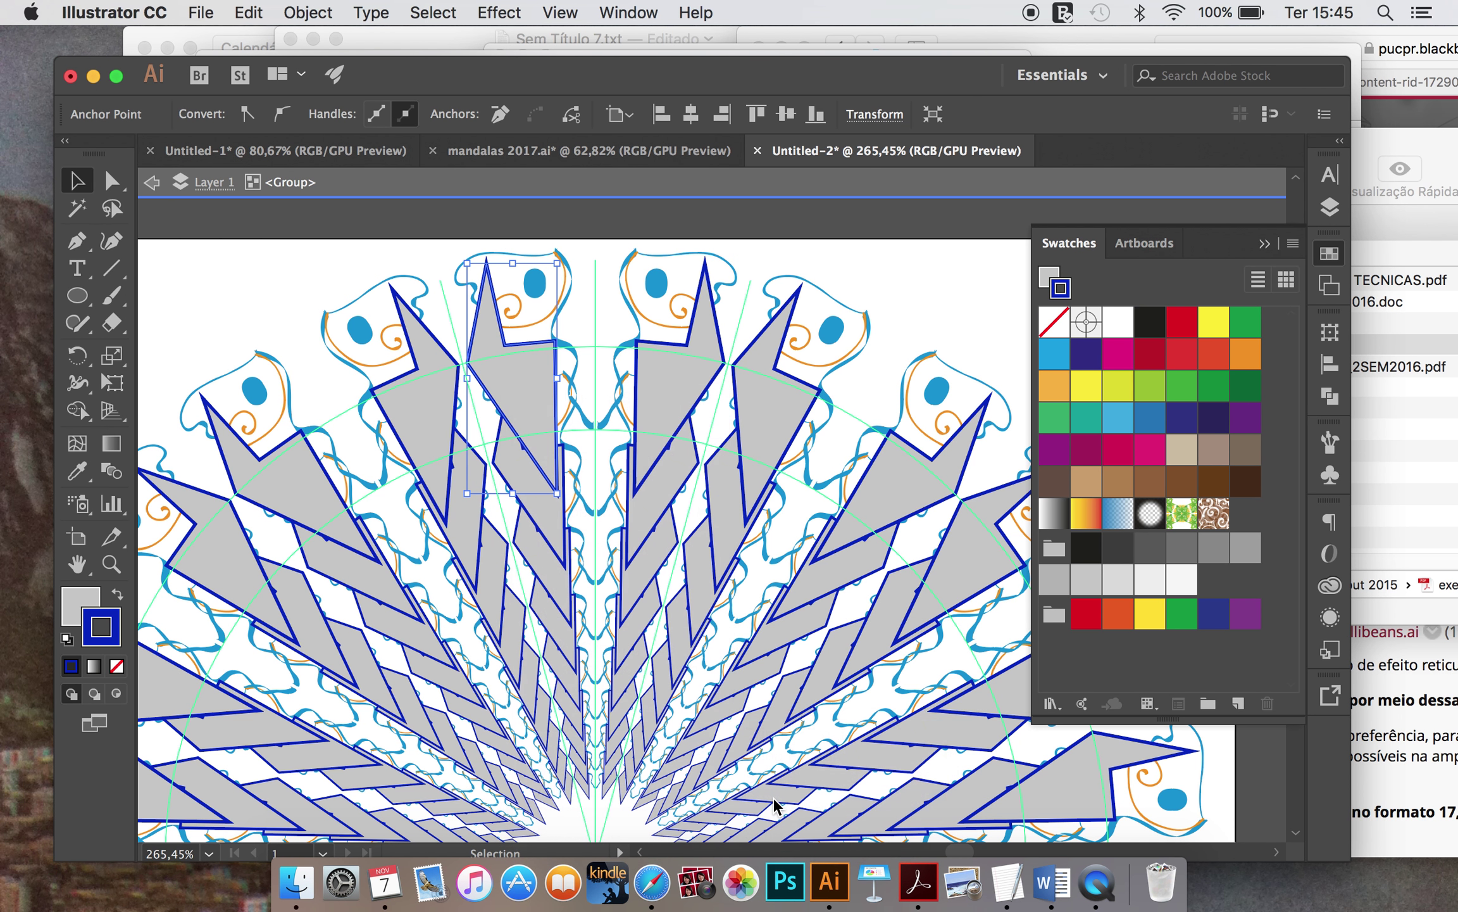
# Step: Pull the spike's lower anchor up to shorten it, remove its outline, and deselect
pyautogui.click(514, 346)
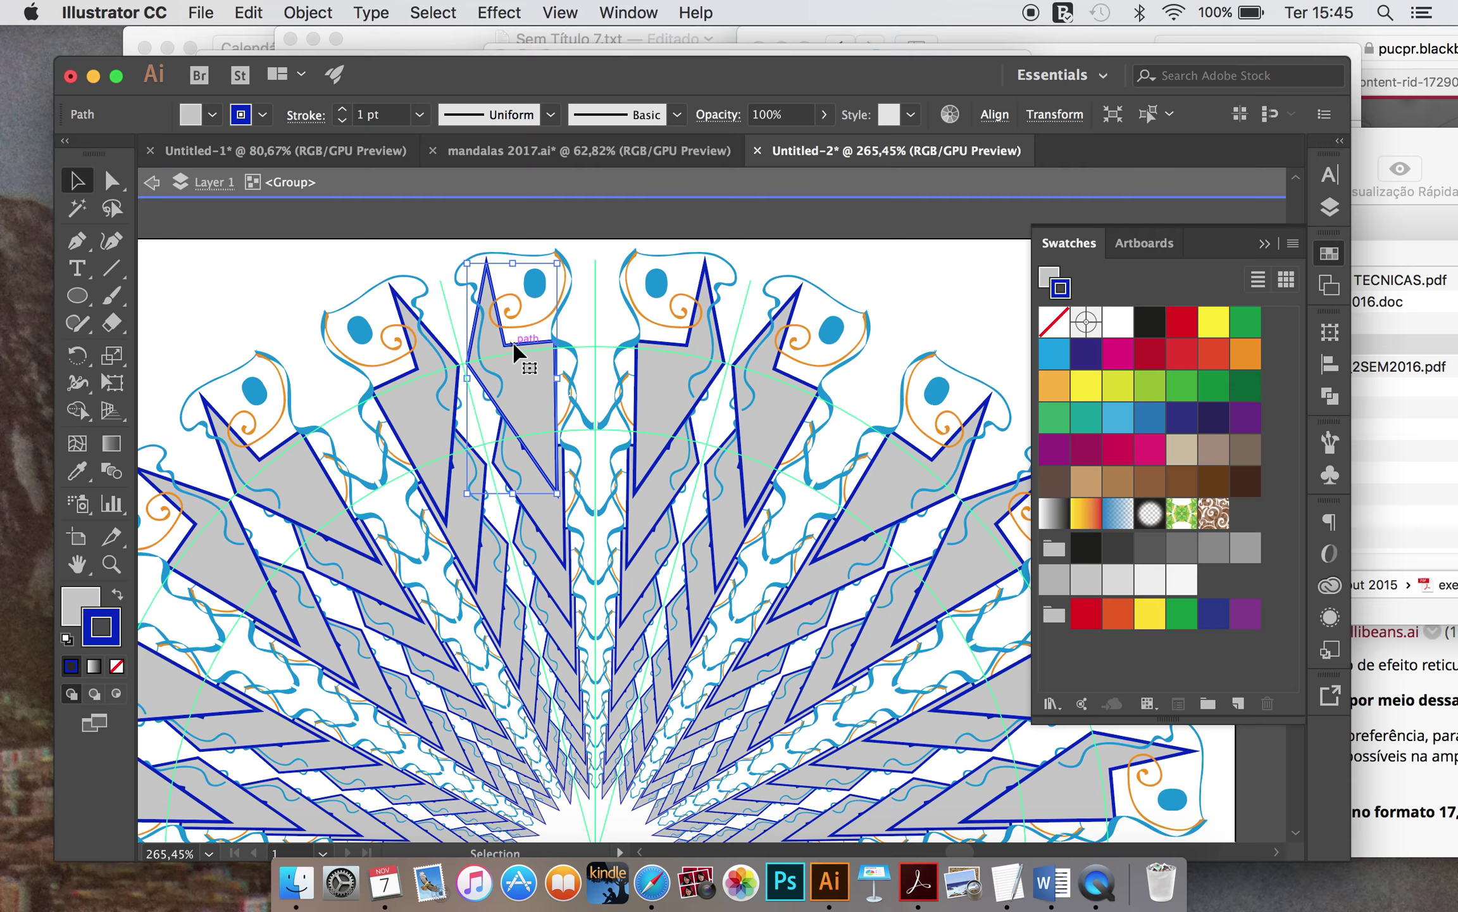
pyautogui.click(113, 183)
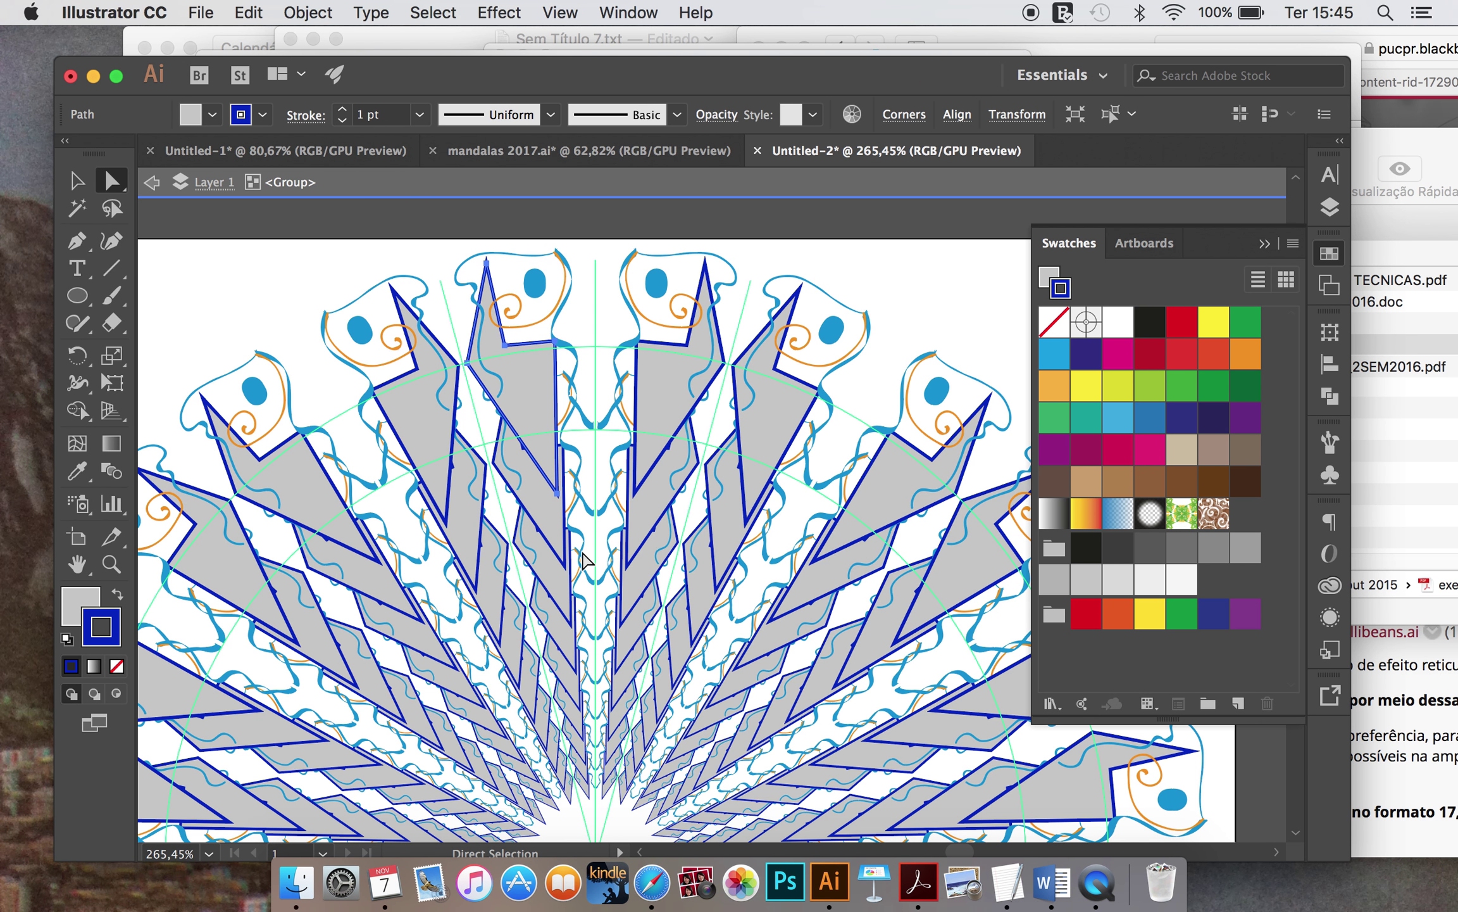
pyautogui.click(558, 493)
pyautogui.moveTo(560, 500)
pyautogui.mouseDown()
pyautogui.moveTo(574, 399)
pyautogui.moveTo(531, 389)
pyautogui.mouseUp()
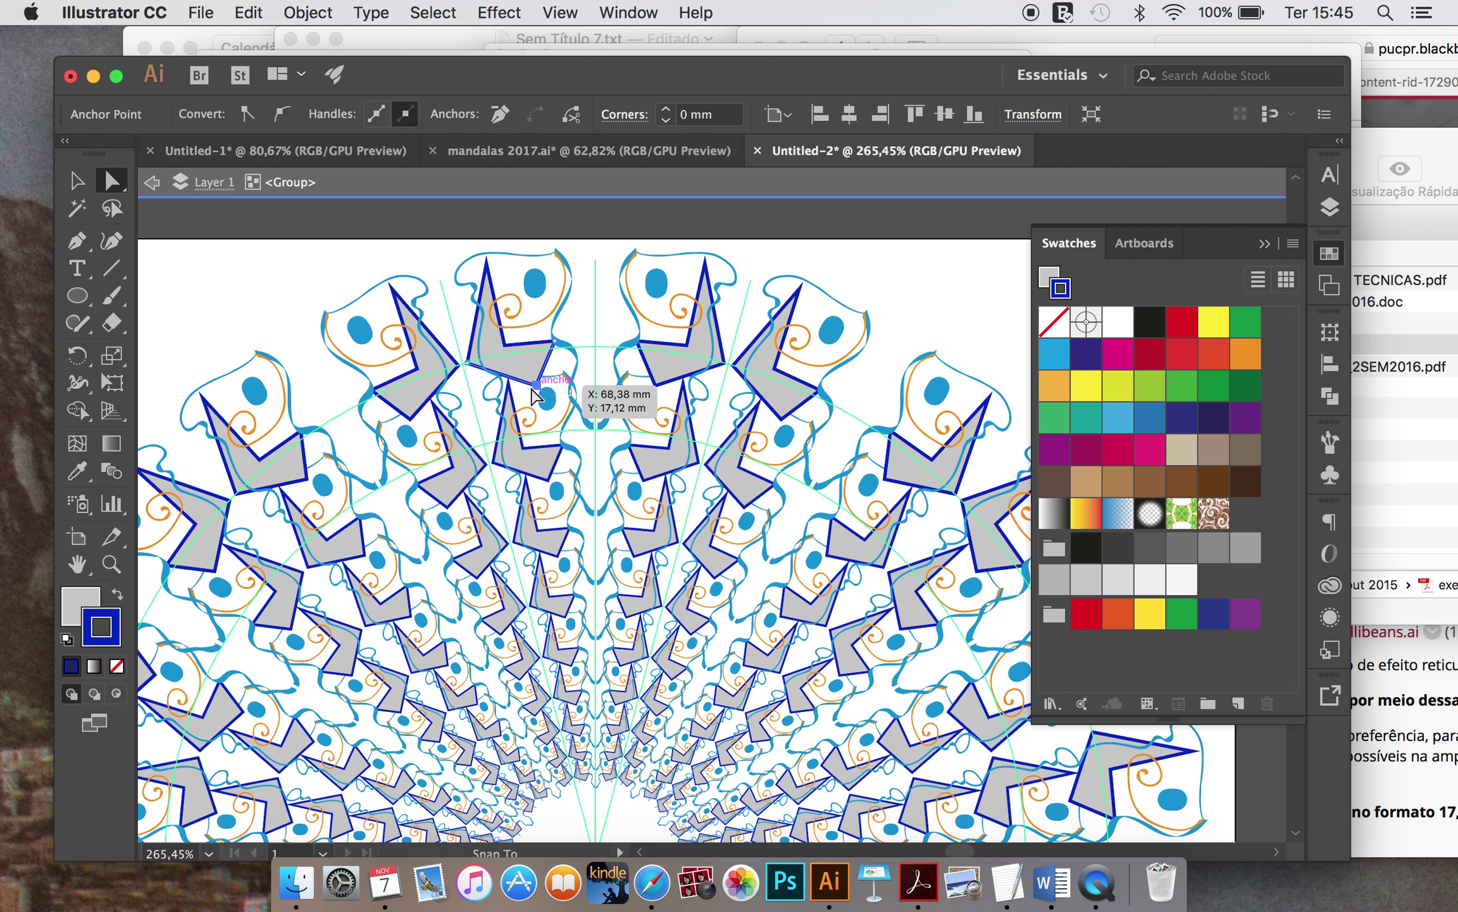
pyautogui.click(117, 666)
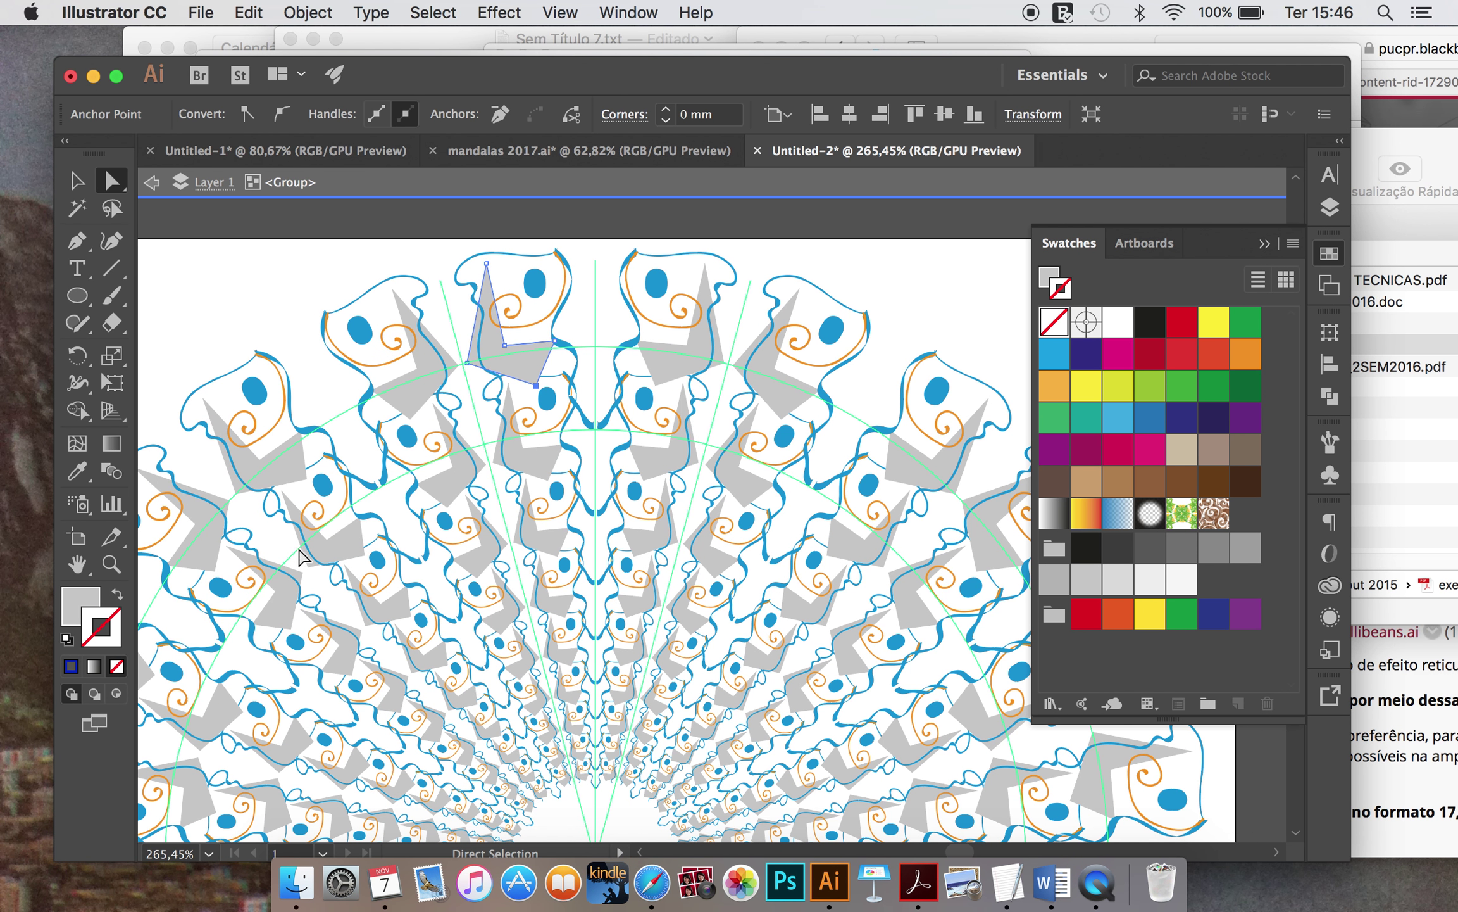
pyautogui.click(77, 181)
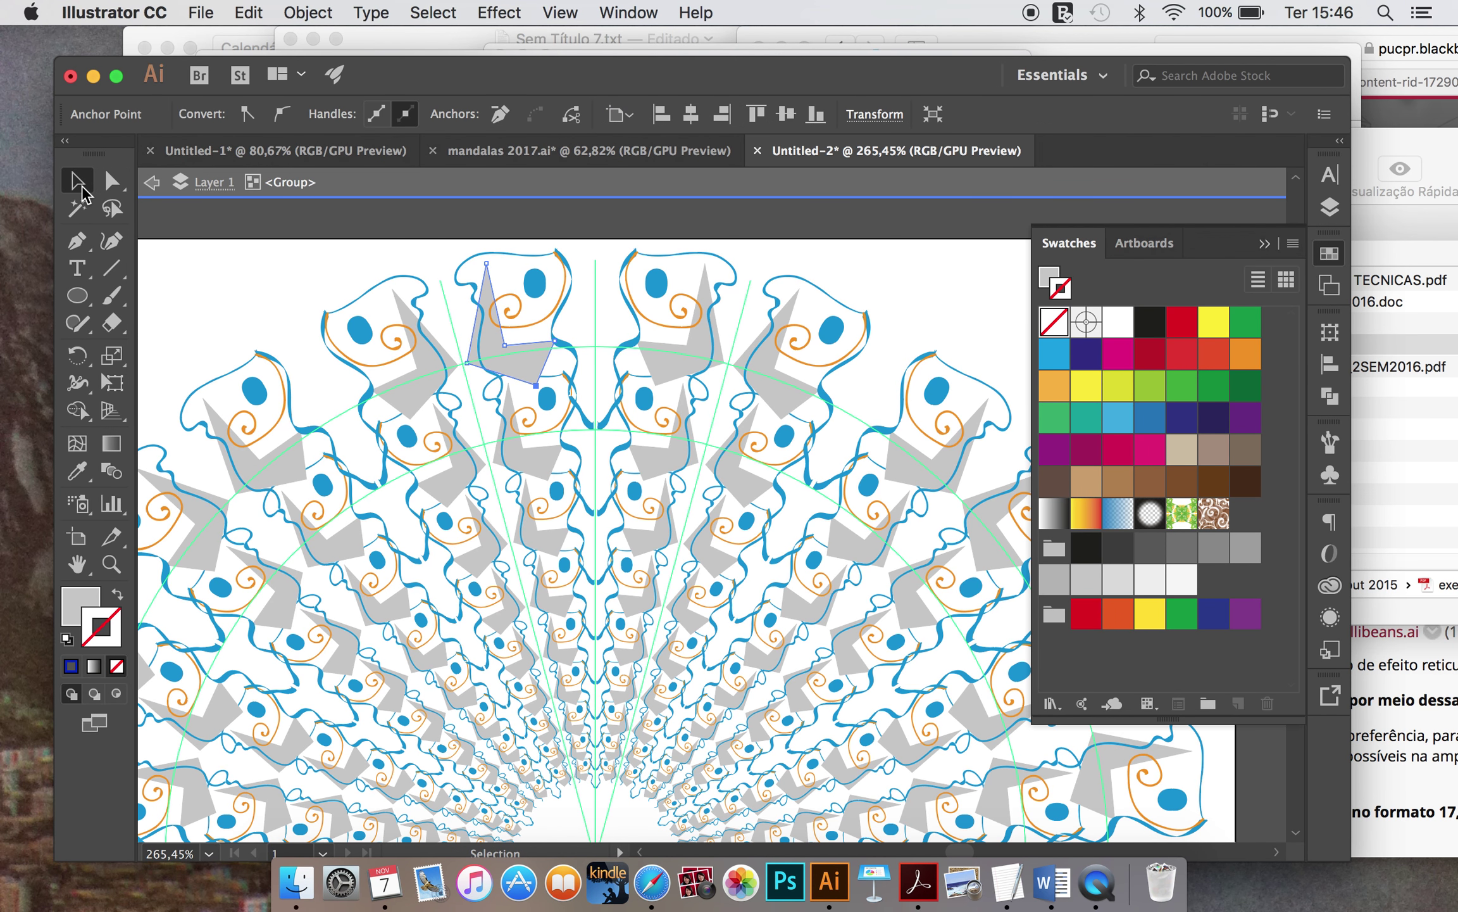
pyautogui.click(227, 250)
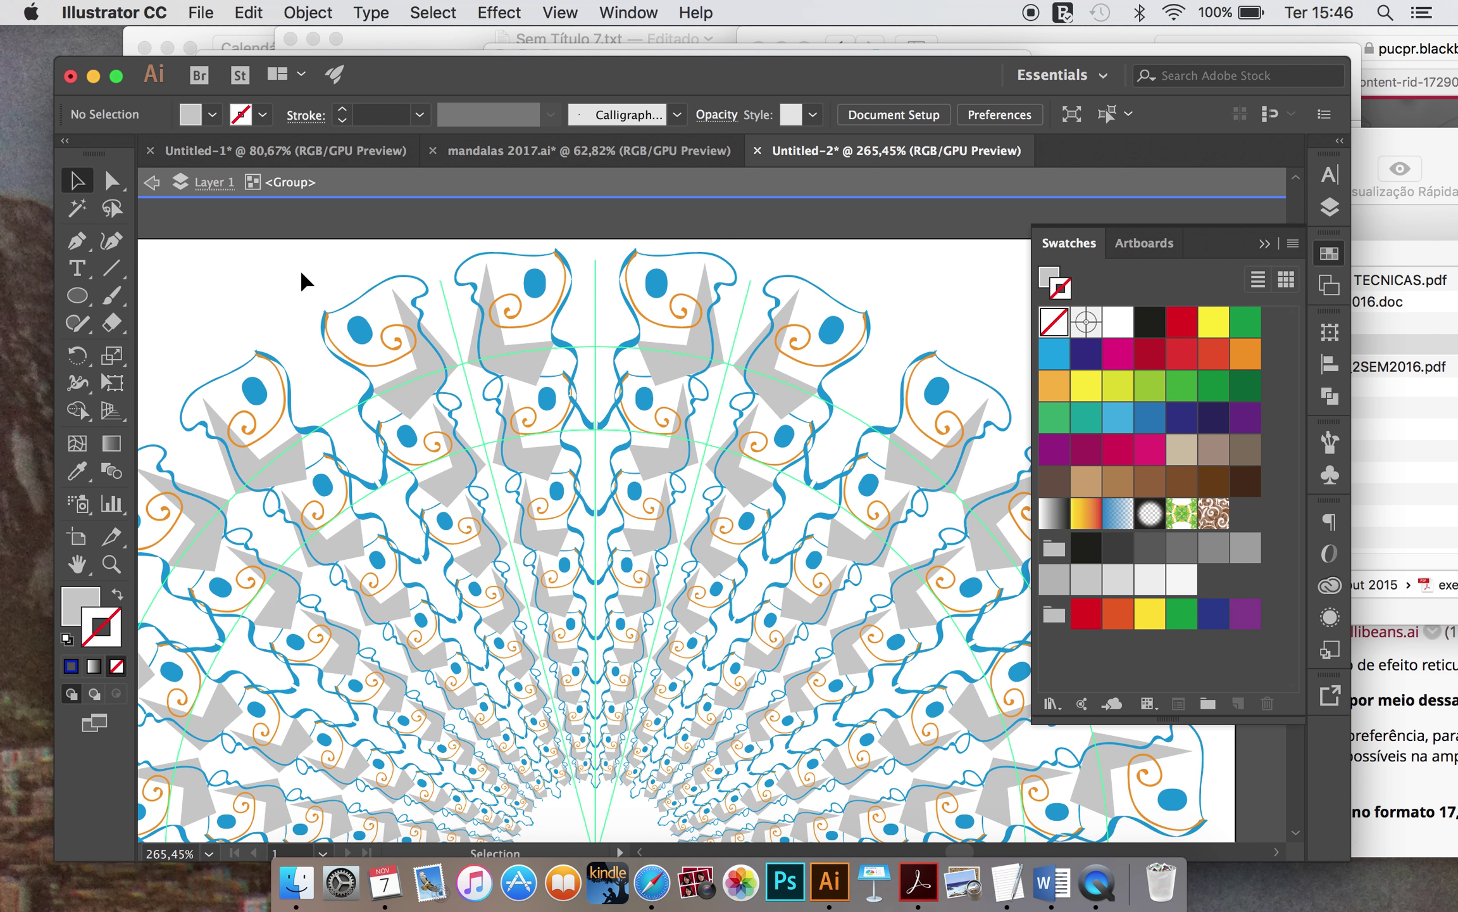
# Step: Paint wavy magenta Paintbrush strokes at 2 pt stroke weight
pyautogui.click(118, 300)
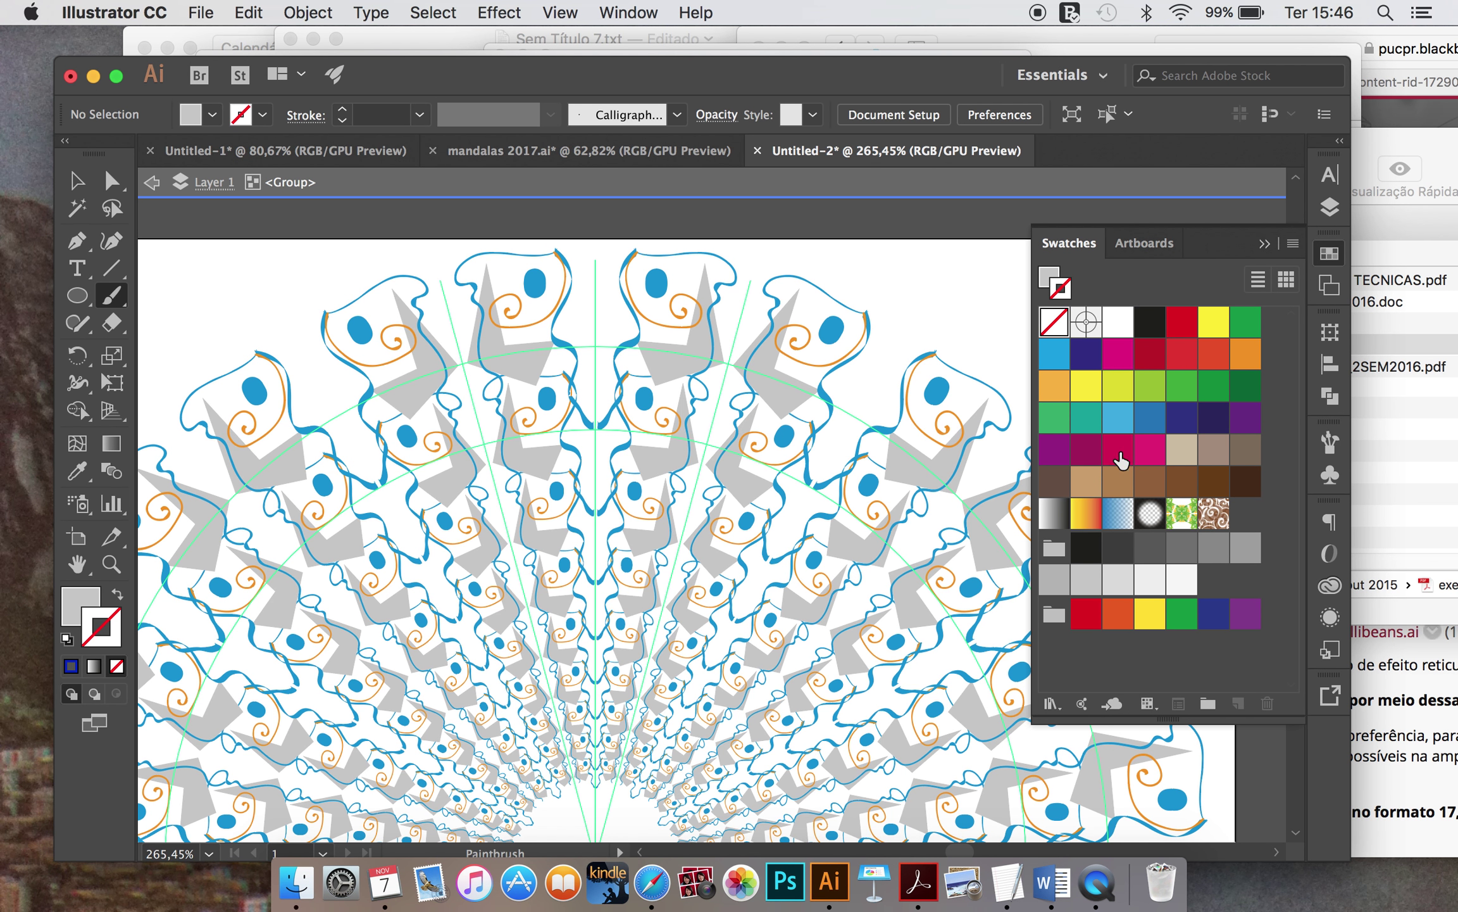
pyautogui.click(1149, 452)
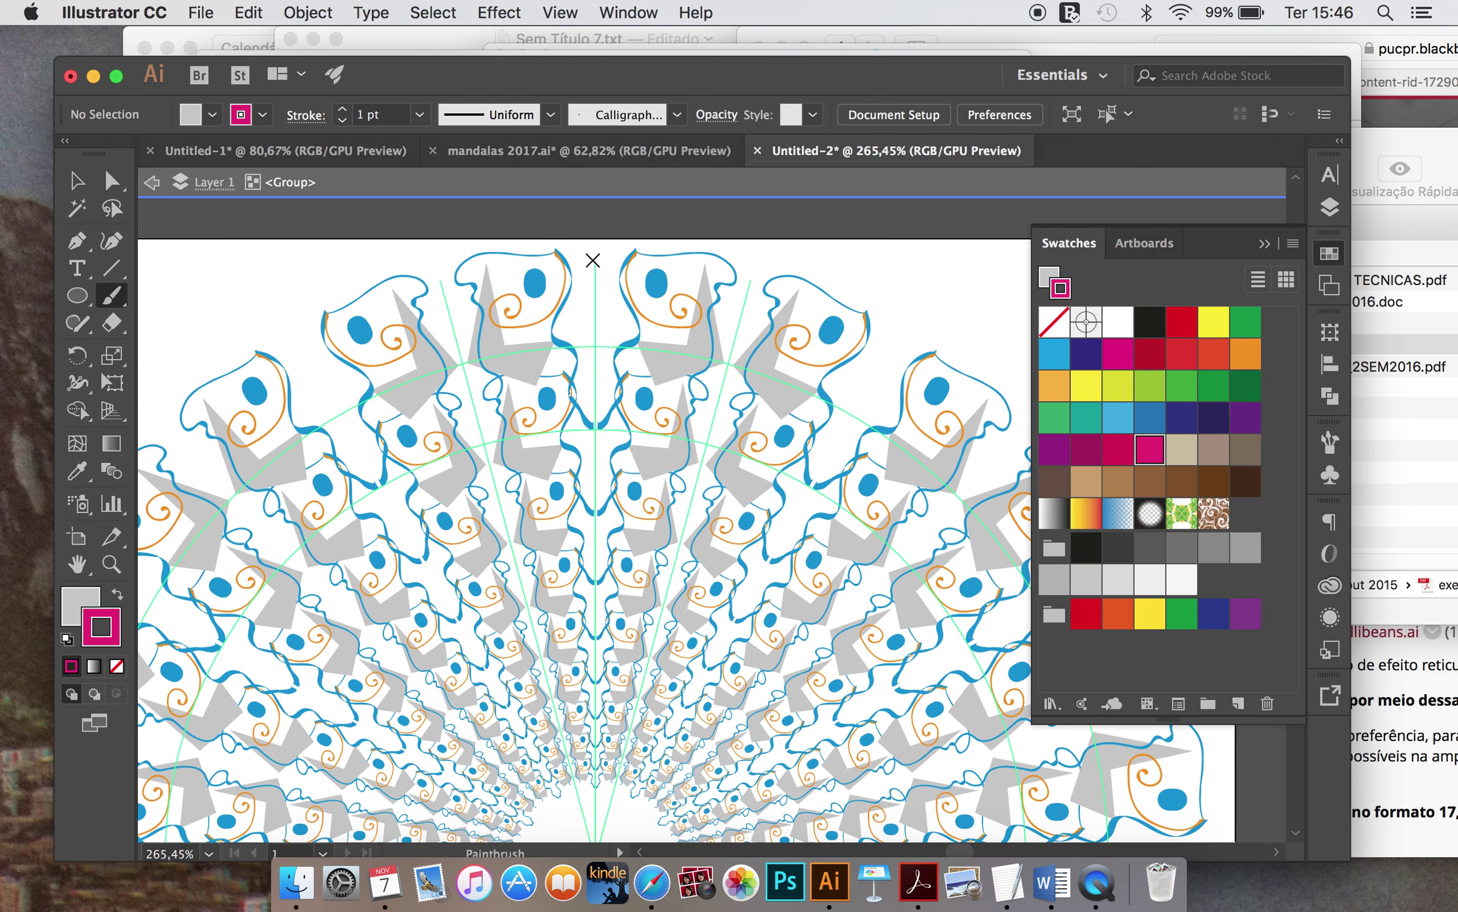
pyautogui.moveTo(572, 261)
pyautogui.mouseDown()
pyautogui.moveTo(510, 390)
pyautogui.moveTo(508, 454)
pyautogui.mouseUp()
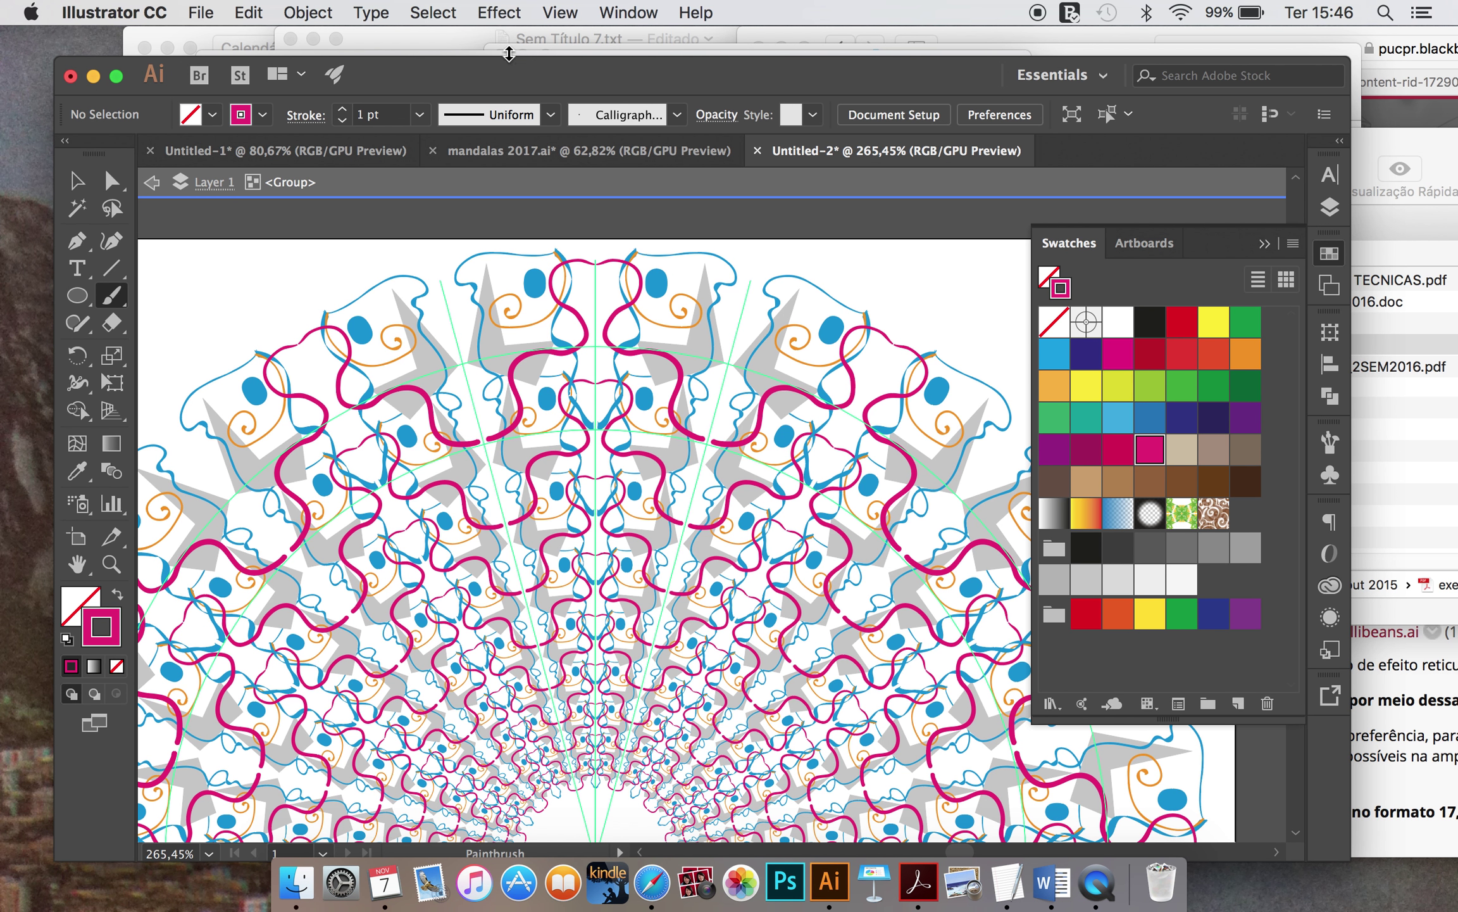
pyautogui.click(343, 109)
pyautogui.moveTo(482, 285)
pyautogui.mouseDown()
pyautogui.moveTo(550, 376)
pyautogui.moveTo(553, 356)
pyautogui.mouseUp()
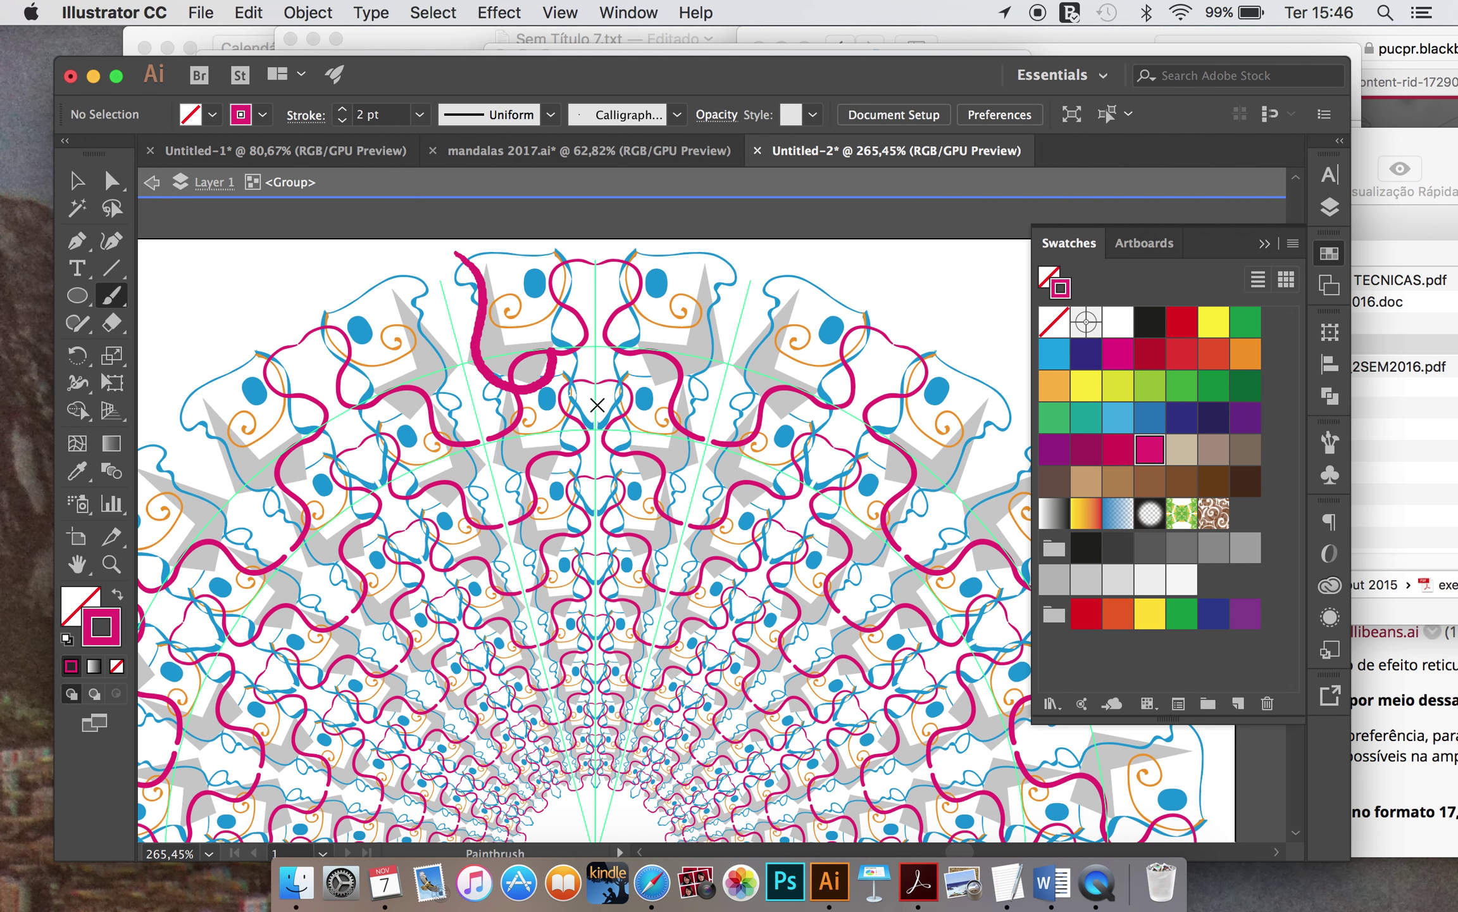
# Step: Paint more wavy strokes in yellow across the mandala
pyautogui.click(1086, 385)
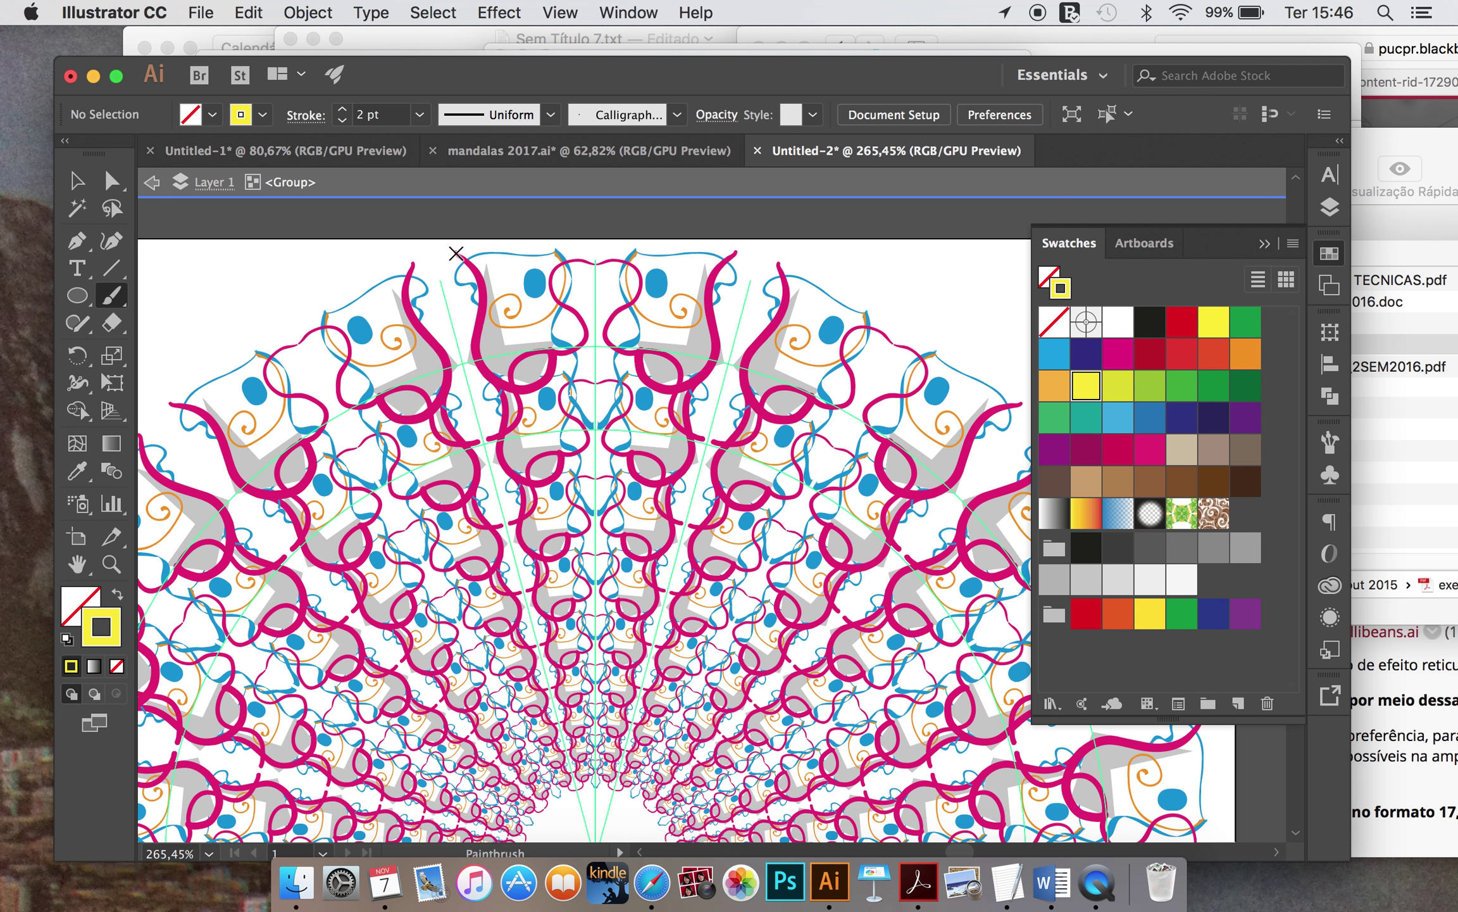
pyautogui.moveTo(476, 268); pyautogui.dragTo(489, 341)
pyautogui.moveTo(543, 359)
pyautogui.mouseDown()
pyautogui.moveTo(550, 271)
pyautogui.moveTo(589, 272)
pyautogui.moveTo(604, 290)
pyautogui.mouseUp()
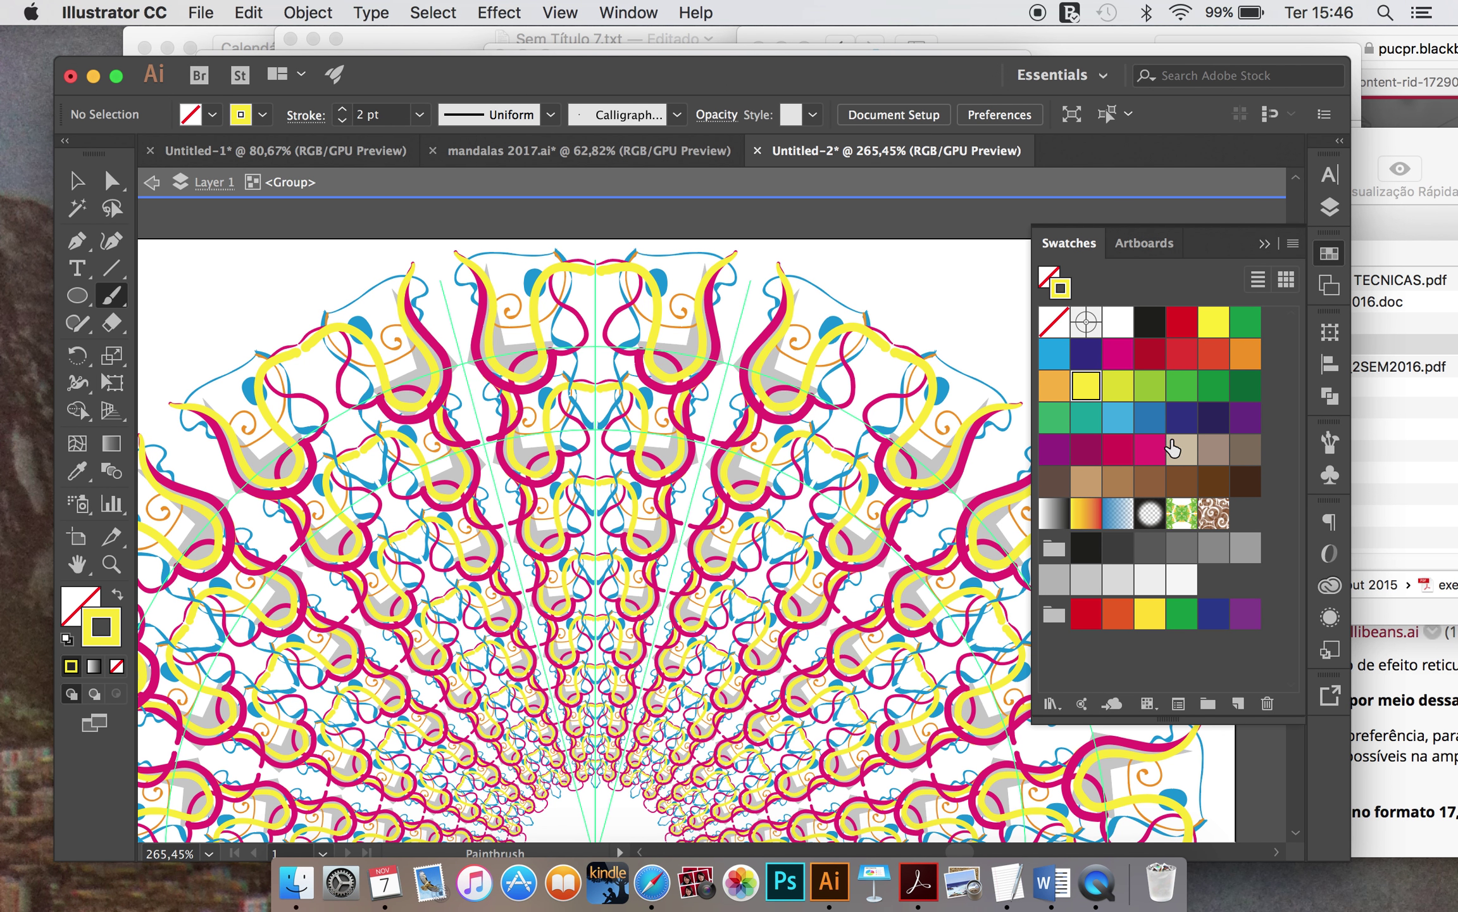
pyautogui.moveTo(76, 294); pyautogui.dragTo(124, 293)
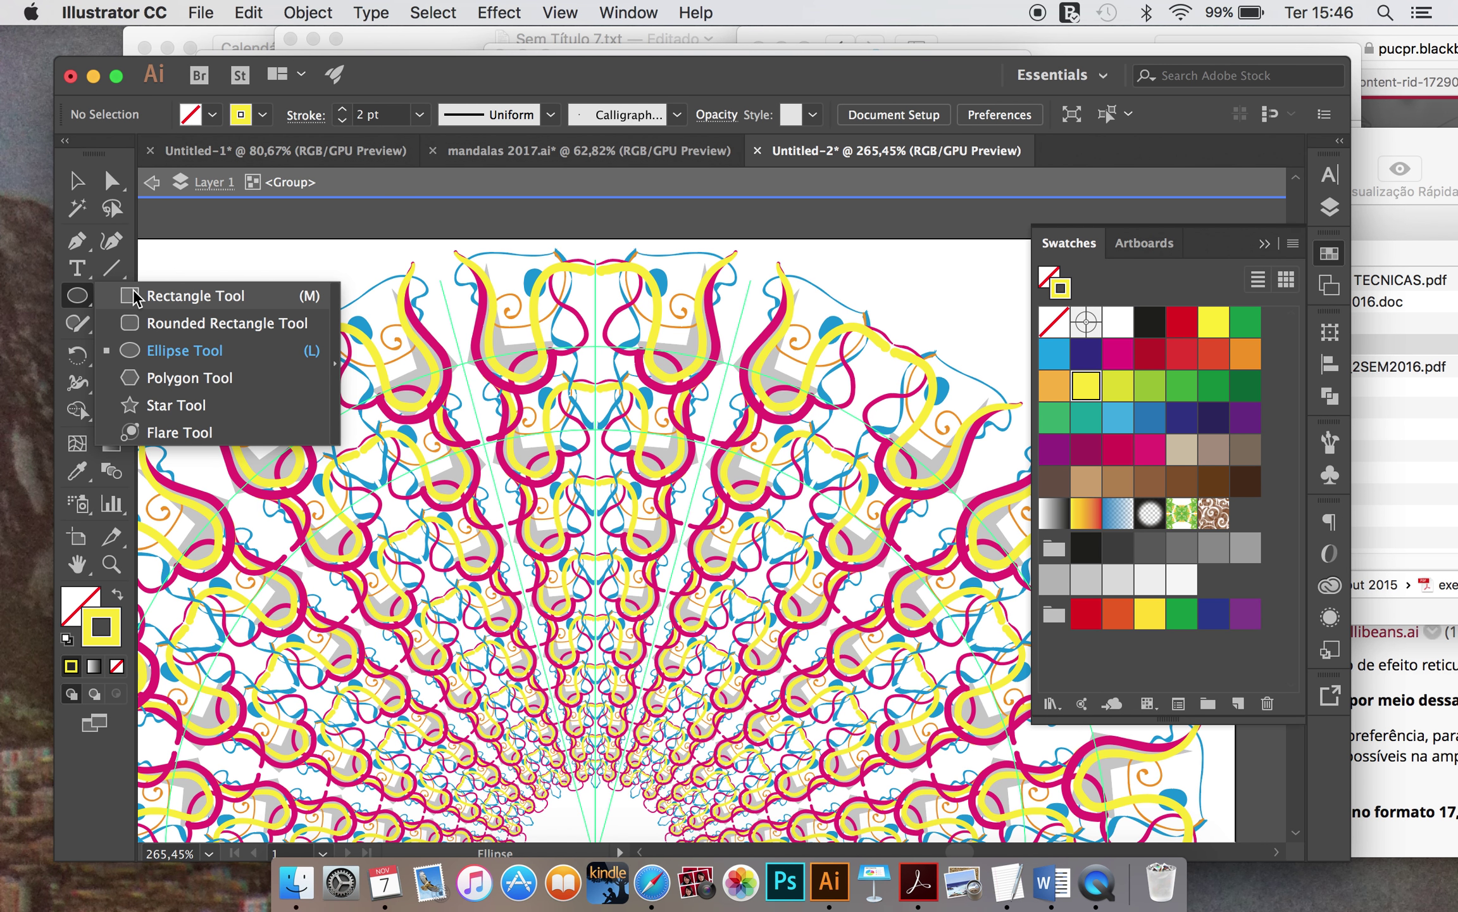
# Step: Draw a closed curved petal with the Pen tool and make it yellow-filled without outline
pyautogui.click(78, 241)
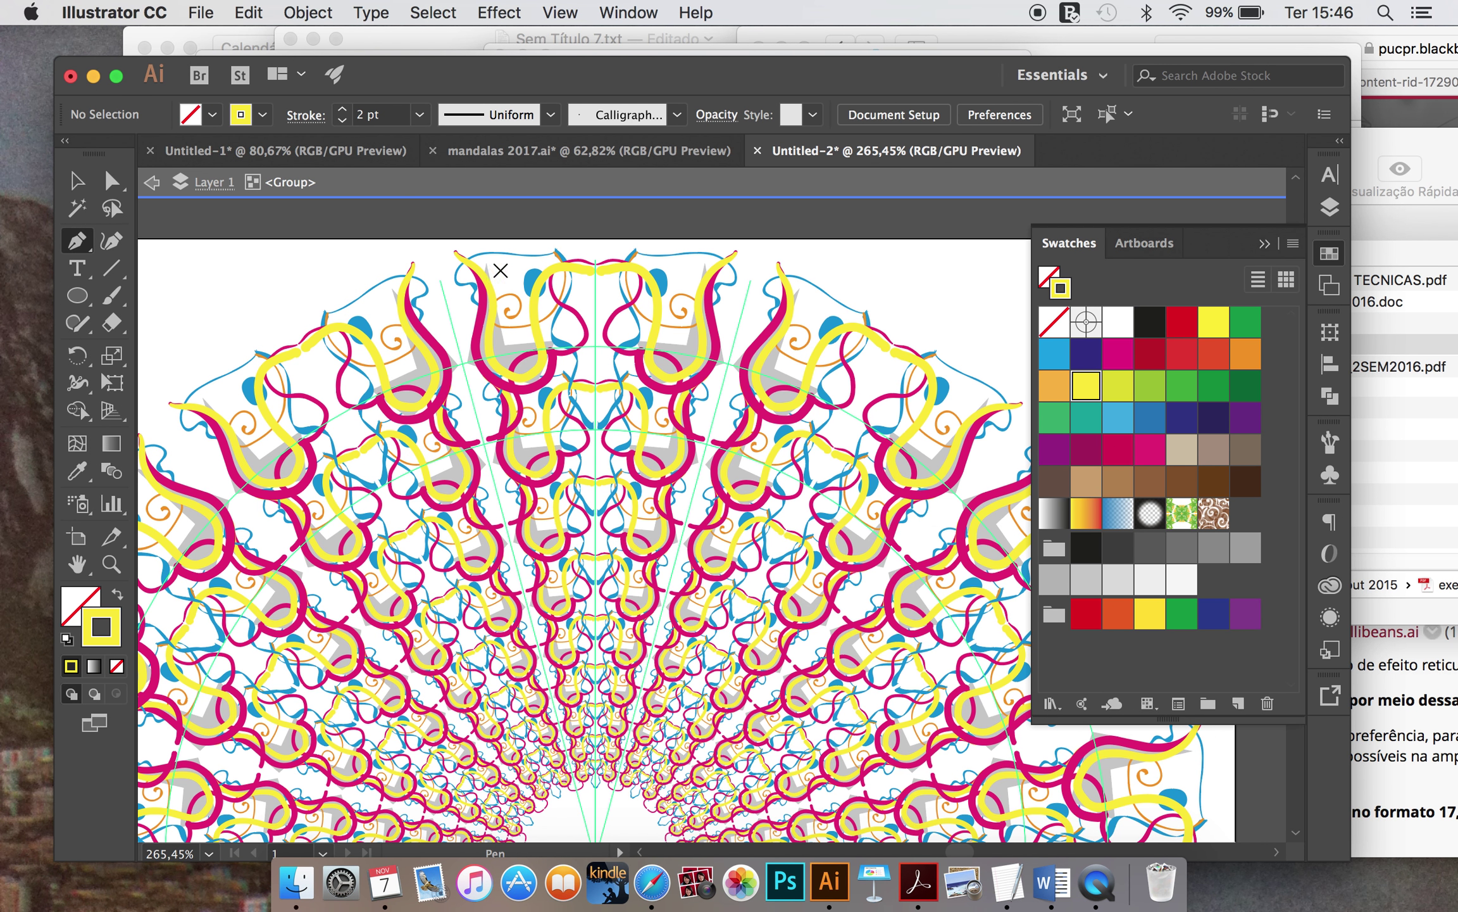
pyautogui.click(484, 252)
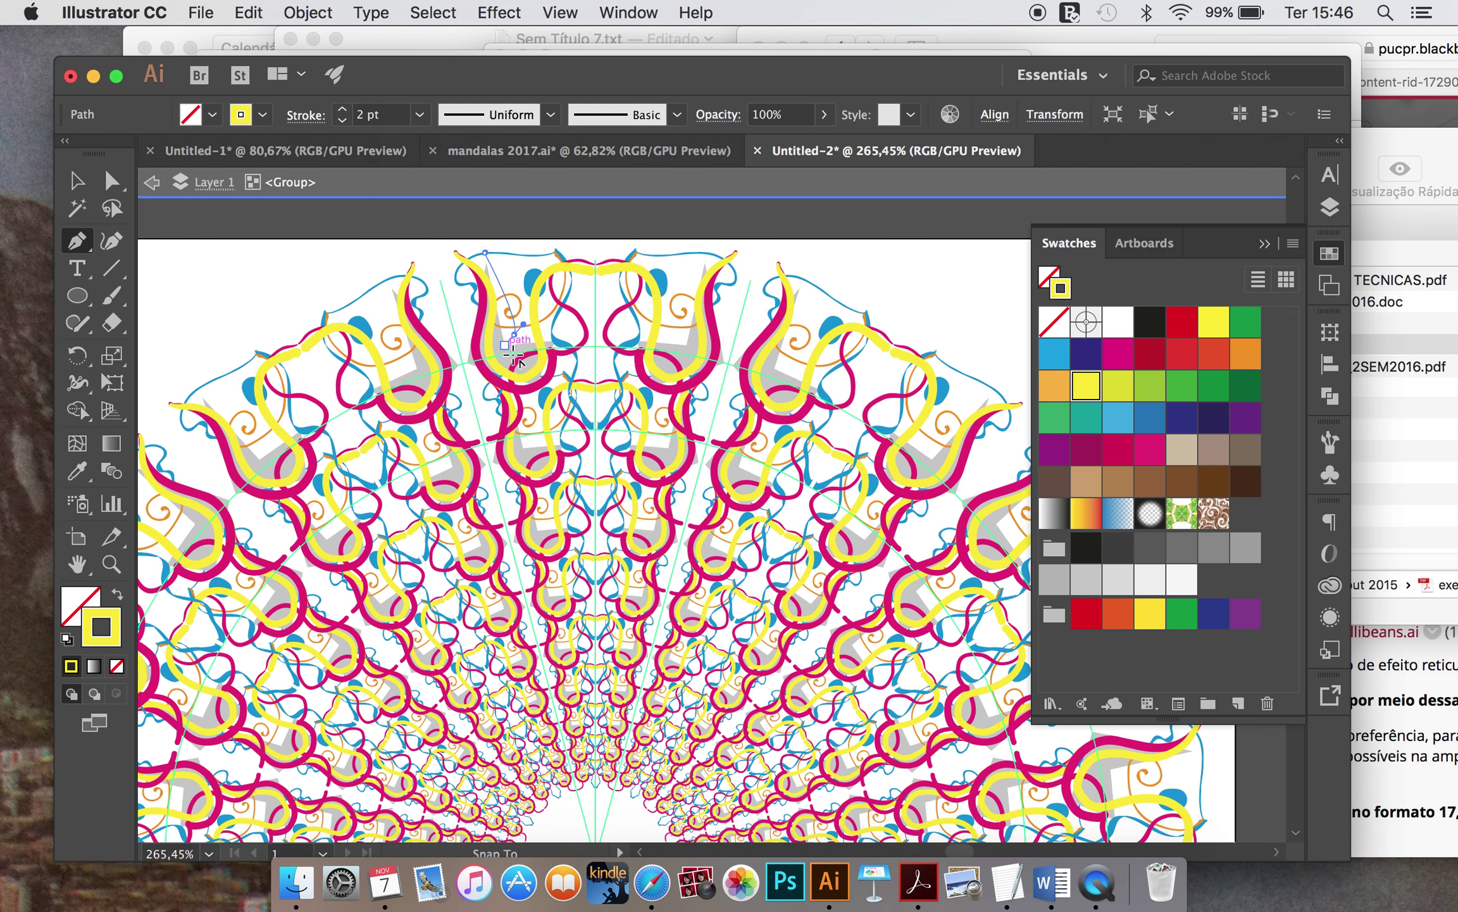
pyautogui.moveTo(531, 343); pyautogui.dragTo(581, 321)
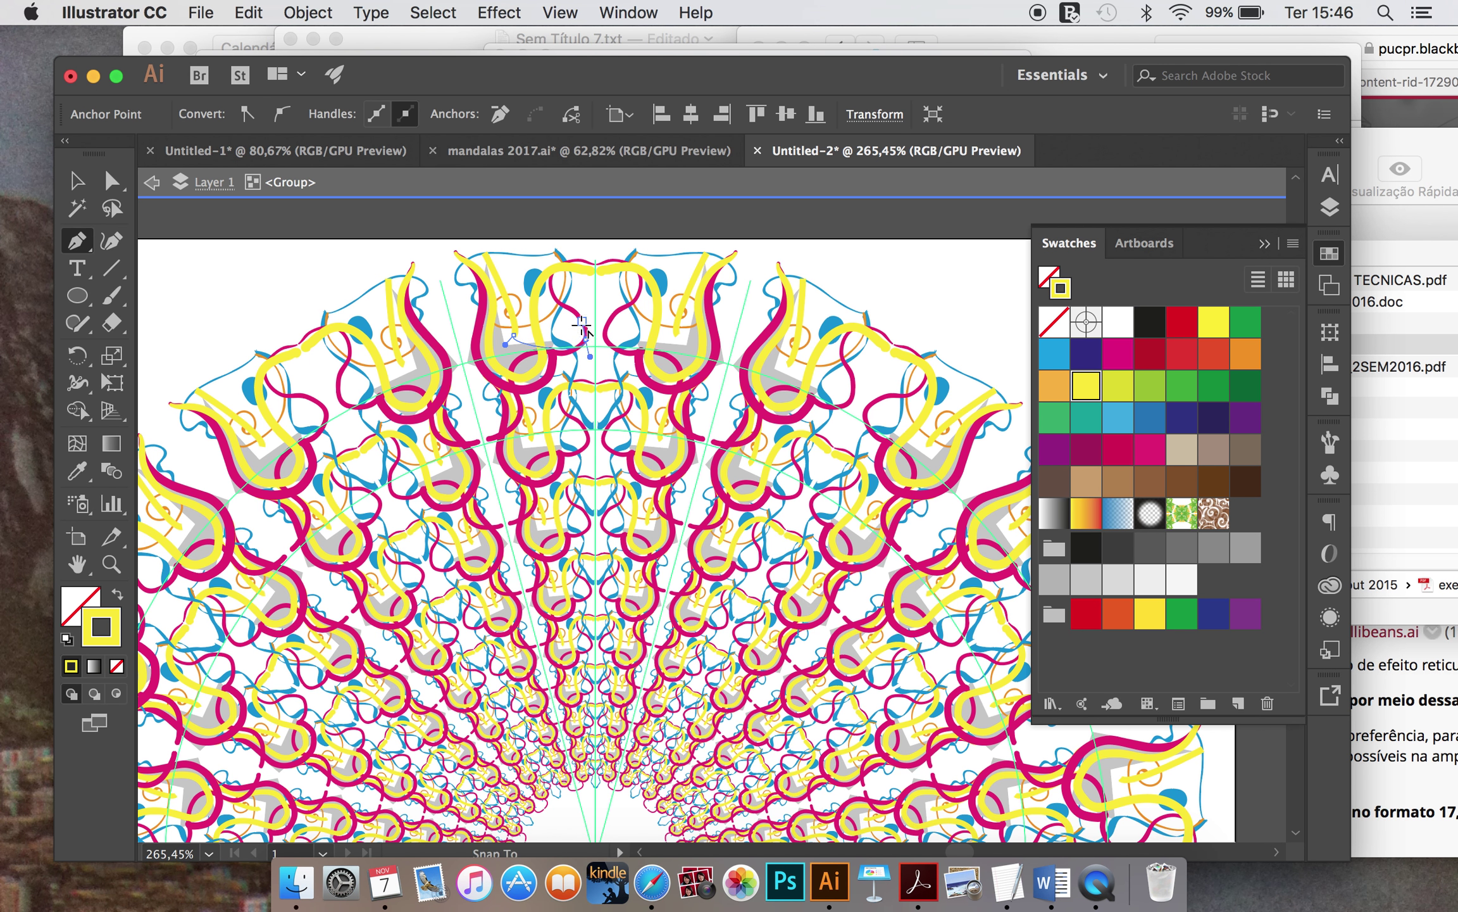
pyautogui.moveTo(485, 253); pyautogui.dragTo(486, 253)
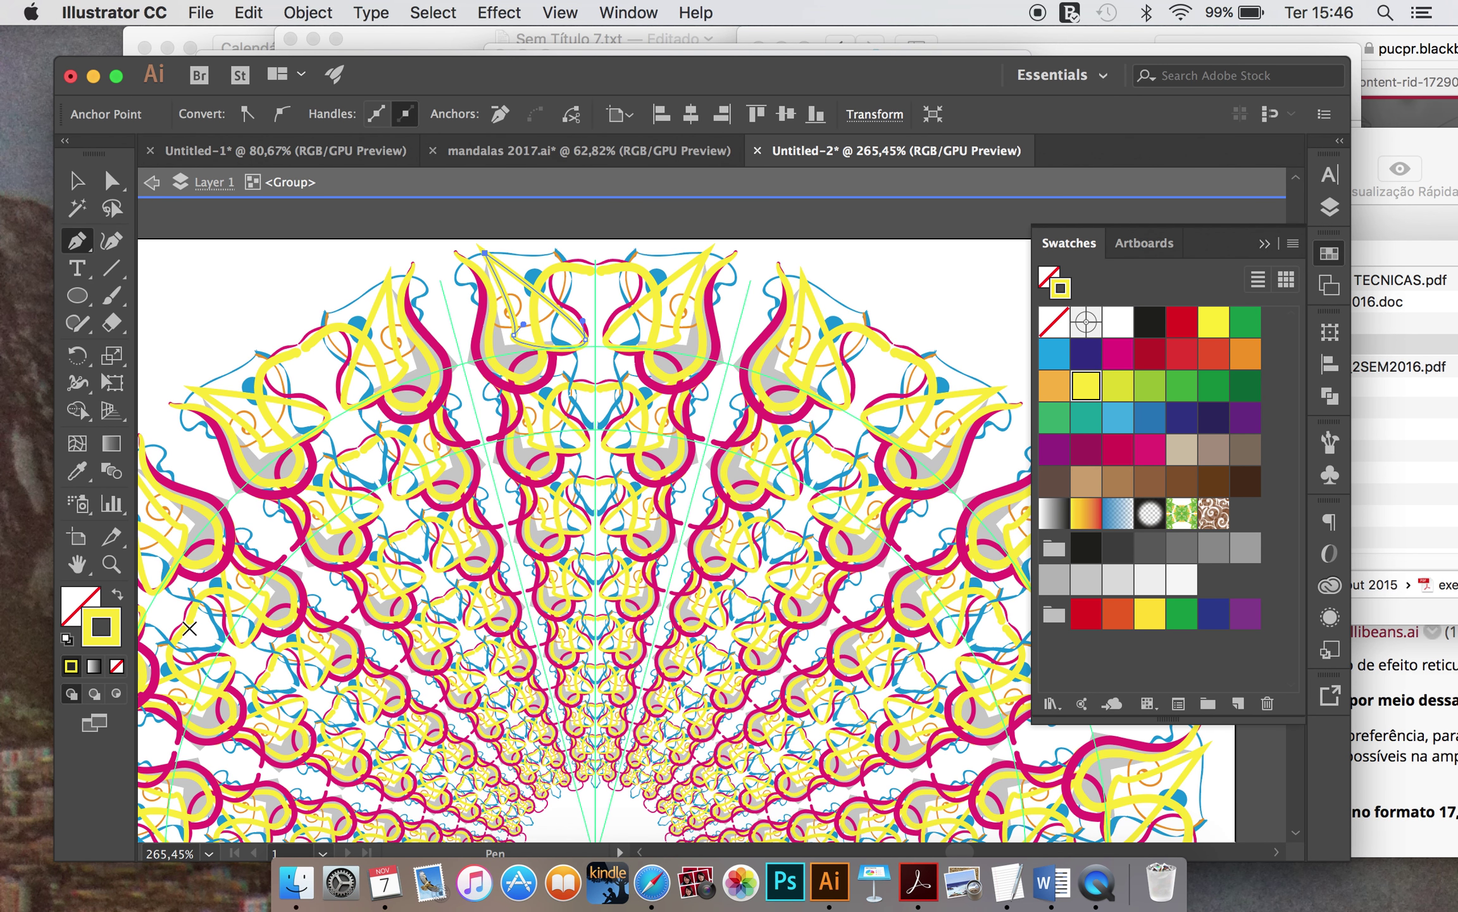
pyautogui.click(117, 594)
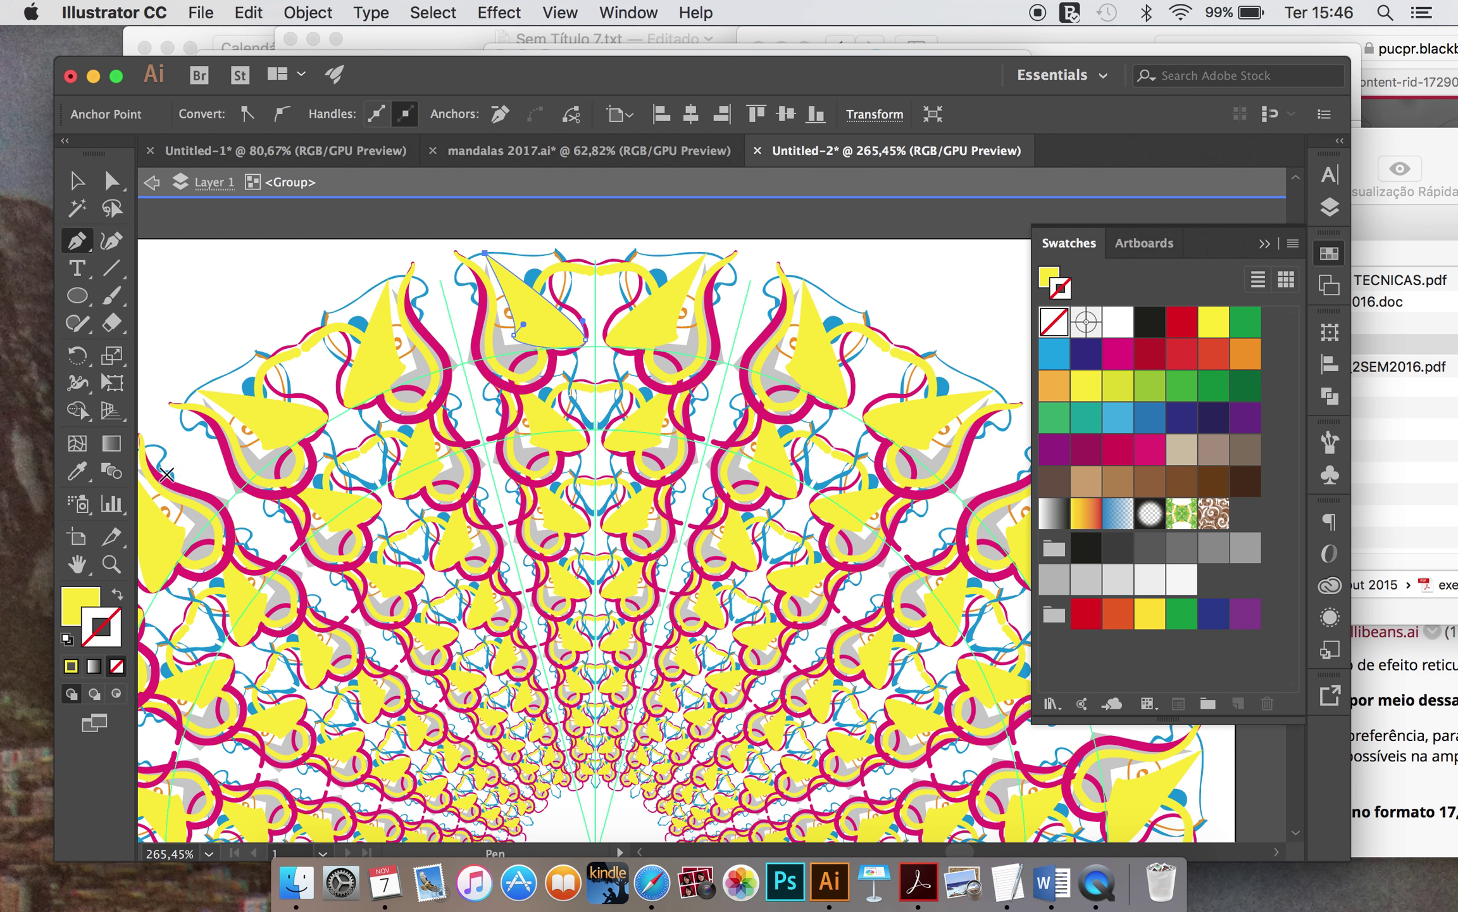
# Step: Send the yellow petal behind the other artwork via Arrange > Send to Back
pyautogui.click(77, 180)
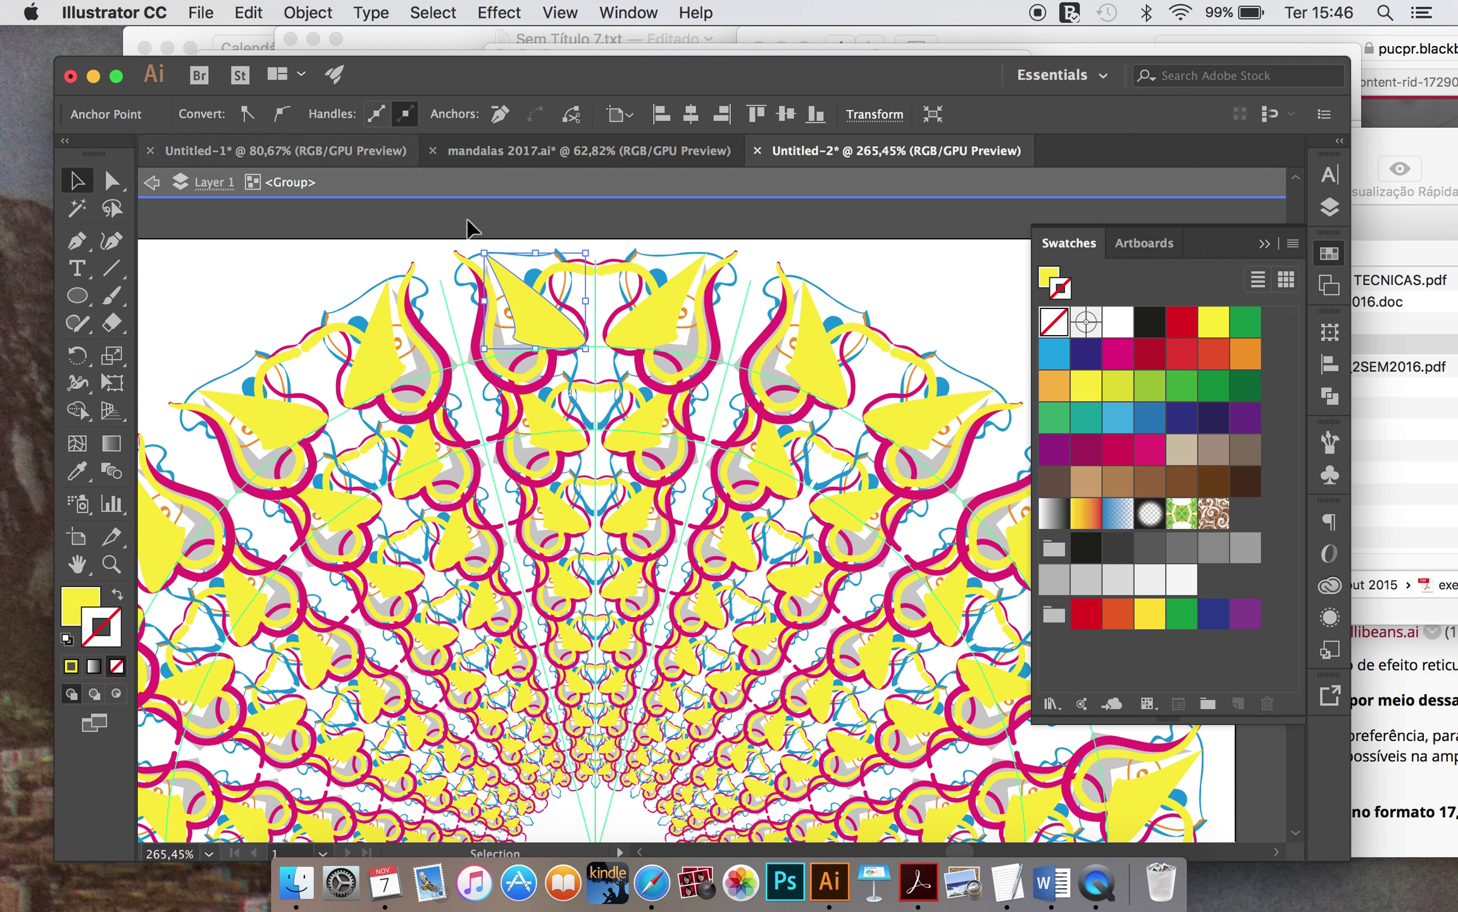
pyautogui.click(536, 318)
pyautogui.rightClick(532, 312)
pyautogui.moveTo(586, 680)
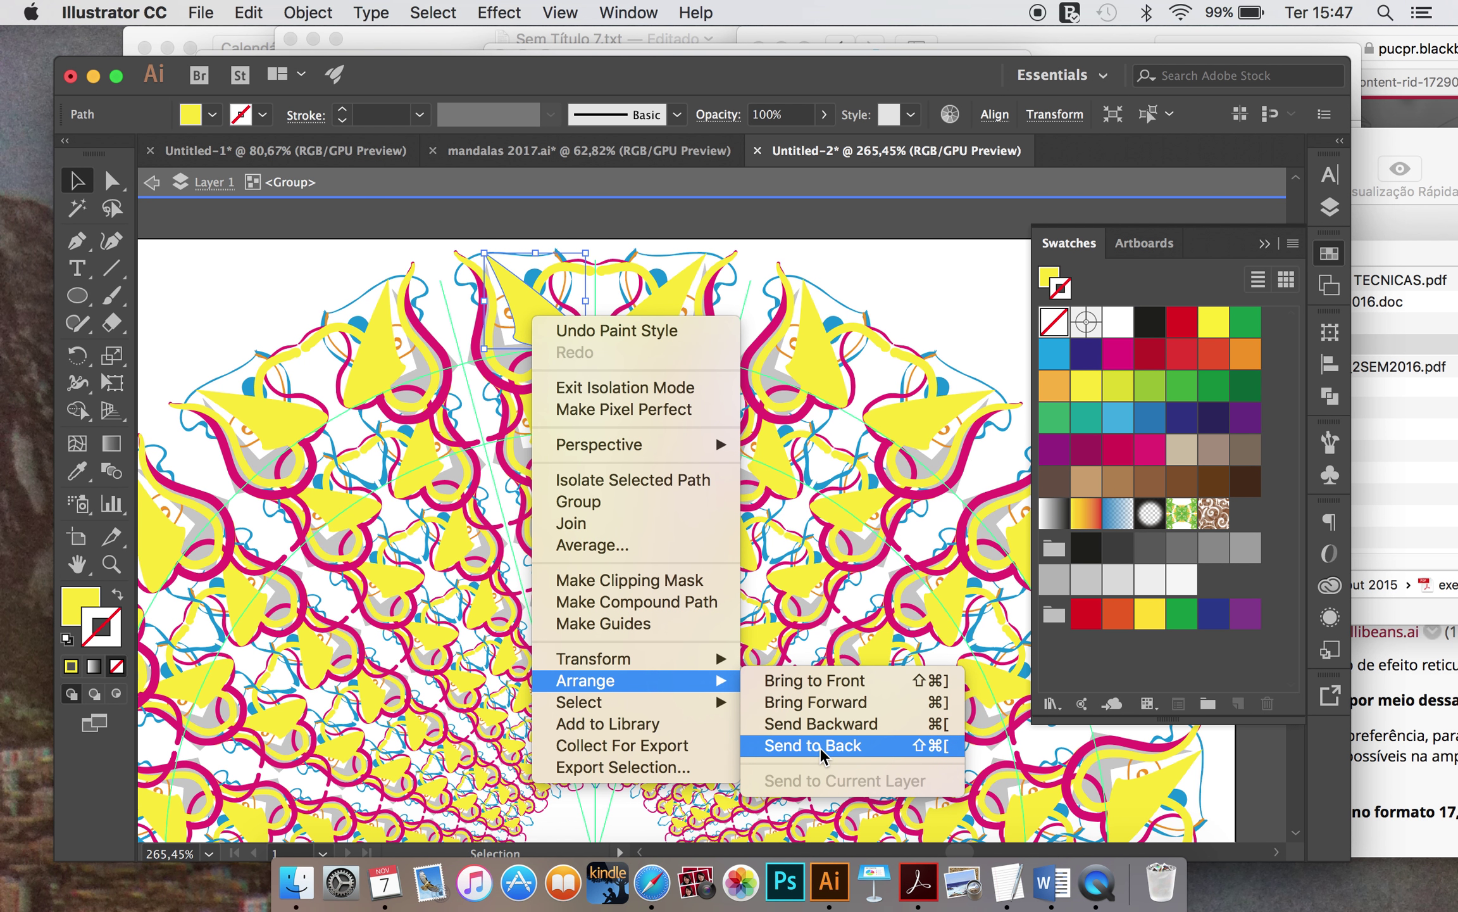
pyautogui.click(820, 745)
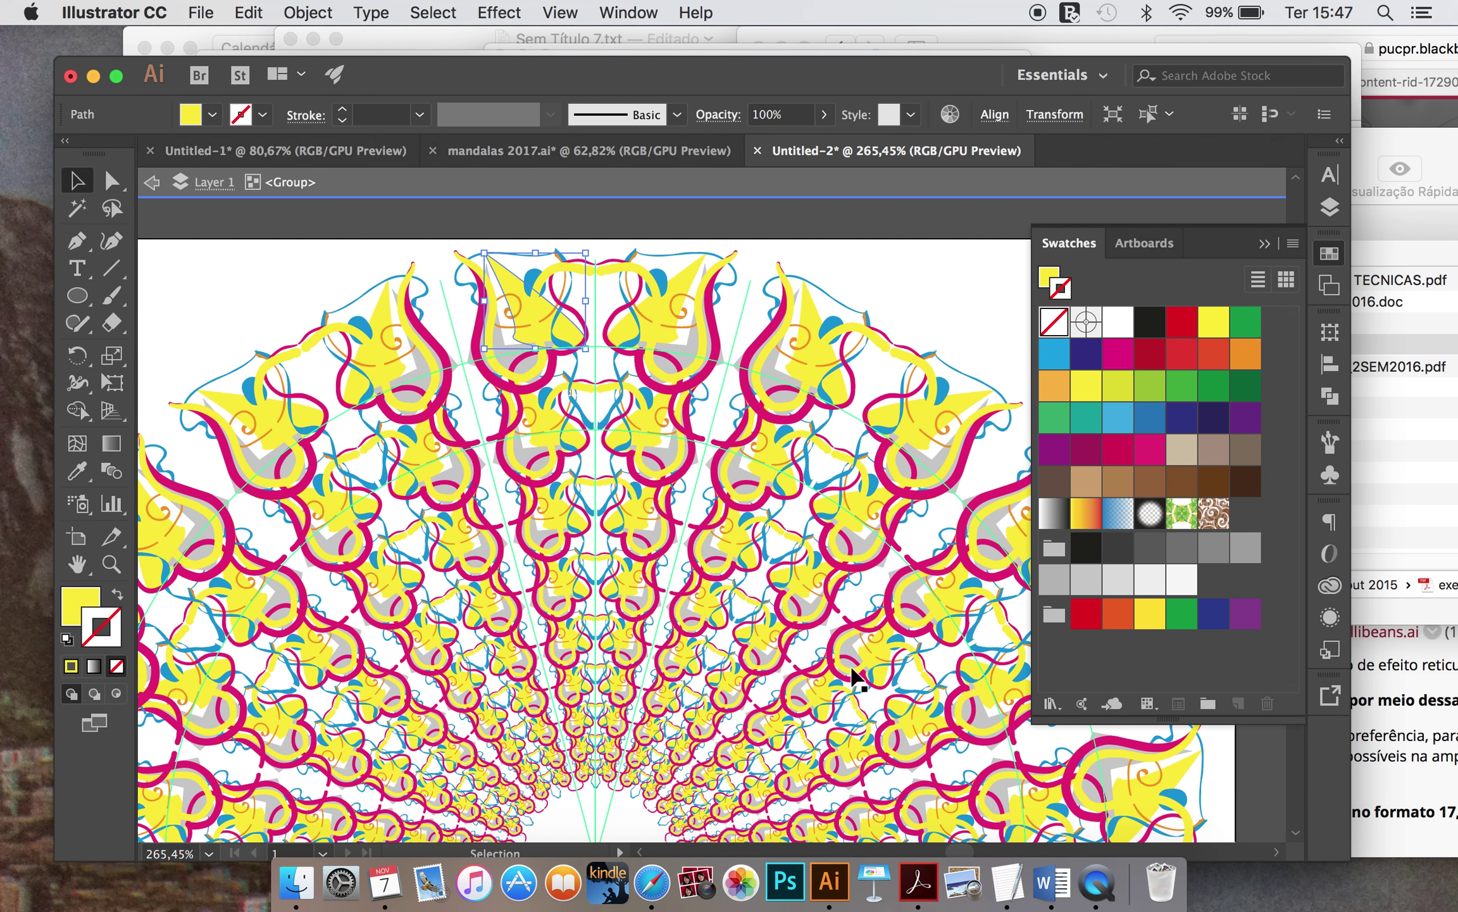
pyautogui.keyDown('alt'); pyautogui.scroll(-3, 761, 560); pyautogui.keyUp('alt')
pyautogui.keyDown('alt'); pyautogui.scroll(1, 761, 560); pyautogui.keyUp('alt')
pyautogui.keyDown('alt'); pyautogui.scroll(1, 761, 563); pyautogui.keyUp('alt')
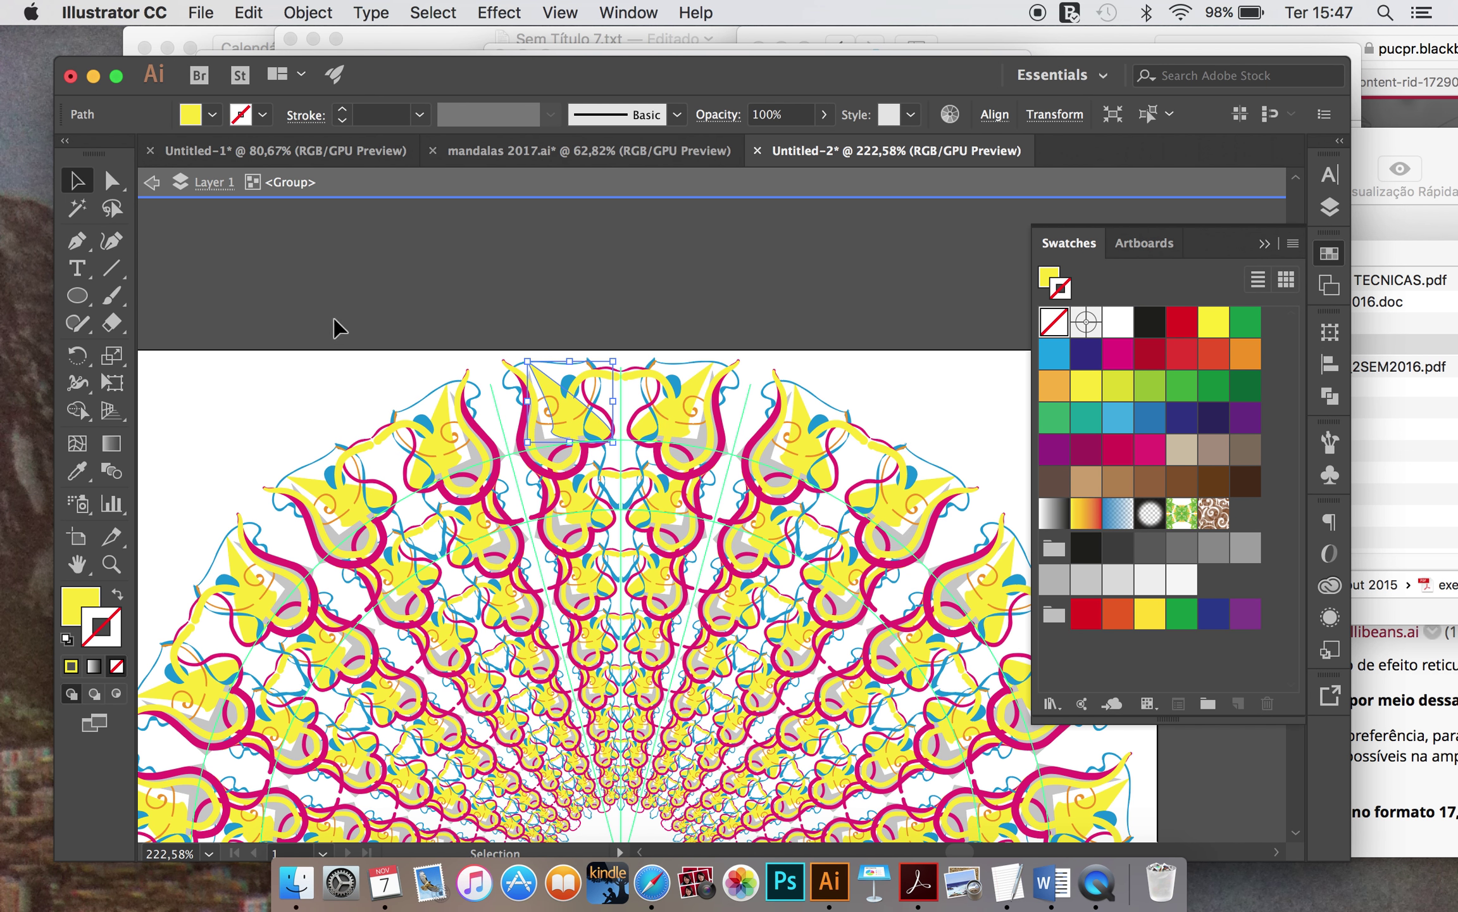
# Step: Reshape the petal by moving its anchor points with Direct Selection
pyautogui.click(111, 181)
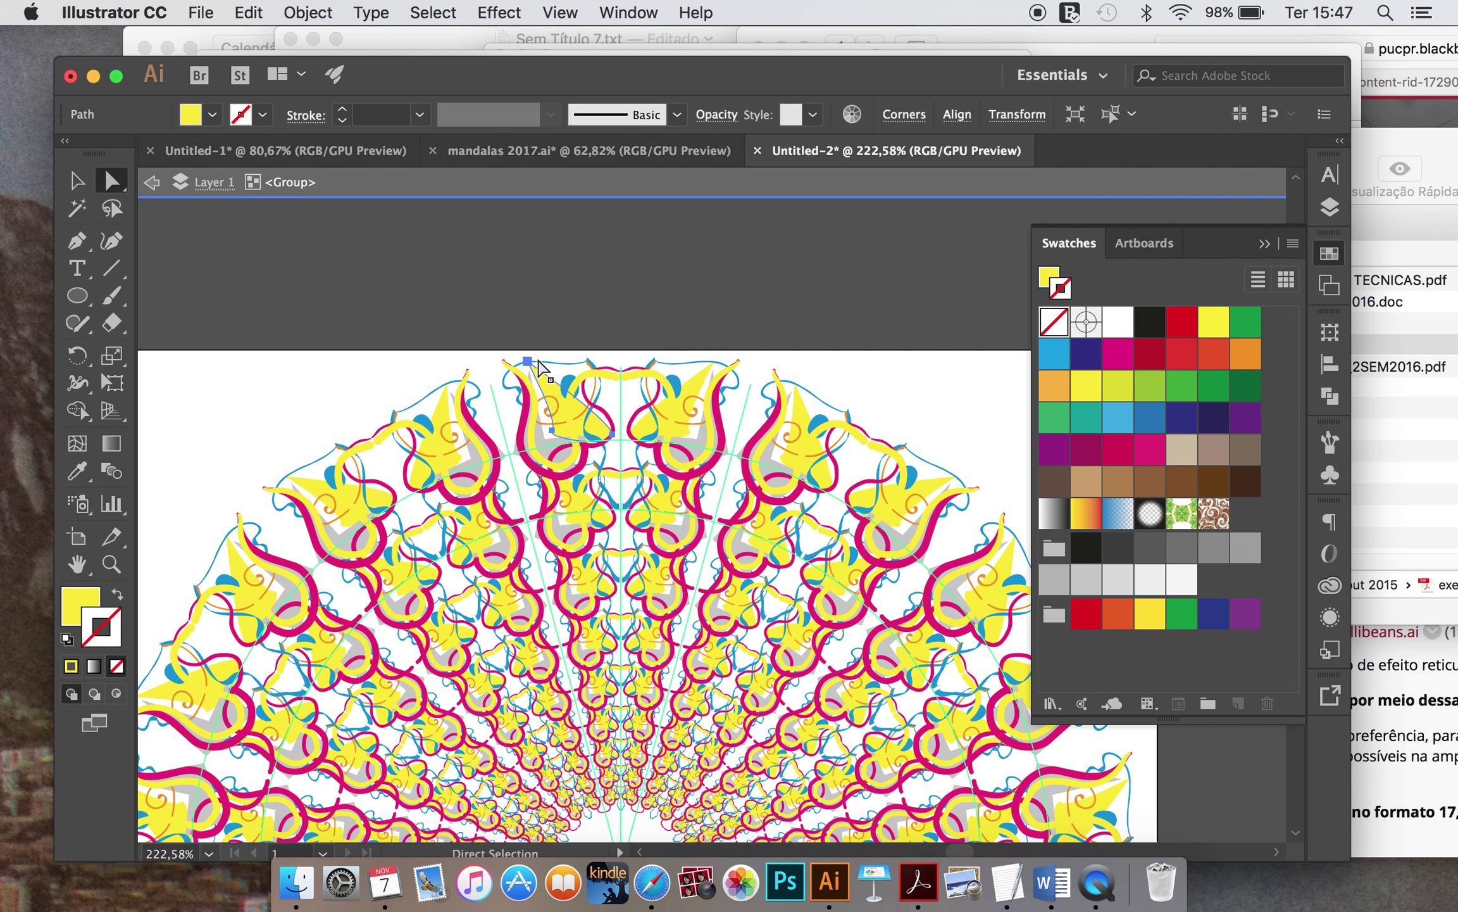
pyautogui.moveTo(527, 360); pyautogui.dragTo(495, 400)
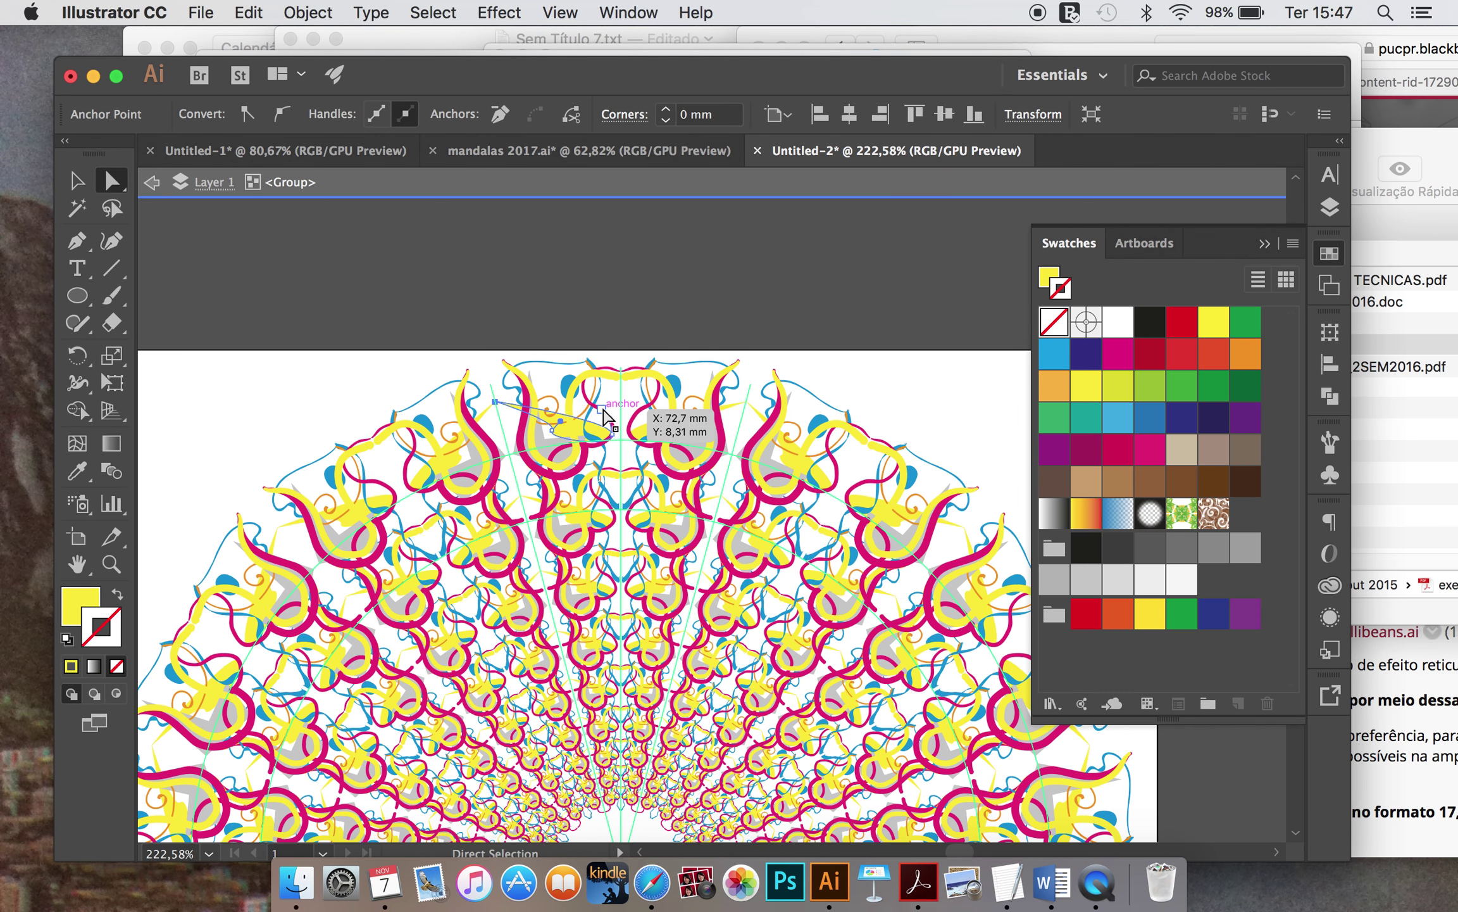
pyautogui.moveTo(604, 410)
pyautogui.mouseDown()
pyautogui.moveTo(610, 421)
pyautogui.moveTo(636, 261)
pyautogui.moveTo(588, 342)
pyautogui.mouseUp()
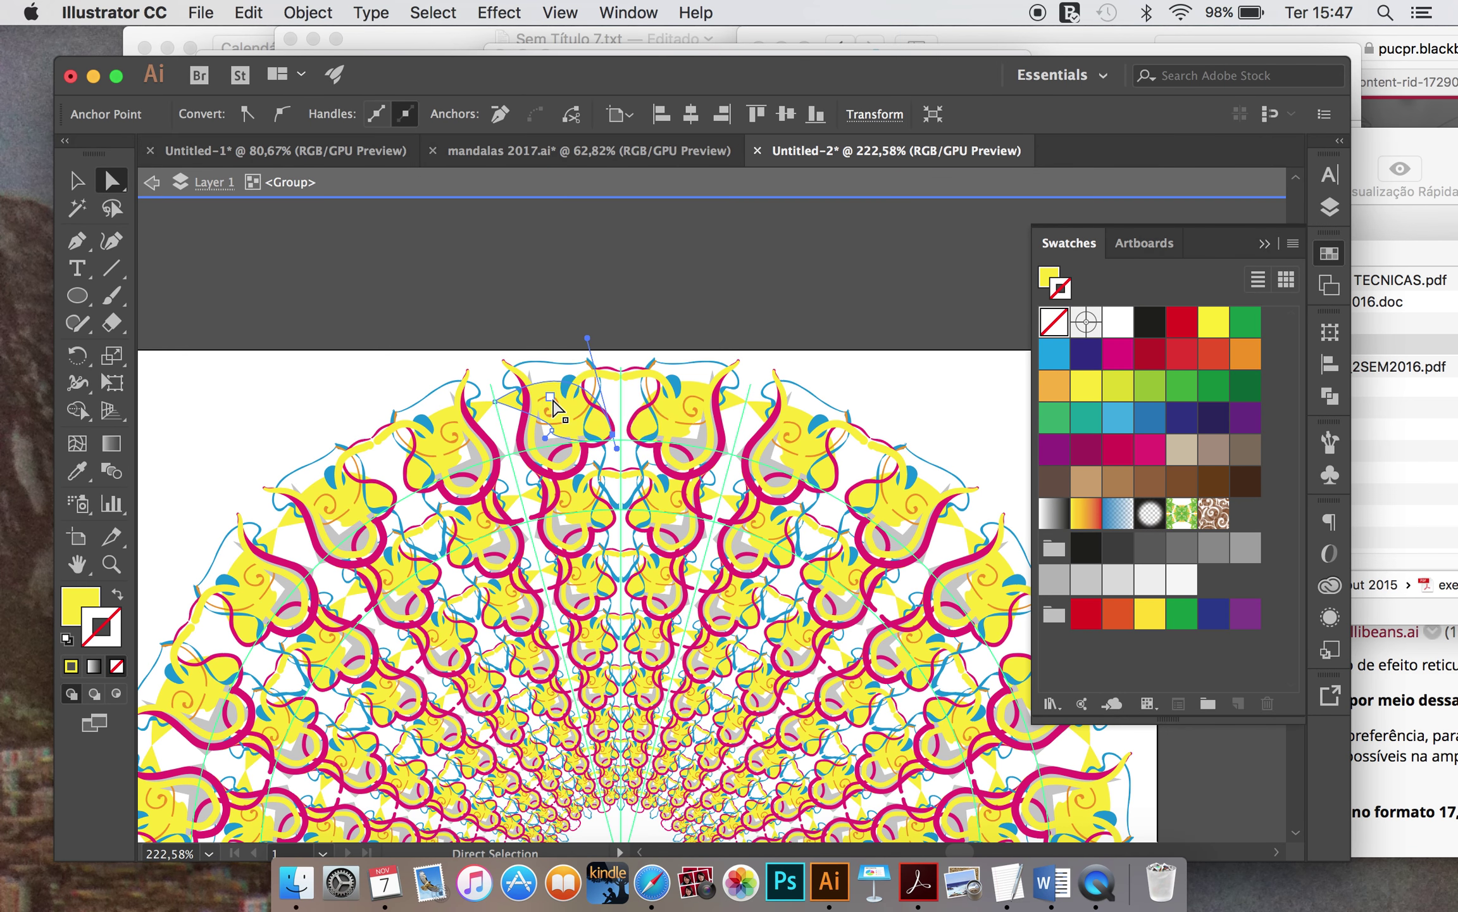
pyautogui.click(551, 400)
# Step: Select the yellow petal shapes and delete them
pyautogui.click(567, 309)
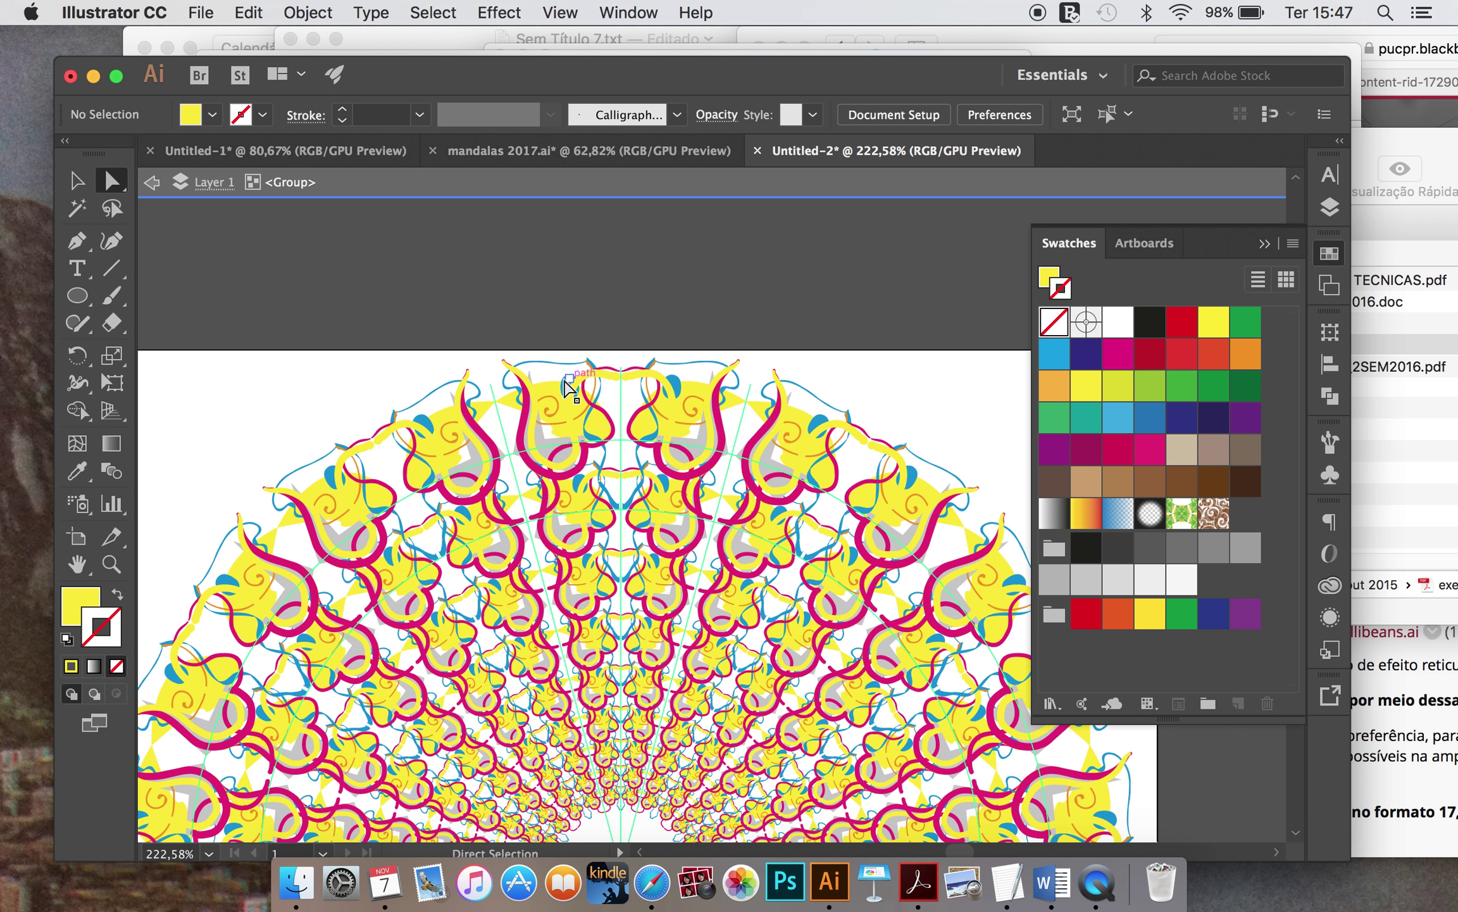
pyautogui.click(568, 386)
pyautogui.click(571, 405)
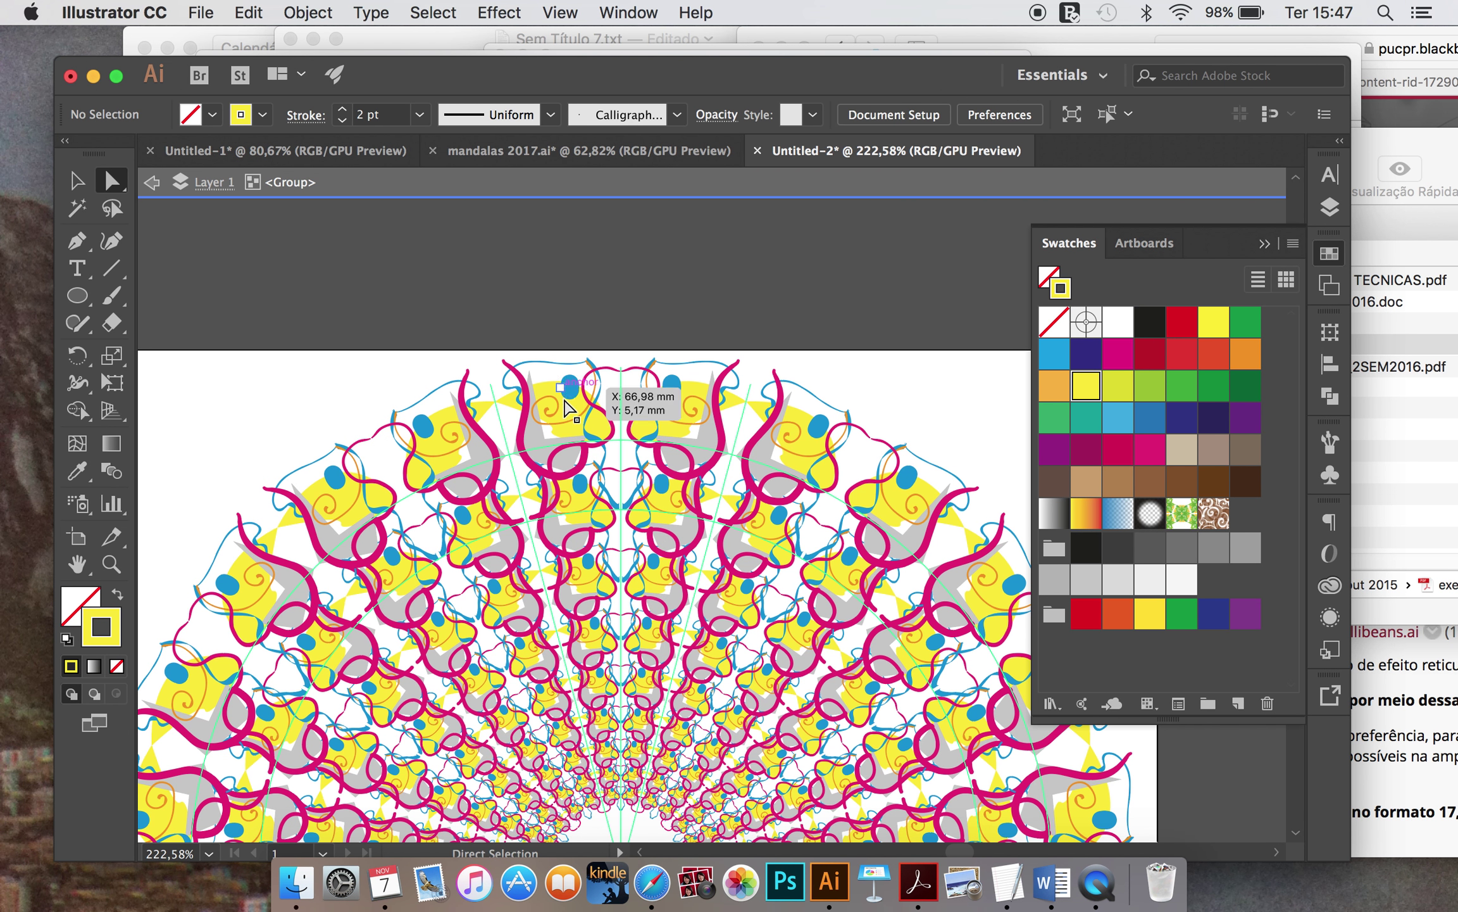
pyautogui.click(574, 422)
pyautogui.click(575, 423)
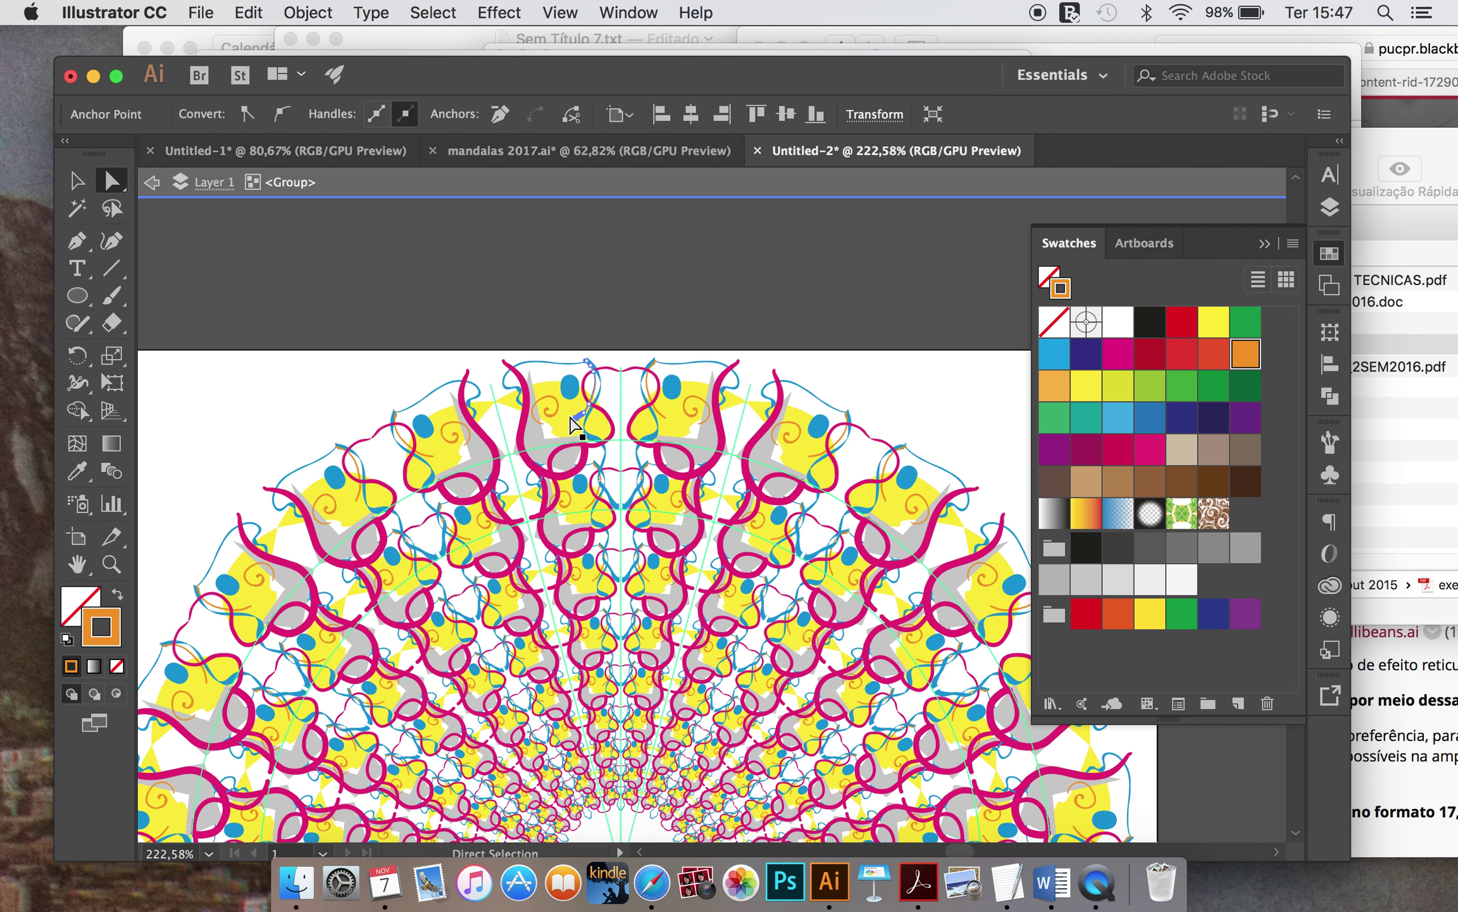
pyautogui.click(555, 432)
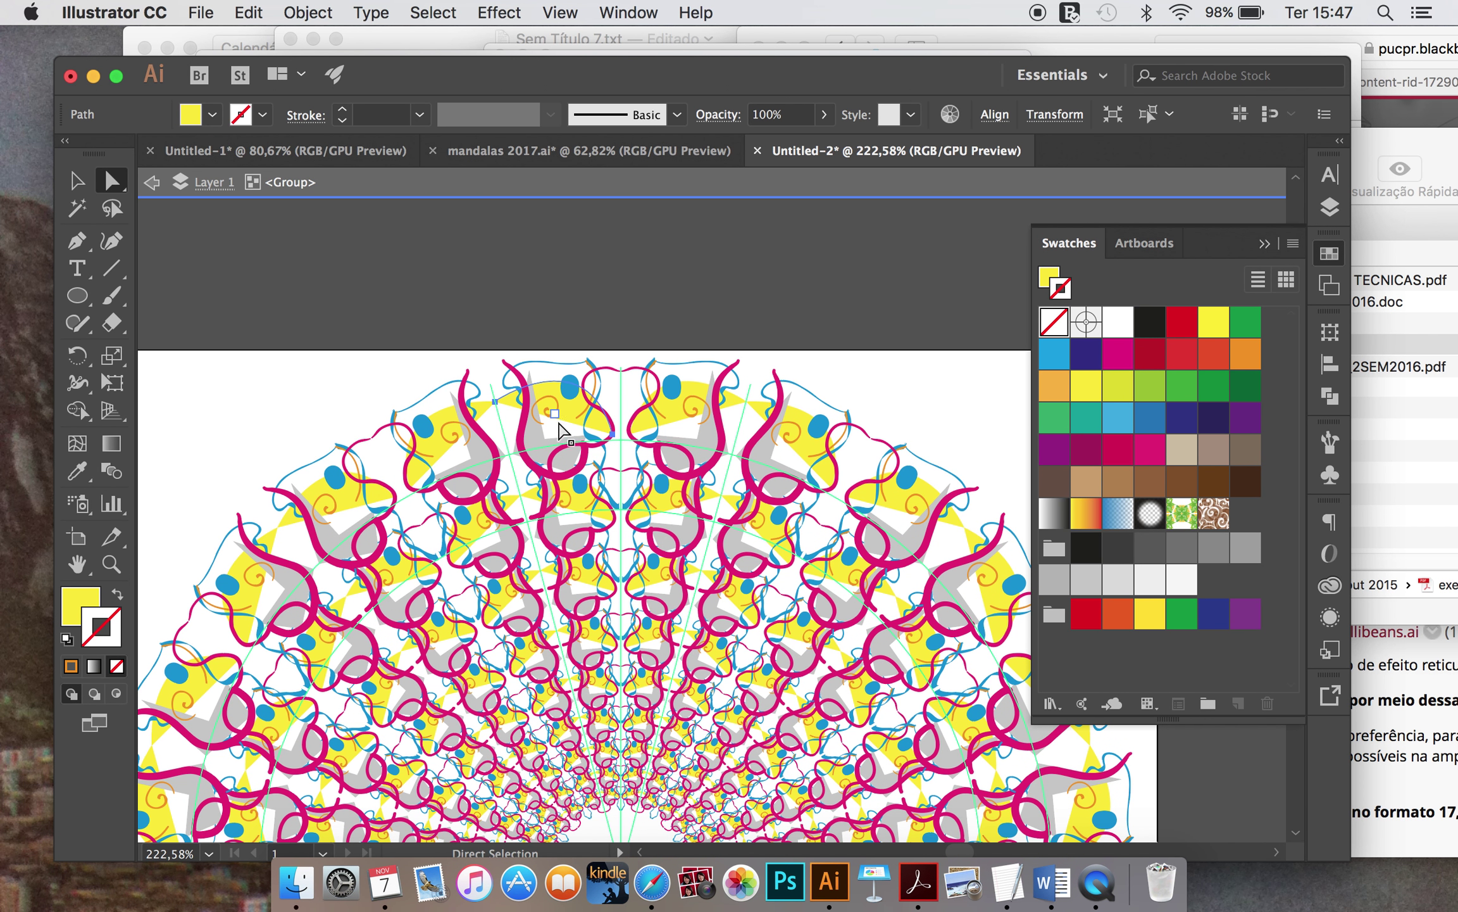
pyautogui.press('Delete')
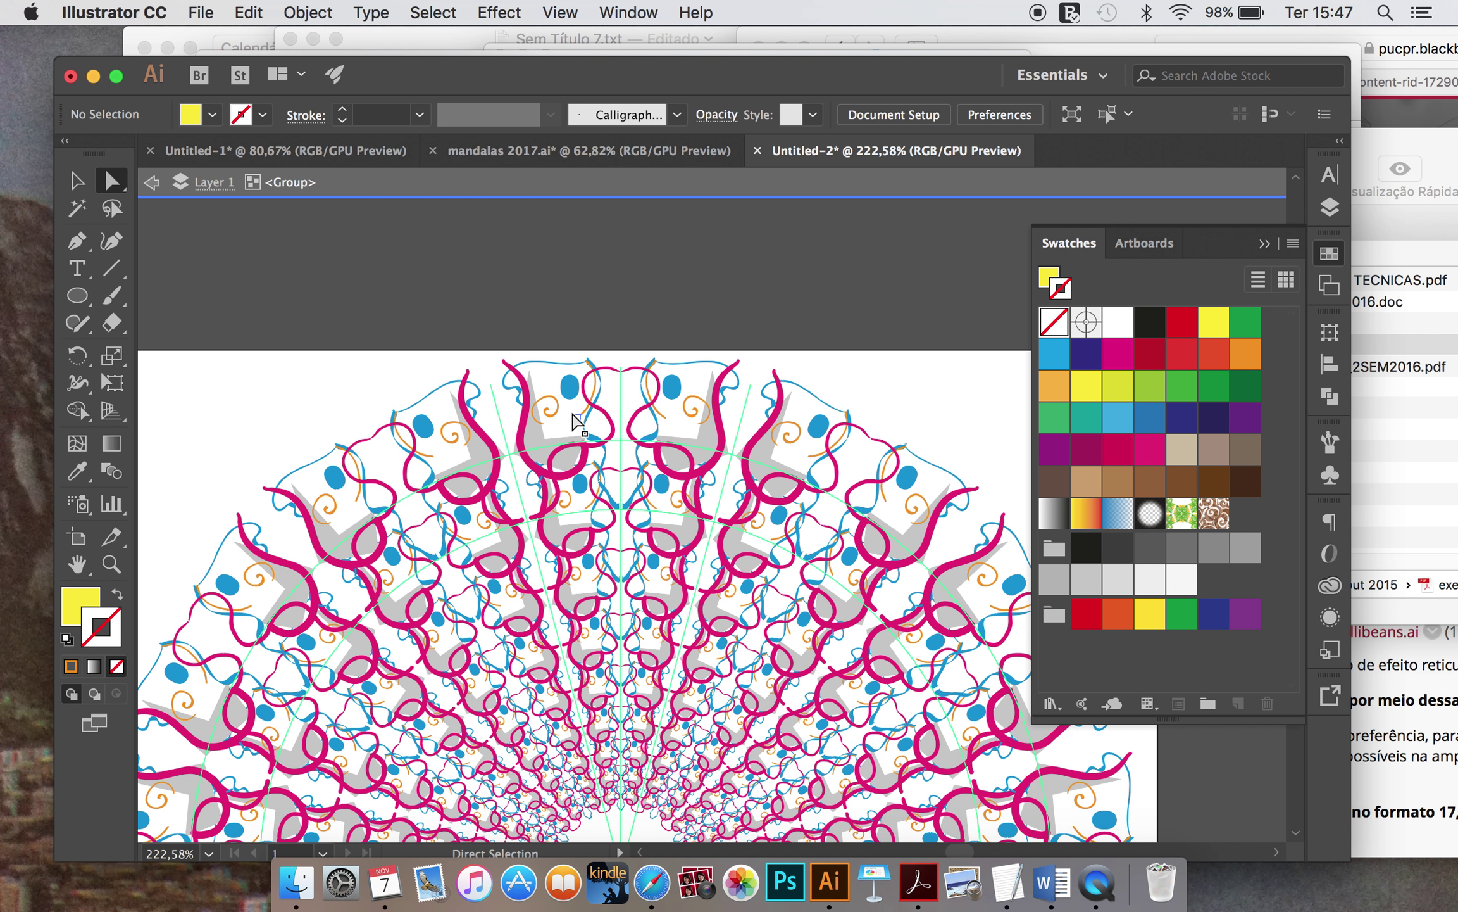
# Step: Delete the grey petal shapes and undo an accidental reshaping of the blue dots
pyautogui.click(551, 439)
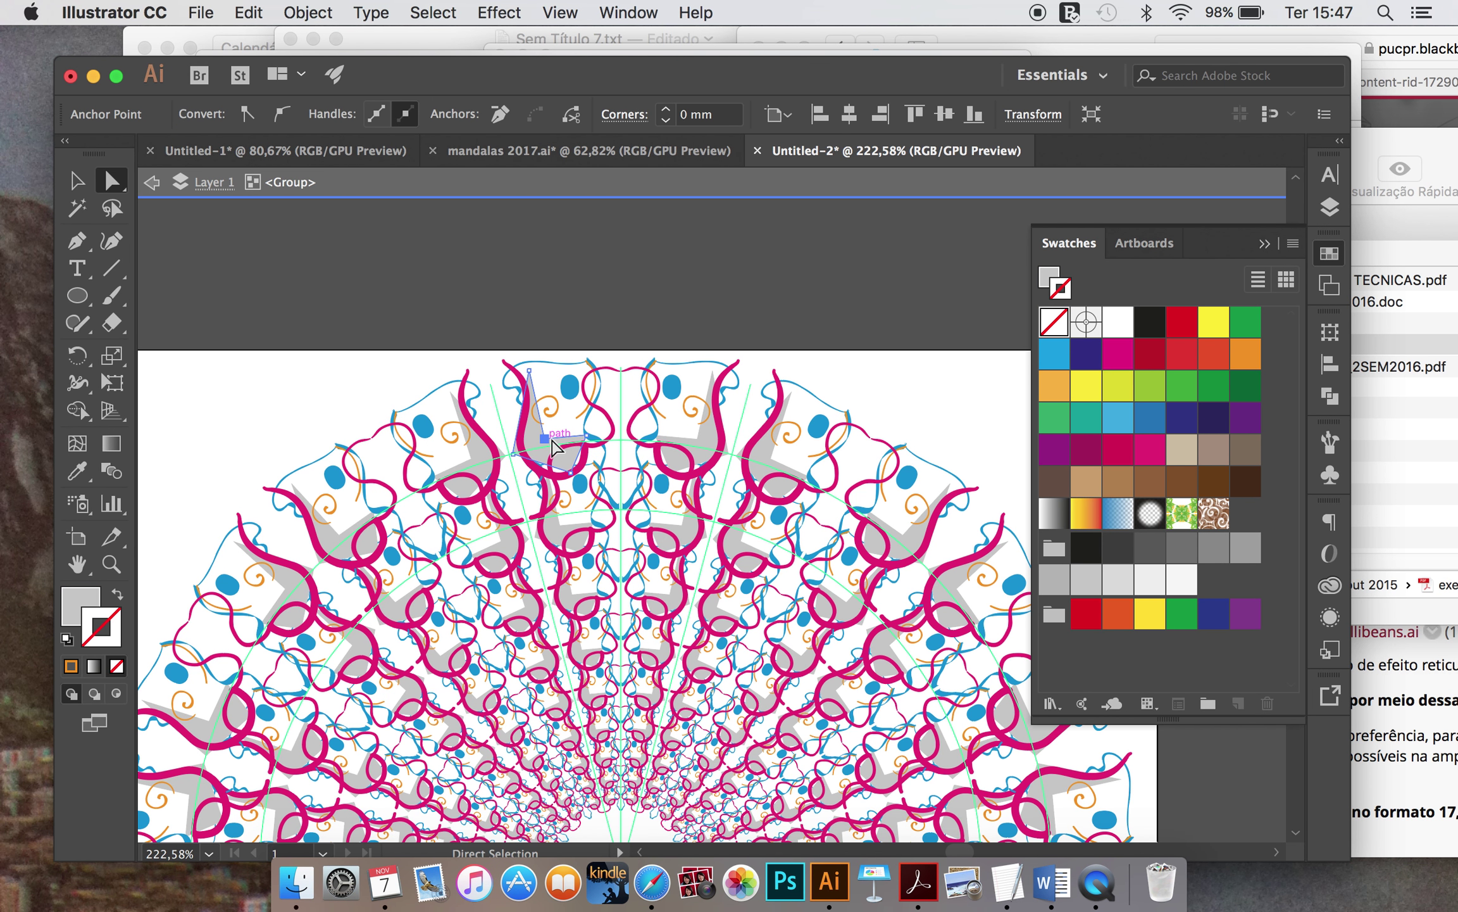
pyautogui.press('Delete')
pyautogui.press('Delete')
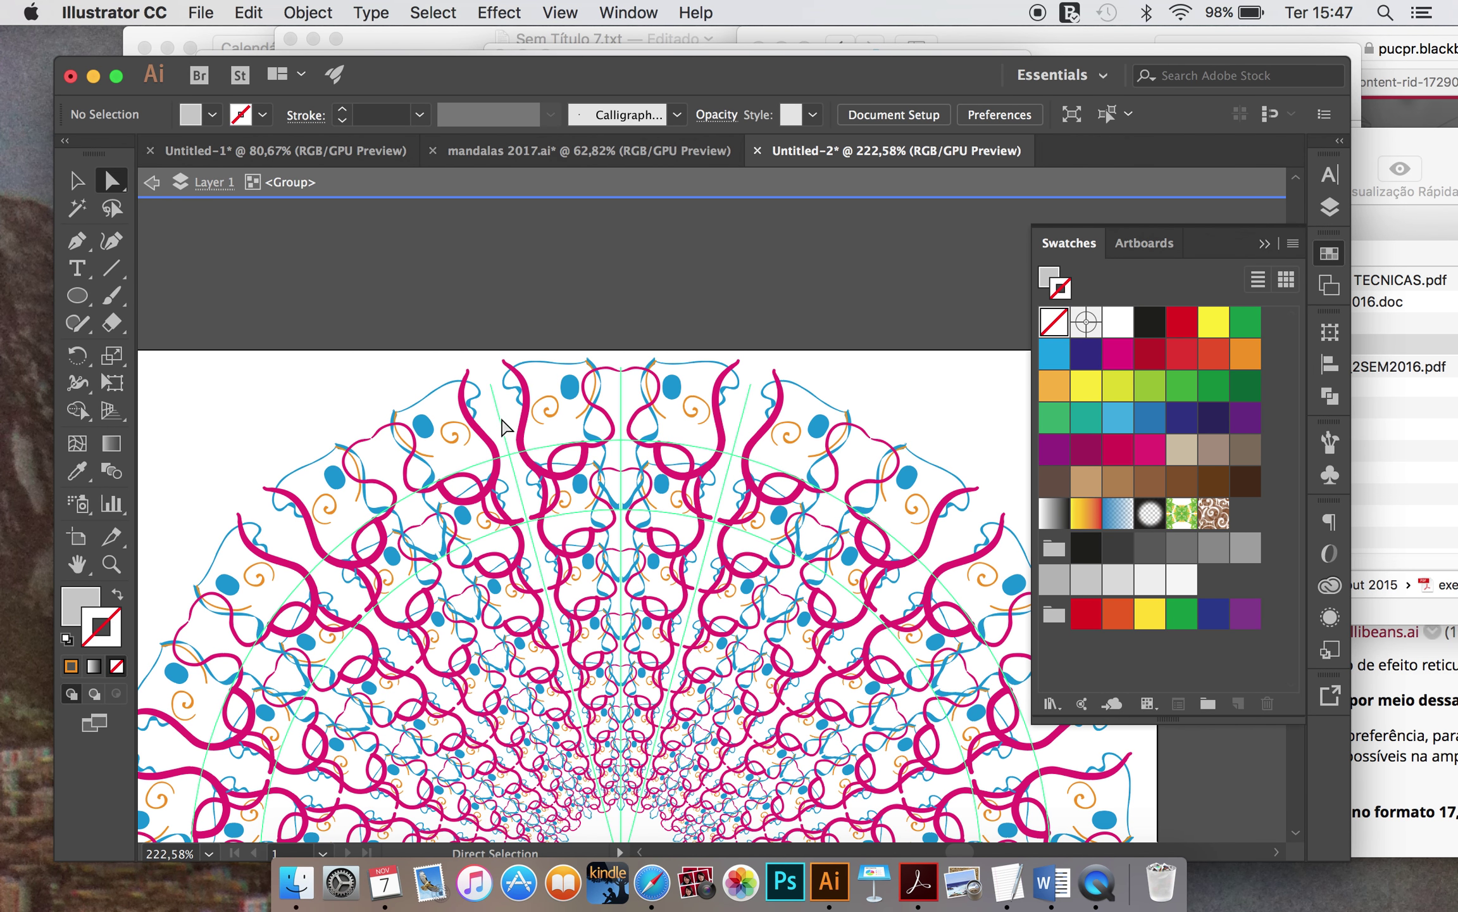
pyautogui.click(543, 403)
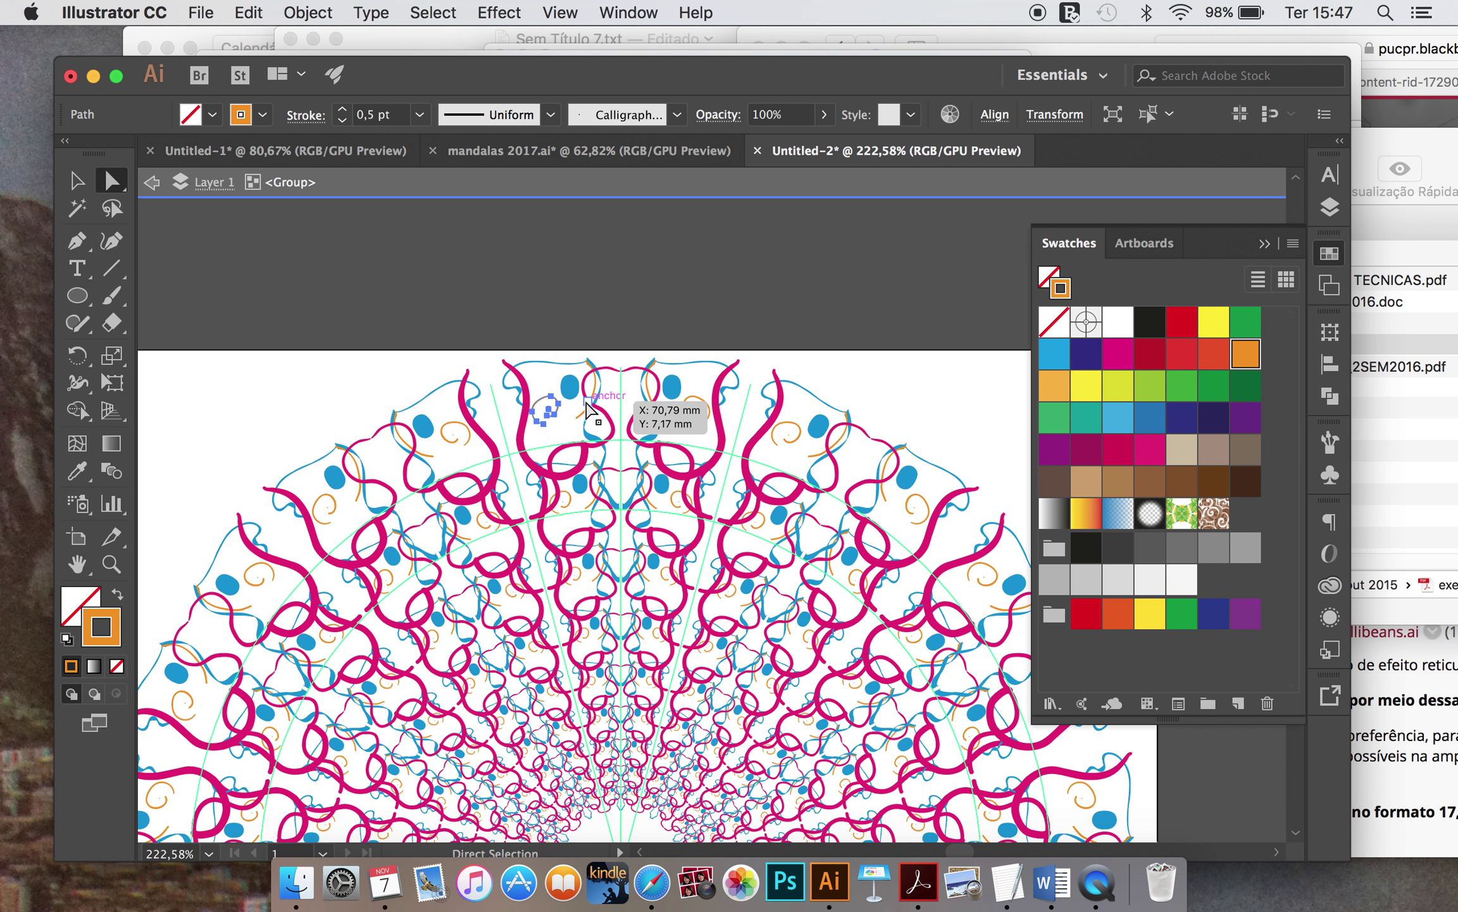
pyautogui.click(569, 397)
pyautogui.moveTo(570, 397); pyautogui.dragTo(549, 402)
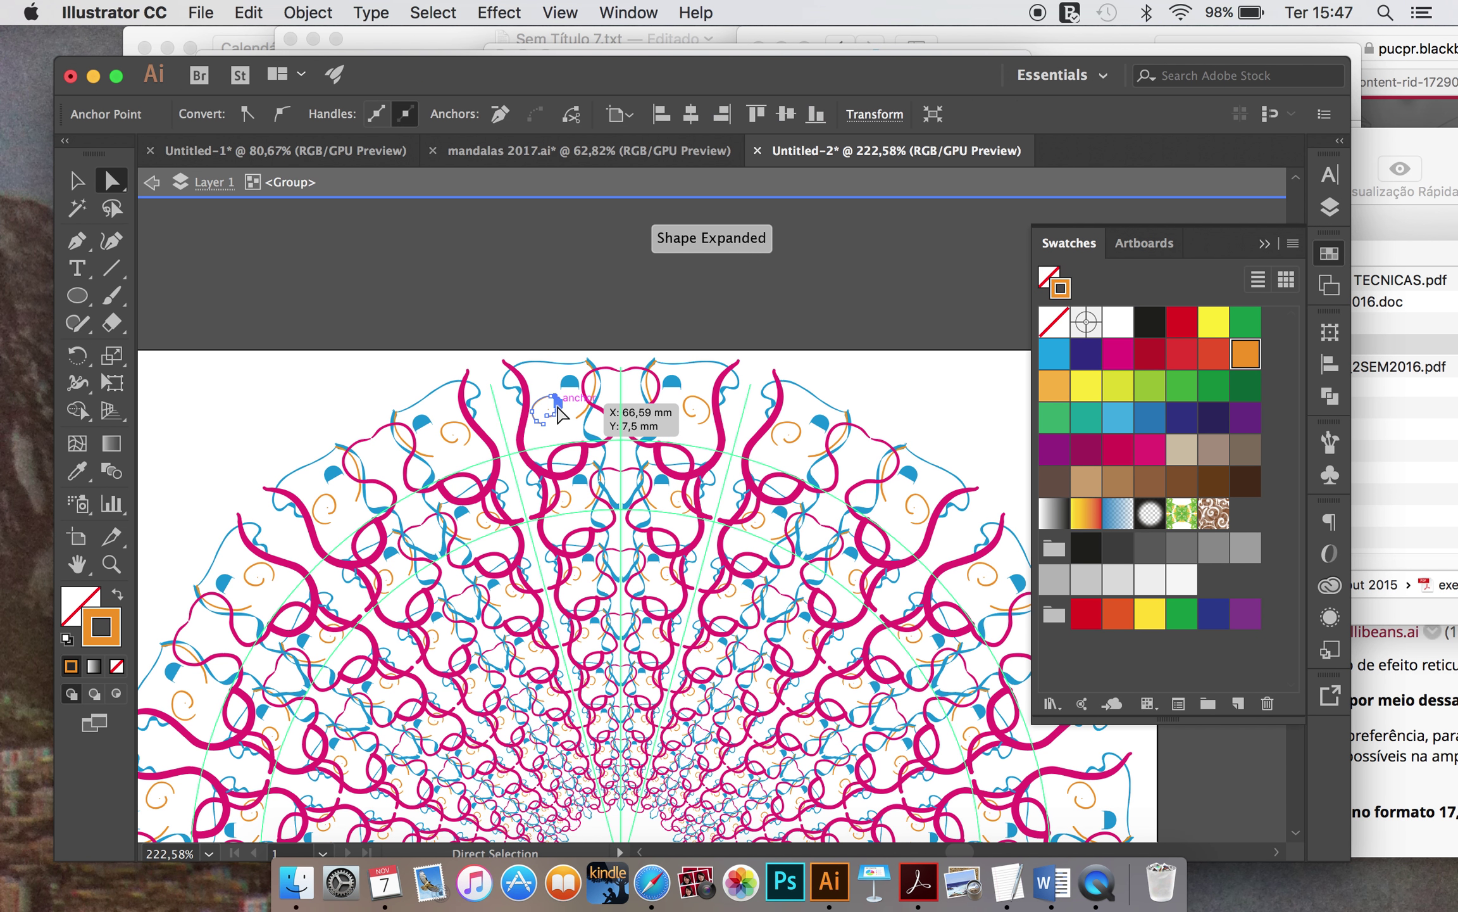
pyautogui.press('super+z')
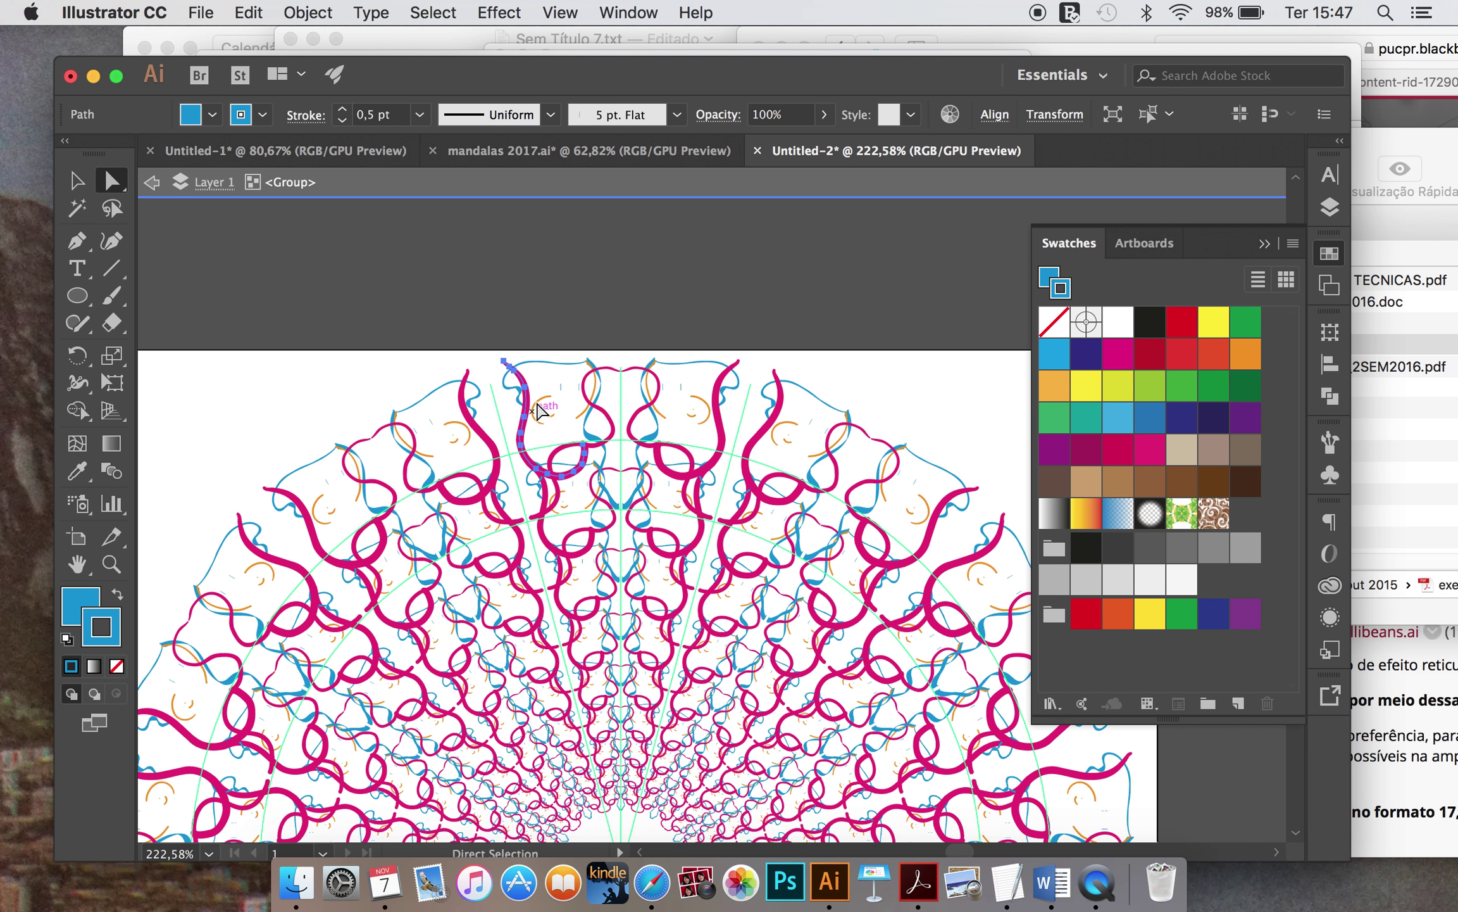
pyautogui.press('super+z')
pyautogui.press('super+z')
pyautogui.press('super+z')
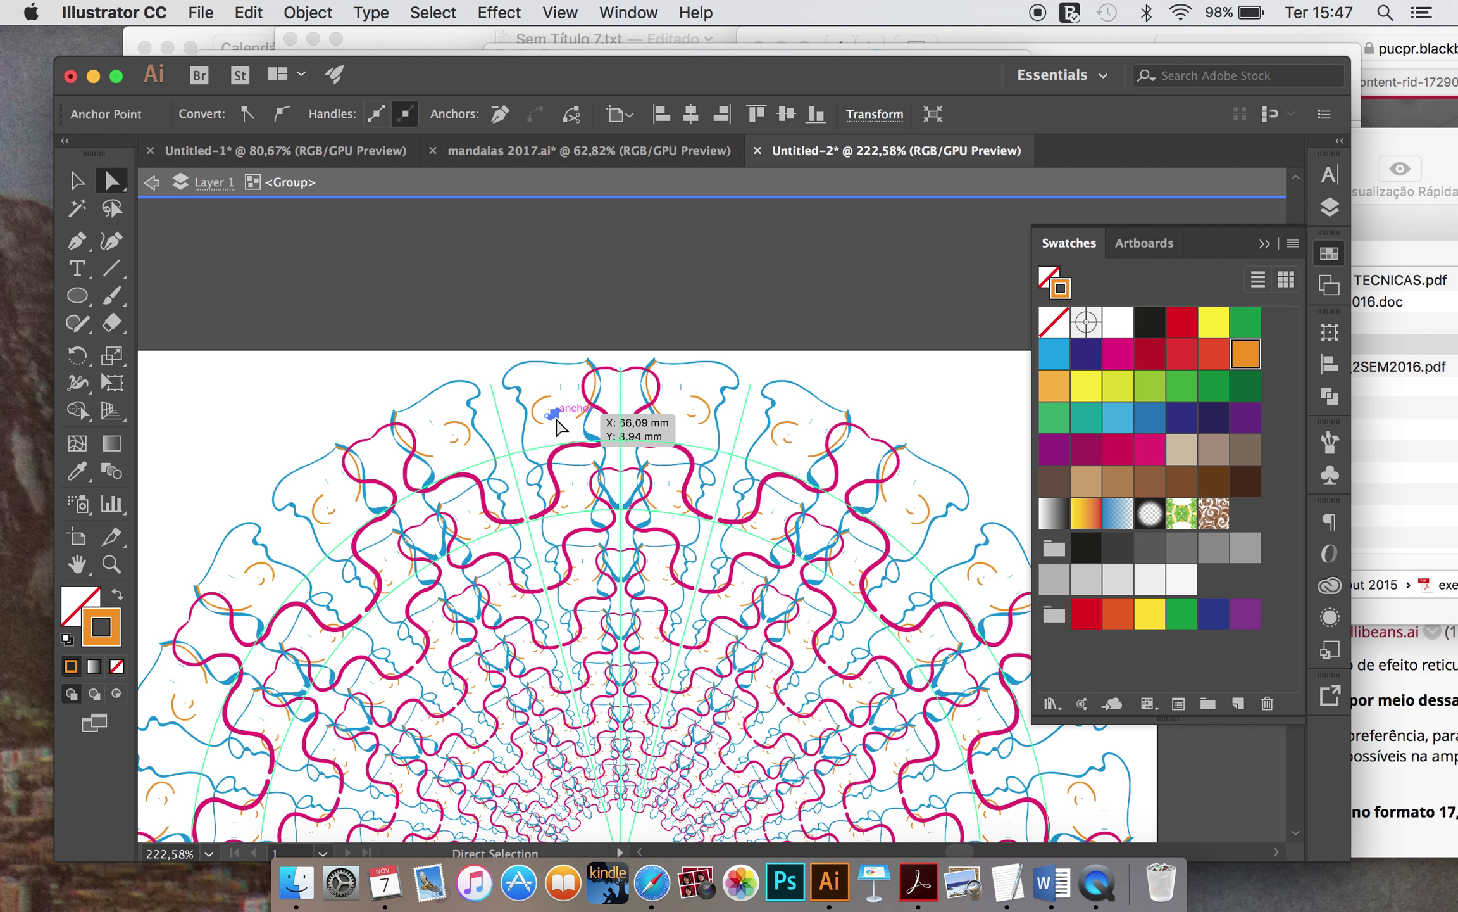
pyautogui.press('v')
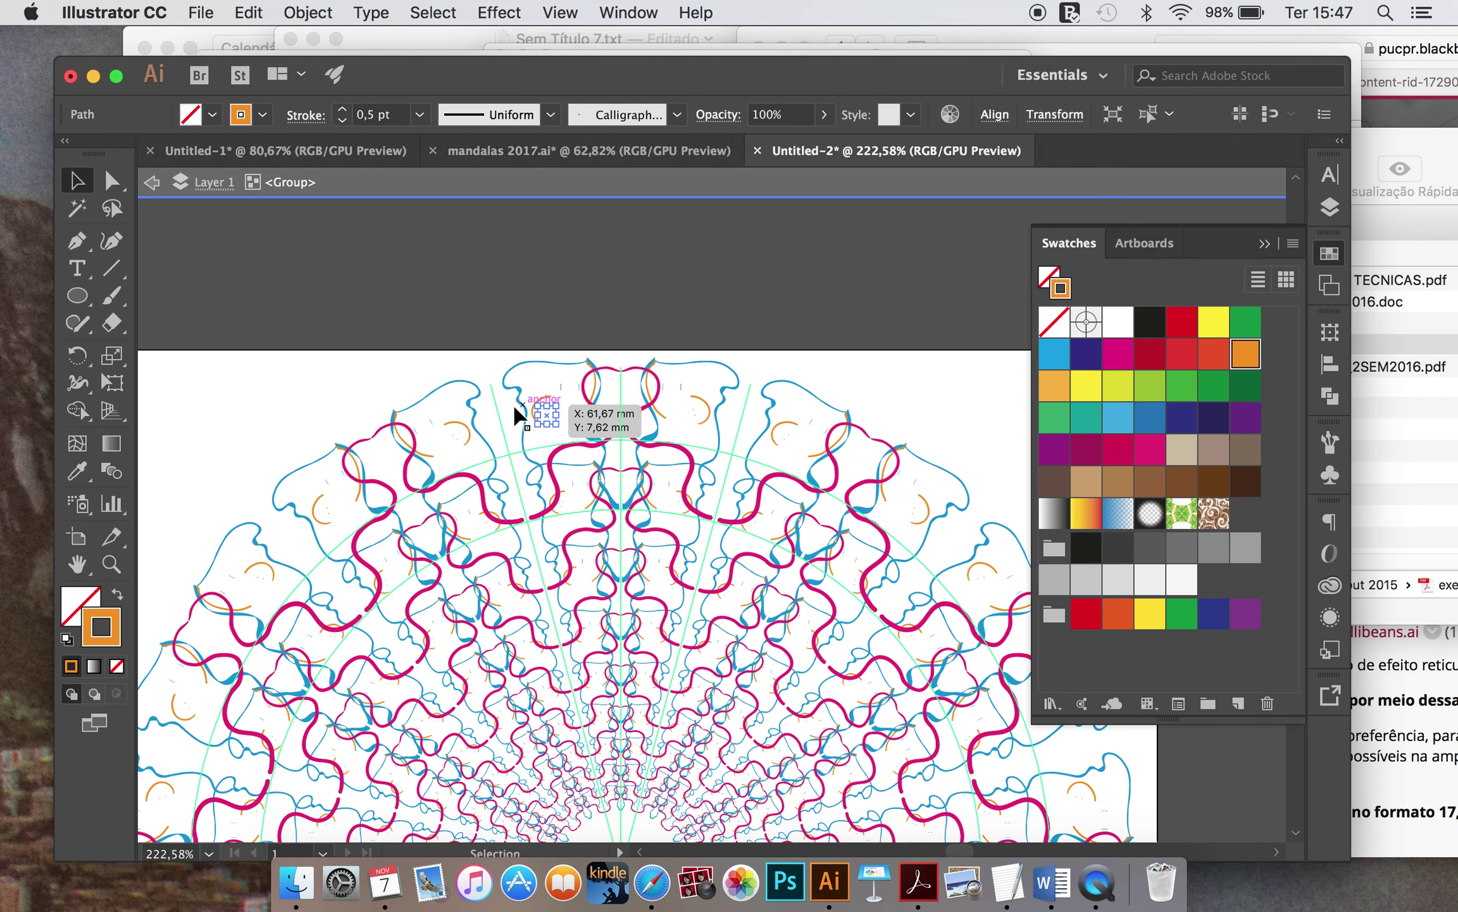
pyautogui.scroll(5, 516, 408)
# Step: Paint an orange wing outline with feather strokes beside a top motif
pyautogui.click(111, 295)
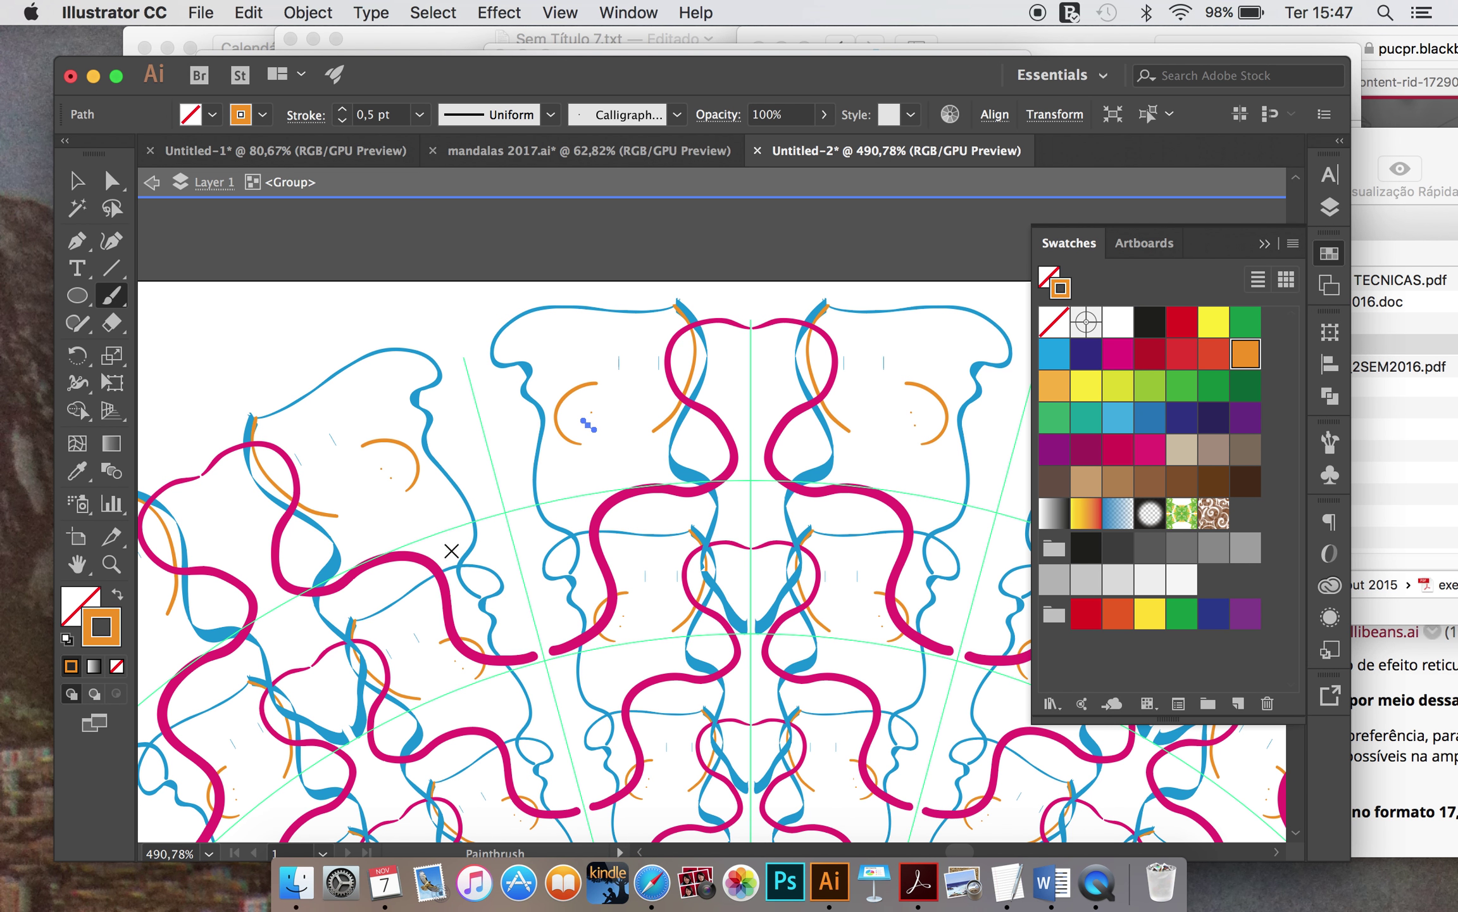
pyautogui.moveTo(507, 507); pyautogui.dragTo(608, 379)
pyautogui.moveTo(608, 380); pyautogui.dragTo(611, 433)
pyautogui.moveTo(608, 456); pyautogui.dragTo(522, 510)
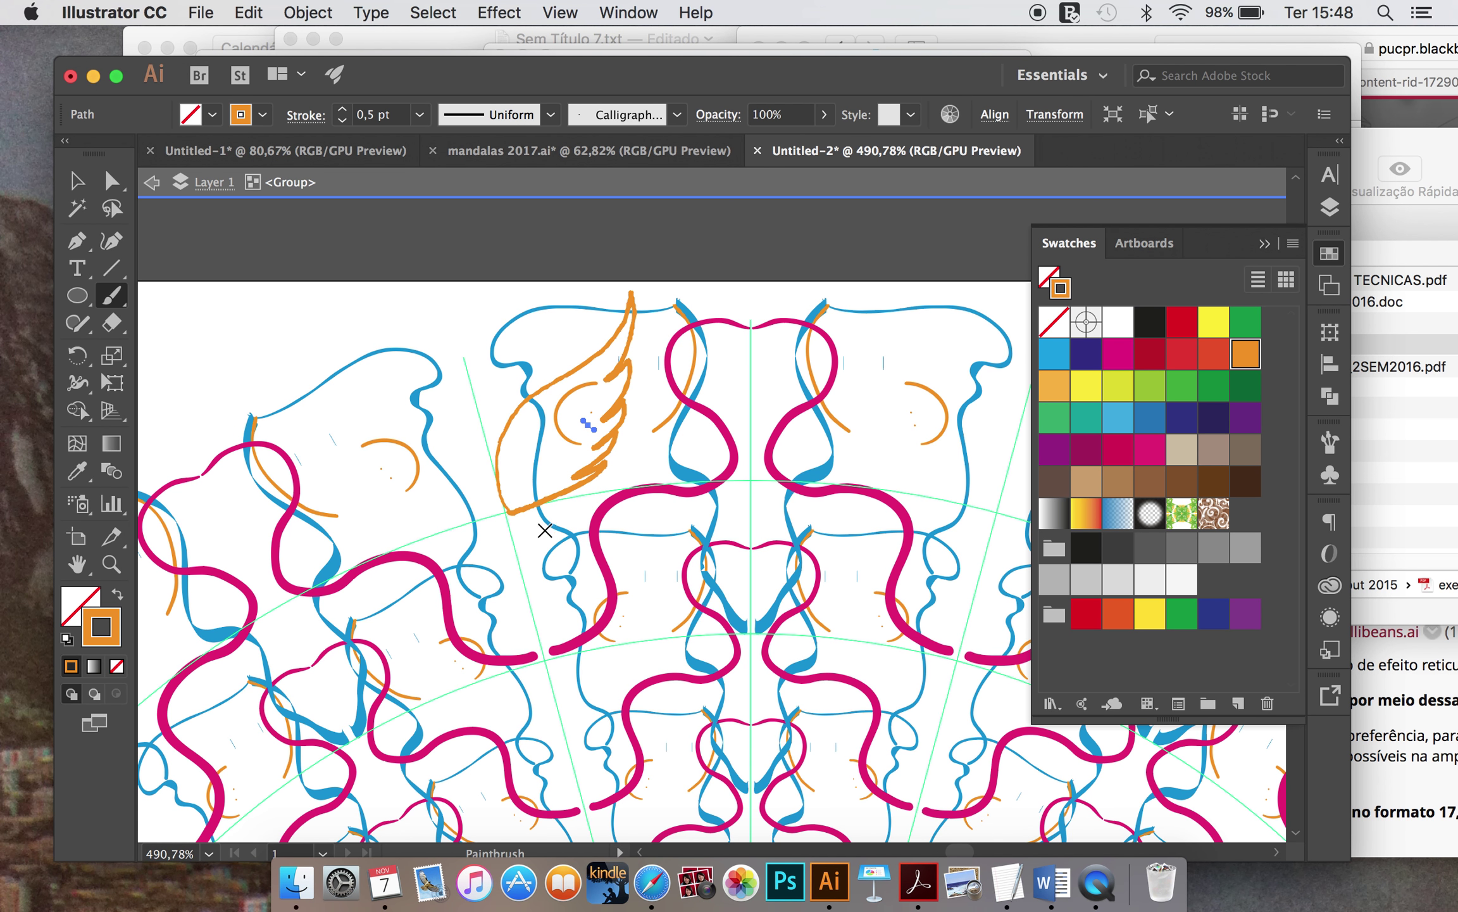
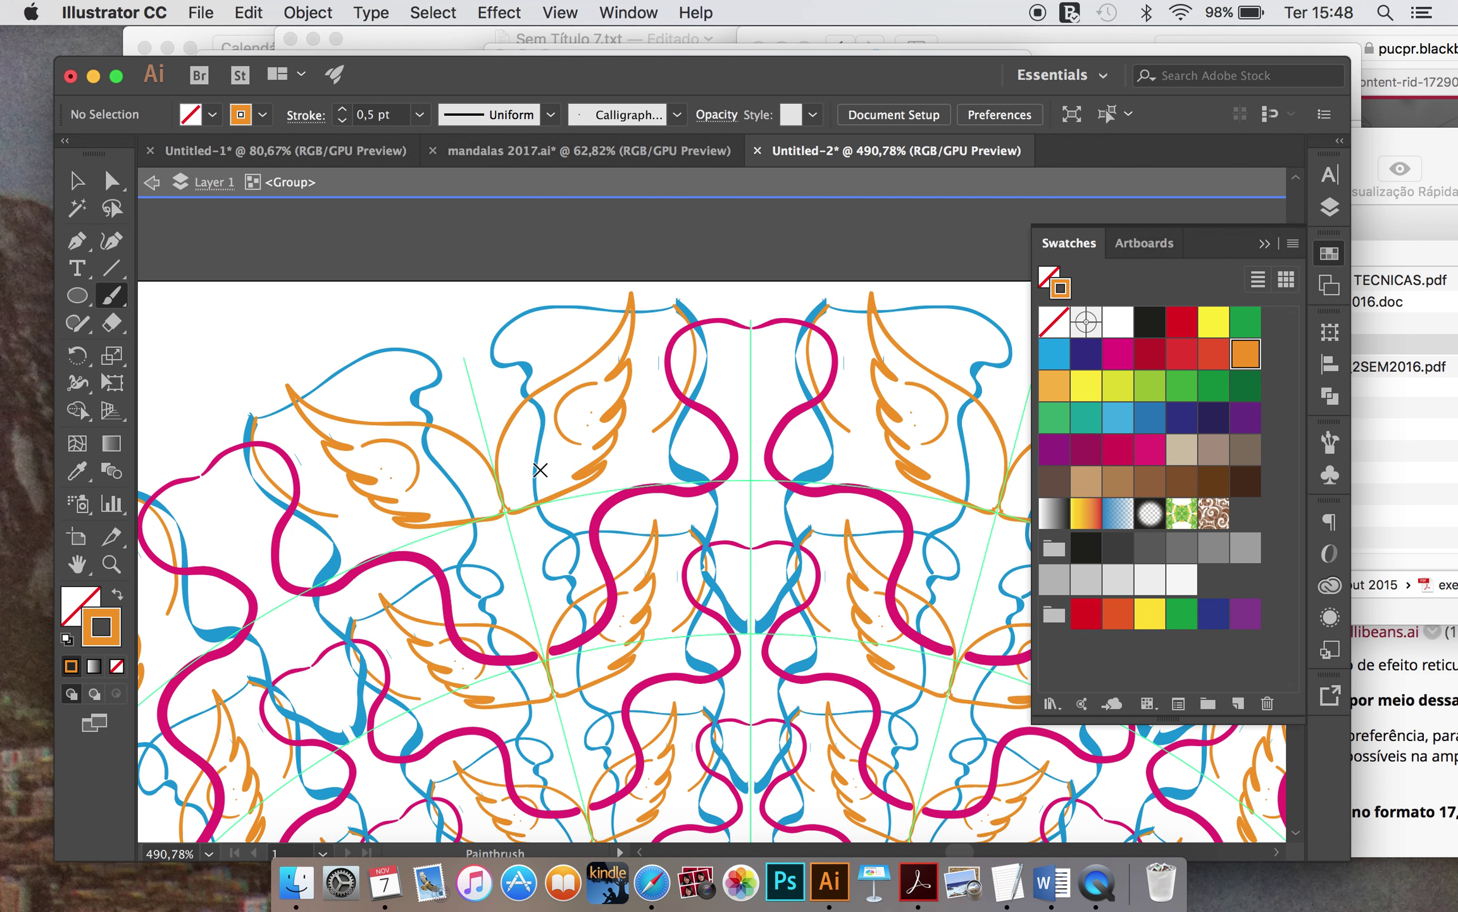
# Step: Paint a green brush stroke along the curve beside the orange wing
pyautogui.click(117, 594)
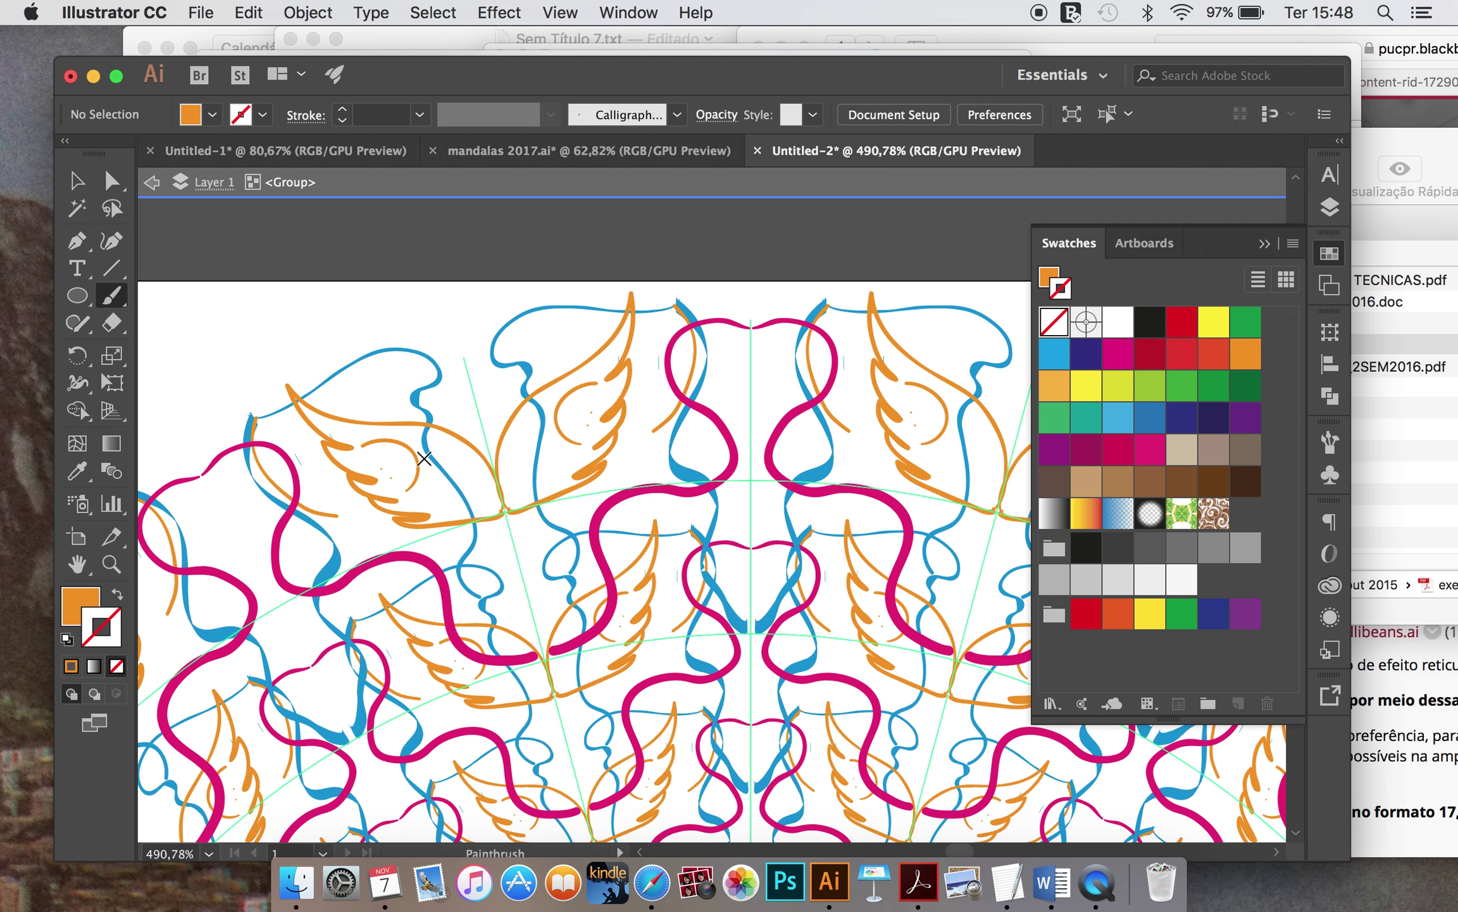
pyautogui.click(81, 605)
pyautogui.click(1147, 389)
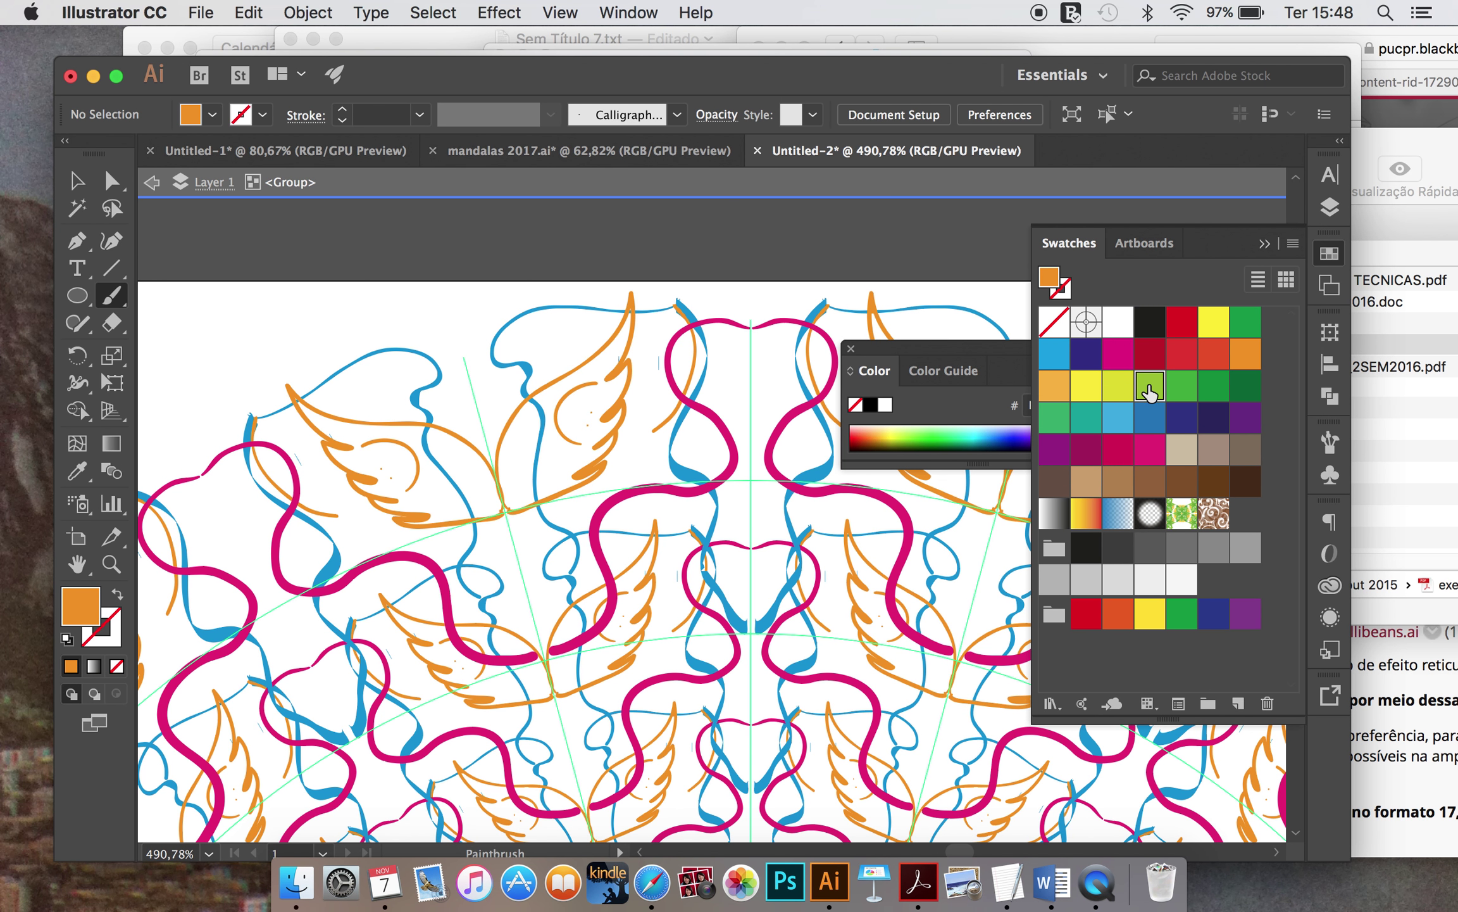
pyautogui.moveTo(534, 437)
pyautogui.mouseDown()
pyautogui.moveTo(534, 403)
pyautogui.moveTo(532, 502)
pyautogui.mouseUp()
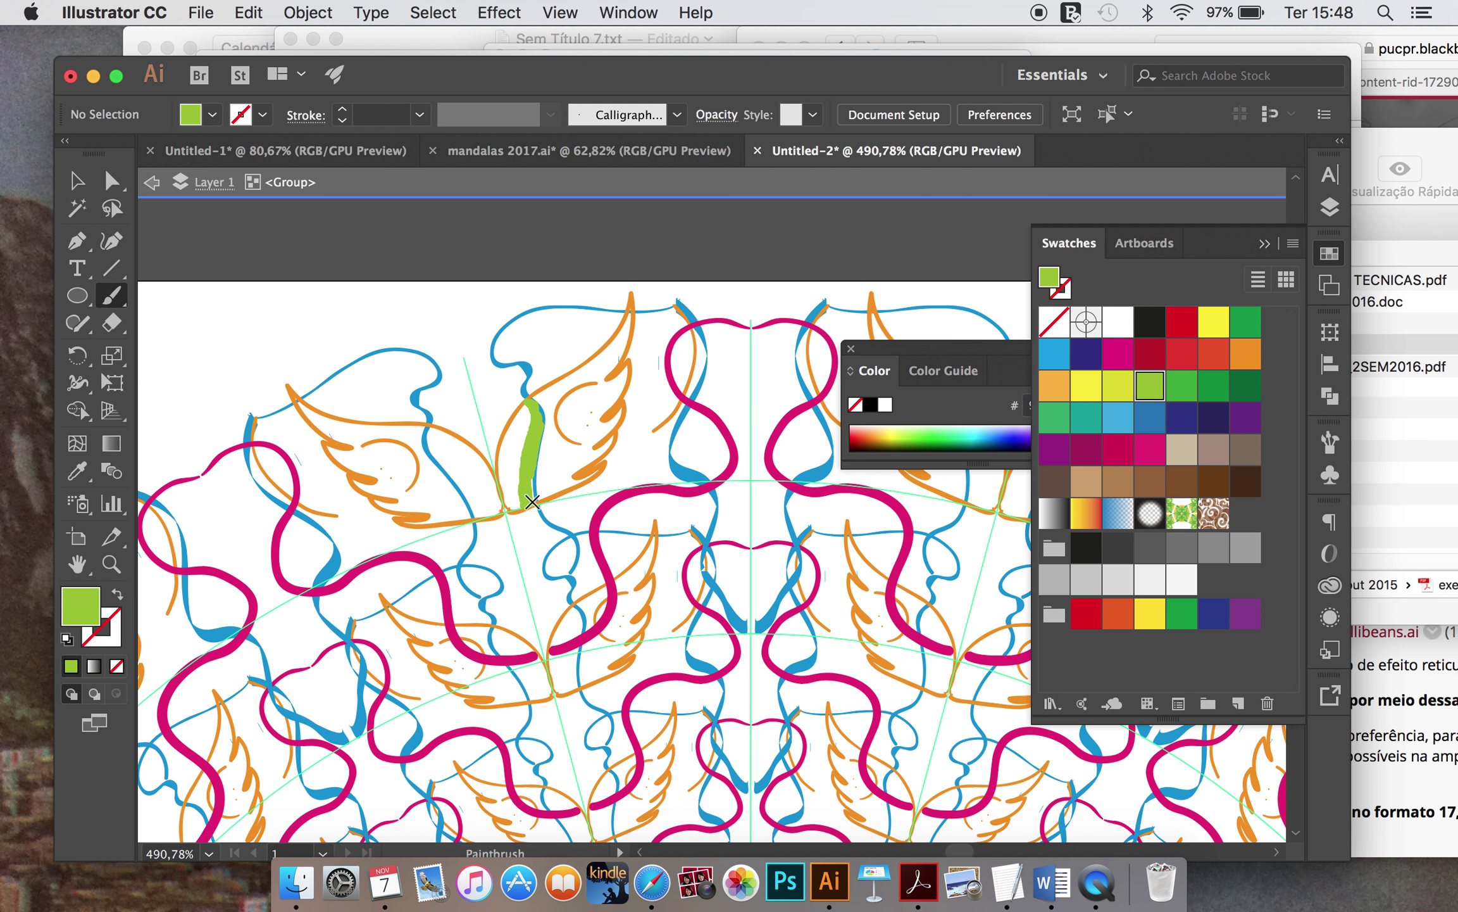
pyautogui.moveTo(532, 502); pyautogui.dragTo(535, 458)
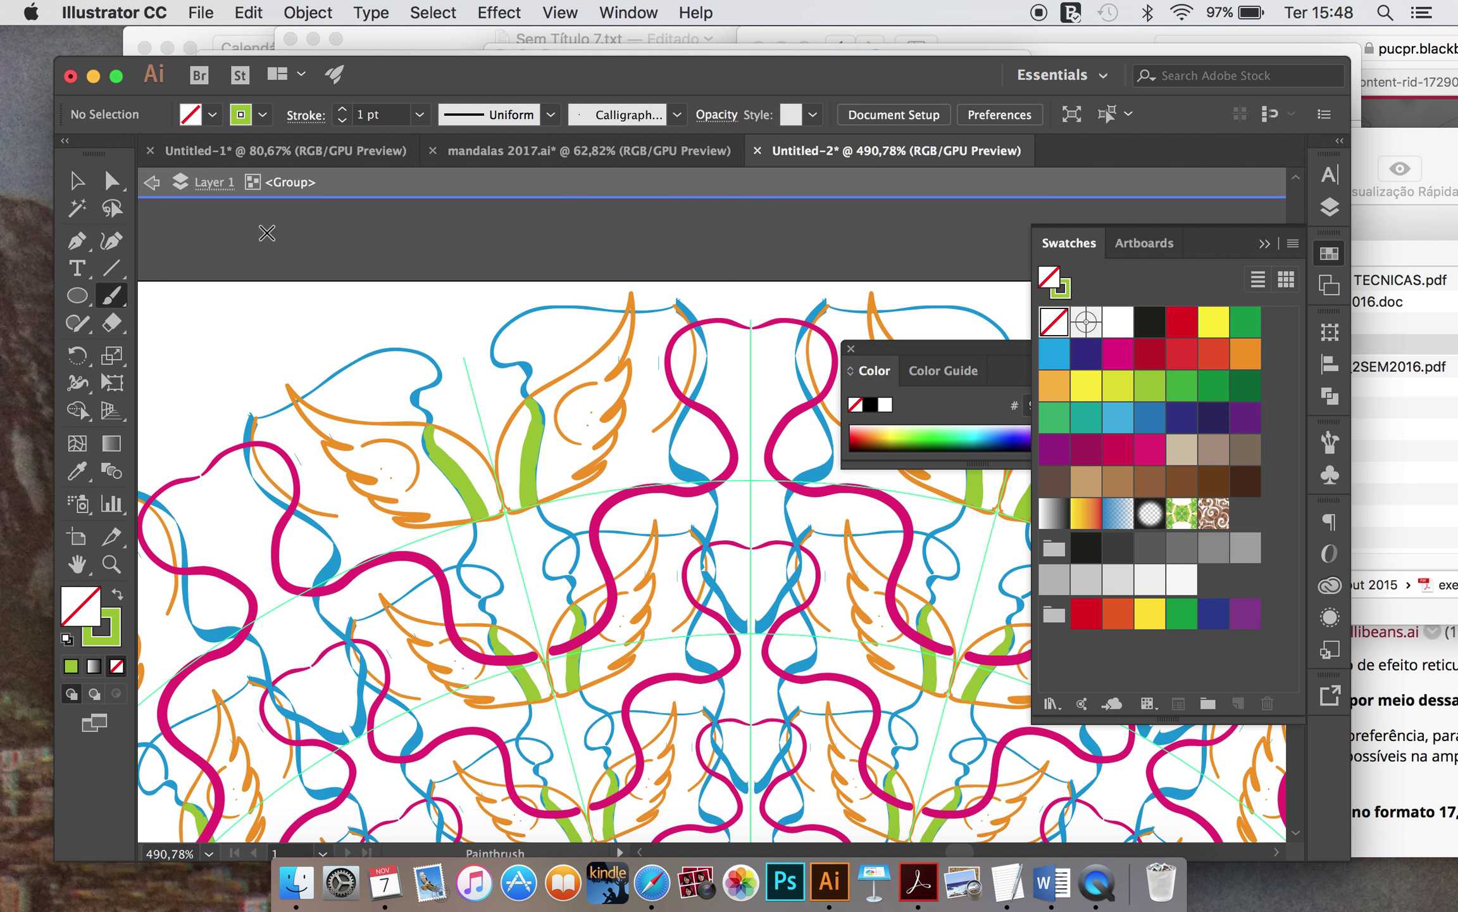
# Step: Send the green stroke to the back, behind the other strokes
pyautogui.click(77, 181)
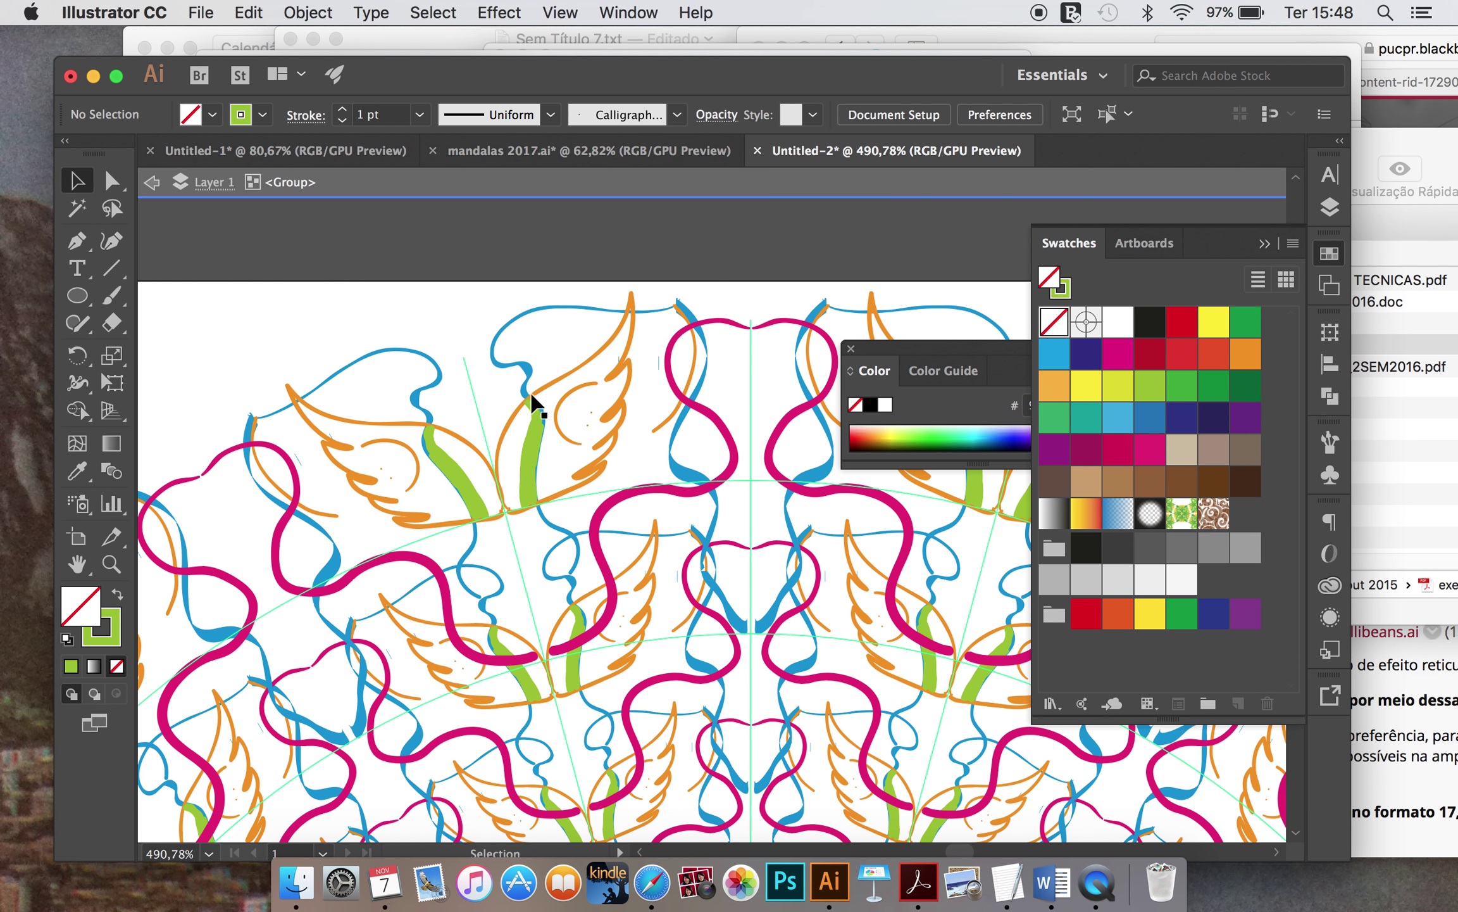
pyautogui.click(531, 455)
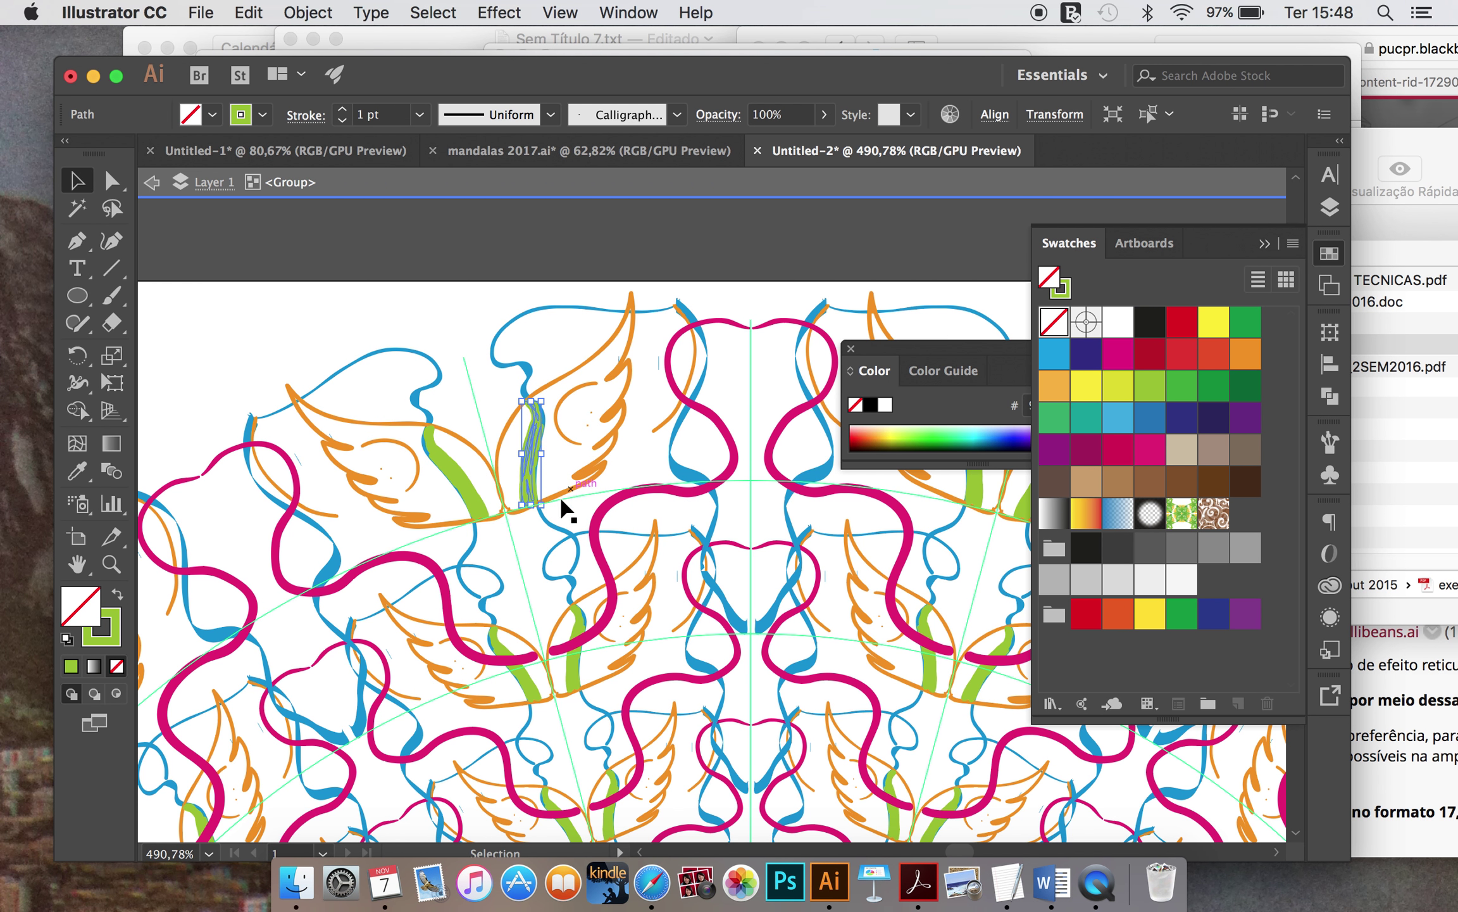
pyautogui.rightClick(531, 485)
pyautogui.moveTo(585, 748)
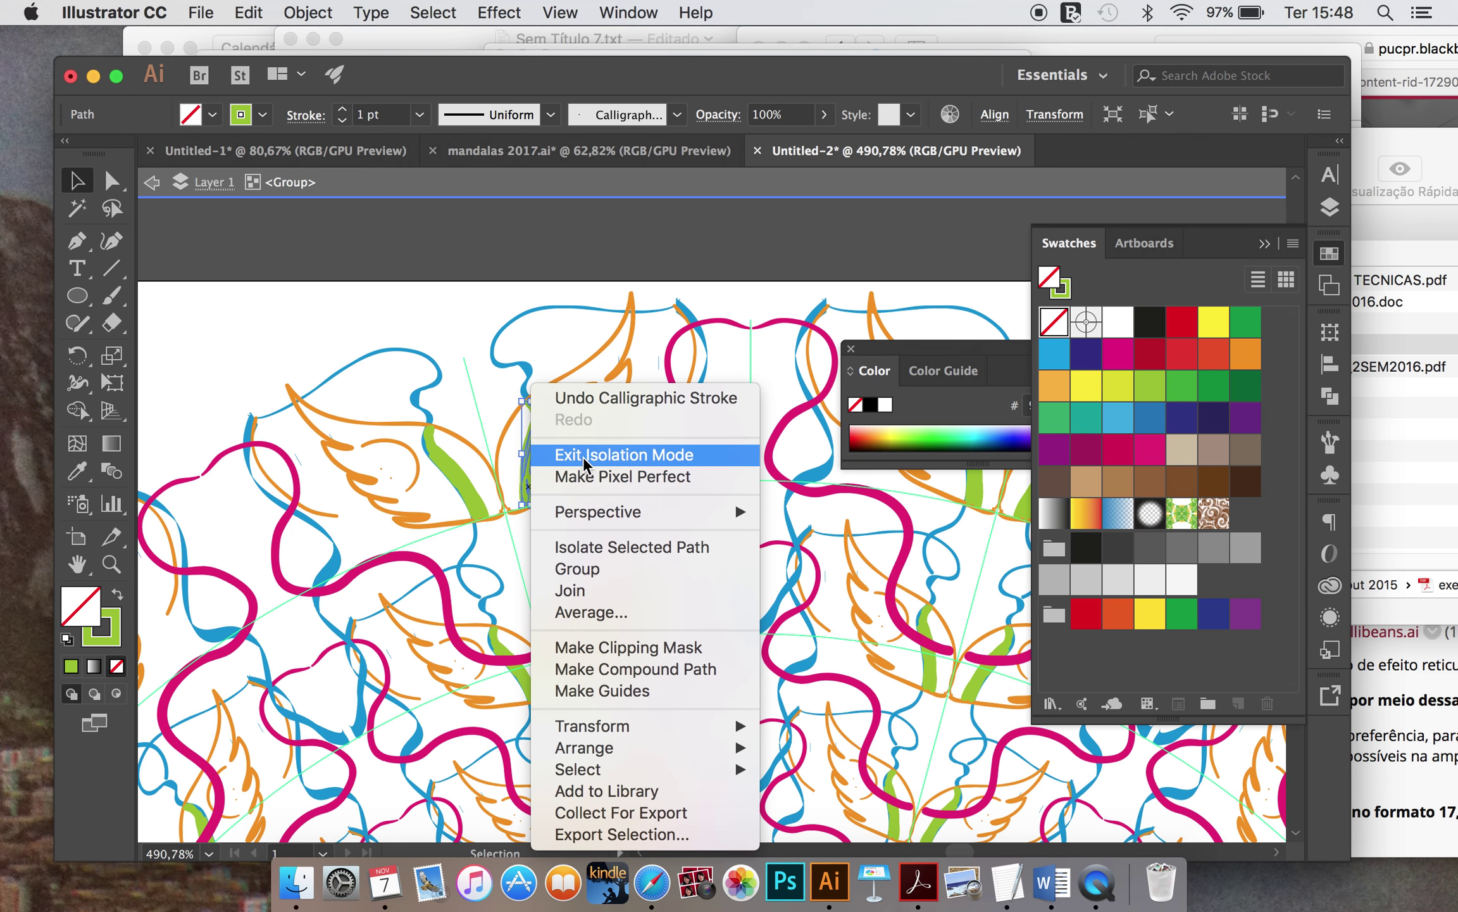
pyautogui.click(835, 798)
pyautogui.click(609, 222)
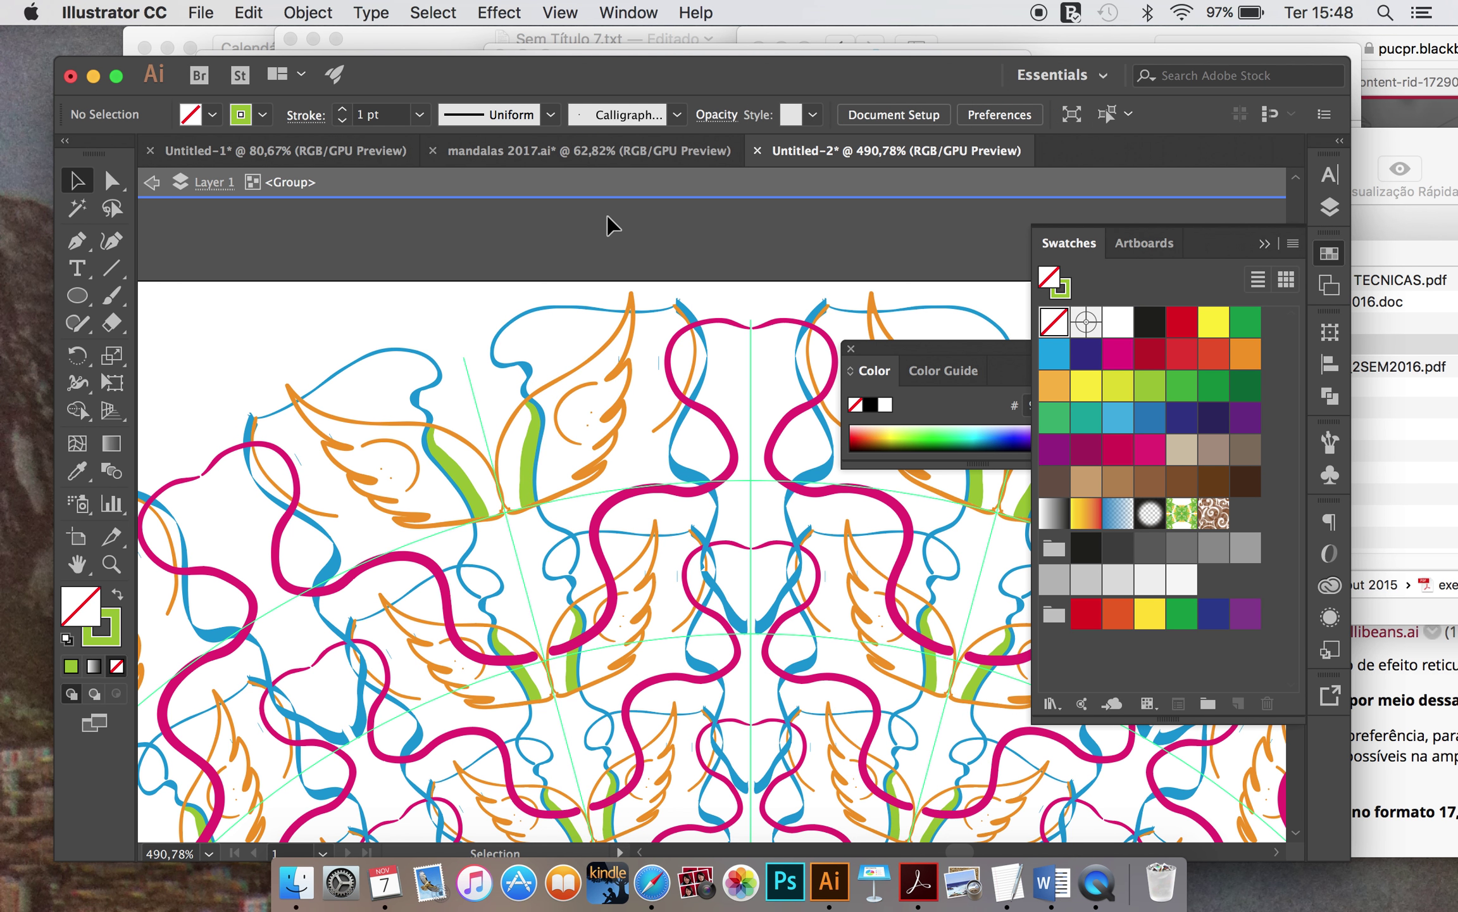
pyautogui.scroll(-1, 488, 315)
pyautogui.scroll(-2, 484, 313)
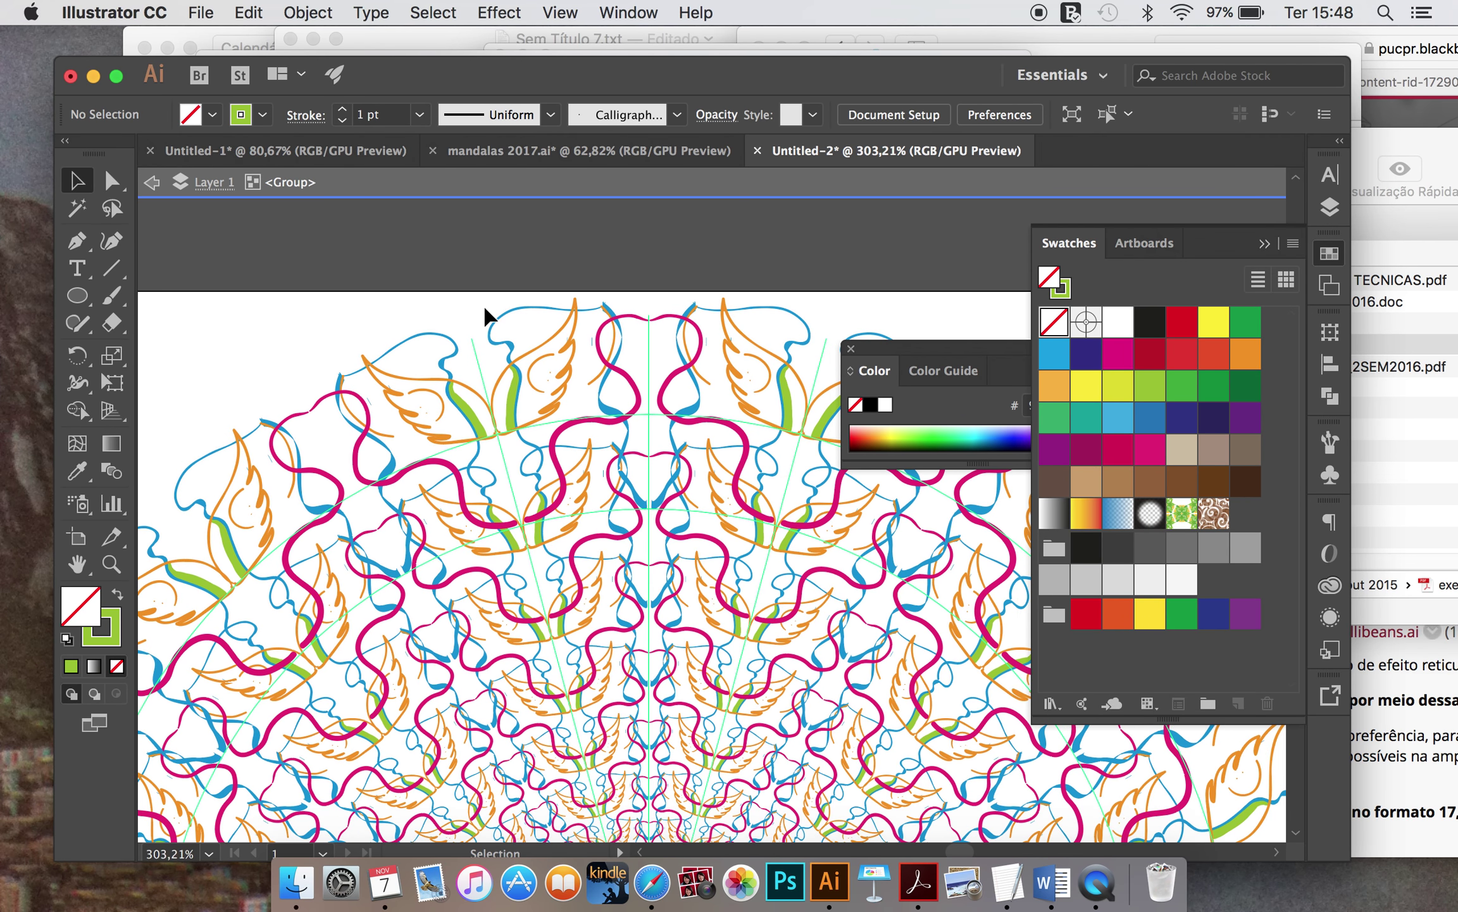
pyautogui.scroll(3, 484, 314)
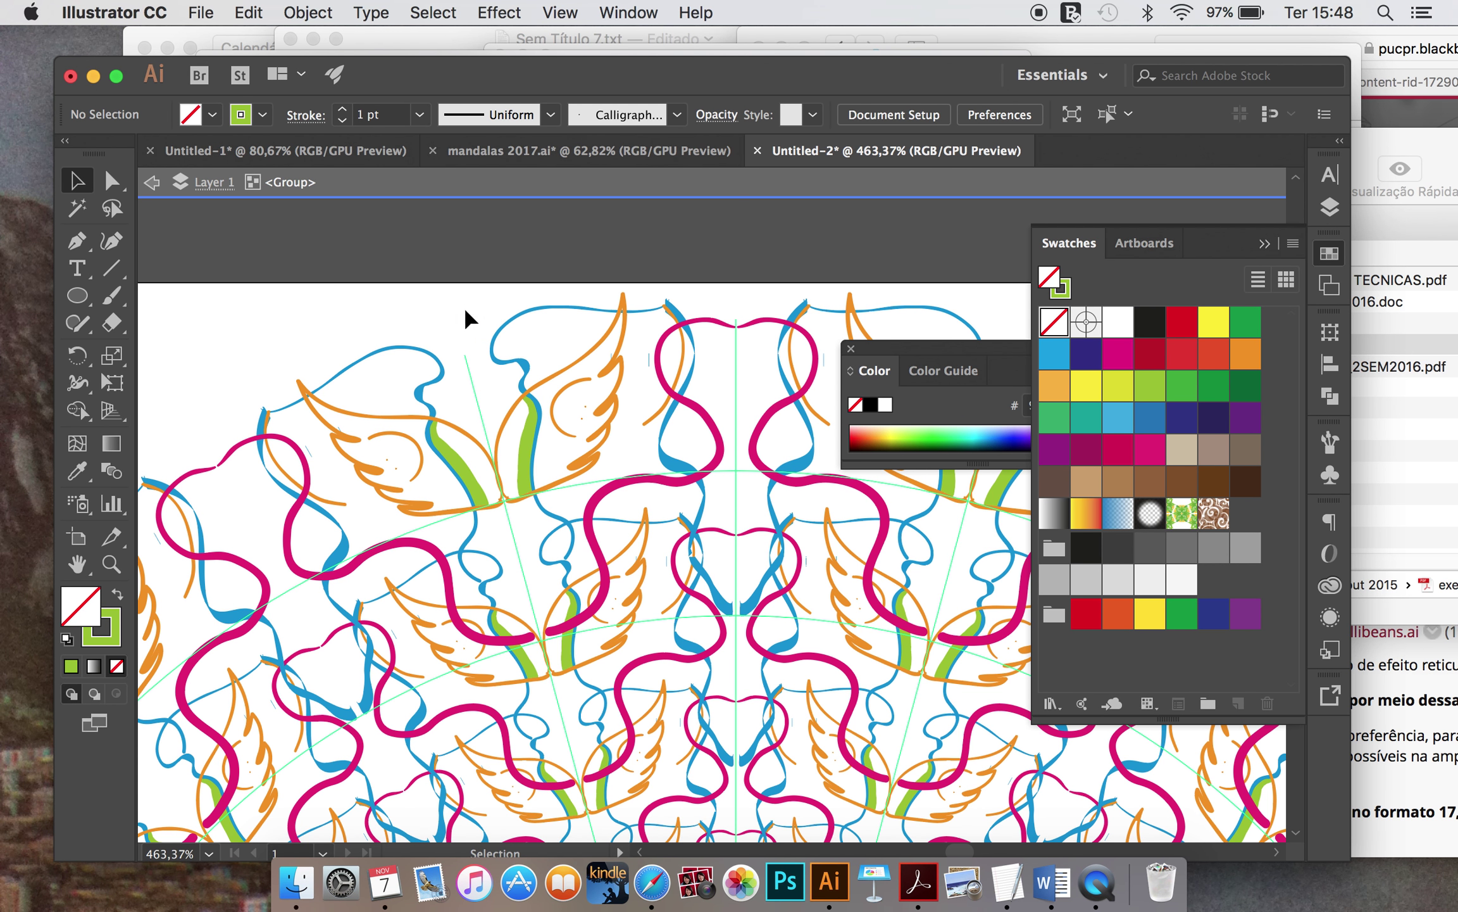
# Step: Draw a small solid green circle above the wing with the Ellipse tool
pyautogui.click(91, 251)
pyautogui.moveTo(78, 295); pyautogui.dragTo(150, 322)
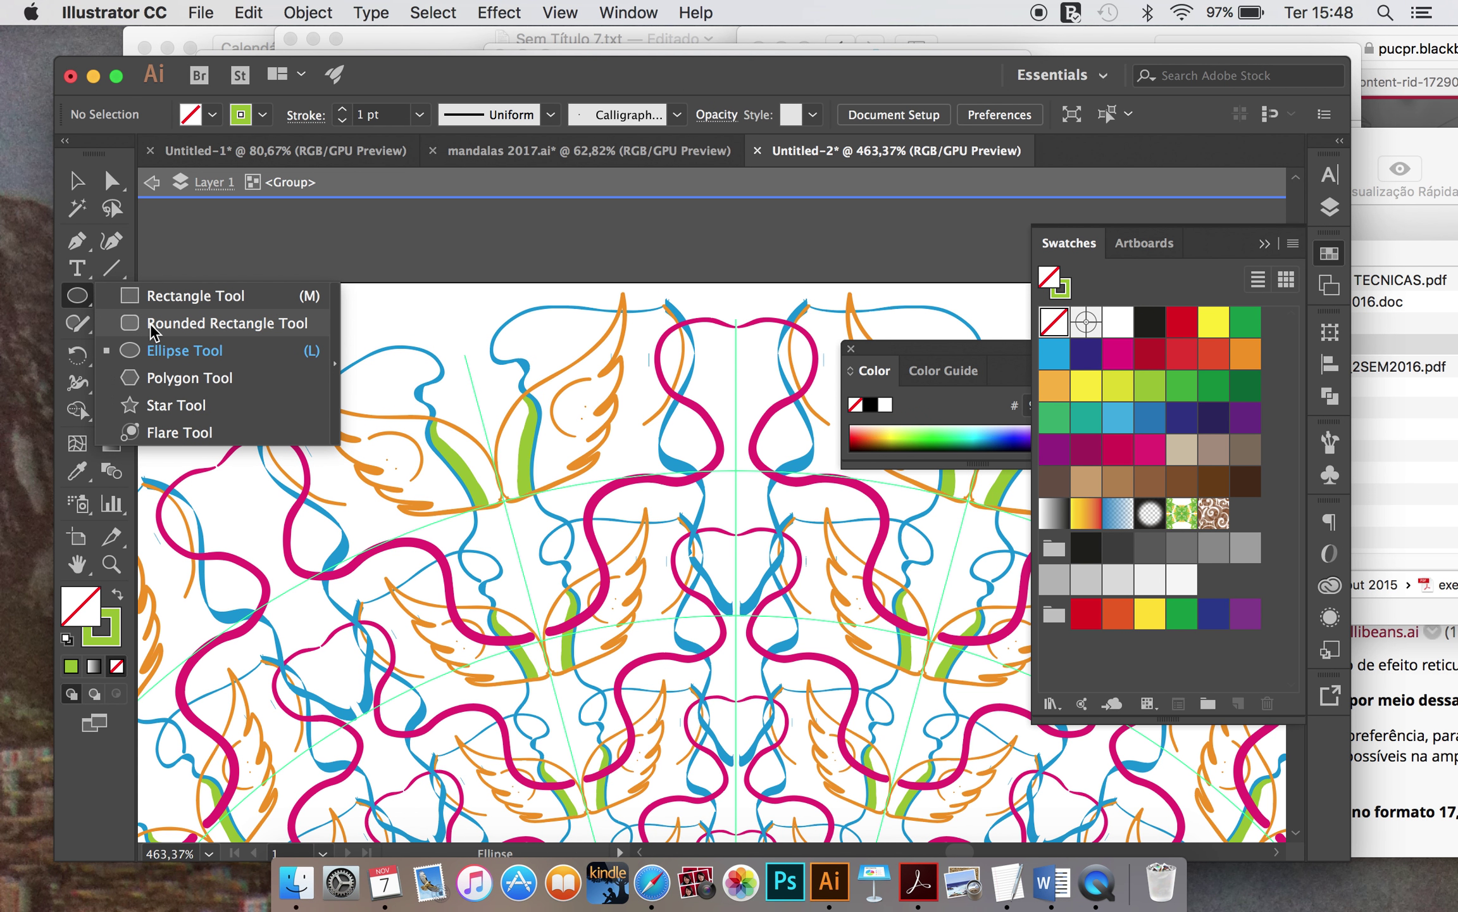
pyautogui.click(152, 358)
pyautogui.moveTo(556, 331); pyautogui.dragTo(596, 360)
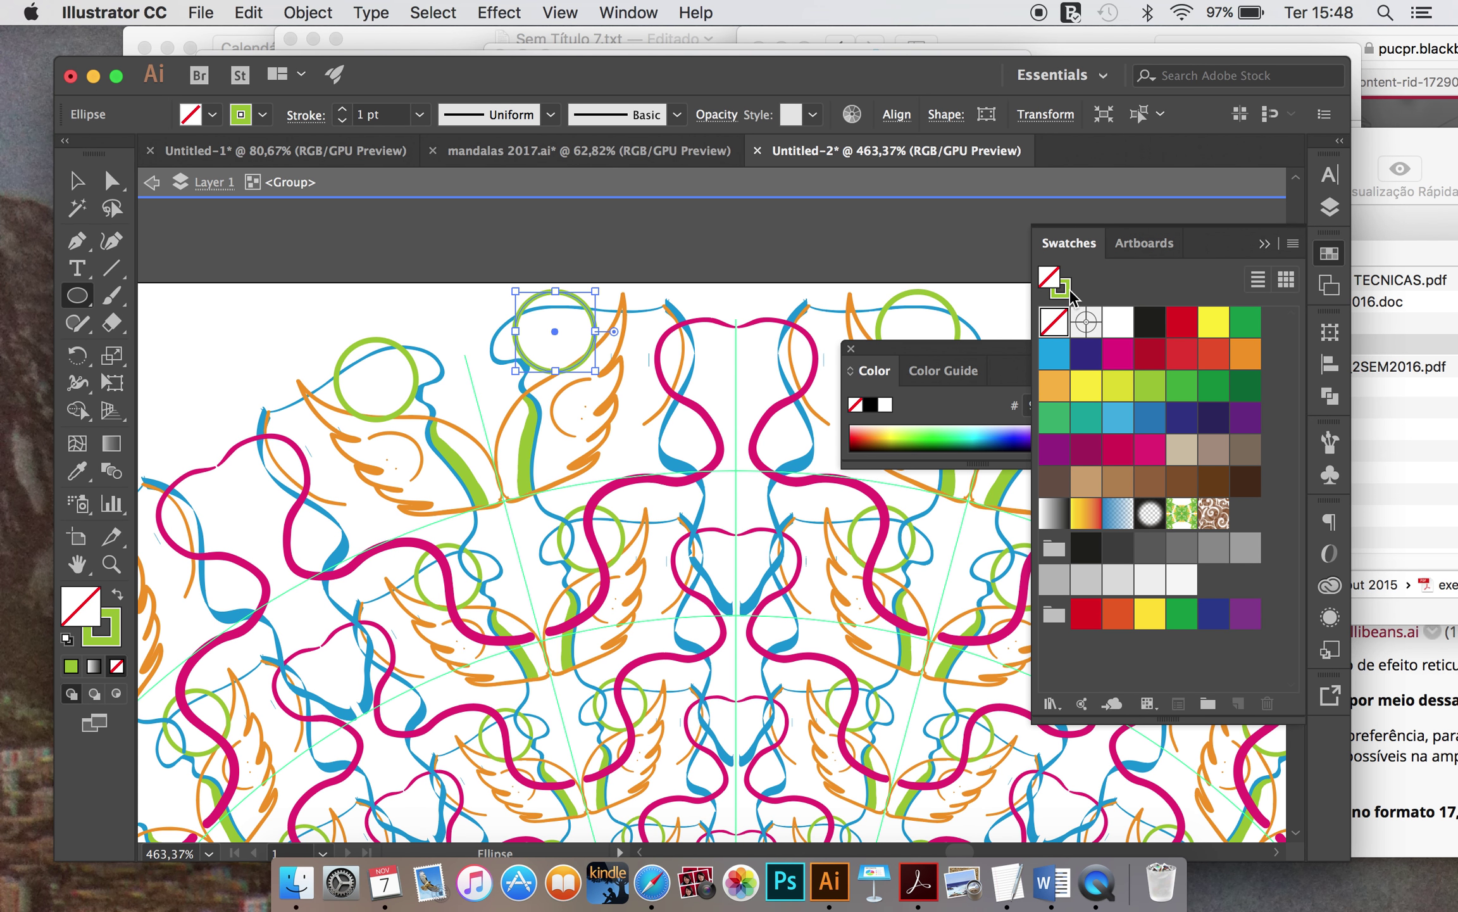
pyautogui.click(118, 597)
pyautogui.scroll(-3, 316, 251)
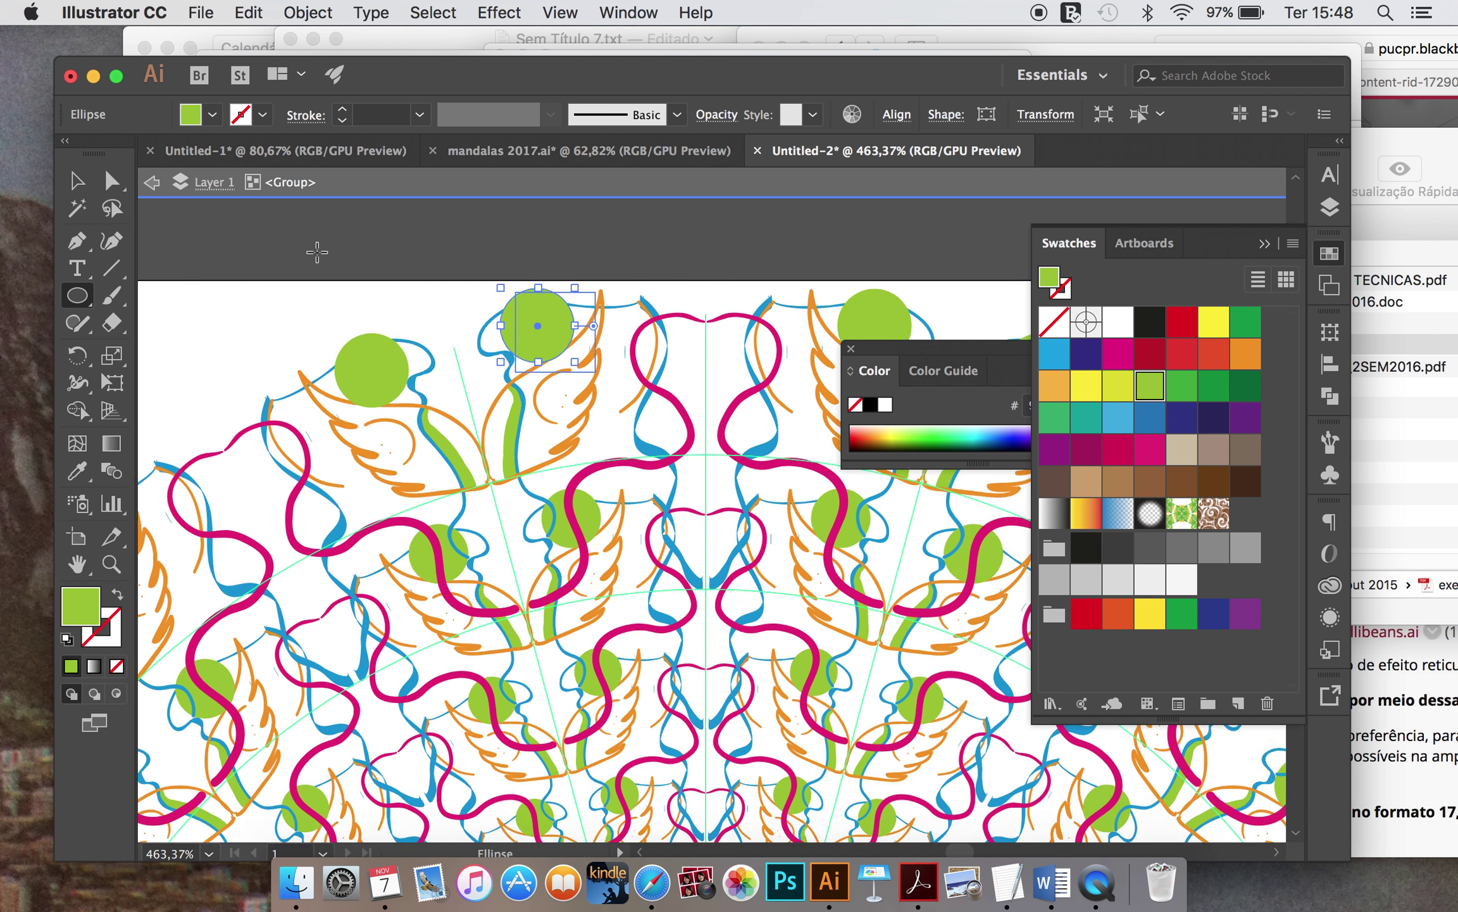
pyautogui.scroll(-1, 316, 252)
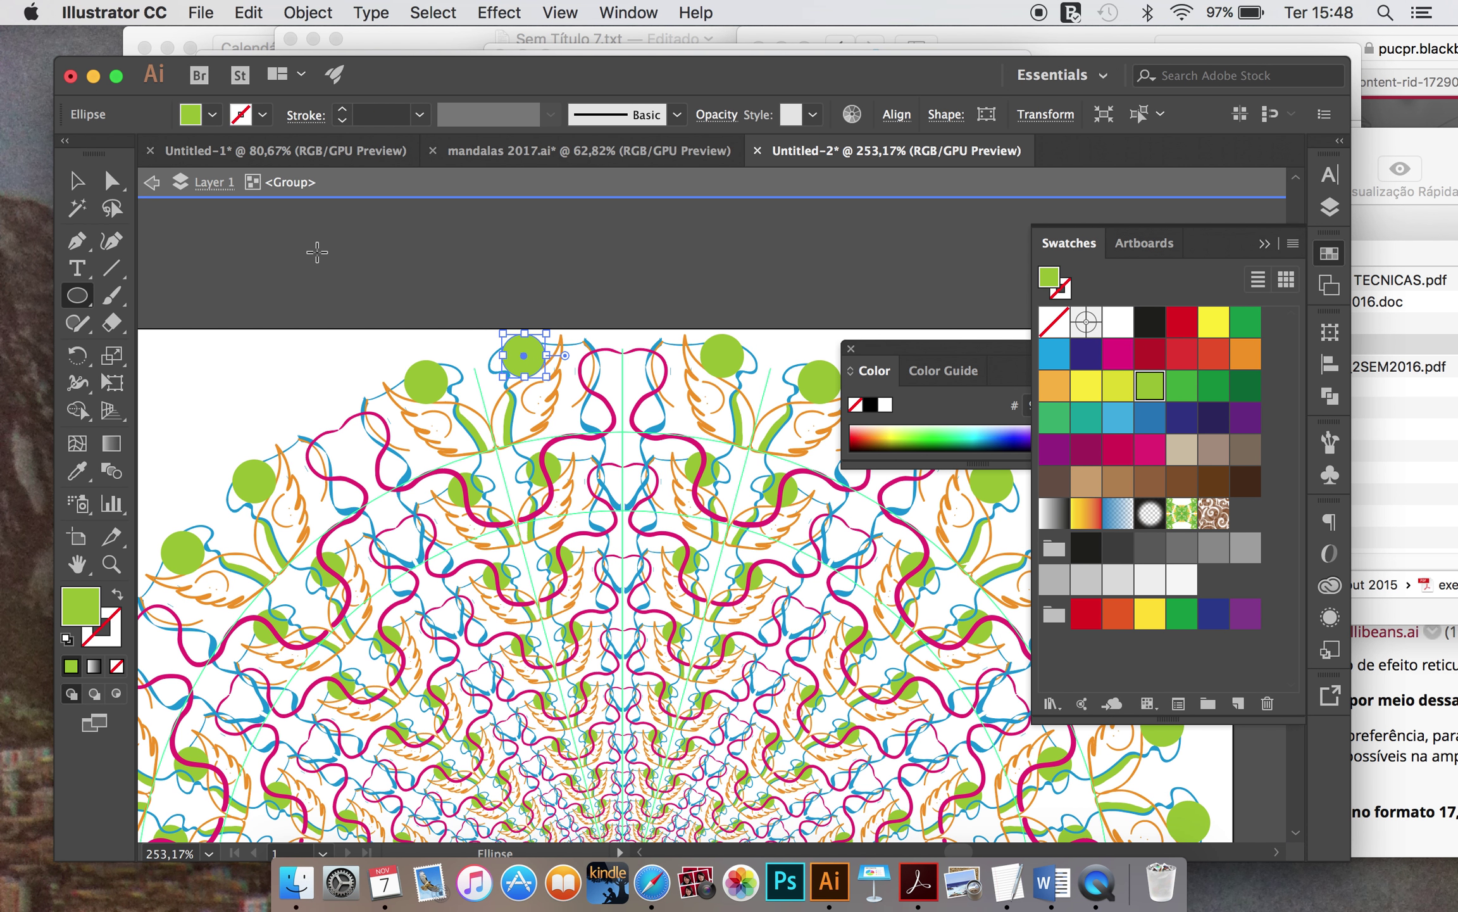
pyautogui.scroll(4, 417, 391)
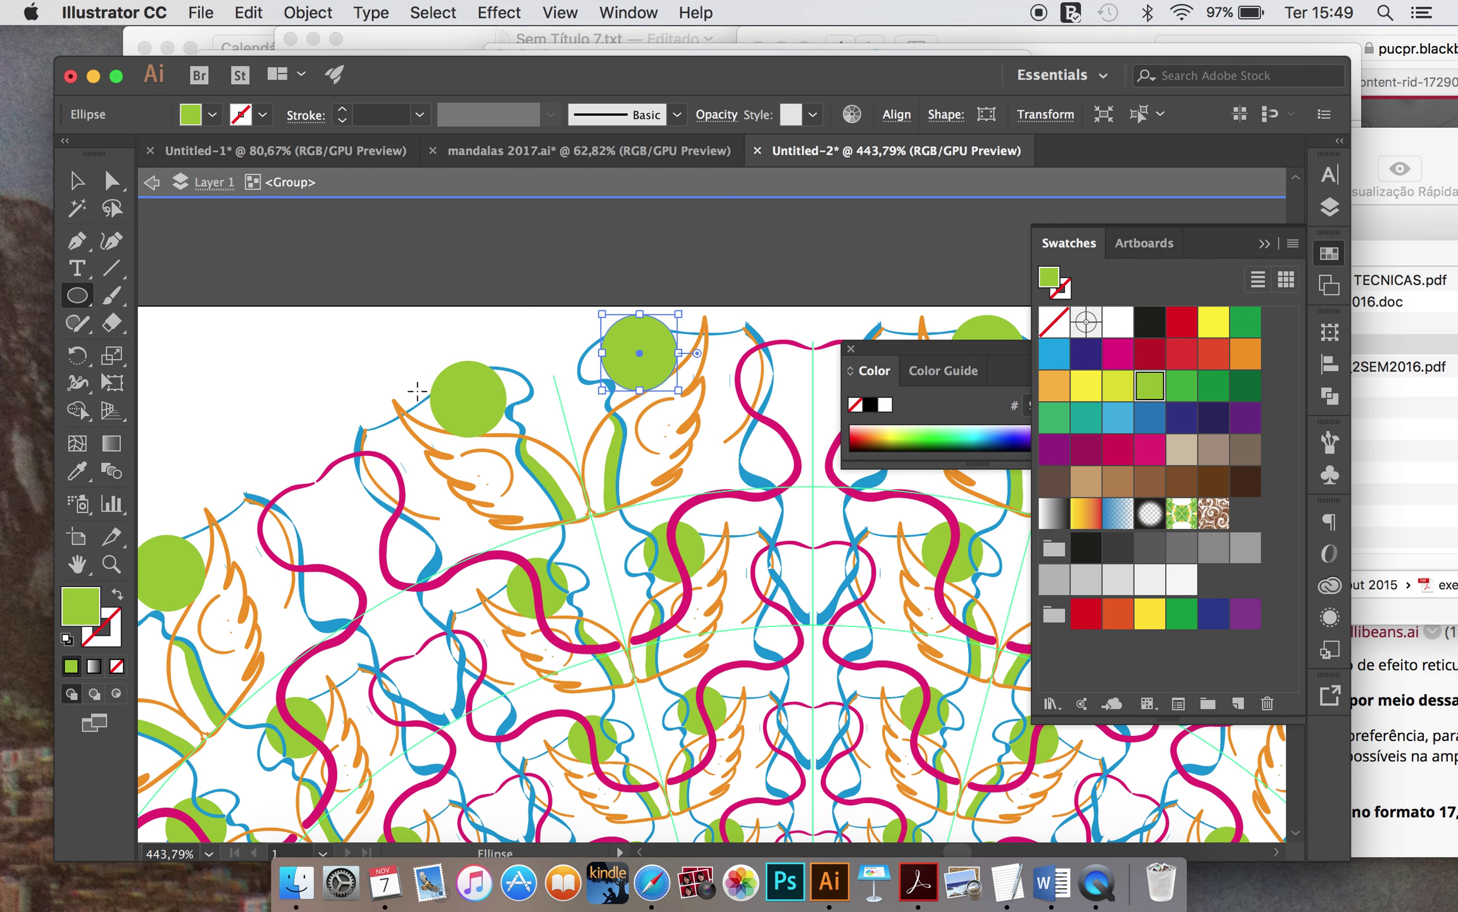
pyautogui.click(76, 182)
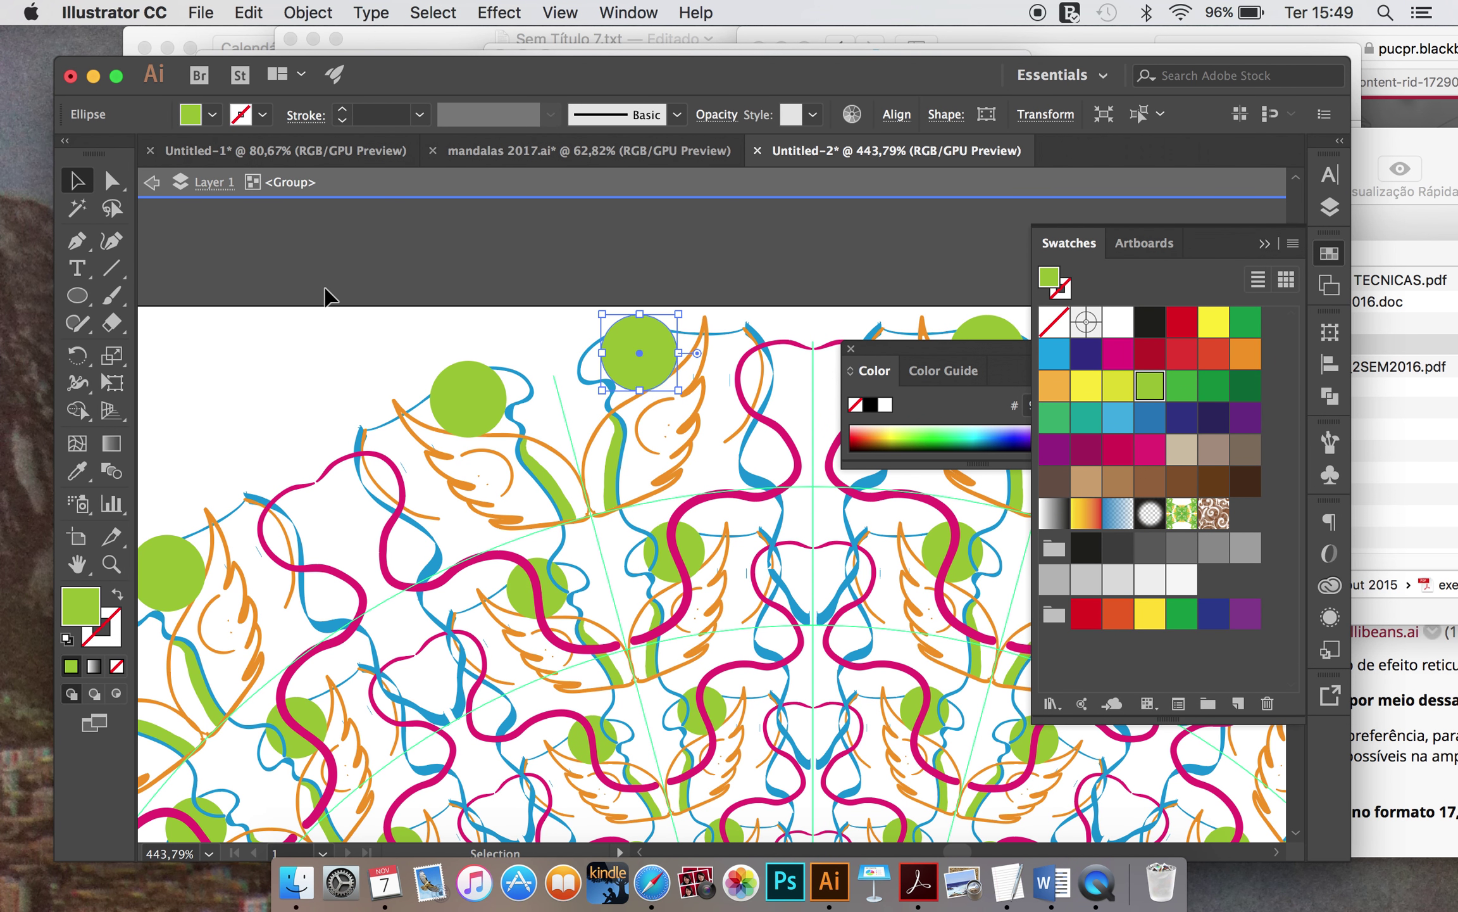
# Step: Recolour the selected green circles dark blue, then deselect them
pyautogui.press('b')
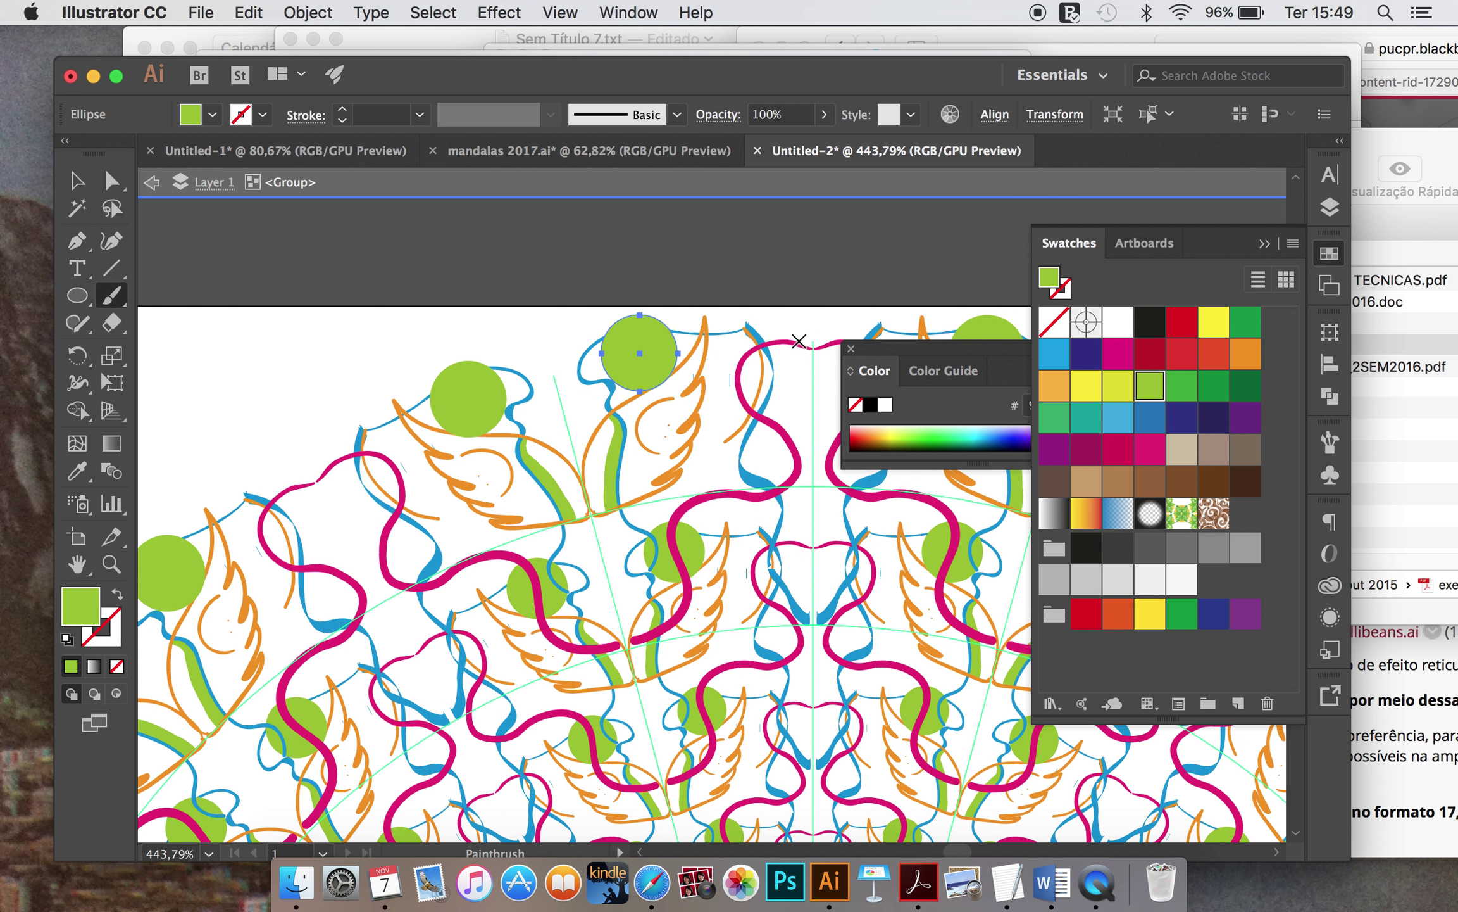
pyautogui.click(1181, 417)
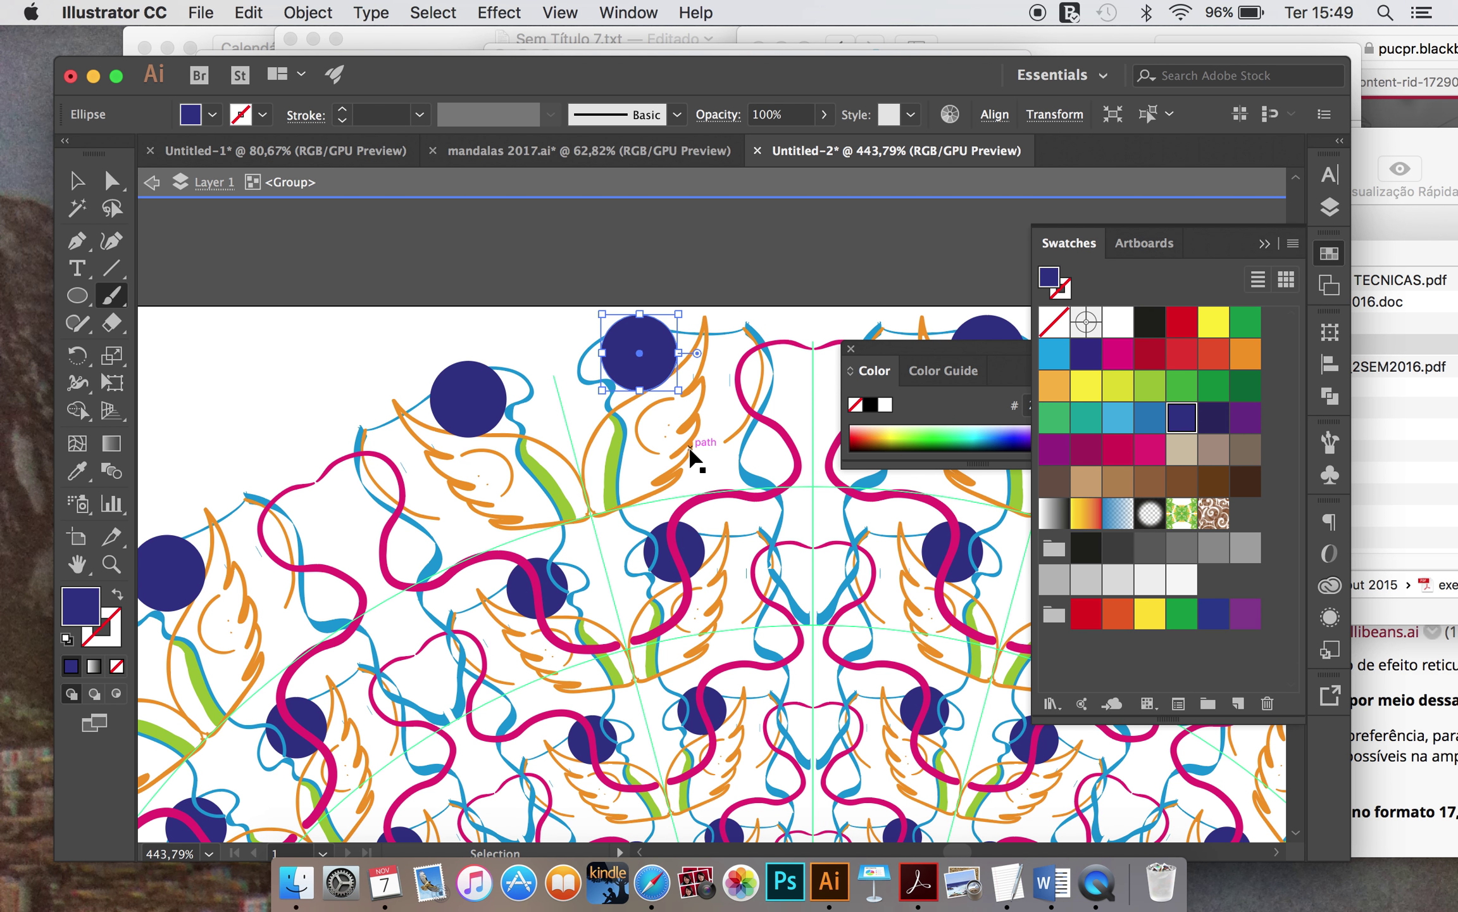
pyautogui.hotkey('ctrl', 'z')
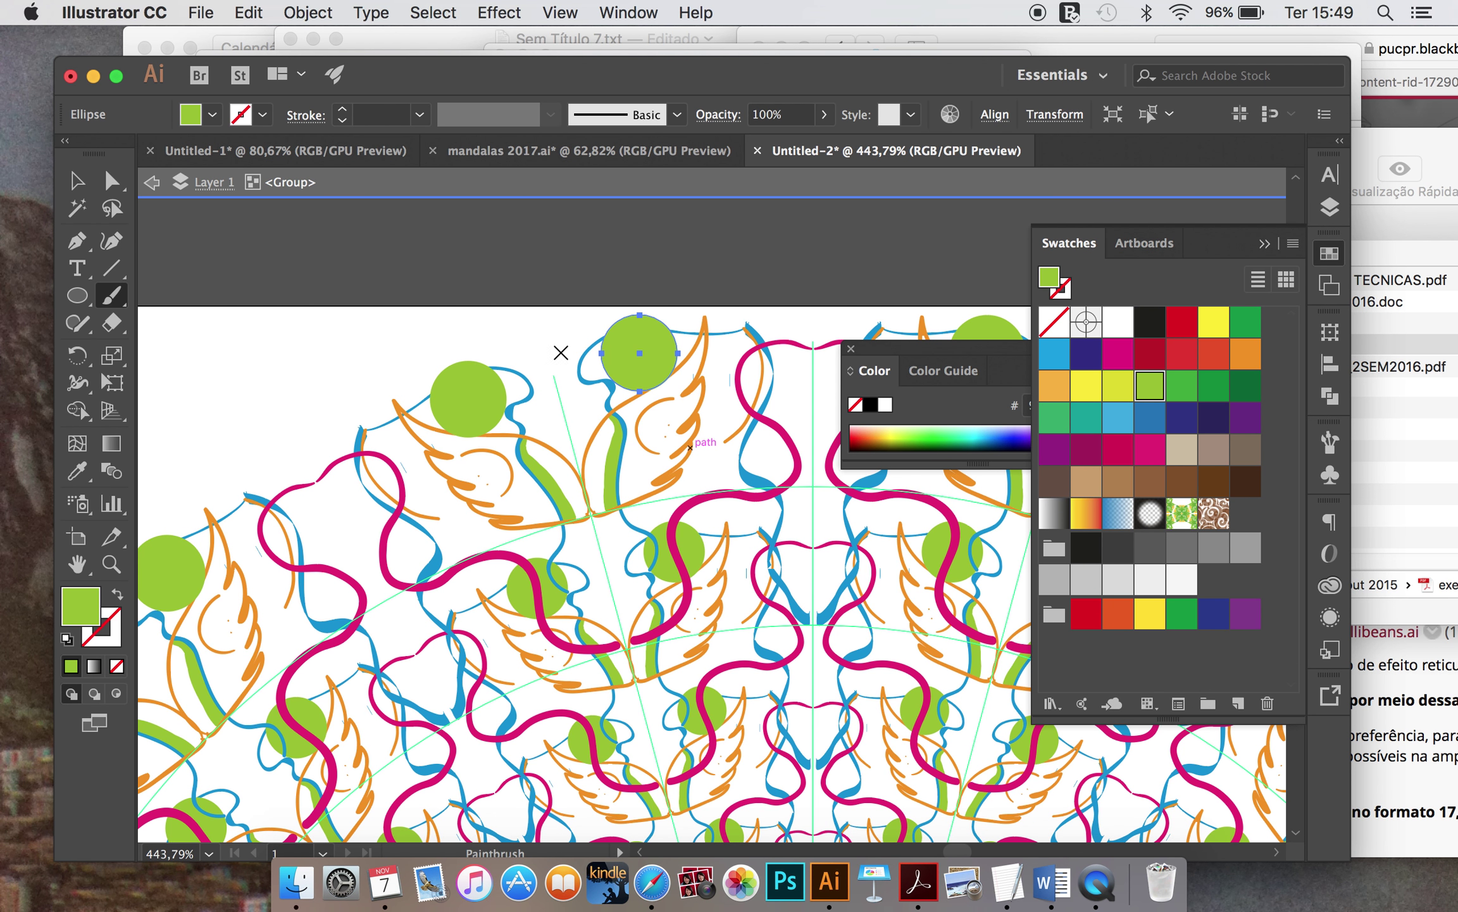
pyautogui.click(1181, 417)
pyautogui.click(76, 180)
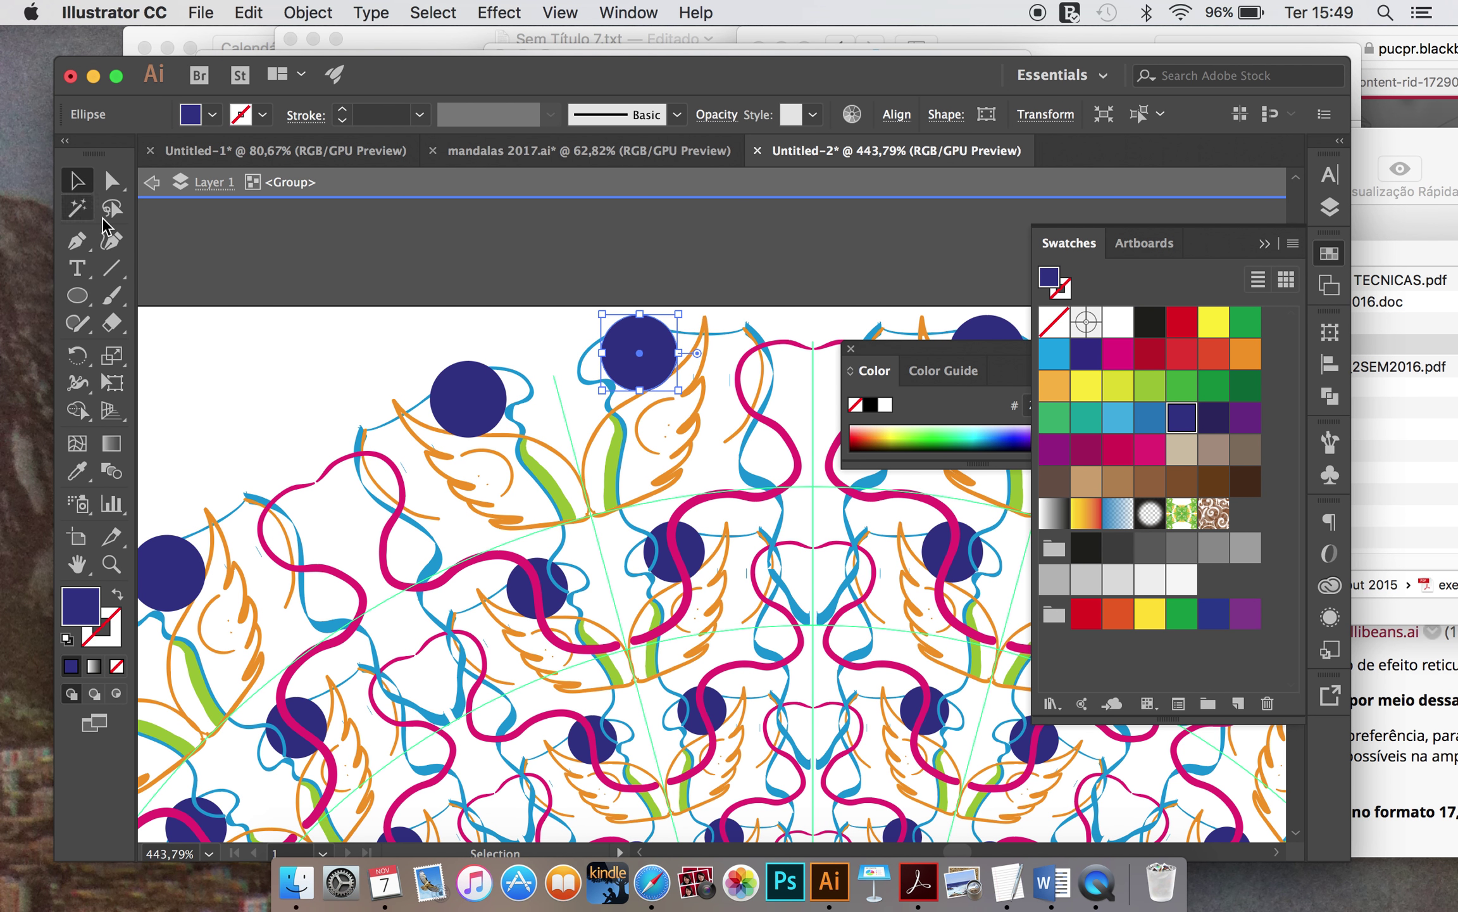
pyautogui.click(189, 277)
# Step: Paint a dark blue wavy line from a circle toward the mandala centre
pyautogui.click(111, 295)
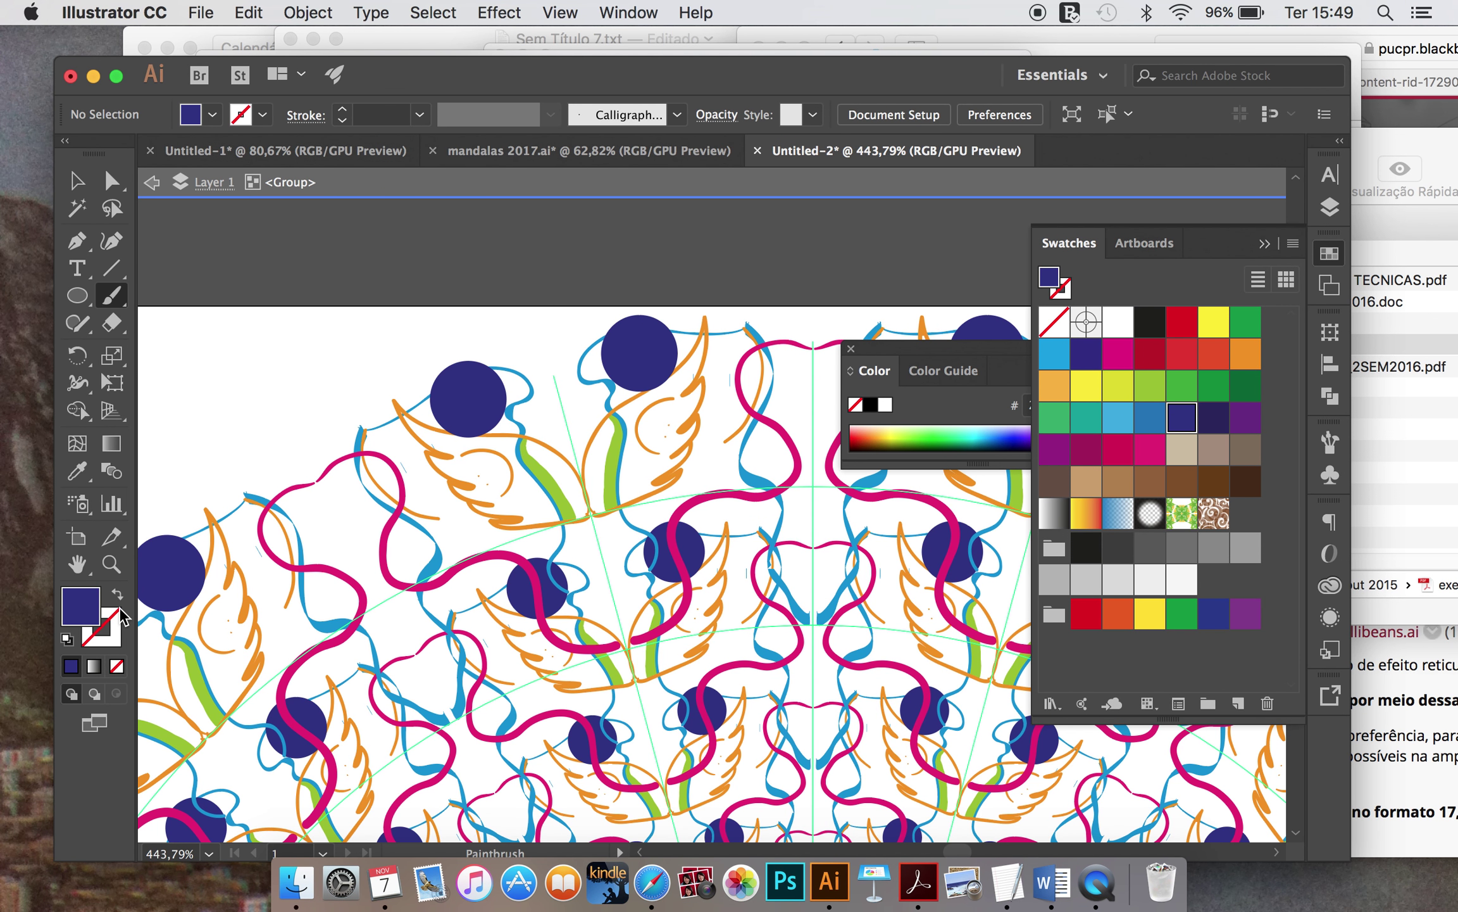
pyautogui.click(120, 600)
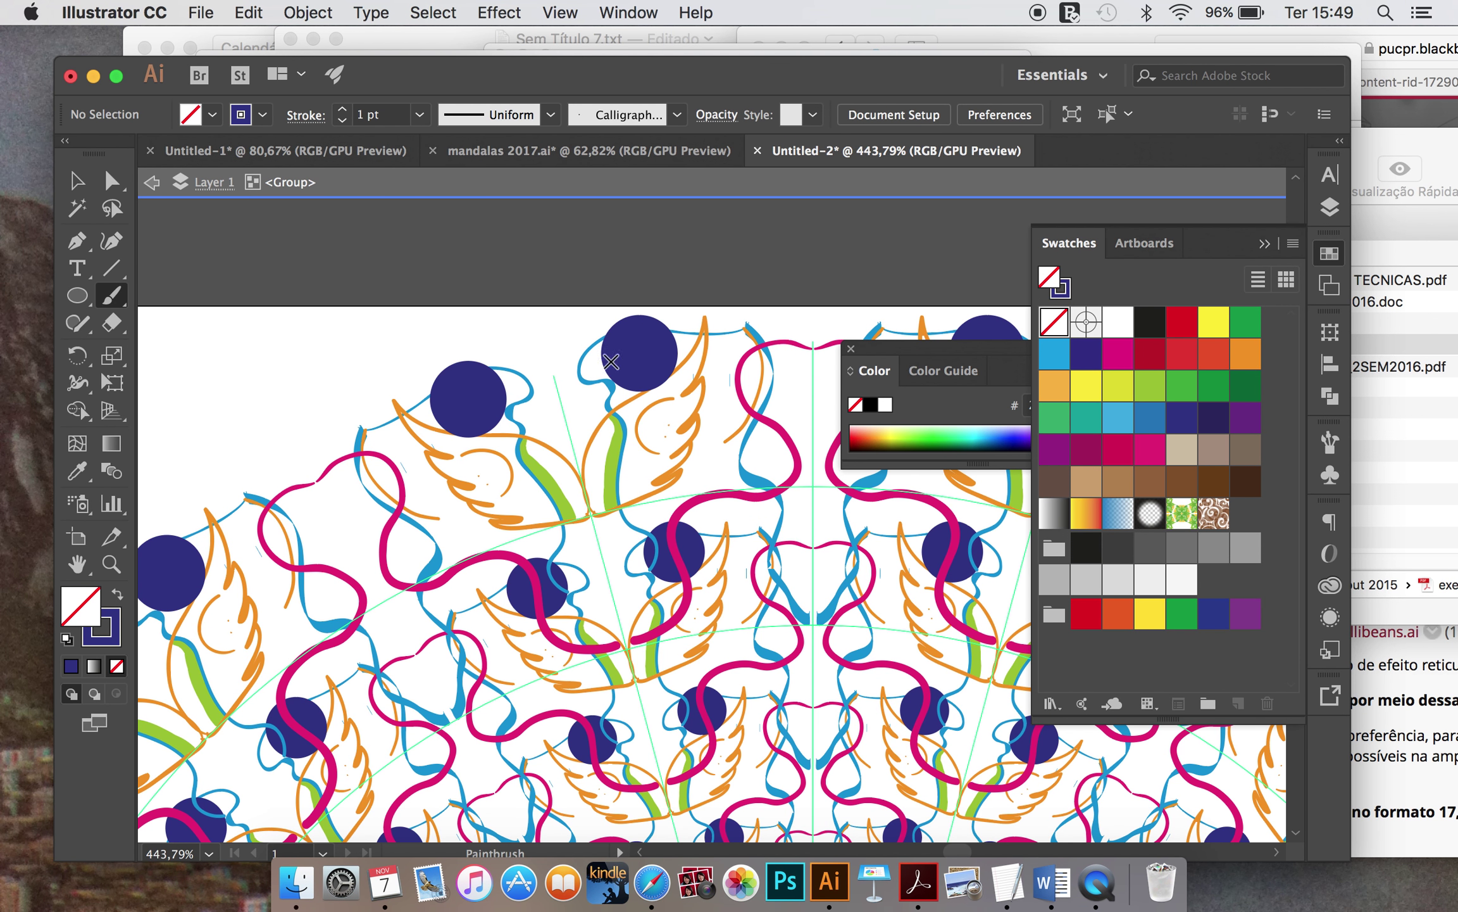
pyautogui.click(114, 640)
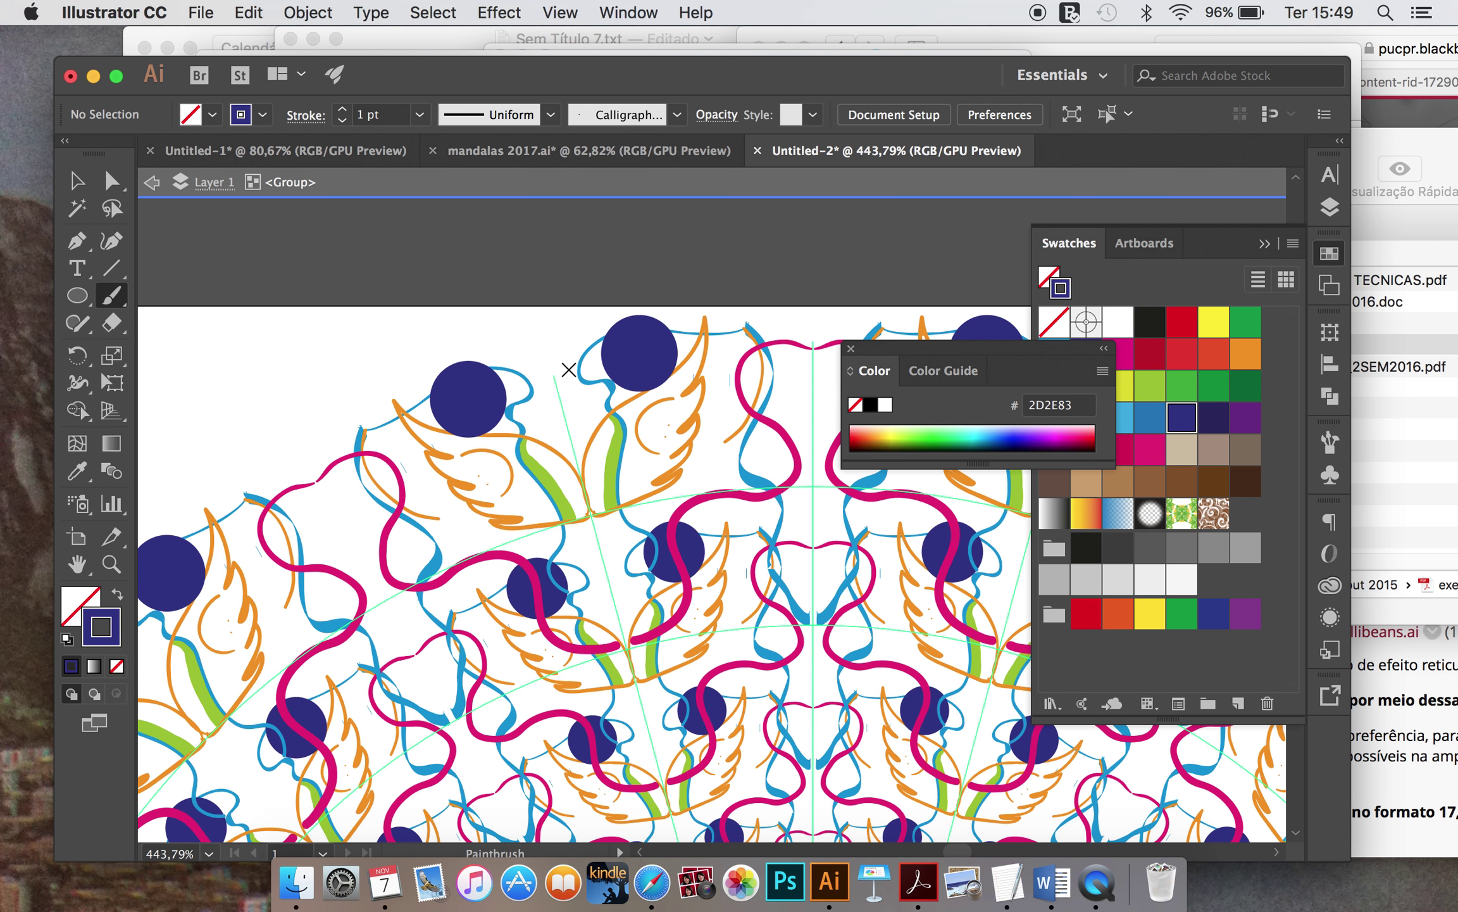
pyautogui.moveTo(561, 376)
pyautogui.mouseDown()
pyautogui.moveTo(692, 430)
pyautogui.moveTo(810, 546)
pyautogui.moveTo(810, 580)
pyautogui.mouseUp()
# Step: Delete the dark-blue wavy outlines from the mandala
pyautogui.scroll(-2, 791, 597)
pyautogui.scroll(-5, 791, 597)
pyautogui.scroll(-3, 779, 597)
pyautogui.scroll(-3, 773, 599)
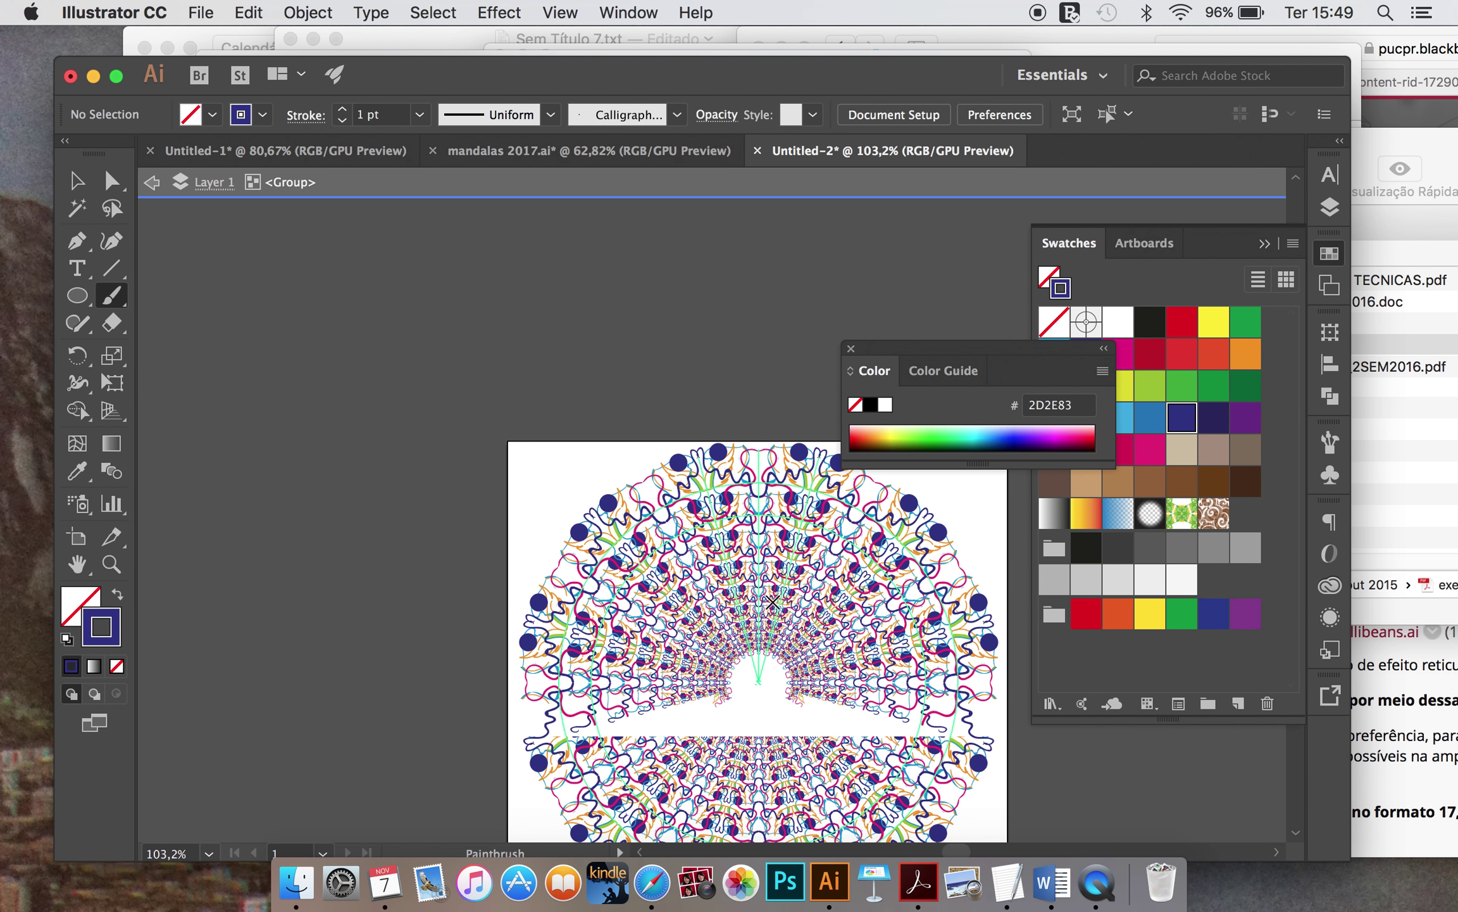
pyautogui.scroll(2, 770, 606)
pyautogui.scroll(2, 766, 608)
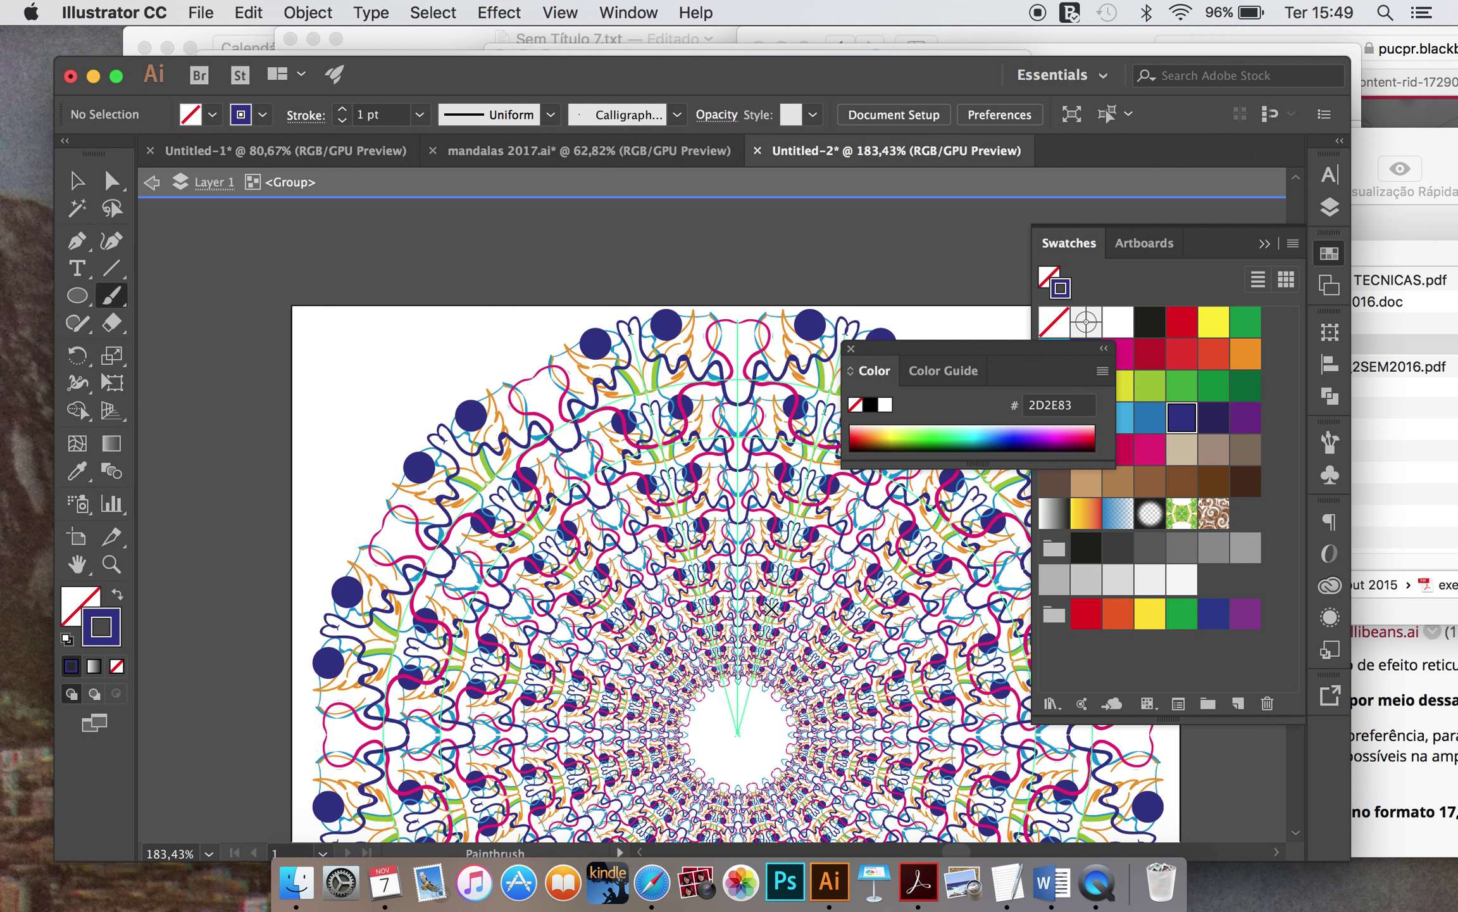
pyautogui.scroll(5, 757, 609)
pyautogui.scroll(3, 754, 610)
pyautogui.scroll(1, 754, 610)
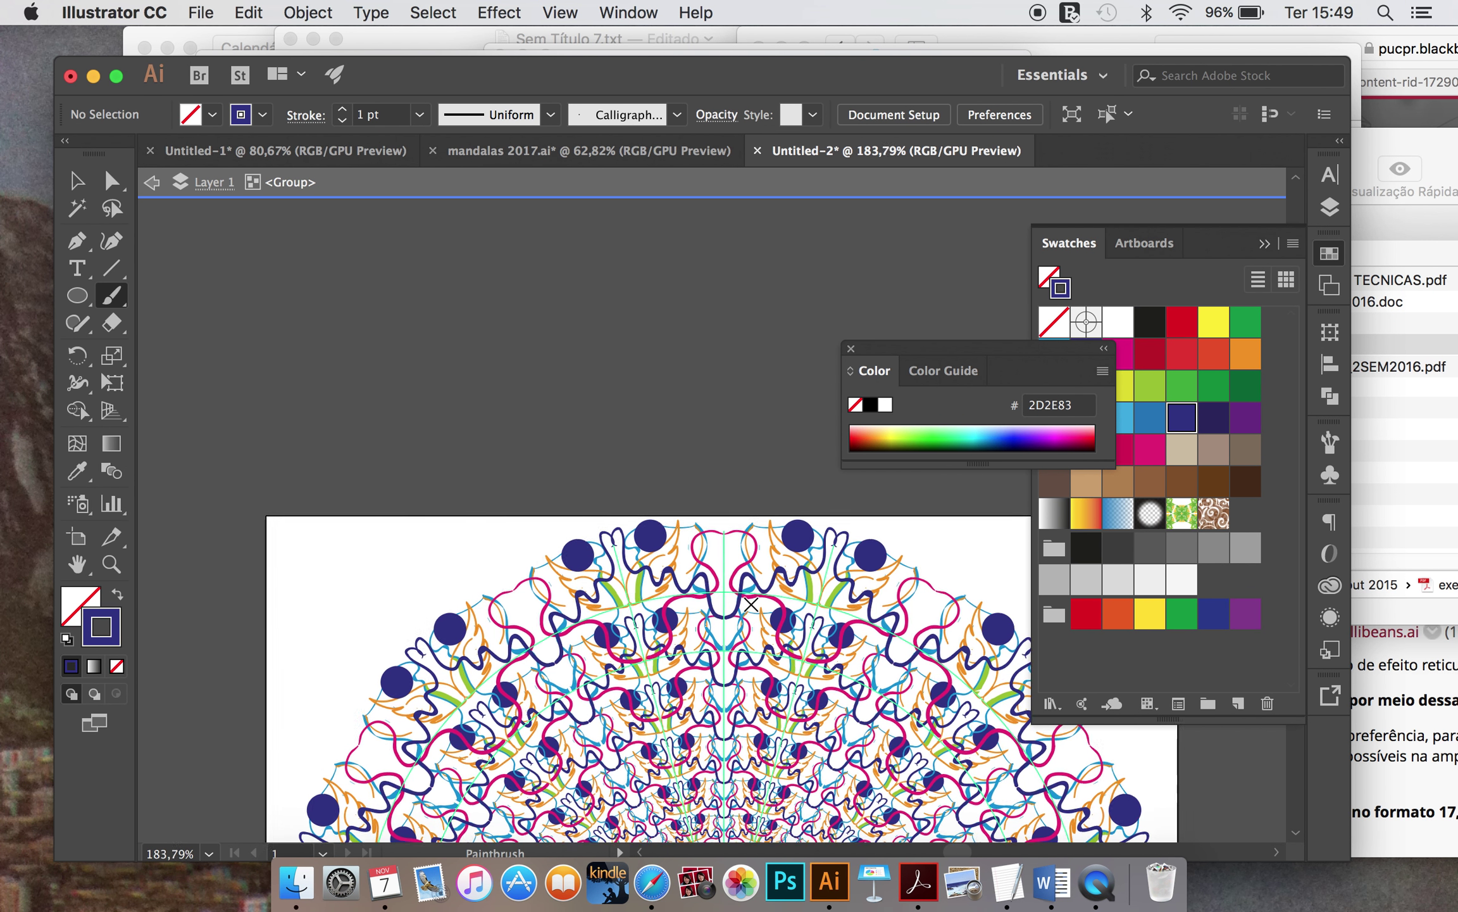
pyautogui.scroll(4, 753, 610)
pyautogui.click(111, 182)
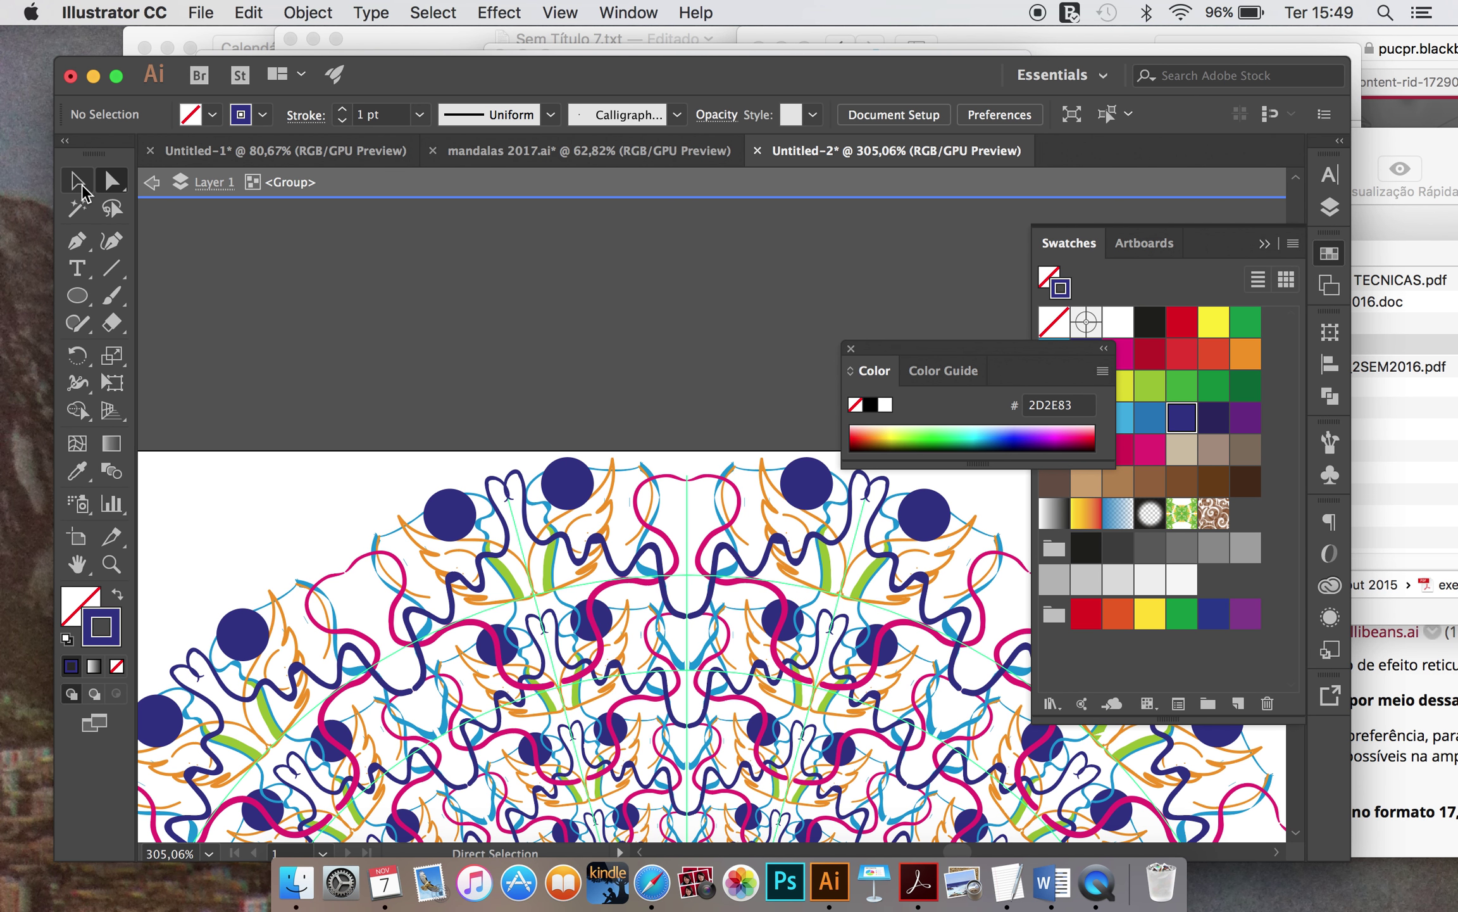
pyautogui.click(511, 482)
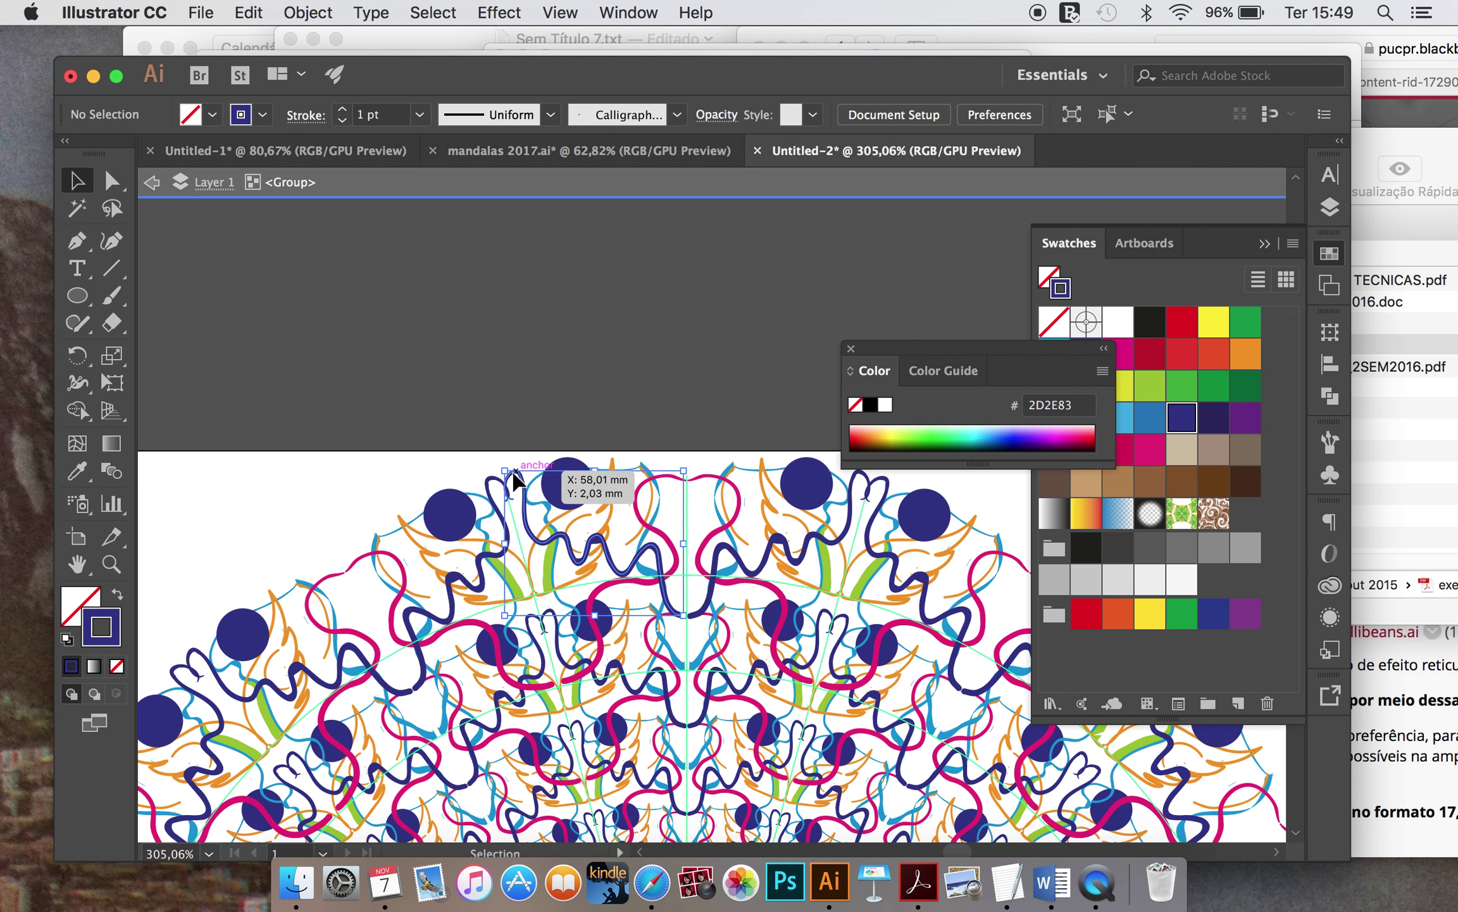
pyautogui.press('Delete')
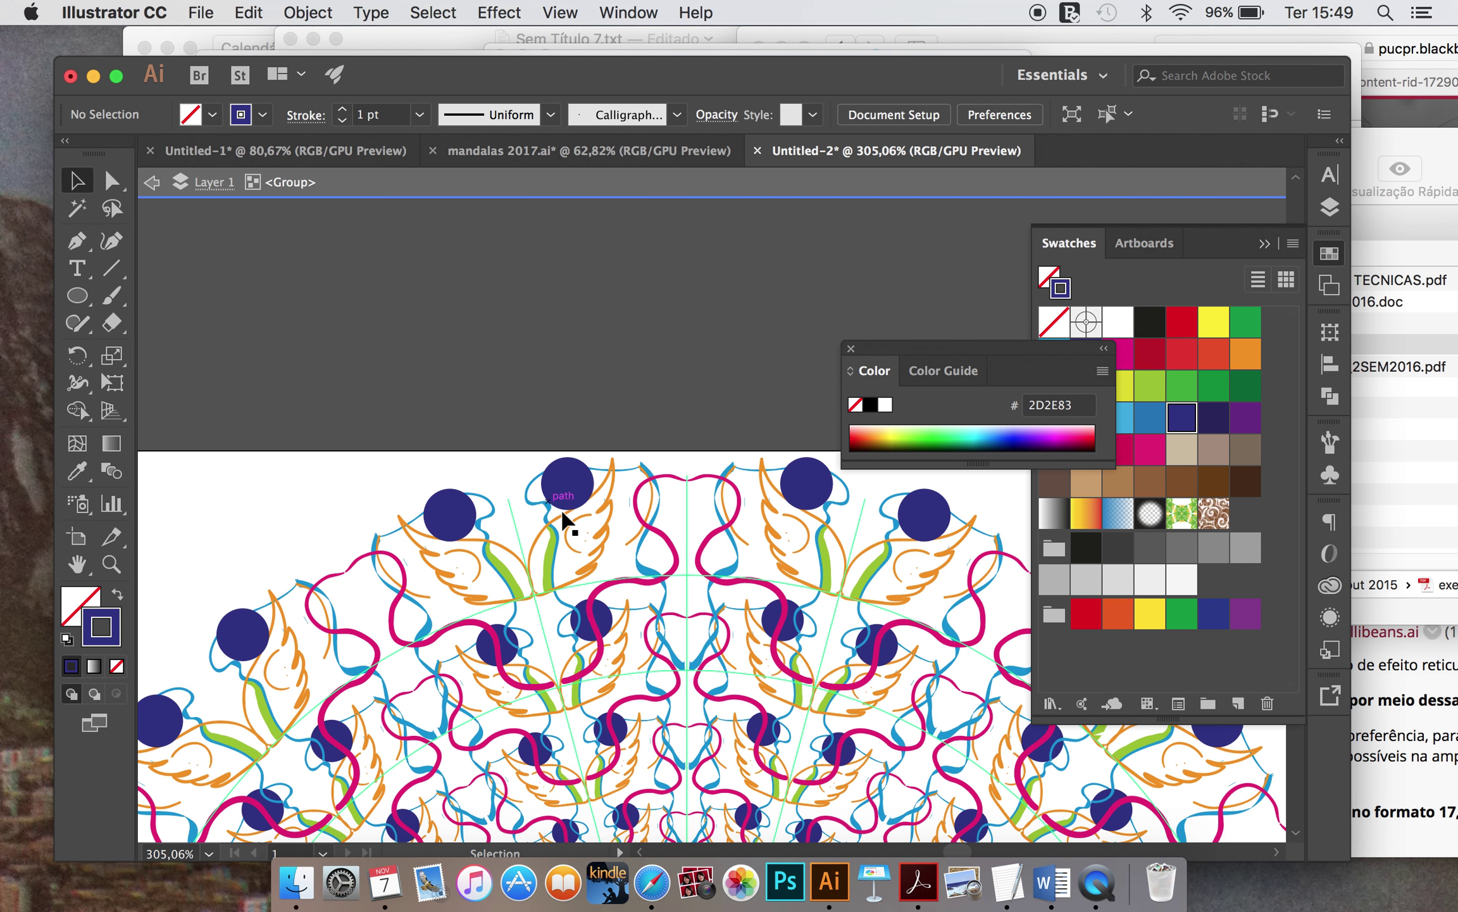
# Step: Delete the blue and magenta wavy paths as well
pyautogui.click(640, 557)
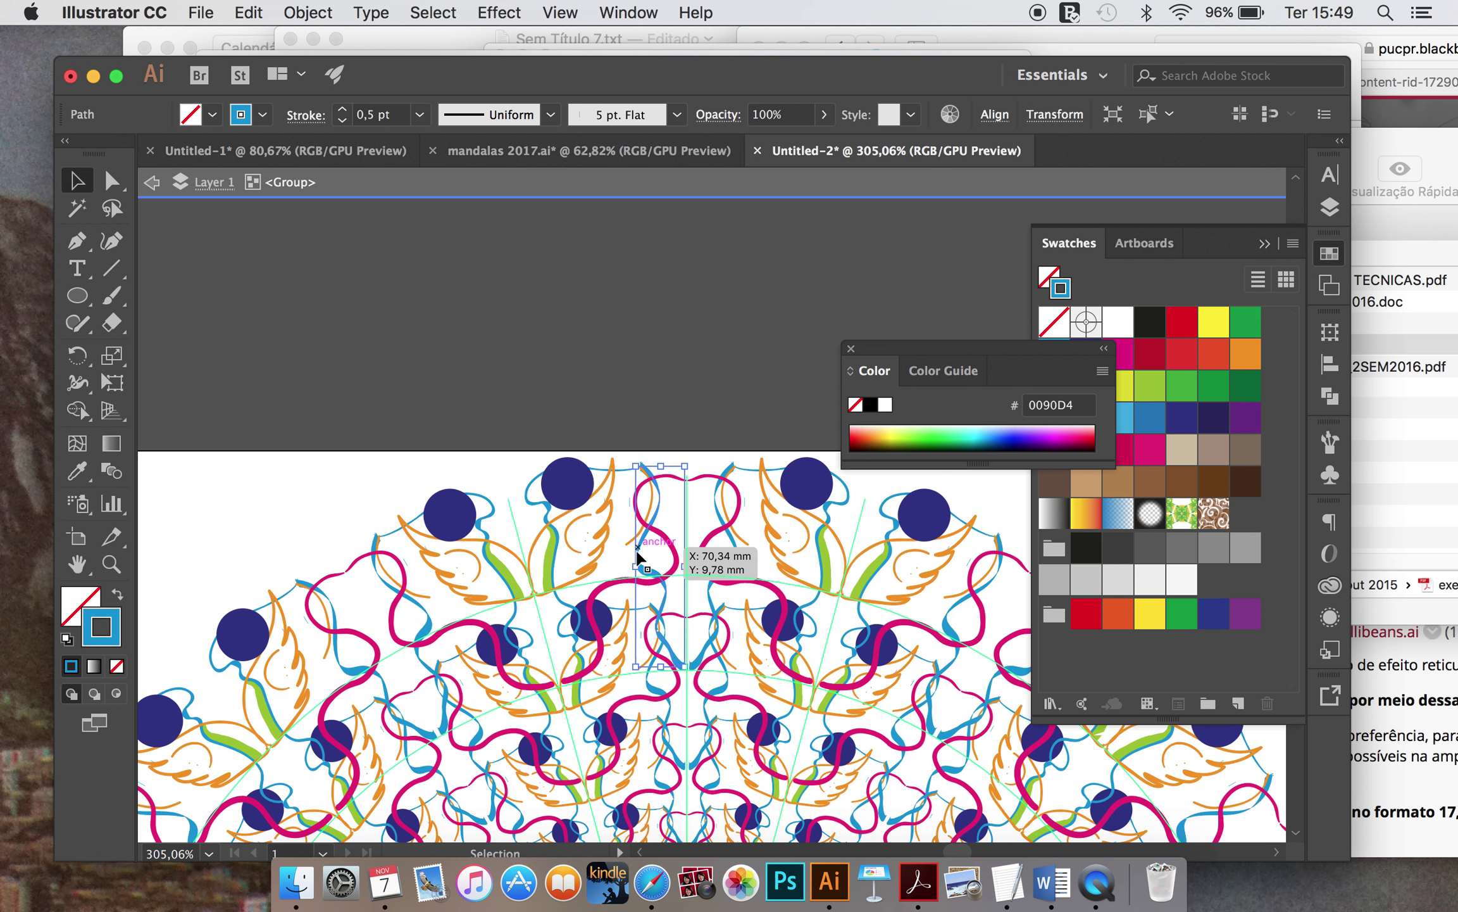
pyautogui.press('Delete')
pyautogui.click(638, 581)
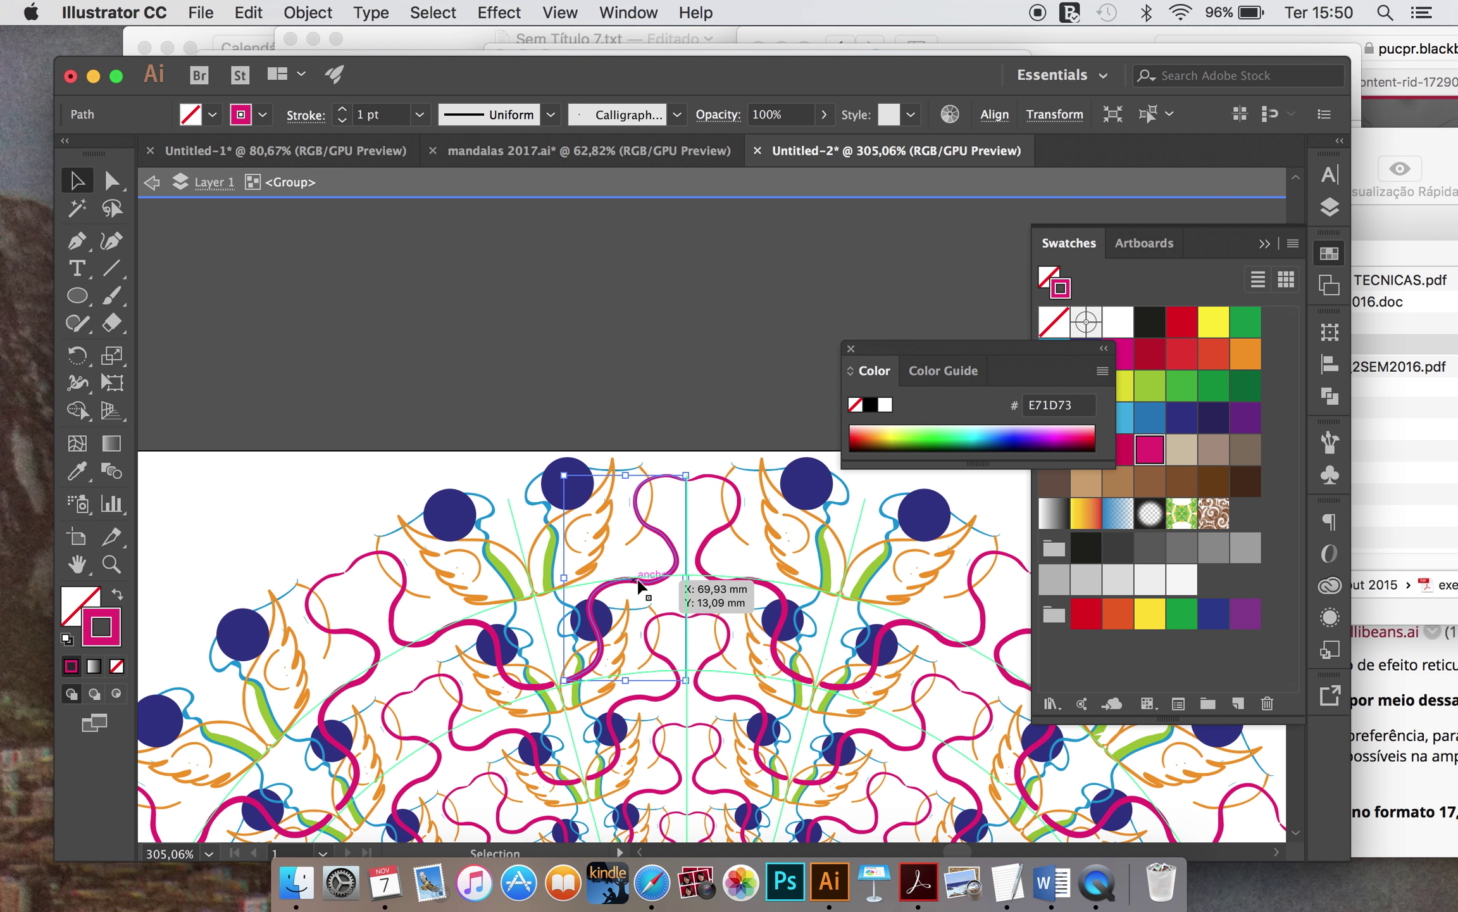
pyautogui.press('Delete')
pyautogui.click(620, 661)
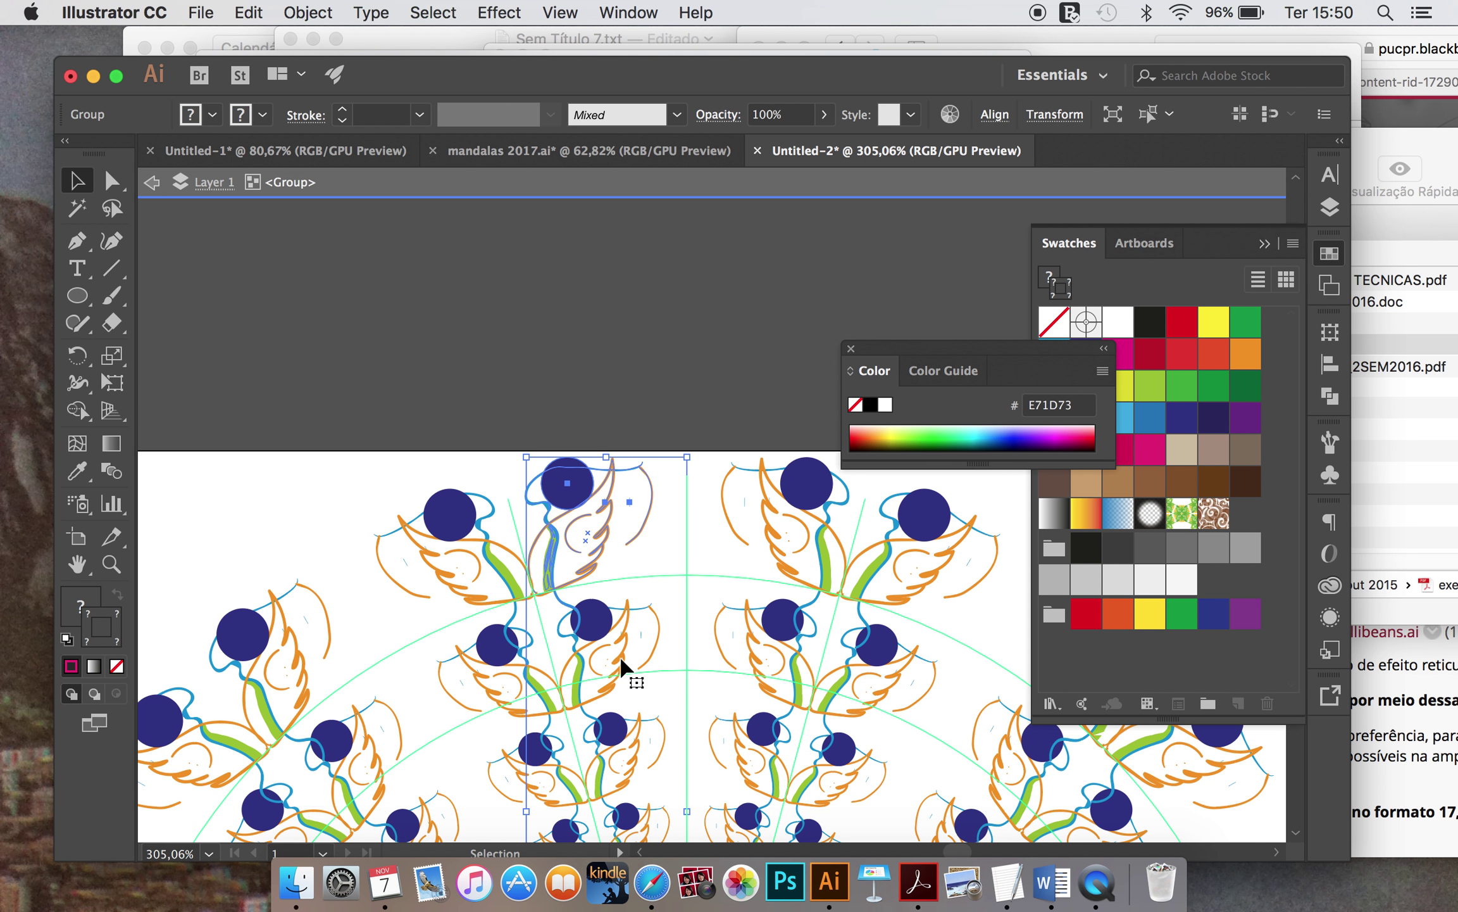
# Step: Test a magenta stroke on cleared artwork, then undo to restore the mandala
pyautogui.press('super+a')
pyautogui.press('Delete')
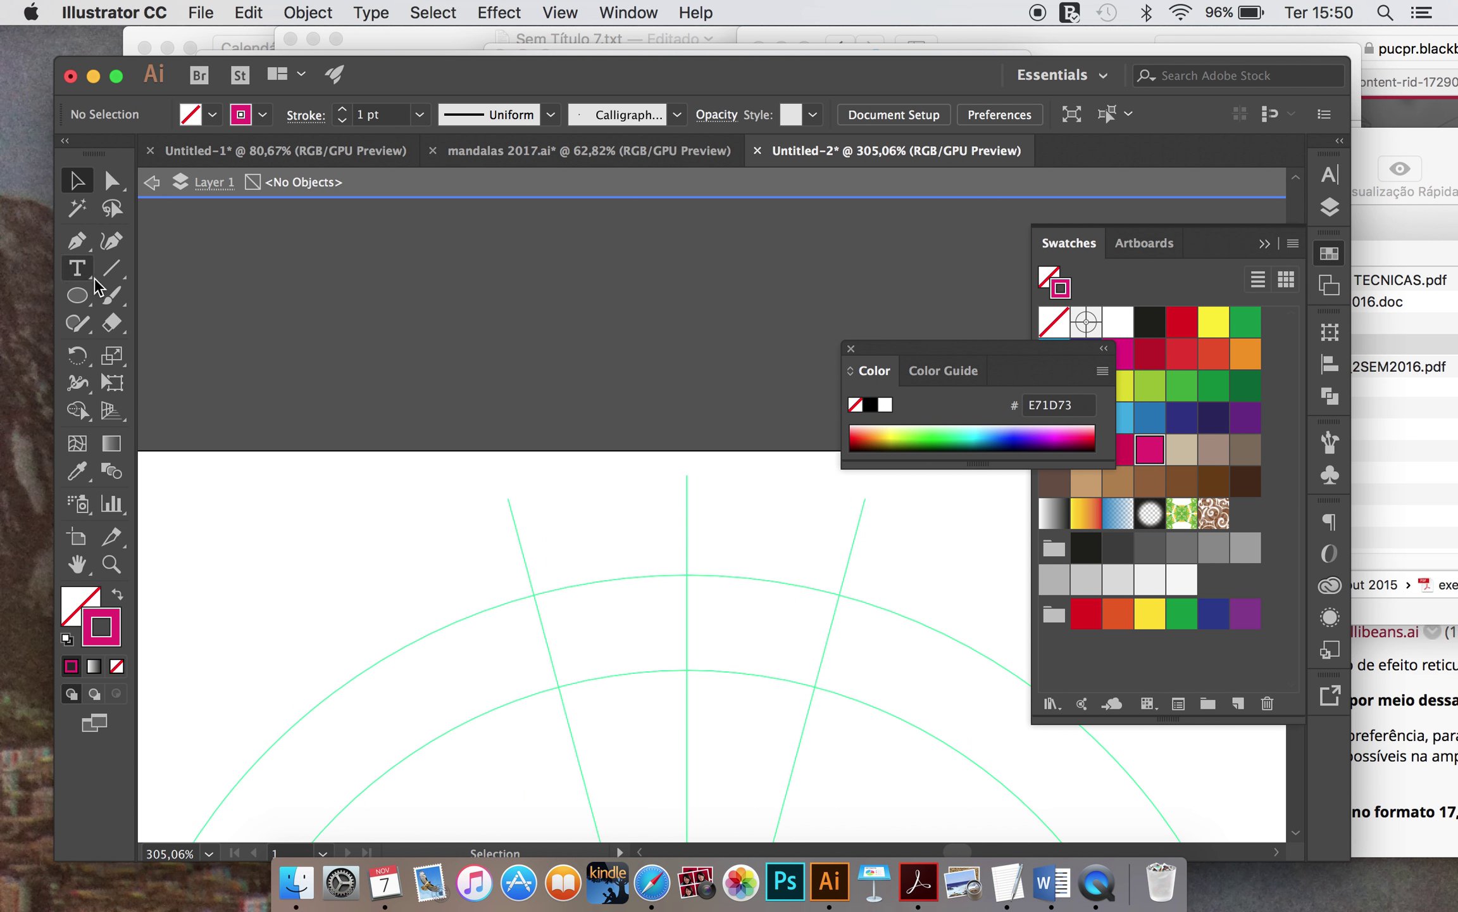
pyautogui.click(111, 295)
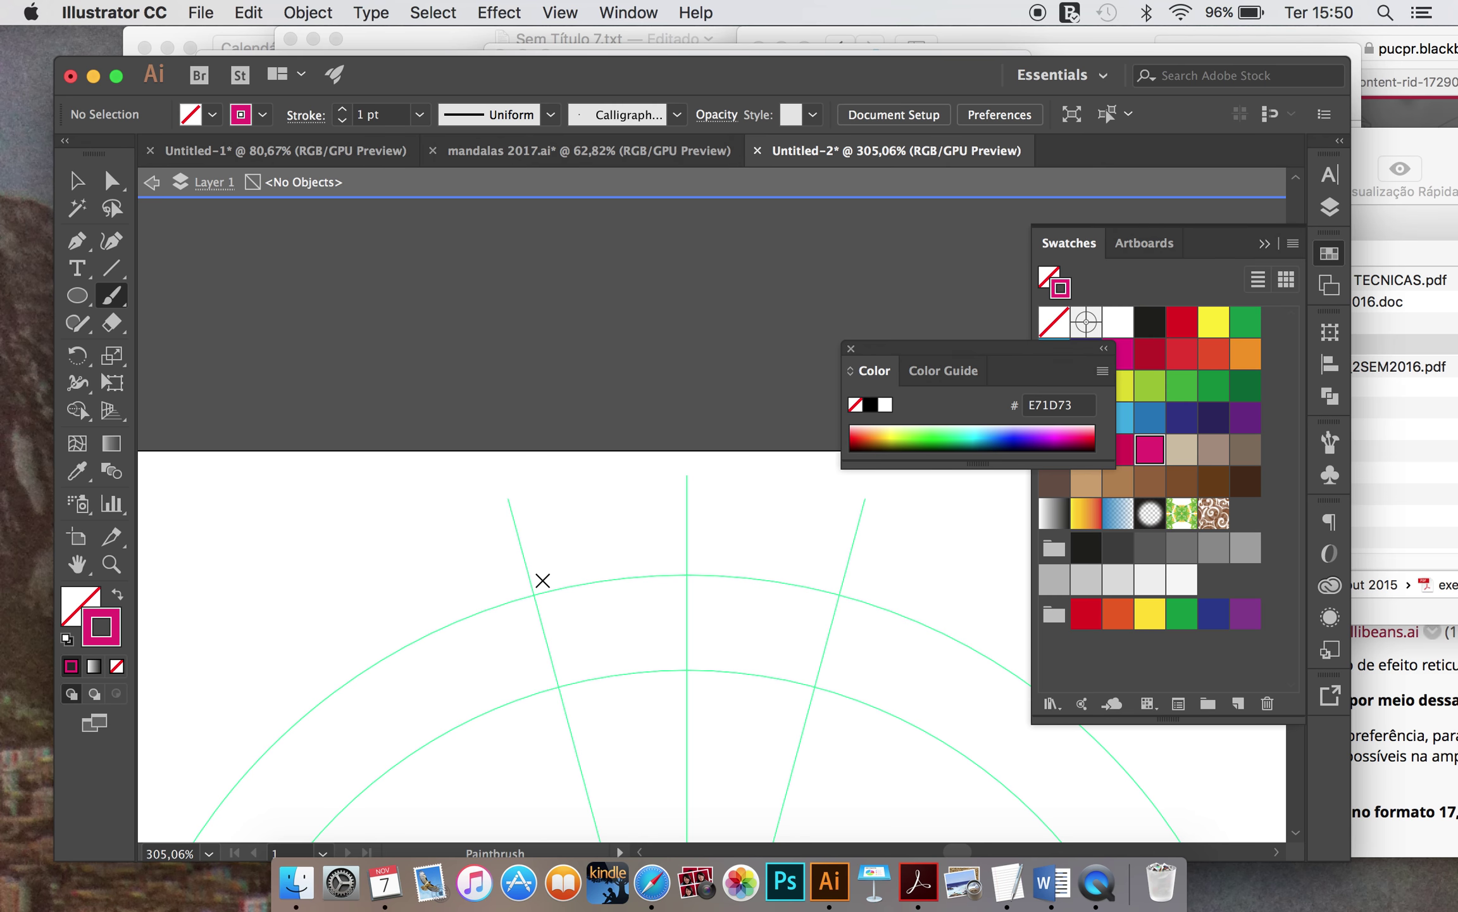
pyautogui.moveTo(536, 594)
pyautogui.mouseDown()
pyautogui.moveTo(611, 608)
pyautogui.moveTo(687, 677)
pyautogui.mouseUp()
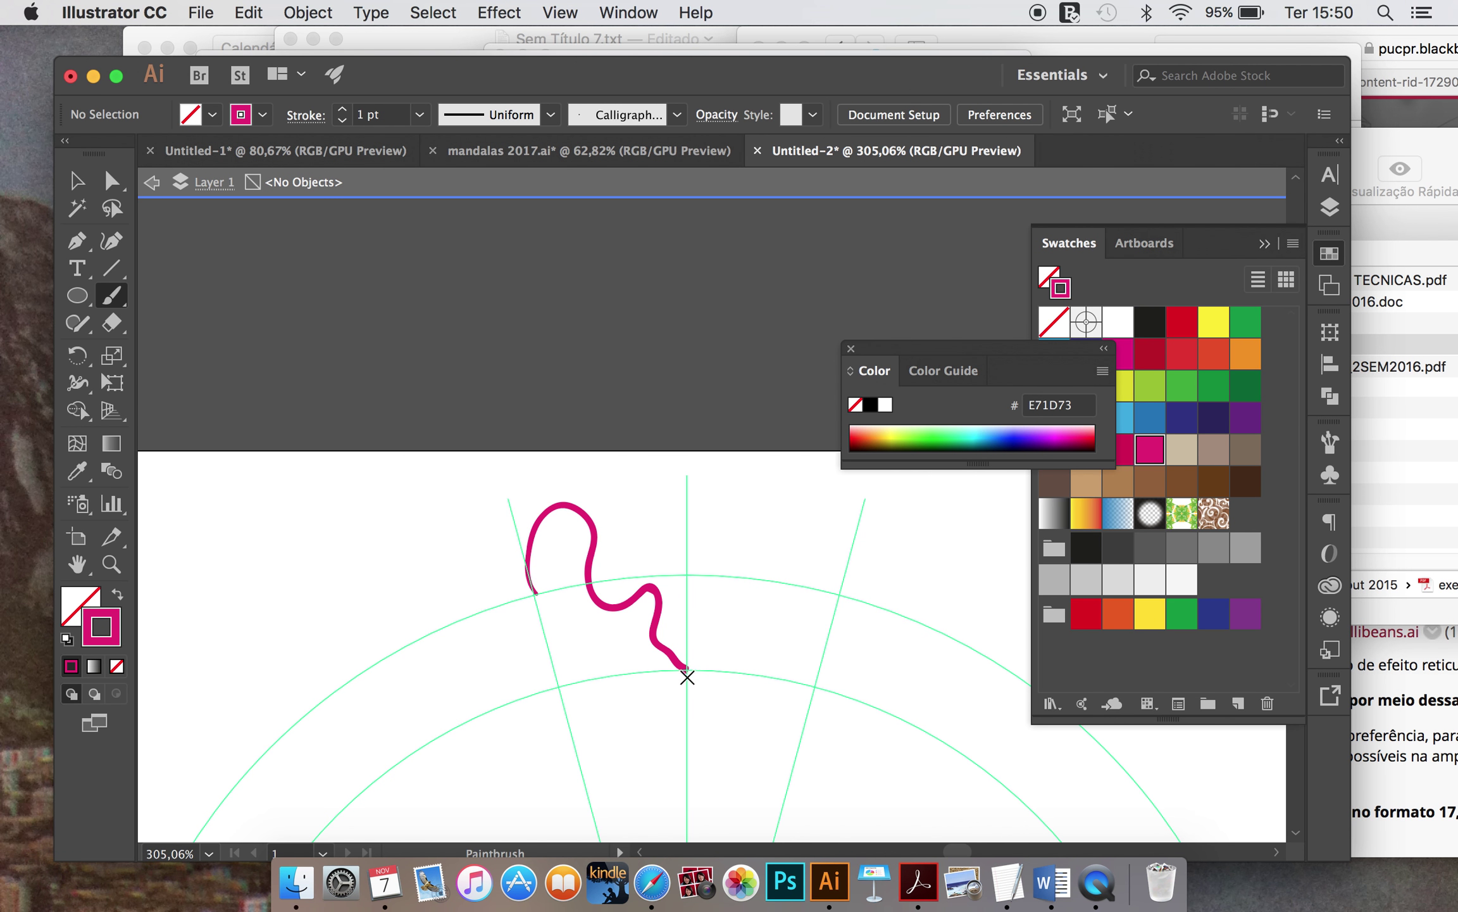
pyautogui.click(74, 182)
pyautogui.hotkey('ctrl', 'z')
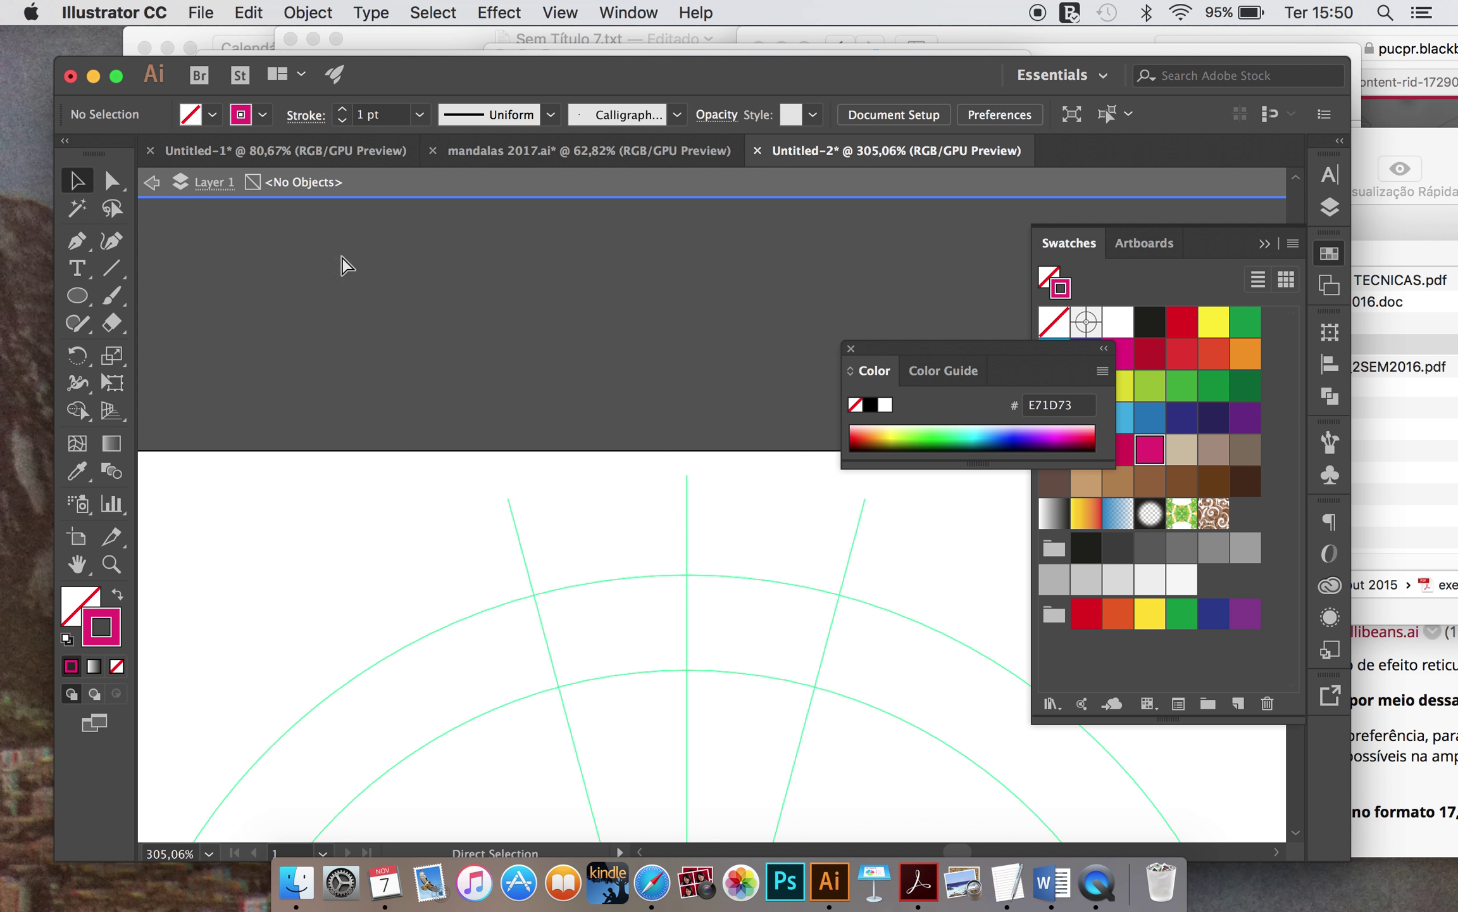
pyautogui.hotkey('ctrl', 'z')
# Step: Delete the orange wing paths, blue strokes and circles, keeping the green accents
pyautogui.click(615, 443)
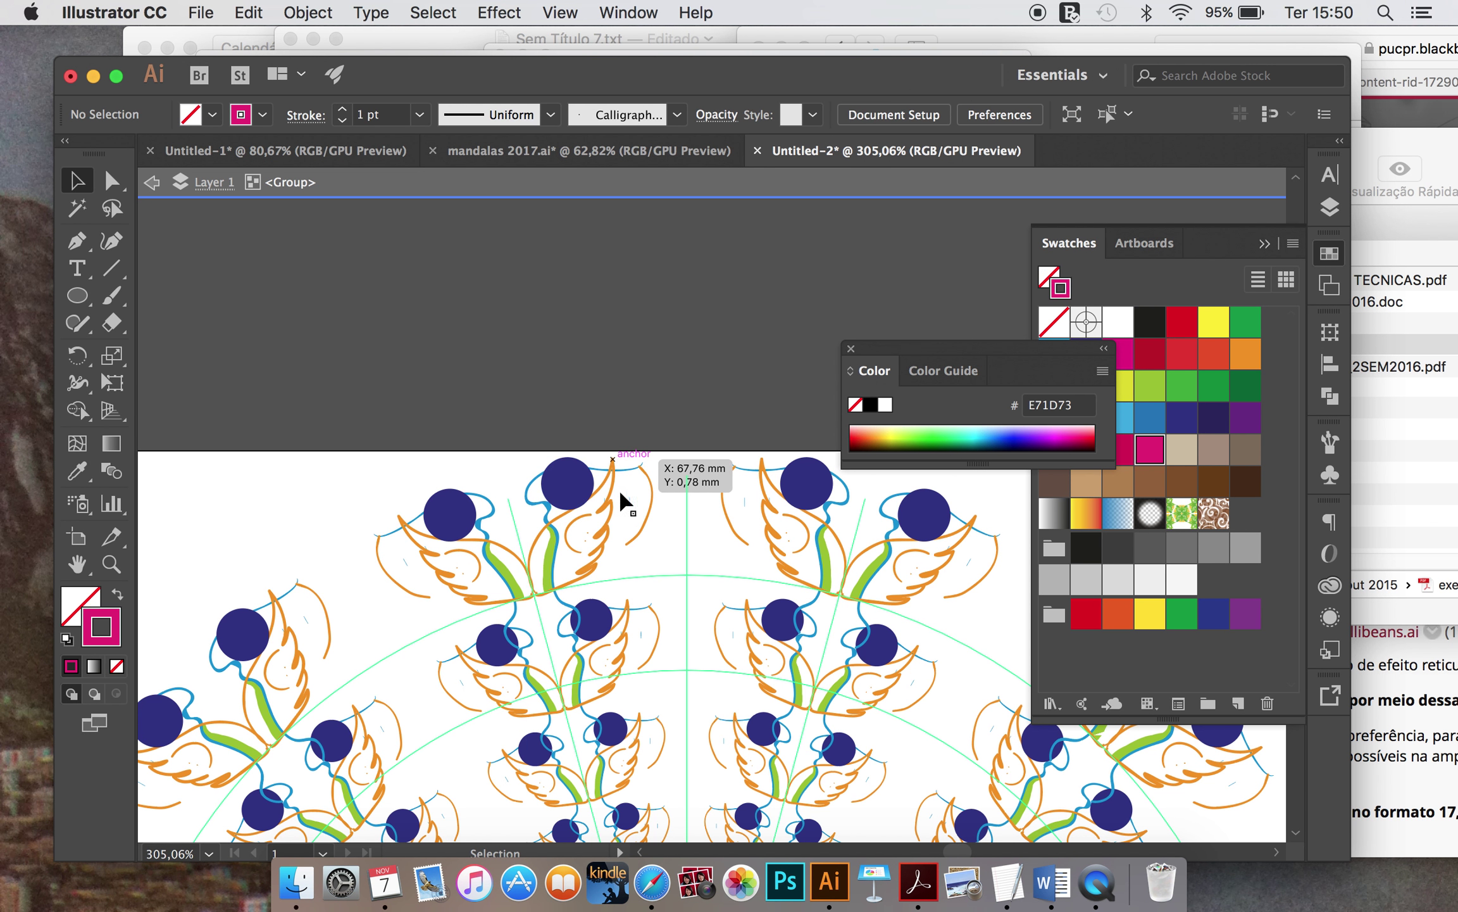
pyautogui.click(646, 531)
pyautogui.press('Delete')
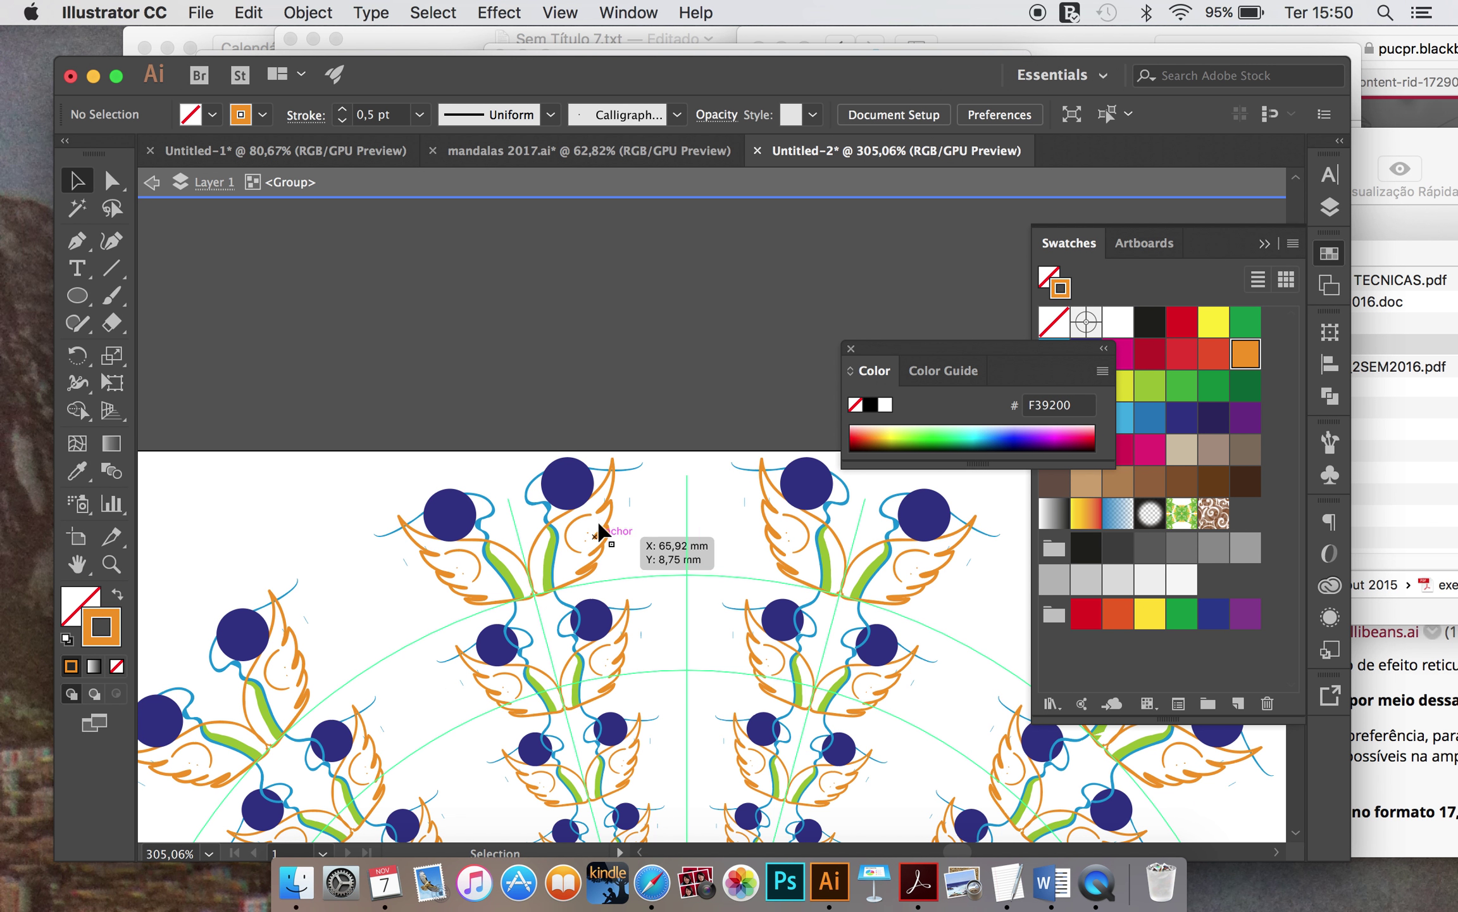
pyautogui.moveTo(652, 422); pyautogui.dragTo(564, 618)
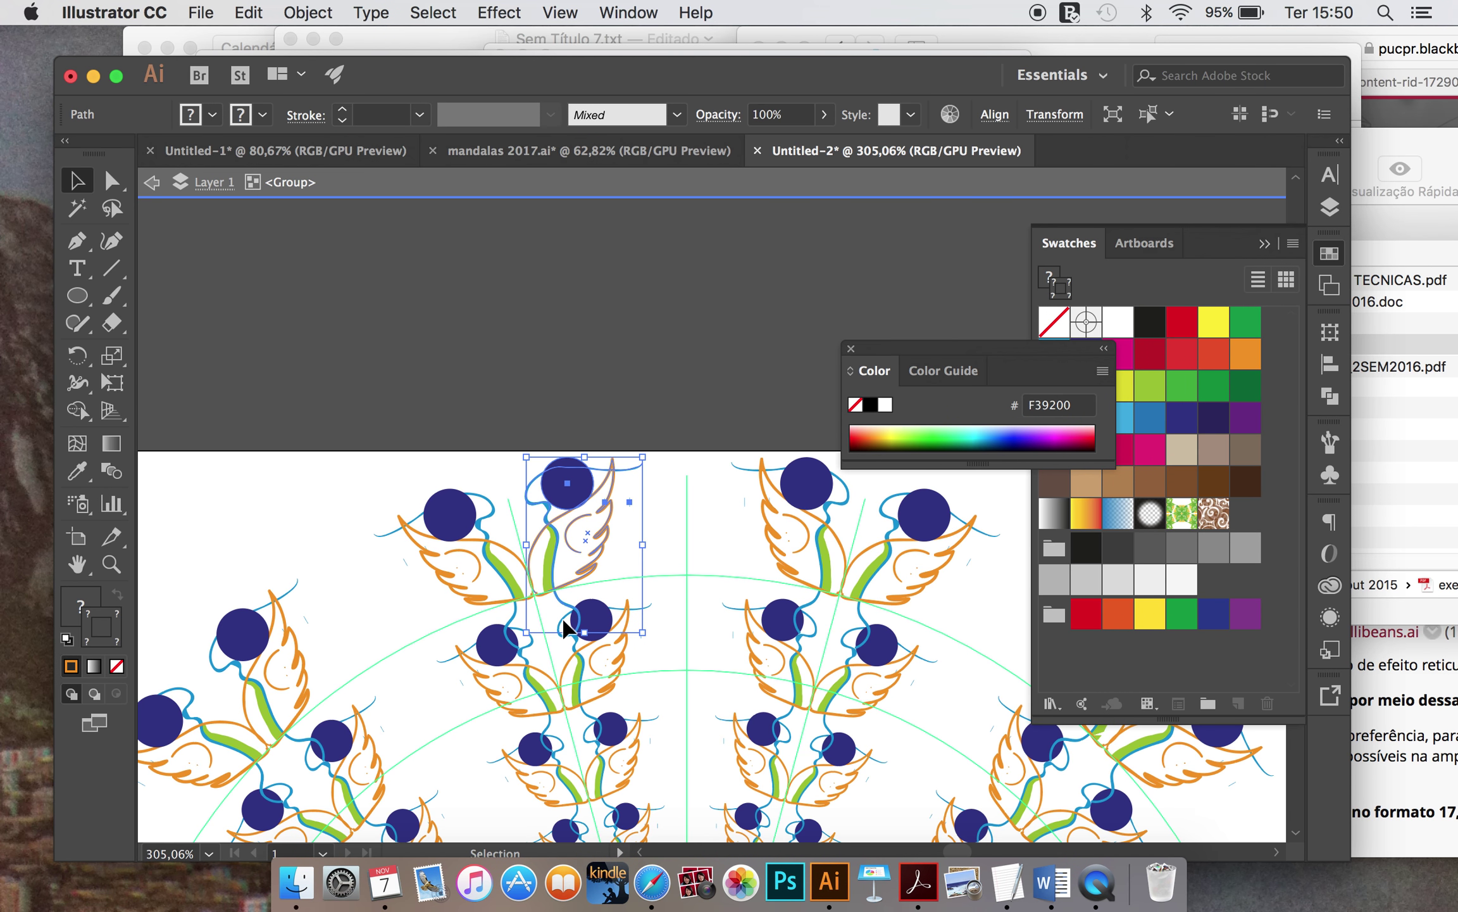
pyautogui.press('Delete')
# Step: Paint a magenta wavy petal outline around the green accents
pyautogui.click(111, 295)
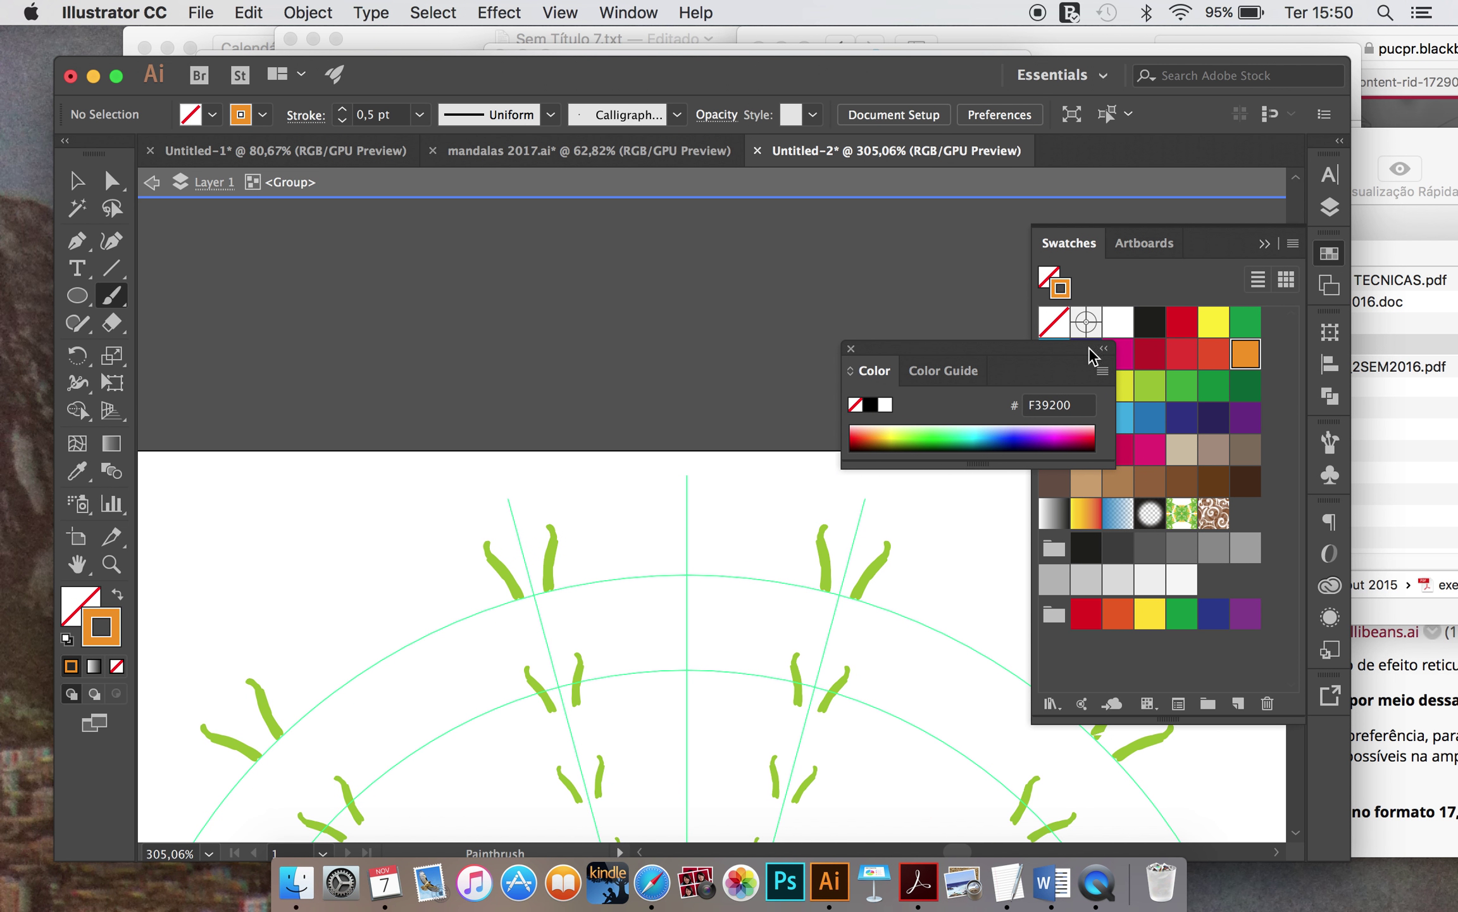
pyautogui.click(1117, 353)
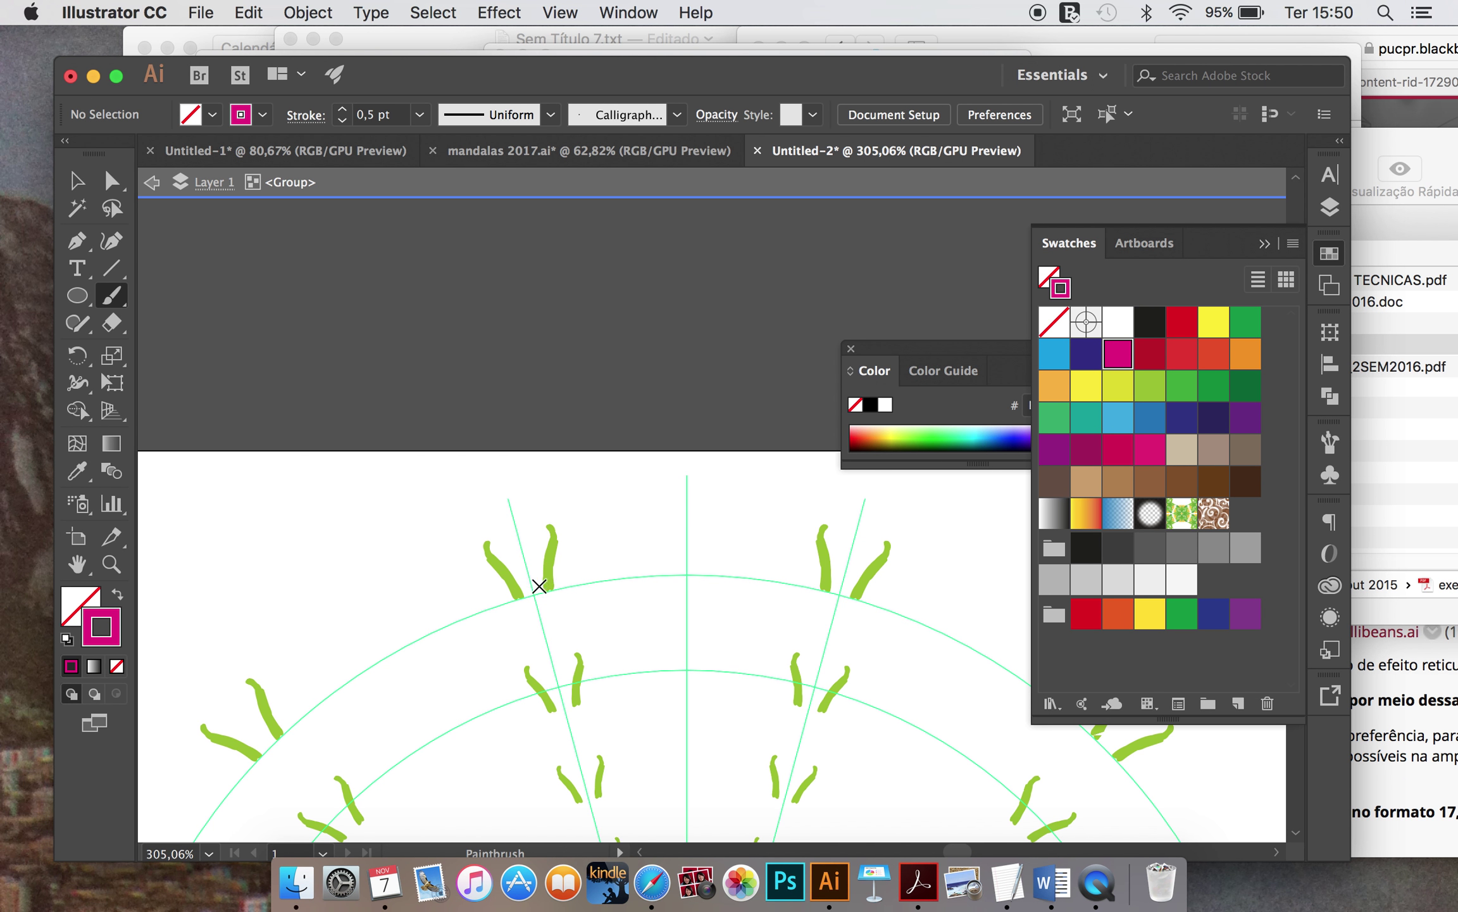
pyautogui.moveTo(543, 592)
pyautogui.mouseDown()
pyautogui.moveTo(609, 557)
pyautogui.moveTo(688, 668)
pyautogui.mouseUp()
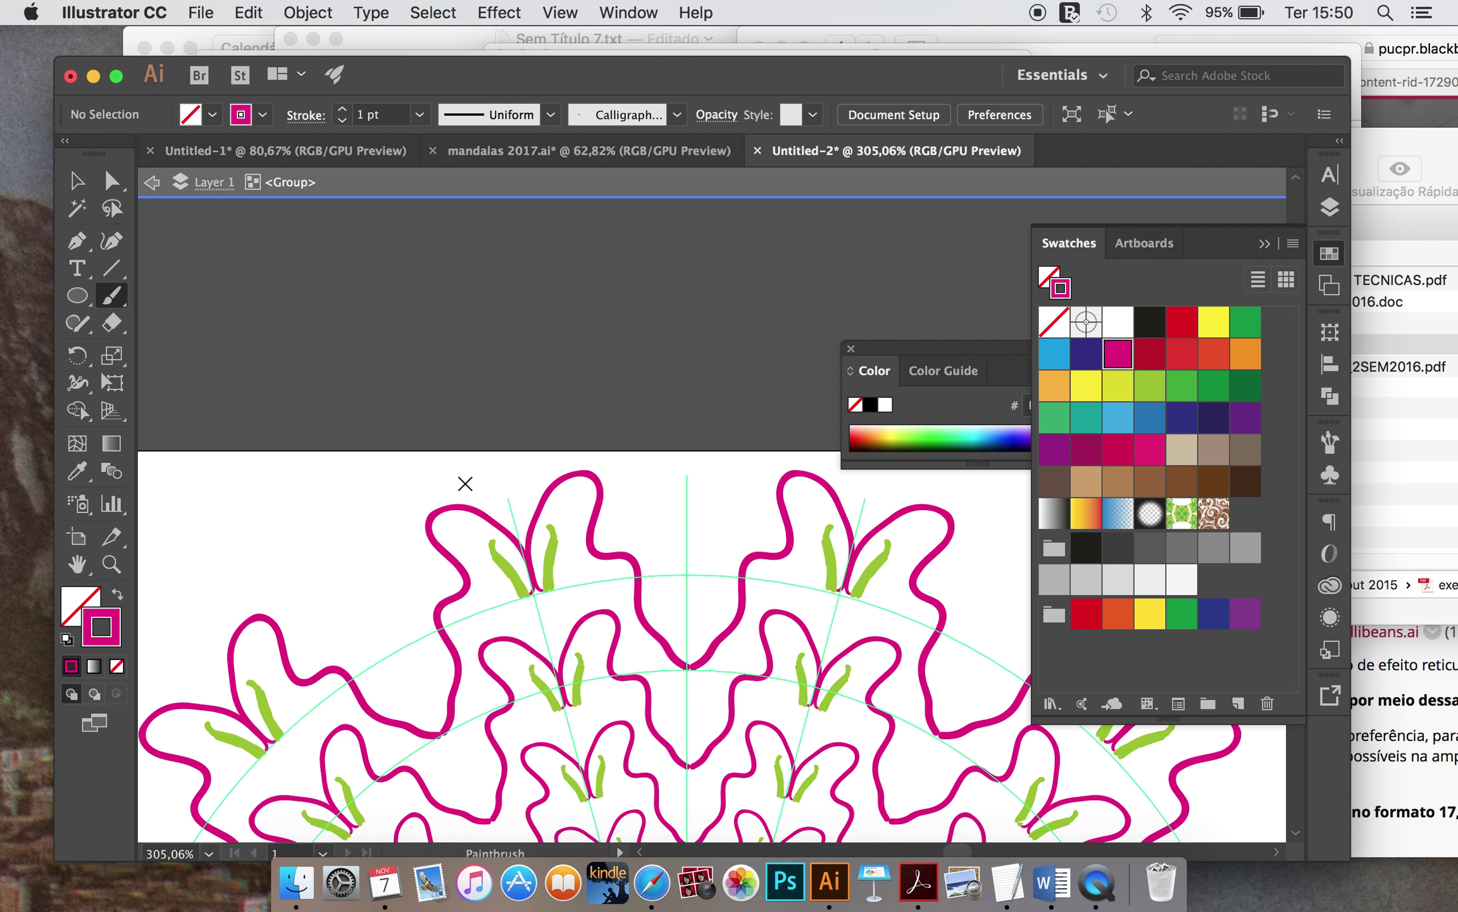
pyautogui.click(77, 244)
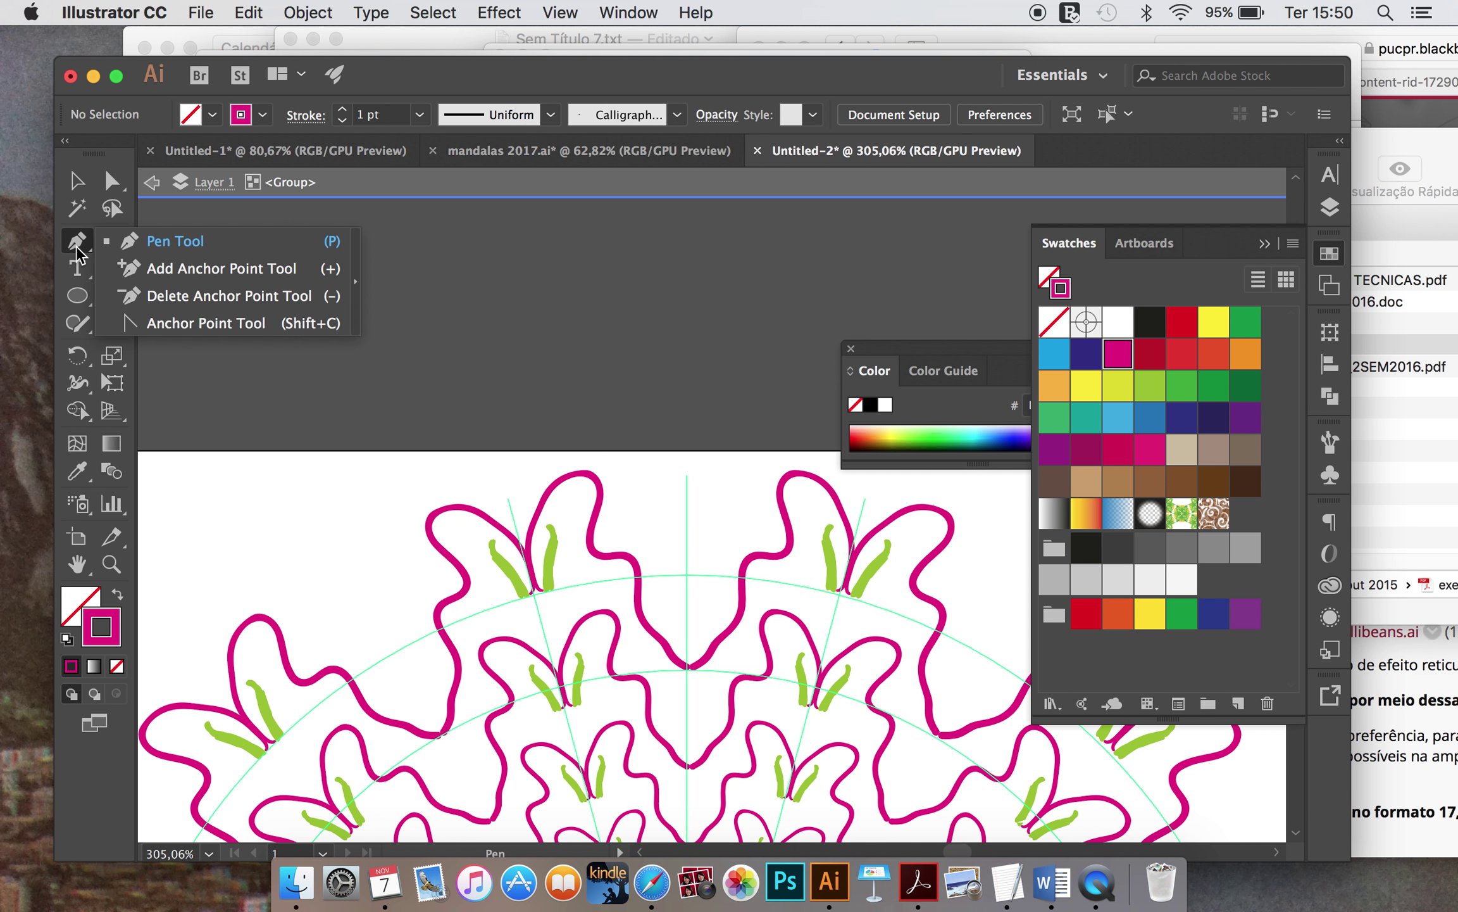
# Step: Draw a larger petal outline with the Pencil tool and set orange as the fill
pyautogui.click(77, 323)
pyautogui.click(152, 351)
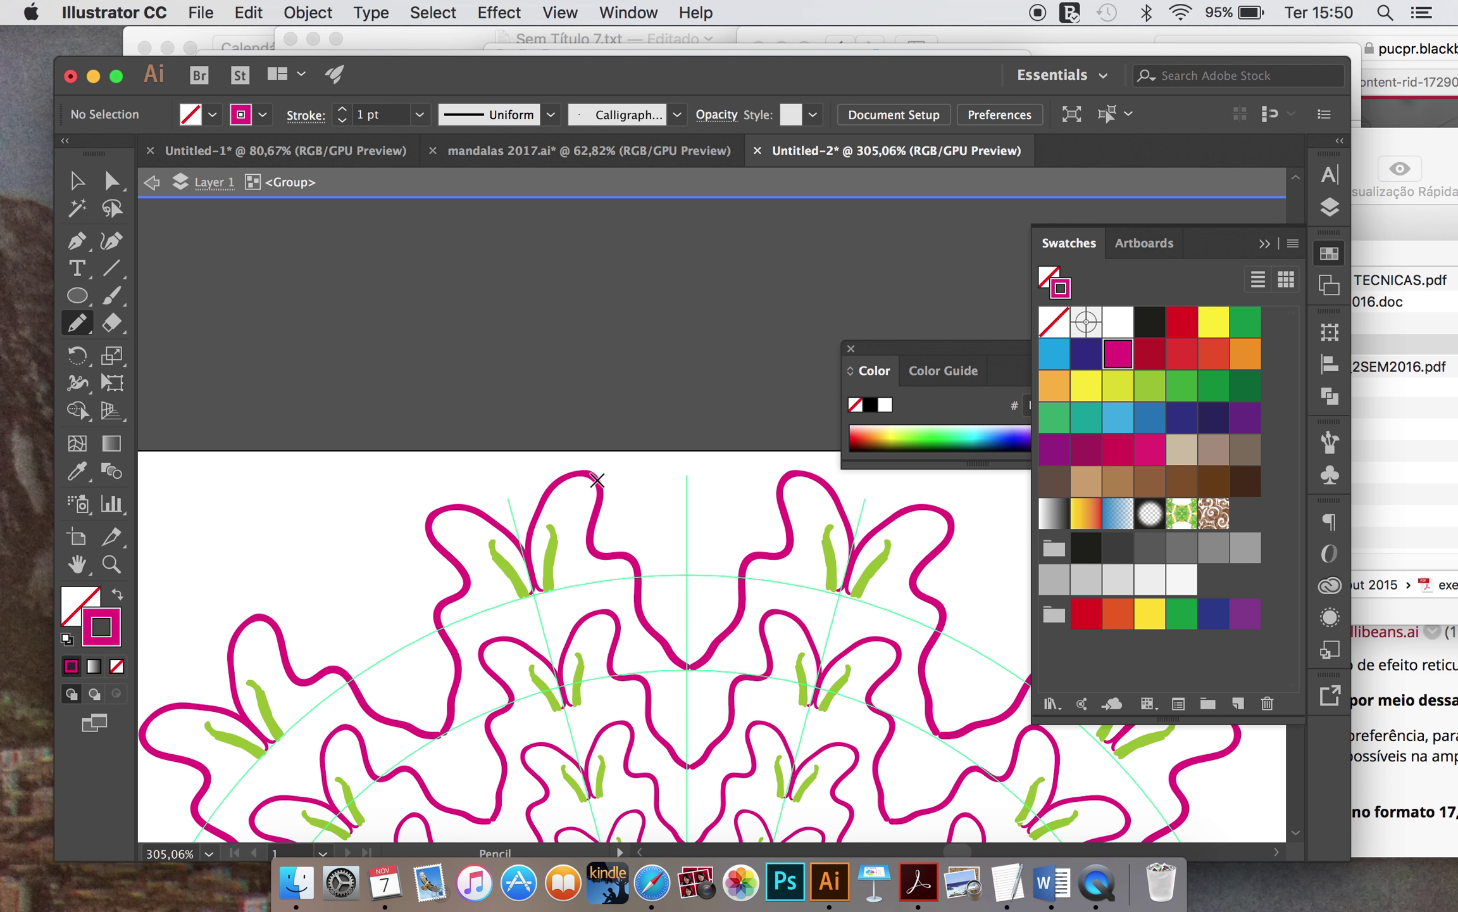
pyautogui.moveTo(590, 469); pyautogui.dragTo(670, 627)
pyautogui.moveTo(644, 612); pyautogui.dragTo(638, 571)
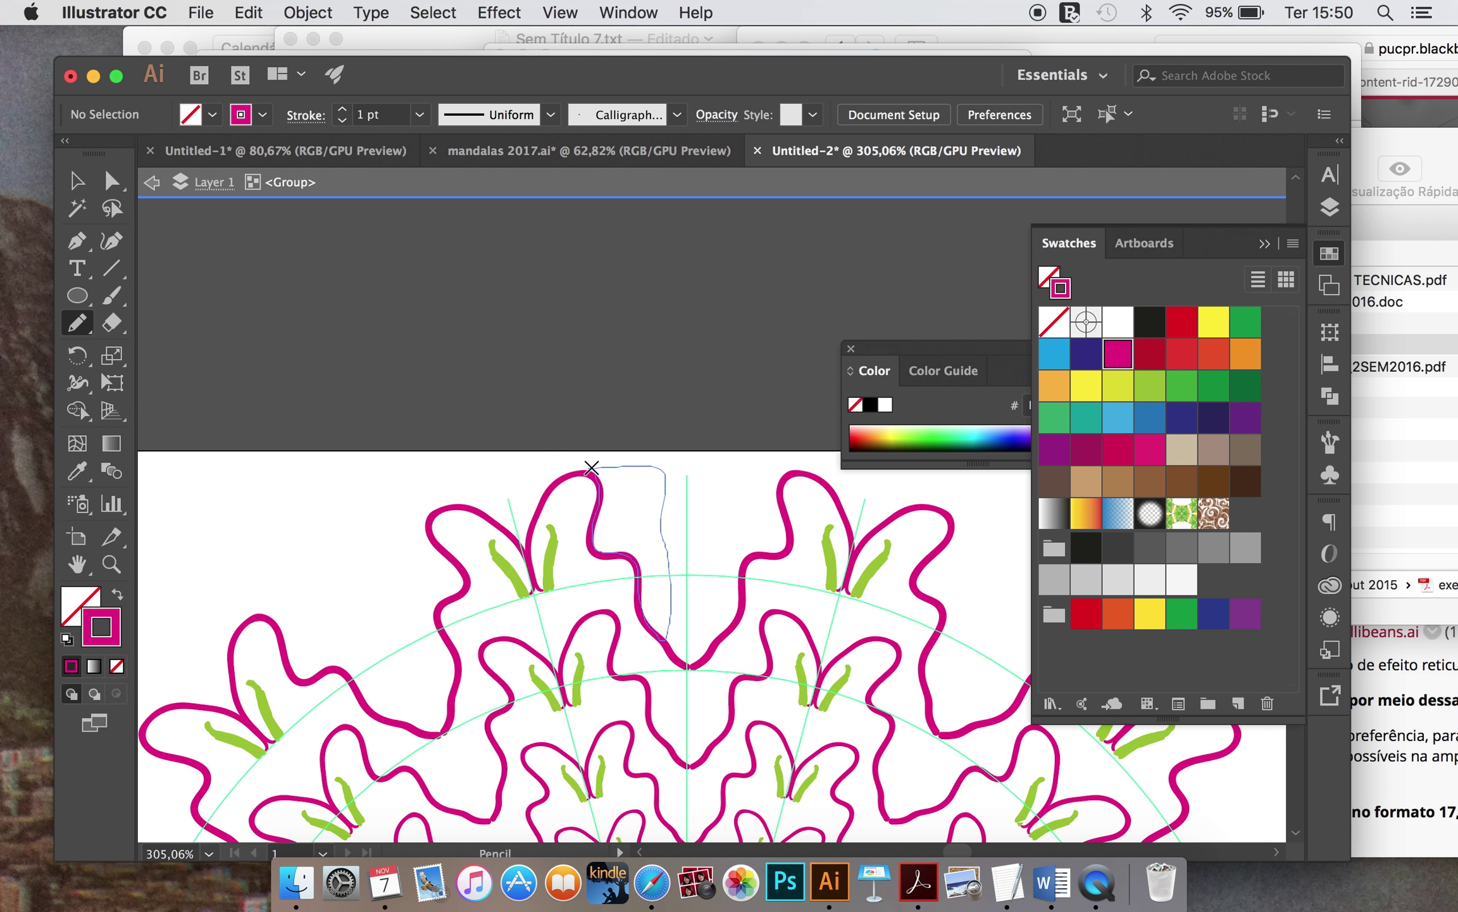
pyautogui.moveTo(595, 548); pyautogui.dragTo(592, 467)
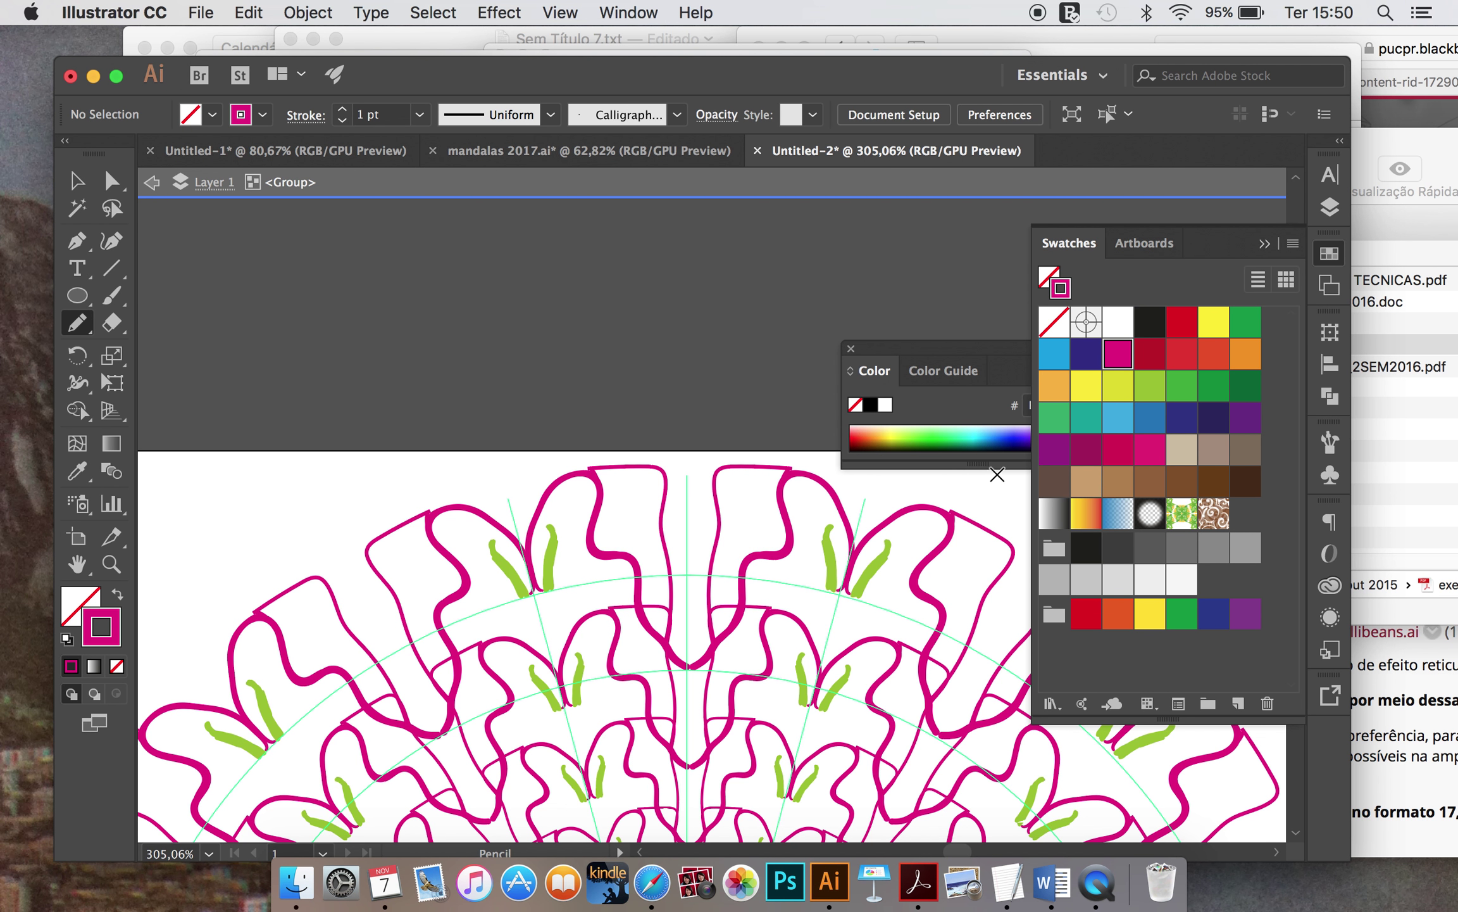
pyautogui.click(1046, 278)
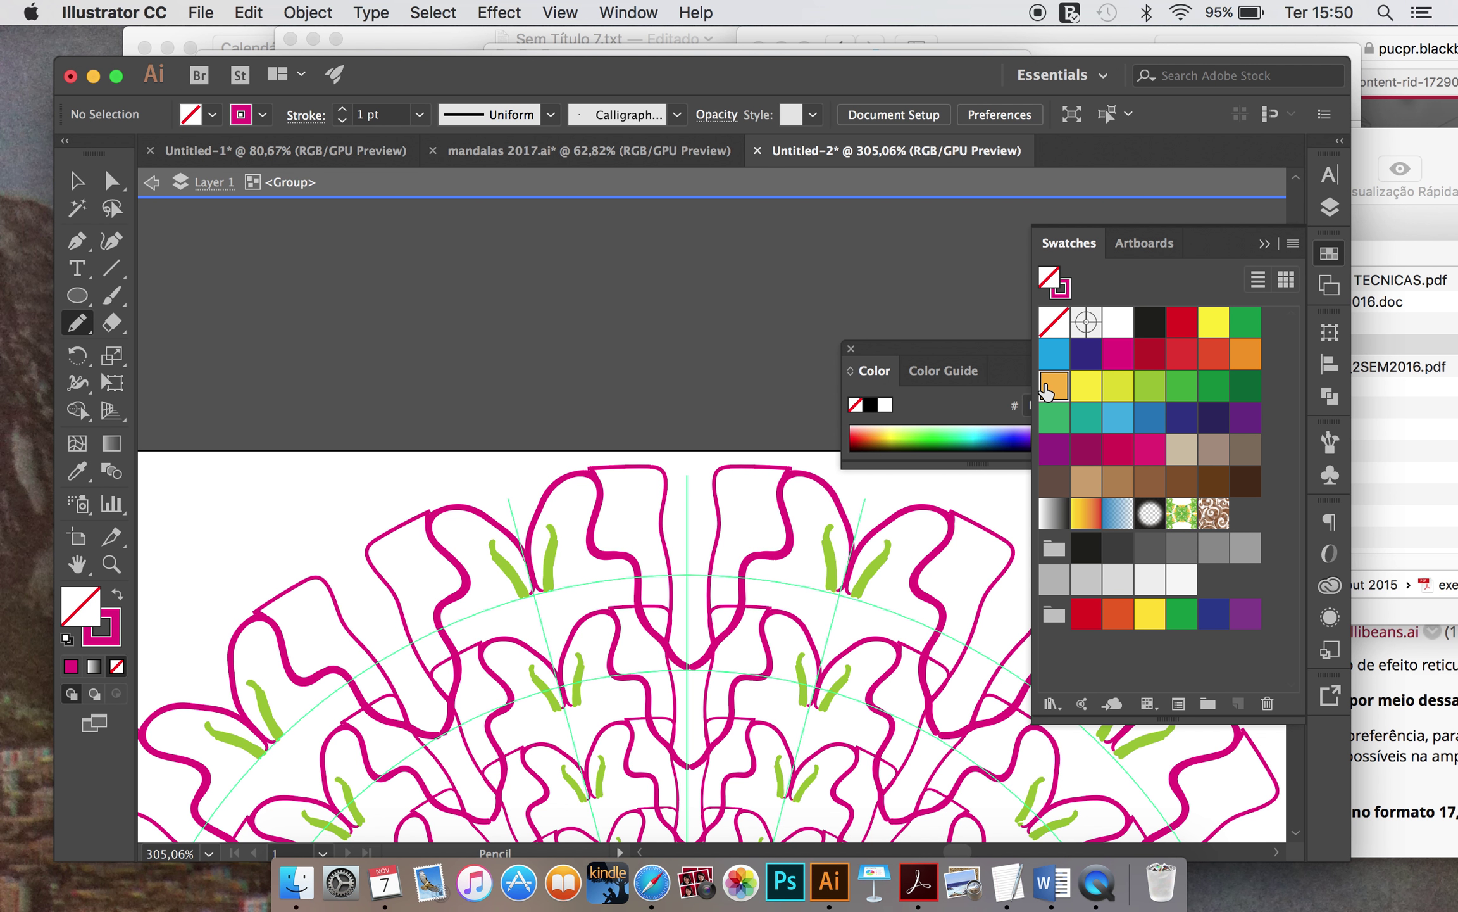
pyautogui.click(1051, 386)
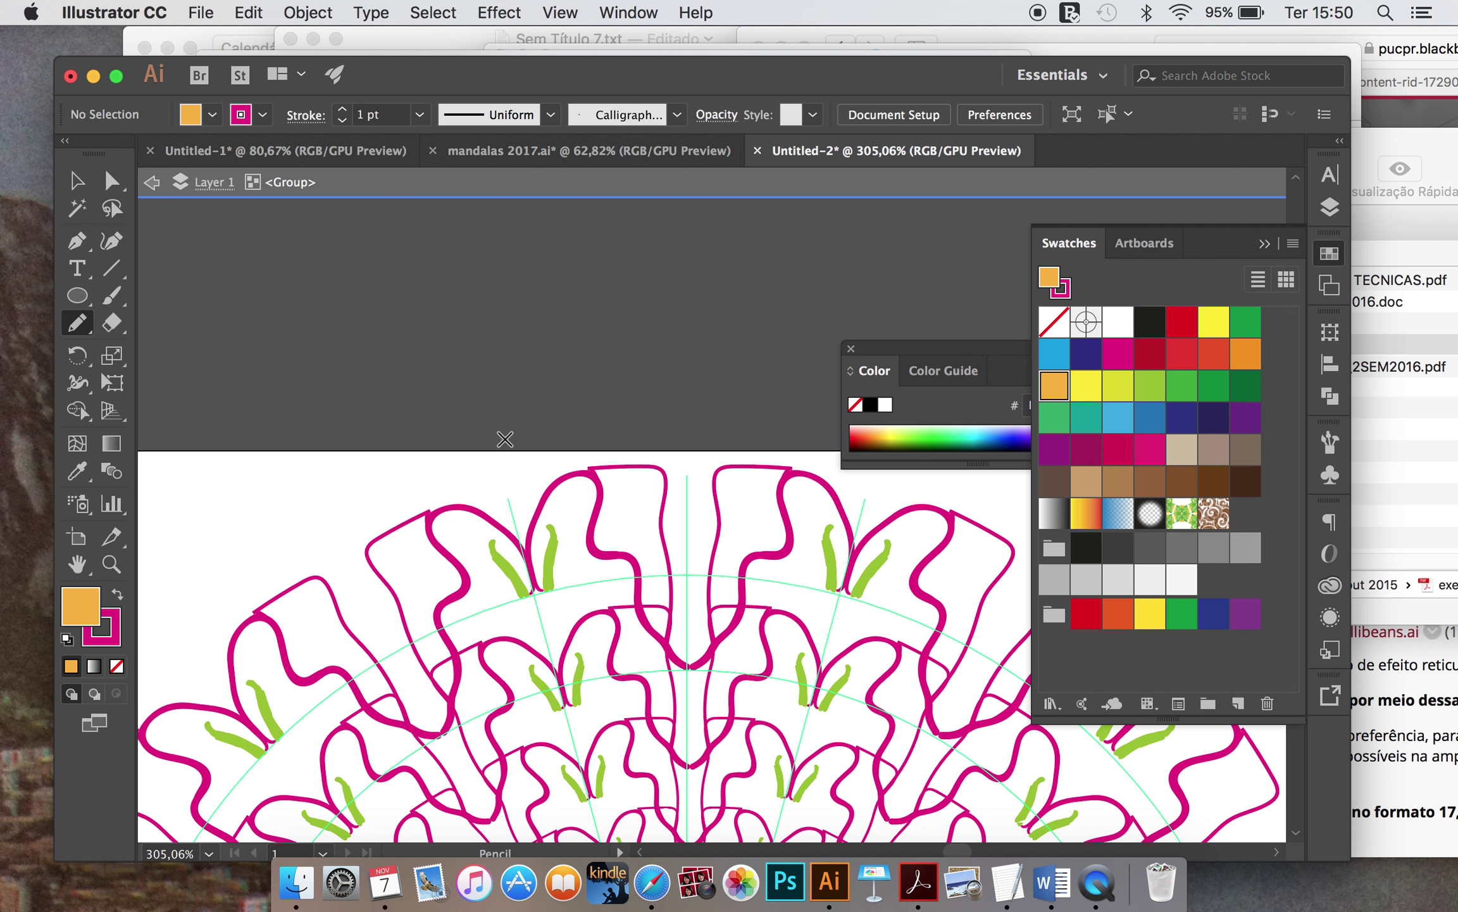
# Step: Fill the petal shapes with orange and set their stroke to None
pyautogui.press('v')
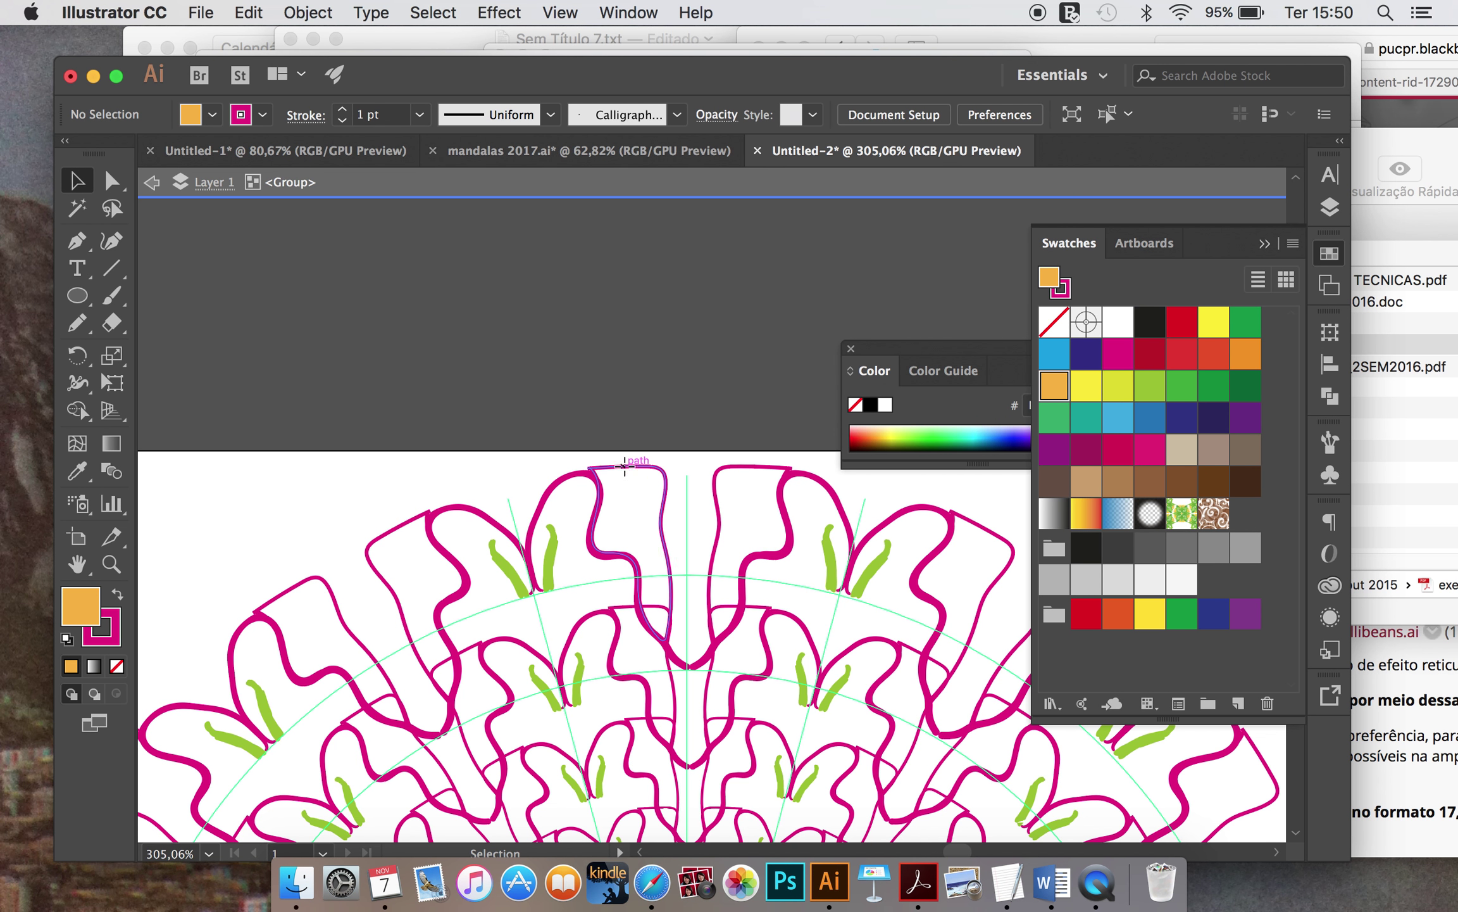
pyautogui.click(608, 478)
pyautogui.moveTo(203, 636); pyautogui.dragTo(97, 652)
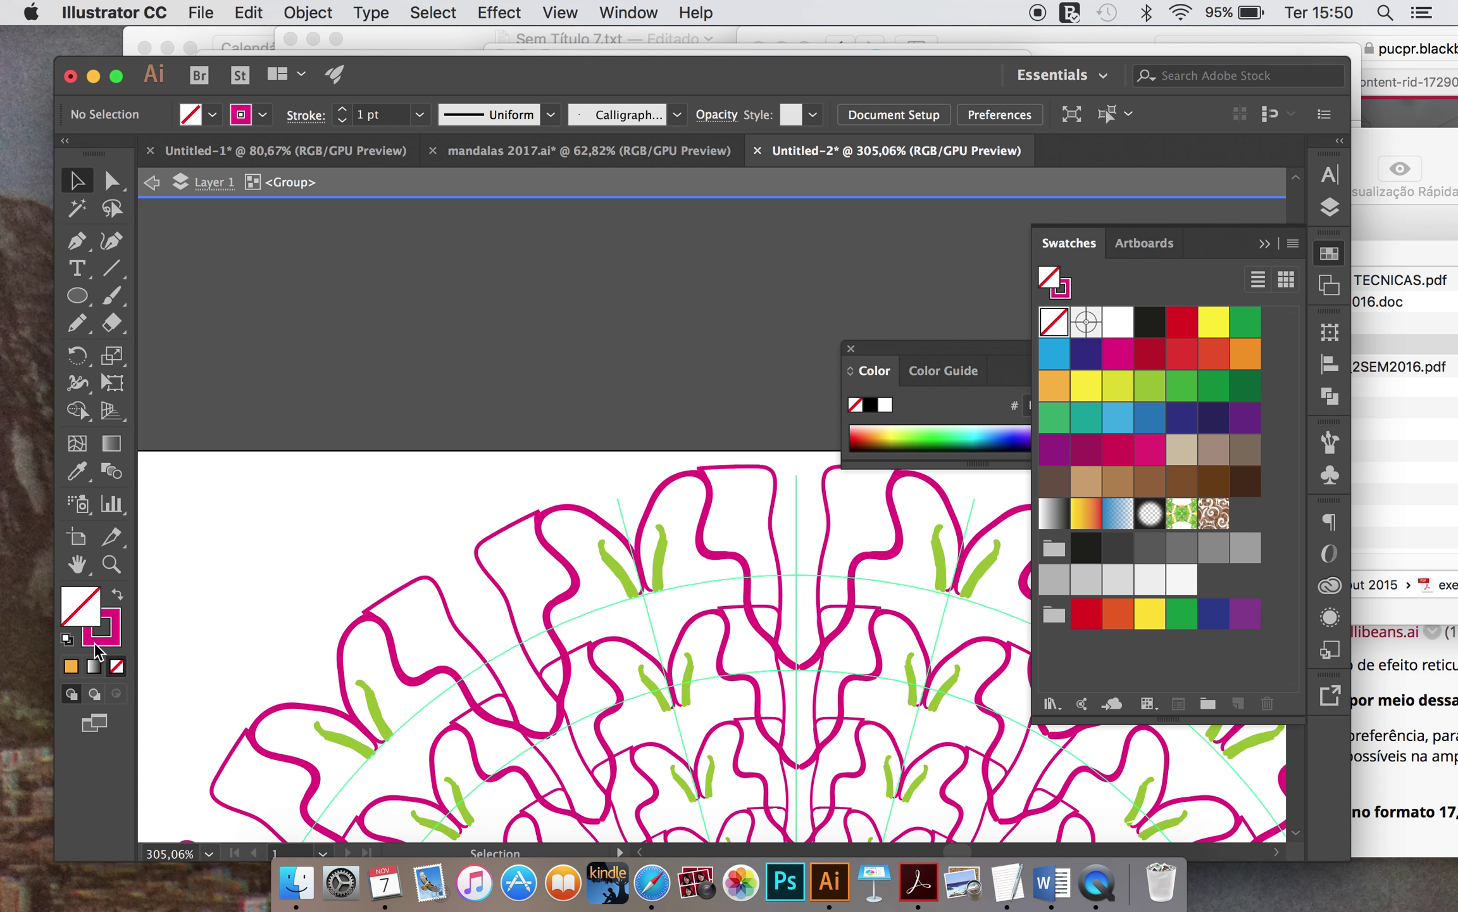
pyautogui.press('a')
pyautogui.press('v')
pyautogui.scroll(-3, 520, 470)
pyautogui.hscroll(5, 519, 470)
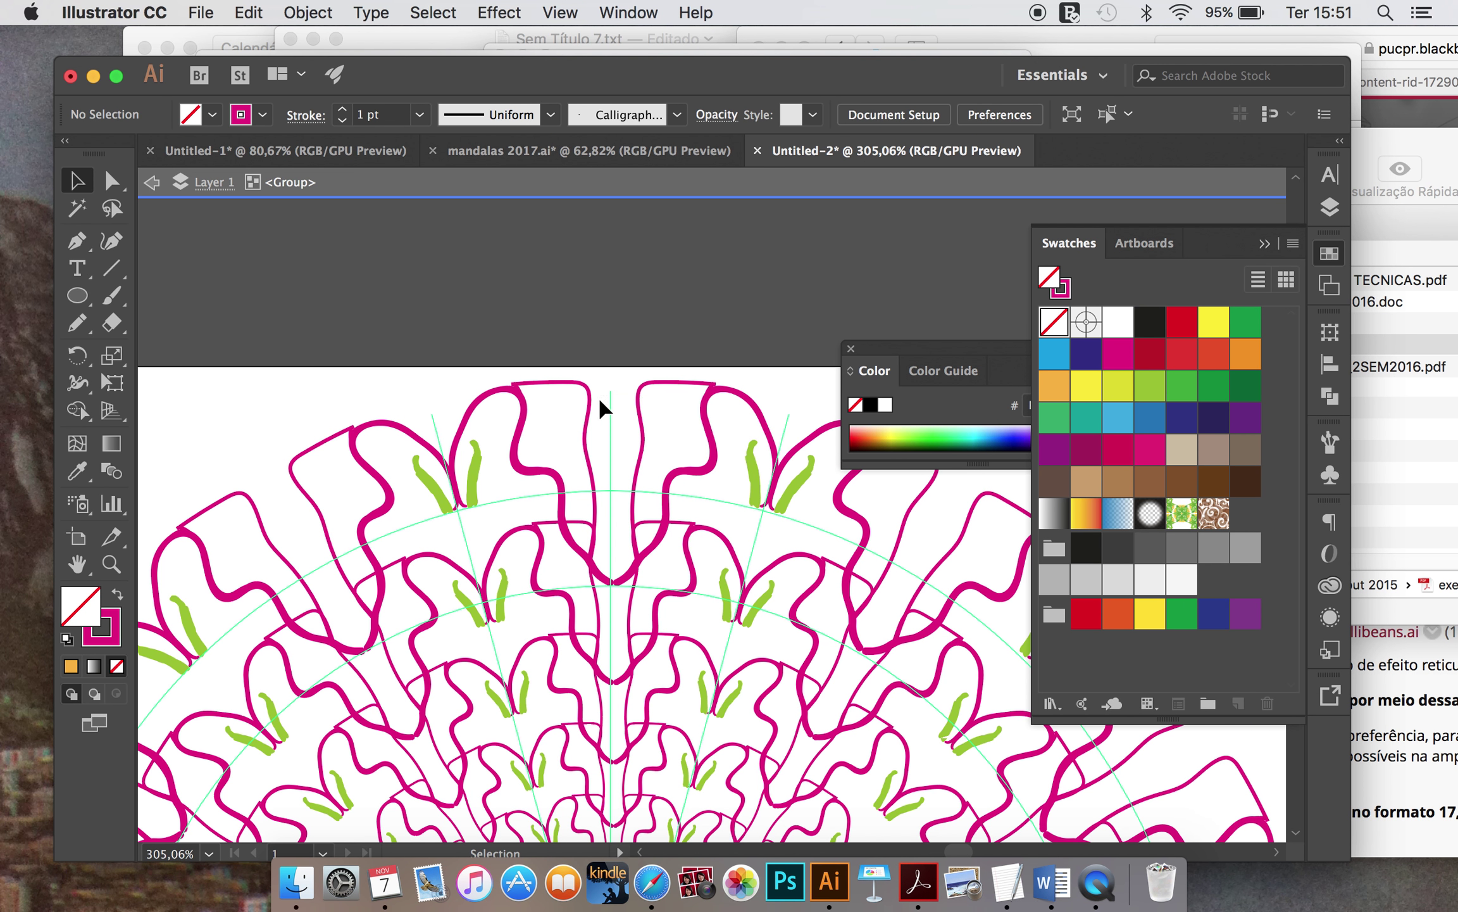
pyautogui.click(592, 399)
pyautogui.click(1054, 388)
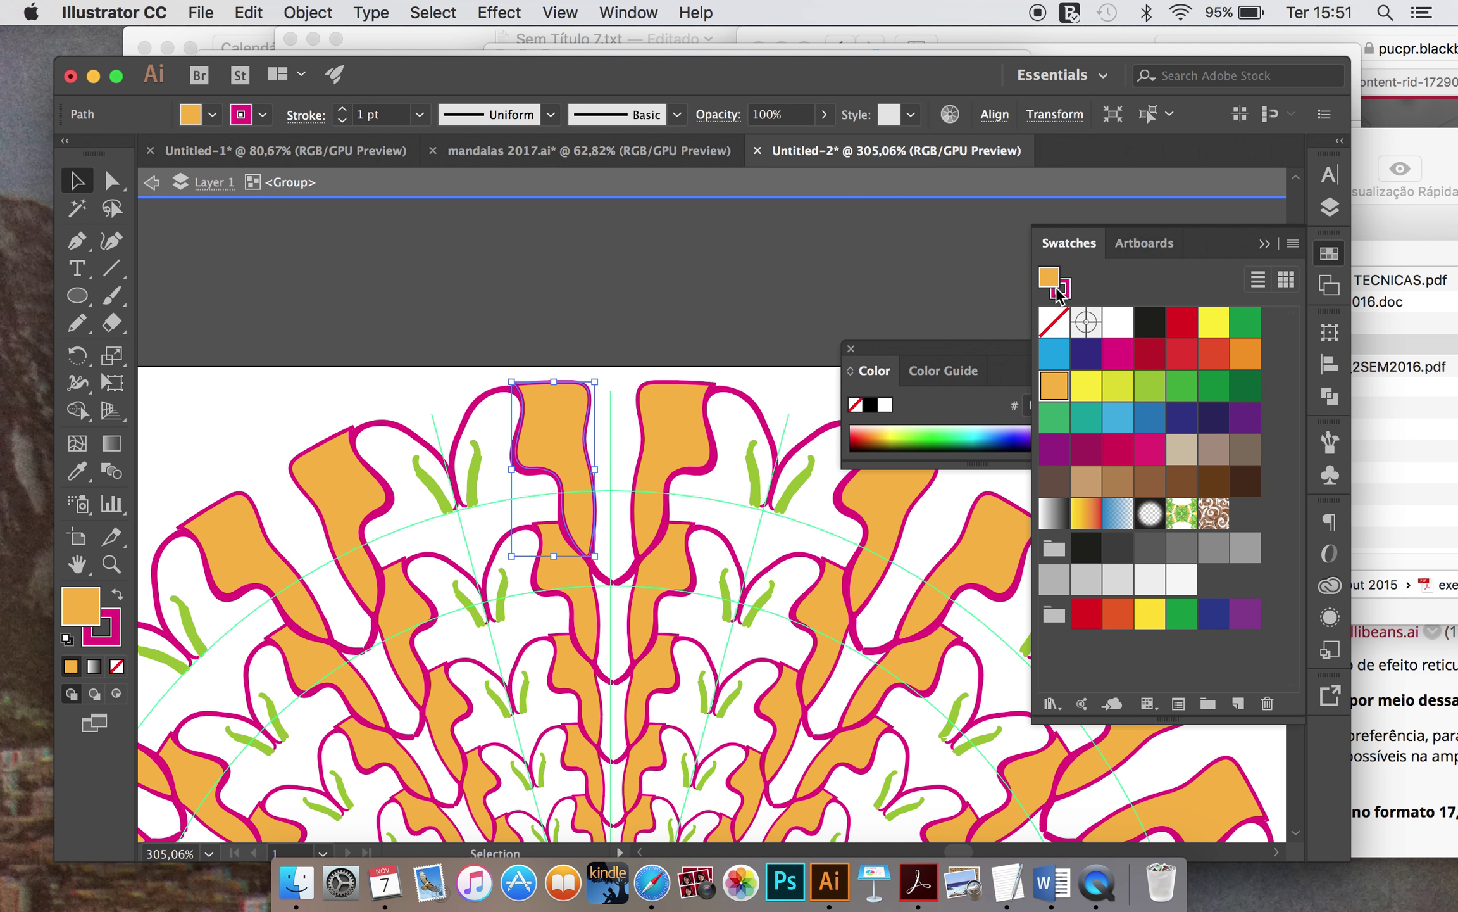
pyautogui.click(116, 629)
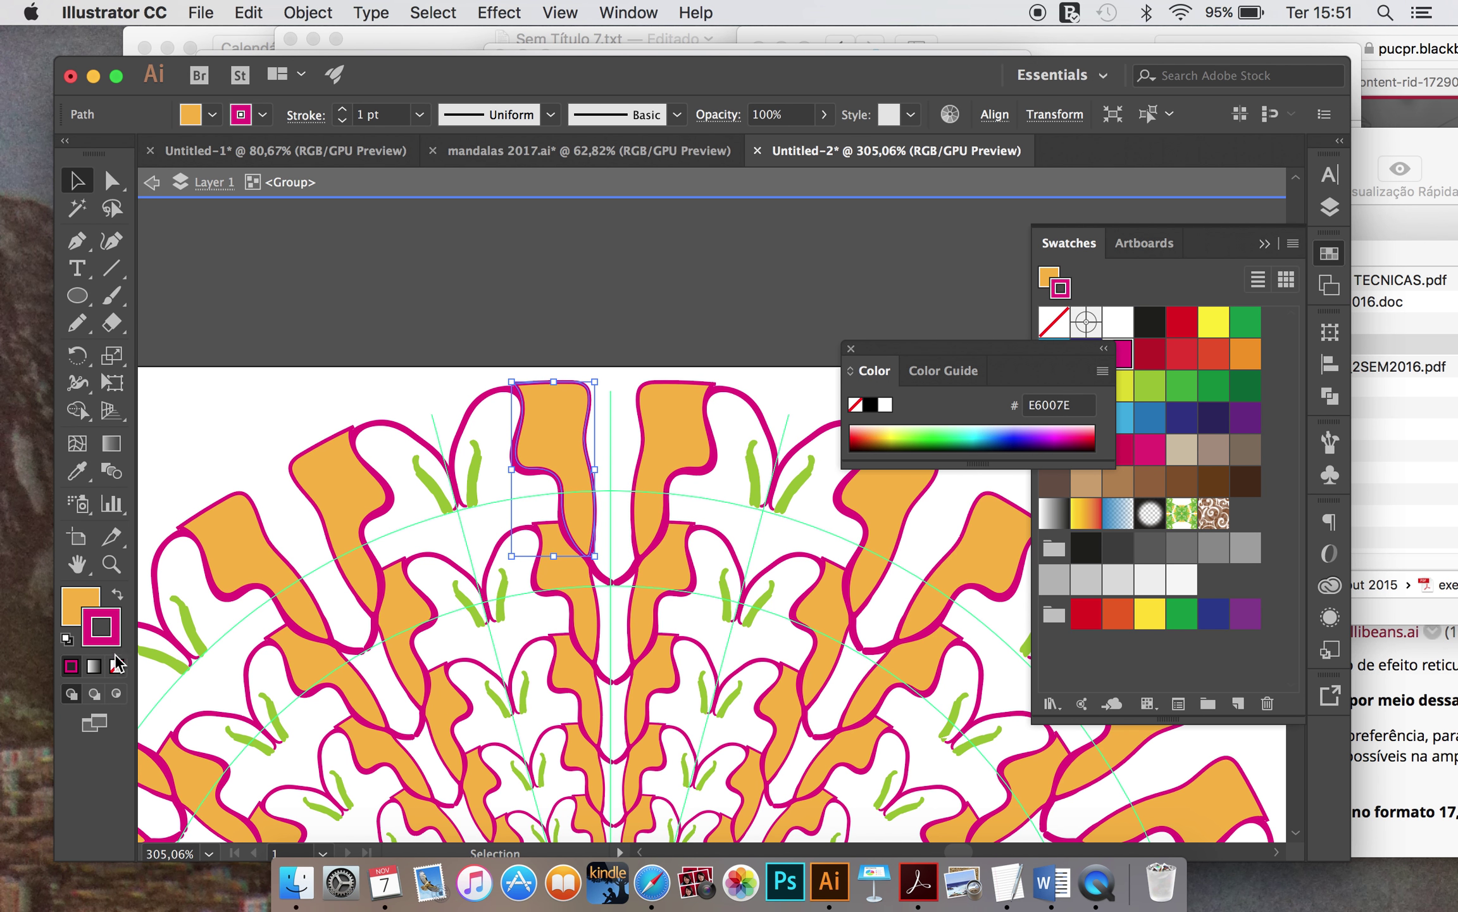
pyautogui.click(116, 666)
# Step: Preview the green and purple example mandala in the reference PDF, then close it
pyautogui.scroll(-1, 520, 375)
pyautogui.scroll(-5, 521, 375)
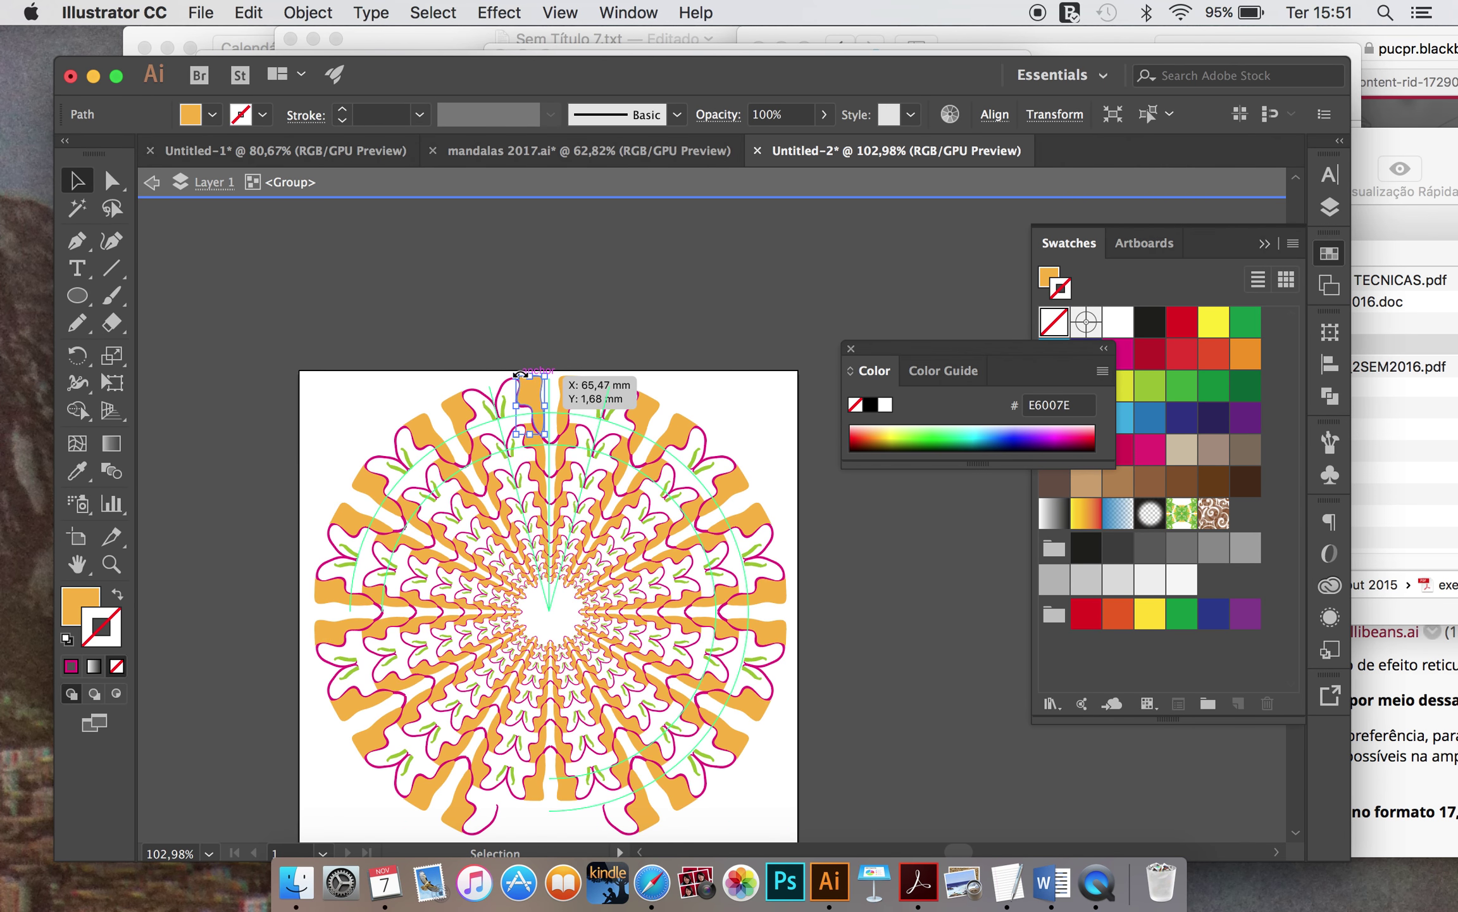
pyautogui.scroll(3, 521, 375)
pyautogui.scroll(1, 520, 374)
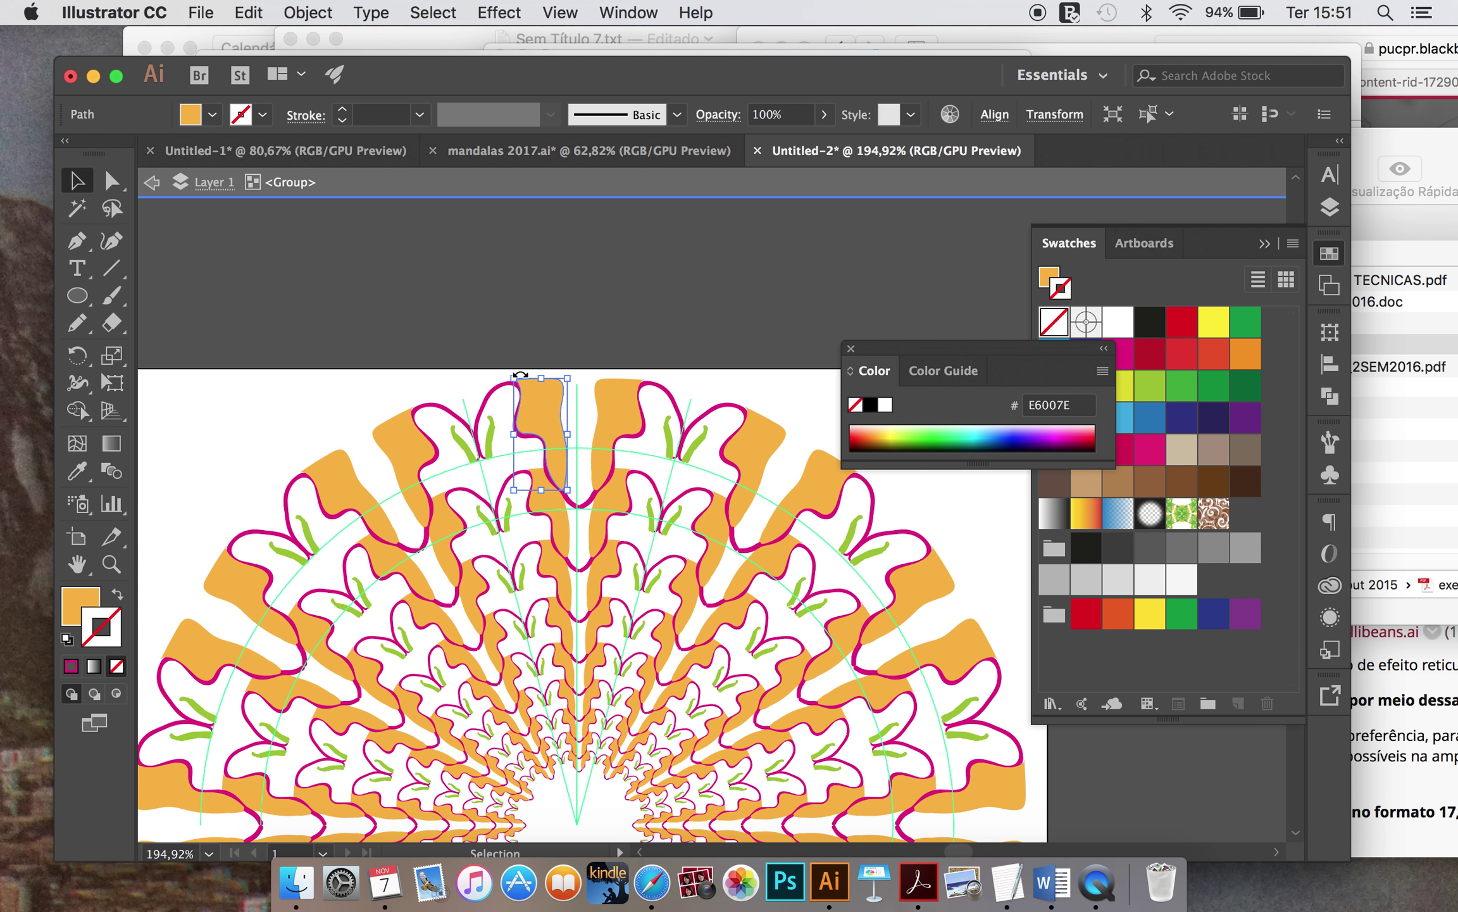
pyautogui.click(1438, 169)
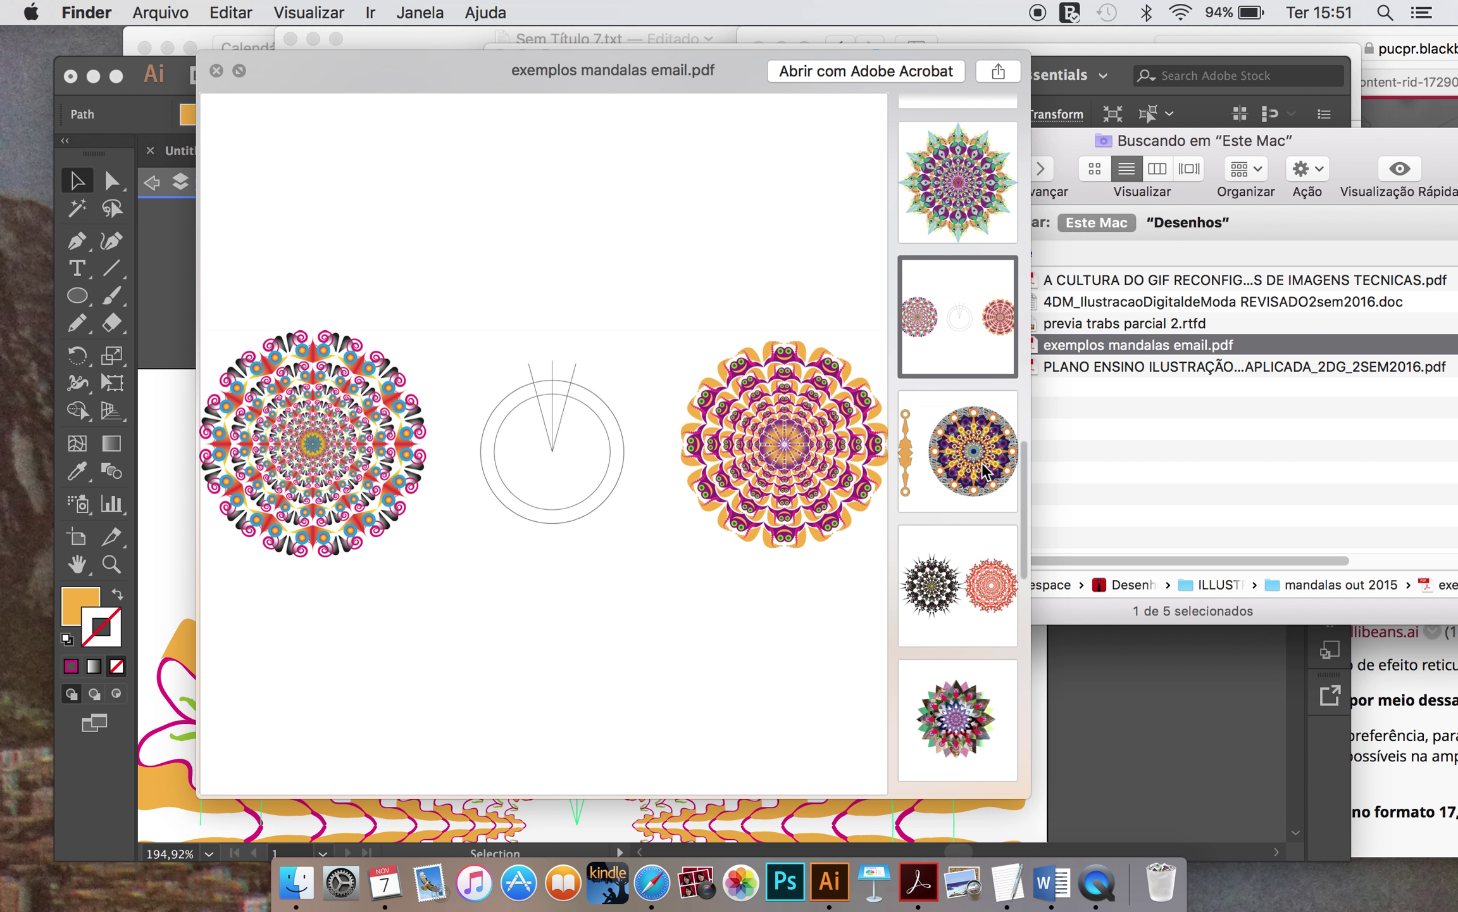
pyautogui.click(978, 198)
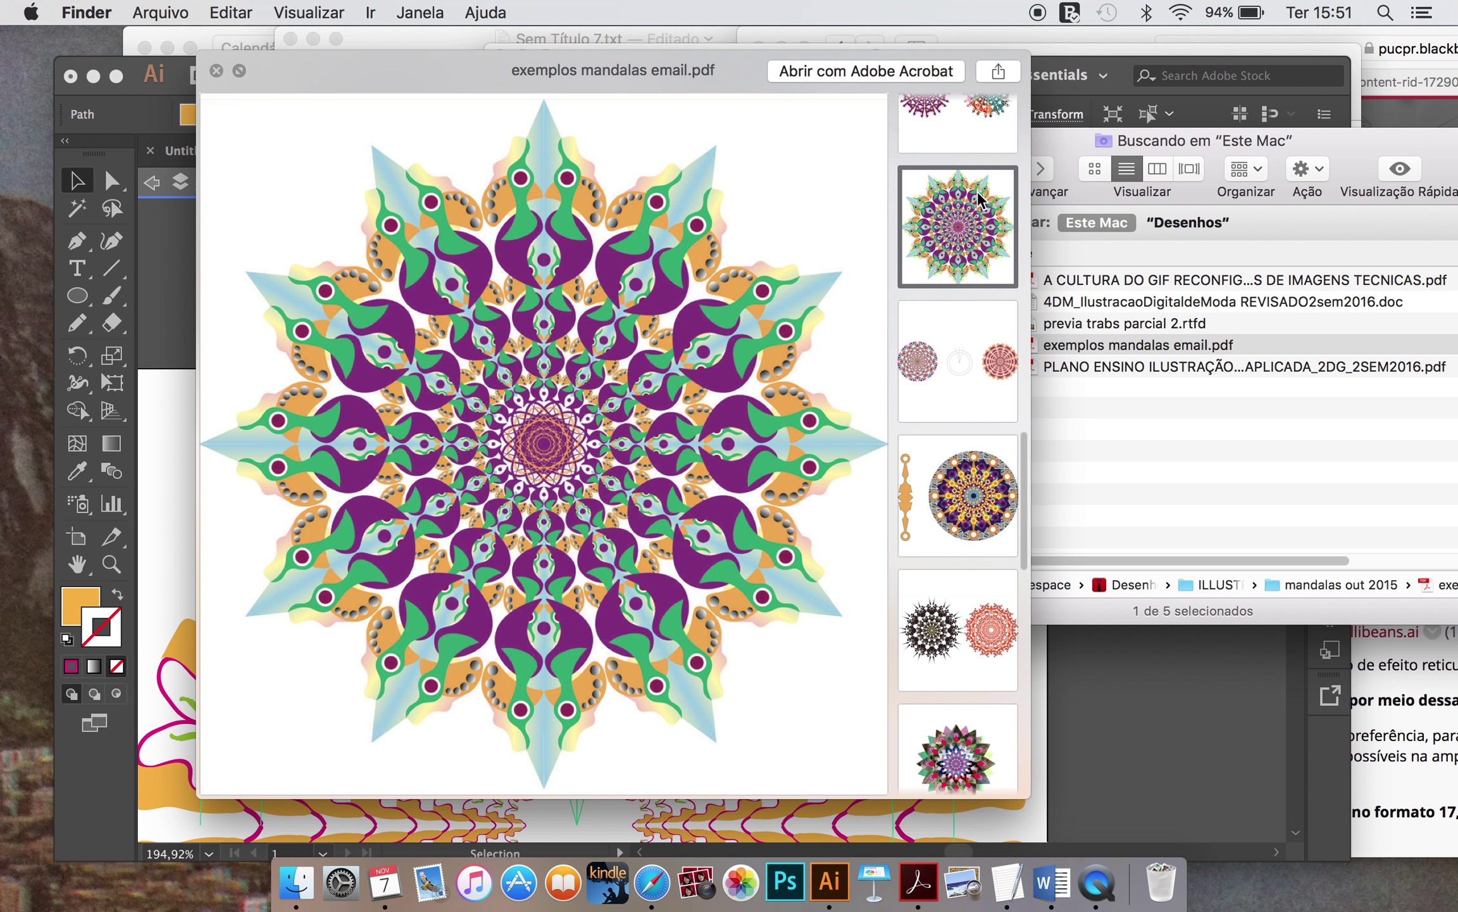
pyautogui.click(162, 464)
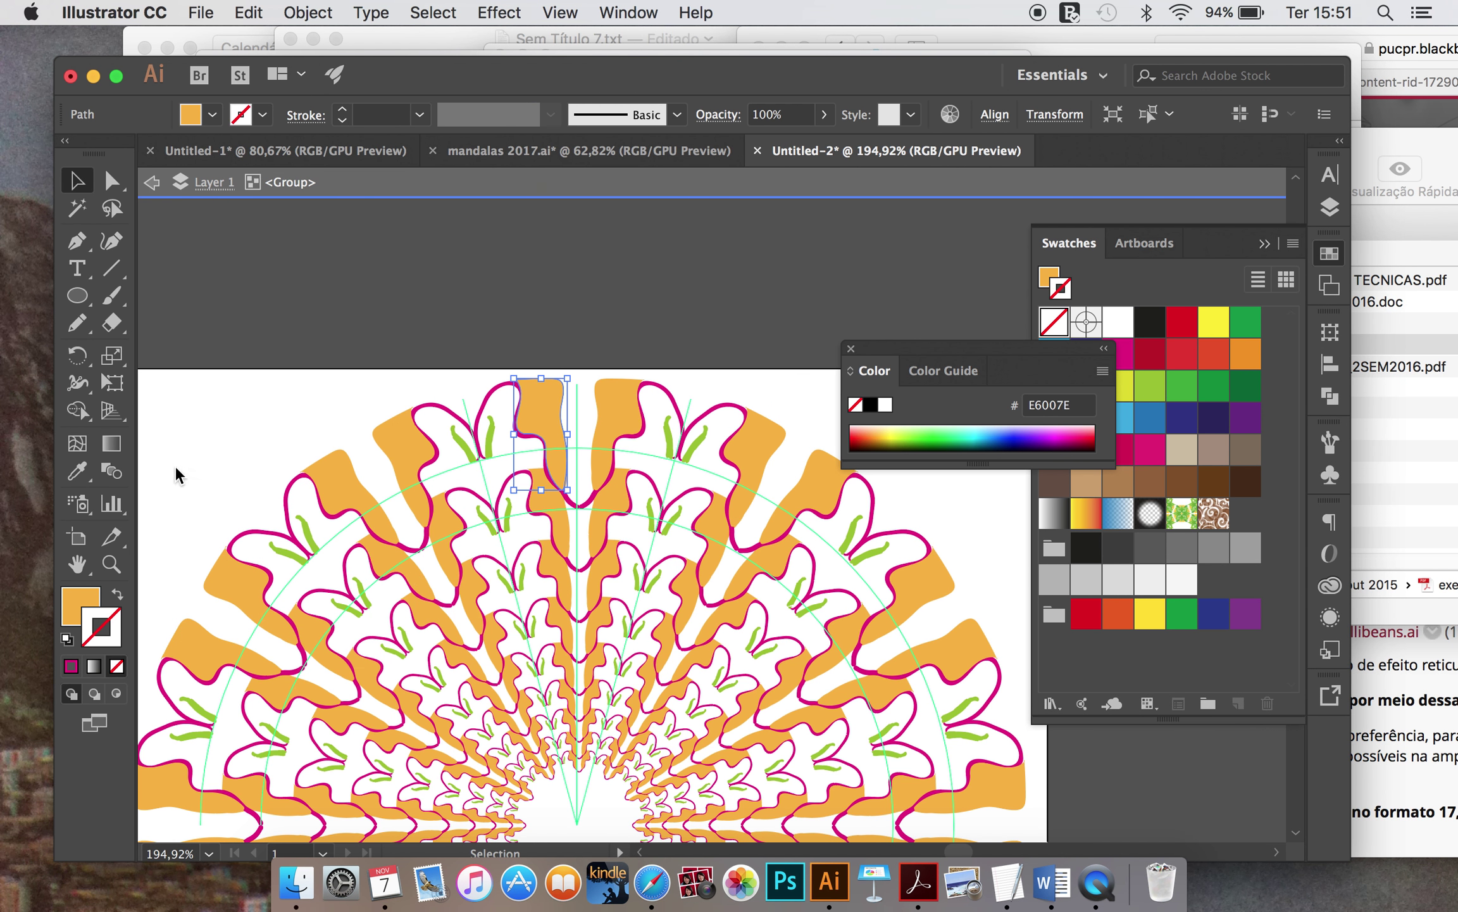
# Step: Draw an Arc tool arc out from the mandala centre with a magenta stroke
pyautogui.scroll(-10, 440, 652)
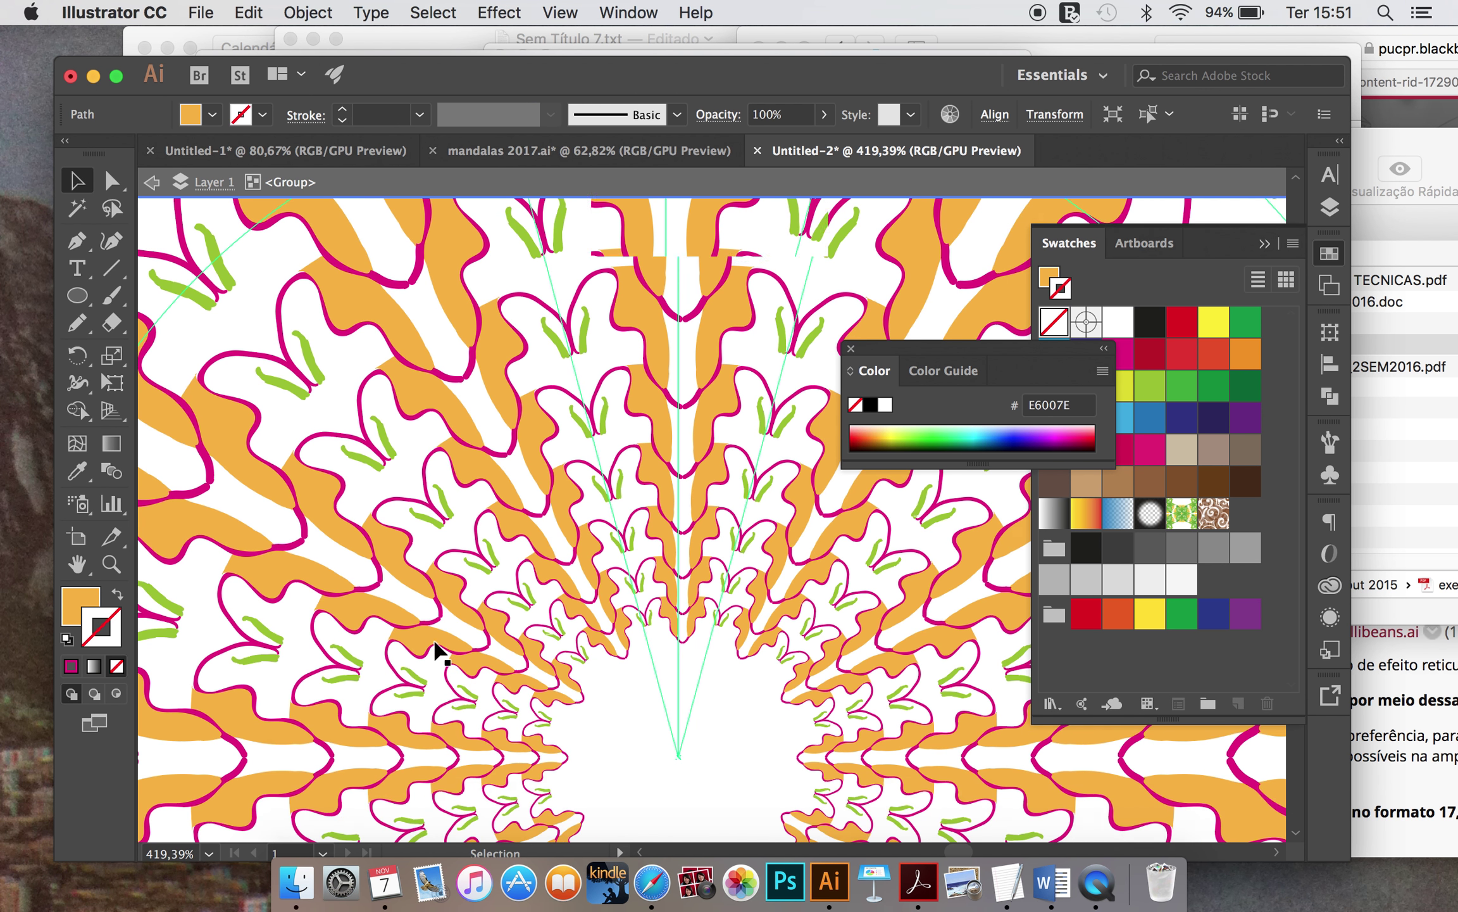
pyautogui.scroll(-2, 440, 652)
pyautogui.scroll(-2, 440, 652)
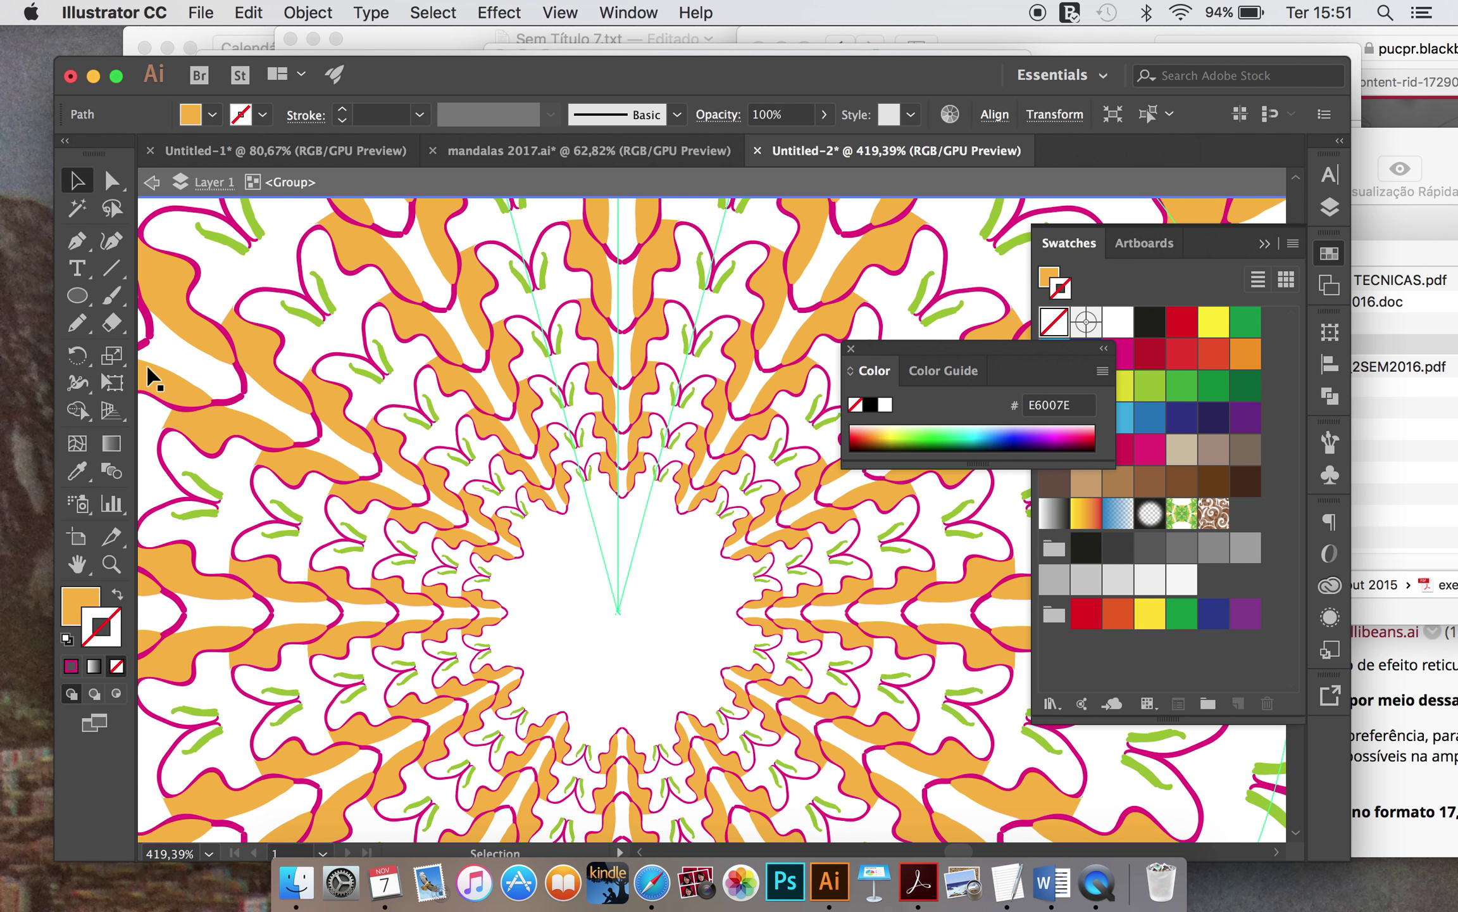
pyautogui.click(108, 274)
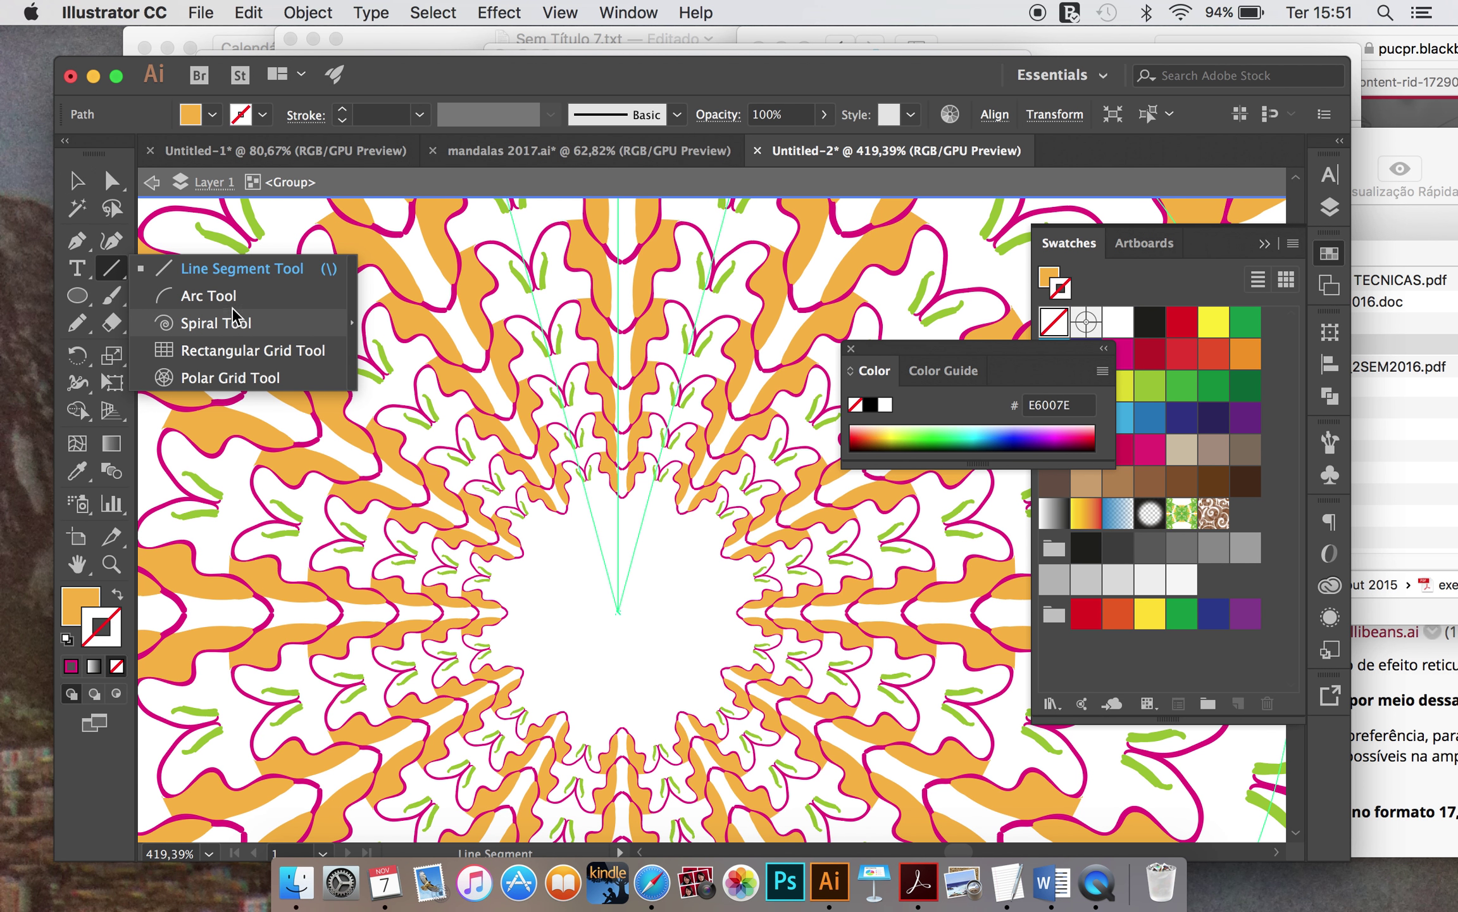
pyautogui.click(232, 301)
pyautogui.moveTo(610, 496)
pyautogui.mouseDown()
pyautogui.moveTo(507, 614)
pyautogui.moveTo(503, 603)
pyautogui.mouseUp()
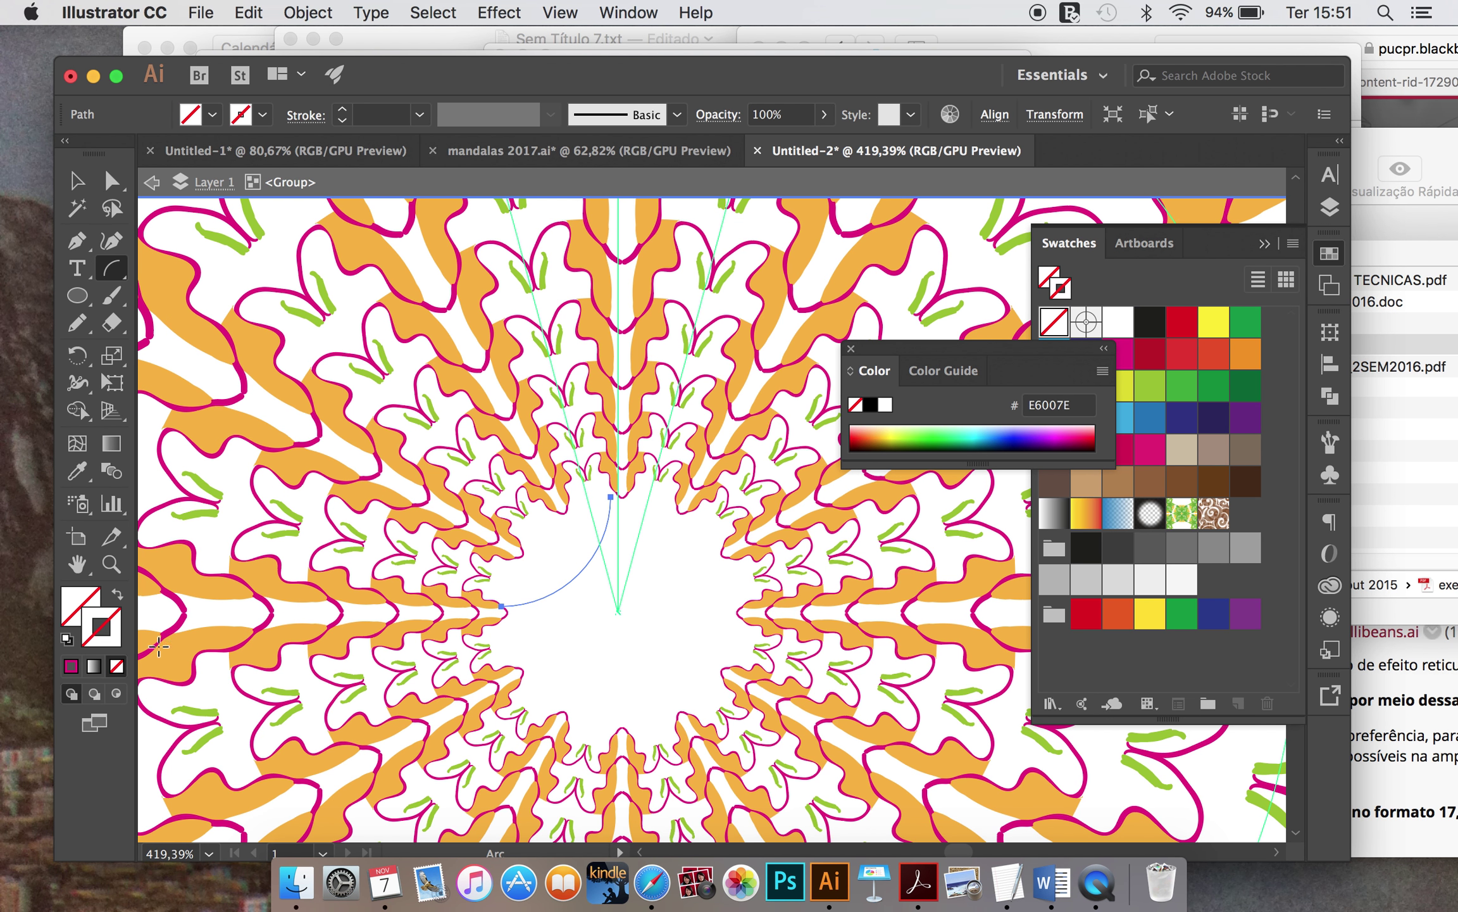
pyautogui.click(71, 666)
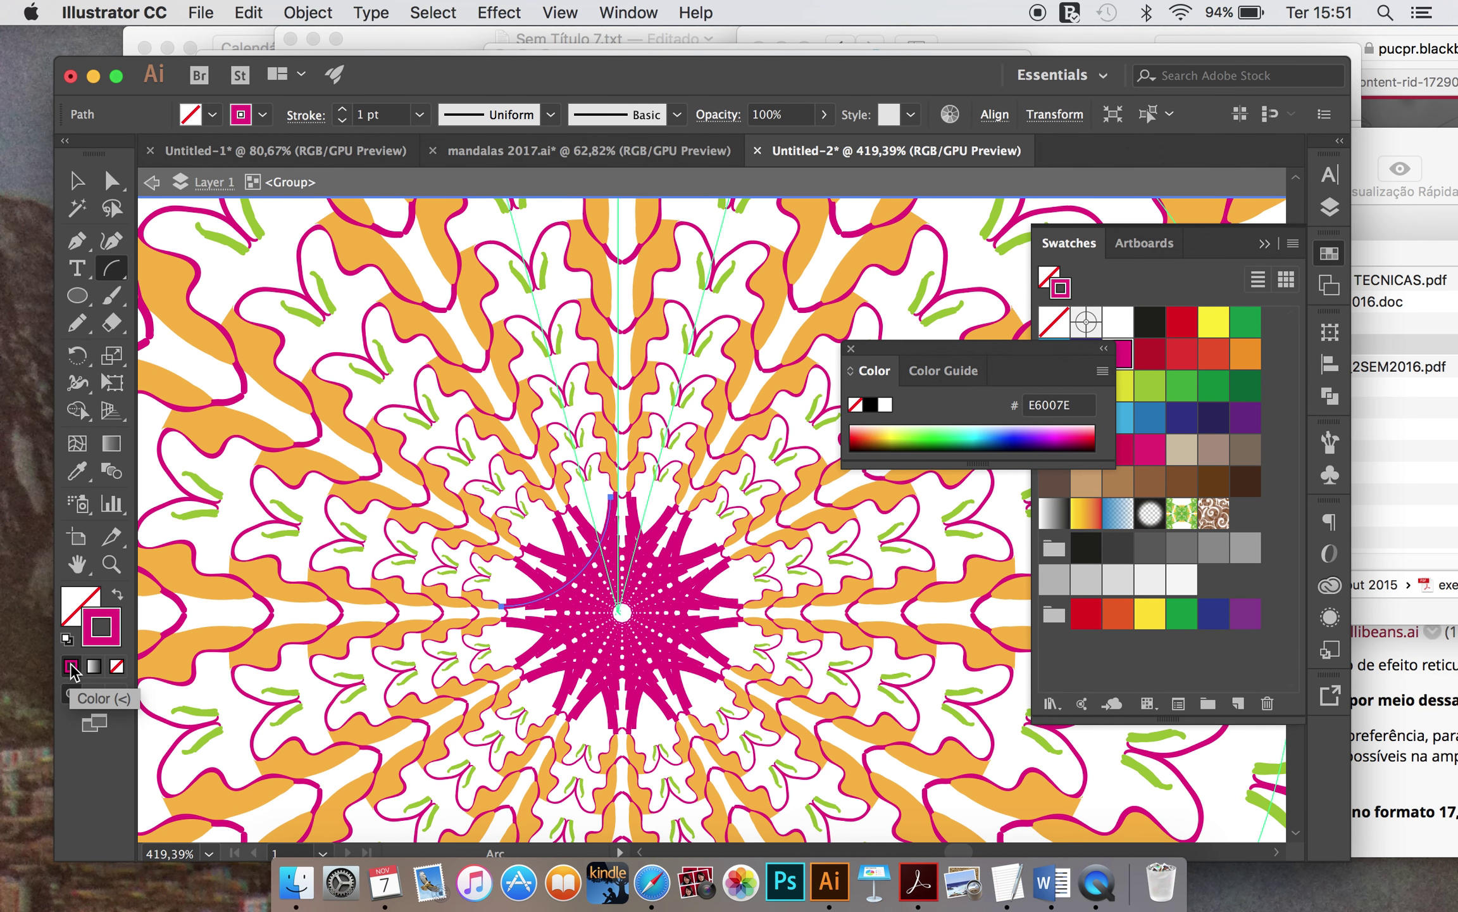
# Step: Set the centre arcs' stroke weight to 0.5 pt
pyautogui.click(345, 119)
pyautogui.click(345, 118)
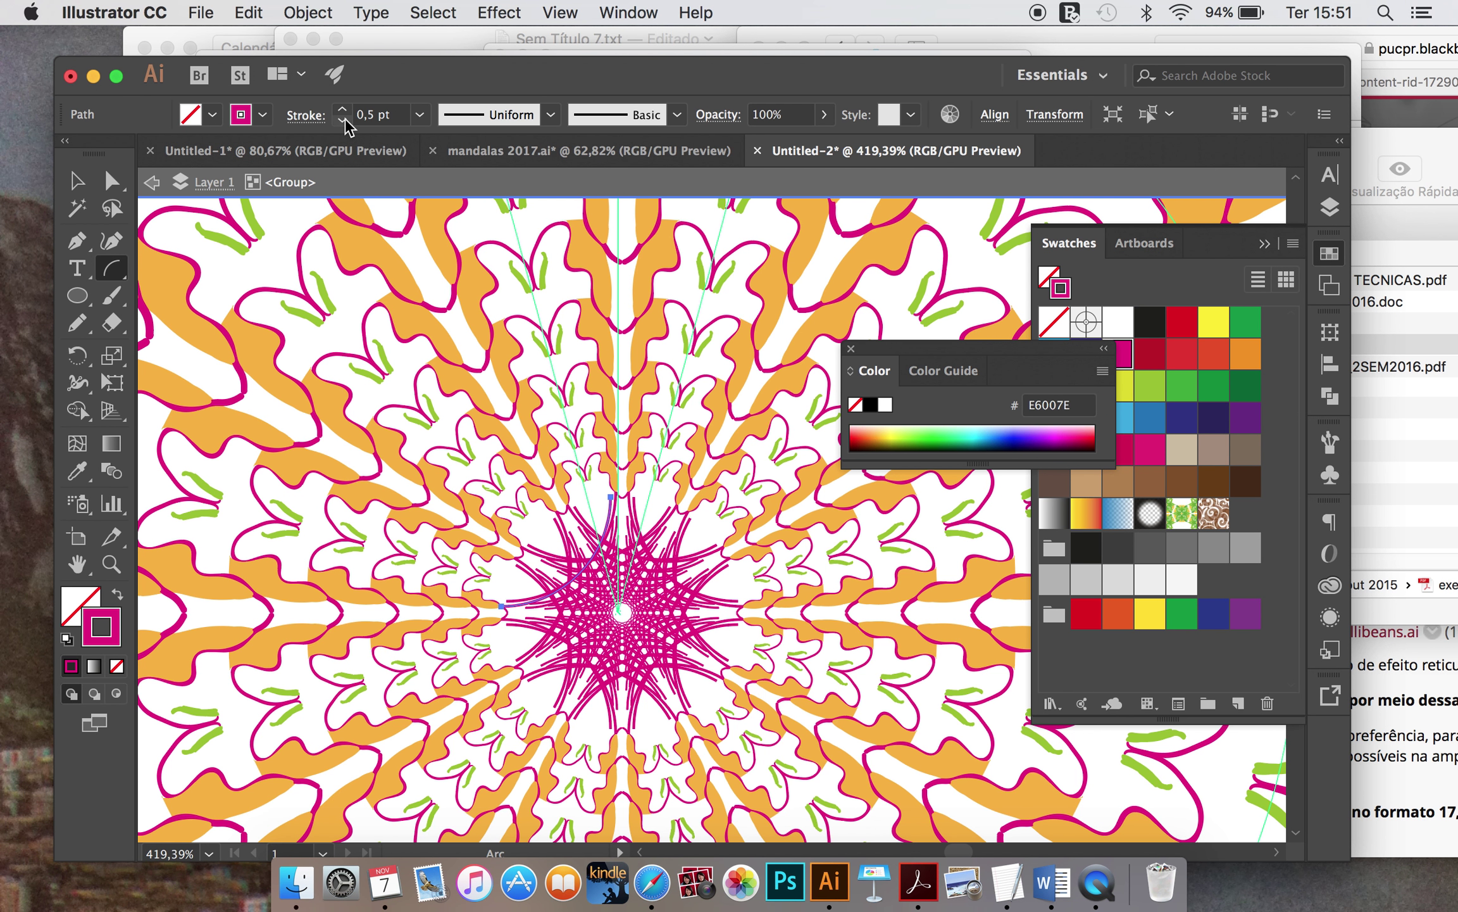
pyautogui.click(345, 118)
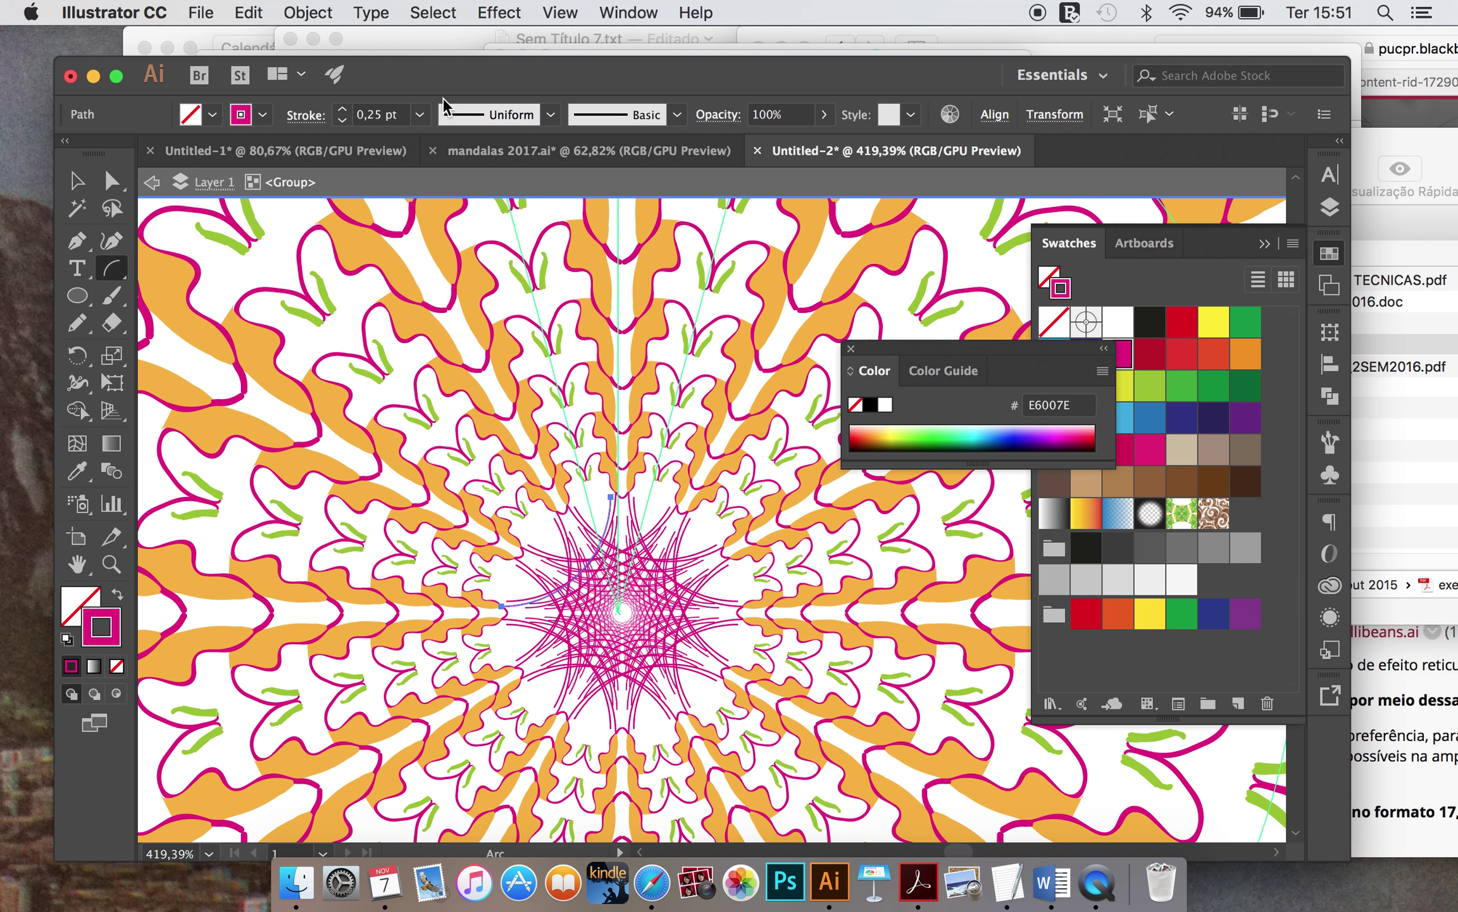
pyautogui.click(342, 110)
# Step: Apply the lens-shaped Width Profile 1 to the arcs and draw a second centre arc
pyautogui.click(551, 115)
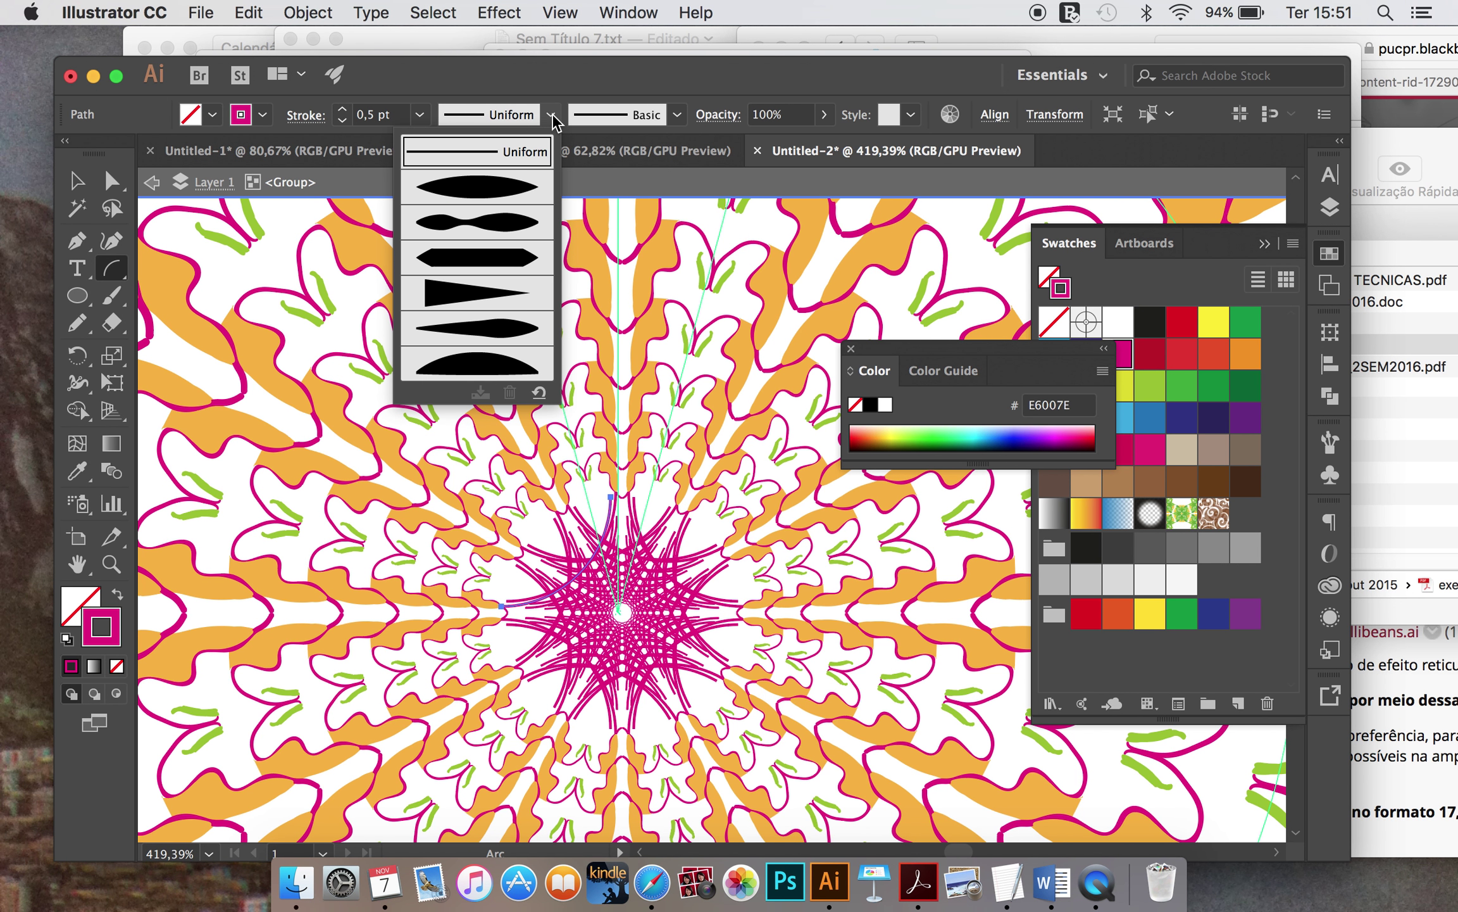
pyautogui.click(516, 193)
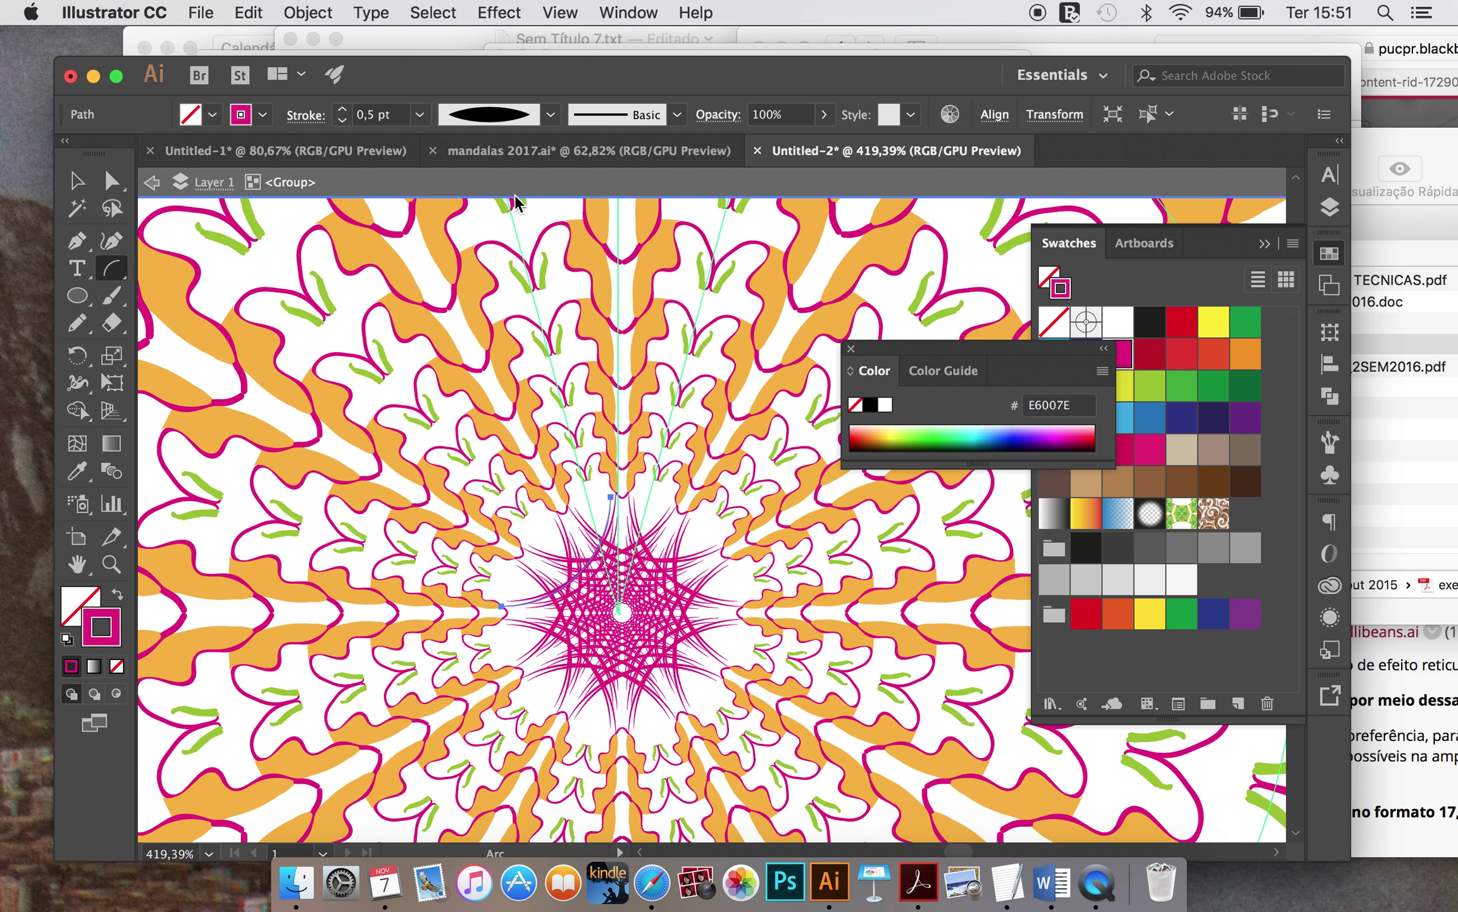
pyautogui.click(523, 115)
pyautogui.click(511, 223)
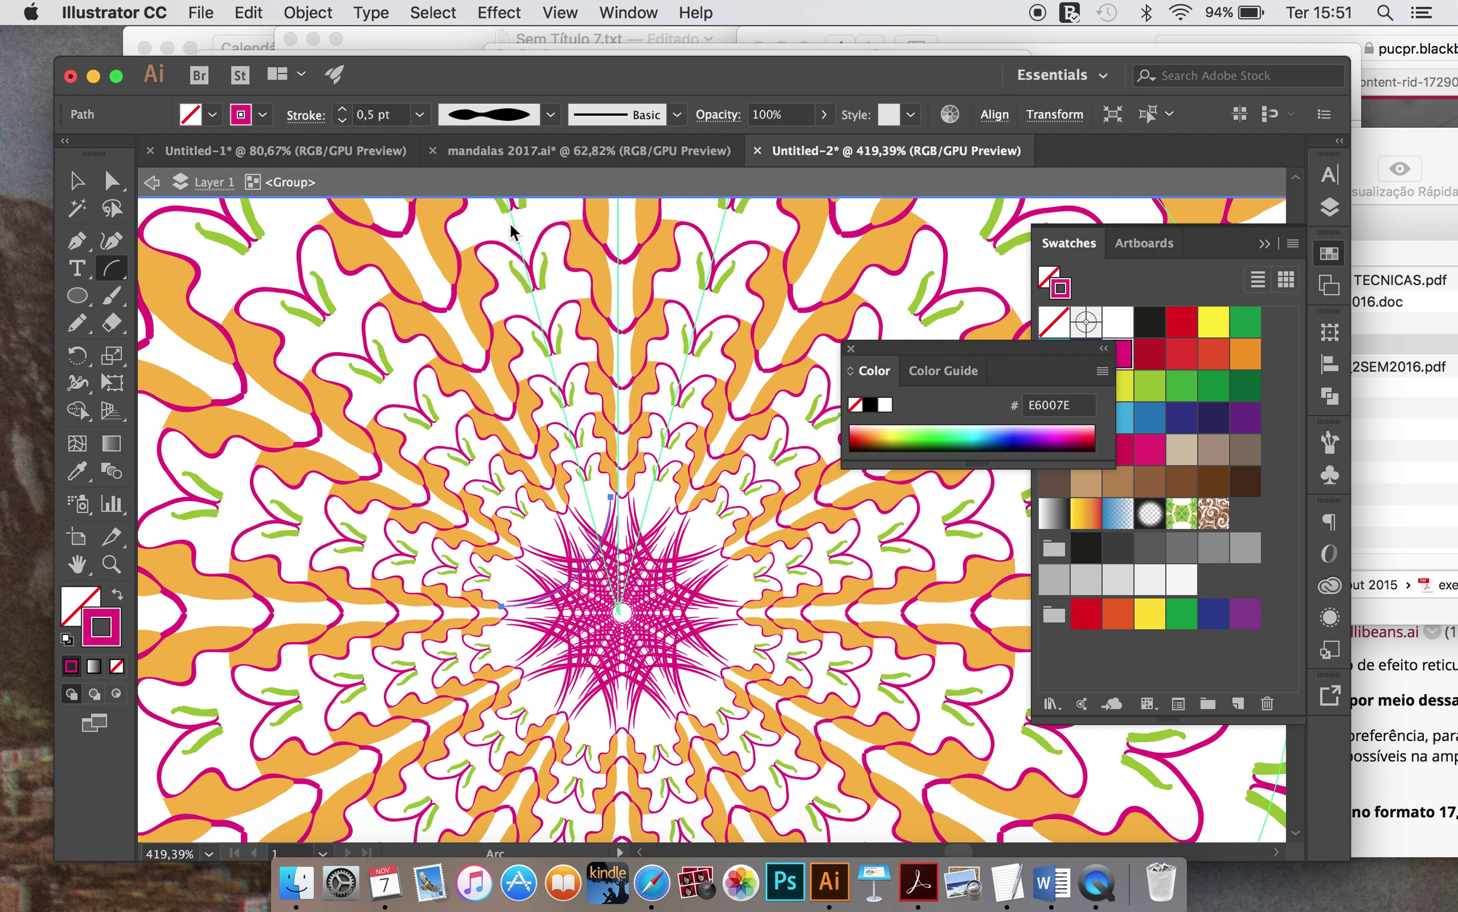
pyautogui.click(550, 117)
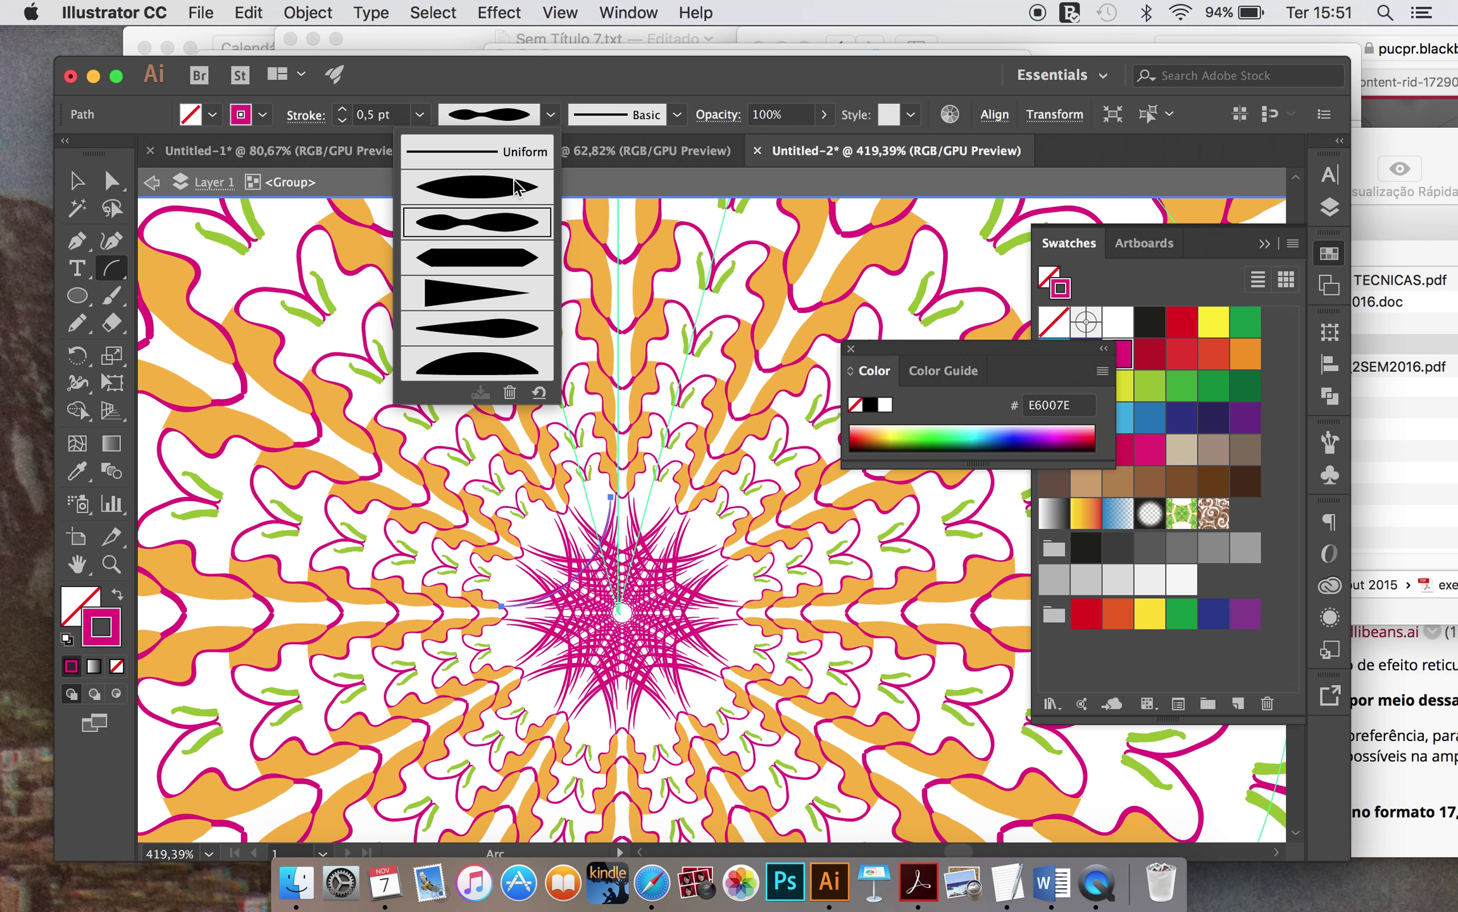
pyautogui.click(513, 190)
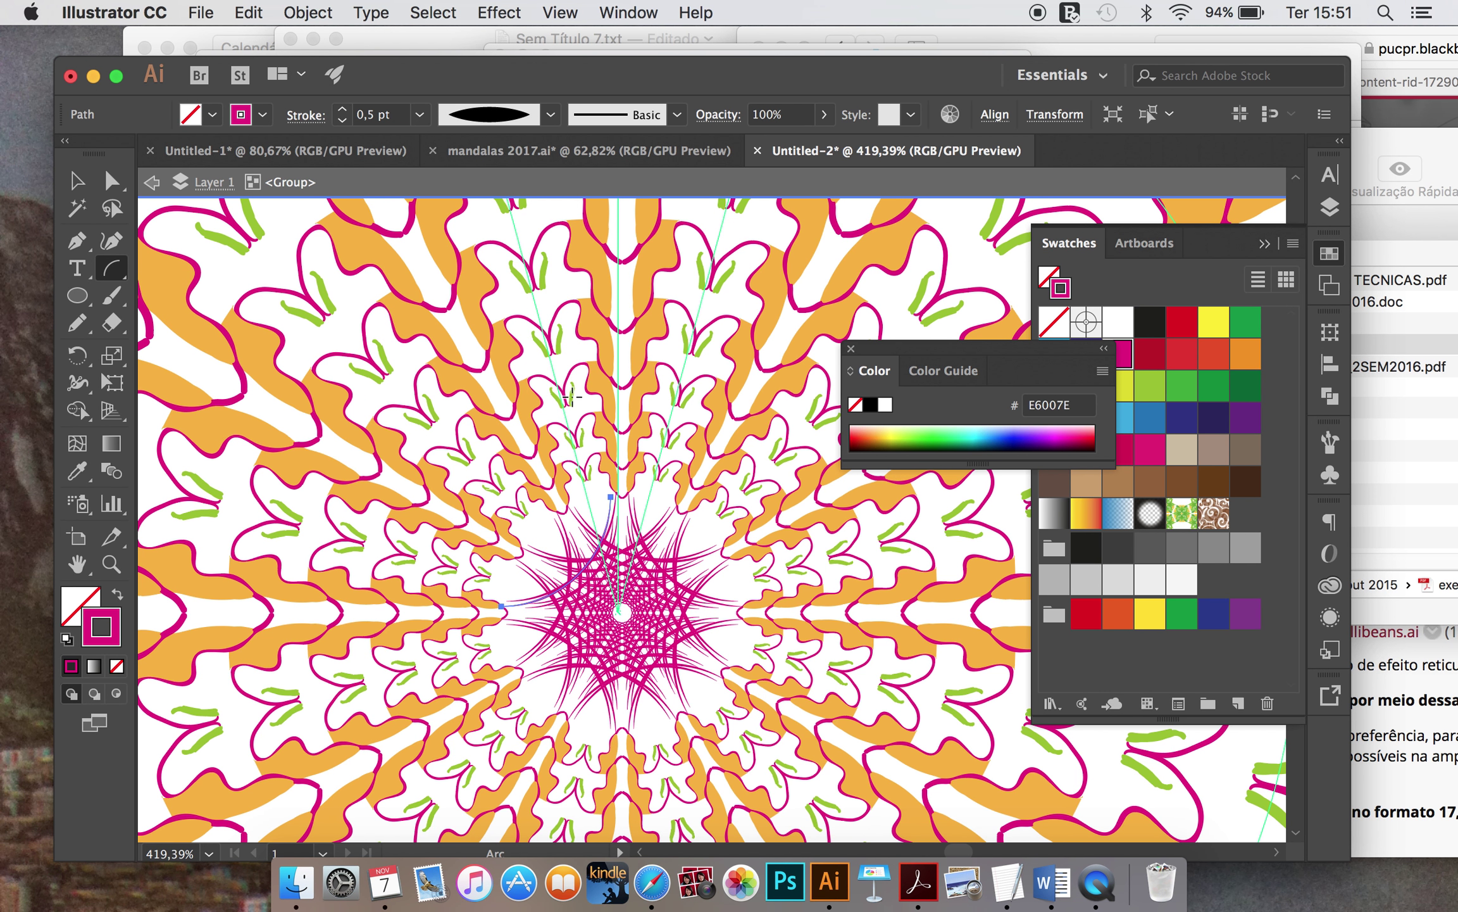
pyautogui.moveTo(526, 518); pyautogui.dragTo(613, 549)
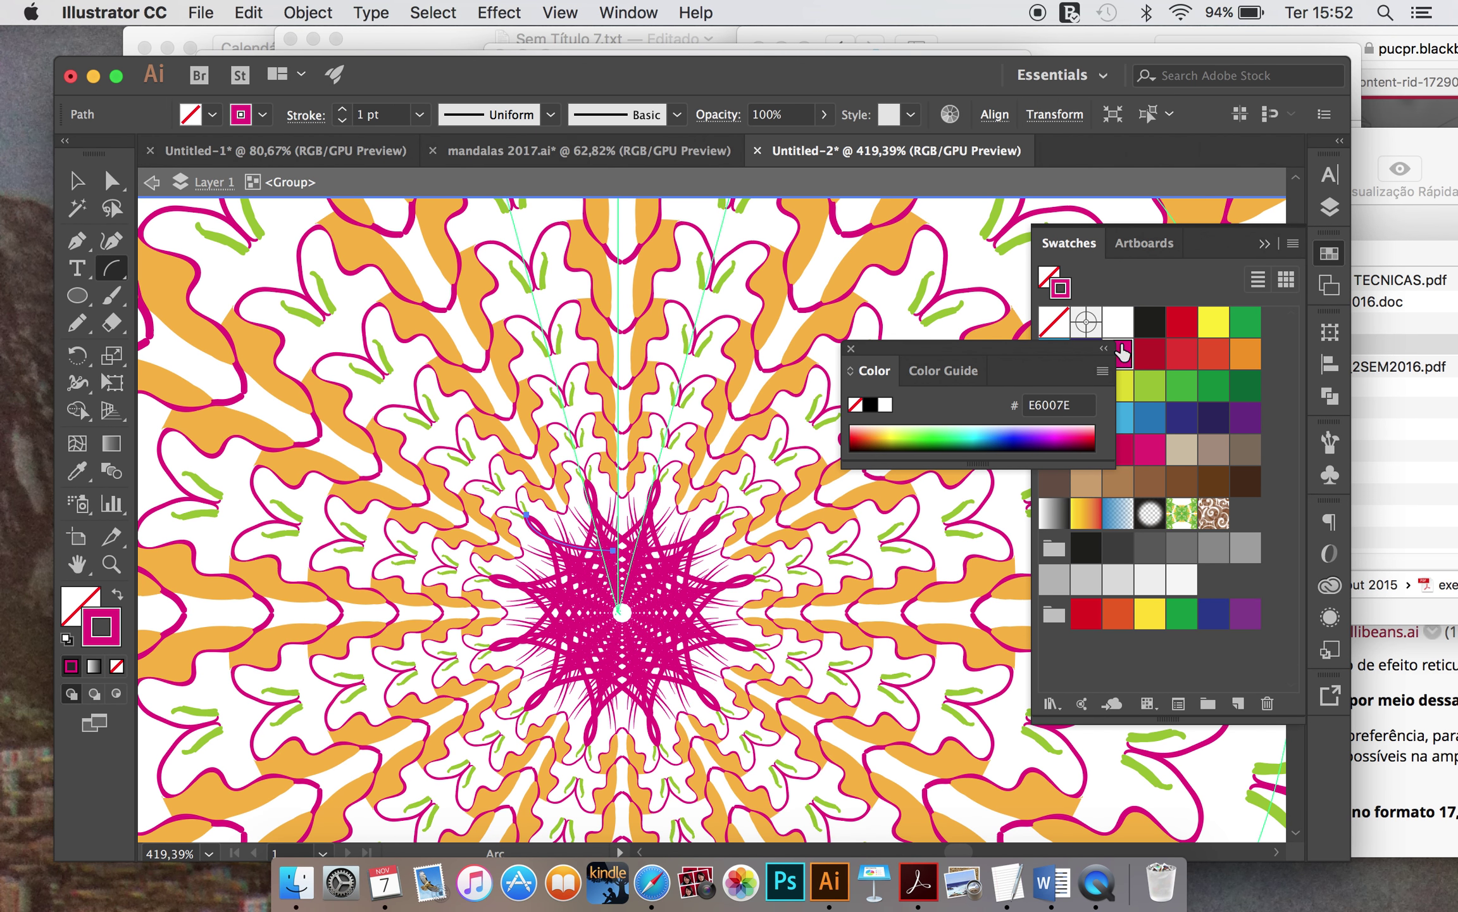
# Step: Colour the new centre arcs purple (C=75 M=100) over the magenta starburst
pyautogui.click(1212, 324)
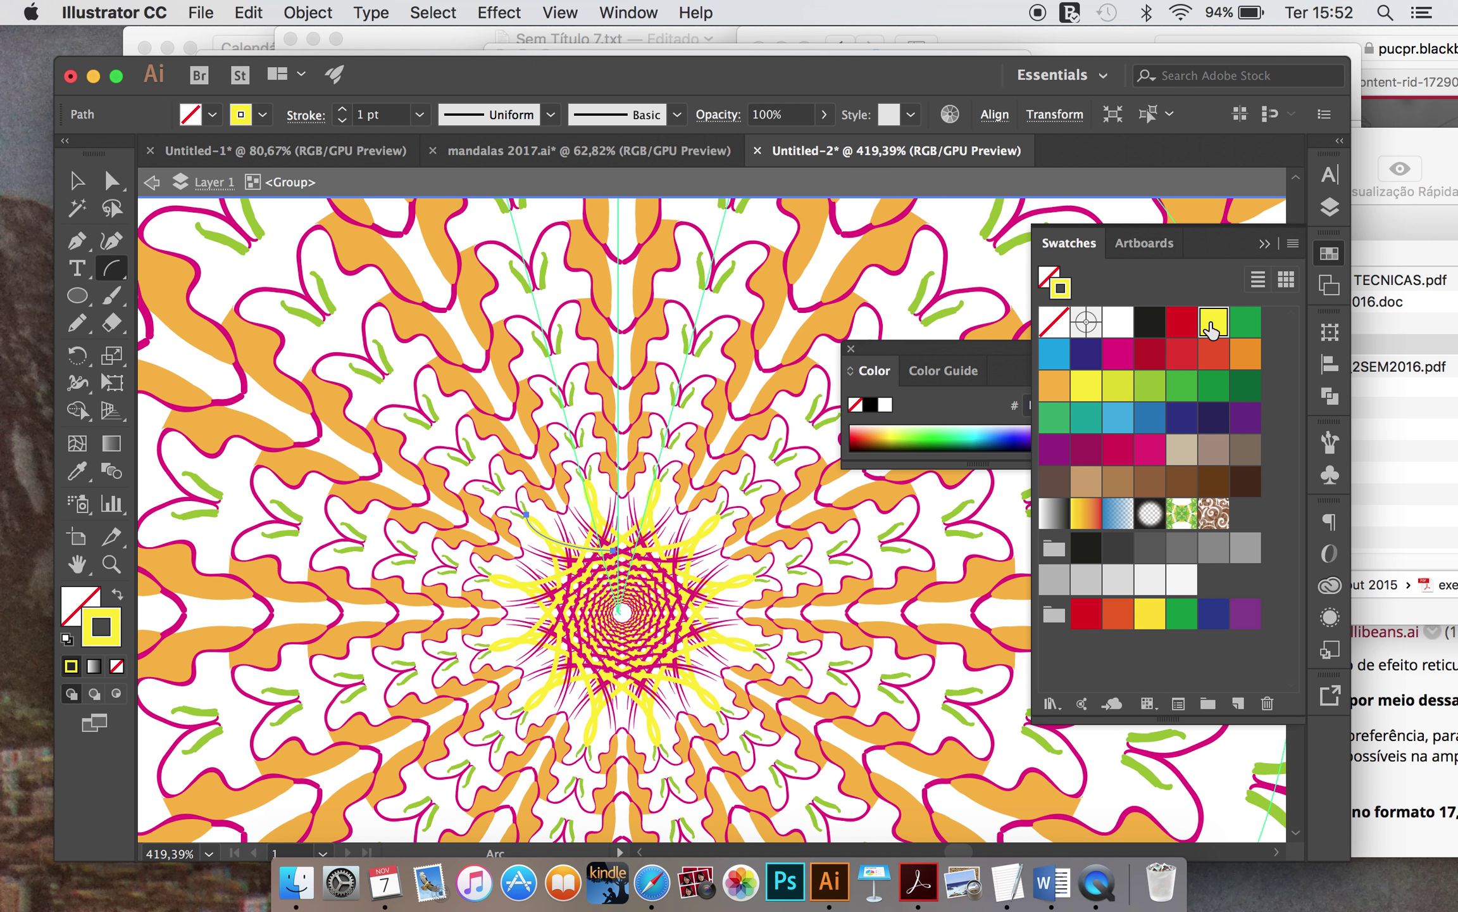
pyautogui.click(1239, 419)
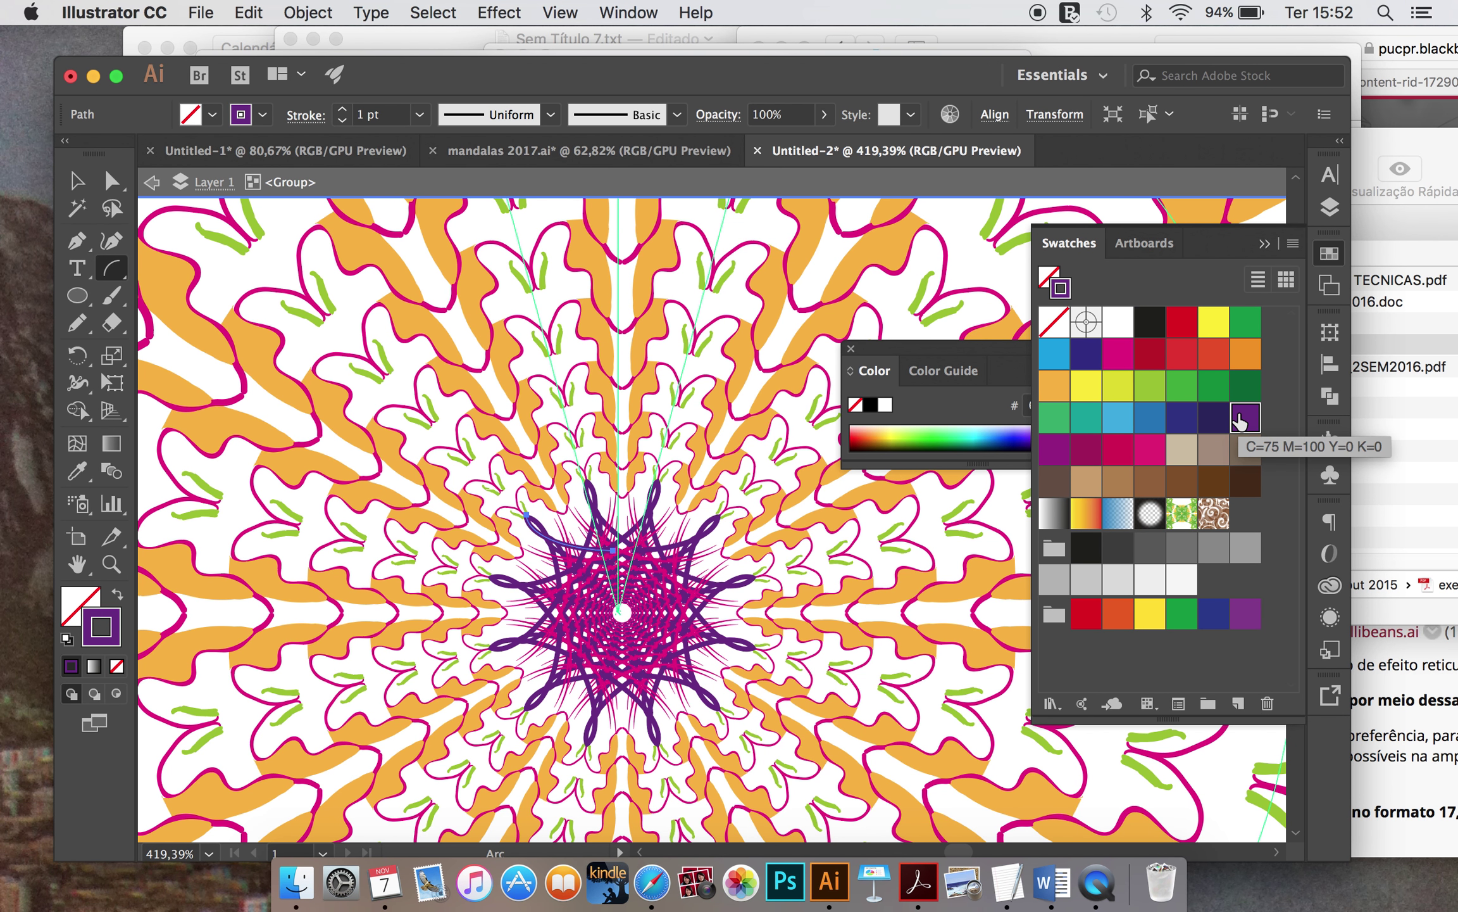
pyautogui.scroll(-5, 552, 492)
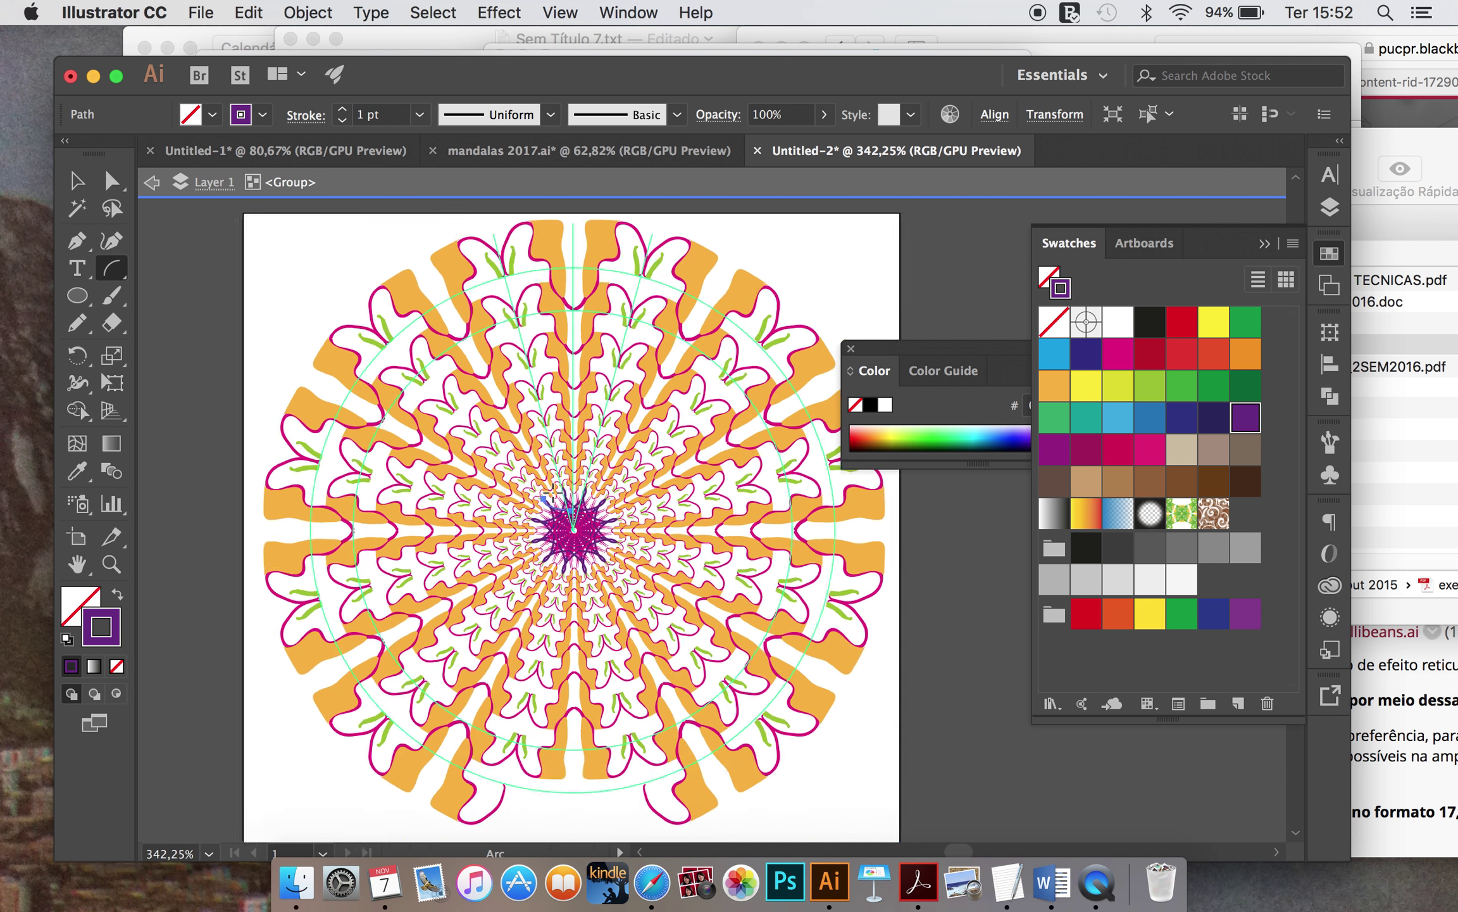
pyautogui.scroll(-1, 552, 491)
pyautogui.scroll(1, 554, 492)
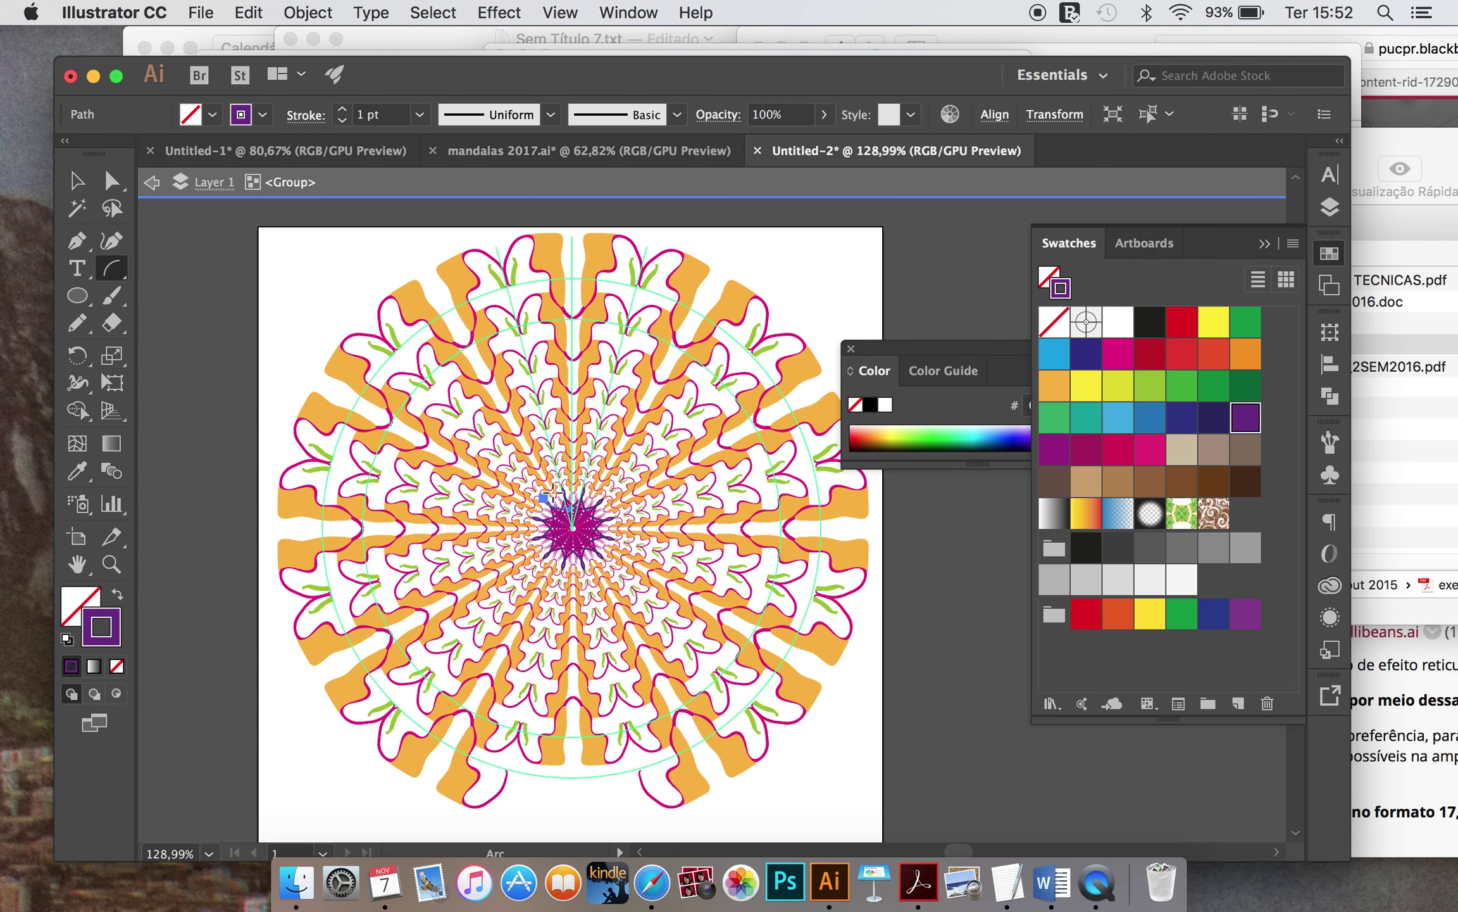